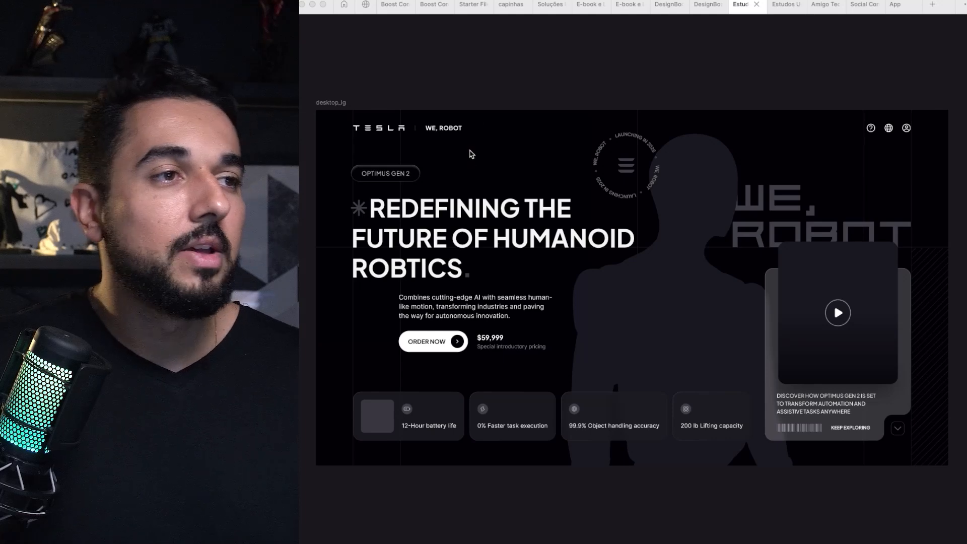
Step: Mark the feature cards and the video card on the hero layout with the annotation pen
left_click(471, 96)
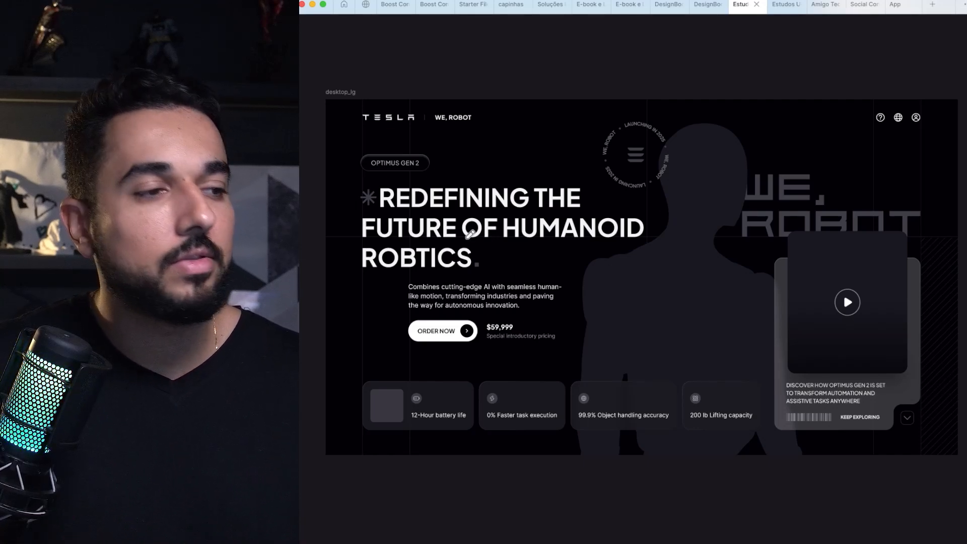
mouse_move(345, 377)
left_mouse_down()
mouse_move(451, 454)
mouse_move(661, 438)
mouse_move(708, 416)
mouse_move(714, 390)
mouse_move(380, 377)
left_mouse_up()
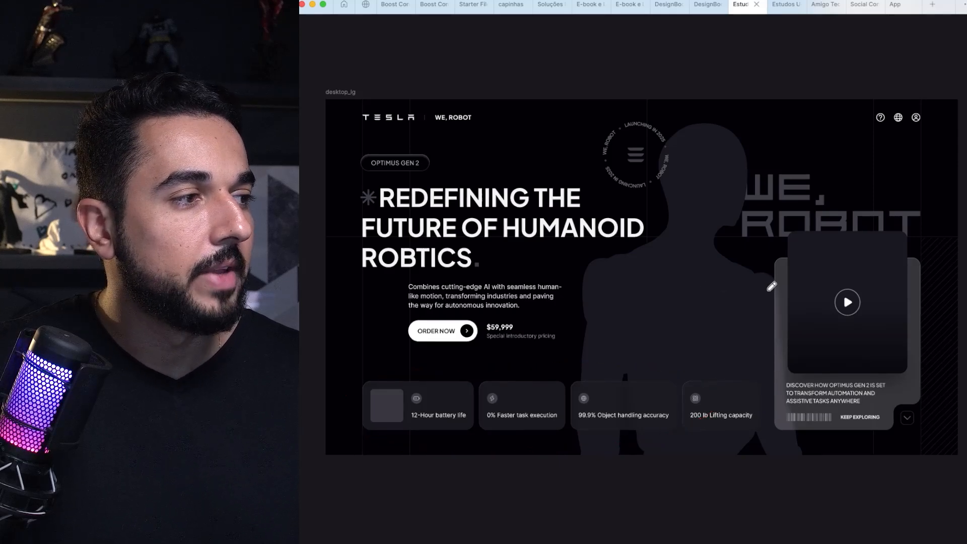
mouse_move(747, 243)
left_mouse_down()
mouse_move(895, 301)
mouse_move(869, 404)
mouse_move(759, 377)
mouse_move(867, 259)
left_mouse_up()
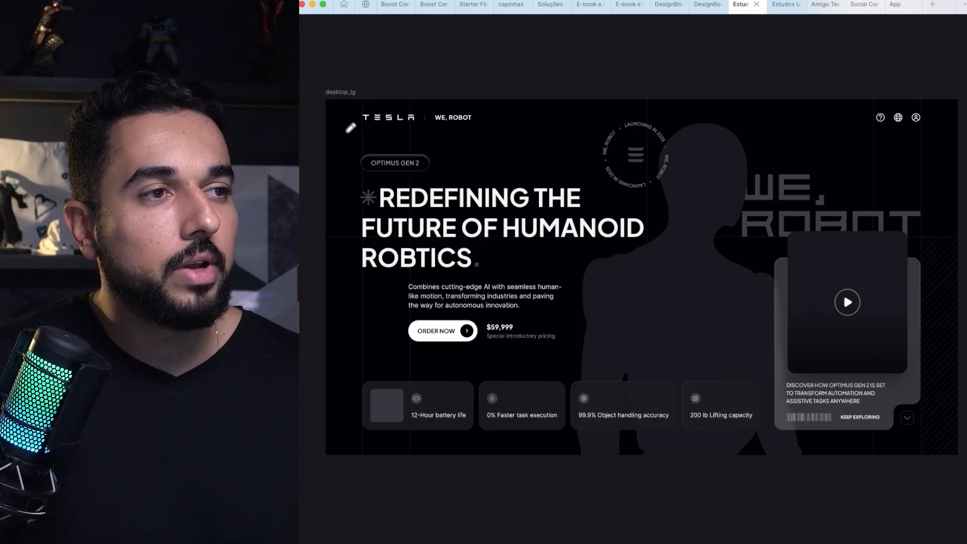
Step: Draw three horizontal freehand lines across the page: under the header, above the feature cards and along the frame's lower edge
left_click_drag(321, 130, 940, 119)
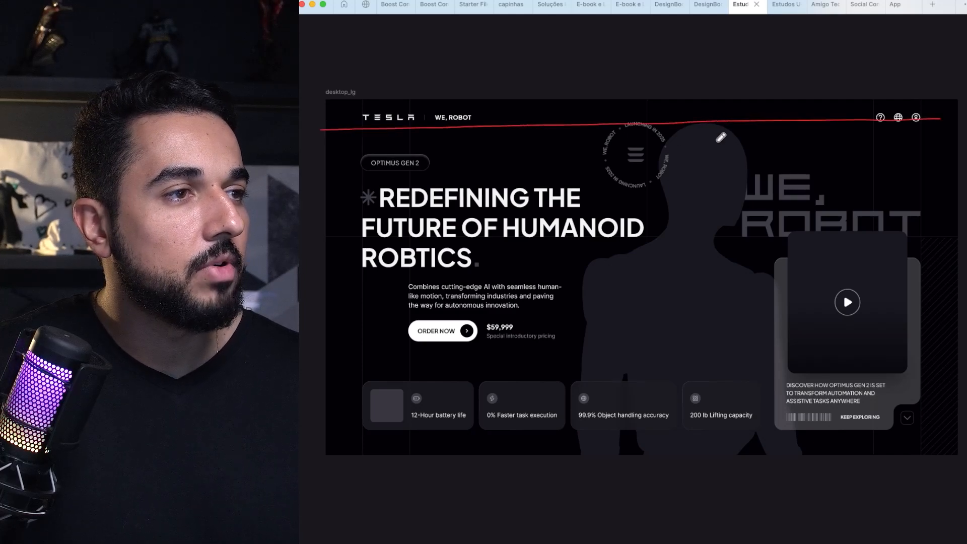
left_click_drag(321, 356, 965, 338)
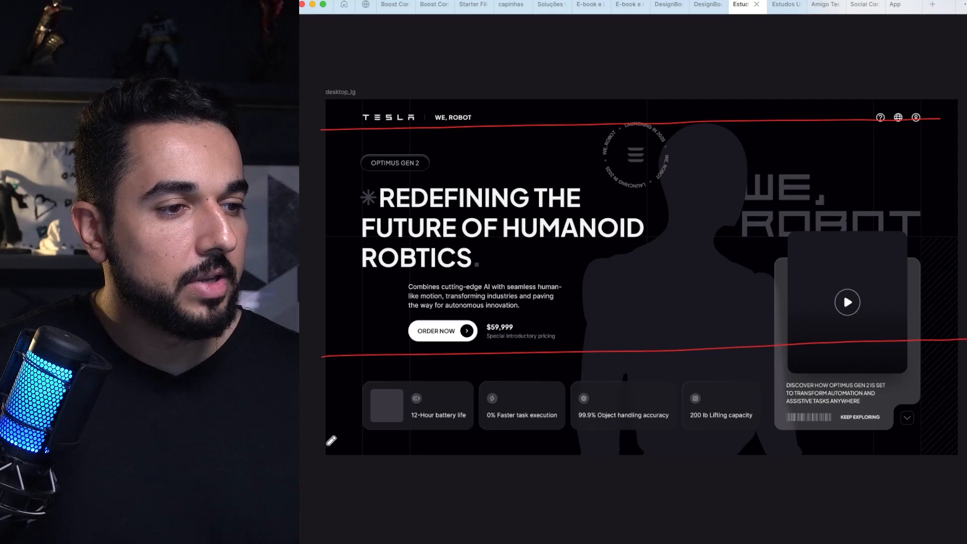
left_click_drag(325, 445, 964, 446)
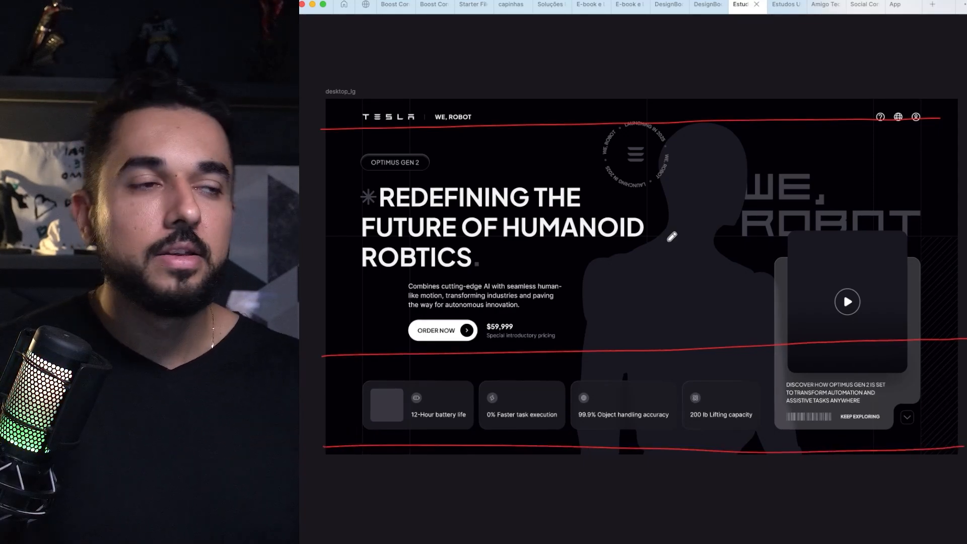
Step: Circle the TESLA | WE, ROBOT logo group and the three header icons with the annotation pen
scroll(672, 237, "up", 5)
scroll(673, 236, "down", 10)
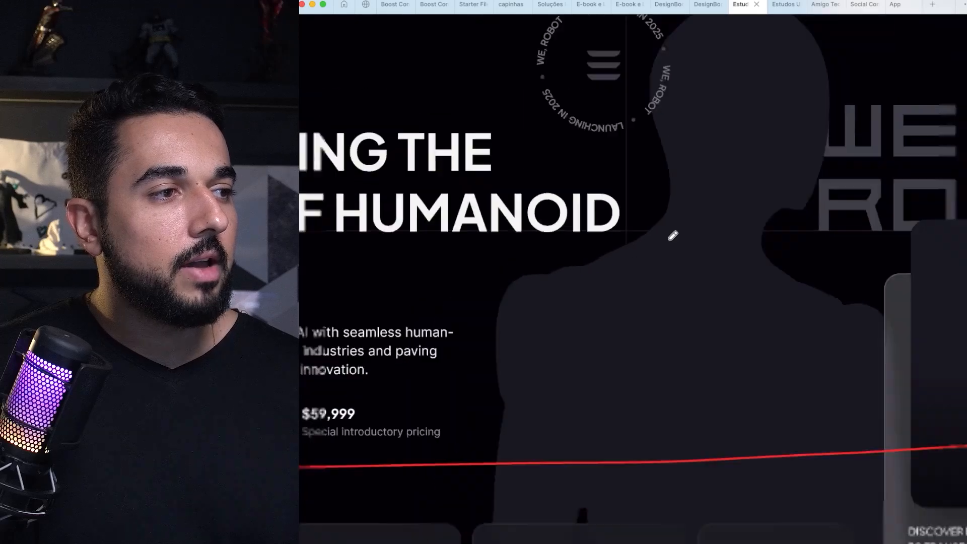
scroll(673, 236, "up", 3)
scroll(673, 235, "up", 2)
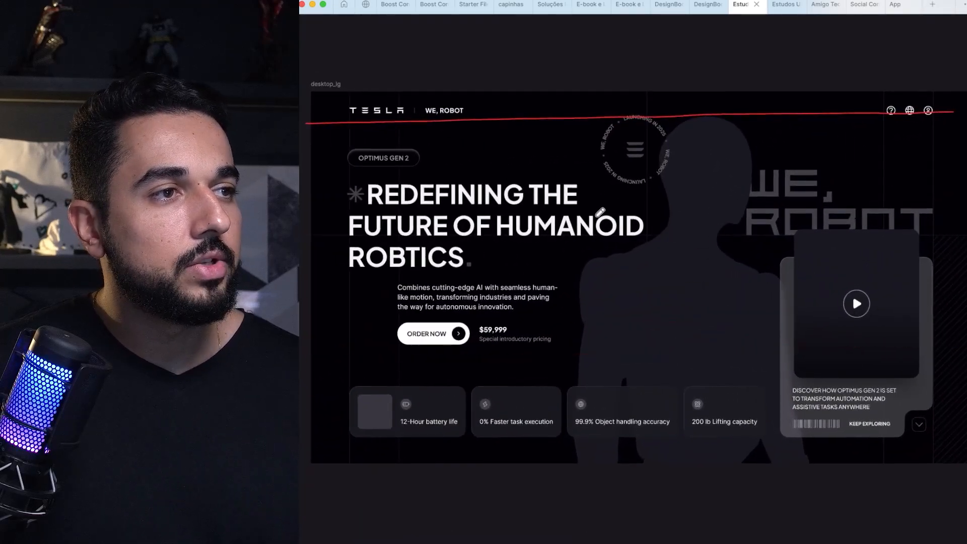
mouse_move(328, 99)
left_mouse_down()
mouse_move(374, 123)
mouse_move(474, 119)
mouse_move(468, 98)
mouse_move(351, 91)
left_mouse_up()
scroll(346, 96, "left", 1)
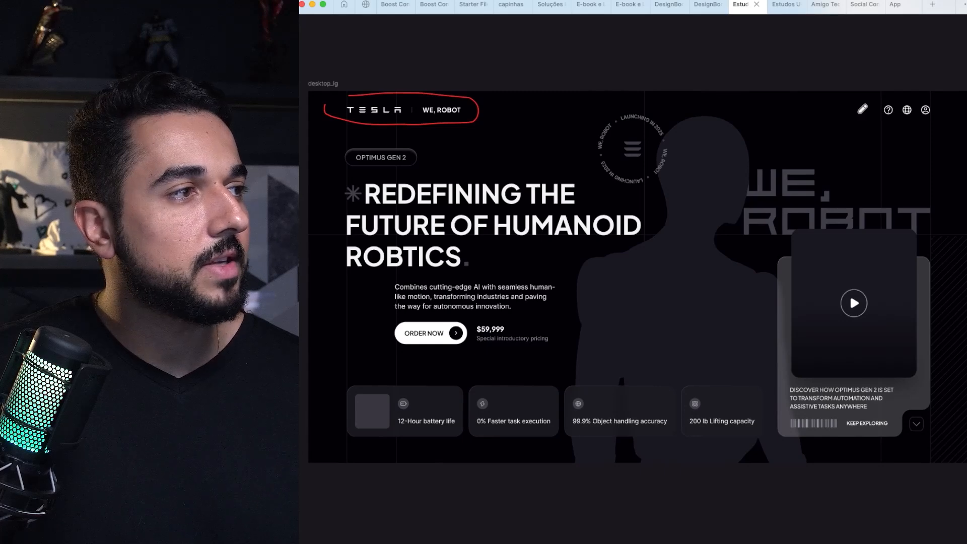
mouse_move(859, 114)
left_mouse_down()
mouse_move(907, 125)
mouse_move(938, 119)
mouse_move(941, 108)
mouse_move(882, 101)
left_mouse_up()
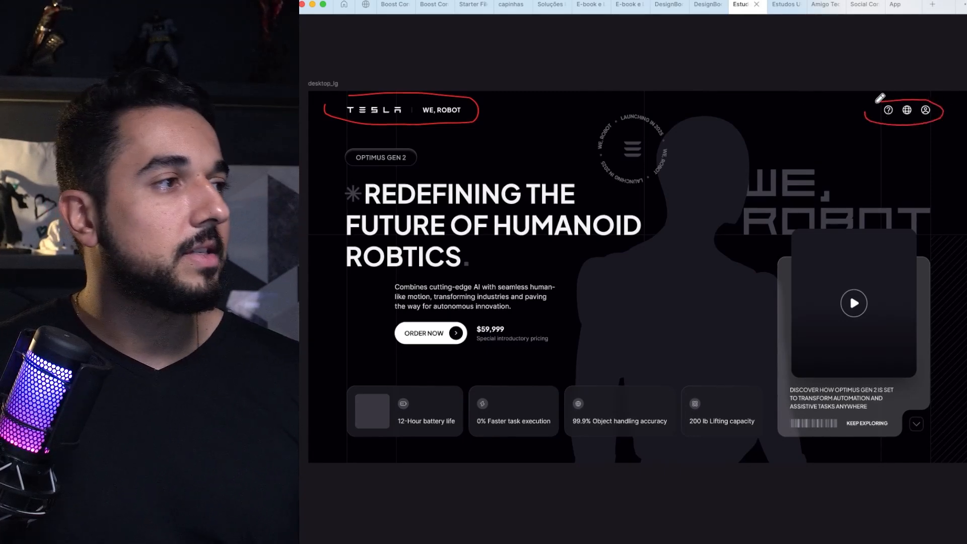
Step: Circle the full header bar, the robot silhouette and the headline block with the annotation pen
scroll(880, 98, "right", 3)
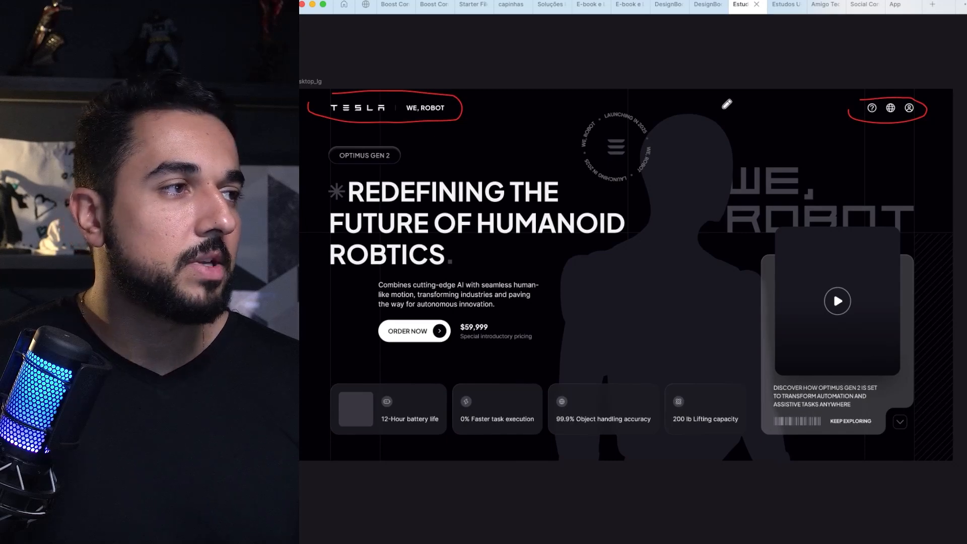
scroll(728, 104, "left", 3)
scroll(727, 104, "down", 2)
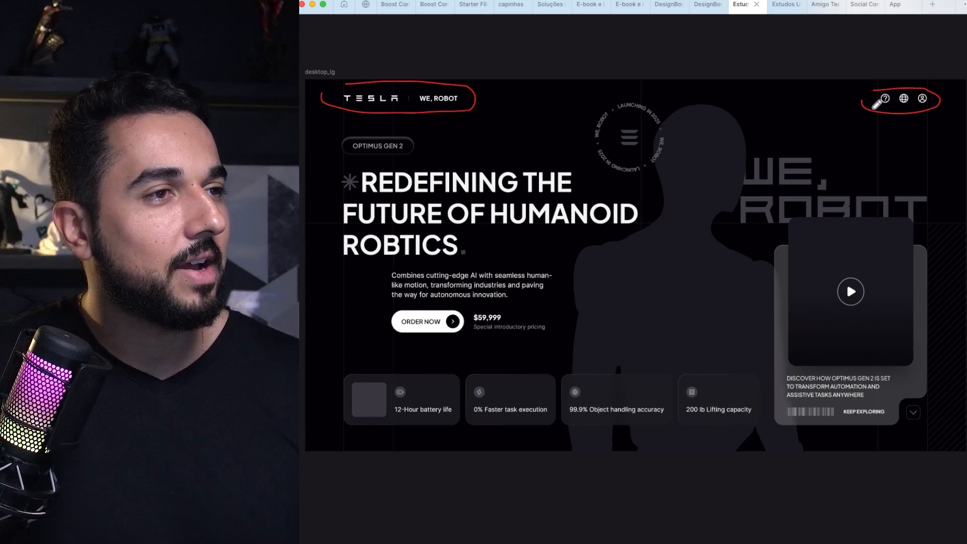
mouse_move(321, 109)
left_mouse_down()
mouse_move(842, 117)
mouse_move(942, 78)
mouse_move(389, 80)
mouse_move(341, 96)
left_mouse_up()
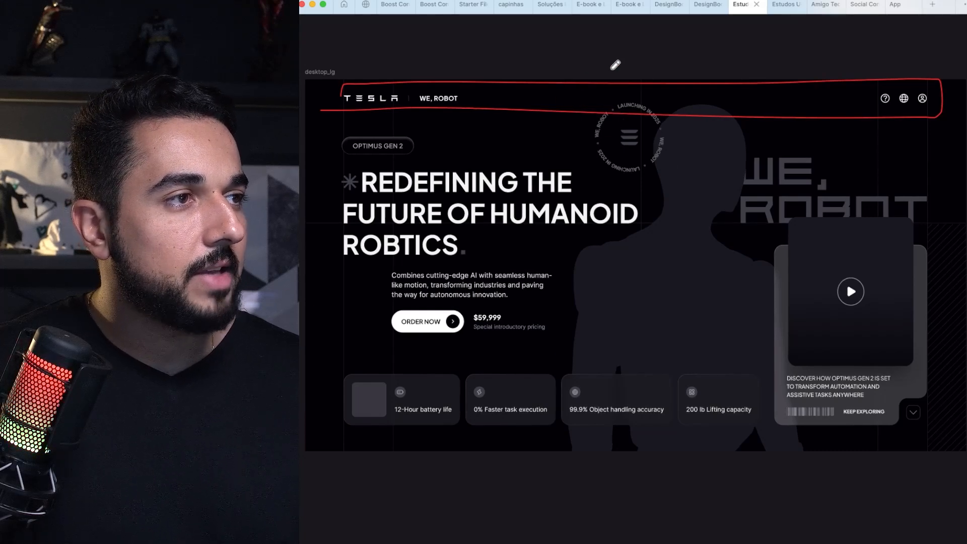
mouse_move(611, 70)
left_mouse_down()
mouse_move(545, 363)
mouse_move(560, 404)
mouse_move(716, 455)
mouse_move(807, 425)
mouse_move(815, 328)
mouse_move(766, 121)
mouse_move(711, 90)
mouse_move(616, 67)
left_mouse_up()
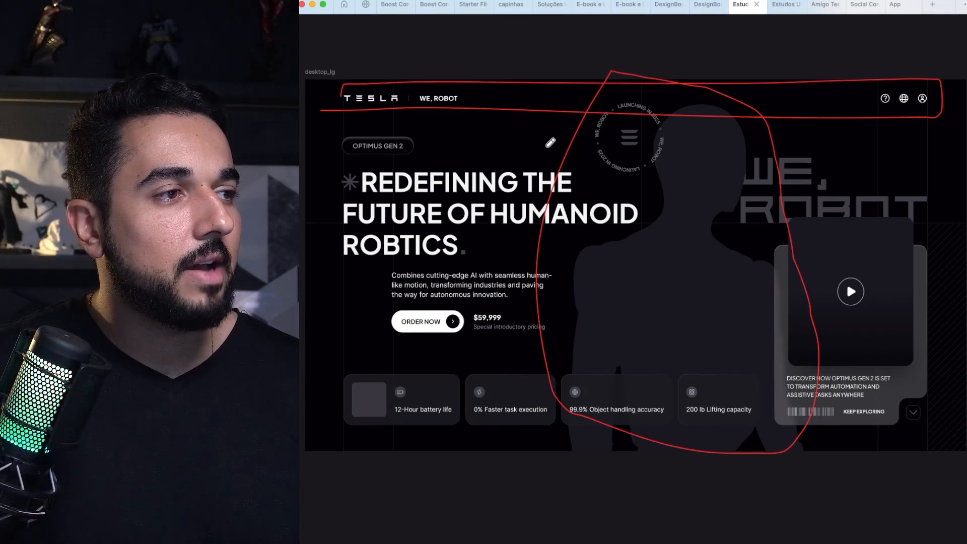
mouse_move(340, 127)
left_mouse_down()
mouse_move(312, 244)
mouse_move(331, 311)
mouse_move(360, 336)
mouse_move(468, 357)
mouse_move(589, 342)
mouse_move(618, 311)
mouse_move(635, 187)
mouse_move(505, 124)
mouse_move(345, 126)
left_mouse_up()
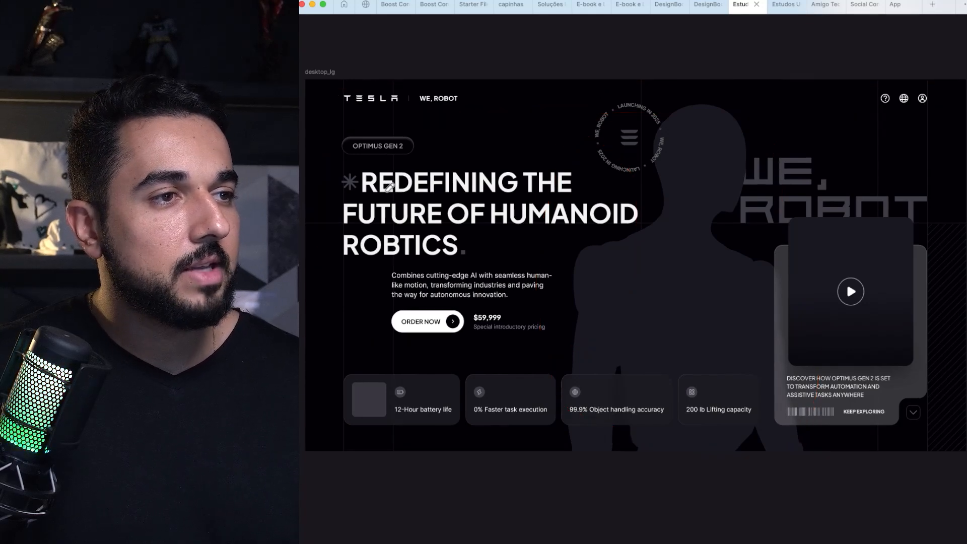
Step: Examine the hero layout from the headline across the robot silhouette to the WE, ROBOT lettering and the video card
scroll(389, 187, "up", 1)
scroll(462, 173, "down", 1)
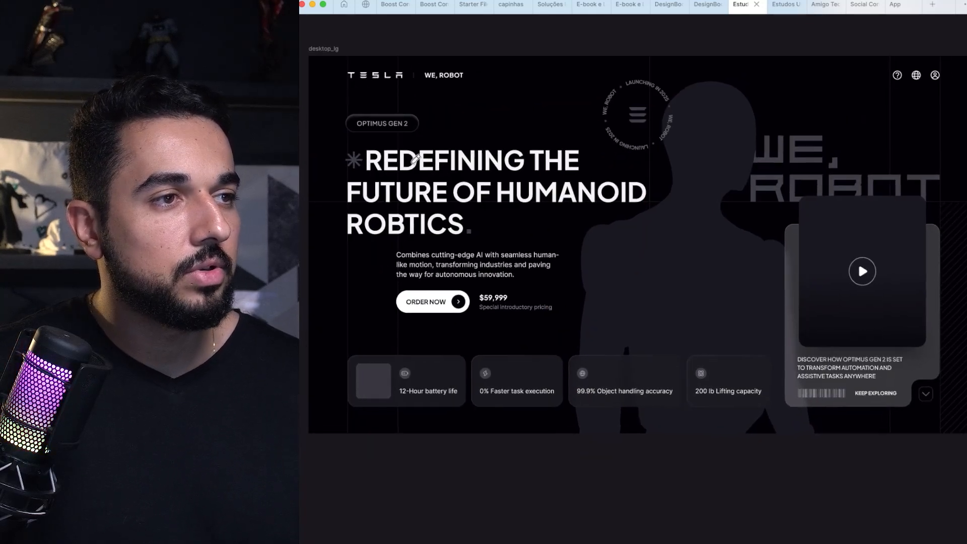
scroll(416, 158, "up", 4)
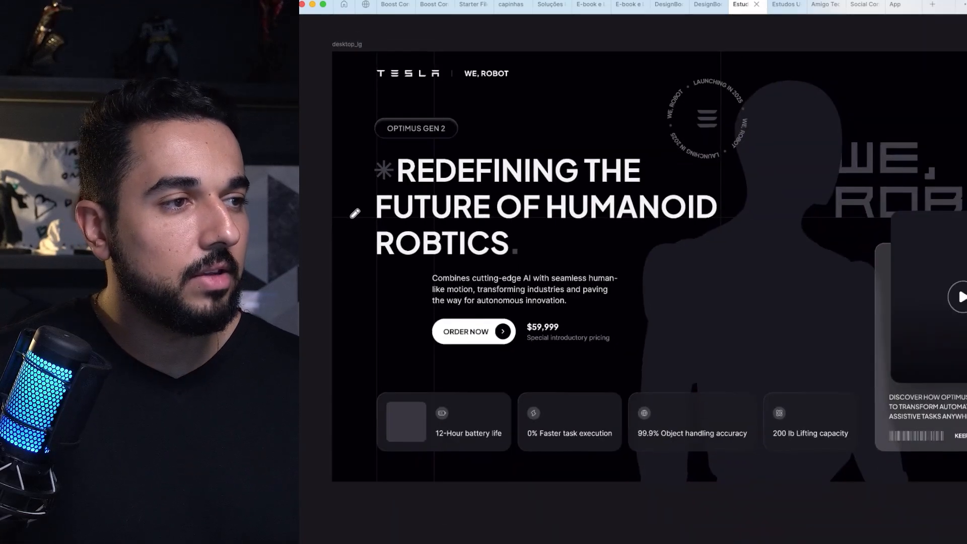
scroll(356, 213, "down", 2)
left_click_drag(745, 212, 654, 214)
scroll(656, 211, "up", 2)
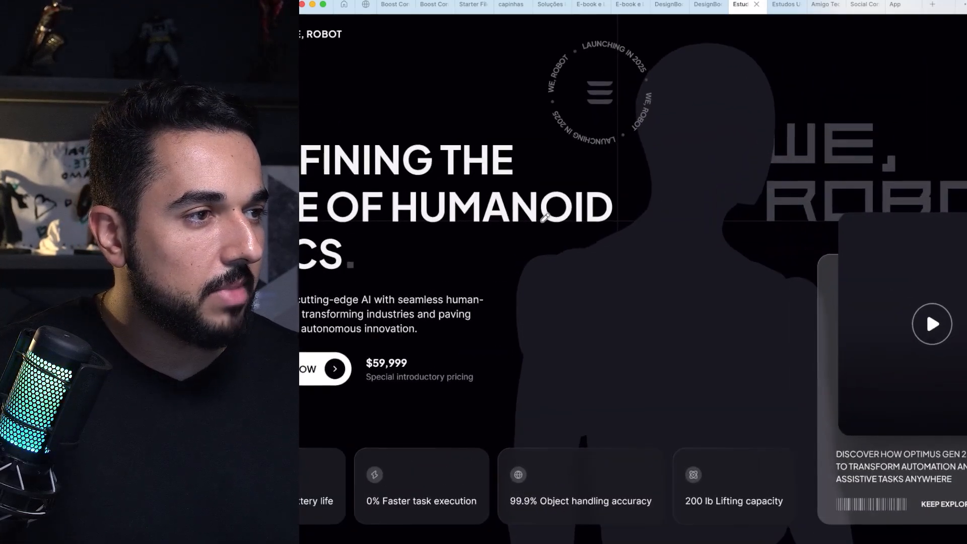
scroll(486, 220, "up", 2)
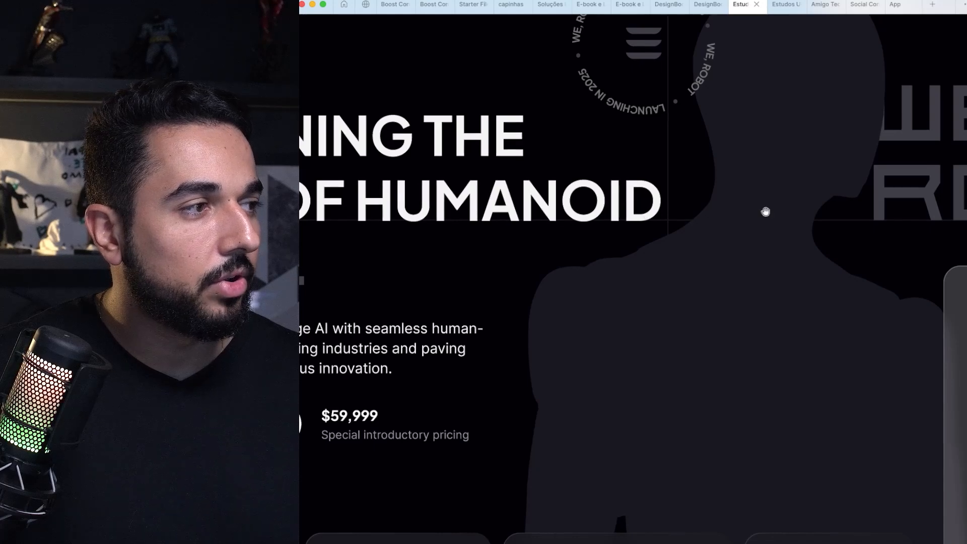
left_click_drag(766, 212, 520, 228)
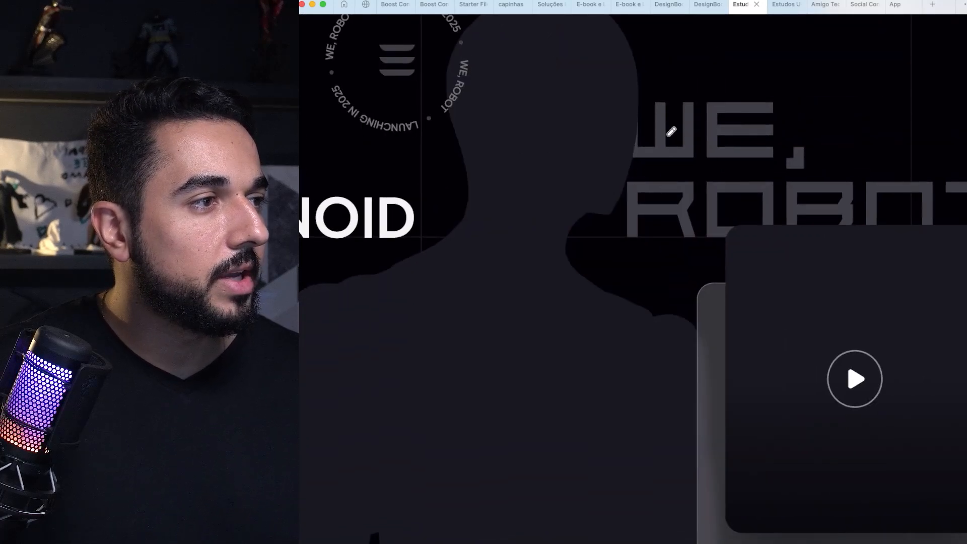
scroll(671, 131, "down", 5)
left_click_drag(522, 143, 662, 139)
left_click_drag(468, 150, 557, 145)
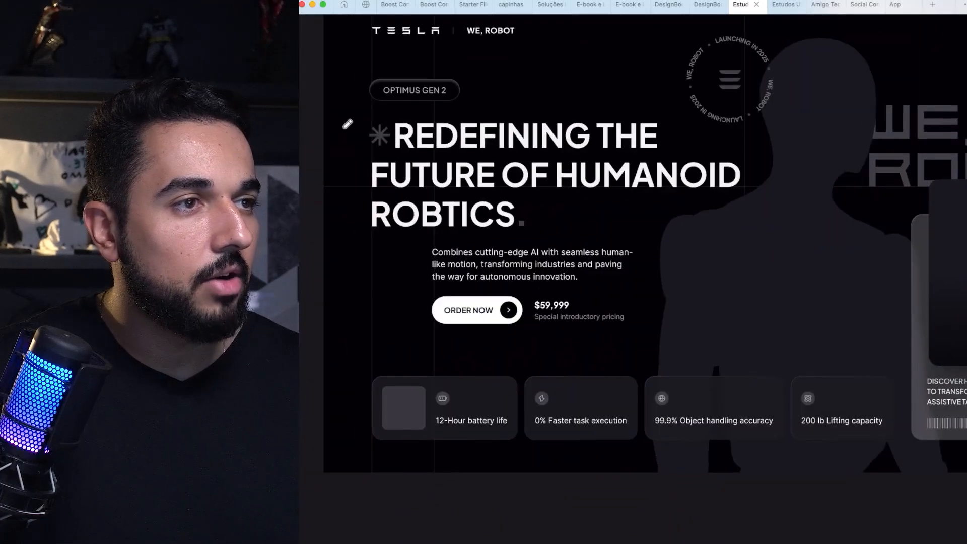
Step: Circle the asterisk before REDEFINING and the square dot after ROBTICS in the headline
scroll(447, 150, "up", 4)
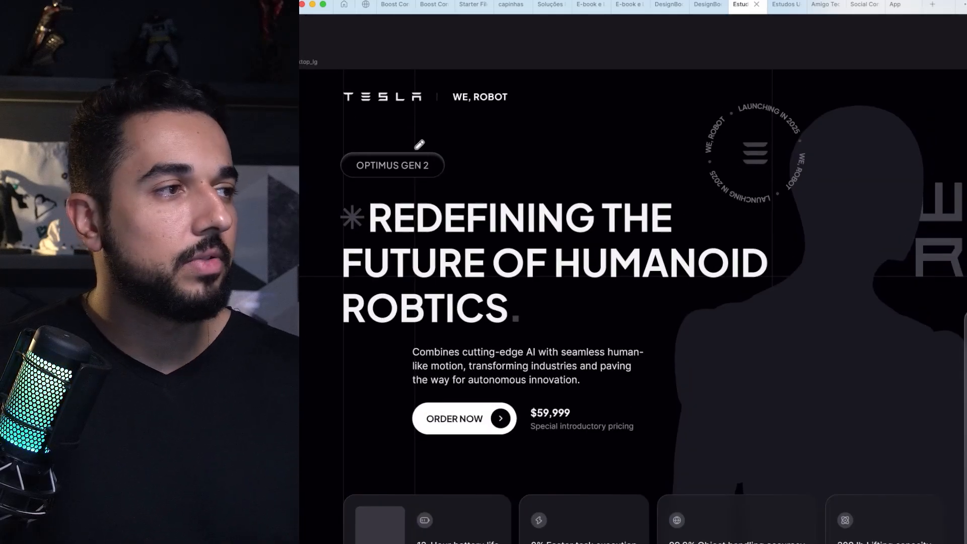
scroll(419, 145, "down", 2)
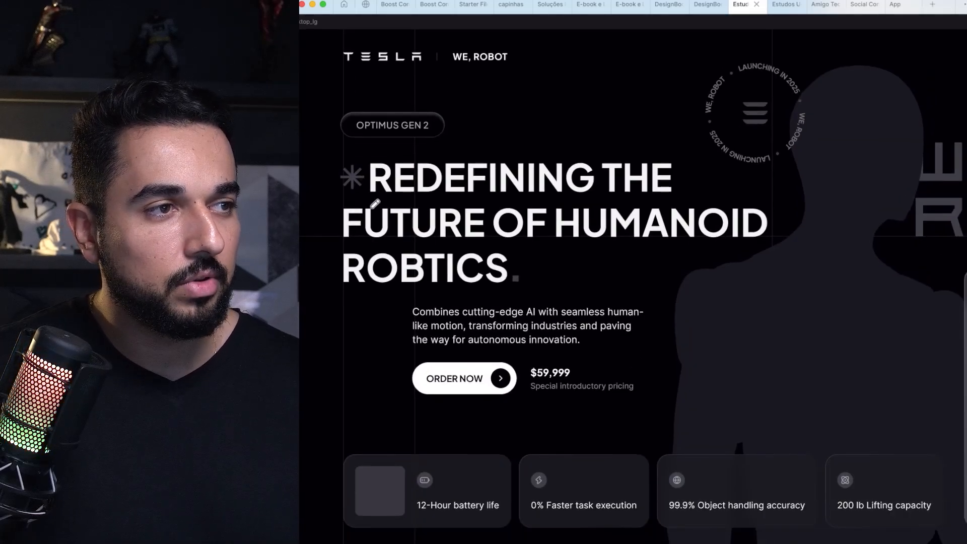
mouse_move(359, 163)
left_mouse_down()
mouse_move(334, 182)
mouse_move(356, 184)
mouse_move(353, 161)
left_mouse_up()
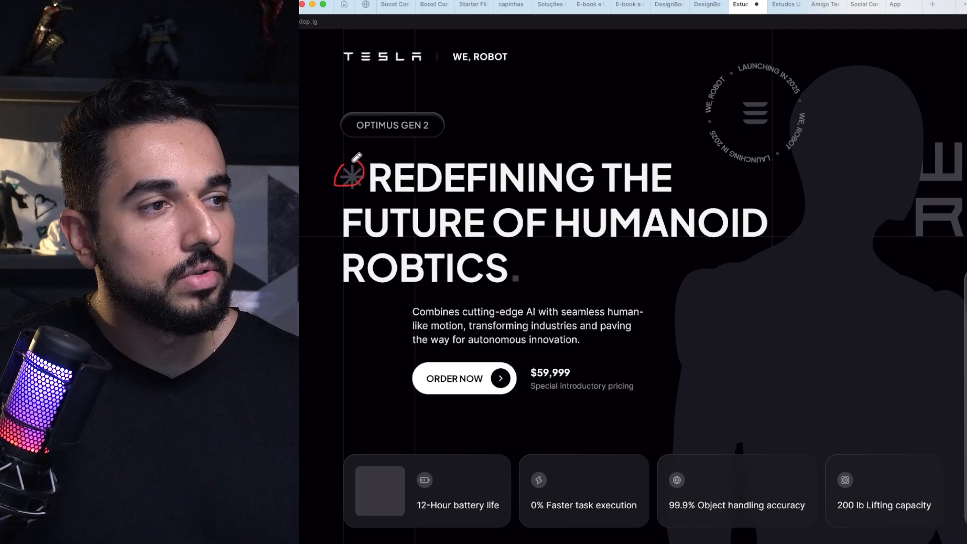
mouse_move(504, 270)
left_mouse_down()
mouse_move(525, 284)
mouse_move(527, 273)
mouse_move(509, 264)
left_mouse_up()
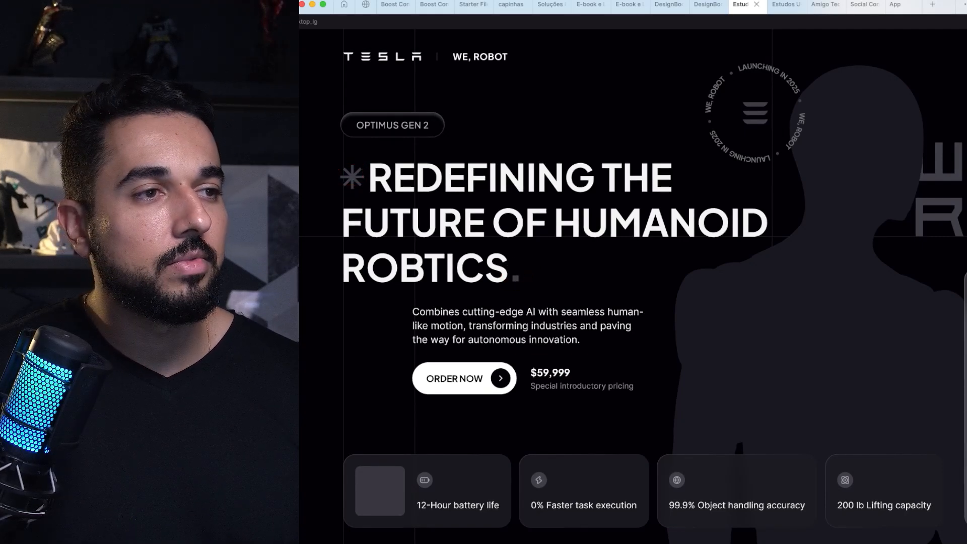
Step: Circle the empty indent beside the description paragraph and the ORDER NOW button
scroll(443, 173, "down", 2)
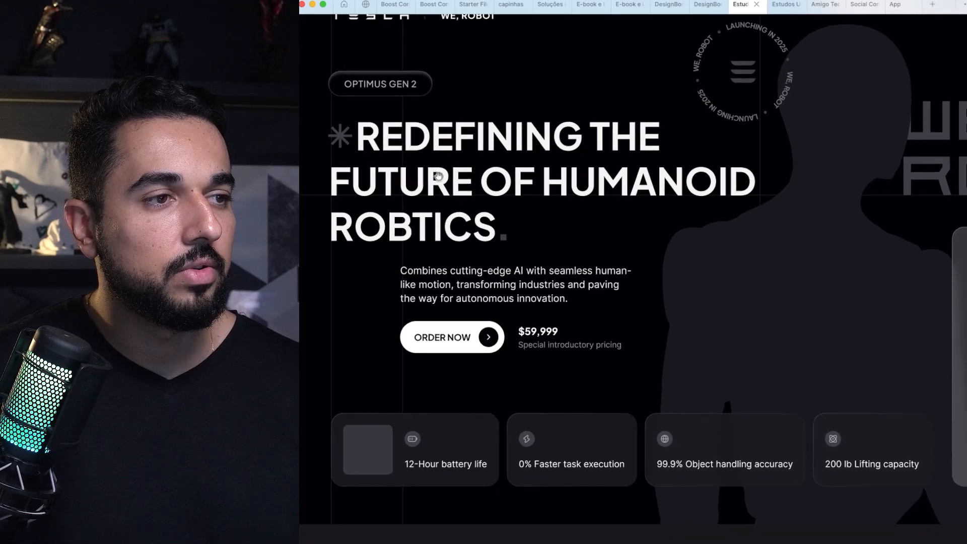
mouse_move(372, 260)
left_mouse_down()
mouse_move(348, 275)
mouse_move(331, 330)
mouse_move(366, 355)
mouse_move(402, 334)
mouse_move(400, 290)
mouse_move(376, 269)
mouse_move(343, 265)
left_mouse_up()
scroll(374, 275, "down", 2)
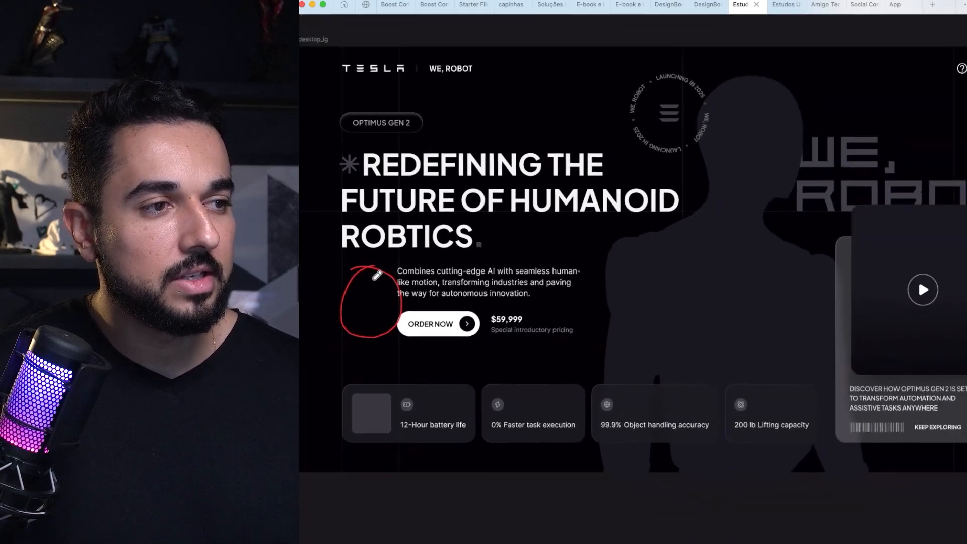
Step: Show the column layout grid to check the indented paragraph and button against it, and hide the grid again
scroll(375, 275, "up", 4)
key("shift+g")
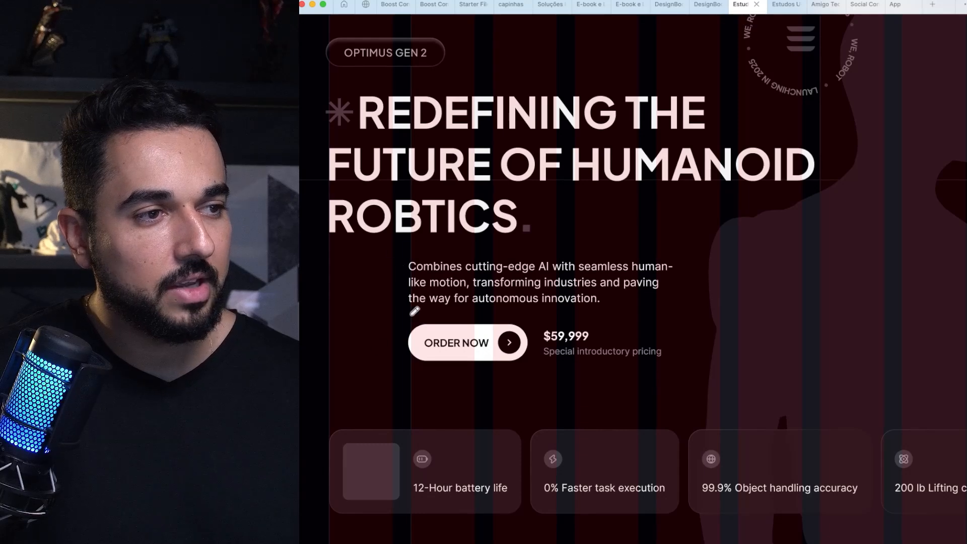
scroll(445, 287, "down", 2)
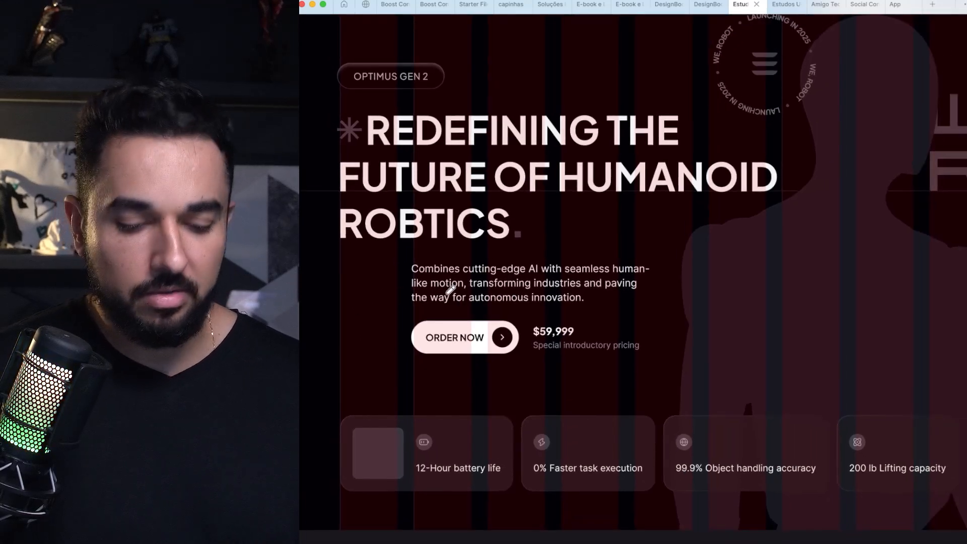
key("shift+g")
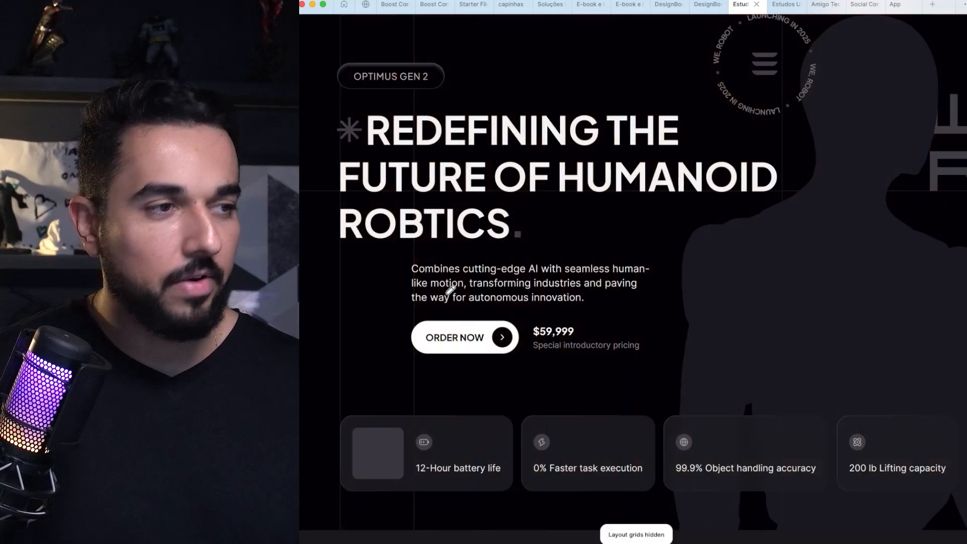
Step: Circle the headline block, the robot silhouette and the video card as separate areas of the hero section
scroll(451, 289, "down", 3)
left_click_drag(537, 304, 545, 298)
mouse_move(652, 268)
left_mouse_down()
mouse_move(626, 285)
mouse_move(609, 270)
left_mouse_up()
mouse_move(414, 82)
left_mouse_down()
mouse_move(304, 248)
mouse_move(463, 342)
mouse_move(630, 284)
mouse_move(457, 93)
left_mouse_up()
mouse_move(669, 85)
left_mouse_down()
mouse_move(710, 378)
mouse_move(825, 240)
mouse_move(699, 76)
mouse_move(656, 64)
left_mouse_up()
scroll(594, 217, "right", 5)
mouse_move(594, 217)
left_mouse_down()
mouse_move(558, 233)
mouse_move(555, 373)
mouse_move(573, 416)
mouse_move(763, 404)
mouse_move(764, 244)
mouse_move(670, 191)
mouse_move(522, 223)
left_mouse_up()
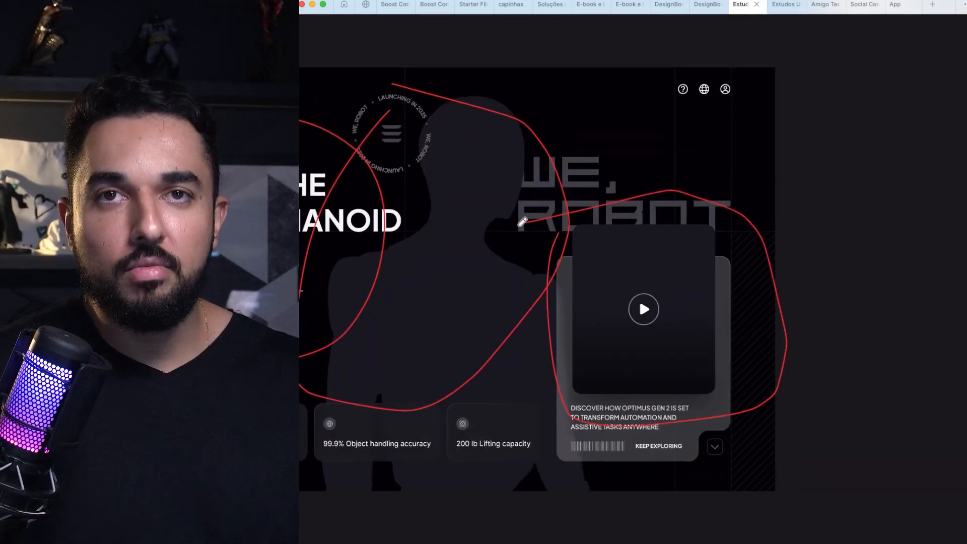
Step: Mark the feature card row, starting at the 12-Hour battery life card
scroll(522, 222, "left", 2)
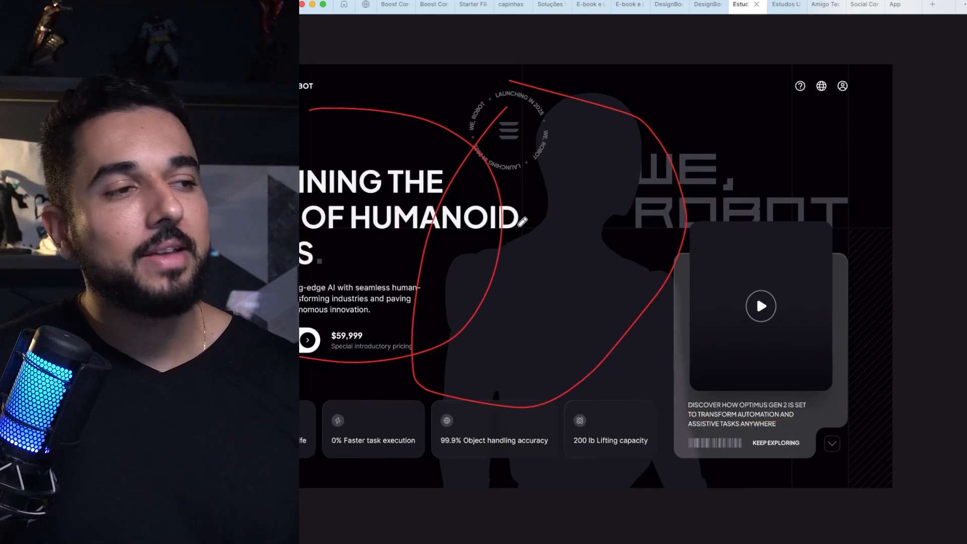
scroll(522, 222, "left", 4)
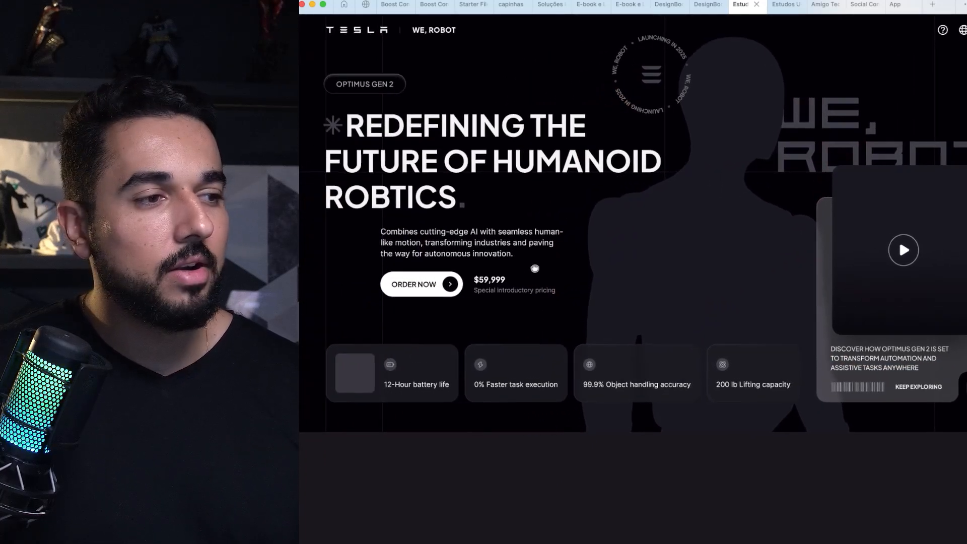
scroll(523, 222, "down", 1)
scroll(523, 222, "left", 1)
mouse_move(335, 332)
left_mouse_down()
mouse_move(791, 350)
mouse_move(794, 386)
mouse_move(793, 408)
mouse_move(366, 408)
left_mouse_up()
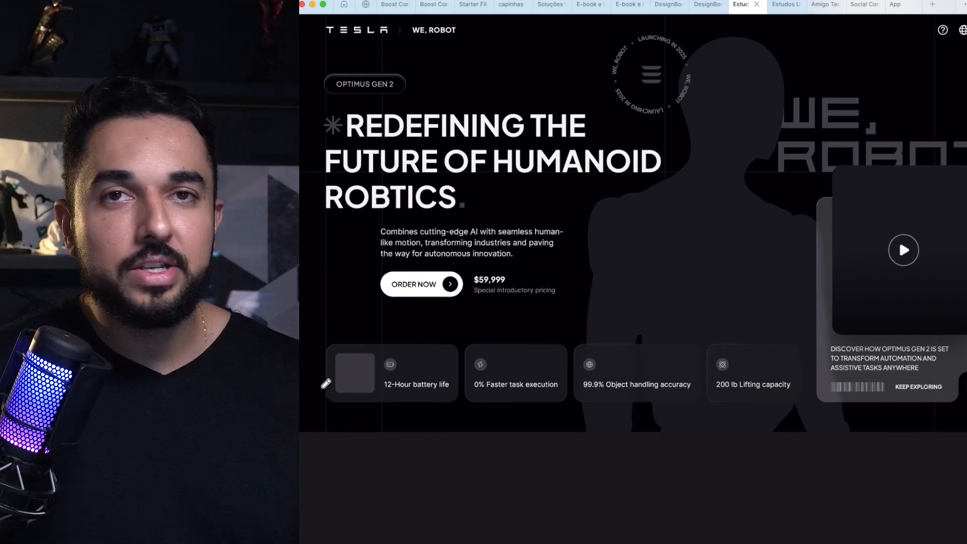
scroll(326, 384, "down", 3)
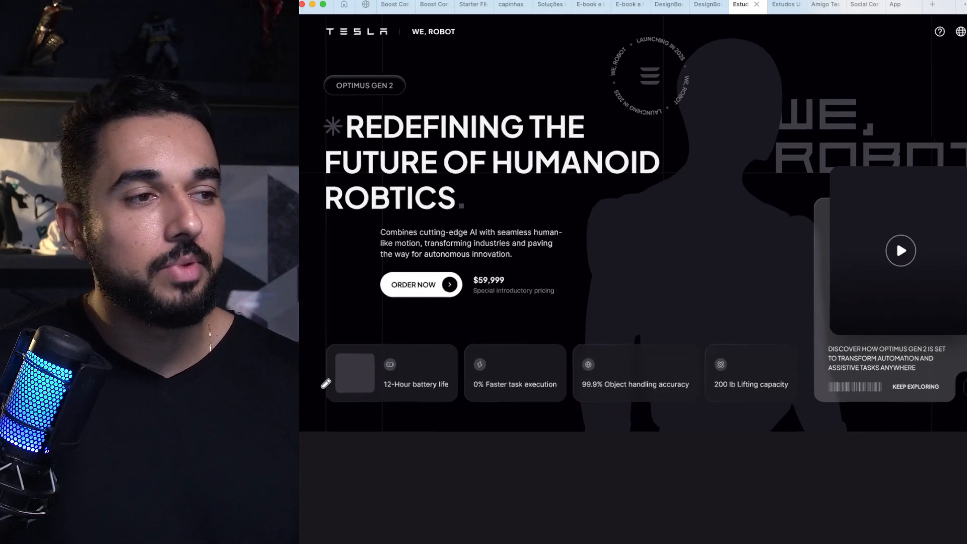
Step: Mark the feature card row with horizontal strokes above and through the cards, reaching across to the video card
mouse_move(363, 351)
left_mouse_down()
mouse_move(391, 340)
mouse_move(341, 349)
mouse_move(396, 352)
mouse_move(397, 362)
left_mouse_up()
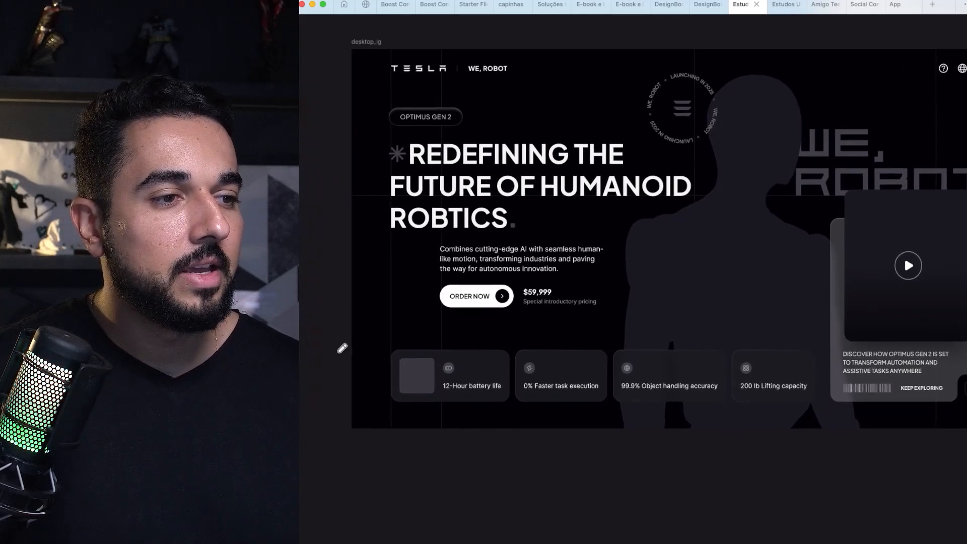
left_click_drag(339, 341, 965, 313)
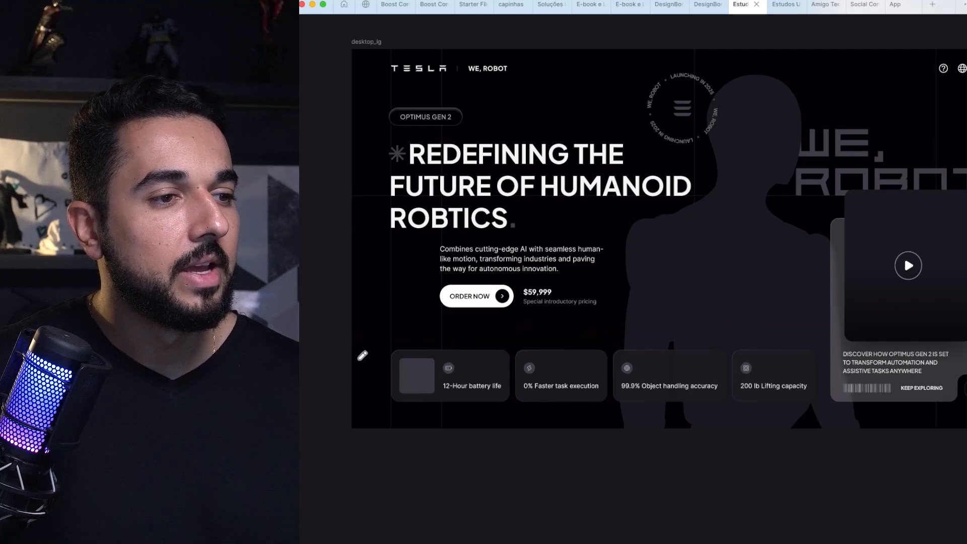
left_click_drag(346, 378, 966, 362)
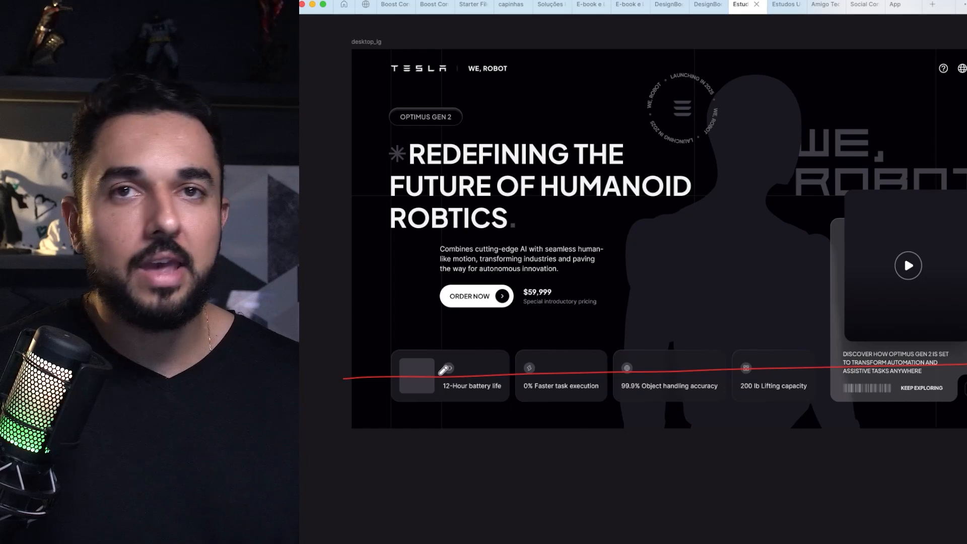
scroll(444, 369, "right", 5)
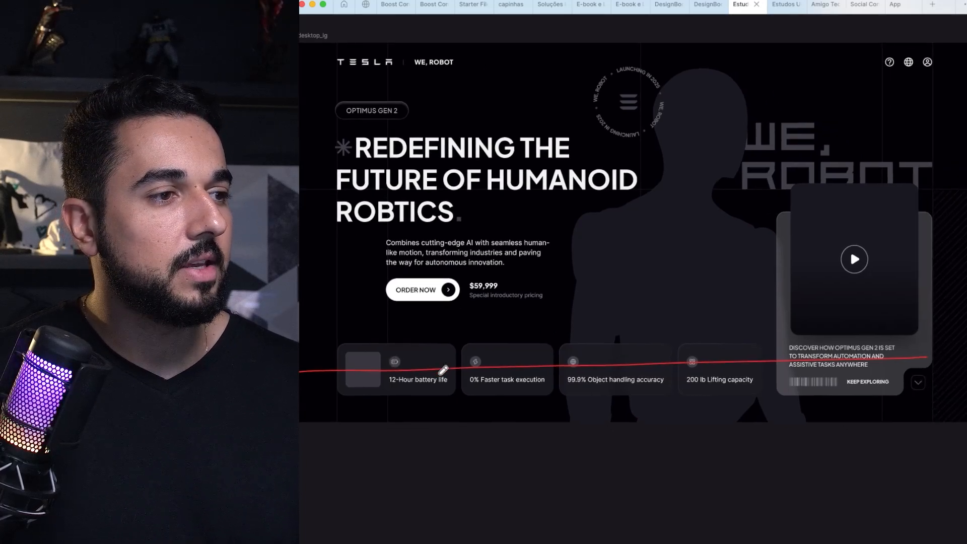
scroll(443, 370, "down", 3)
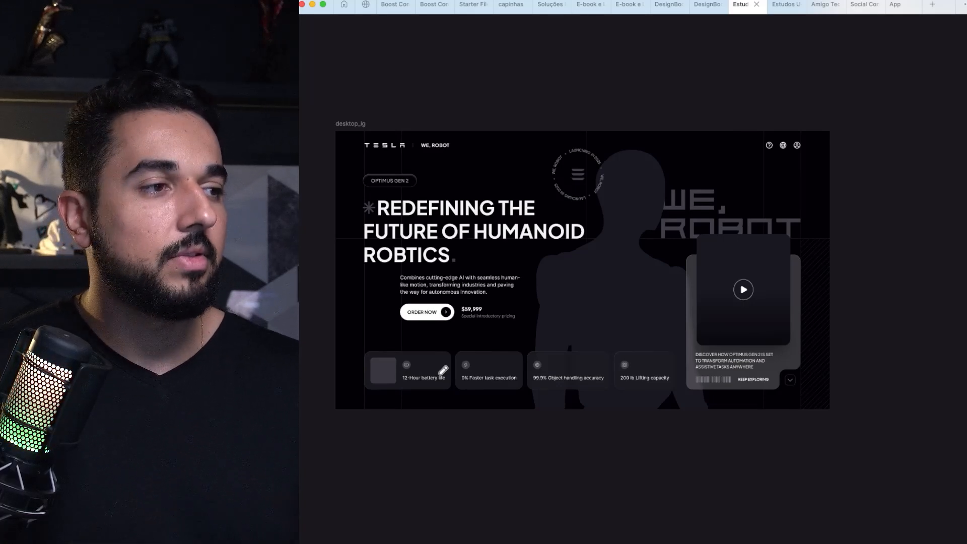
Step: Try covering the hero section with a gray 2161 × 968 rectangle at 50% opacity, and undo it
mouse_move(364, 141)
left_mouse_down()
mouse_move(518, 326)
mouse_move(802, 382)
left_mouse_up()
key("super+z")
left_click_drag(869, 114, 561, 335)
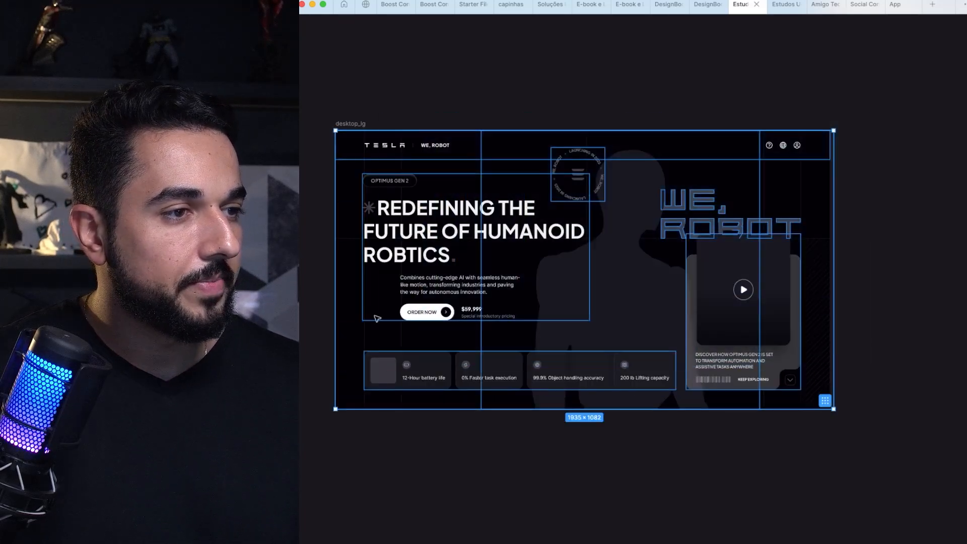
left_click(353, 97)
mouse_move(328, 124)
left_mouse_down()
mouse_move(785, 337)
mouse_move(863, 349)
left_mouse_up()
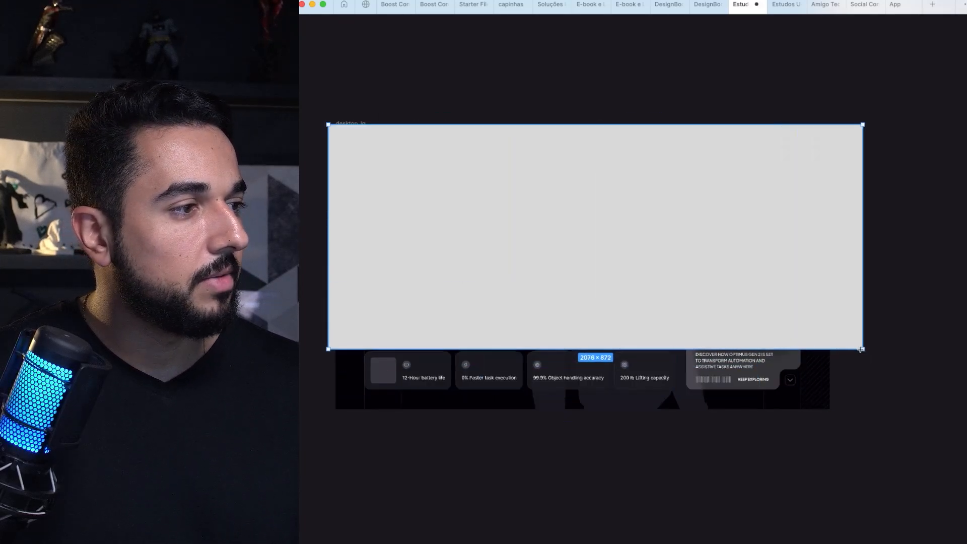
mouse_move(426, 317)
left_mouse_down()
mouse_move(442, 413)
mouse_move(463, 339)
left_mouse_up()
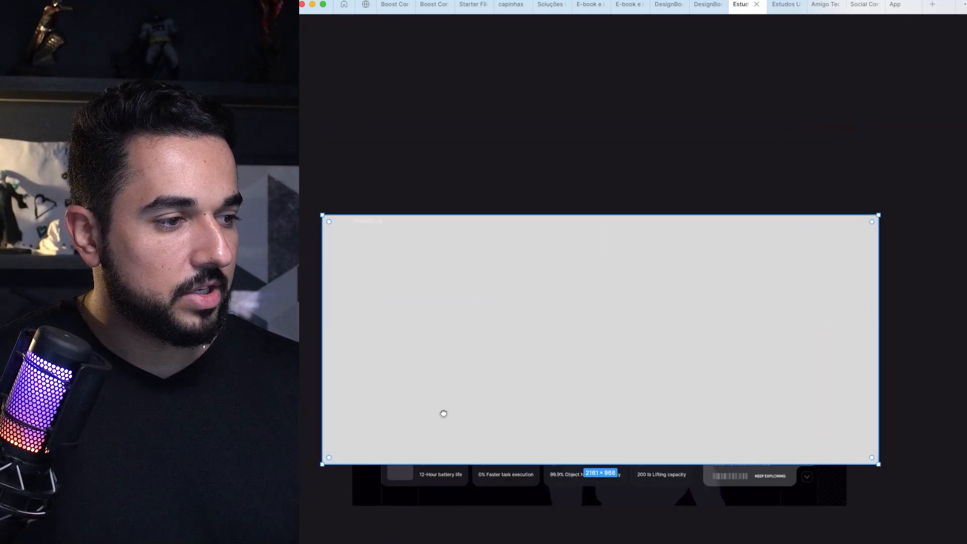
key("5")
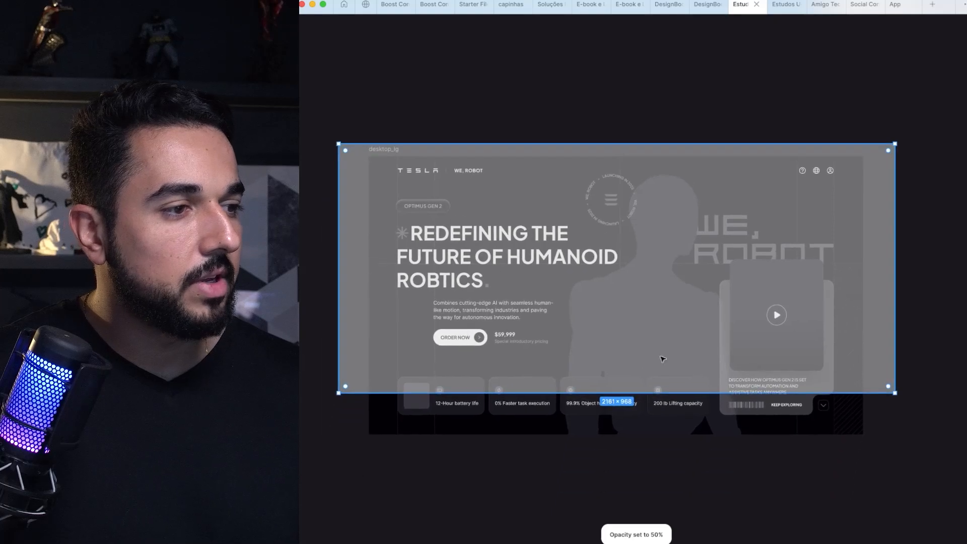
scroll(754, 362, "up", 3)
left_click_drag(644, 366, 676, 361)
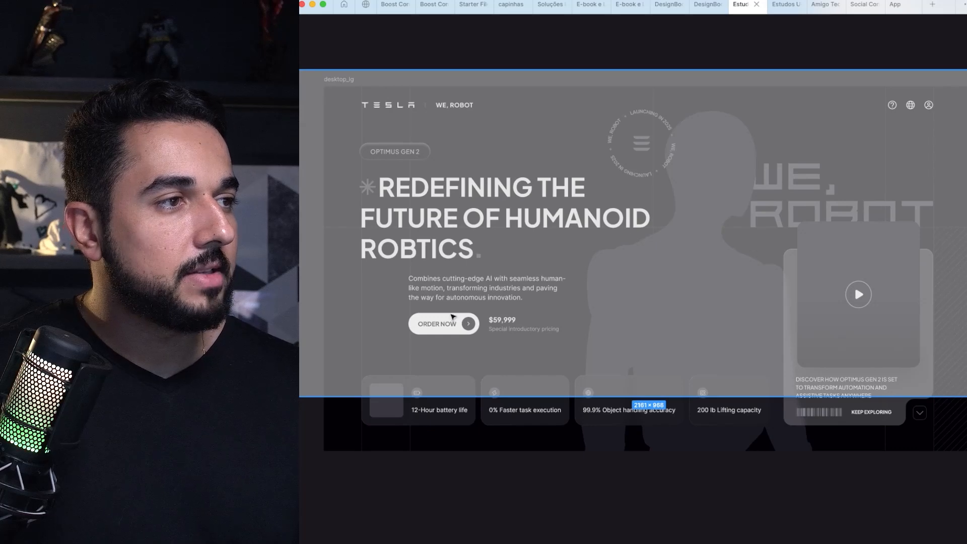
key("super+z")
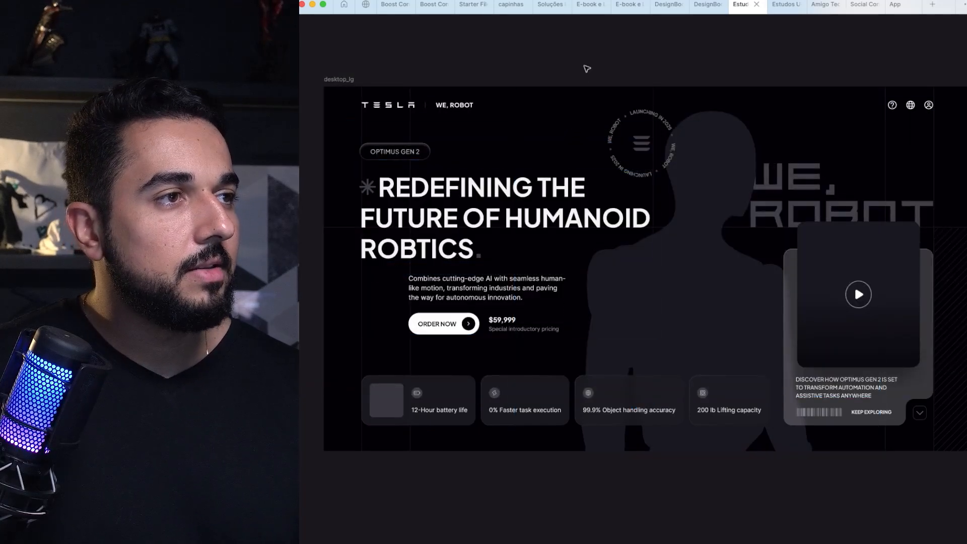
Step: Inspect how the WE, ROBOT lettering lines up with the video card and the thin background lines
scroll(583, 67, "down", 2)
scroll(572, 146, "up", 1)
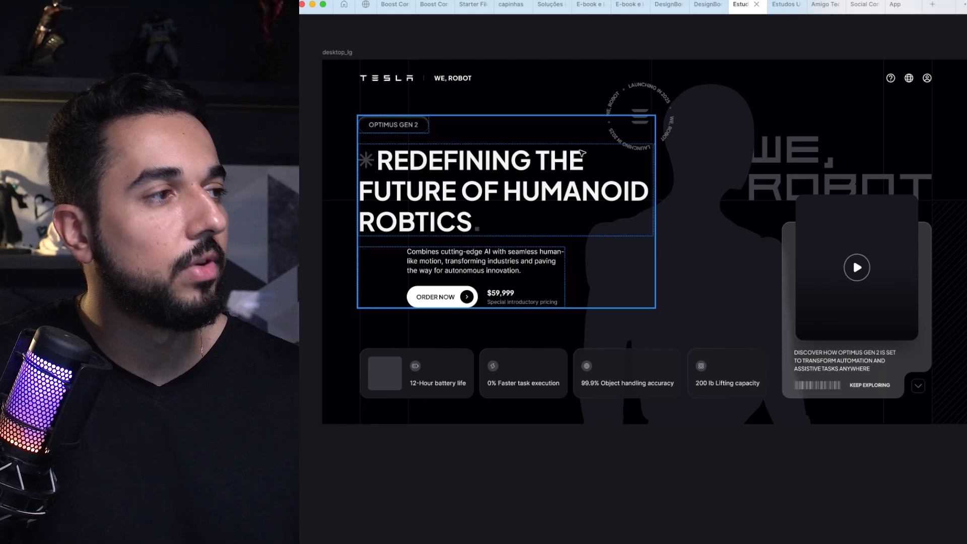
scroll(824, 182, "up", 5)
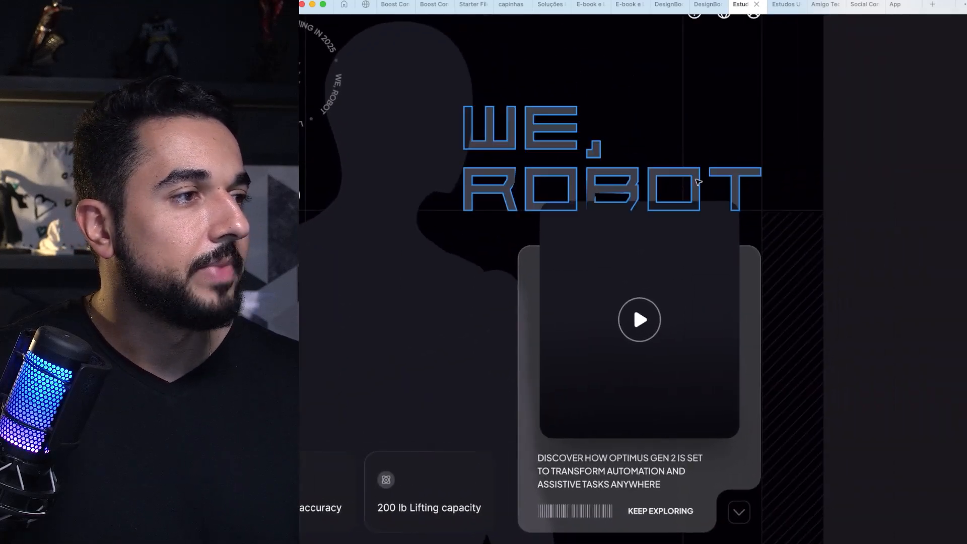
left_click(700, 180)
left_click_drag(699, 179, 684, 241)
left_click(872, 245)
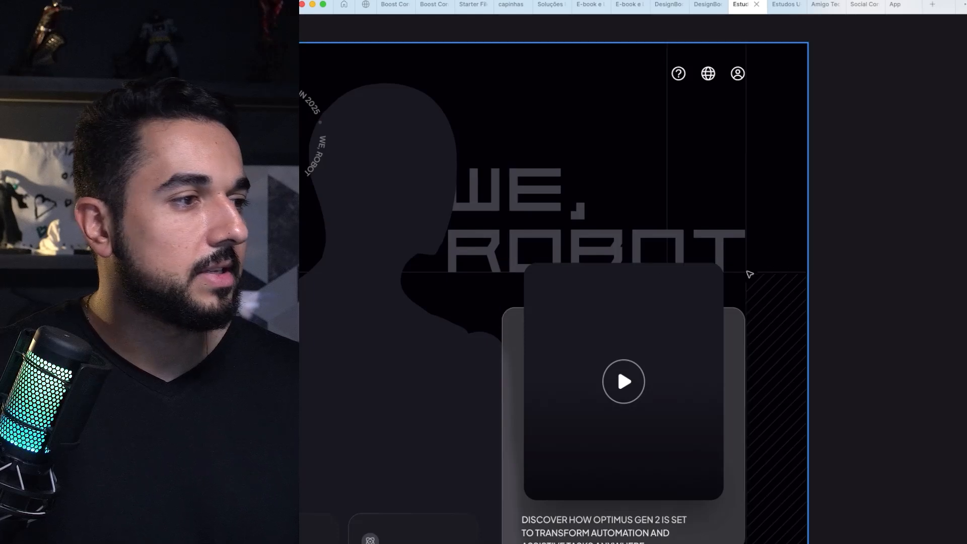
scroll(731, 281, "down", 3)
scroll(731, 281, "down", 3)
left_click(687, 219)
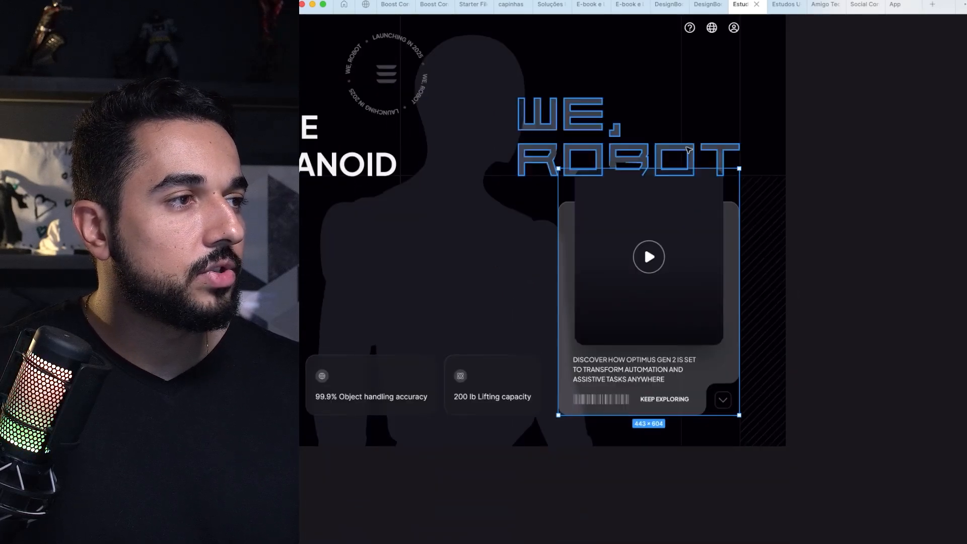
left_click(736, 158)
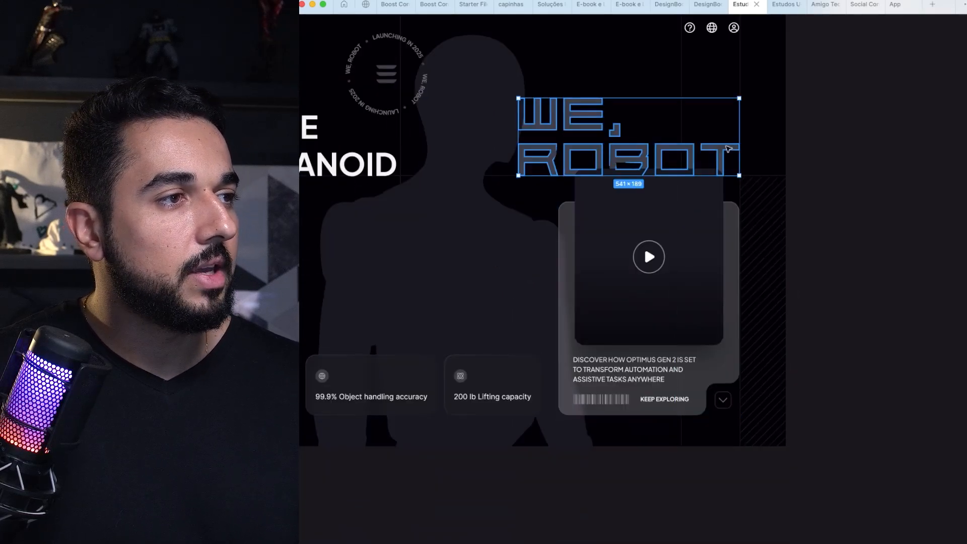
scroll(734, 157, "up", 2)
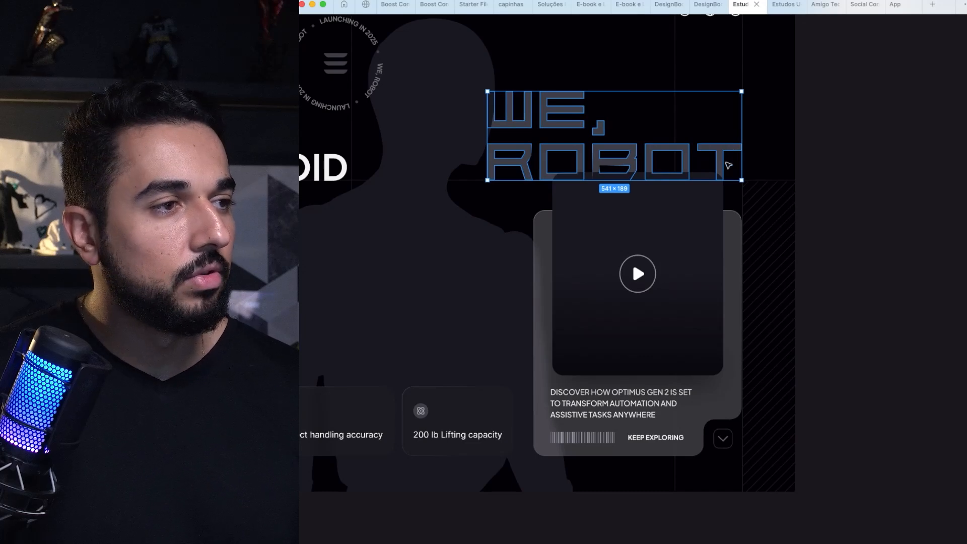
Step: Show the outlines to locate and select the shadow shape beneath the video thumbnail, and hide the outlines again
double_click(577, 340)
left_click_drag(640, 337, 588, 289)
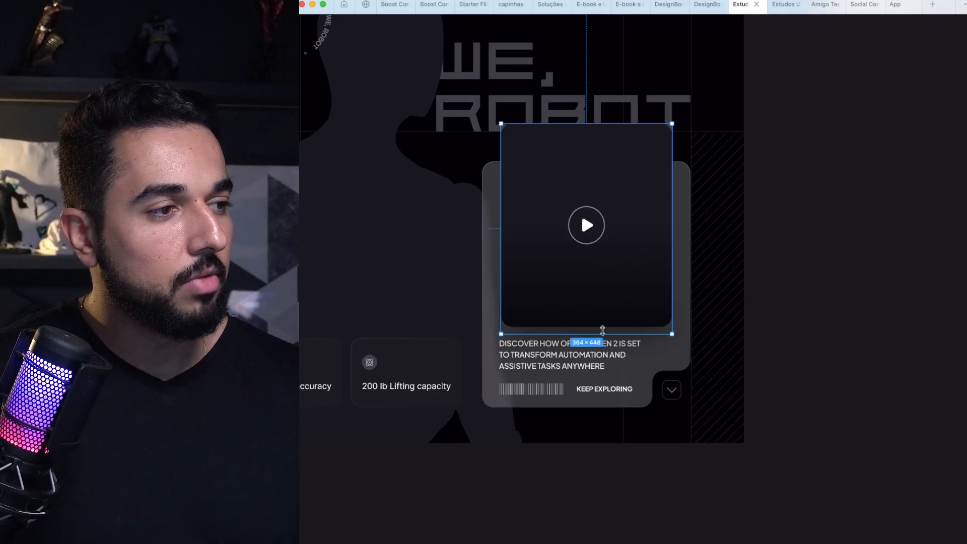
key("super+y")
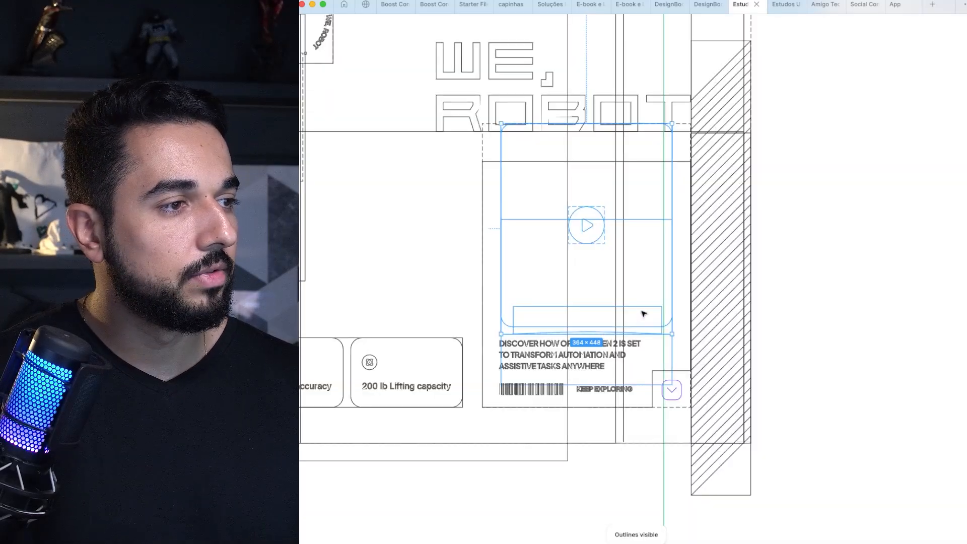
left_click(644, 314)
key("super+y")
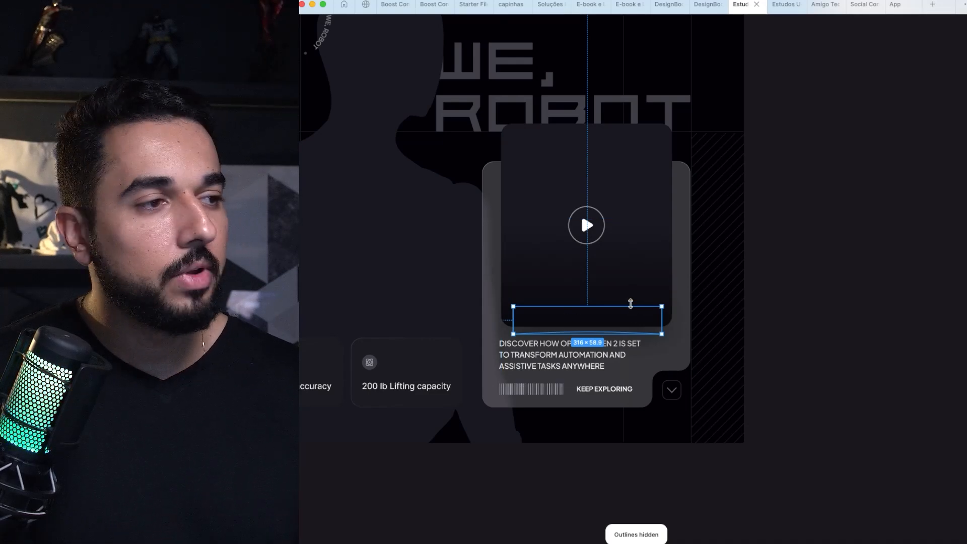
Step: Return to the full desktop_lg hero frame and show its column layout grid
scroll(631, 303, "down", 2)
scroll(633, 306, "down", 3)
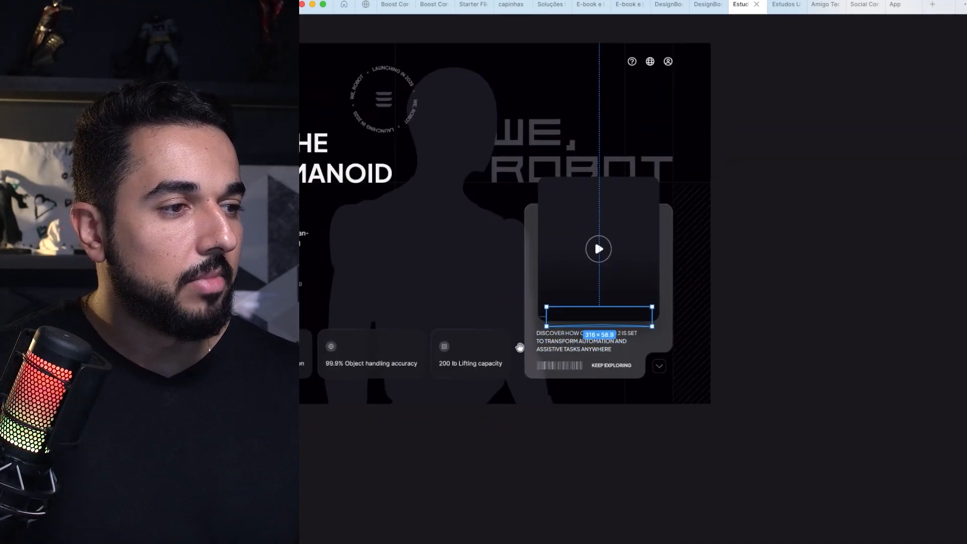
scroll(650, 327, "up", 1)
scroll(649, 327, "down", 3)
scroll(649, 327, "down", 1)
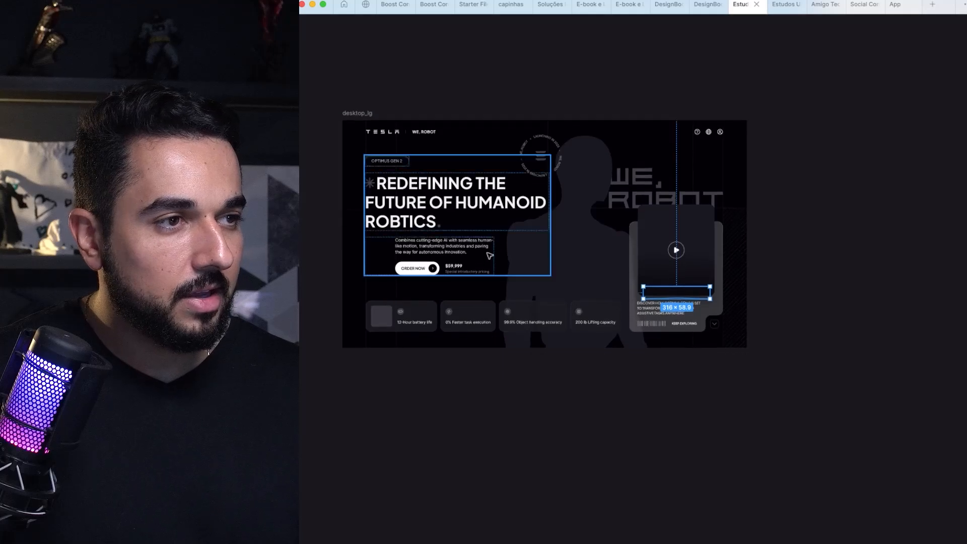
scroll(400, 104, "up", 10)
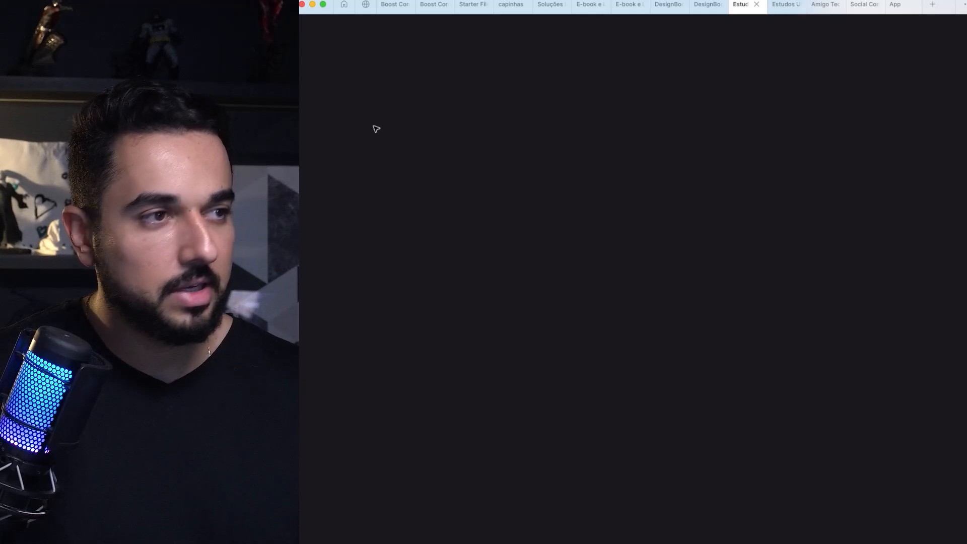
scroll(529, 188, "down", 5)
scroll(583, 205, "down", 10)
scroll(579, 207, "down", 1)
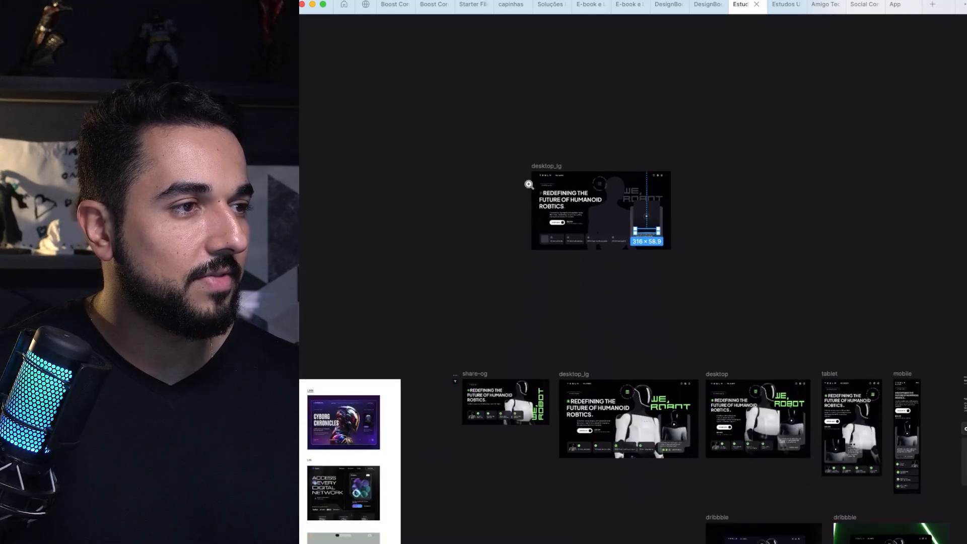
left_click_drag(529, 184, 662, 269)
key("shift+g")
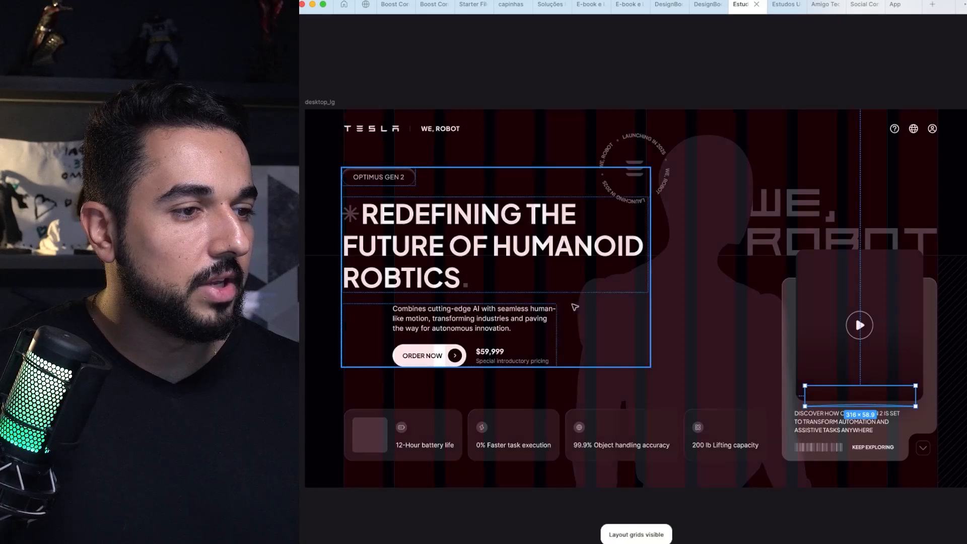
Step: Draw a horizontal line about 1840 px long across the frame along the bottom edge of the feature cards
scroll(575, 307, "down", 2)
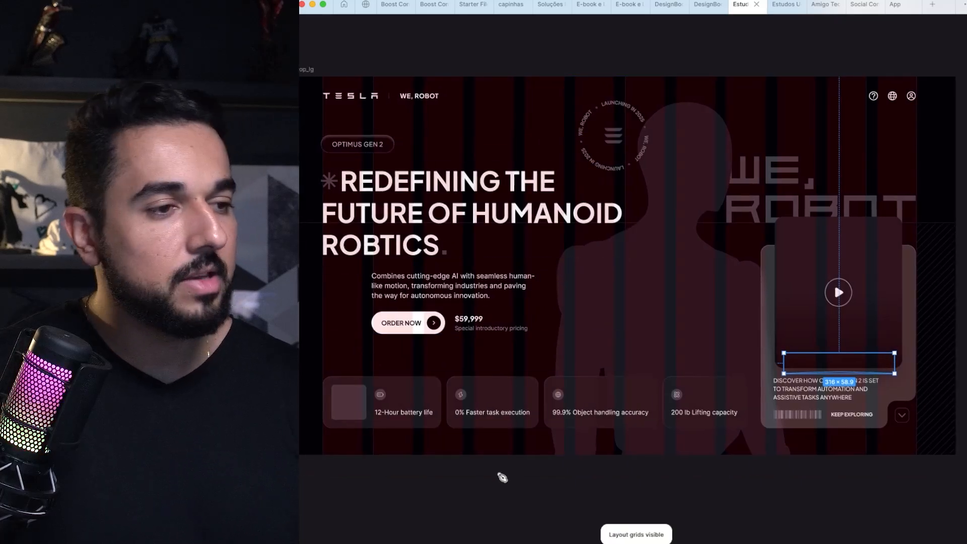
left_click_drag(309, 431, 356, 429)
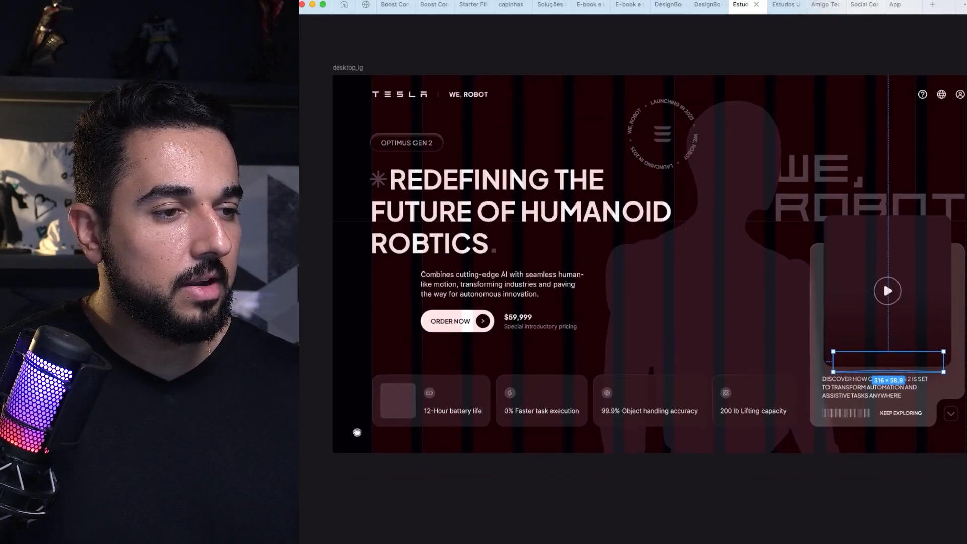
left_click(326, 426)
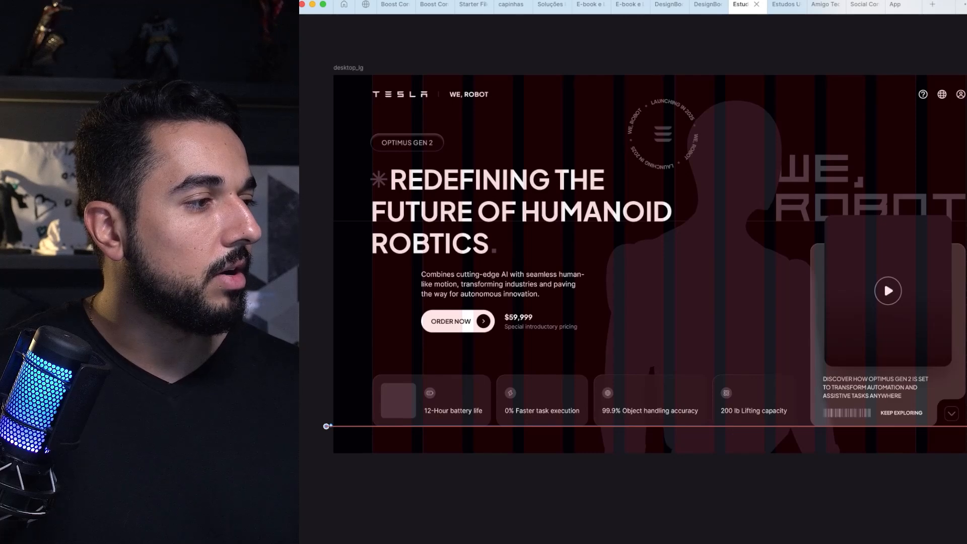
key("Escape")
Step: Change the stroke color of the horizontal line below the feature cards to red
key("super+backslash")
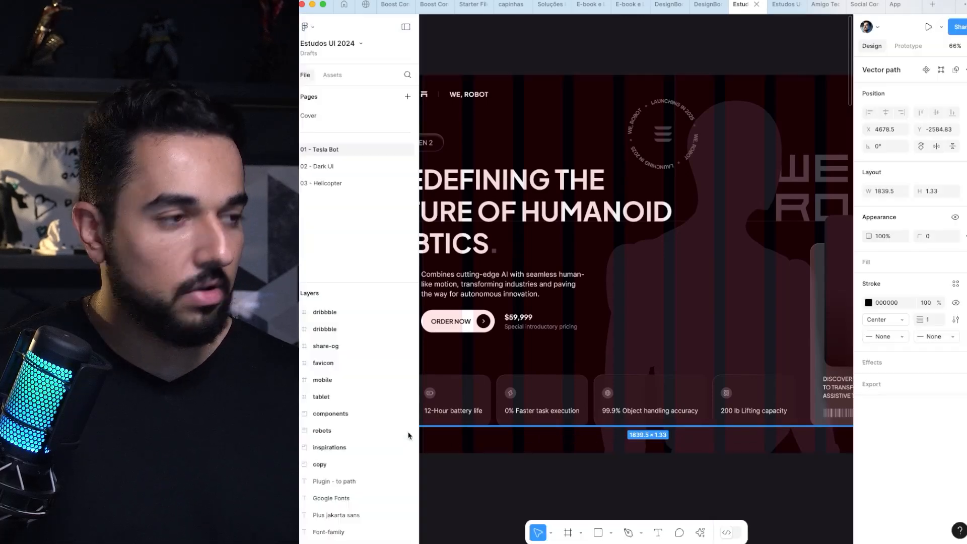
left_click(869, 302)
left_click_drag(799, 332, 825, 285)
key("super+backslash")
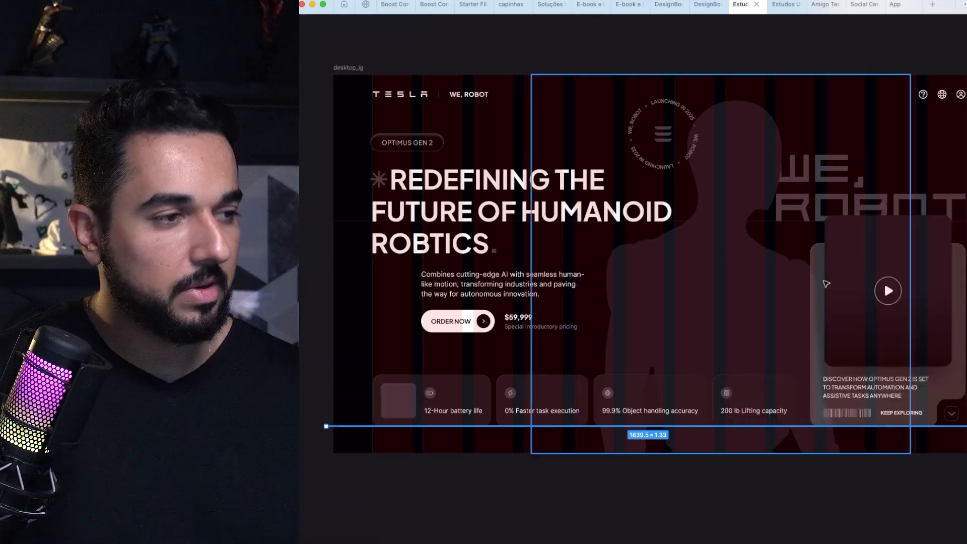
left_click(595, 48)
left_click_drag(591, 46, 574, 59)
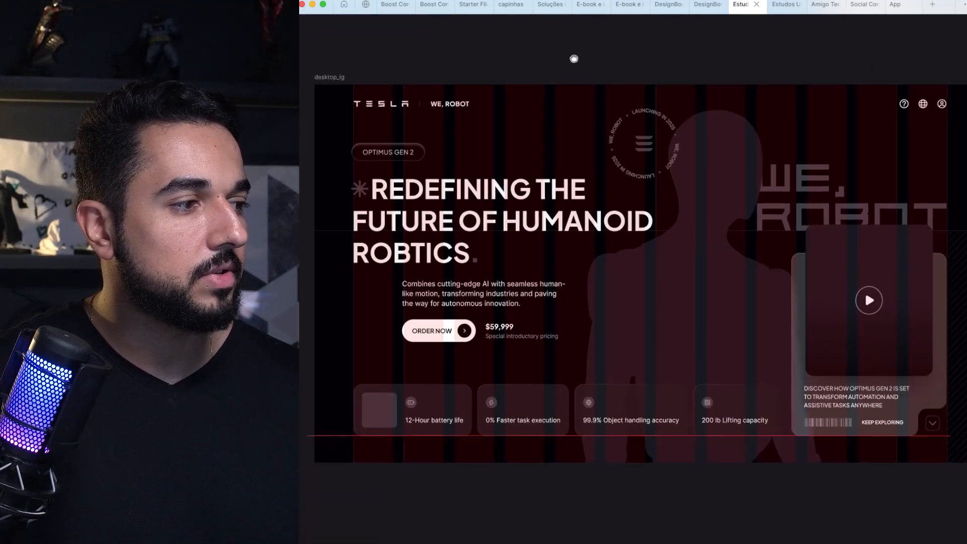
Step: Duplicate the red line up to the thin horizontal background line at the base of the WE, ROBOT lettering
left_click(310, 436)
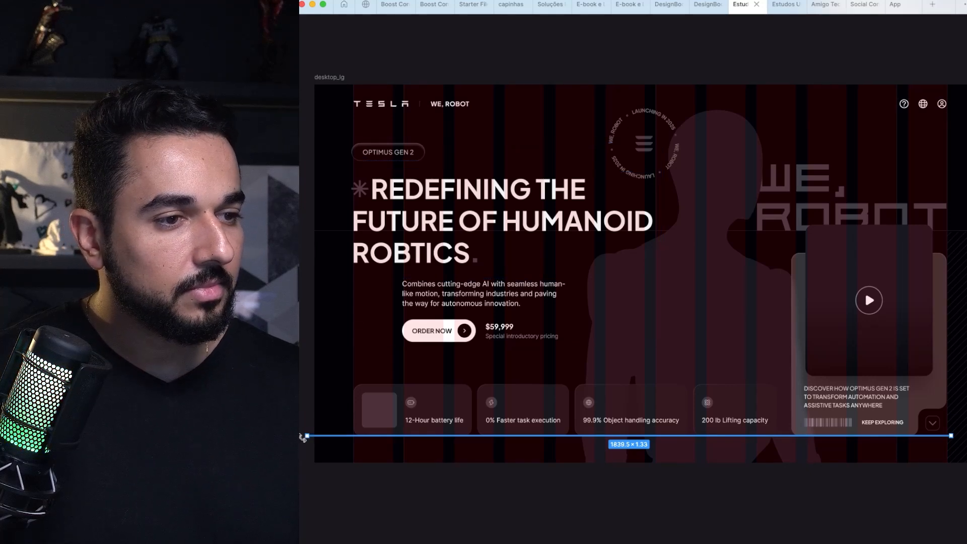
left_click(313, 459)
left_click_drag(316, 436, 336, 235)
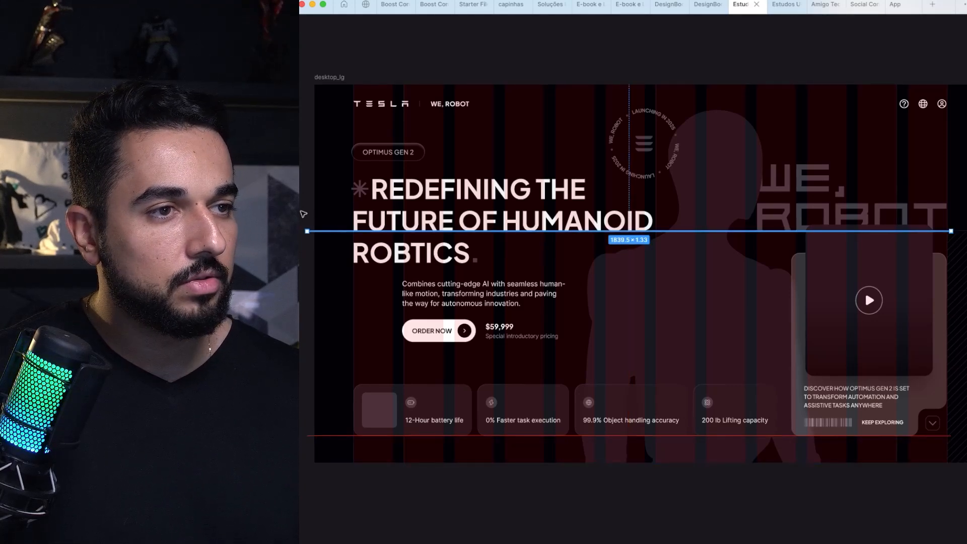
key("Escape")
left_click(327, 236)
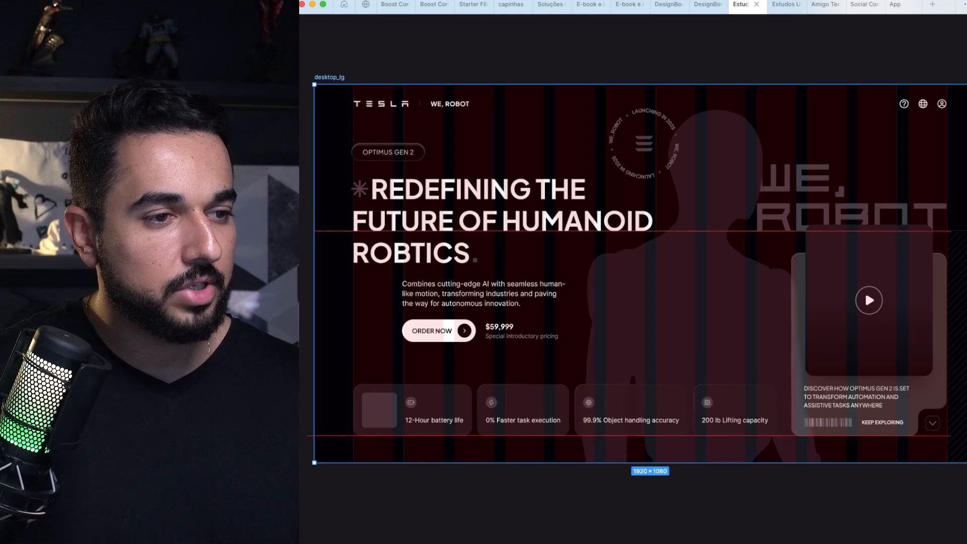
left_click(304, 478)
Step: Duplicate the lower red line up to the top edge of the feature cards
left_click(308, 437)
left_click_drag(308, 436, 305, 387)
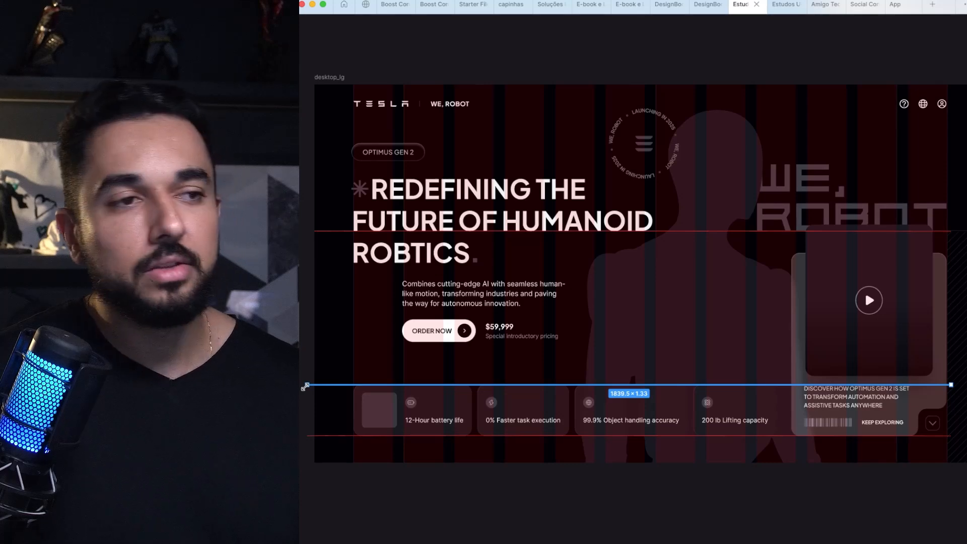
left_click(310, 372)
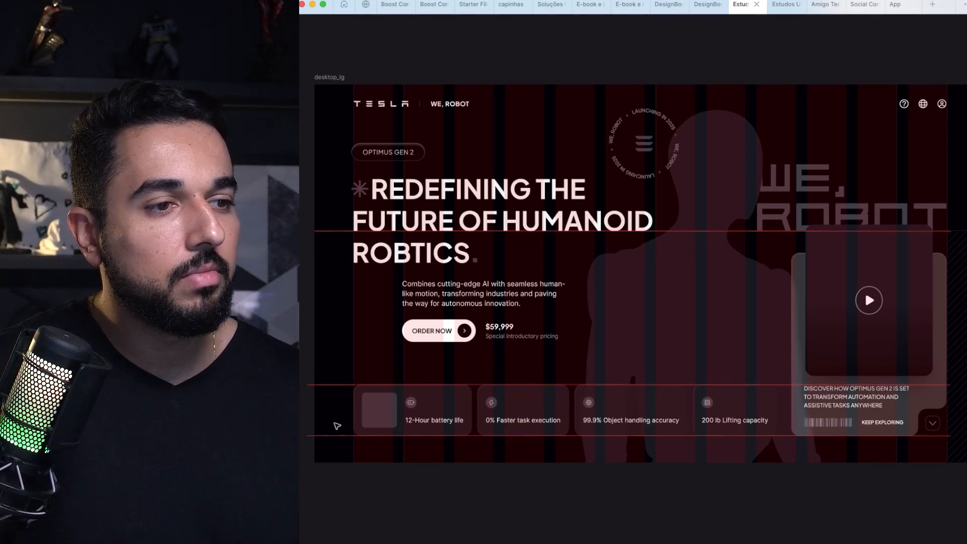
Step: Duplicate the red line on the feature cards' top edge up to the header row with the TESLA logo
left_click(311, 385)
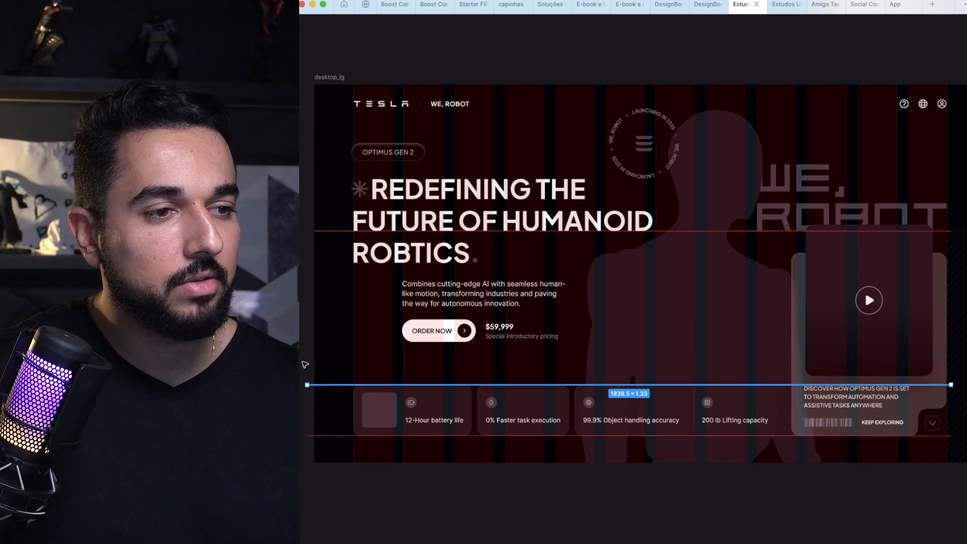
left_click_drag(309, 386, 308, 107)
scroll(304, 110, "down", 2)
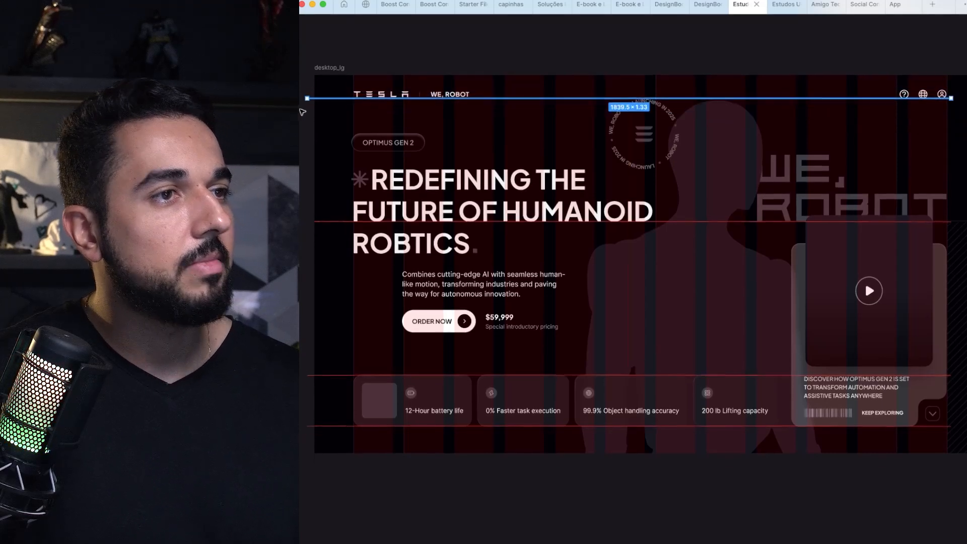
scroll(302, 112, "down", 3)
scroll(413, 115, "up", 3)
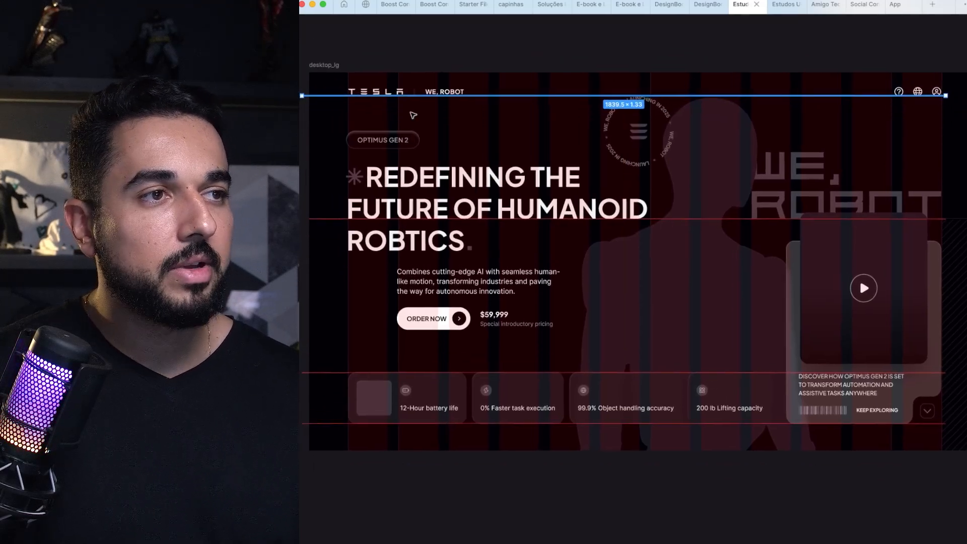
scroll(413, 115, "right", 2)
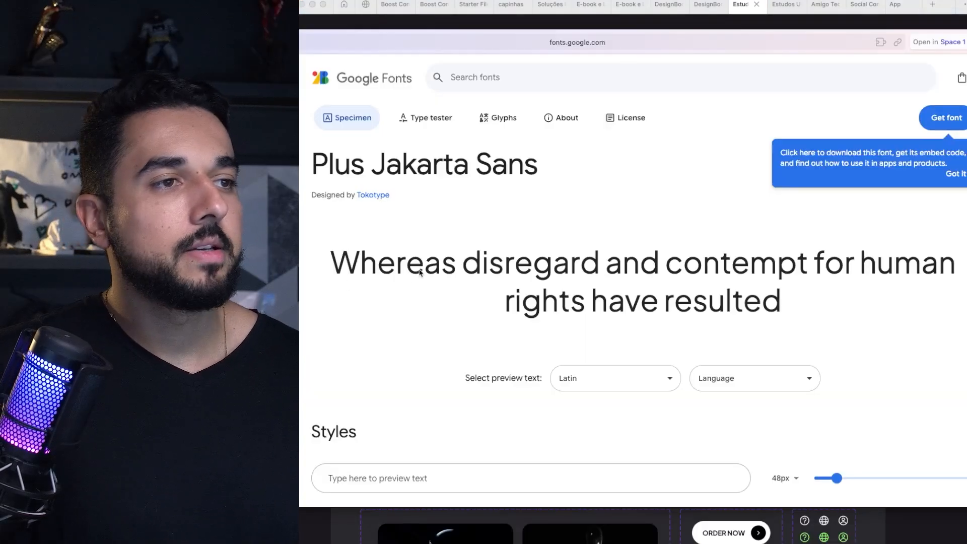
Step: Review the Plus Jakarta Sans specimen page on Google Fonts, then close it to return to the design file
left_click_drag(331, 167, 530, 168)
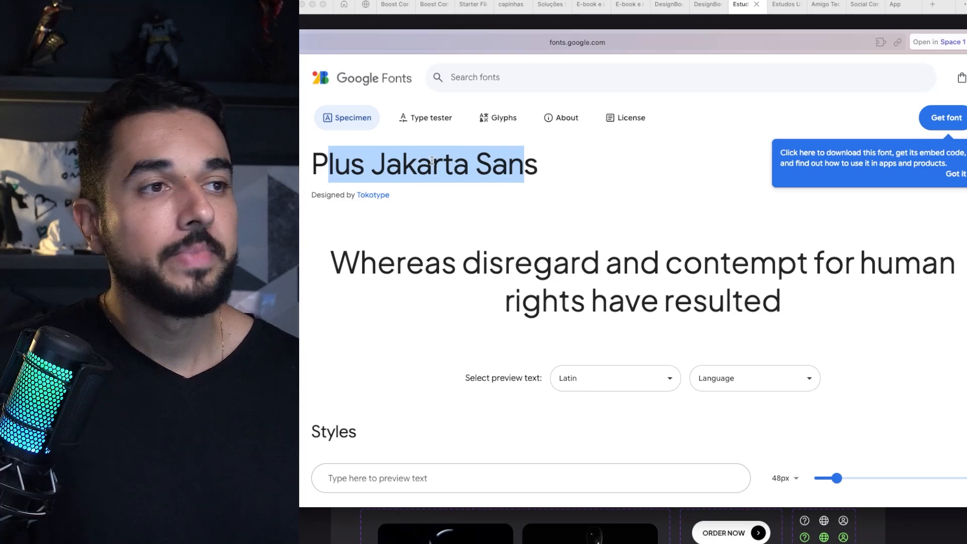
left_click(329, 163)
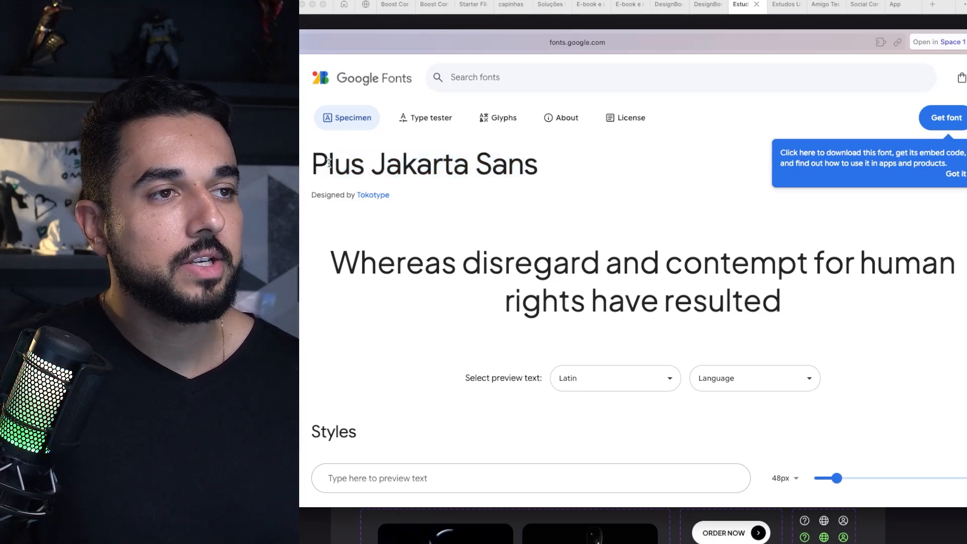
left_click_drag(314, 161, 492, 170)
left_click(491, 170)
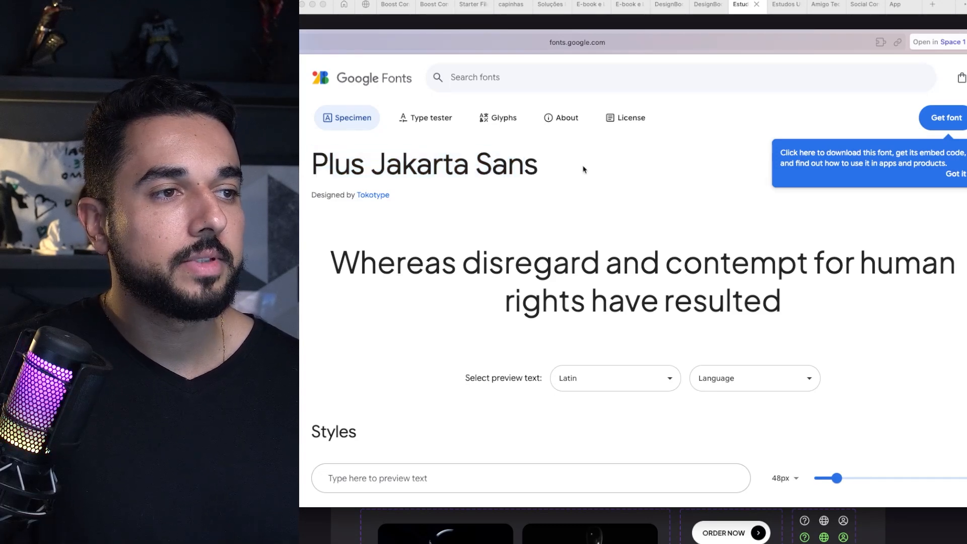
scroll(615, 216, "down", 3)
scroll(615, 220, "up", 3)
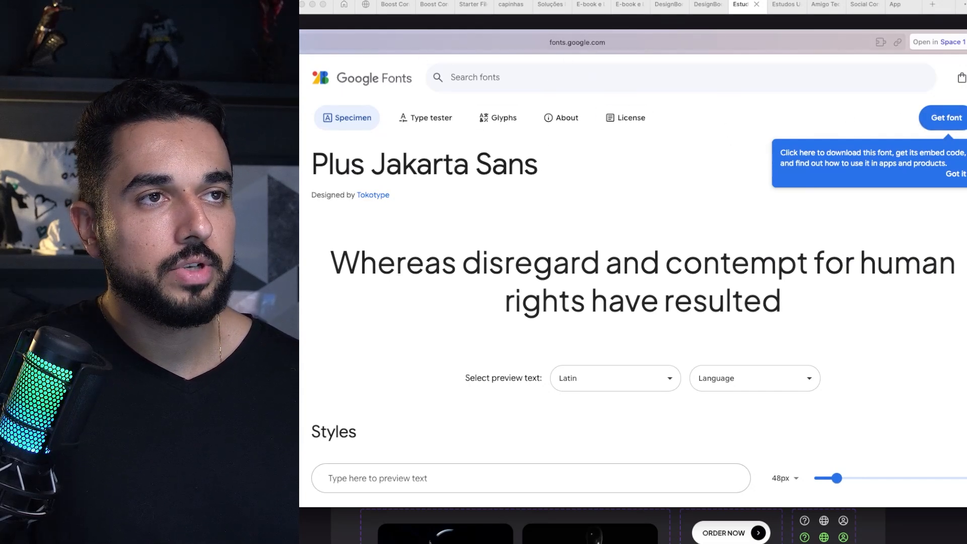
key("super+w")
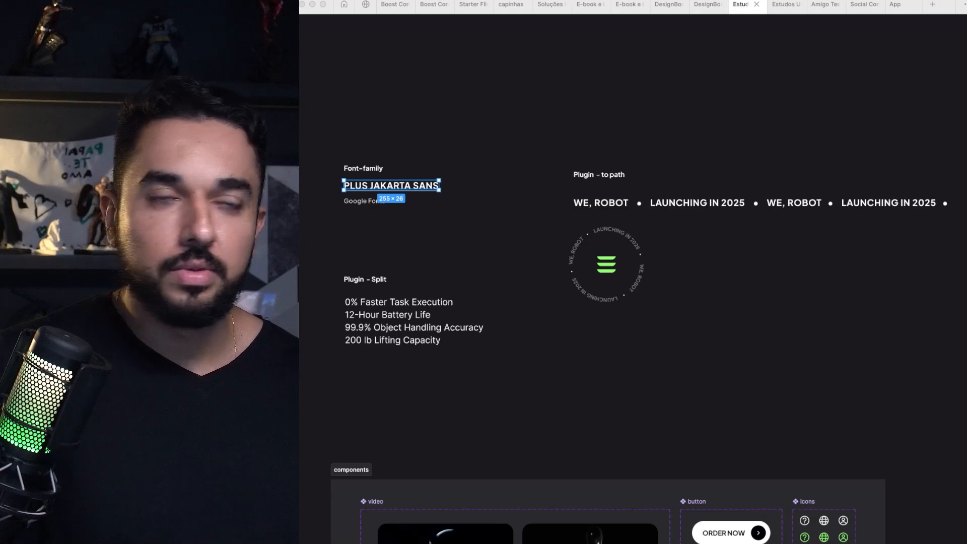
left_click(431, 119)
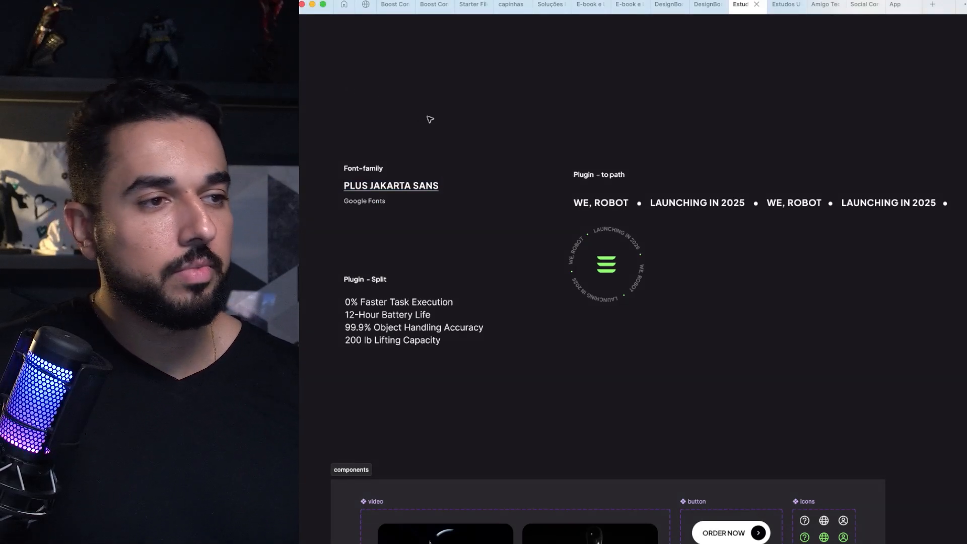
Step: Launch the To Path plugin from a search for "to pa" and move its window clear of the circular badge
left_click_drag(632, 195, 575, 181)
left_click_drag(484, 124, 942, 372)
scroll(803, 340, "down", 2)
scroll(803, 339, "left", 2)
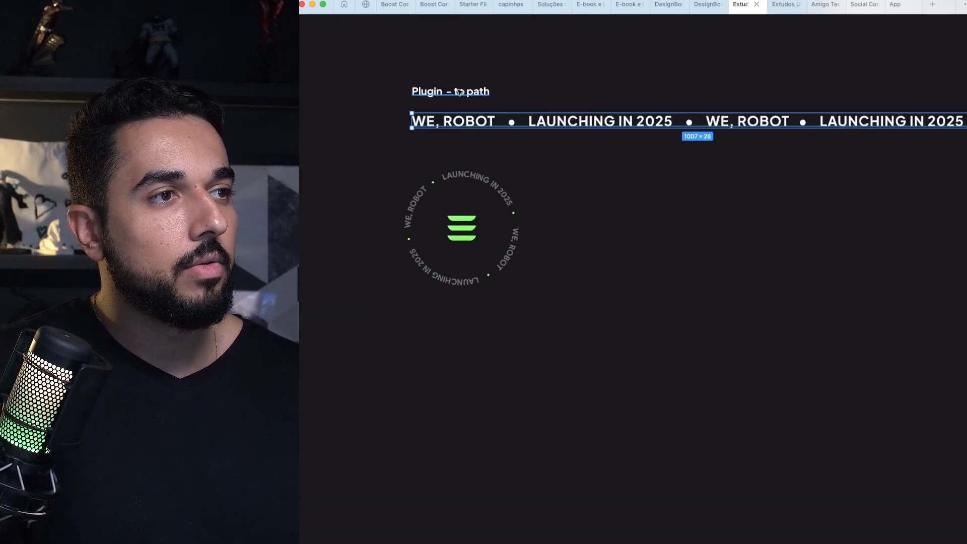
key("super+k")
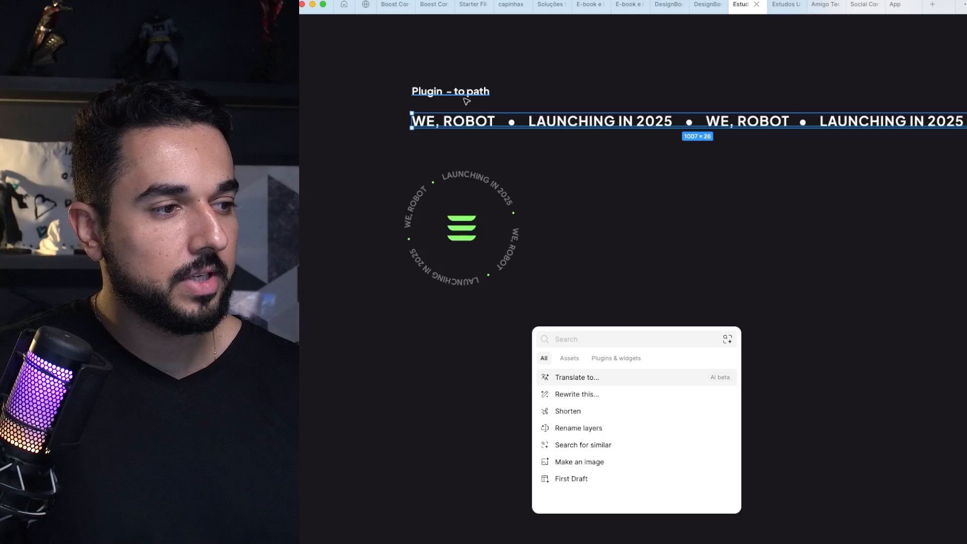
type("to pa")
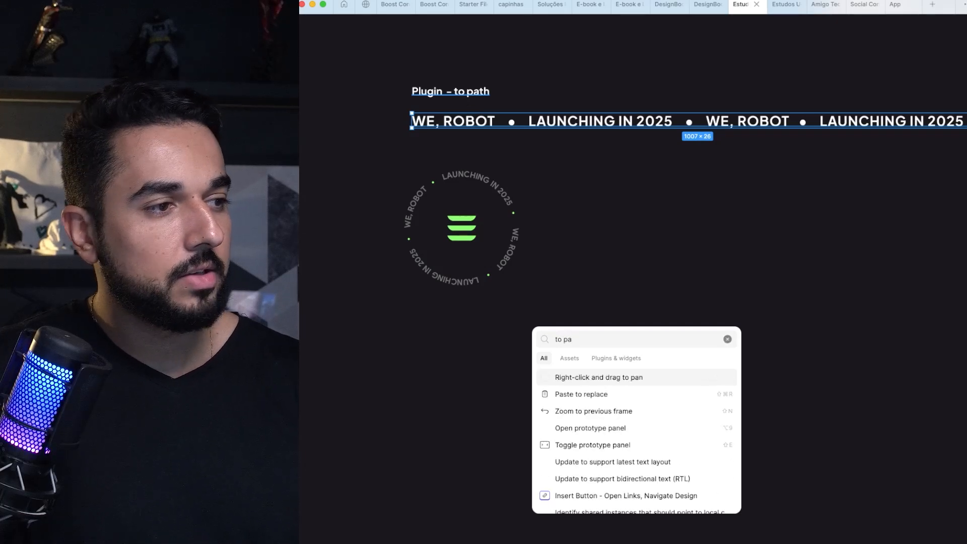
left_click(610, 359)
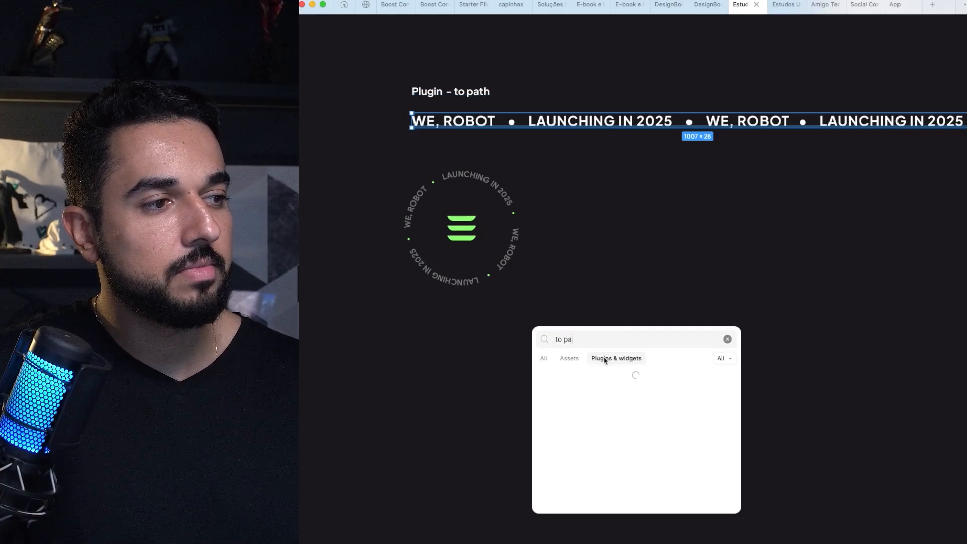
left_click(579, 378)
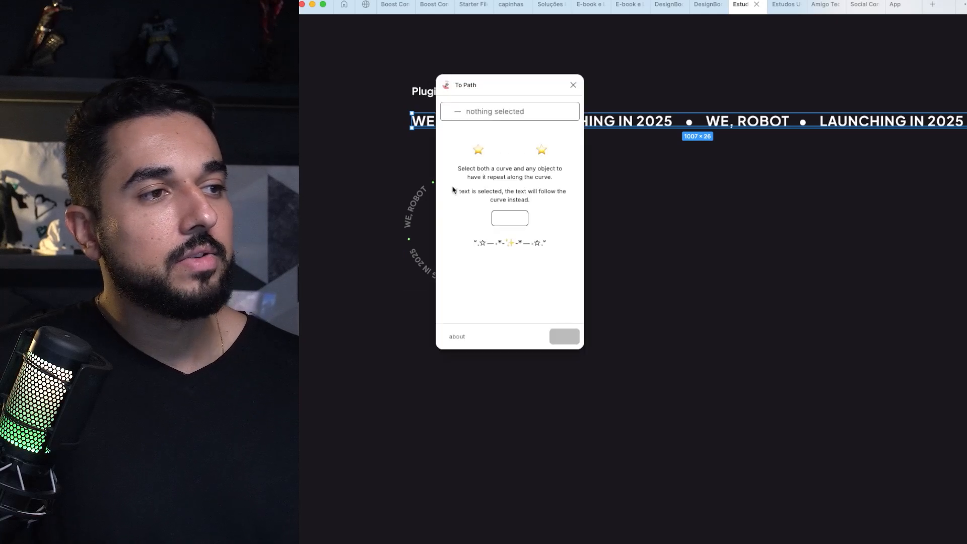
left_click_drag(508, 91, 760, 125)
left_click(615, 274)
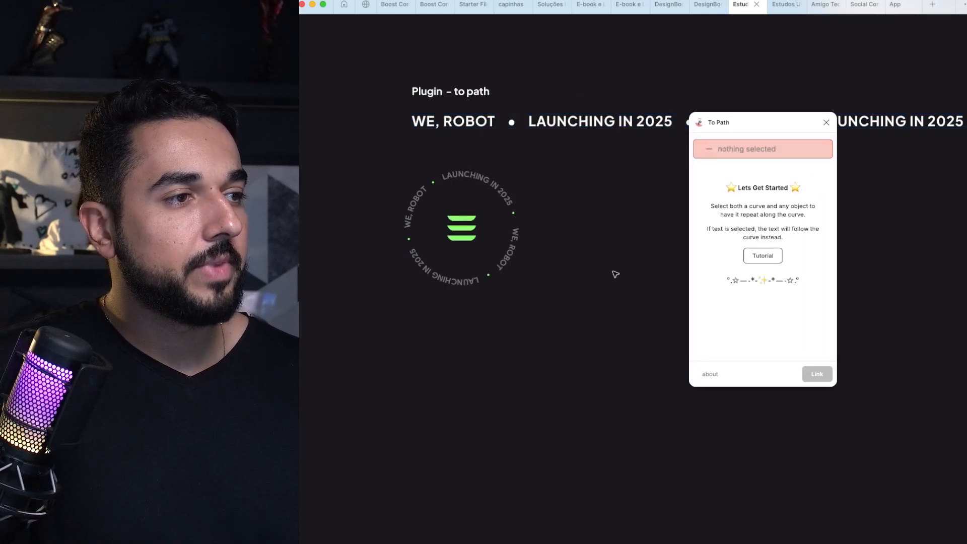
Step: Draw a circle about 208 px in diameter beside the circular text badge, then enlarge it
left_click_drag(544, 196, 662, 314)
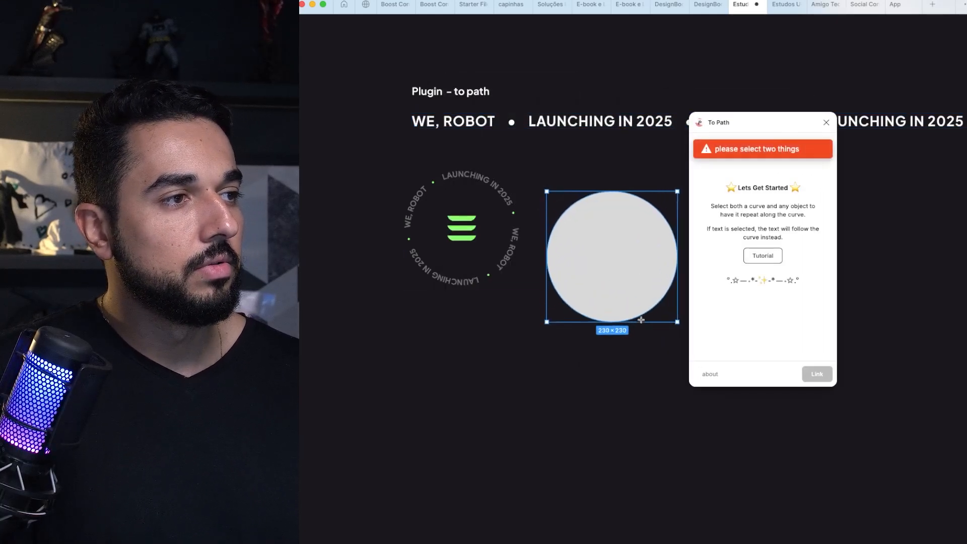
mouse_move(619, 261)
left_mouse_down()
mouse_move(640, 248)
mouse_move(493, 220)
left_mouse_up()
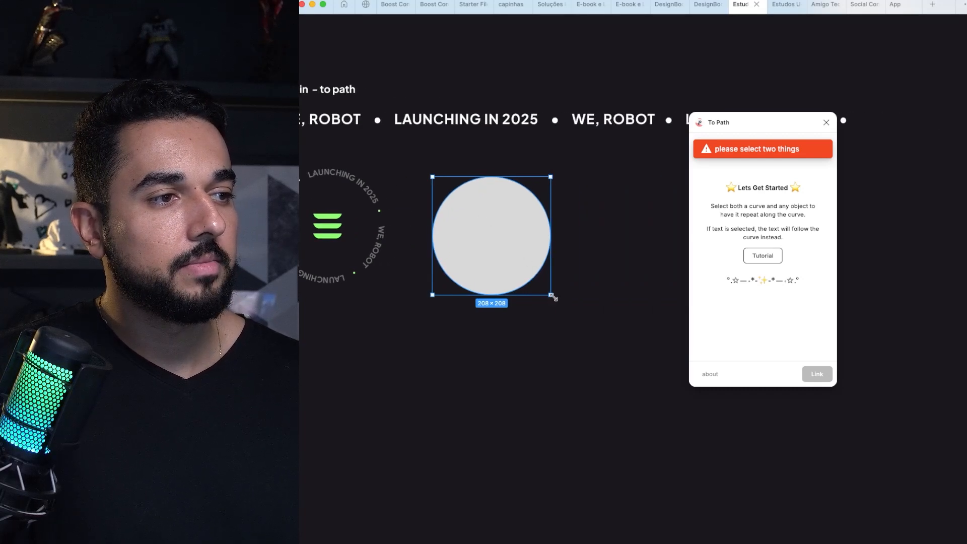
left_click_drag(553, 297, 578, 322)
Step: Link the WE, ROBOT • LAUNCHING IN 2025 text line to the gray circle with To Path, keeping characters following the curve rotation
left_click(540, 132, "shift")
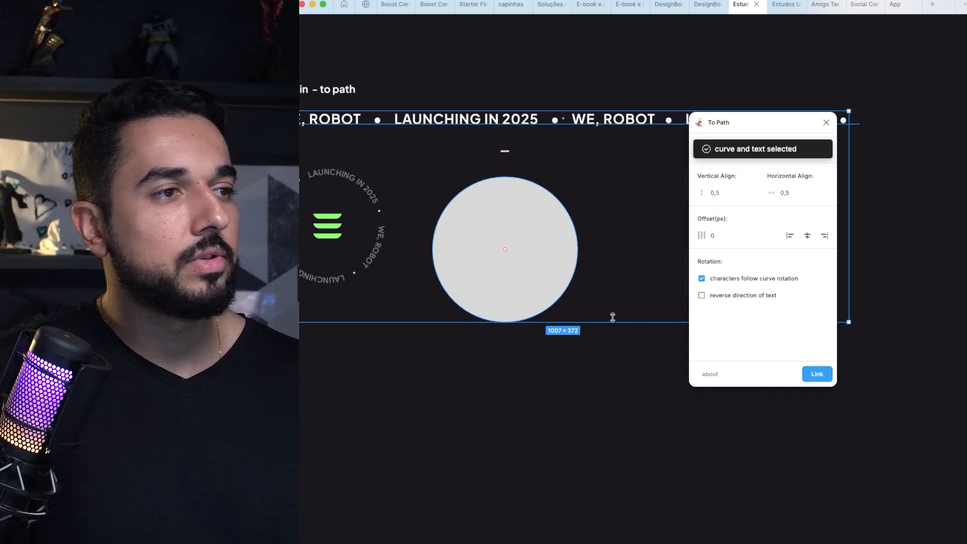
scroll(614, 316, "down", 3, "ctrl")
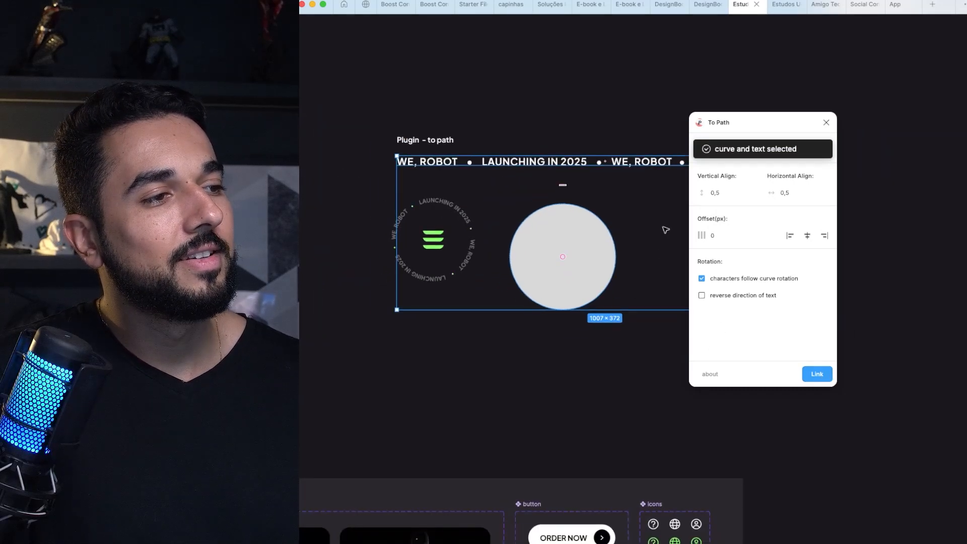
left_click(613, 147)
left_click(607, 163)
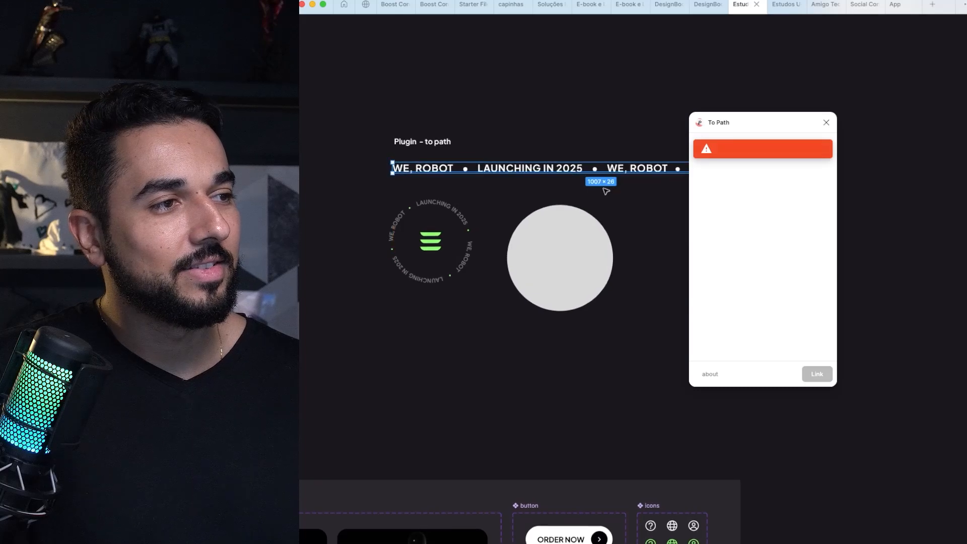
left_click(576, 240, "shift")
left_click(817, 373)
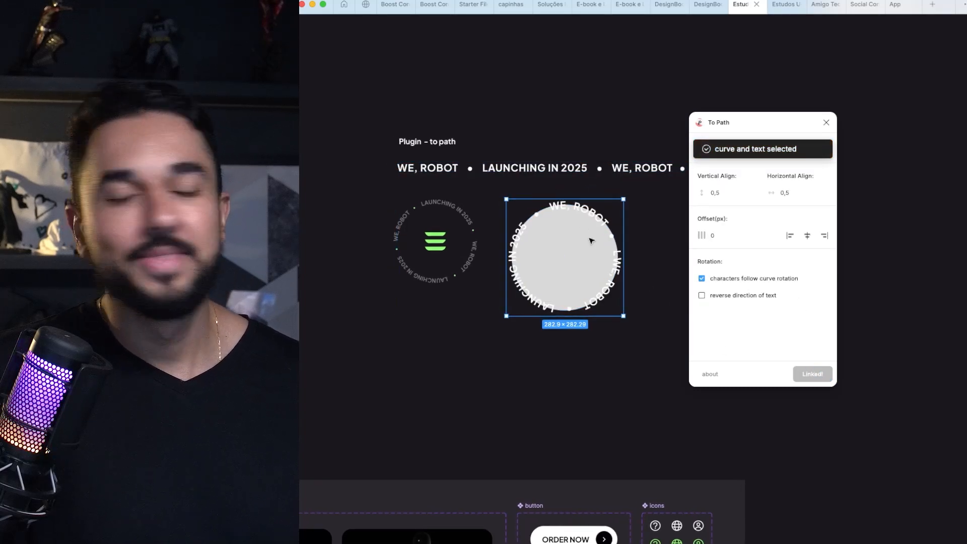
Step: Add one extra space after the first bullet in the source text line linked to the circle
scroll(591, 240, "right", 3)
scroll(568, 254, "up", 2)
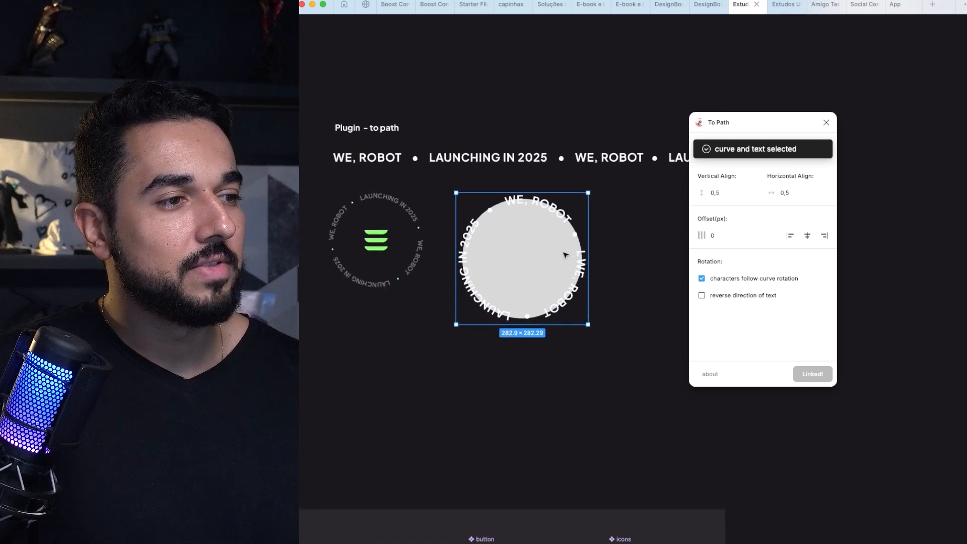
scroll(559, 251, "down", 2)
scroll(557, 248, "left", 1)
scroll(557, 248, "right", 4)
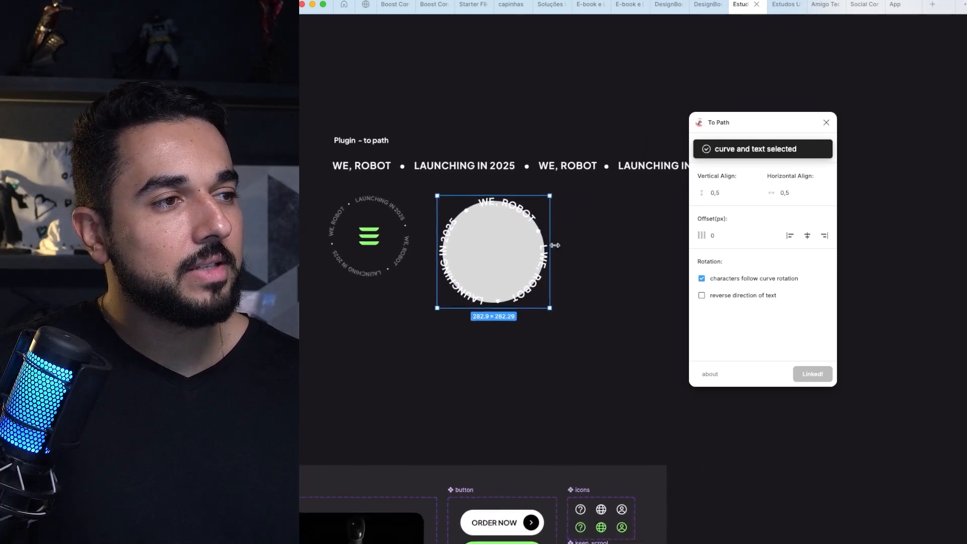
double_click(385, 162)
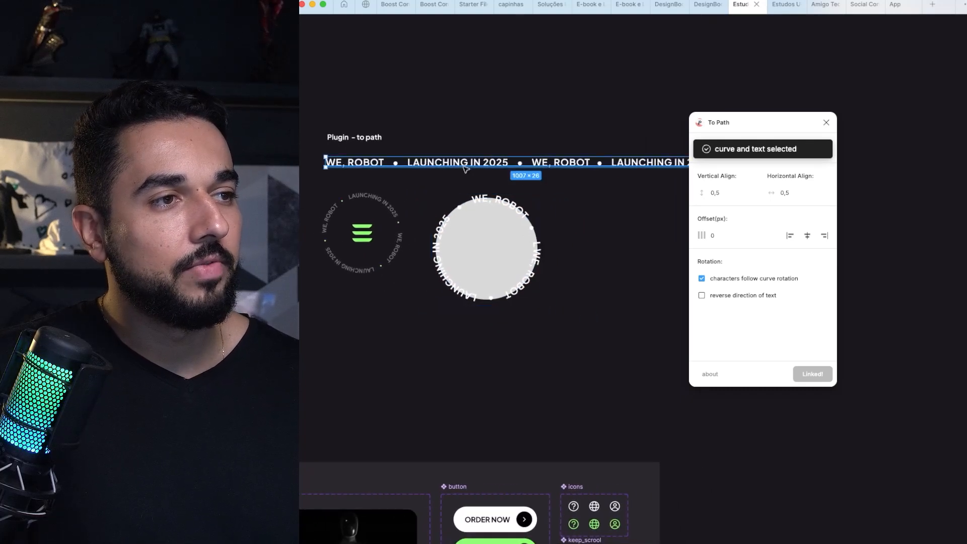
left_click(392, 160)
left_click(399, 160)
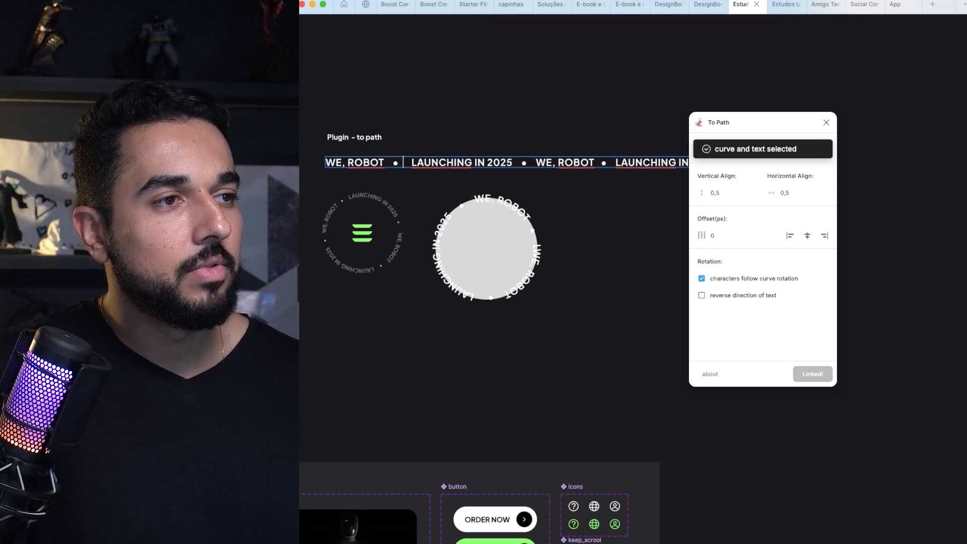
key("BackSpace")
key("BackSpace")
Step: Change the first launch year in the source text line to 2026
double_click(434, 162)
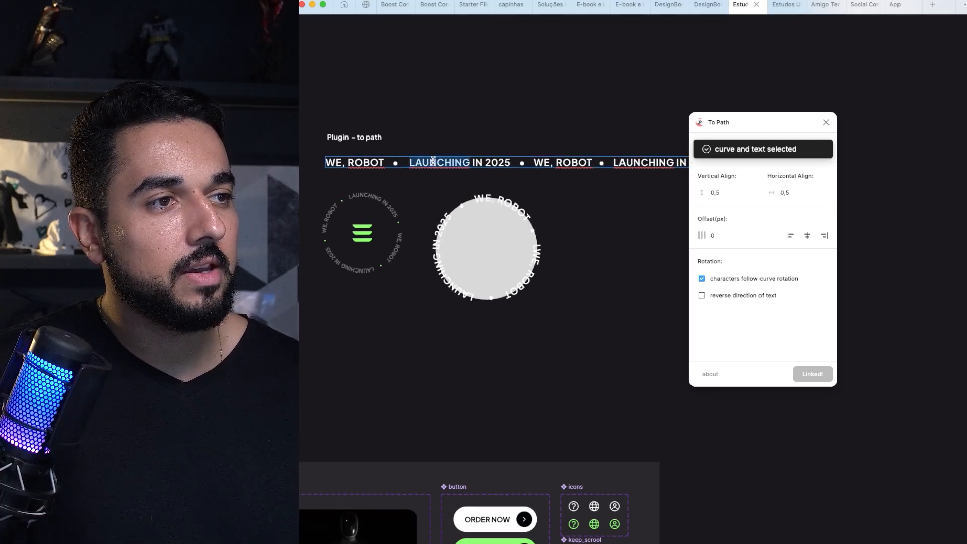
double_click(504, 160)
key("Escape")
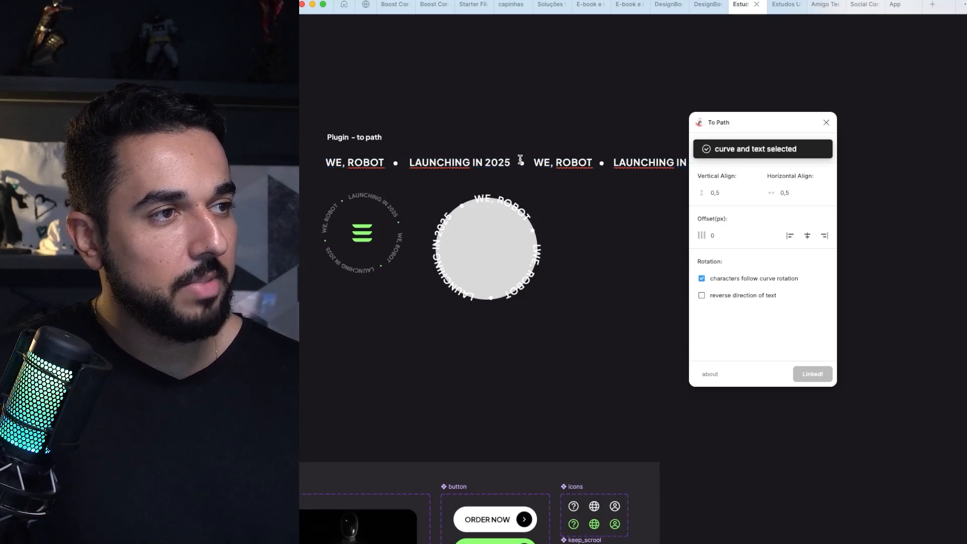
double_click(521, 160)
type("6")
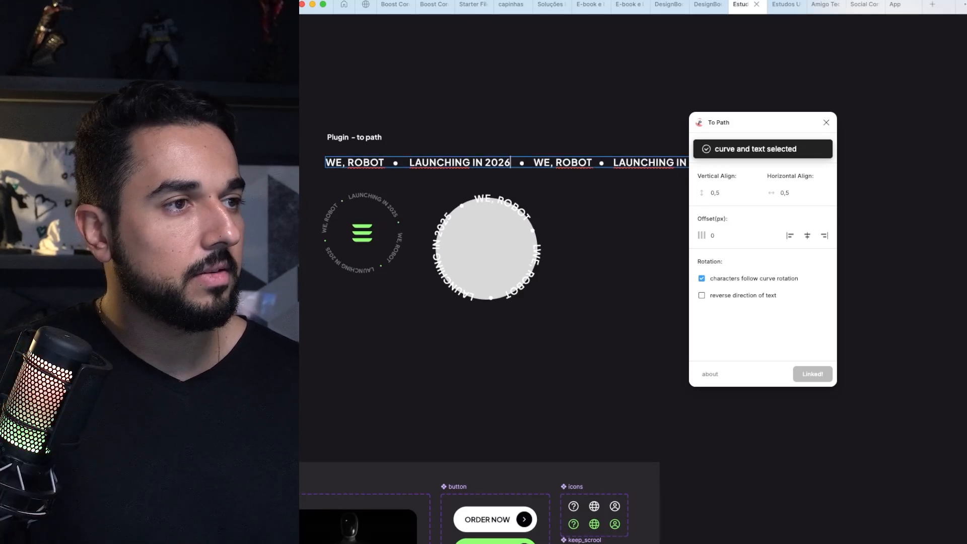
key("Escape")
Step: Restore the first launch year in the source text line to 2025
scroll(509, 263, "up", 2)
key("Return")
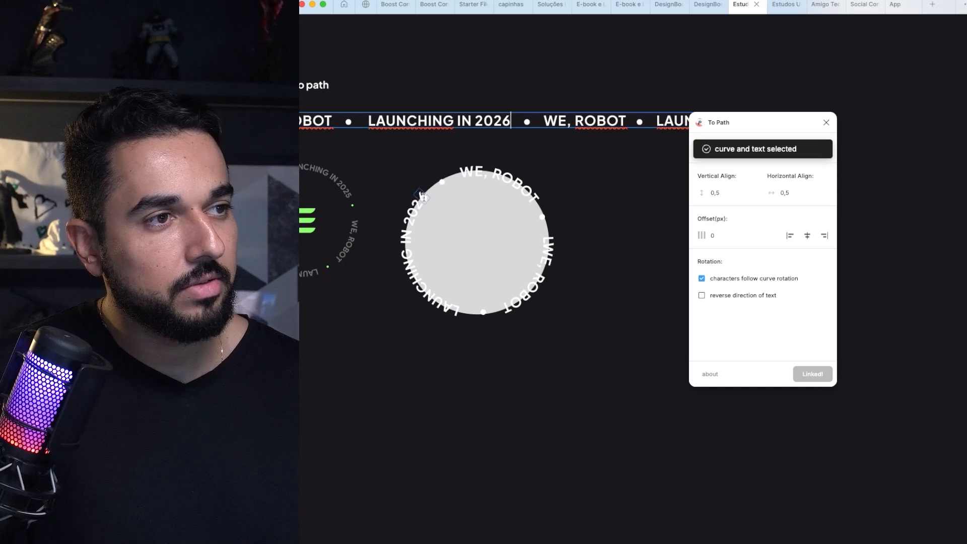
key("BackSpace")
type("5")
key("Escape")
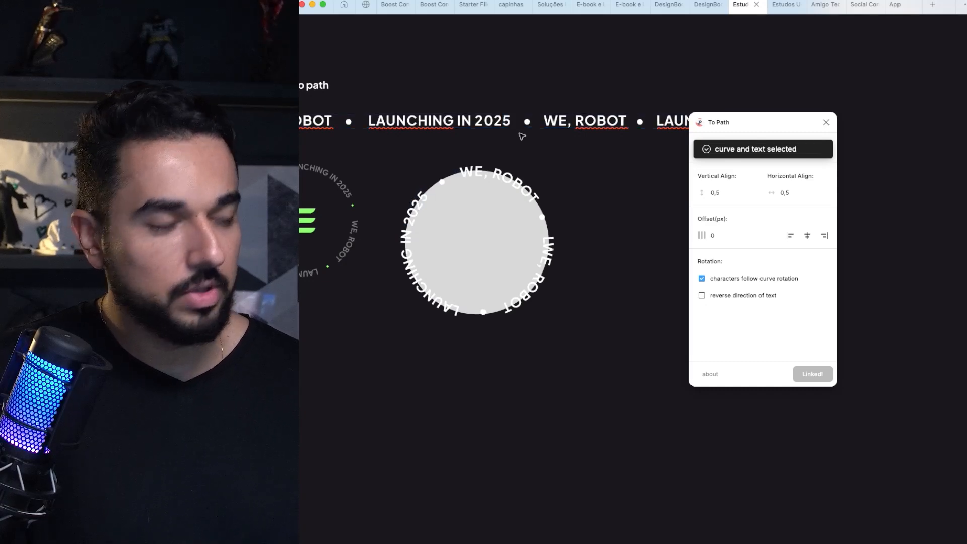
key("super+z")
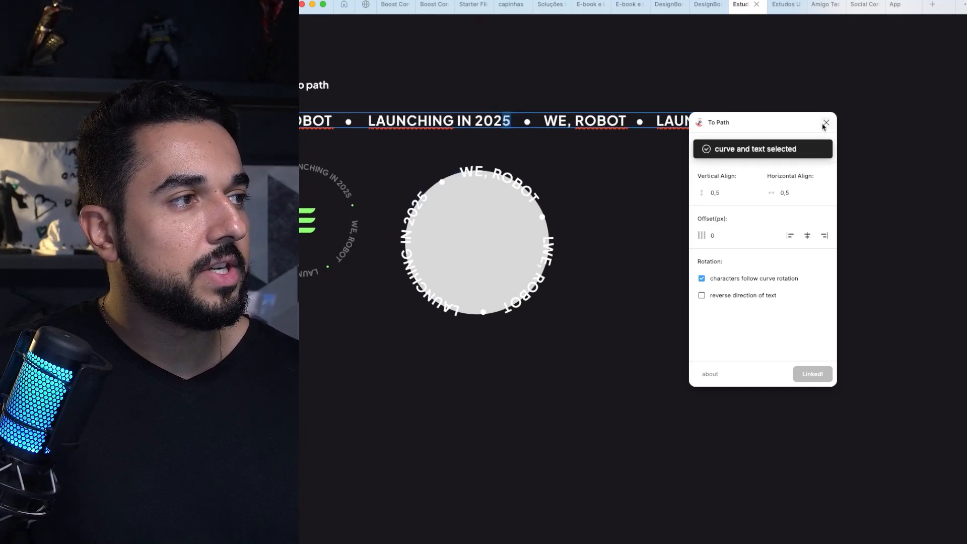
left_click(827, 123)
key("Escape")
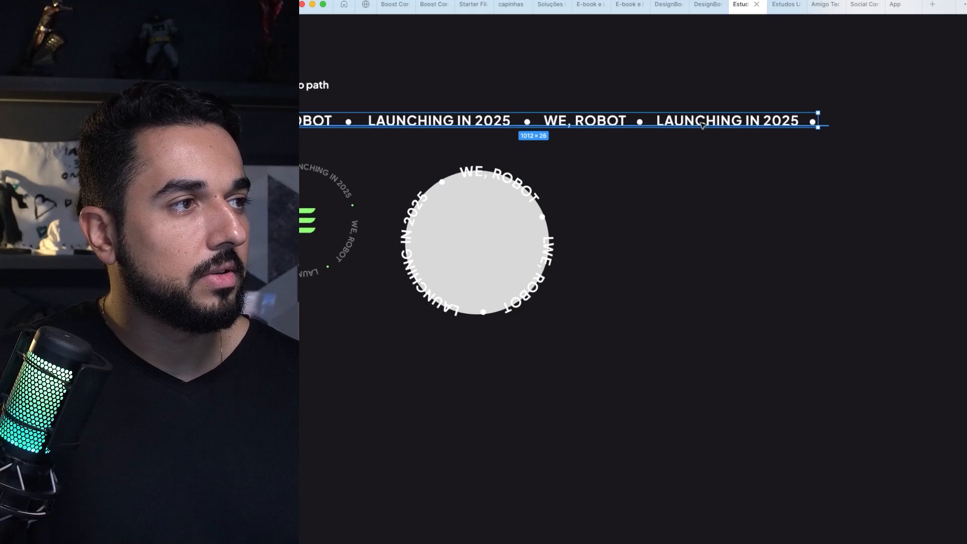
key("Escape")
double_click(779, 122)
left_click(791, 120)
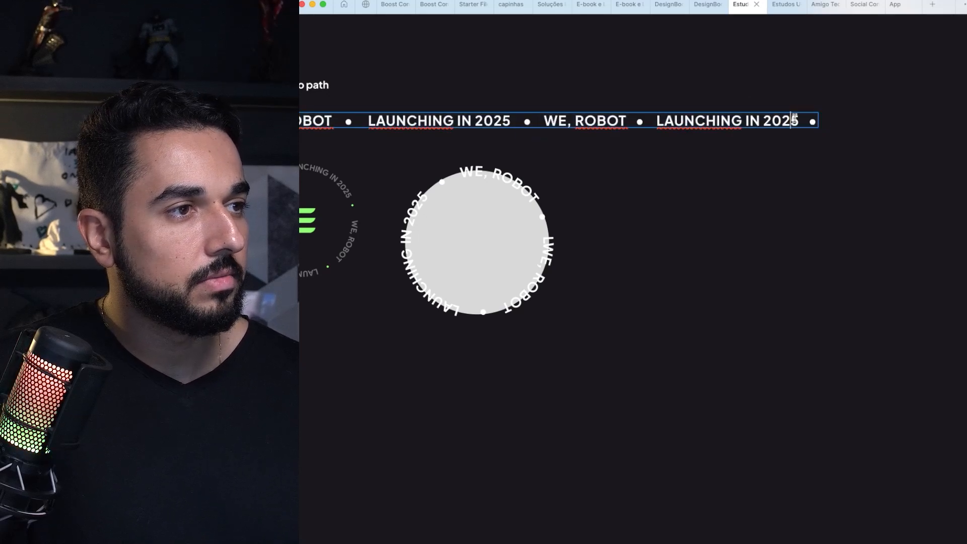
type("5556498816515")
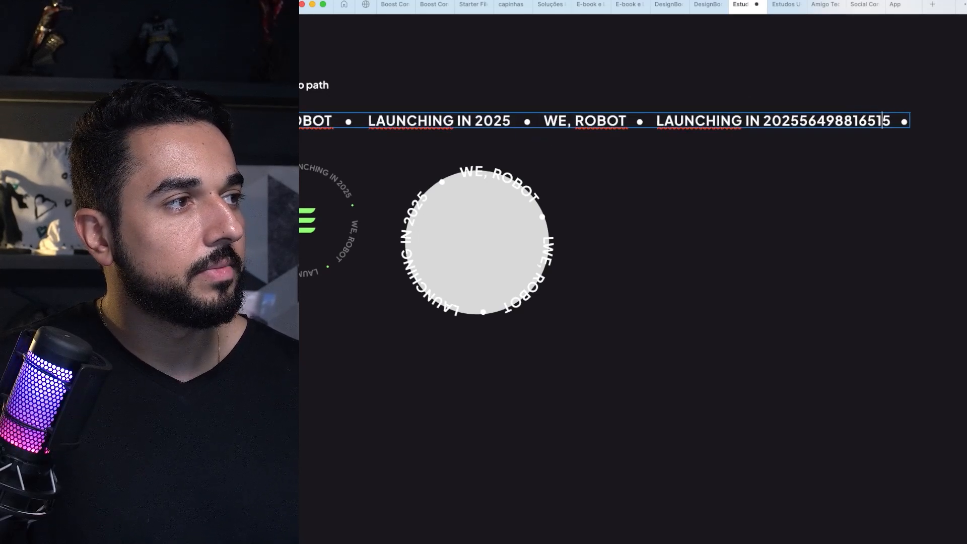
Step: Undo the digits inserted into the last launch year of the source text line
key("super+z")
key("super+z")
scroll(694, 190, "down", 5)
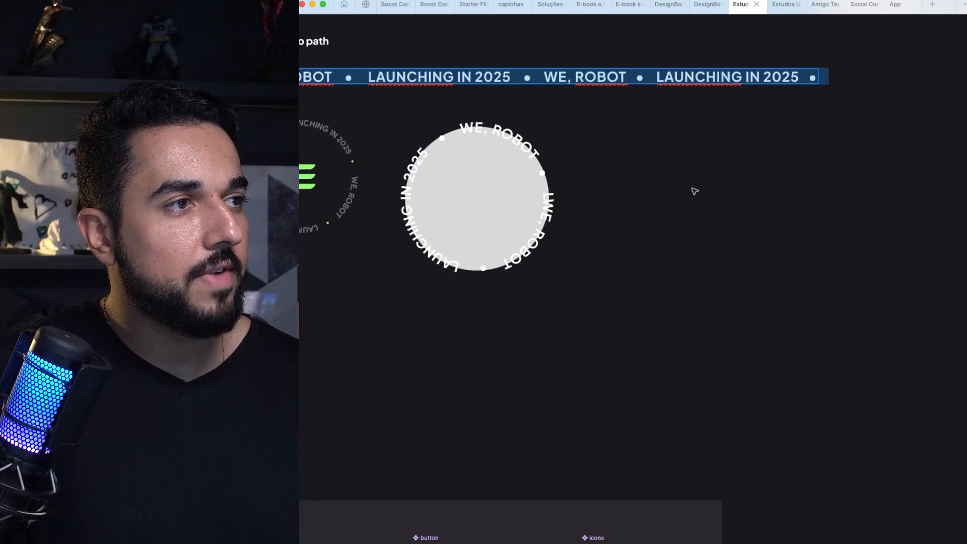
scroll(649, 121, "up", 4)
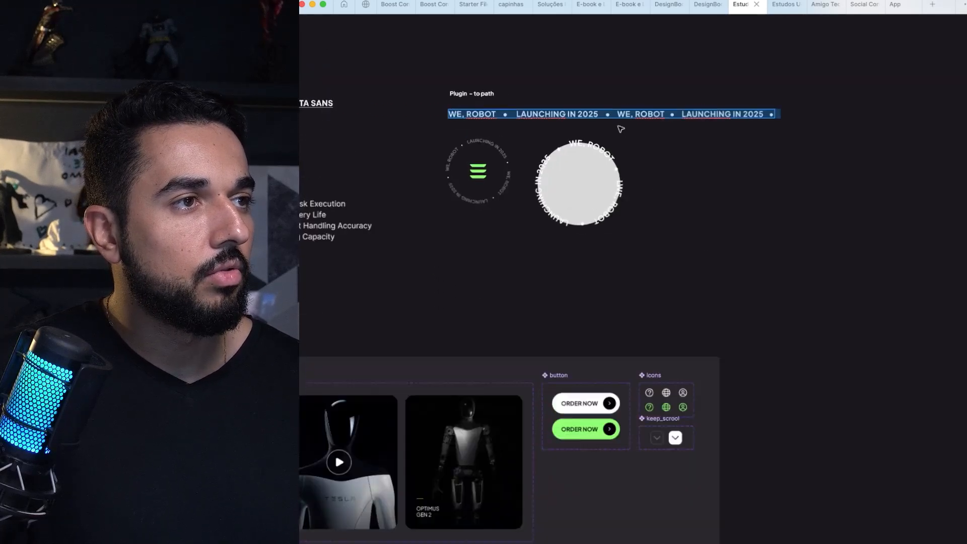
scroll(642, 106, "up", 3)
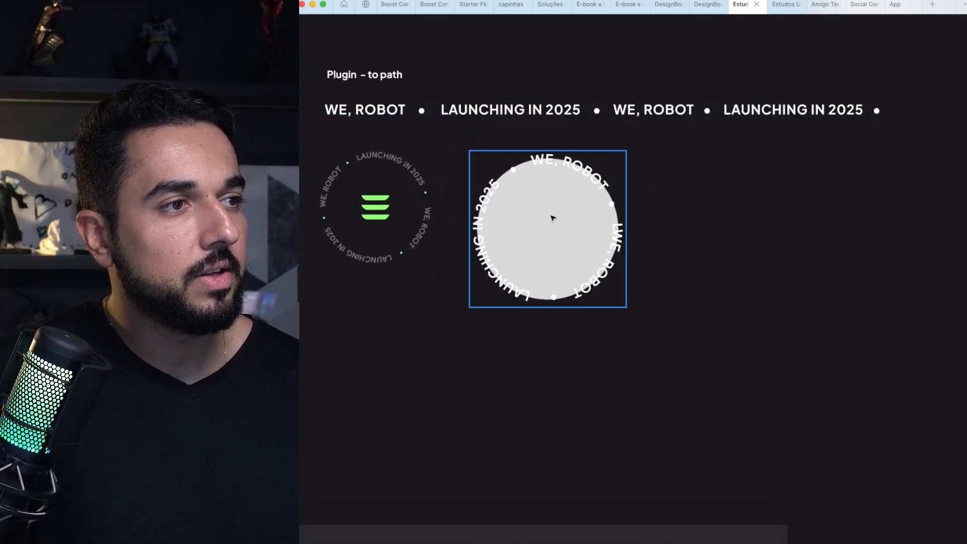
left_click_drag(573, 172, 594, 179)
key("super+z")
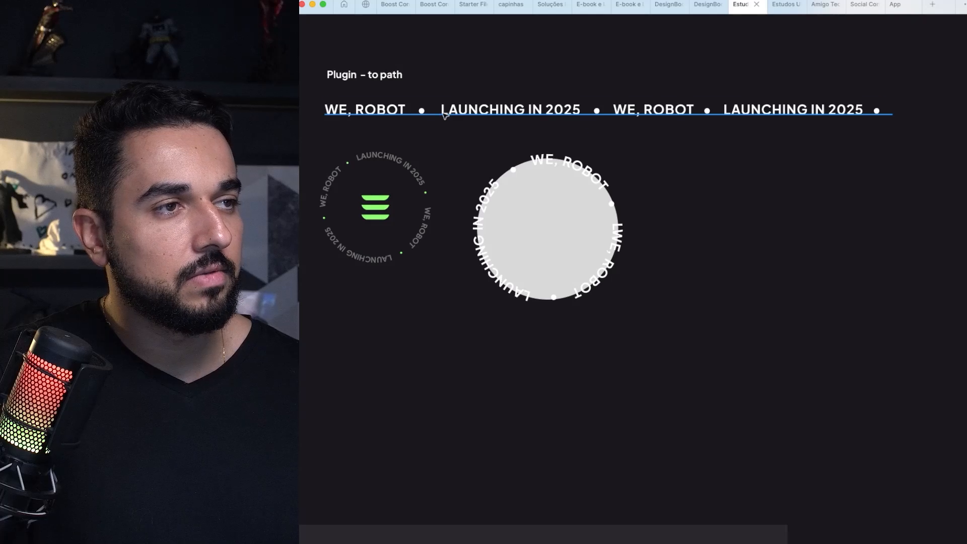
double_click(445, 115)
left_click(412, 109)
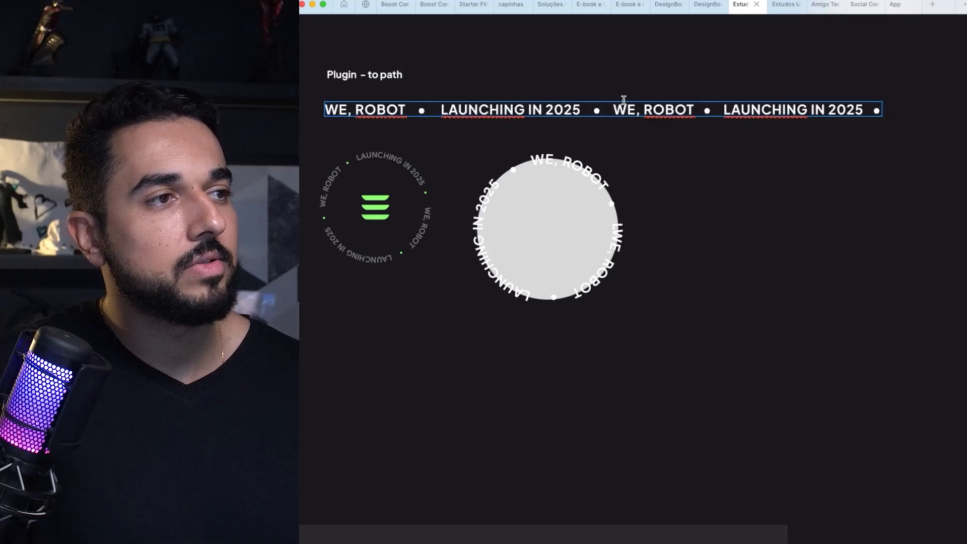
key("Escape")
Step: Delete the grey circle inside the circular text while keeping the text itself
left_click(554, 211)
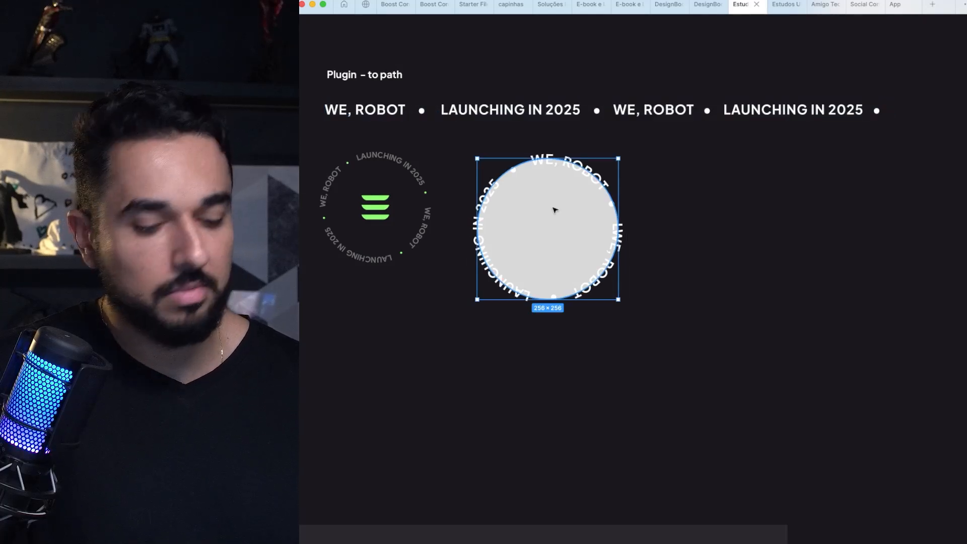
left_click_drag(555, 210, 726, 209)
key("Delete")
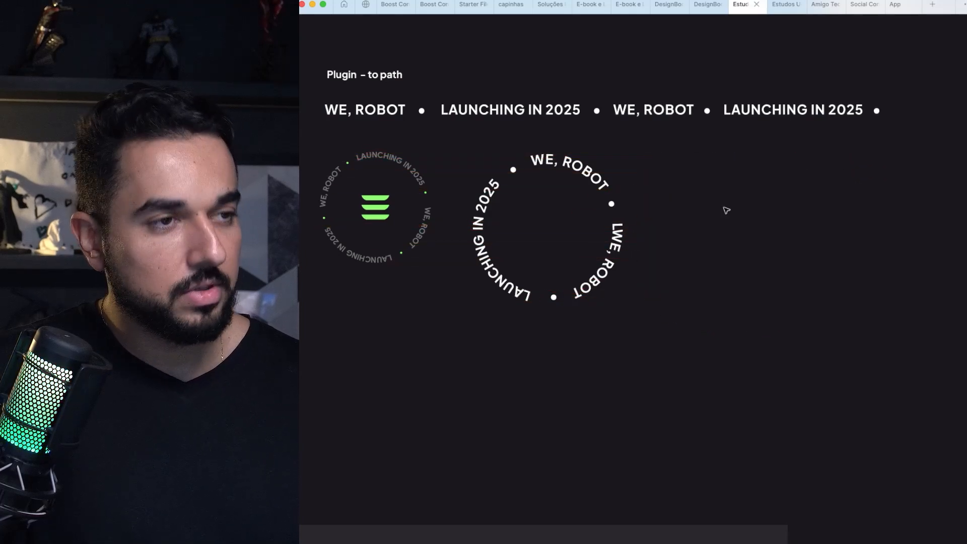
Step: Copy the Tesla wordmark from the tablet frame's header and paste it below the large circular text
left_click(387, 201)
scroll(387, 201, "down", 2)
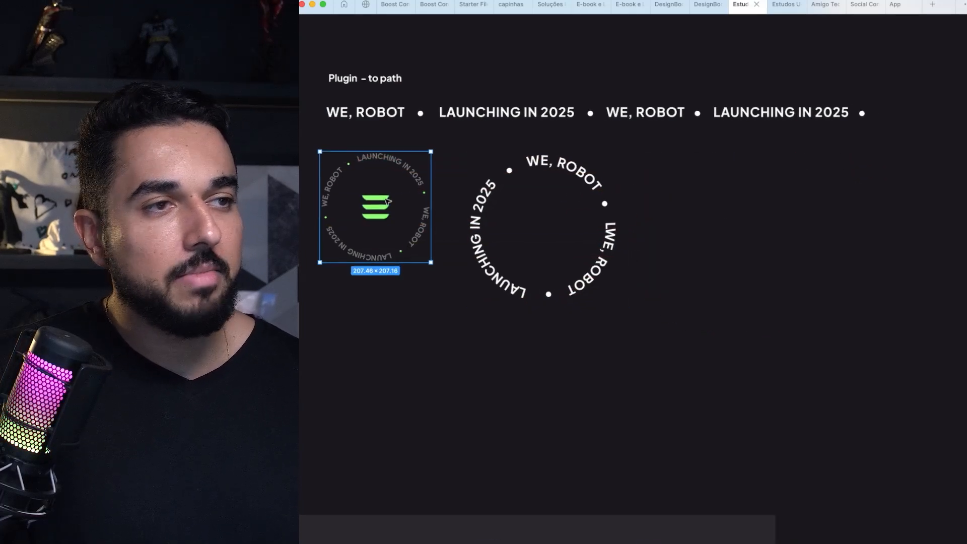
scroll(388, 202, "left", 4)
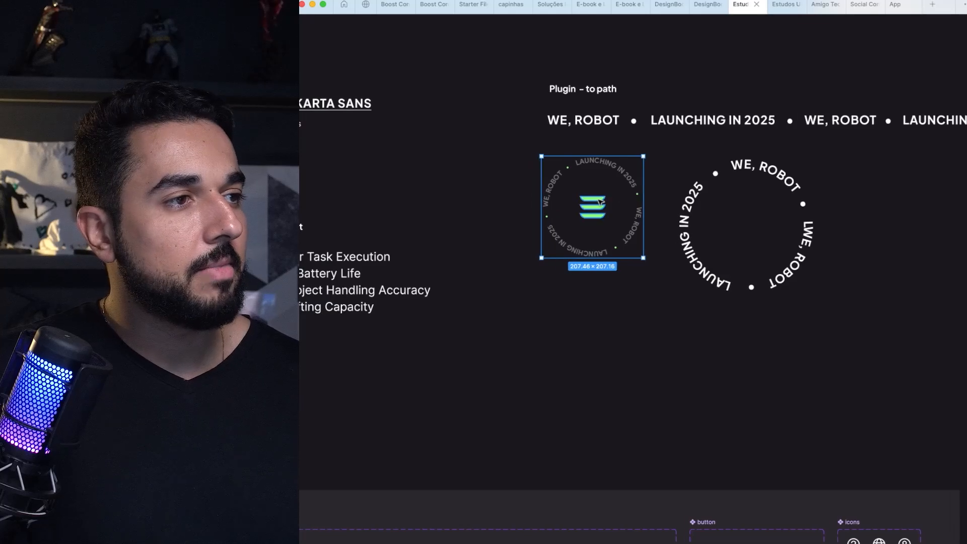
left_click(600, 202, "super")
scroll(599, 202, "down", 5)
scroll(488, 288, "left", 10)
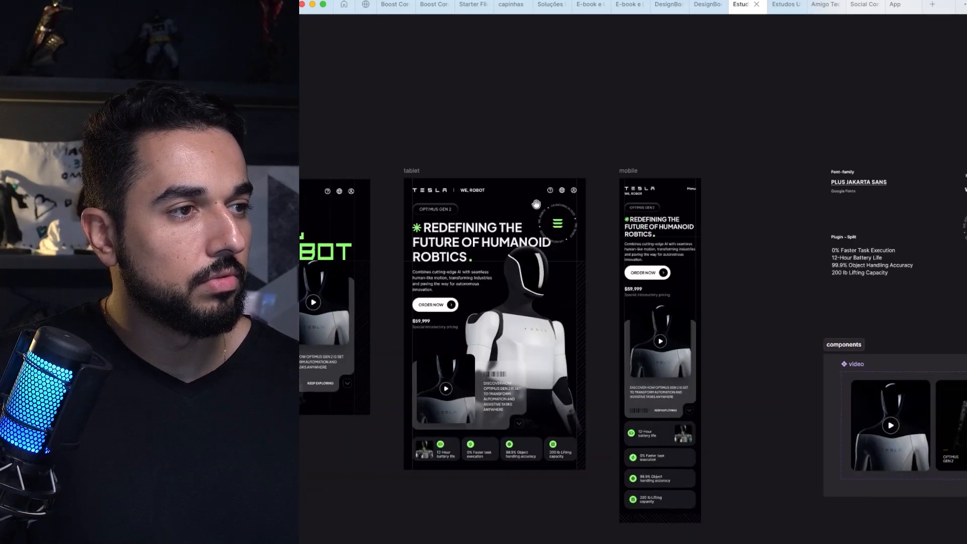
left_click(697, 190, "super")
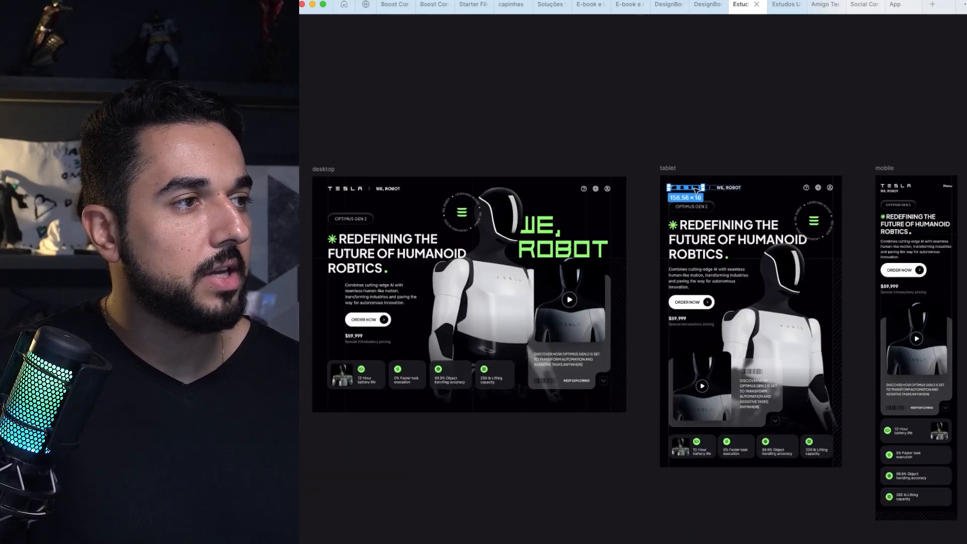
scroll(697, 190, "down", 2)
scroll(696, 190, "right", 12)
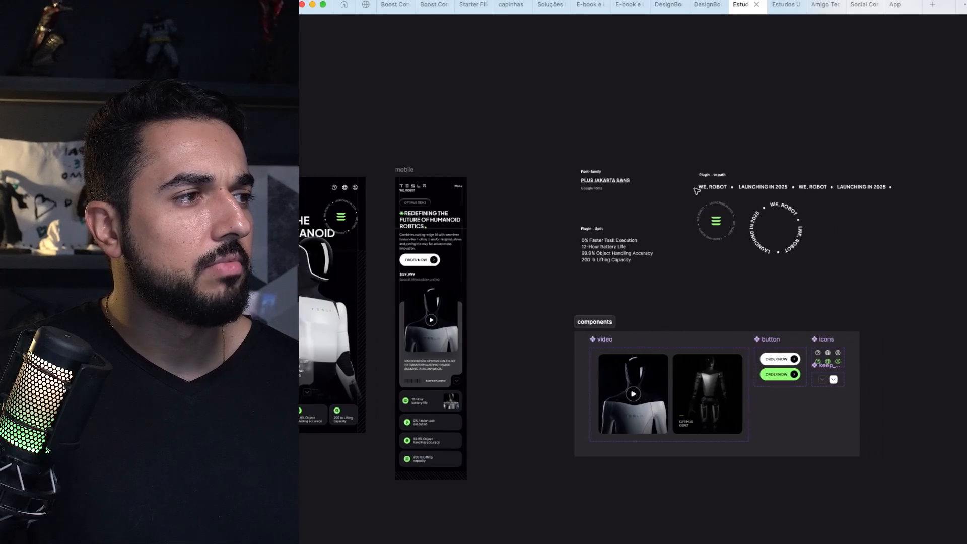
left_click_drag(677, 145, 886, 285)
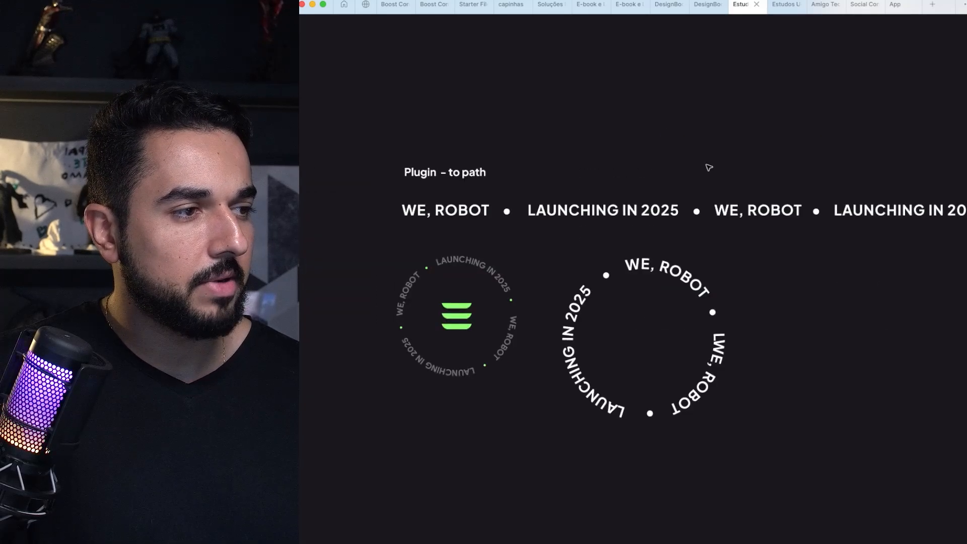
key("super+v")
scroll(709, 168, "down", 3)
scroll(709, 167, "right", 2)
left_click_drag(609, 211, 500, 388)
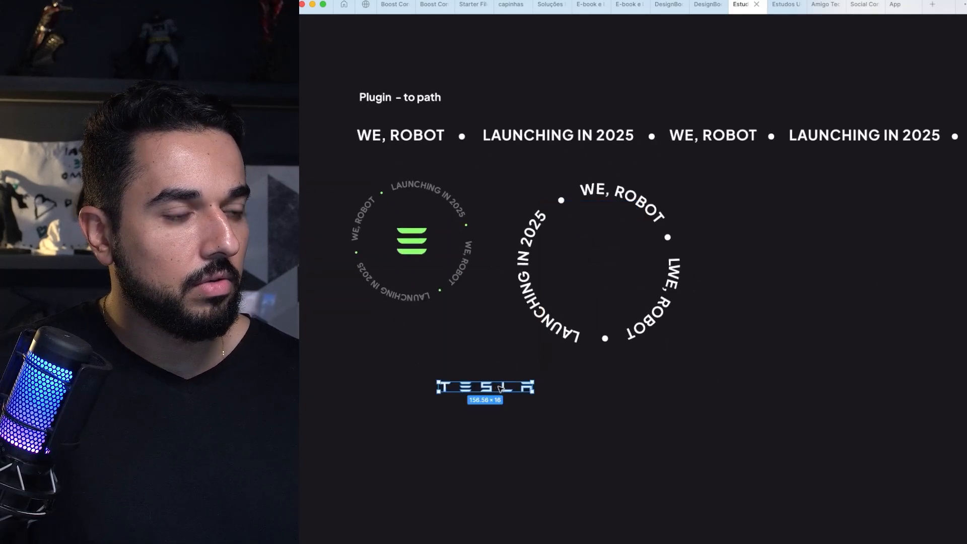
Step: Delete the T, S, L and A shapes from the pasted wordmark and scale the remaining E up to 63 × 55
left_click(497, 391)
double_click(488, 388)
scroll(484, 386, "up", 4)
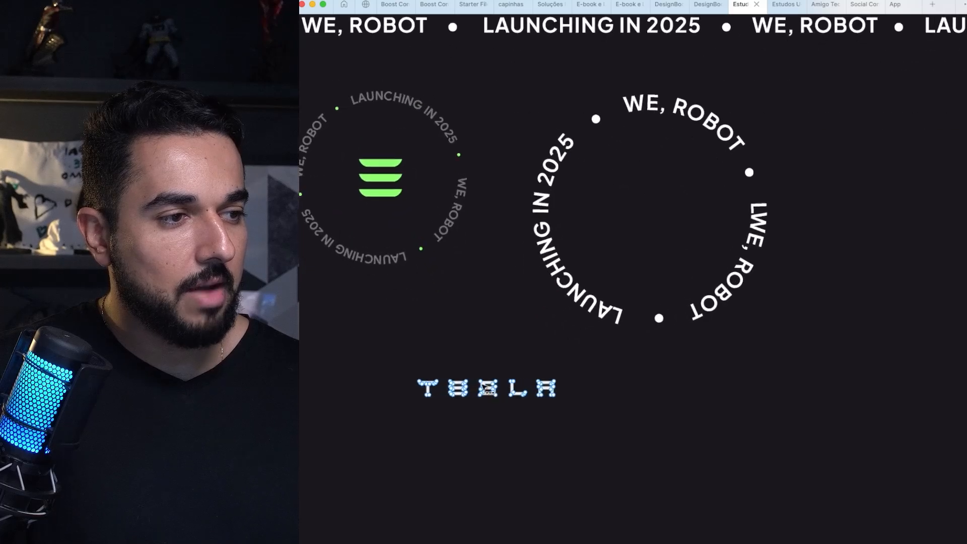
left_click_drag(475, 371, 569, 409)
key("Delete")
left_click_drag(439, 370, 331, 457)
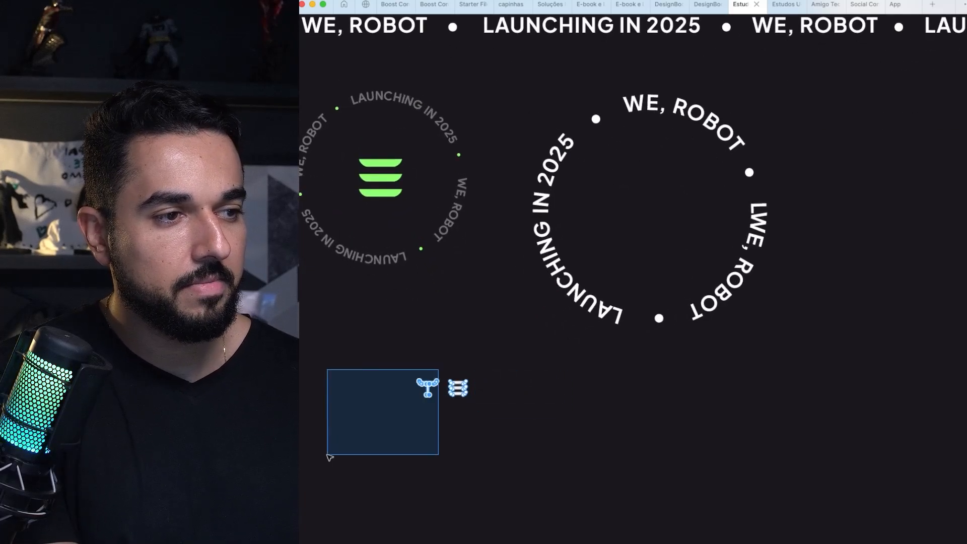
key("Delete")
key("Escape")
left_click_drag(468, 380, 505, 350)
Step: Search the plugins and widgets for "brand" and run the Brandfetch plugin
key("super+slash")
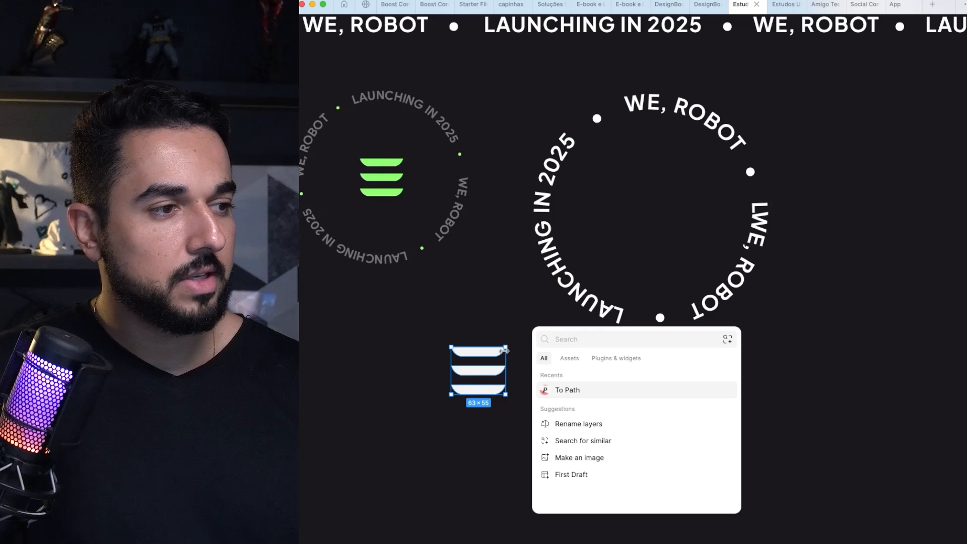
left_click(617, 358)
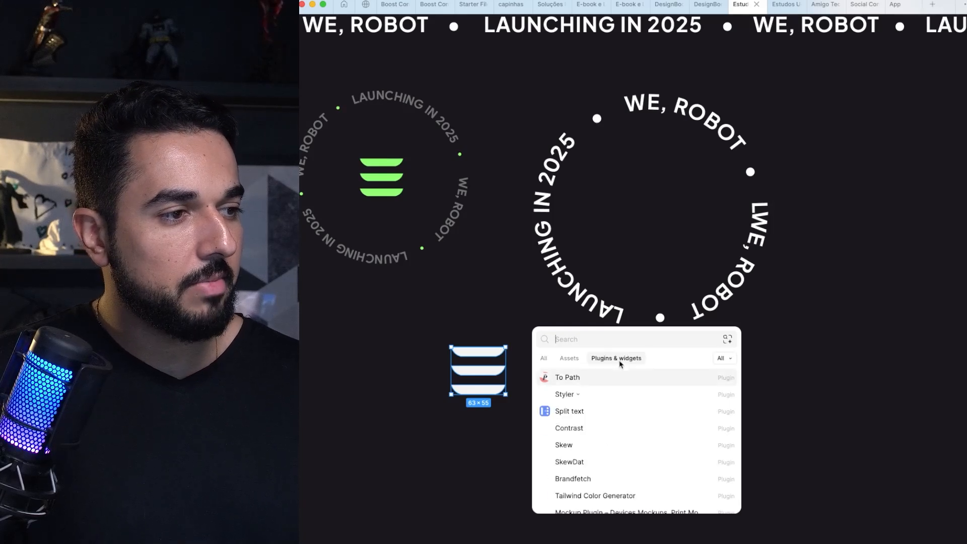
scroll(621, 412, "down", 5)
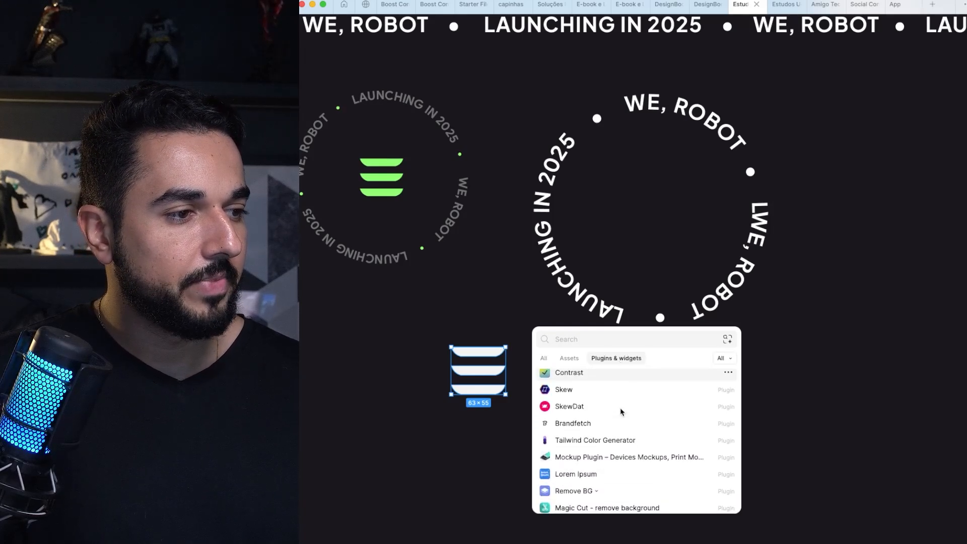
scroll(621, 412, "up", 5)
type("bra")
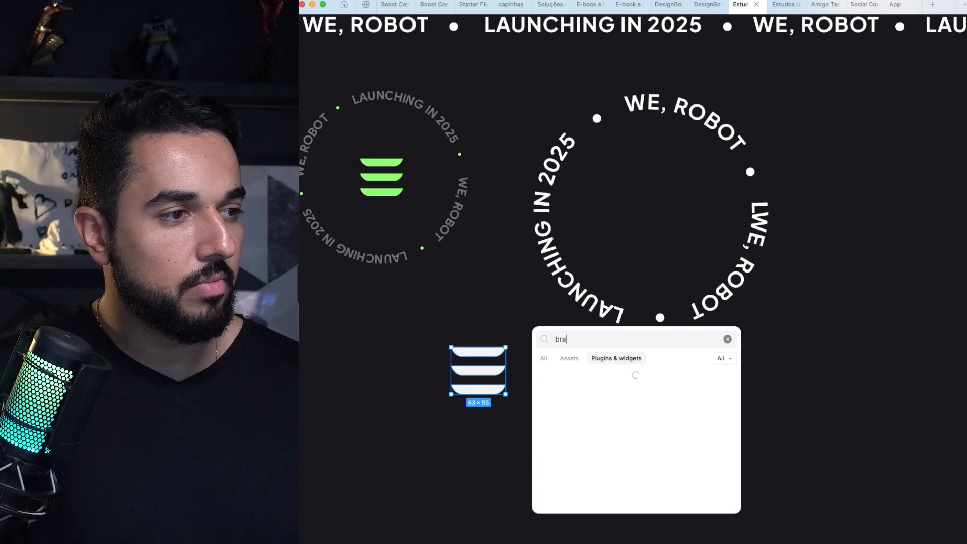
type("ns")
key("BackSpace")
type("d")
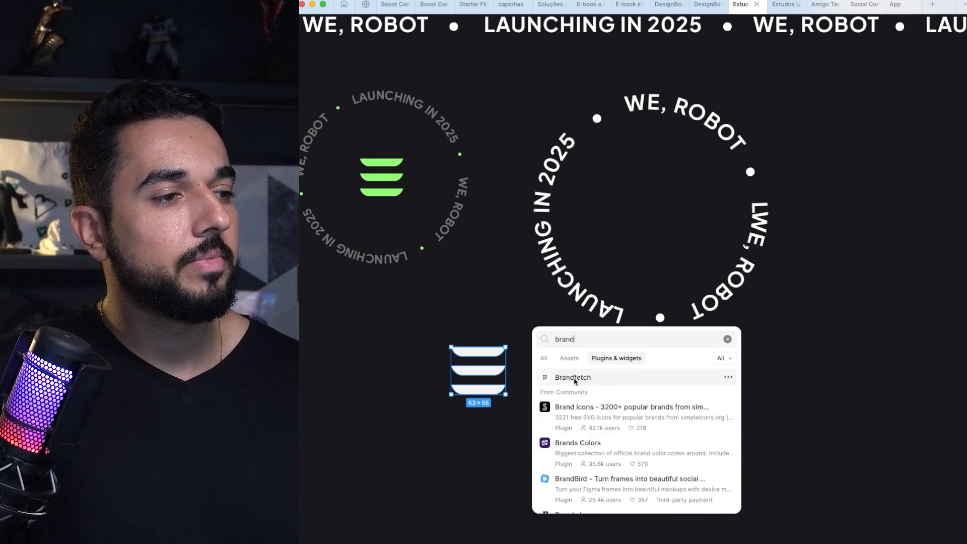
left_click(577, 381)
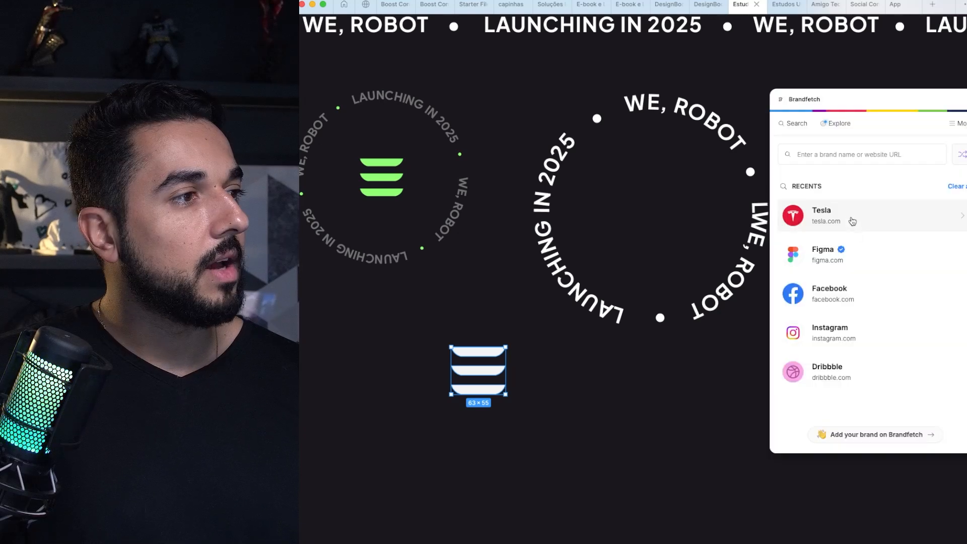
Step: Open Tesla's brand assets in Brandfetch and place the black SVG wordmark on the canvas above the source text line
left_click(843, 217)
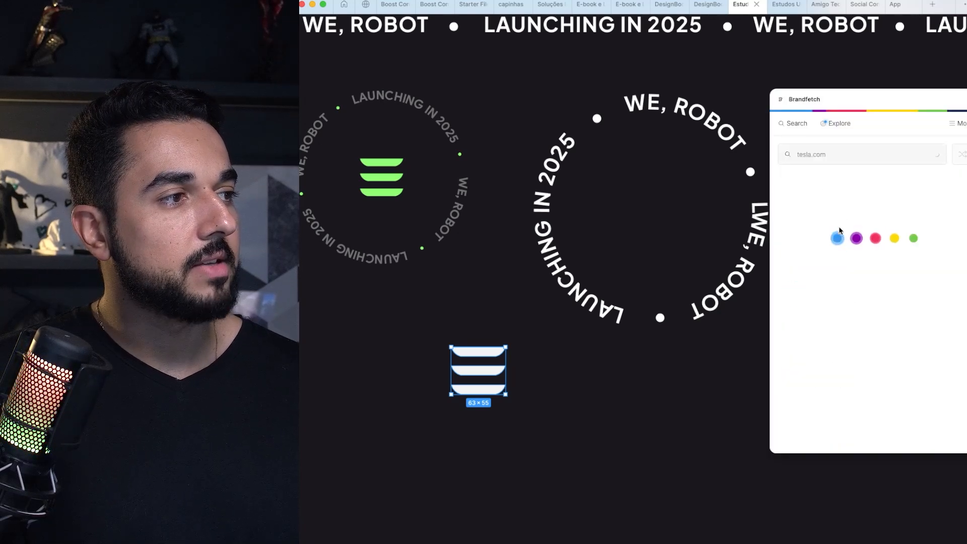
left_click_drag(916, 275, 564, 406)
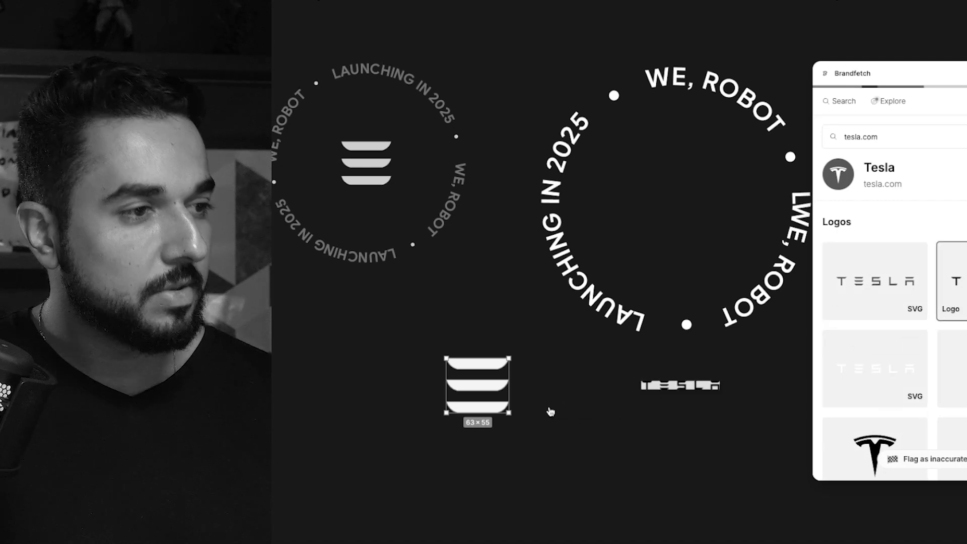
scroll(792, 335, "down", 2)
scroll(792, 334, "down", 5)
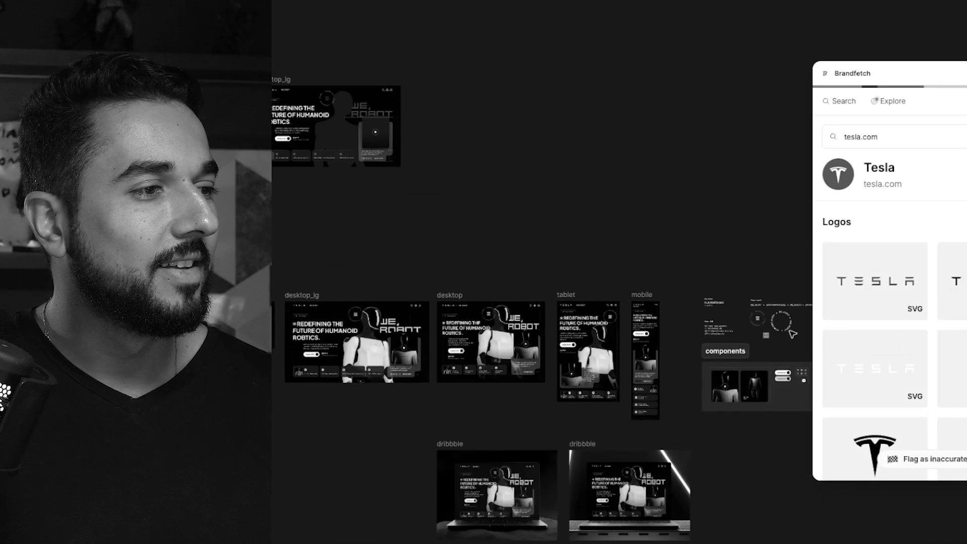
scroll(790, 334, "up", 2)
scroll(581, 267, "up", 2)
scroll(600, 283, "up", 1)
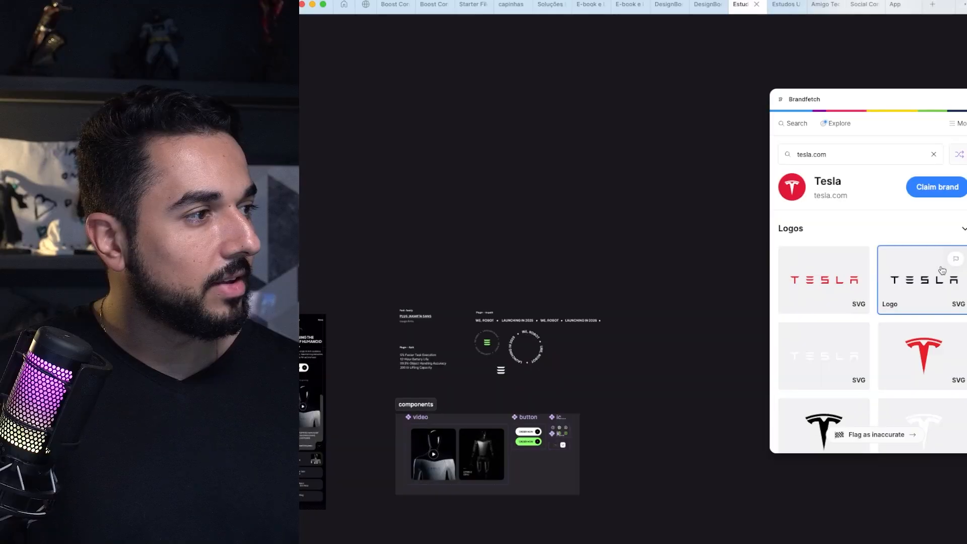
left_click_drag(920, 284, 511, 112)
scroll(444, 305, "up", 5)
left_click(448, 301)
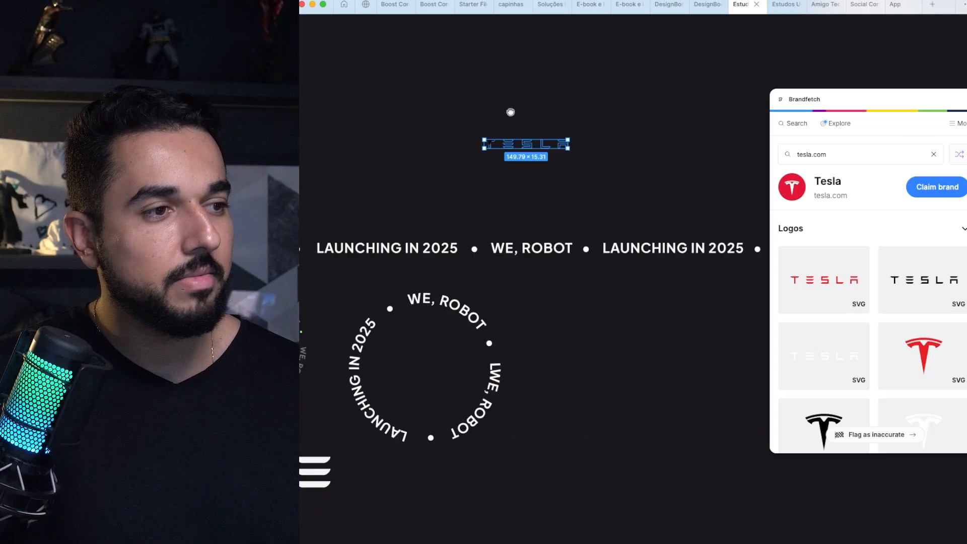
Step: Close the Brandfetch plugin and delete the black Tesla wordmark from the canvas
left_click(965, 104)
key("Escape")
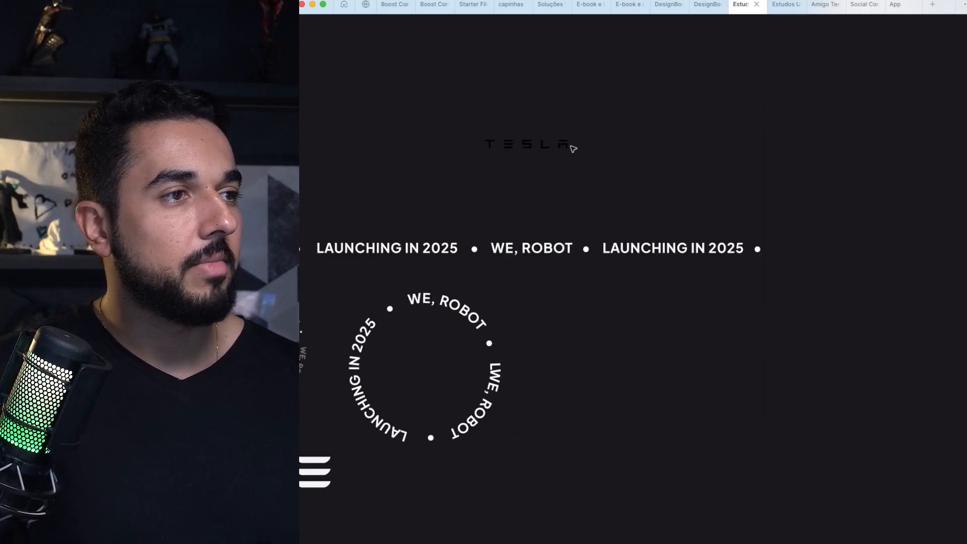
left_click(564, 145)
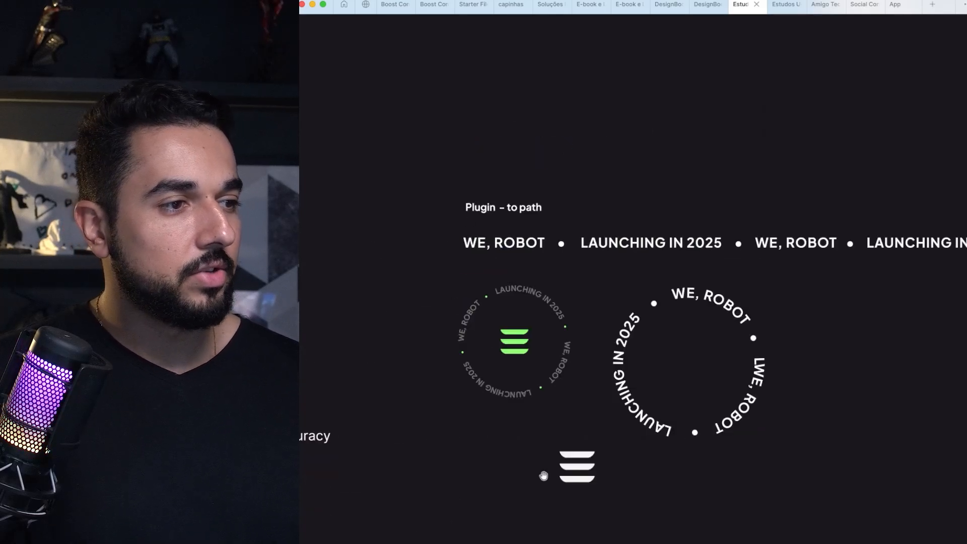
left_click_drag(544, 475, 472, 359)
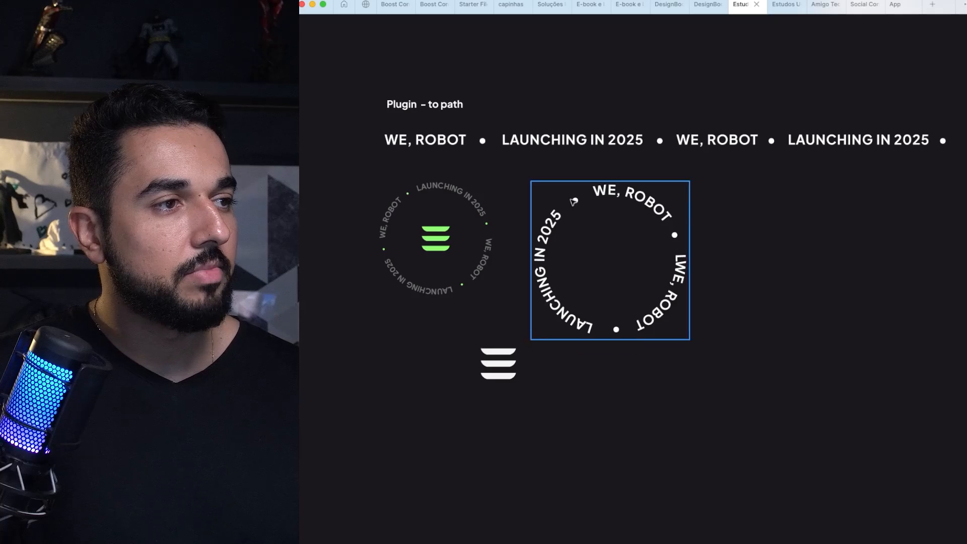
Step: Delete the large circular text and the white three-bar icon below it
left_click(582, 221)
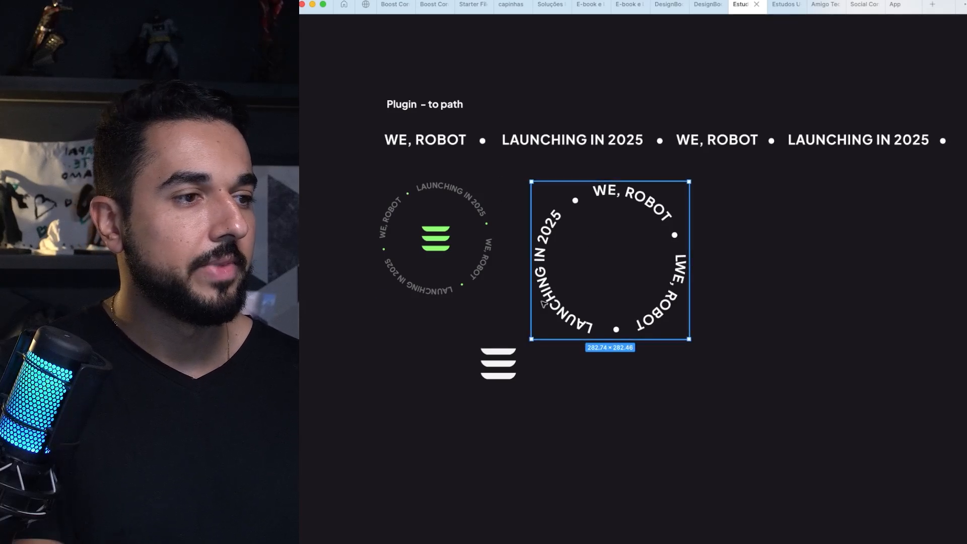
left_click(505, 356, "shift")
key("Delete")
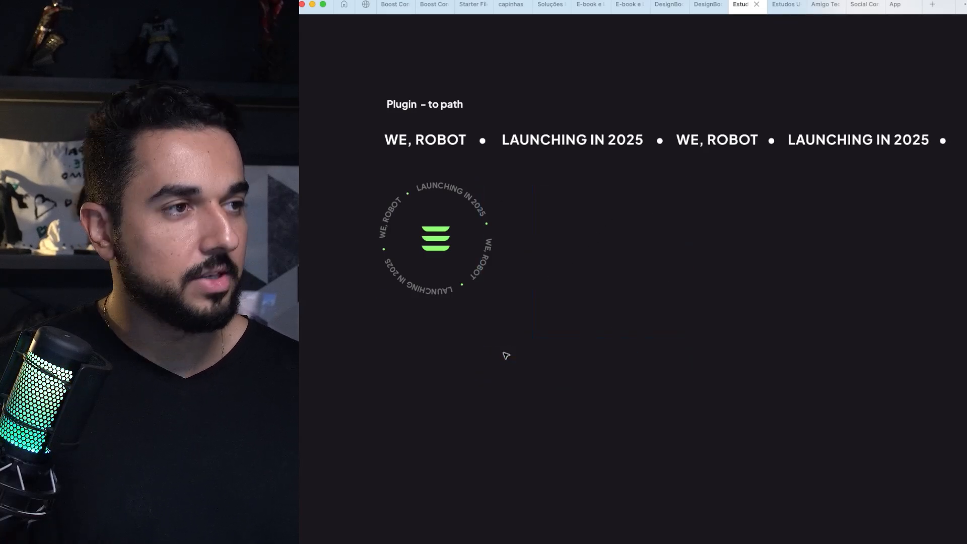
Step: Examine the four-line specification text under the Plugin - Split heading
scroll(715, 178, "down", 5)
left_click_drag(598, 124, 690, 88)
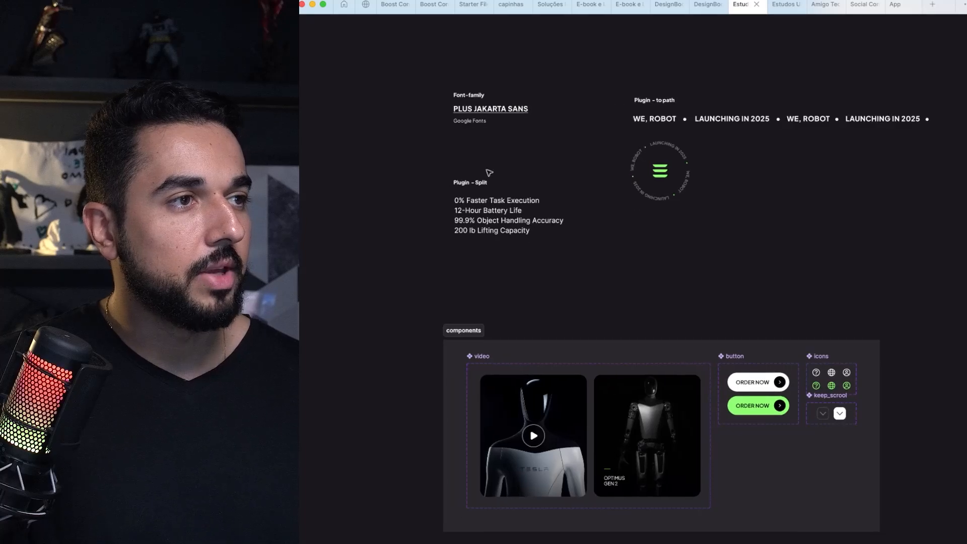
left_click(471, 232)
scroll(472, 222, "up", 5)
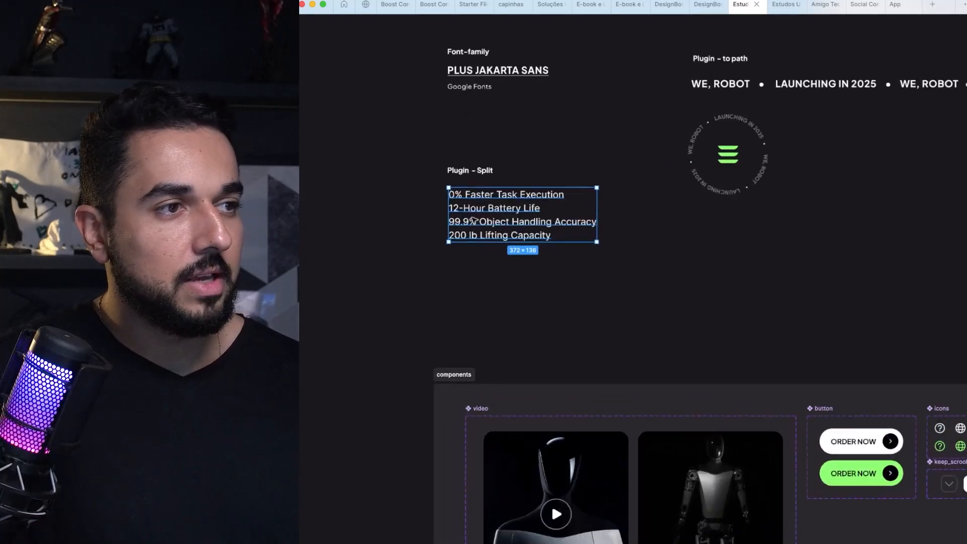
scroll(501, 169, "up", 2)
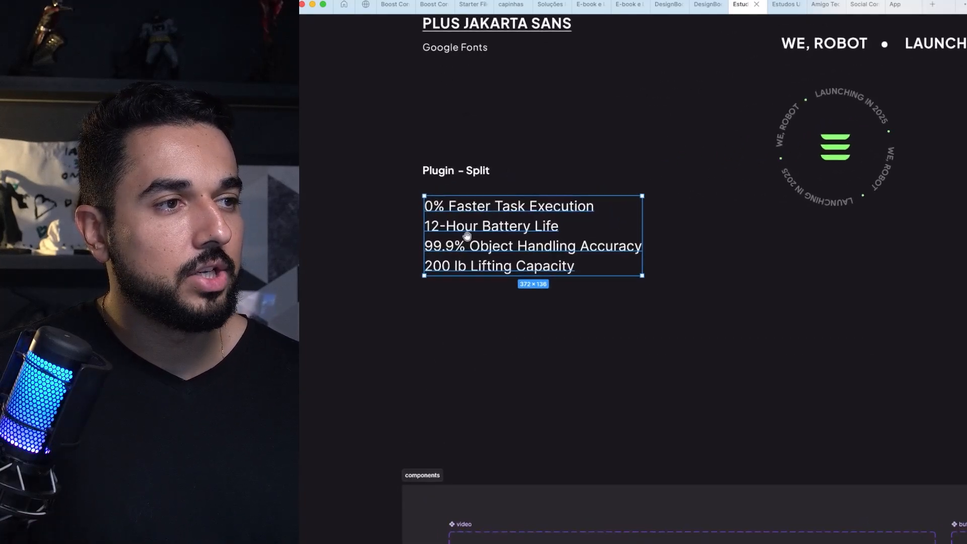
left_click_drag(471, 230, 502, 229)
double_click(495, 226)
scroll(485, 229, "down", 6)
key("Escape")
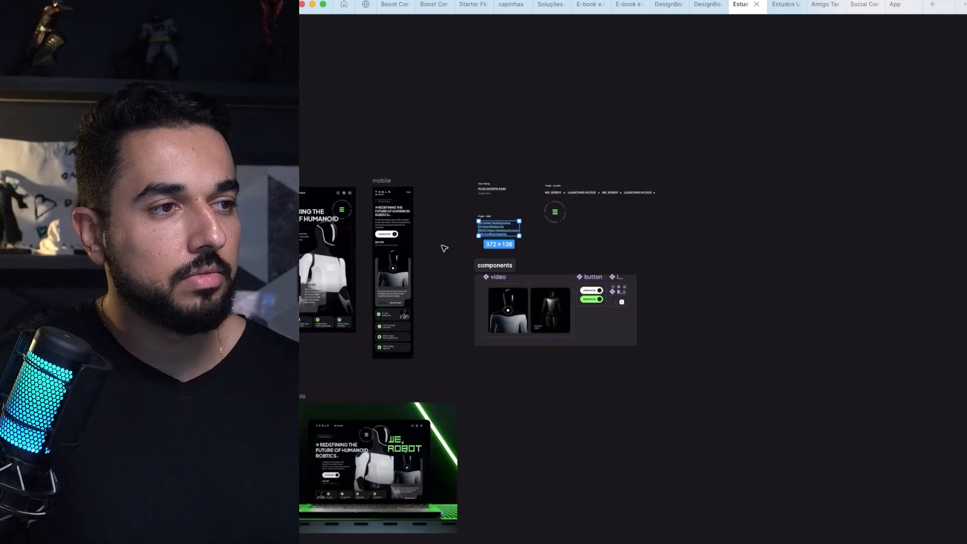
Step: Copy the four lines under "Bullet Points with Big Numbers" and paste them as a new text layer below the copy card
left_click_drag(443, 246, 871, 224)
left_click_drag(495, 222, 885, 282)
left_click_drag(486, 237, 857, 236)
left_click_drag(475, 290, 676, 227)
scroll(330, 364, "up", 5)
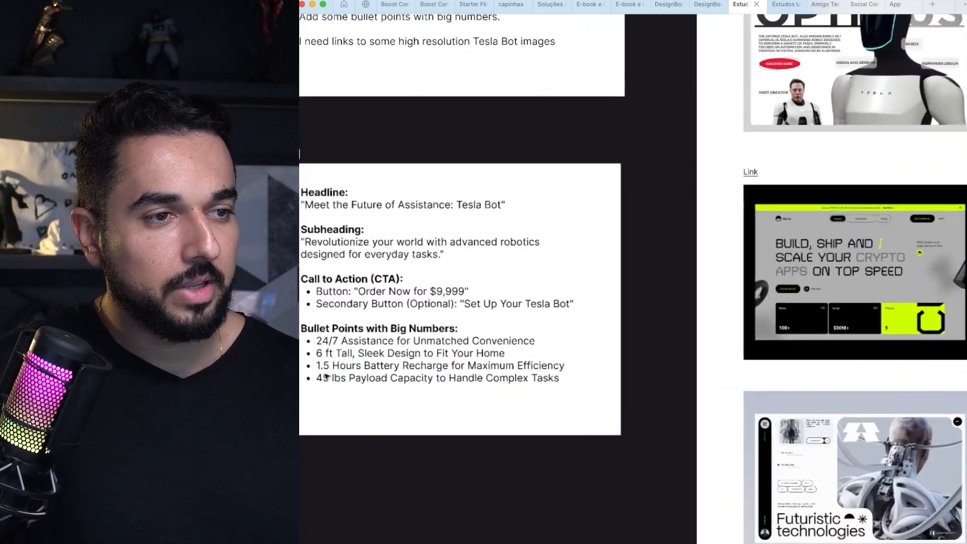
left_click(409, 317)
left_click_drag(411, 317, 438, 239)
double_click(439, 240)
key("super+a")
left_click_drag(656, 250, 376, 210)
left_click(381, 407)
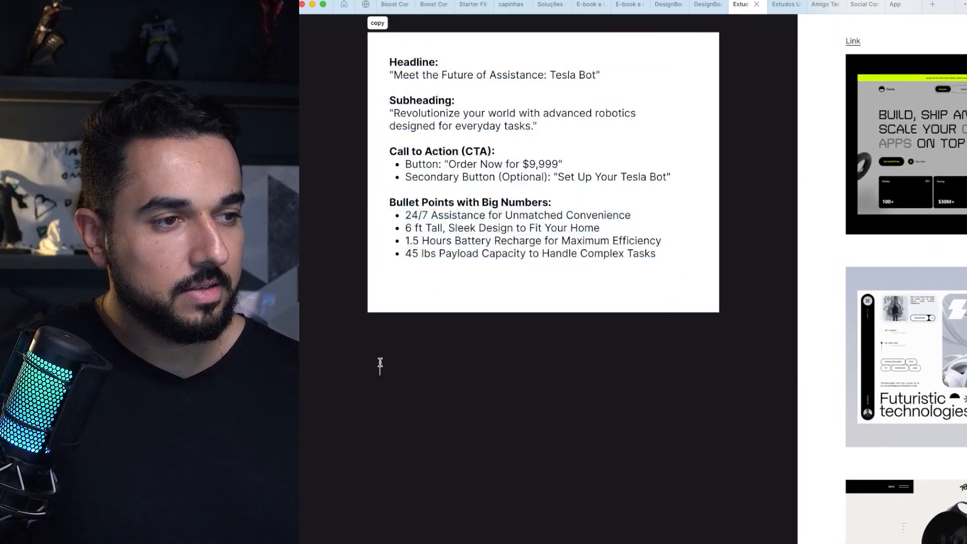
key("super+v")
scroll(411, 402, "up", 3)
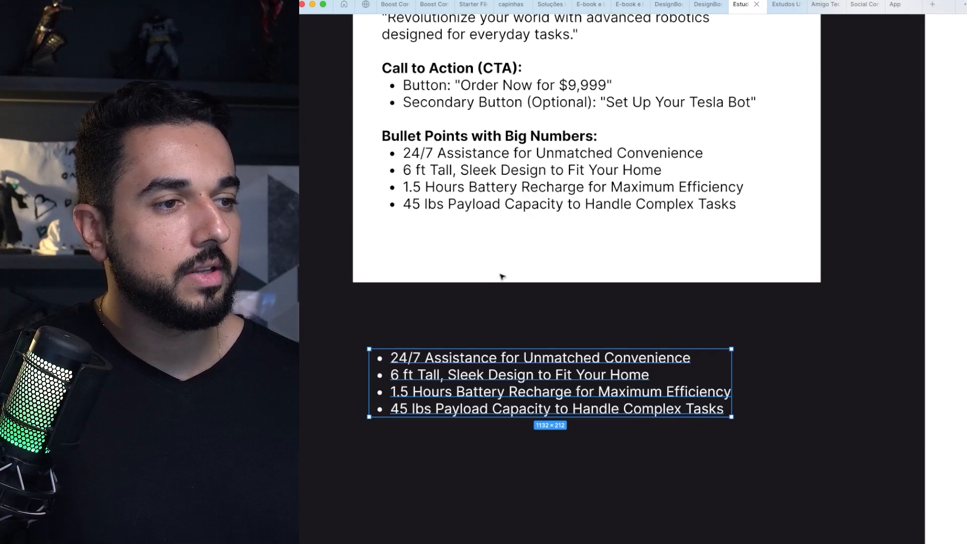
scroll(502, 277, "down", 3)
scroll(441, 302, "down", 1)
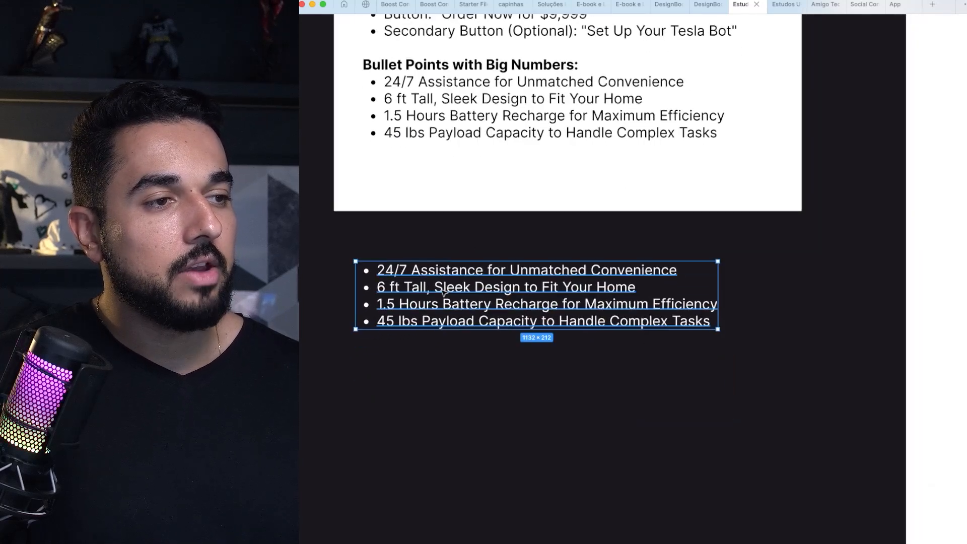
Step: Try separating the pasted bullets manually by removing the last three lines and pasting them as separate text, and undo it
double_click(633, 312)
left_click_drag(712, 318, 378, 287)
key("BackSpace")
key("Escape")
key("t")
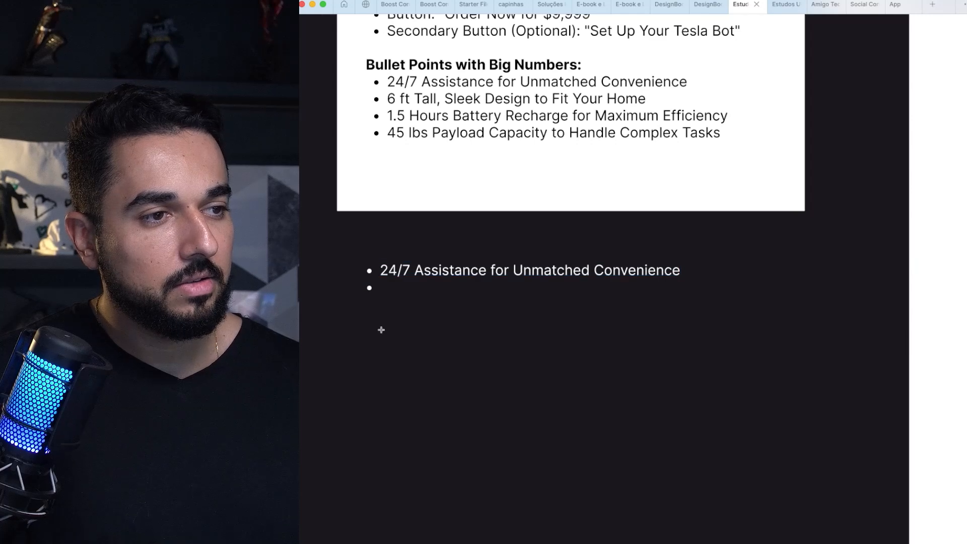
left_click(381, 331)
key("ctrl+v")
key("super+z")
key("super+z")
key("super+z")
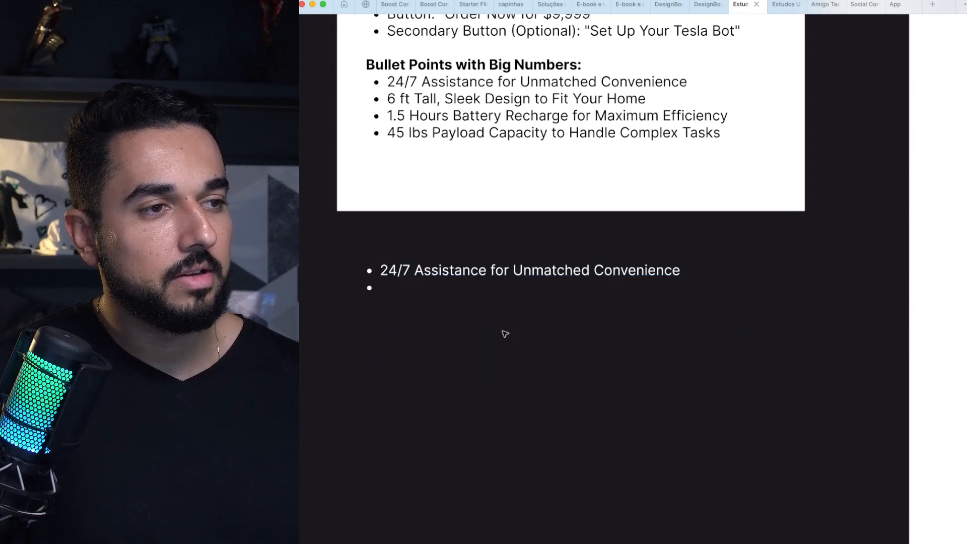
key("Escape")
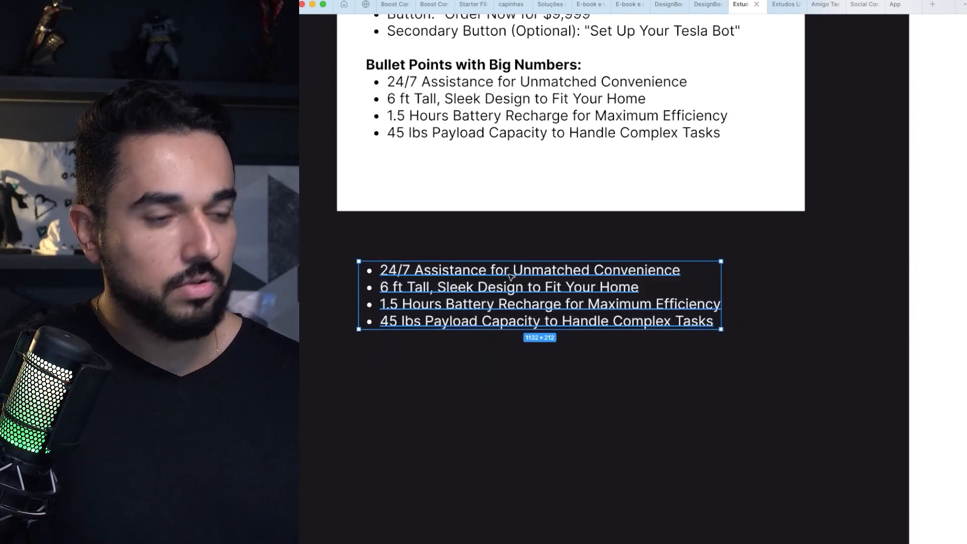
Step: Run the Split text plugin on the pasted bullet list, splitting it by newline in the vertical direction
key("super+k")
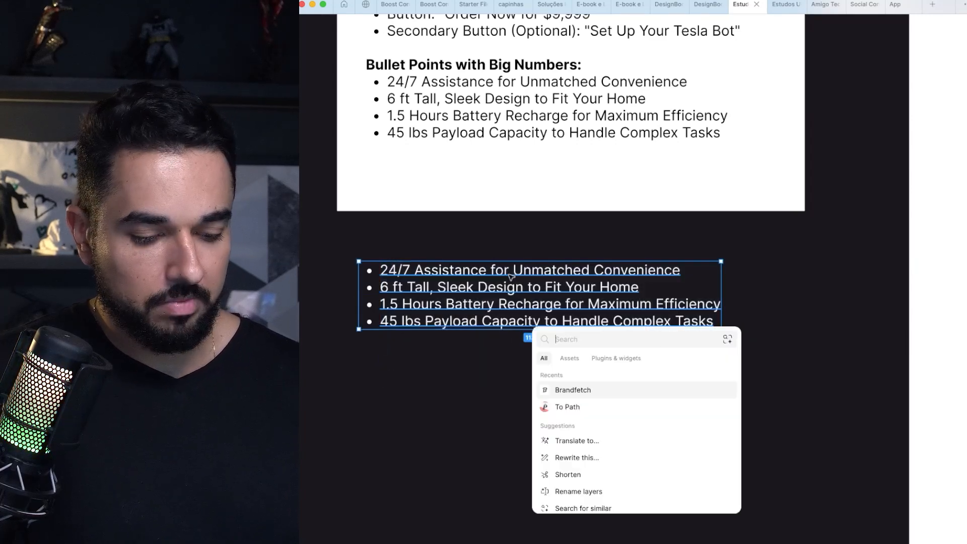
left_click(614, 360)
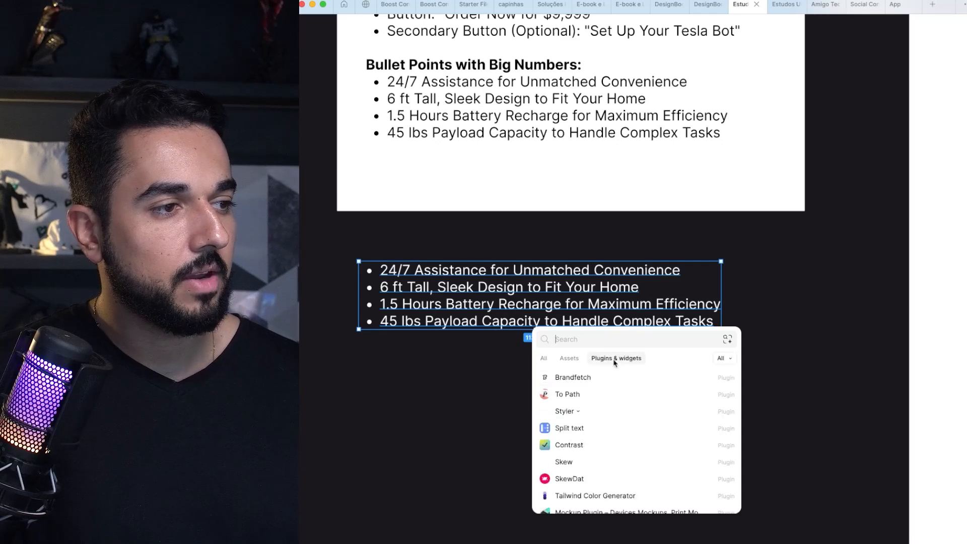
left_click(563, 430)
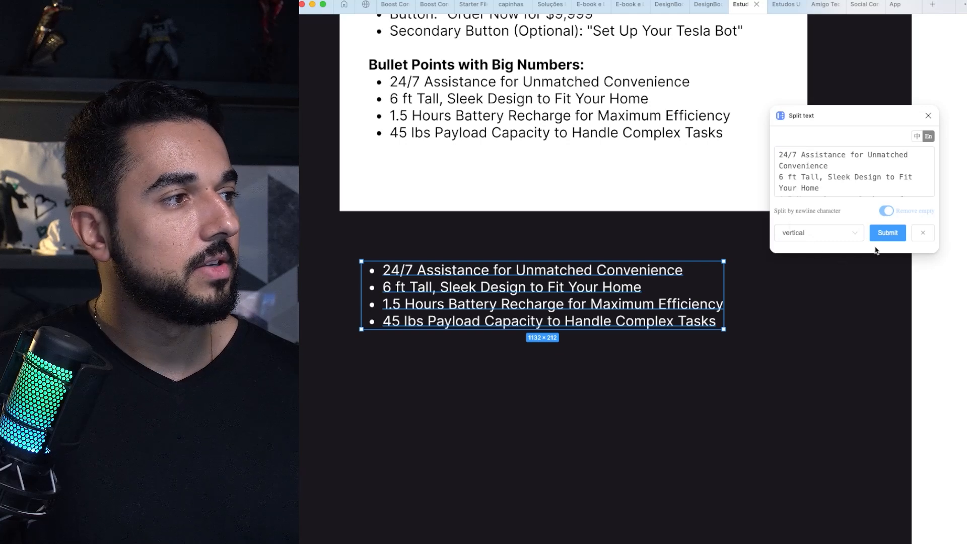
left_click(883, 233)
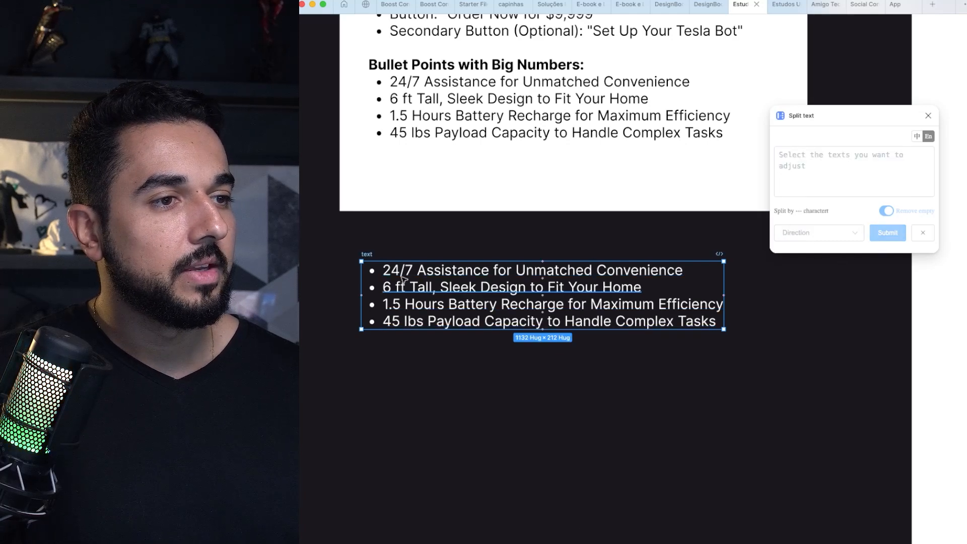
Step: Try ungrouping the split text frame to check that each bullet is separate, and restore the frame
left_click(402, 242)
left_click(367, 255)
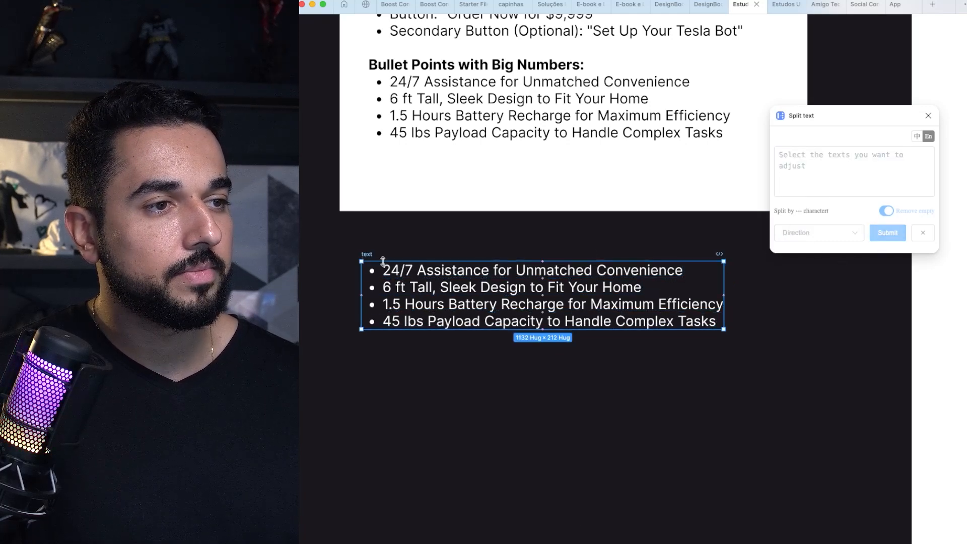
key("super+shift+g")
left_click(432, 256)
left_click_drag(431, 288, 431, 284)
key("super+z")
key("super+z")
left_click(419, 238)
left_click(405, 267)
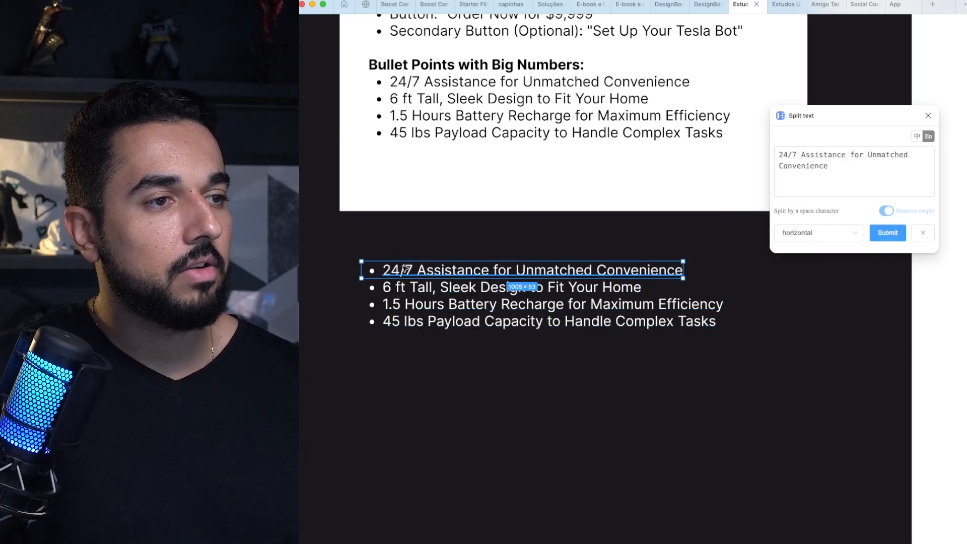
key("super+a")
key("shift+a")
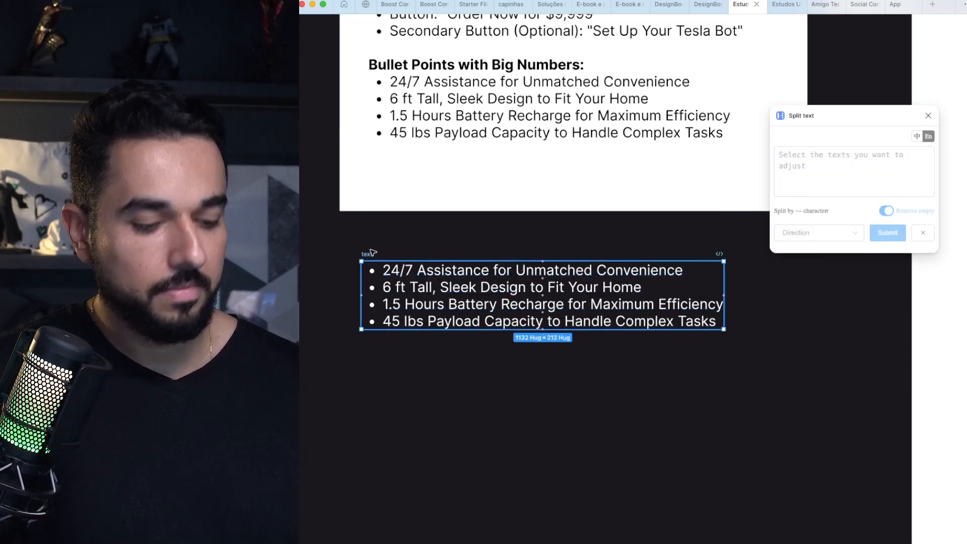
key("super+k")
key("Escape")
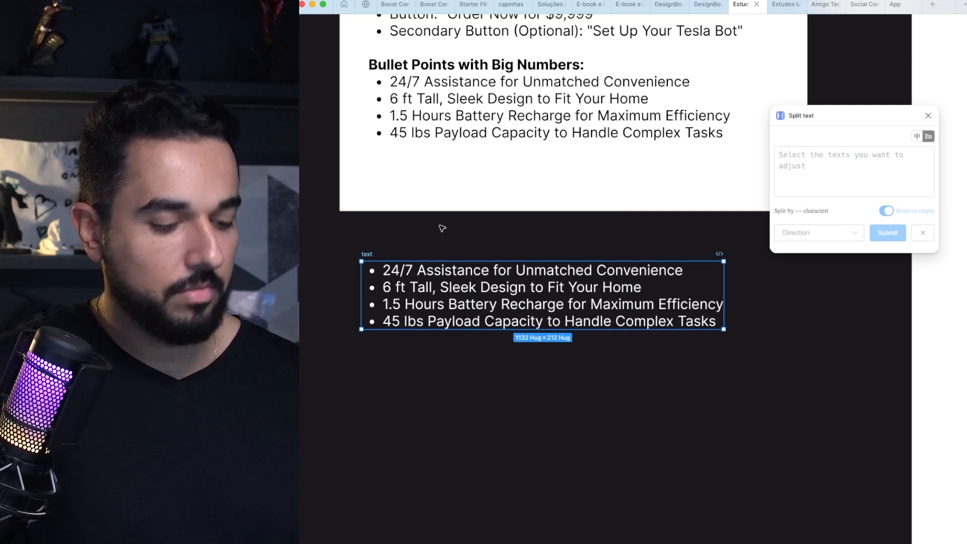
Step: Ungroup the split text frame into individual lines and move the "45 lbs Payload Capacity" line down to Y 1870
key("super+backslash")
scroll(443, 228, "left", 2)
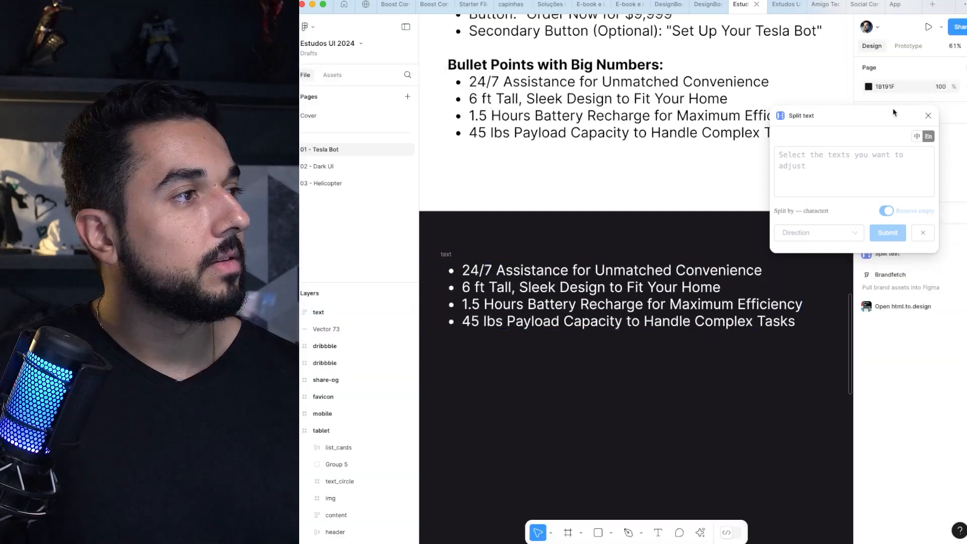
left_click(930, 117)
left_click(447, 255)
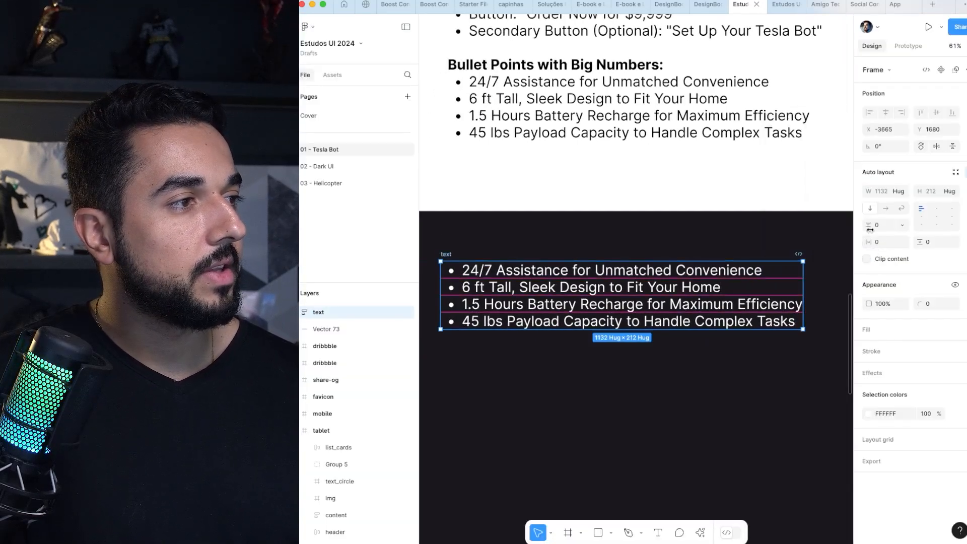
left_click_drag(870, 230, 595, 249)
key("super+shift+g")
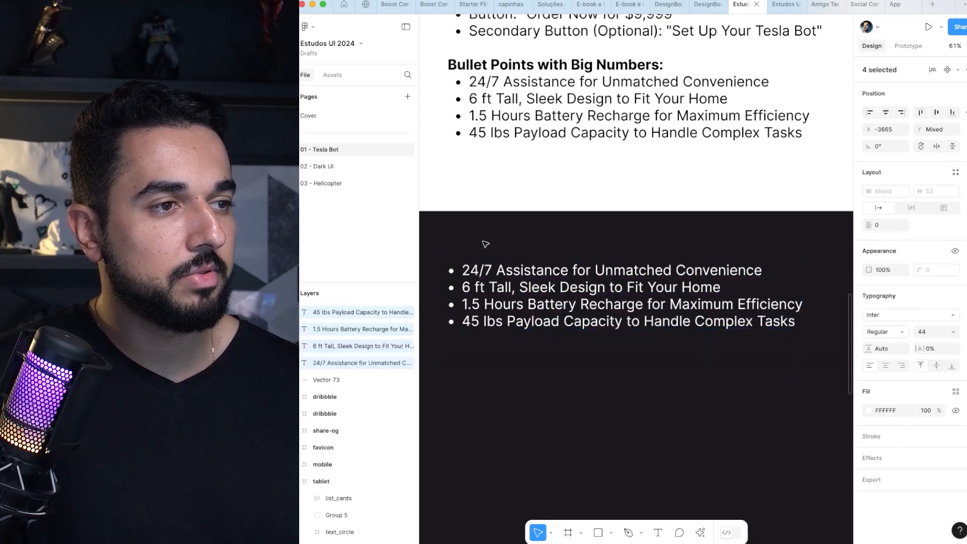
left_click(487, 244)
left_click_drag(491, 274, 503, 326)
Step: Examine the font and plugin notes placed above the components section
scroll(514, 316, "down", 8)
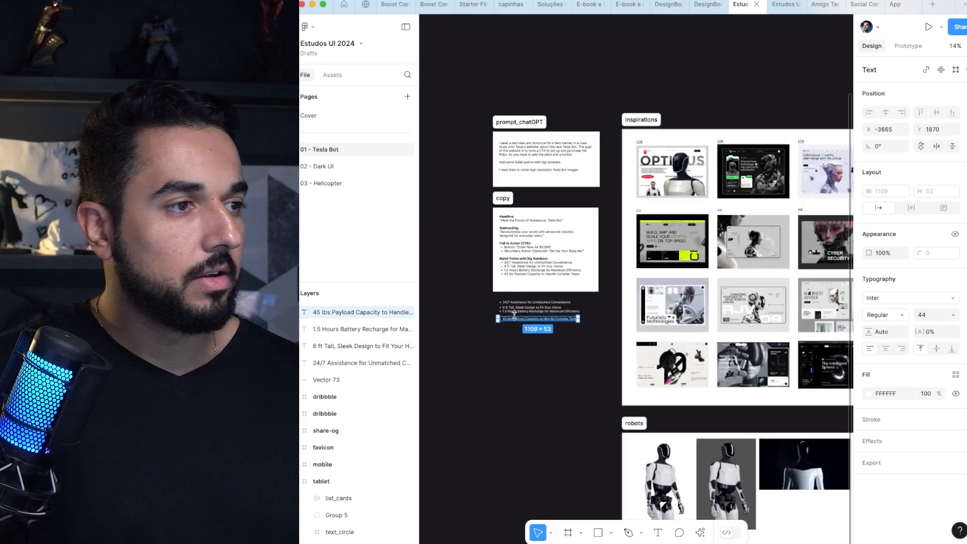
left_click_drag(711, 273, 486, 218)
left_click_drag(748, 248, 586, 224)
left_click_drag(742, 213, 553, 292)
left_click_drag(825, 246, 564, 223)
left_click_drag(717, 226, 655, 227)
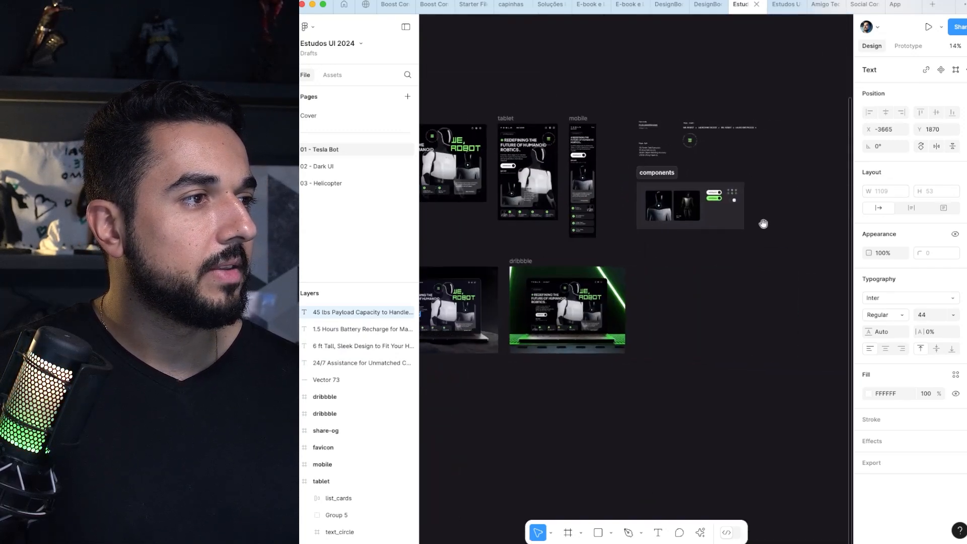
left_click_drag(764, 224, 720, 250)
left_click_drag(579, 133, 733, 227)
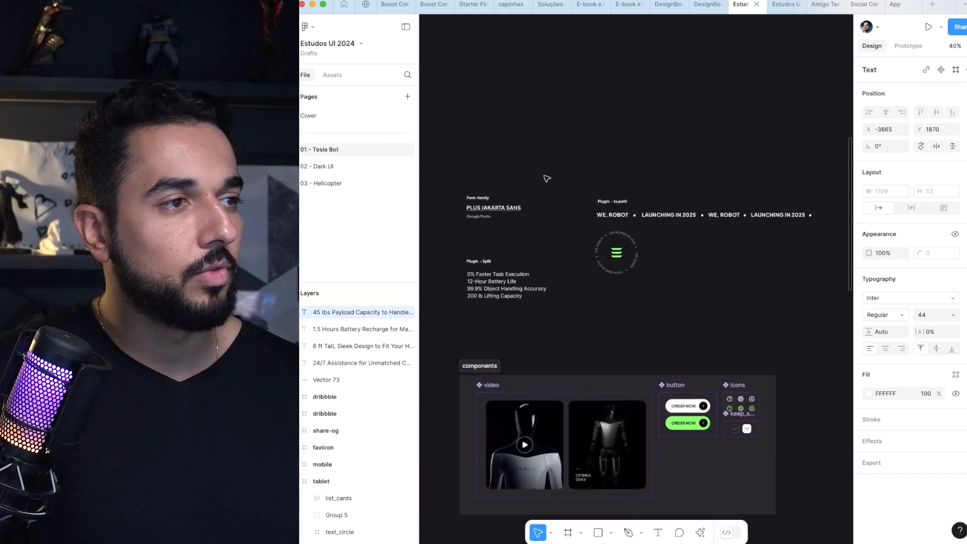
left_click(462, 177)
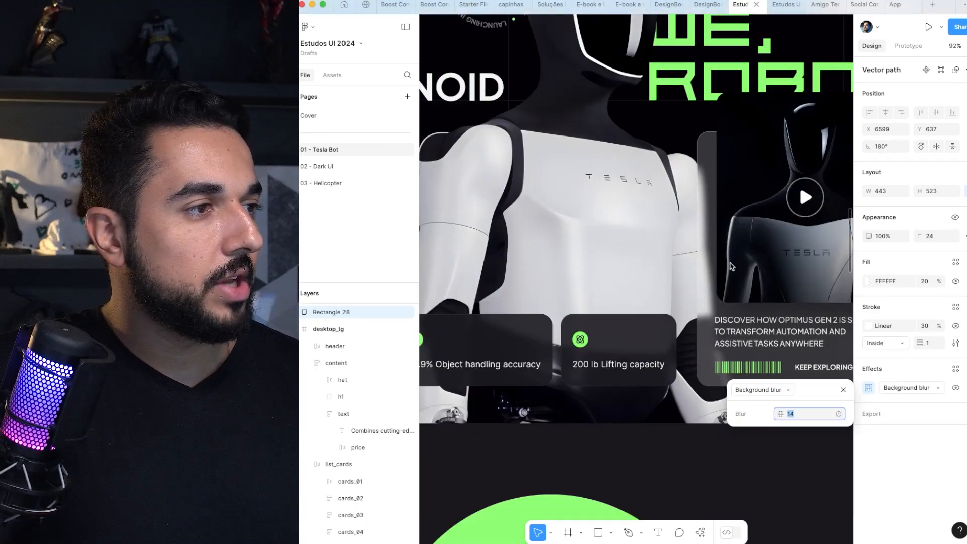
Step: Examine the fill, stroke and background blur of the "200 lb Lifting capacity" card and the Optimus Gen 2 video card
scroll(650, 236, "down", 3)
scroll(655, 232, "right", 4)
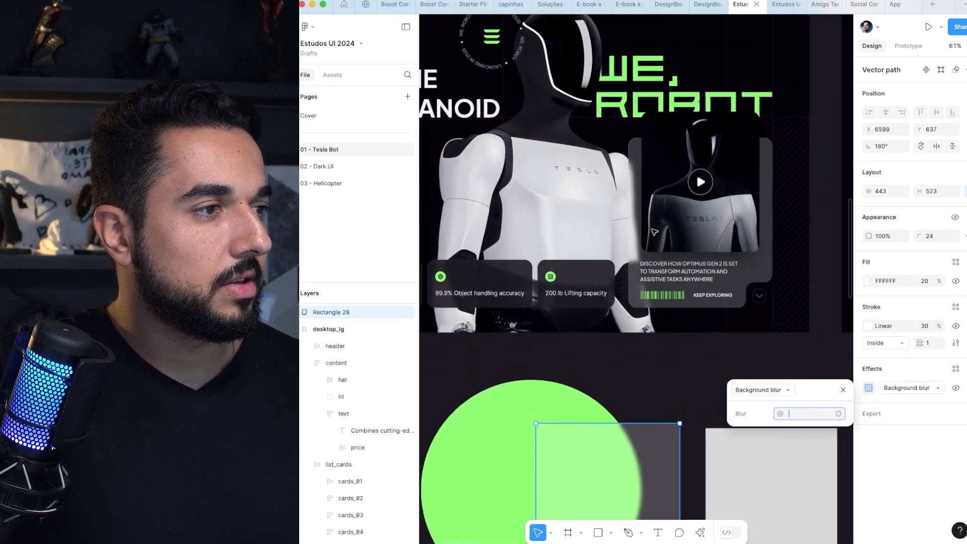
key("Escape")
left_click(610, 275)
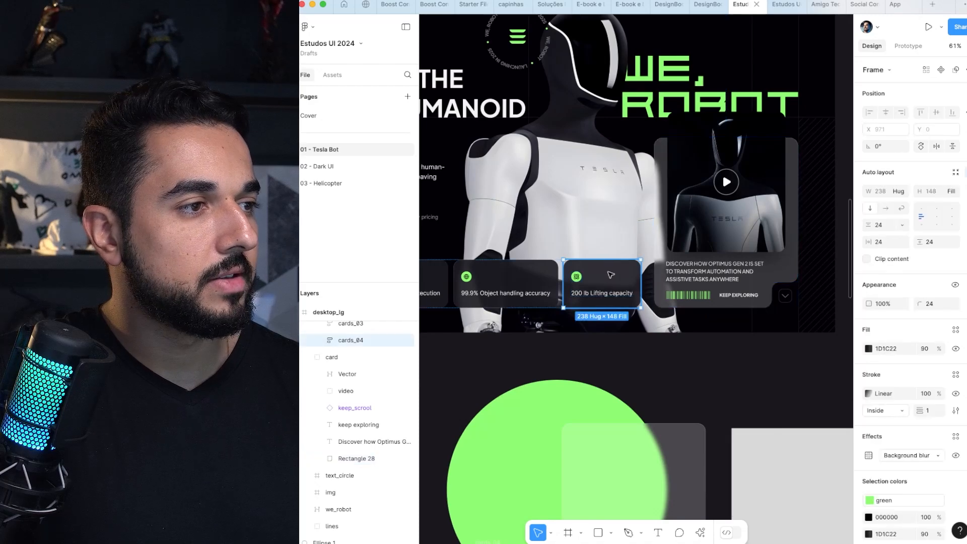
scroll(611, 275, "down", 3)
scroll(611, 274, "right", 1)
scroll(610, 274, "up", 5)
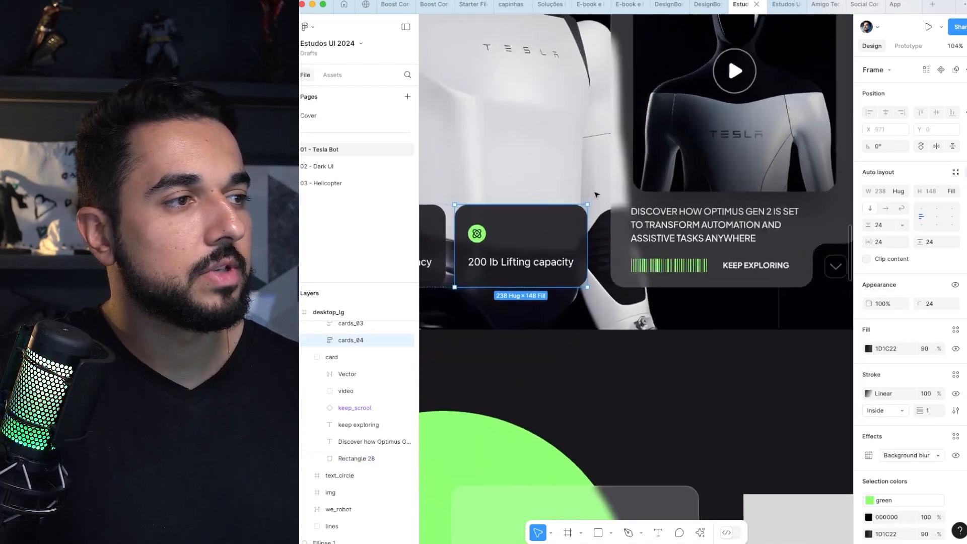
left_click(623, 211)
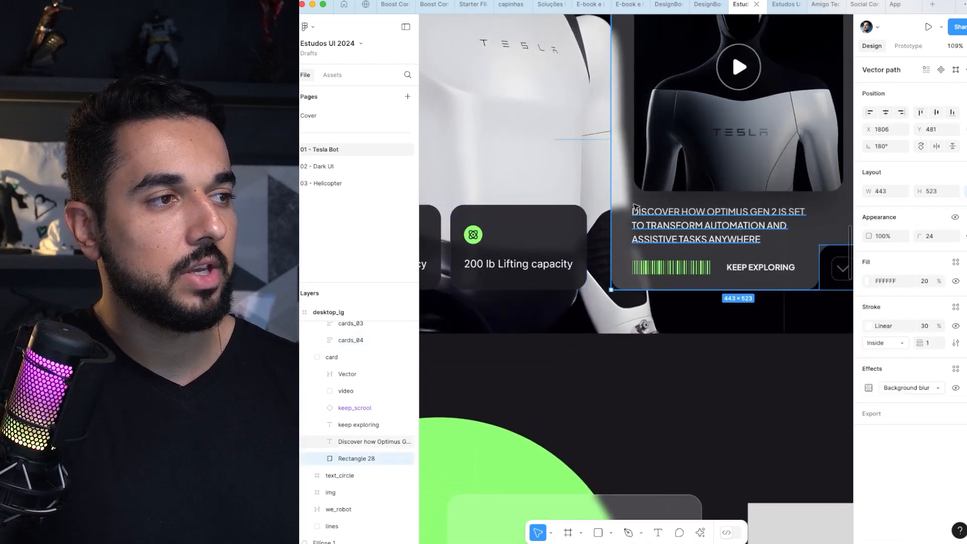
scroll(611, 212, "down", 2)
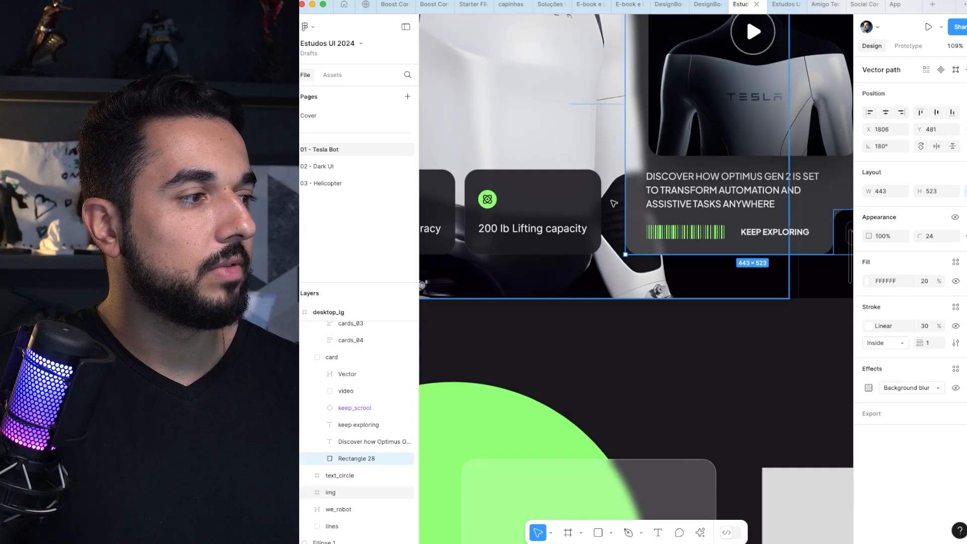
scroll(781, 376, "down", 5)
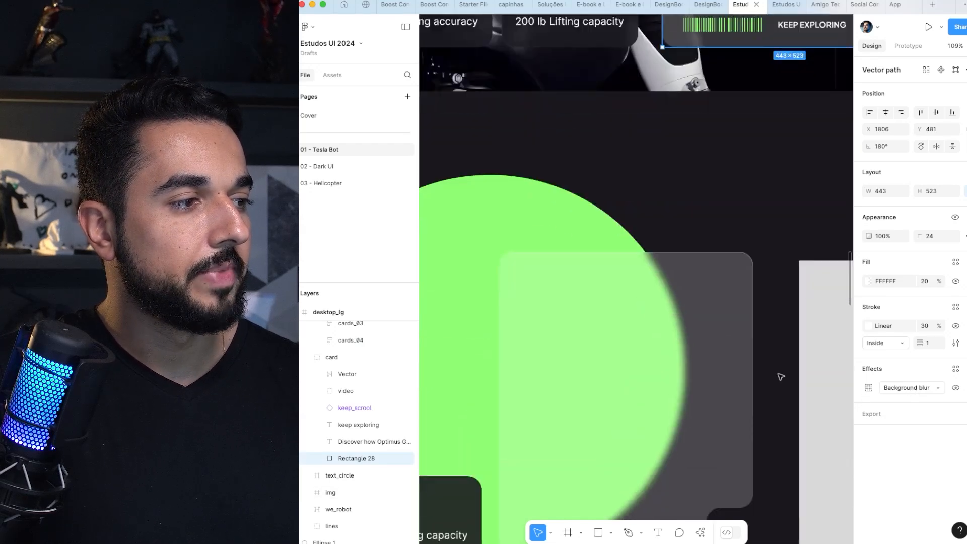
Step: Select the glass card overlapping the green circle, try a different fill opacity on it, and undo the change
scroll(759, 345, "down", 4)
left_click(733, 308)
left_click_drag(715, 324, 601, 253)
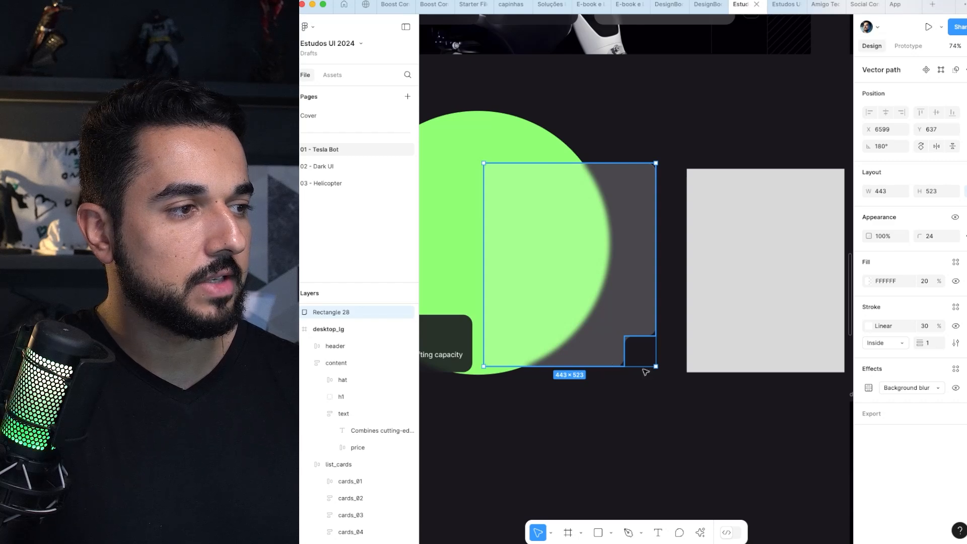
left_click(697, 151)
left_click_drag(601, 251, 726, 270)
scroll(692, 298, "up", 4)
left_click(726, 270)
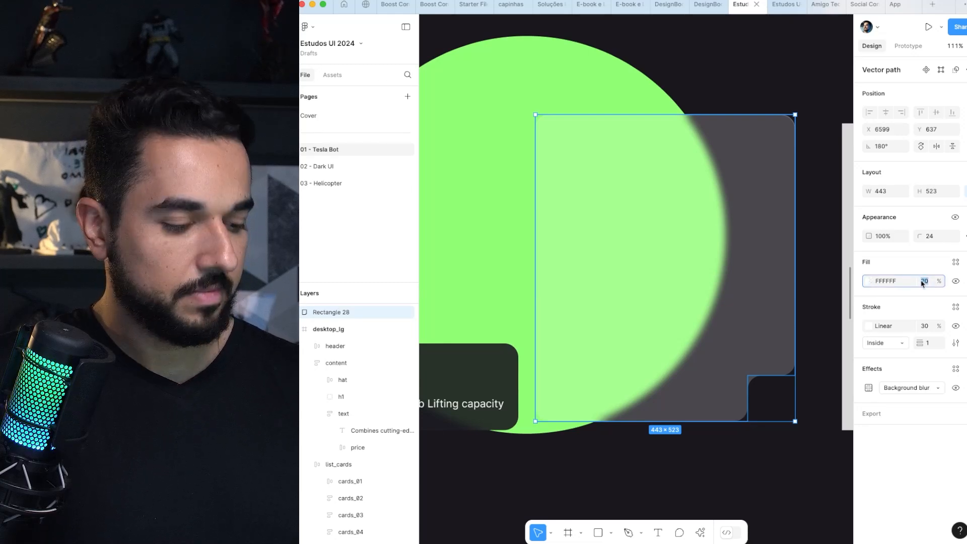
key("Return")
key("ctrl+z")
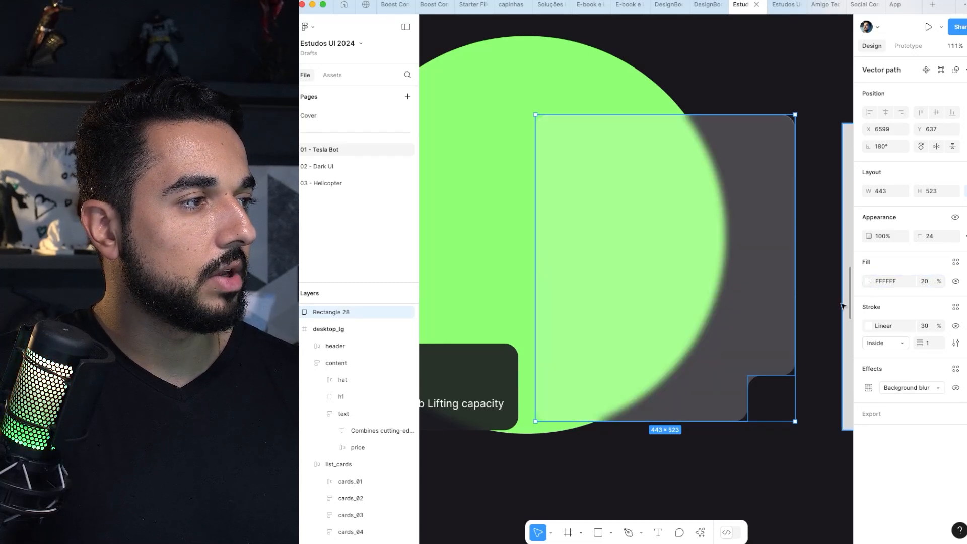
Step: Set the background blur of the glass card over the green circle to 14
left_click(870, 390)
left_click(924, 367)
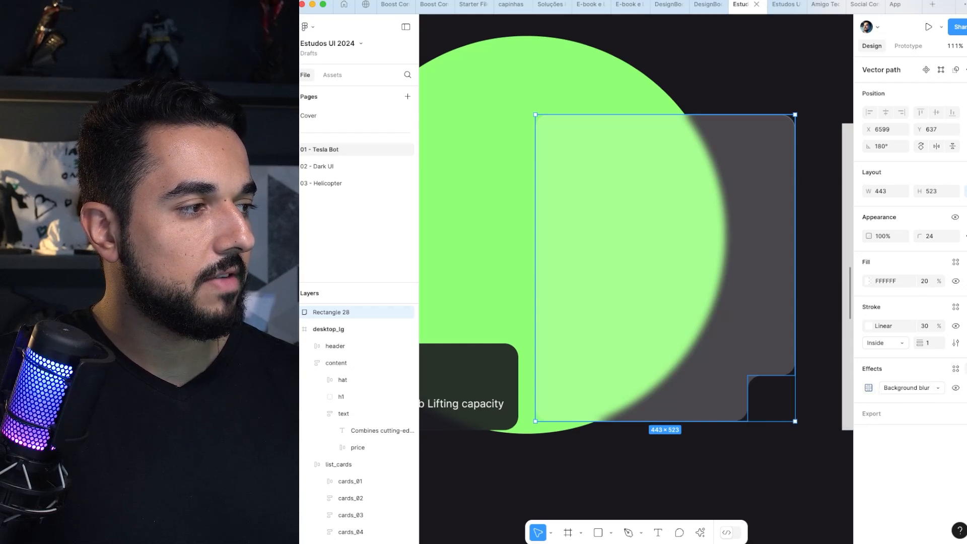
left_click(929, 387)
left_click(918, 390)
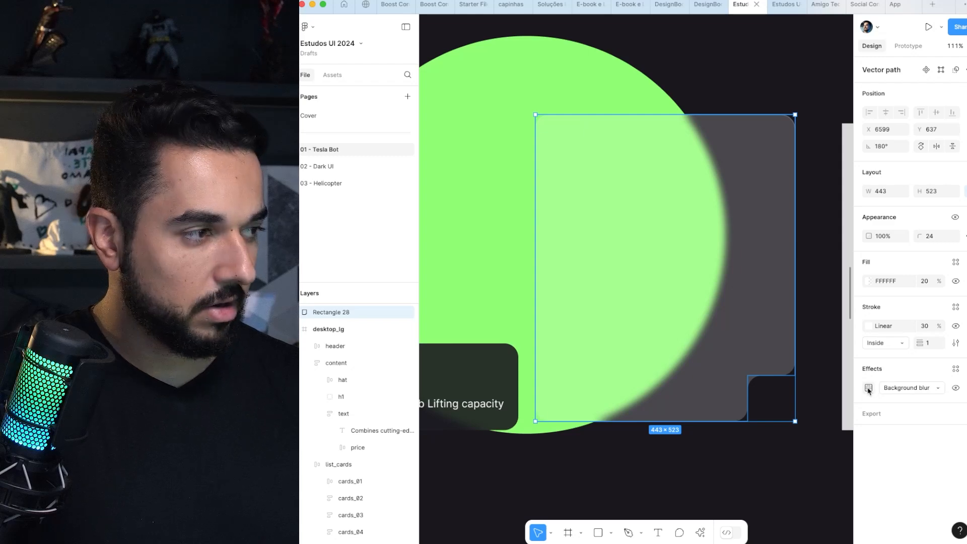
left_click(869, 389)
left_click(791, 414)
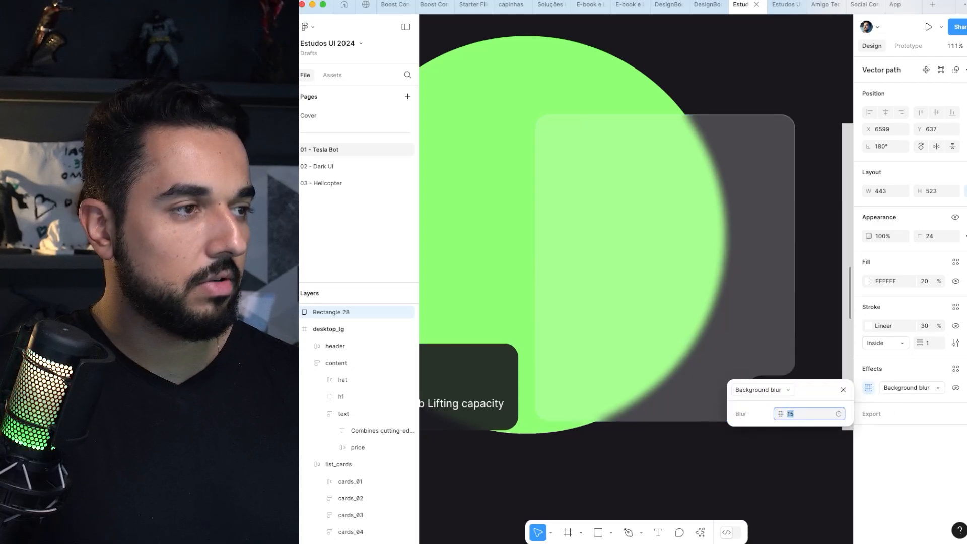
key("Up")
key("Up")
key("Up")
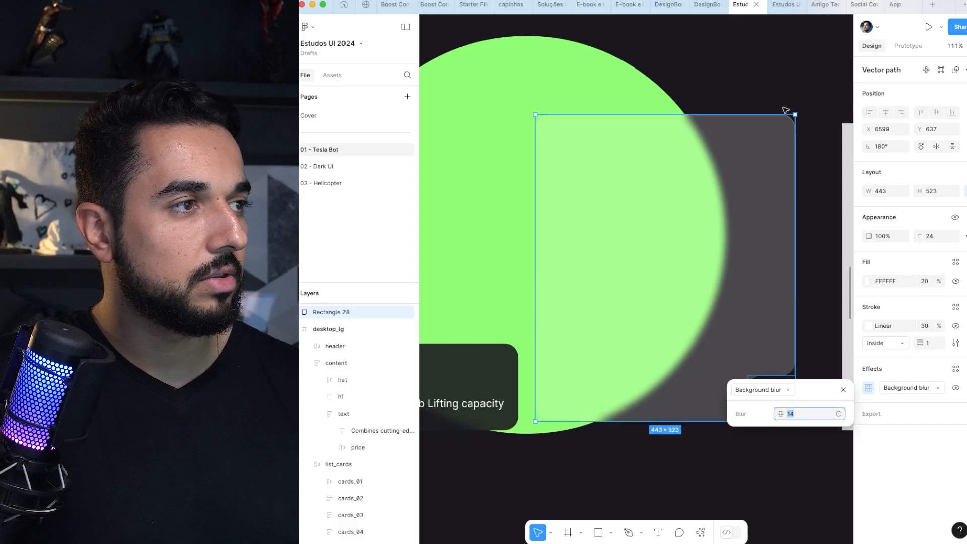
Step: Examine the fill and background blur settings of the "200 lb Lifting capacity" card overlapping the green circle
left_click(771, 97)
left_click(731, 180)
scroll(731, 180, "left", 4)
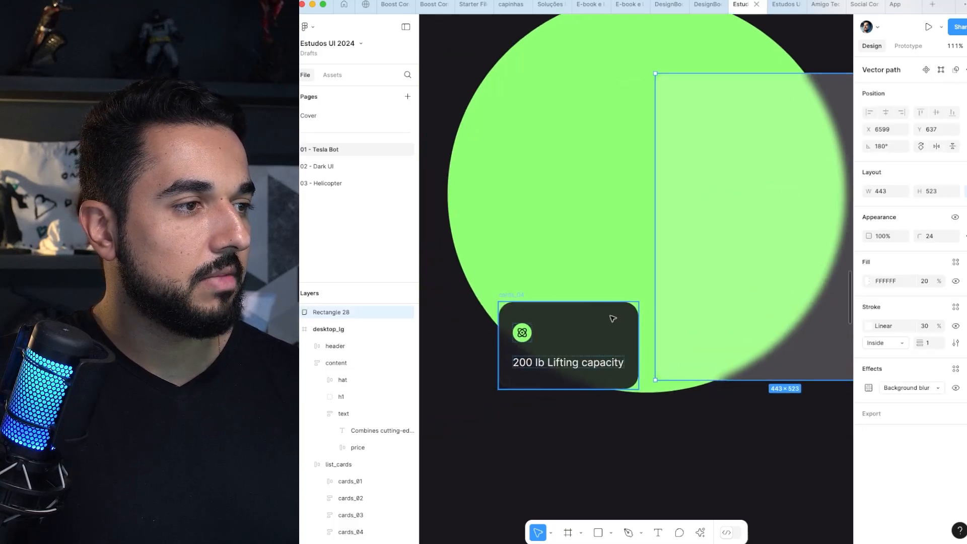
left_click(576, 345)
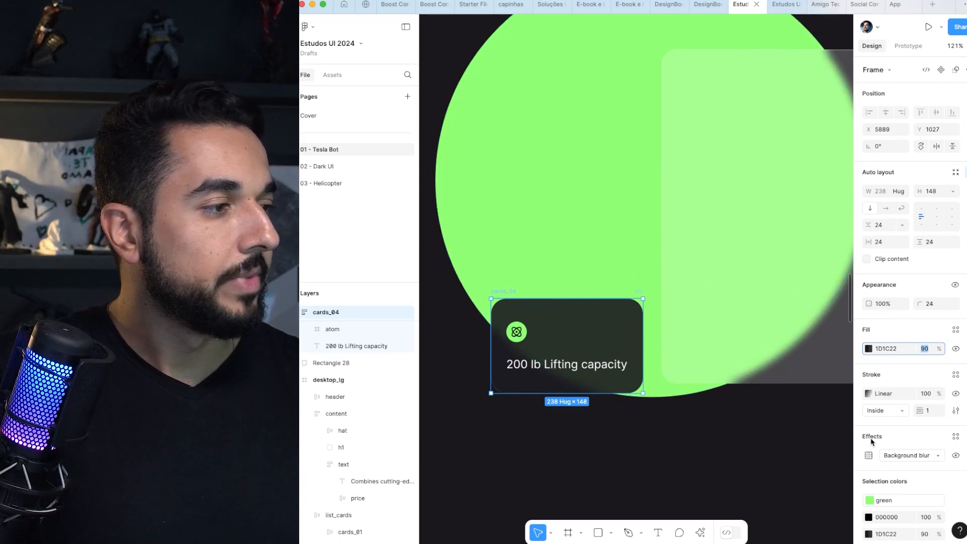
left_click(869, 456)
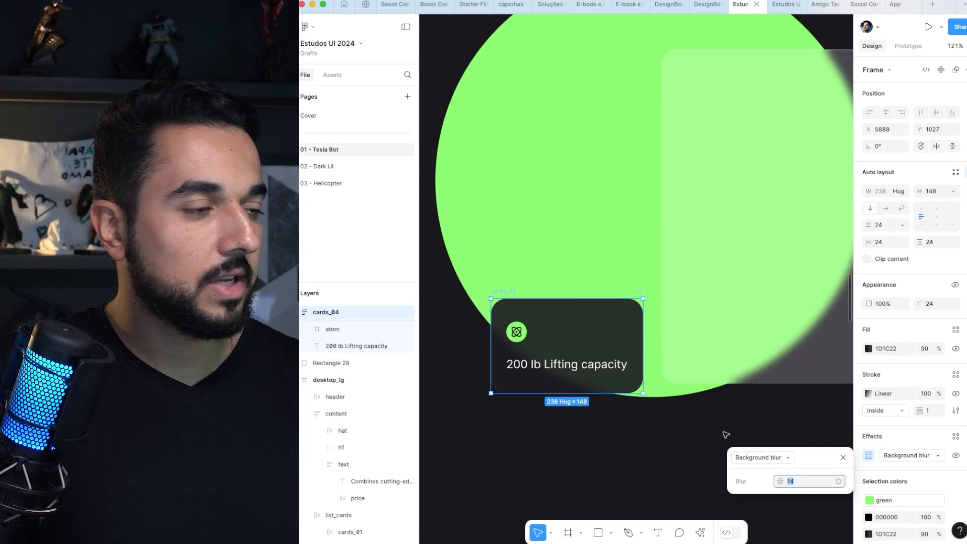
Step: Move the "200 lb Lifting capacity" card slightly up and left, to about X 5834, Y 1012
left_click(597, 464)
left_click(569, 325)
left_click_drag(569, 325, 534, 315)
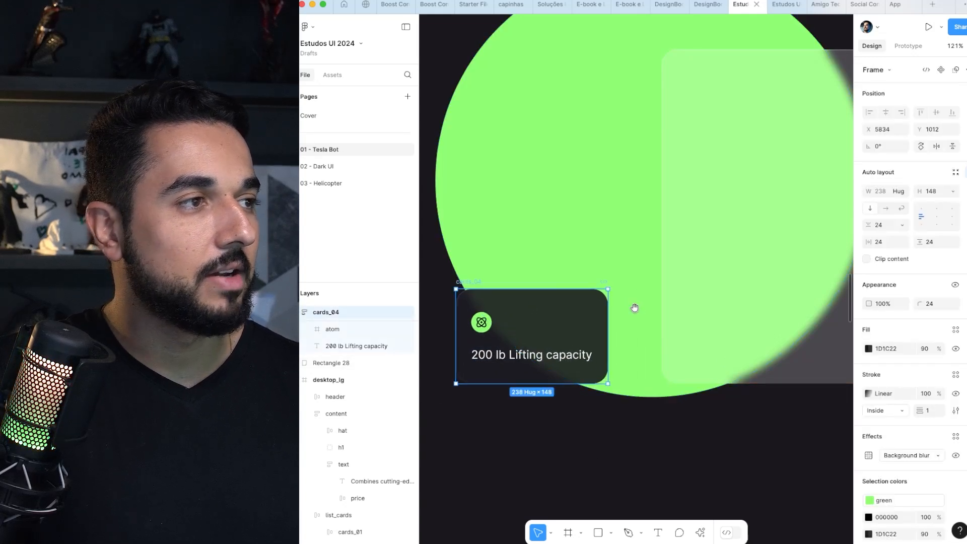
Step: Examine the stroke gradient of the glass card over the green circle, including its gradient type and stop opacities
left_click_drag(635, 308, 512, 356)
left_click_drag(795, 147, 768, 156)
left_click(661, 222)
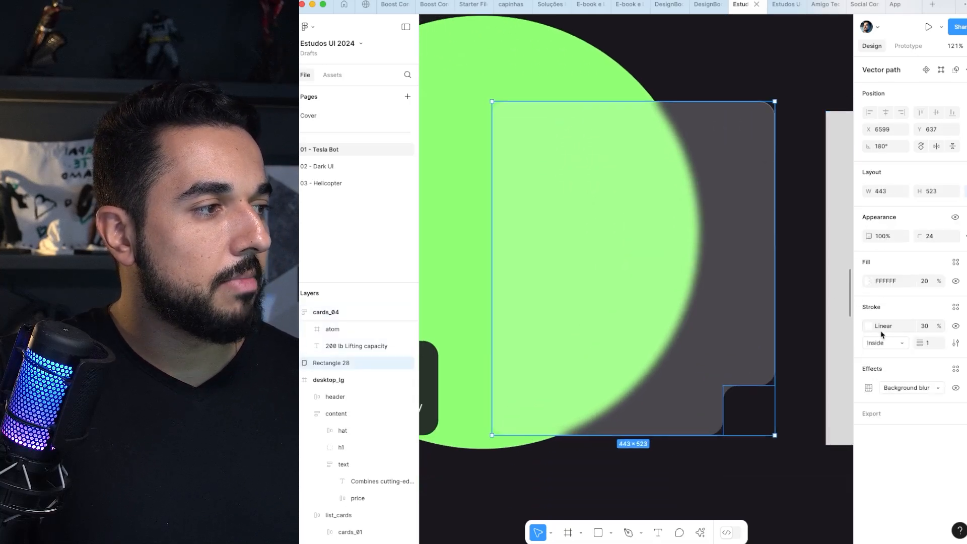
left_click(867, 326)
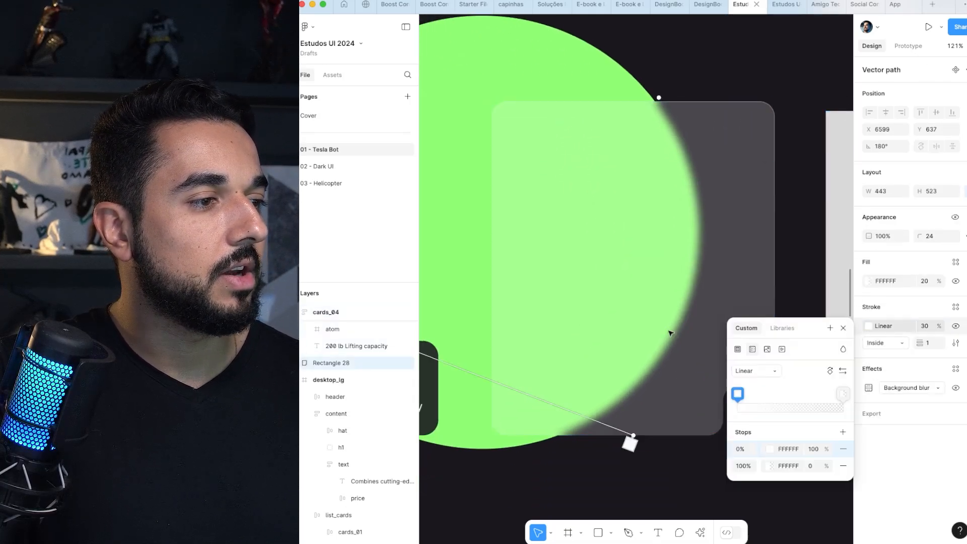
scroll(671, 333, "down", 4)
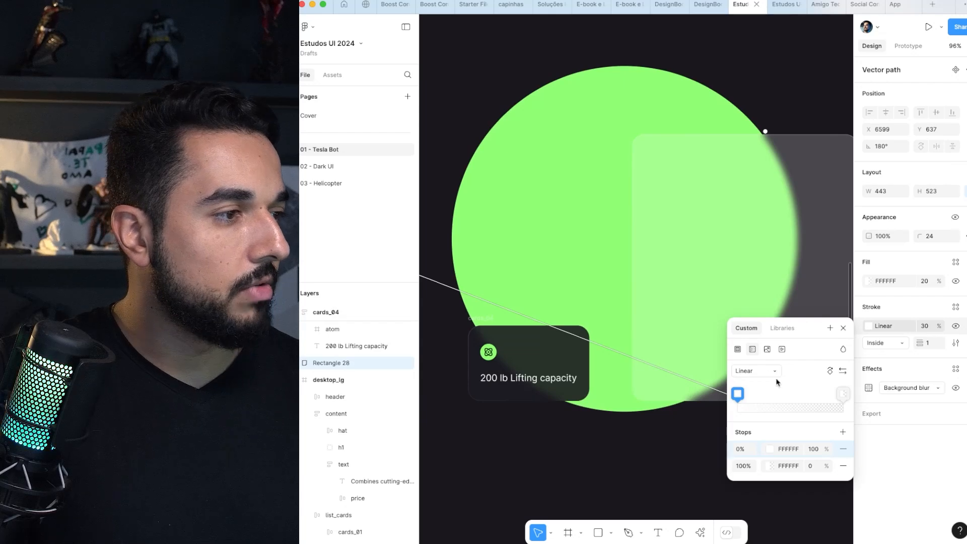
left_click(775, 371)
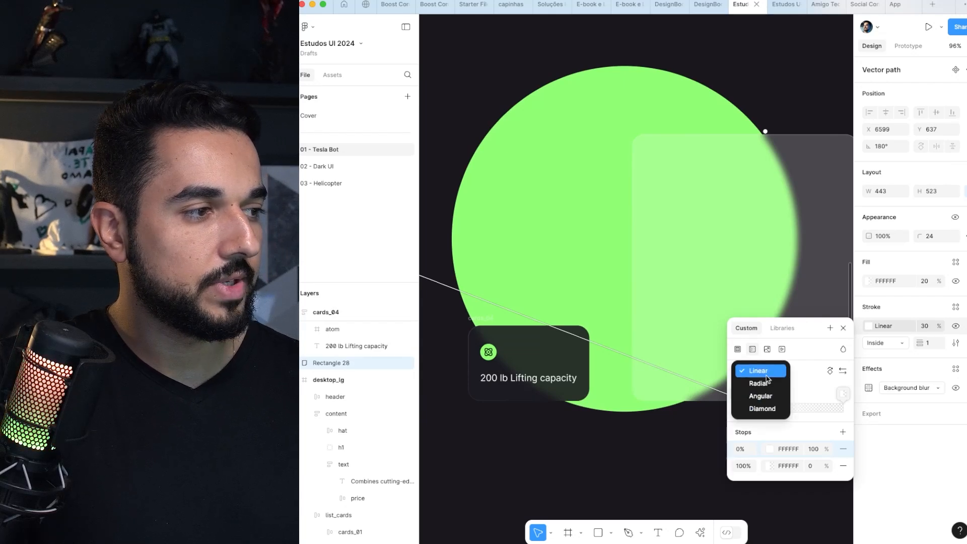
left_click(766, 375)
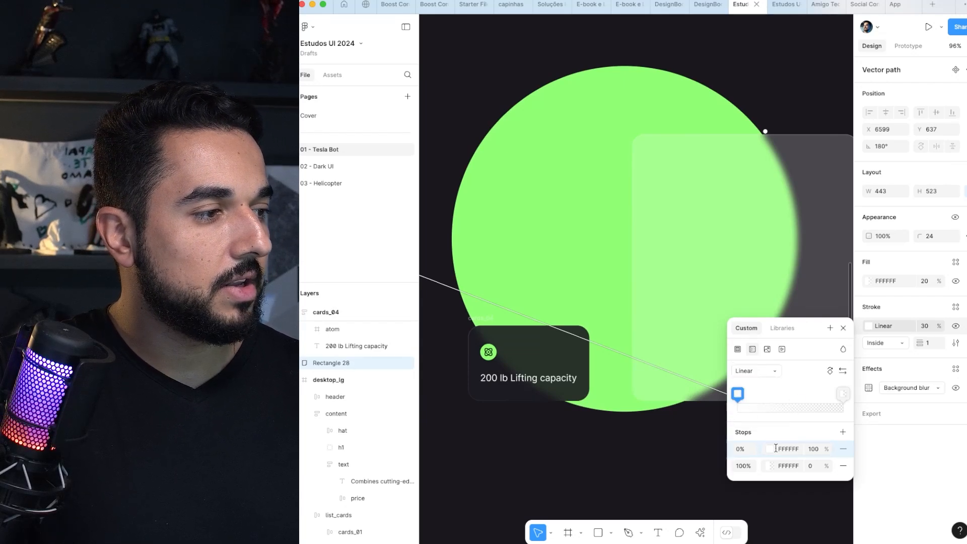
left_click(810, 467)
scroll(706, 371, "down", 5)
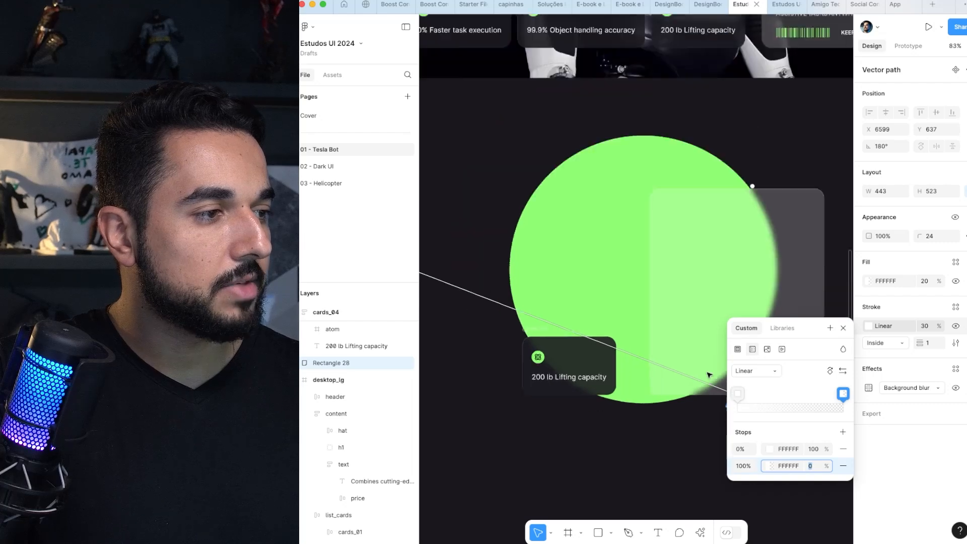
Step: Reposition the transparent end of the glass card's stroke gradient to just above the card's upper-right corner
left_click_drag(472, 291, 795, 210)
scroll(692, 270, "up", 5)
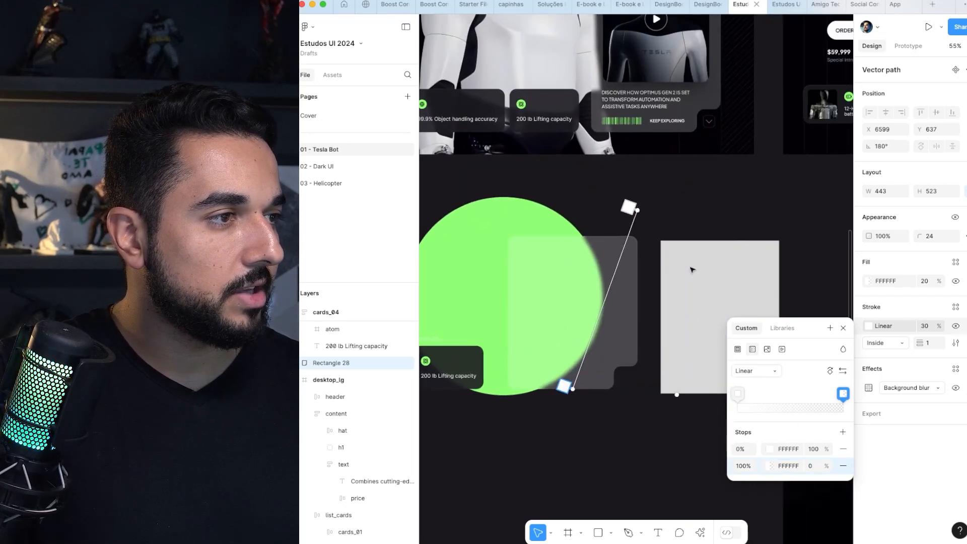
left_click_drag(658, 160, 590, 166)
scroll(592, 168, "up", 5)
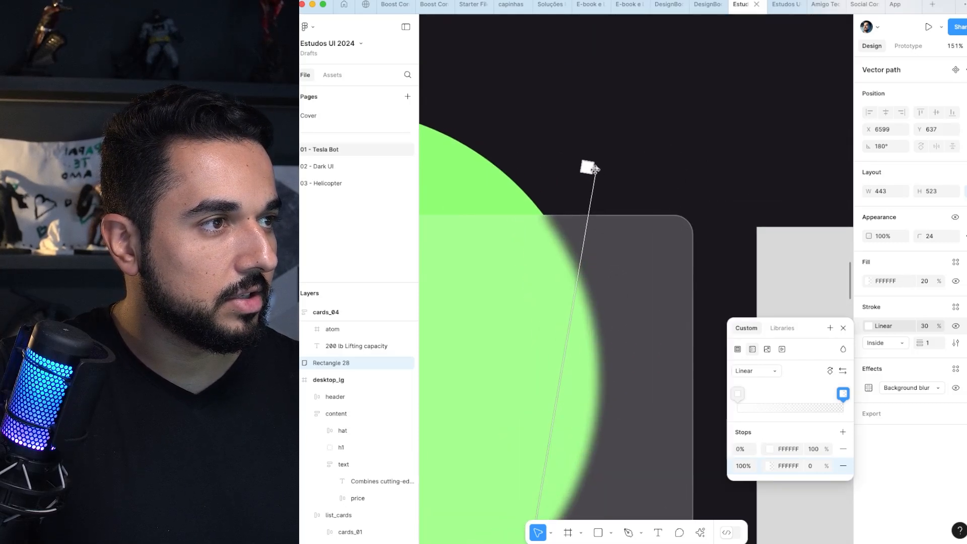
scroll(595, 169, "down", 8)
key("Escape")
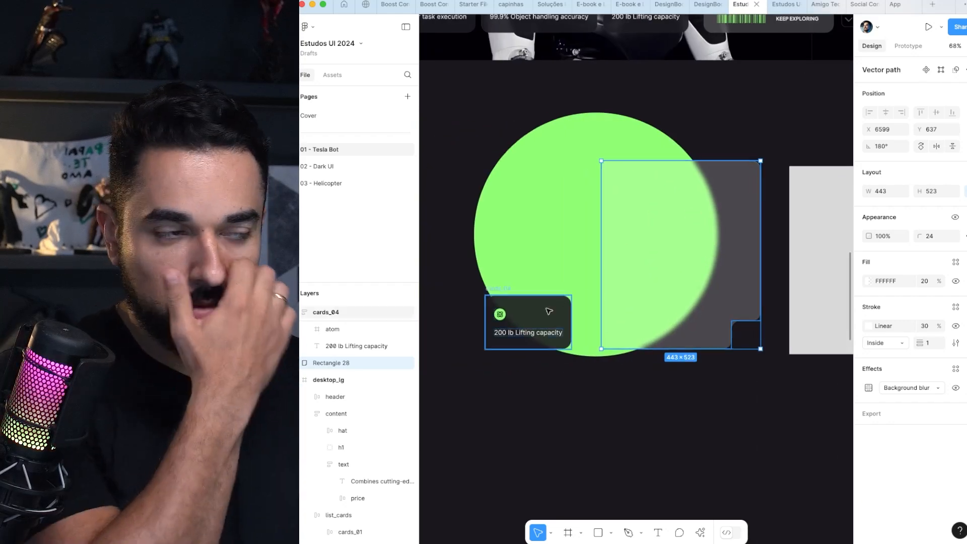
Step: Select the "200 lb Lifting capacity" card on the green circle and inspect its styling up close
left_click(534, 327)
scroll(535, 331, "up", 2)
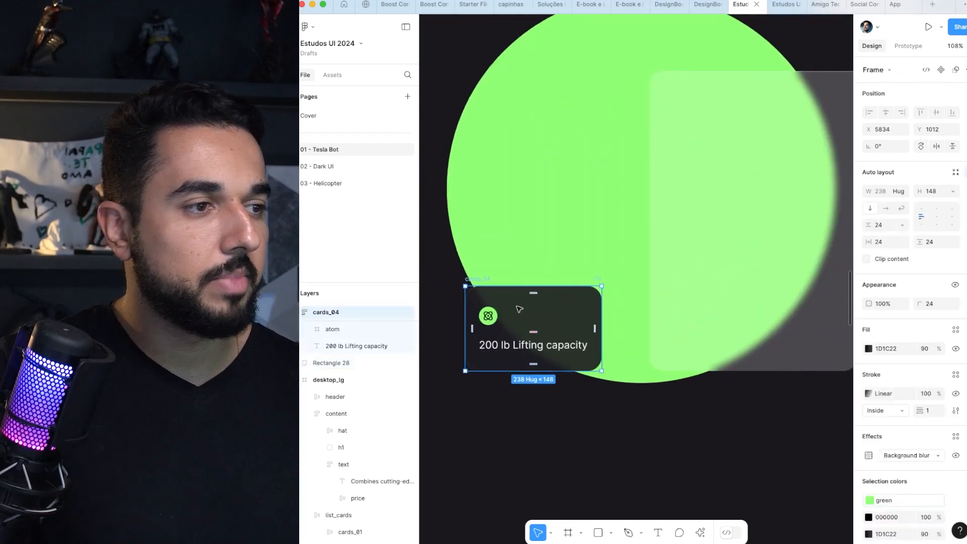
scroll(519, 322, "down", 6)
scroll(671, 256, "up", 5)
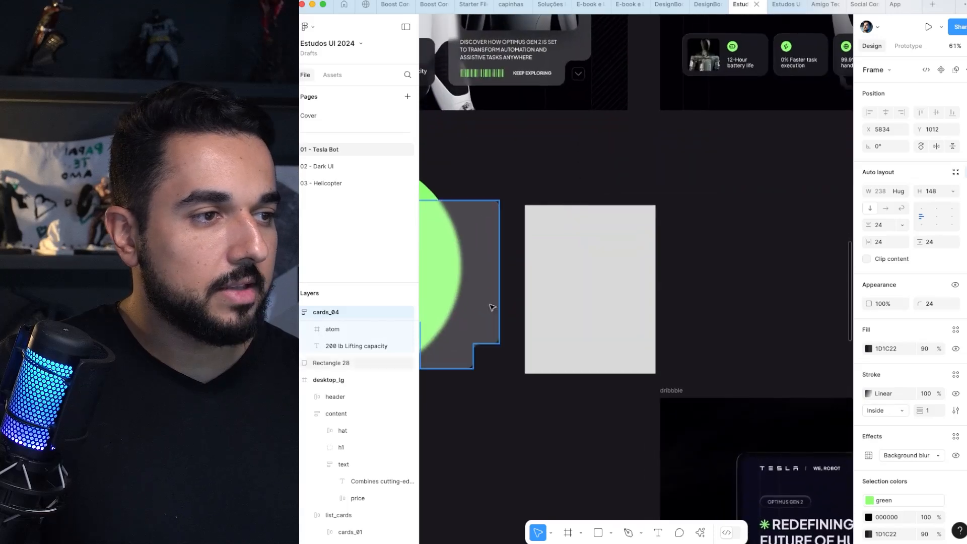
Step: Check the glass card's corner radius and give the plain grey rectangle beside it a corner radius of 24
left_click(612, 280)
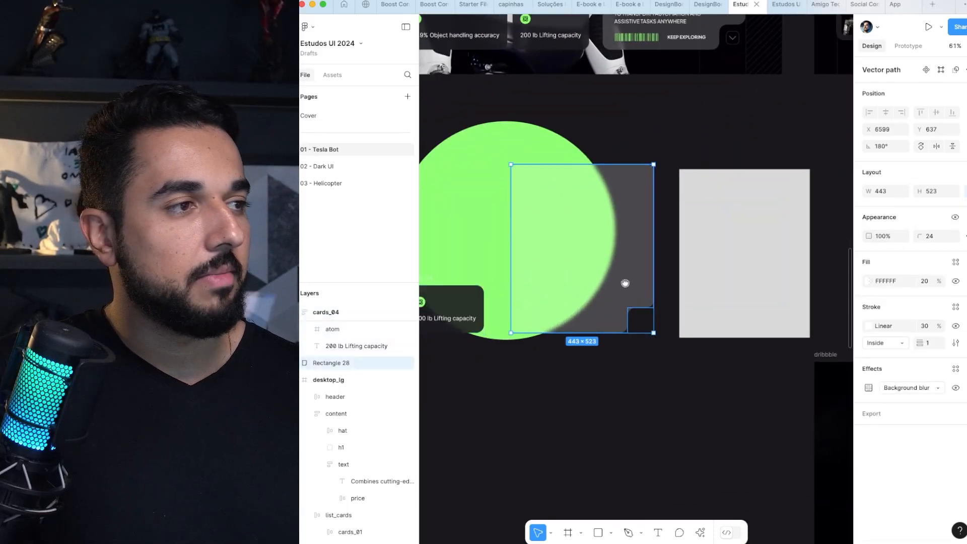
scroll(660, 252, "right", 2)
left_click(696, 222)
left_click(607, 199)
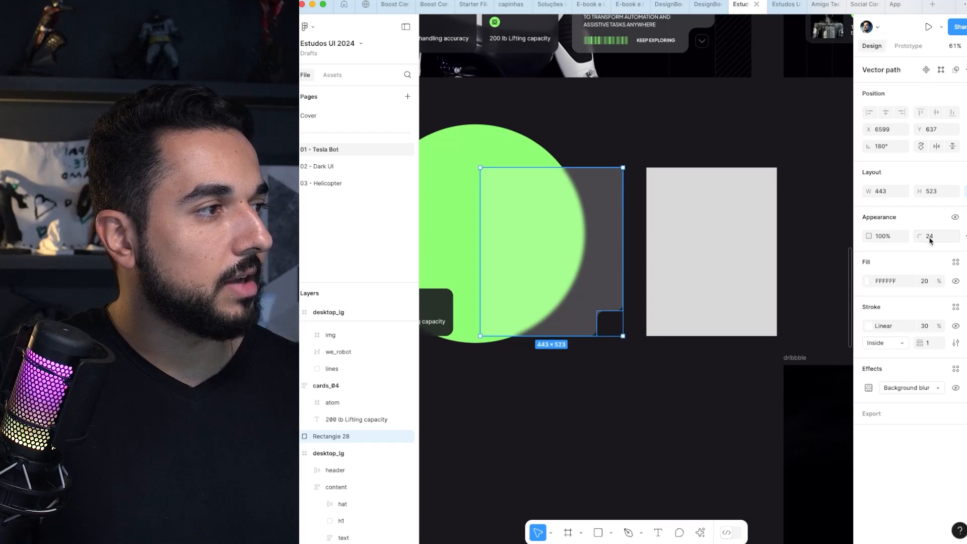
left_click(713, 205)
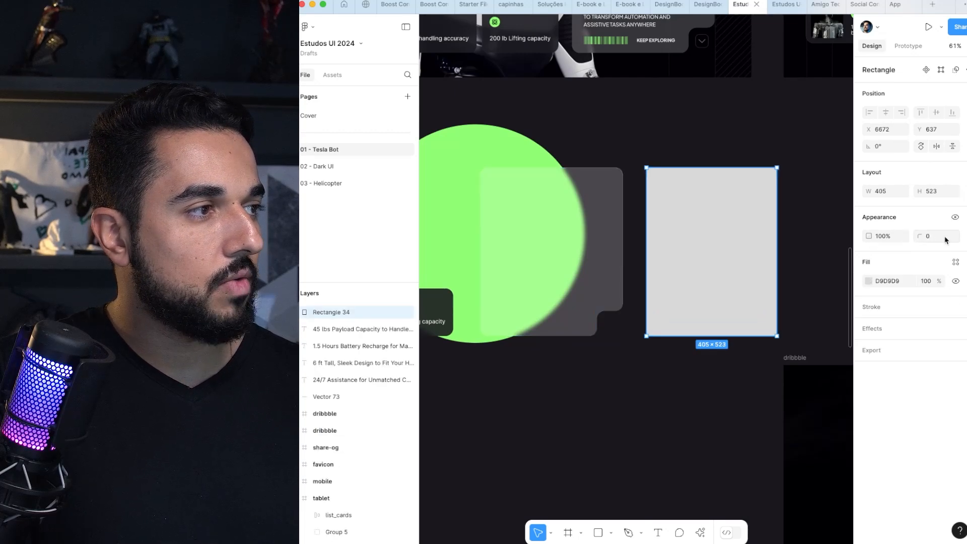
scroll(807, 307, "up", 5)
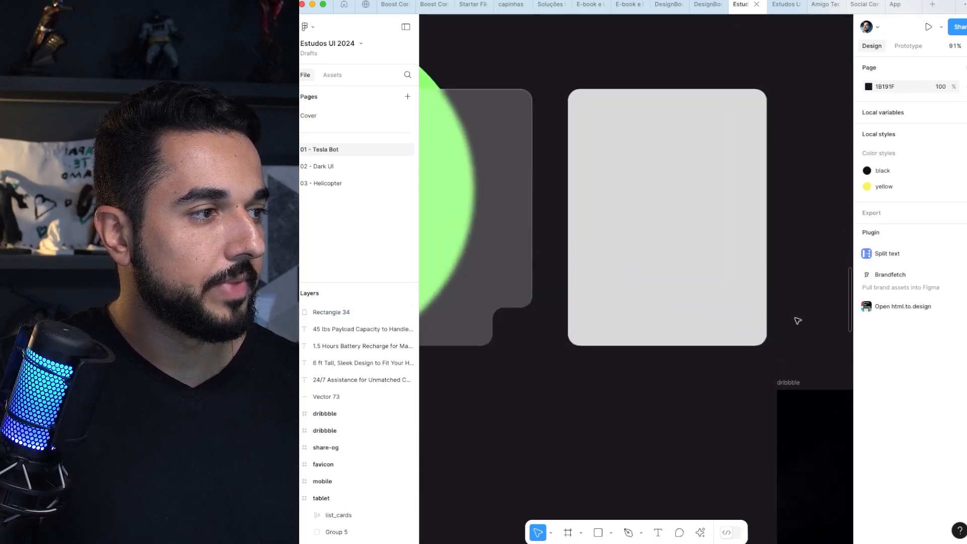
double_click(661, 341)
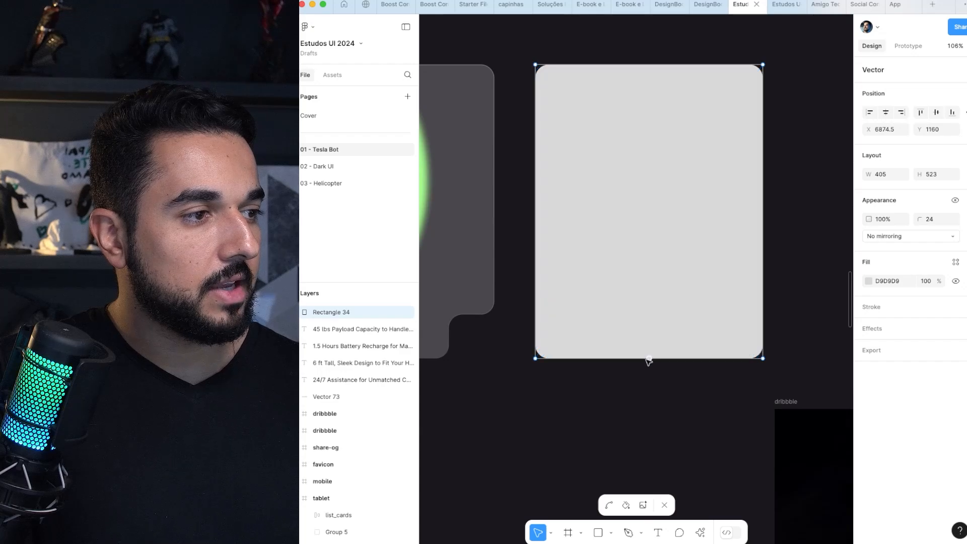
scroll(504, 317, "left", 3)
left_click(720, 355)
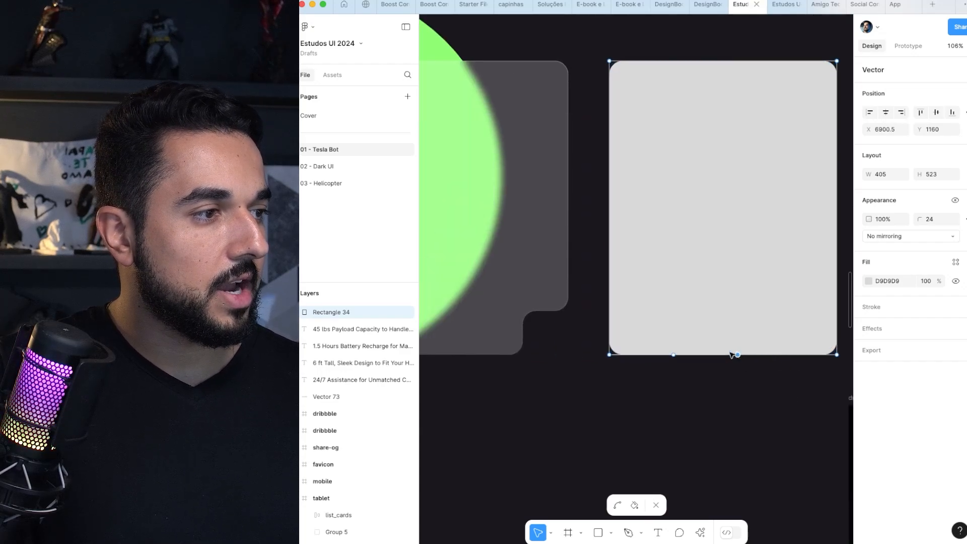
key("super+z")
left_click_drag(723, 356, 739, 356)
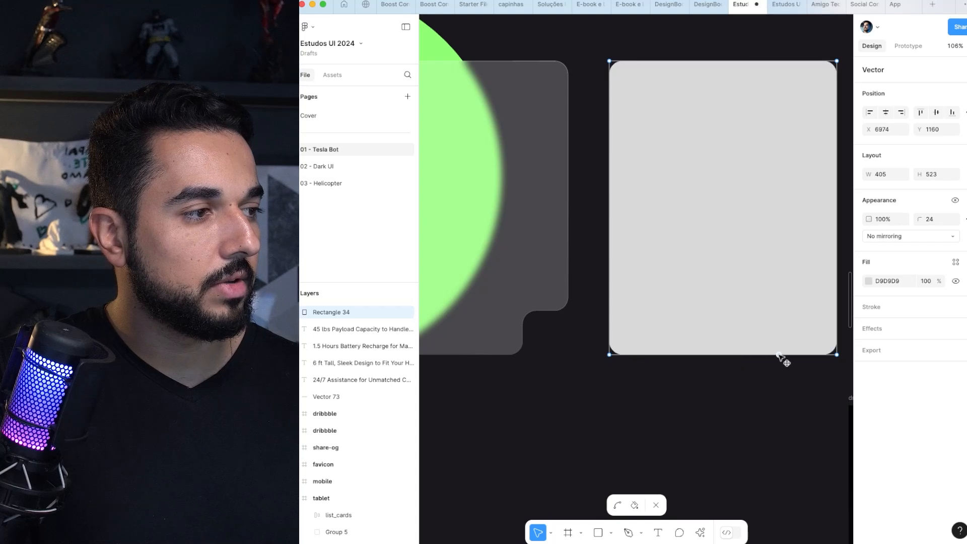
left_click(706, 231)
key("Escape")
key("Escape")
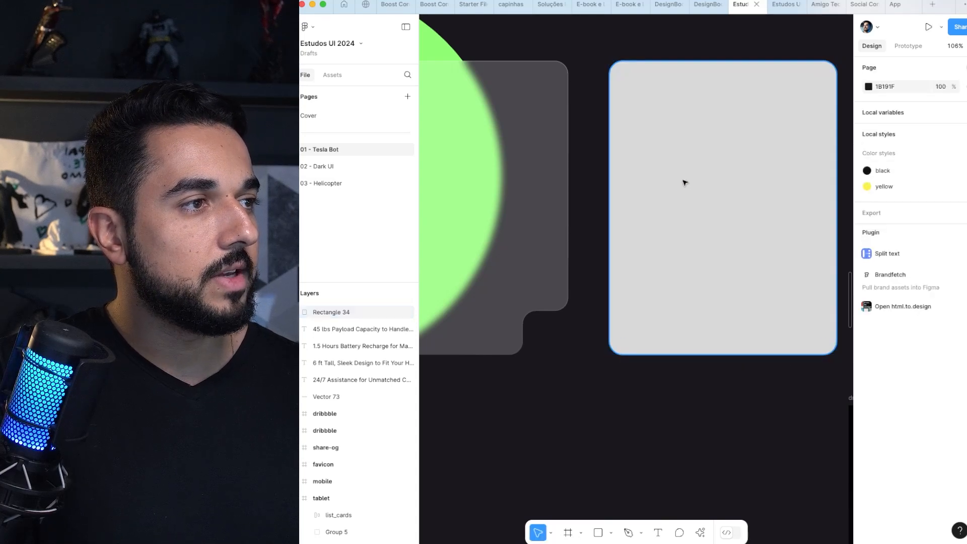
Step: Edit the grey rectangle's outline, adding a point at about X 6997 on its bottom edge and about Y 1079 on its right edge
left_click(681, 188)
double_click(685, 176)
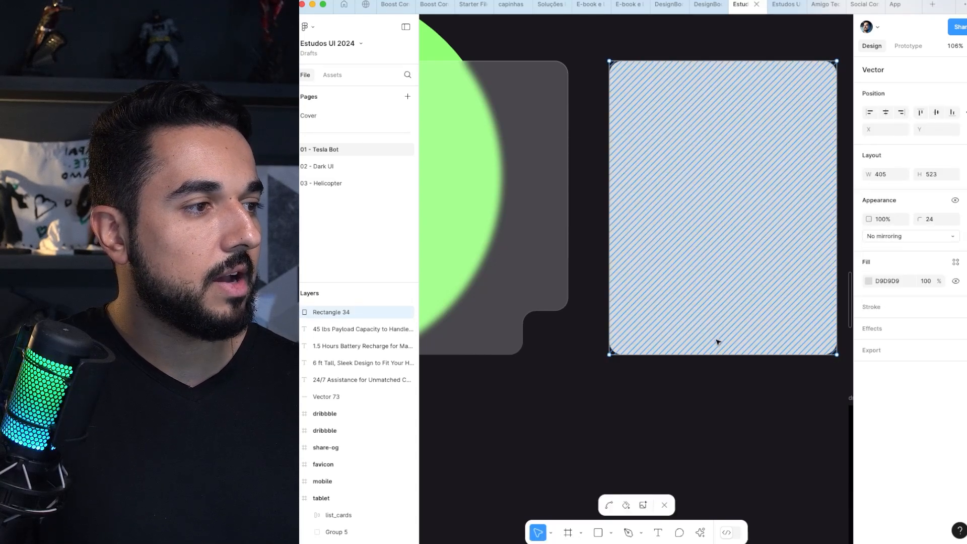
left_click(733, 355)
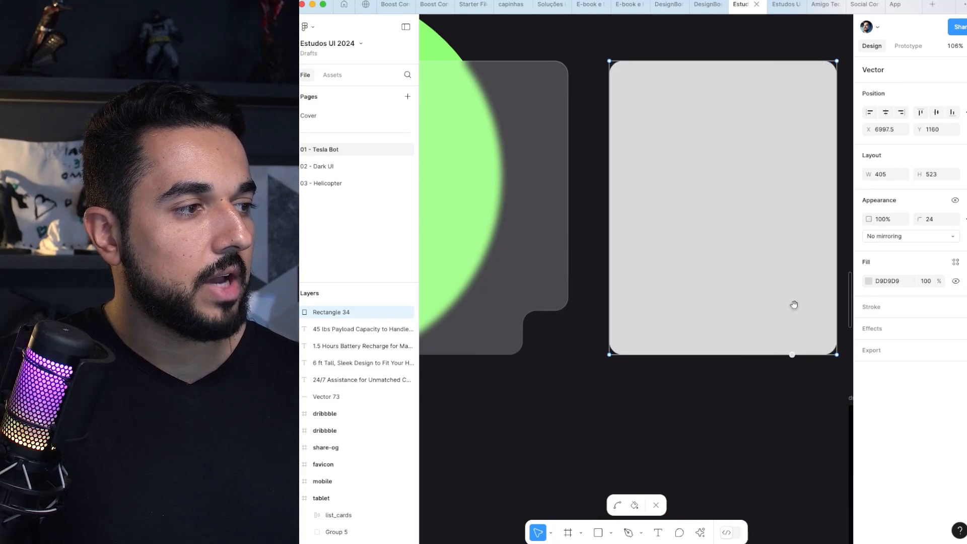
left_click_drag(794, 305, 668, 307)
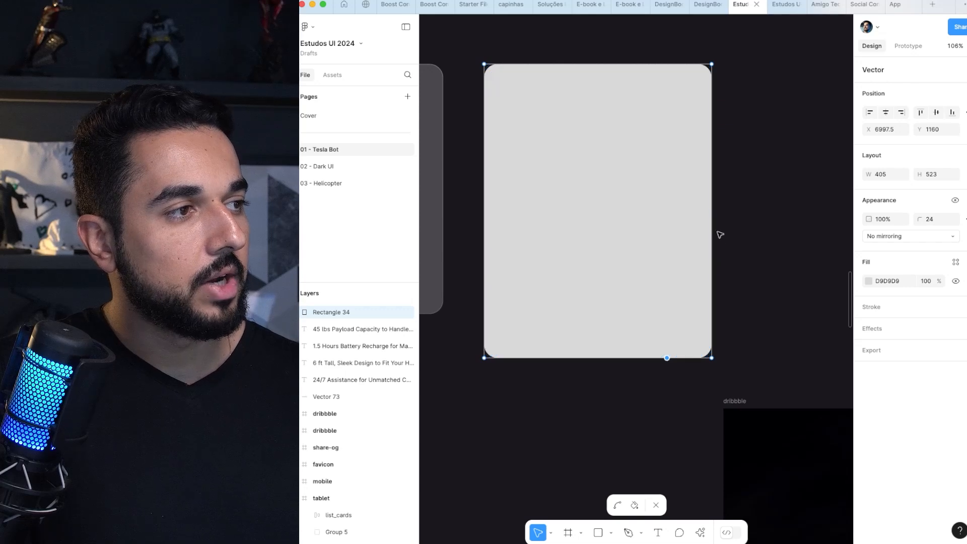
left_click_drag(713, 212, 716, 313)
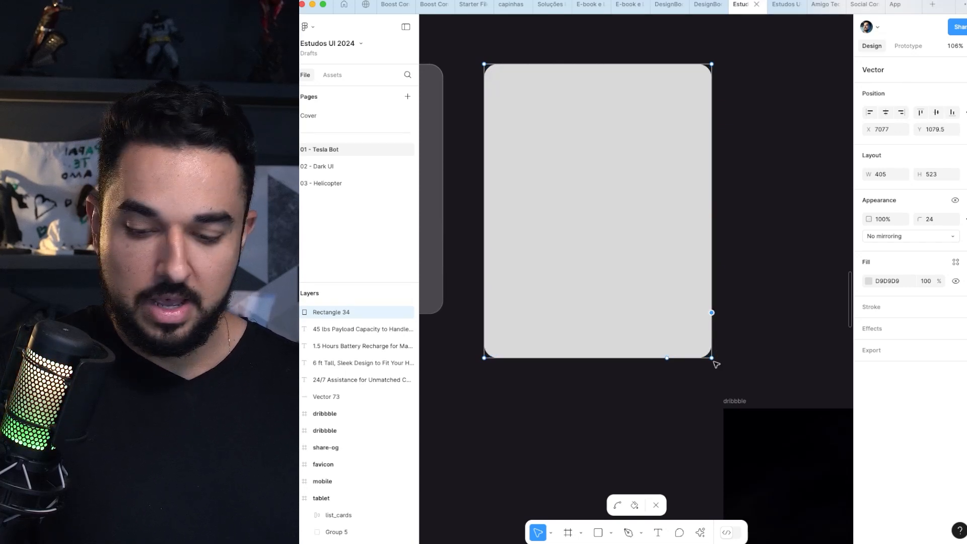
Step: Pull the grey rectangle's lower-right corner point inward to about X 6996, Y 1079, forming a rounded notch, and finish editing the shape
left_click_drag(714, 359, 657, 323)
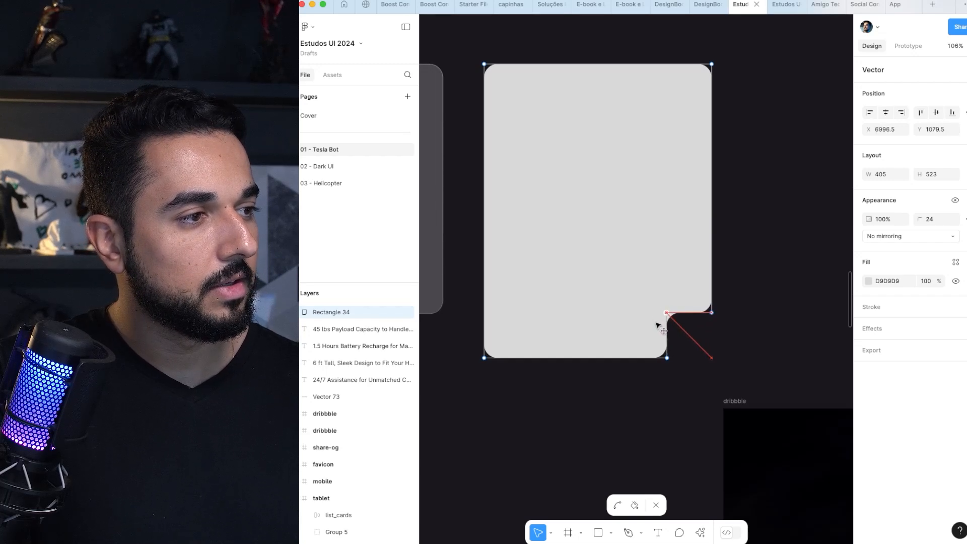
key("Escape")
key("Escape")
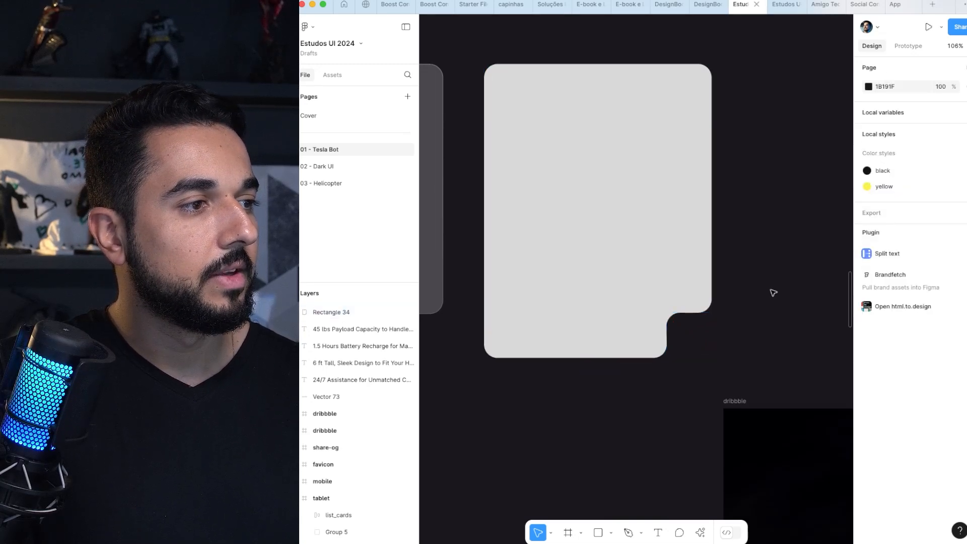
Step: Examine the notched corner of the Optimus Gen 2 video card and the down-arrow button sitting in it
scroll(772, 293, "down", 5)
scroll(744, 284, "up", 2)
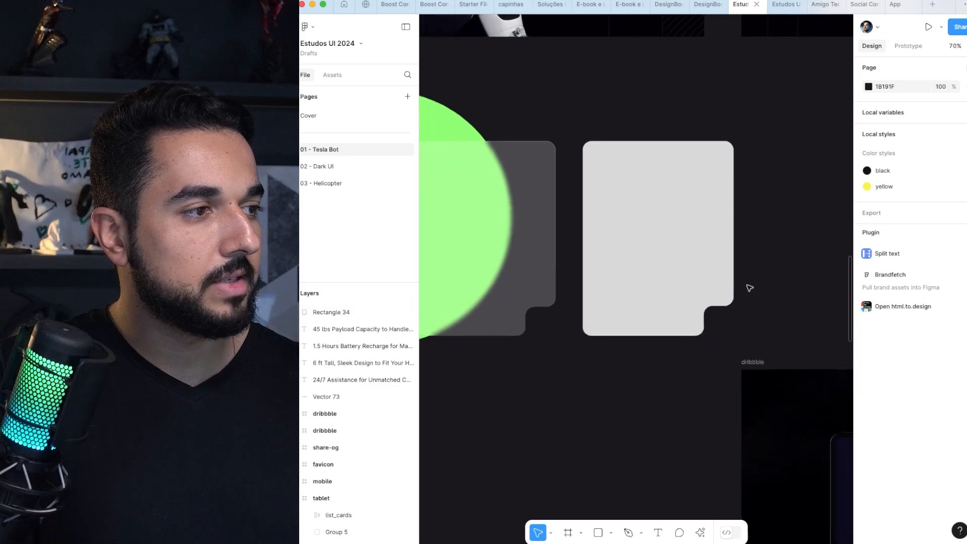
scroll(676, 242, "down", 3)
scroll(637, 346, "up", 2)
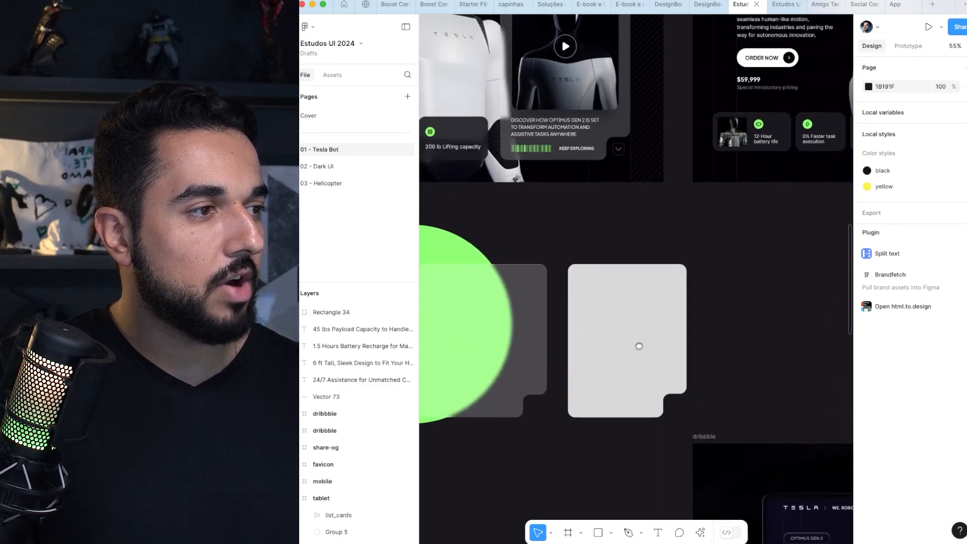
scroll(628, 225, "up", 3)
scroll(628, 225, "up", 10)
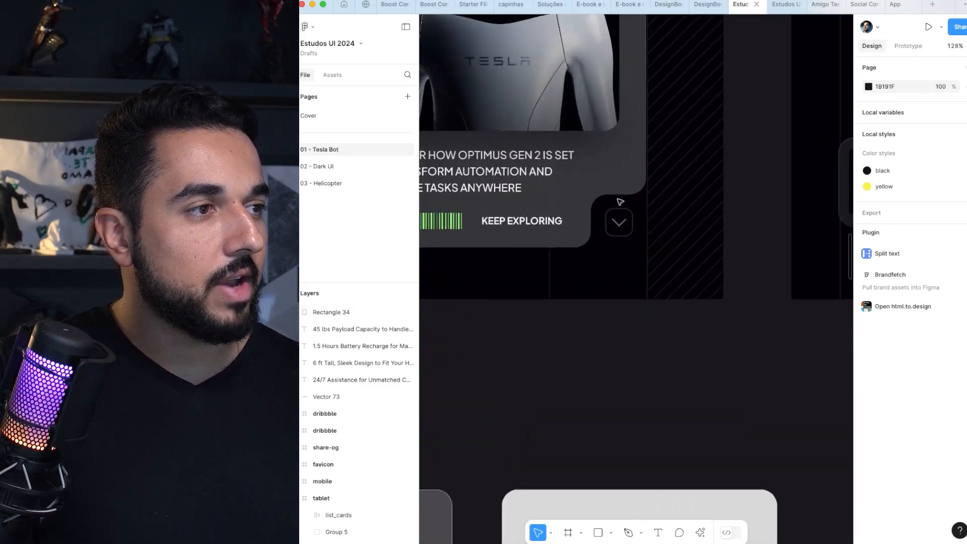
double_click(625, 223)
key("Escape")
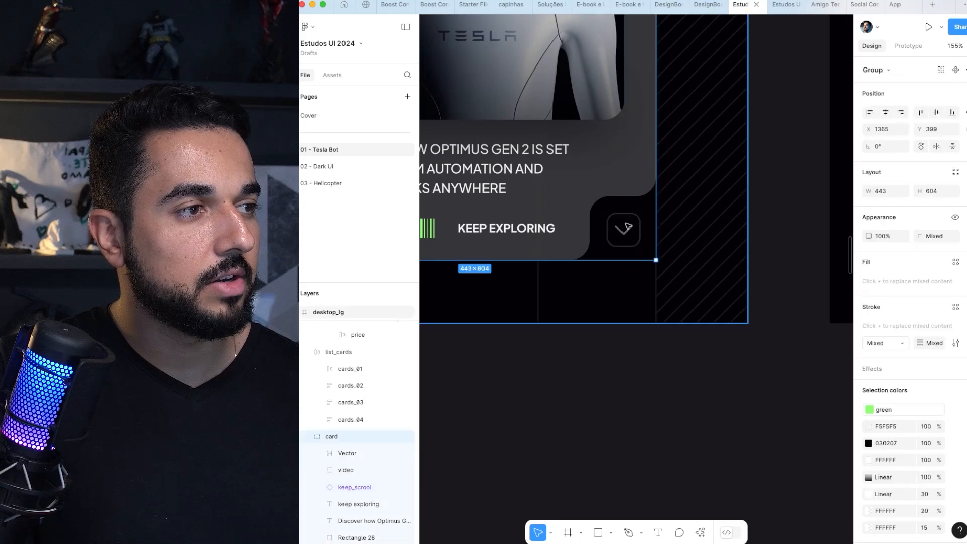
key("Escape")
Step: Move the "200 lb Lifting capacity" card off the green circle onto the empty canvas to its left, at about X 5176, Y 808
scroll(629, 226, "down", 9)
left_click_drag(485, 297, 682, 283)
left_click_drag(536, 330, 676, 255)
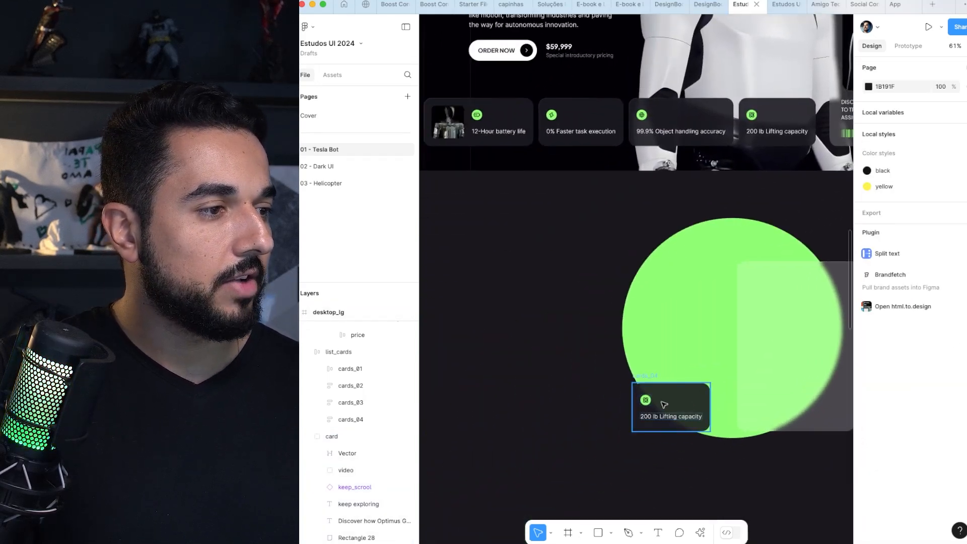
left_click(664, 402)
left_click_drag(666, 399, 541, 296)
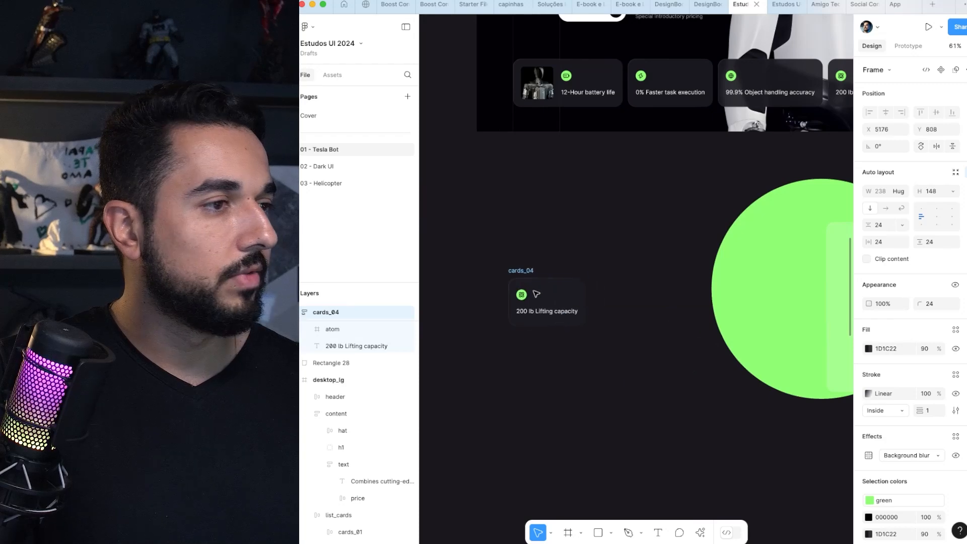
Step: Duplicate the "200 lb Lifting capacity" card on the empty canvas and ungroup the lower copy into its atom icon and text
scroll(546, 294, "up", 2)
left_click(572, 235)
left_click(524, 296)
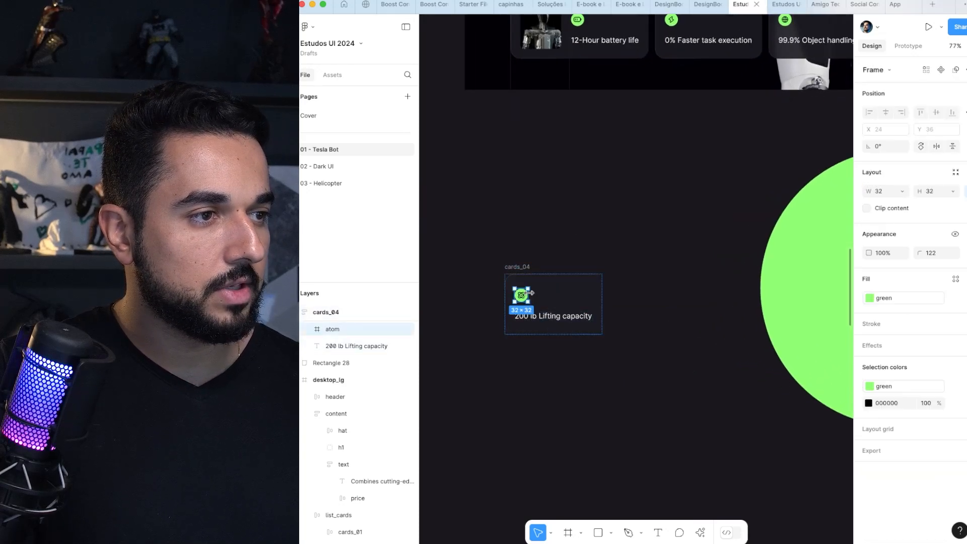
left_click(538, 264)
left_click_drag(526, 267, 557, 292)
key("shift+super+g")
scroll(587, 296, "up", 1)
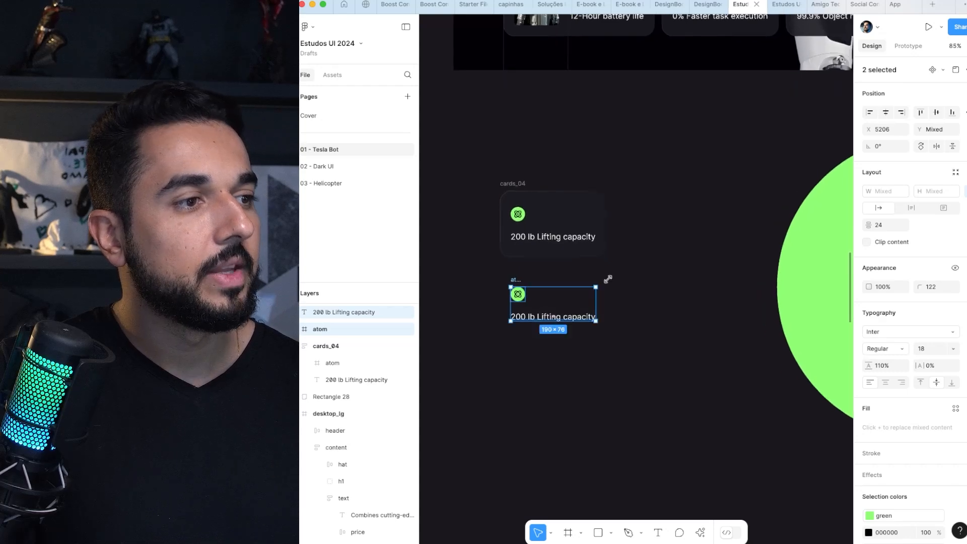
Step: Wrap the loose atom icon and "200 lb Lifting capacity" text in a vertical auto layout with a spacing of 24
left_click(568, 274)
left_click(518, 294)
left_click(554, 316, "shift")
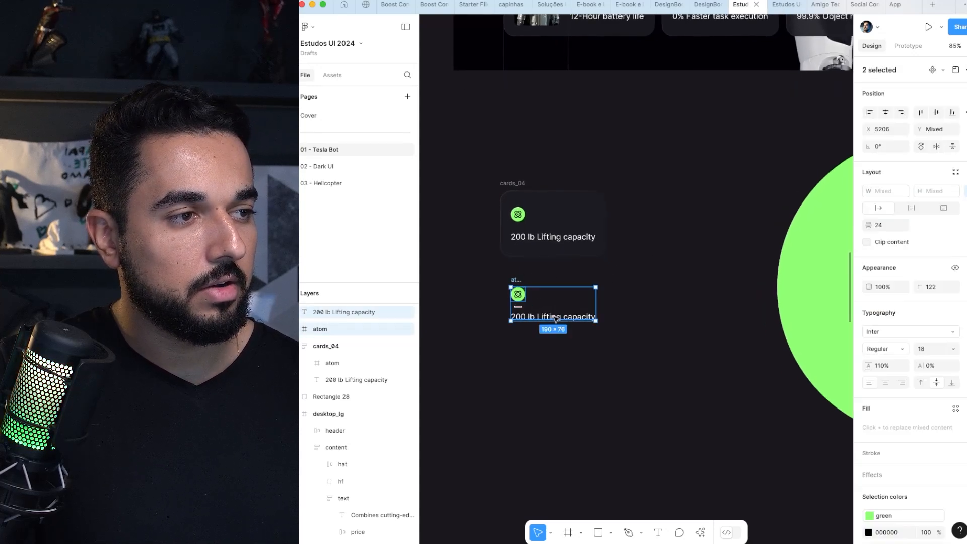
scroll(556, 318, "left", 1)
scroll(557, 318, "up", 1)
scroll(557, 318, "left", 2)
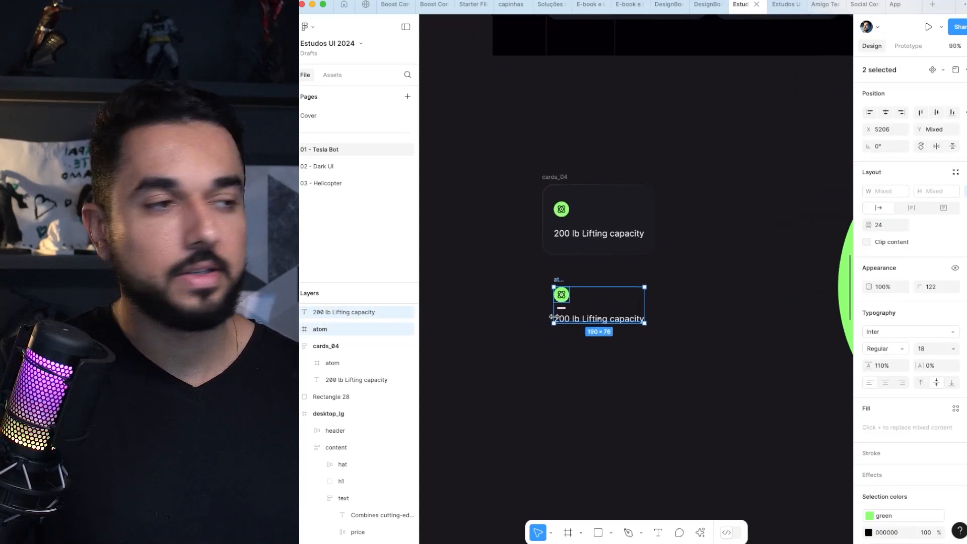
key("shift+a")
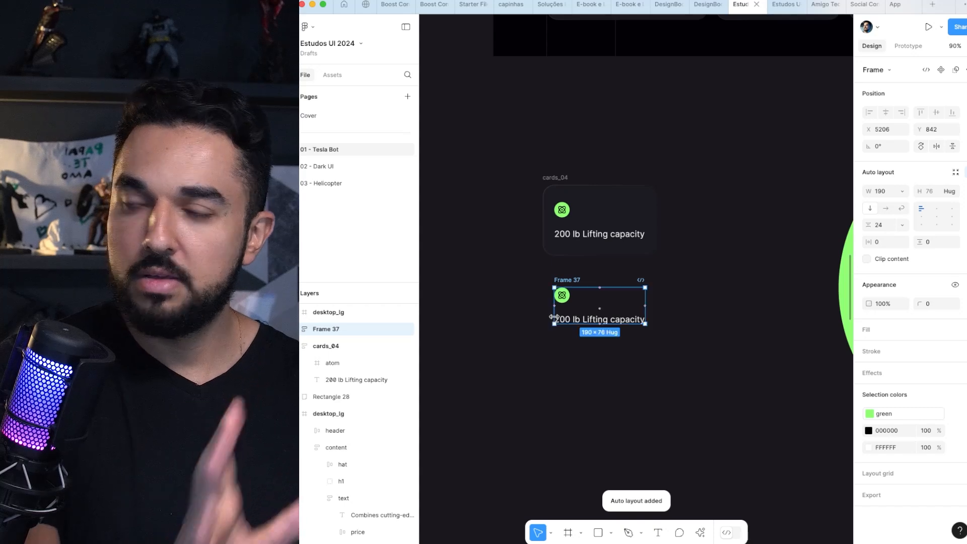
Step: Set the new lifting-capacity frame's horizontal and vertical padding to 24, matching the original card above it
left_click(567, 268)
scroll(559, 227, "down", 1)
left_click(579, 275)
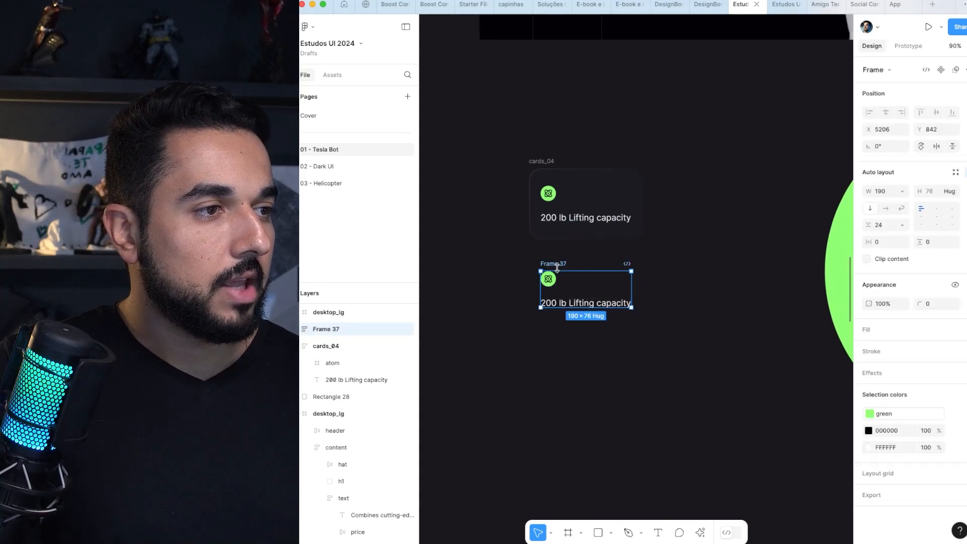
scroll(590, 270, "up", 2)
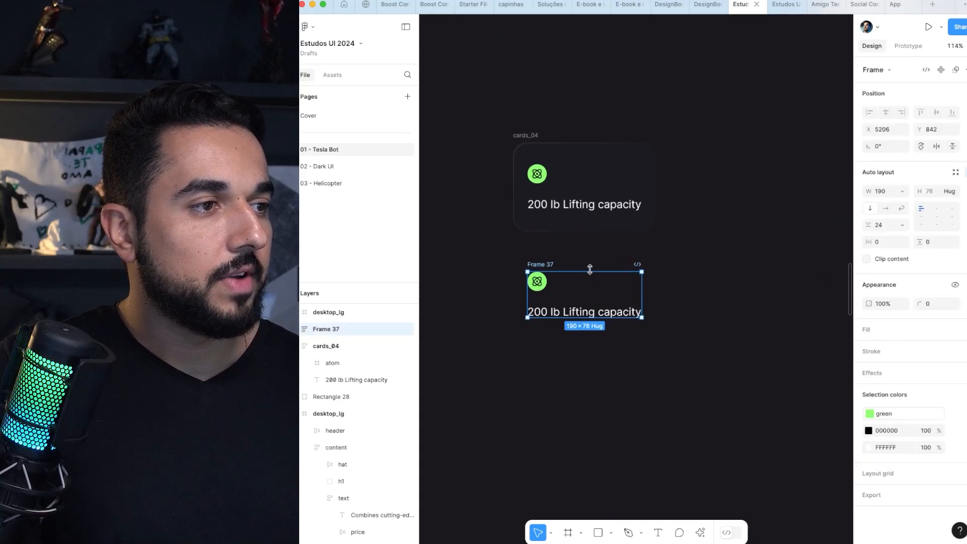
left_click(531, 137)
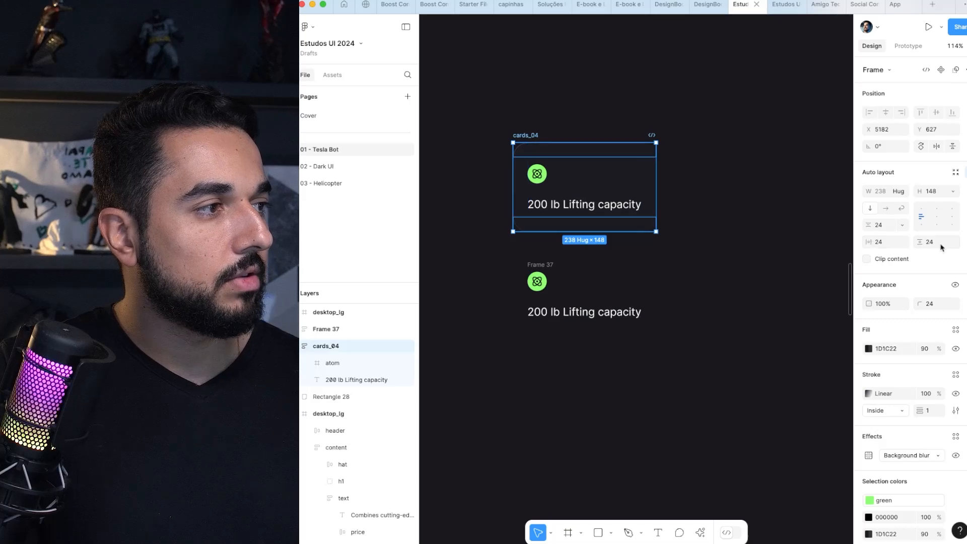
left_click(550, 264)
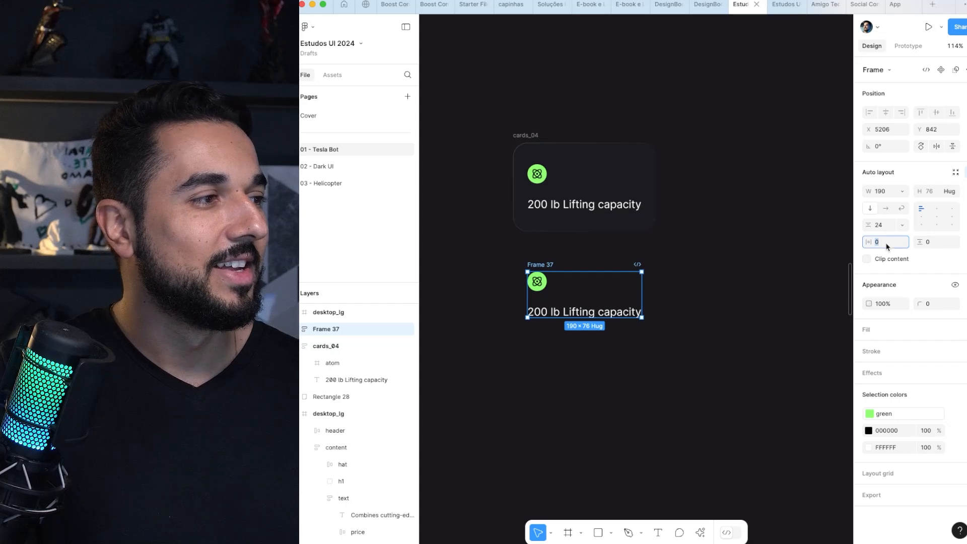
type("24")
key("Tab")
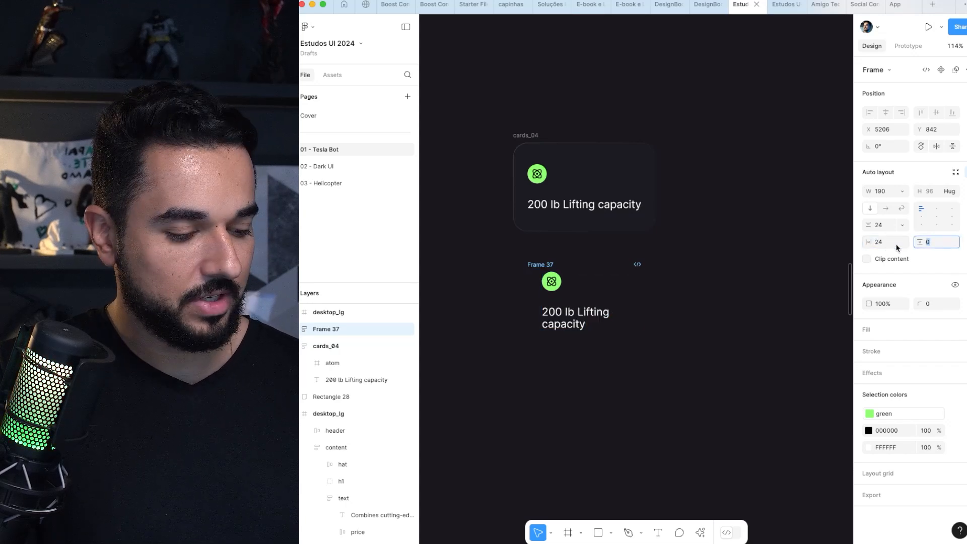
type("24")
key("Return")
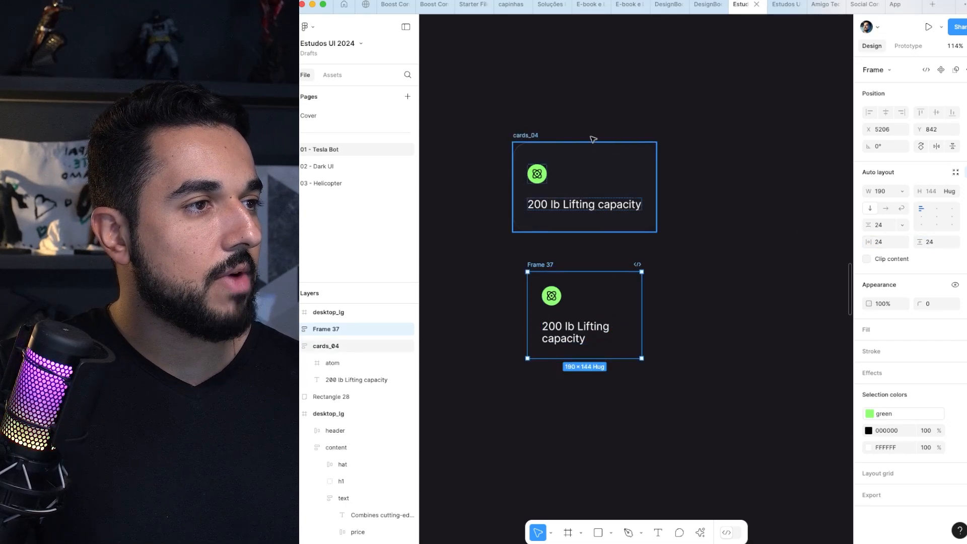
Step: Give the new lifting-capacity frame the original card's fill, 1D1C22 at 90%, and add a Background blur effect
left_click(590, 170)
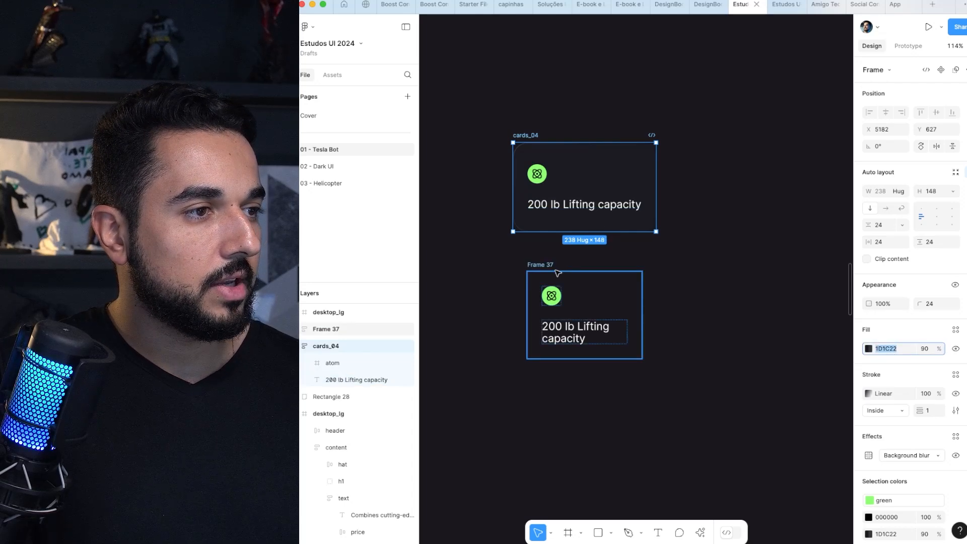
left_click(615, 305)
left_click(885, 330)
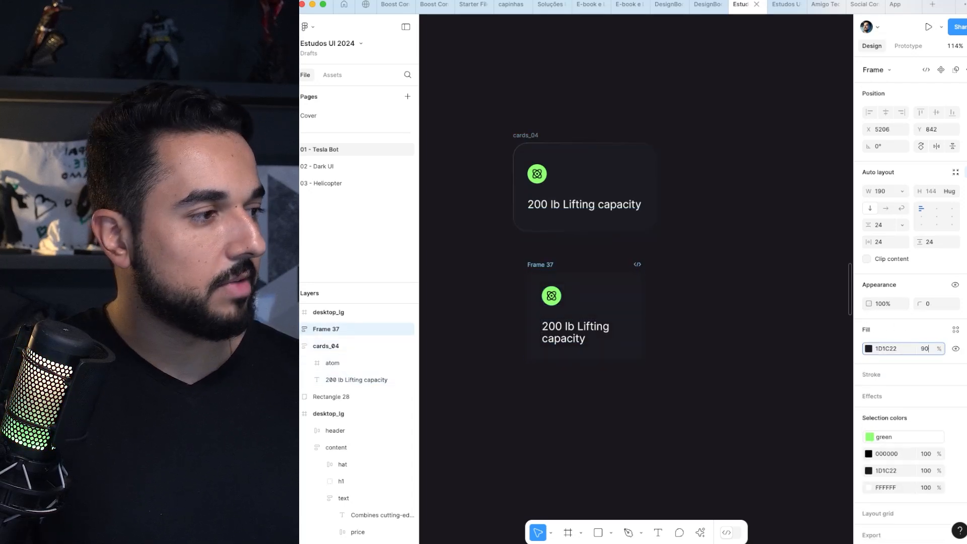
scroll(910, 474, "down", 1)
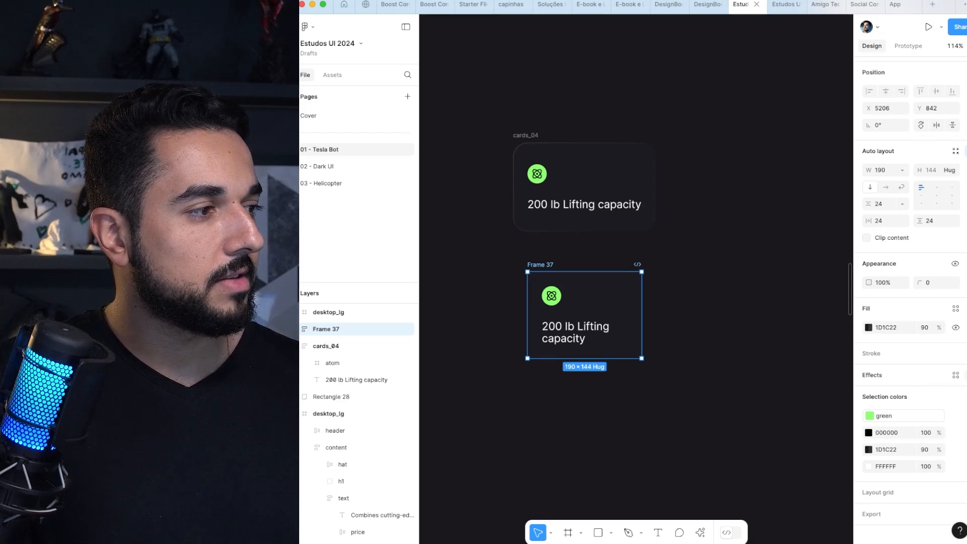
left_click(956, 375)
left_click(938, 394)
left_click(907, 420)
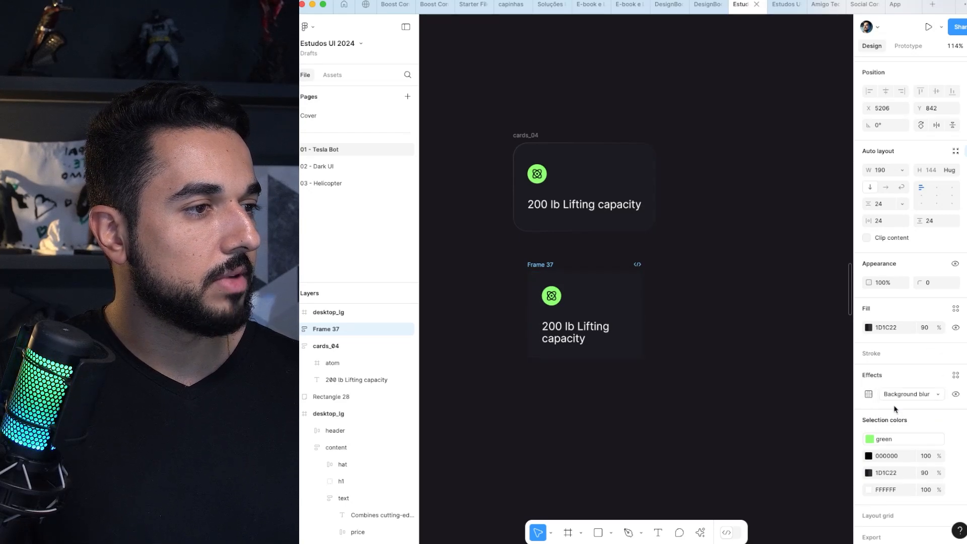
Step: Delete the rebuilt "200 lb Lifting capacity" frame, keeping the original card above it
left_click(726, 270)
left_click_drag(642, 305, 642, 285)
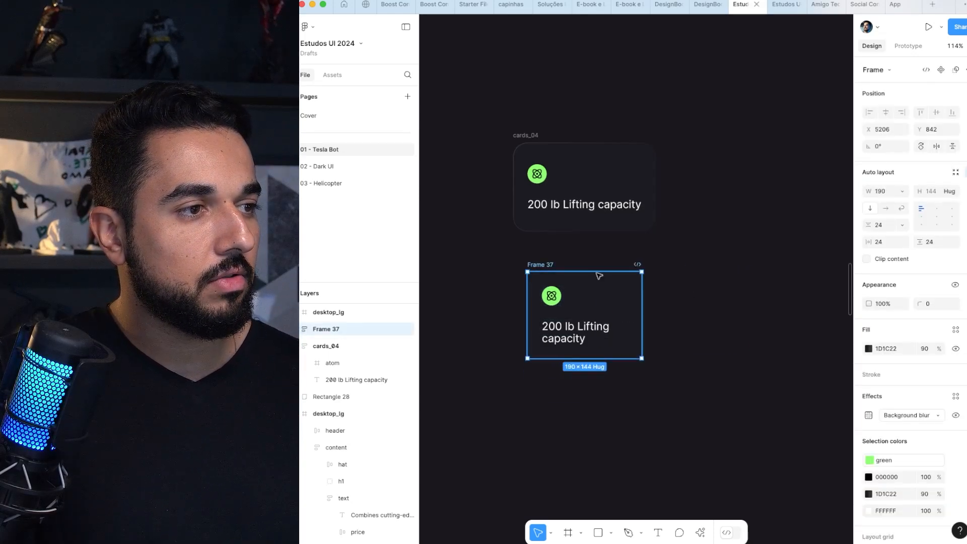
left_click(551, 251)
left_click_drag(551, 263, 571, 260)
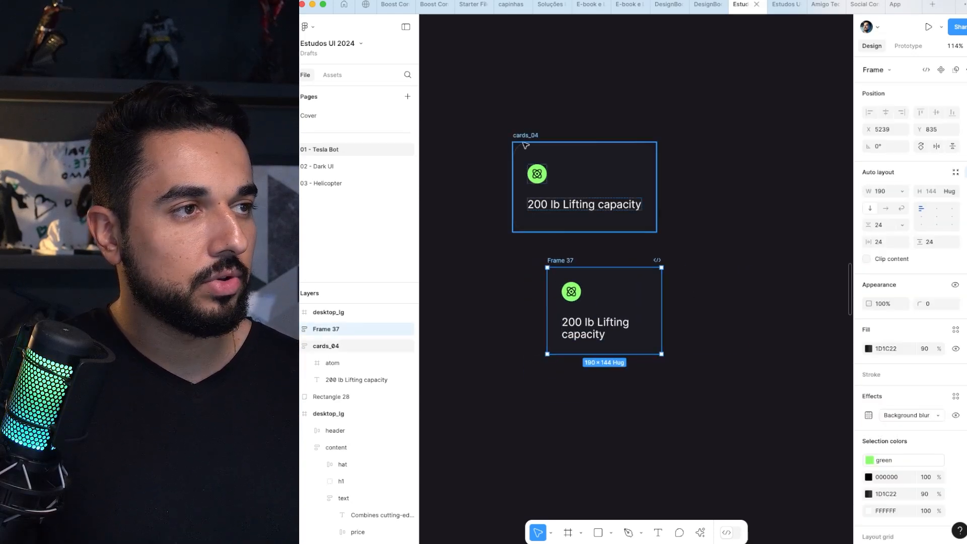
key("BackSpace")
Step: Copy the hero's "12-Hour battery life" card to about X 5133, Y 418, and move the loose "200 lb" card to about X 5572, Y 476
scroll(553, 268, "down", 4)
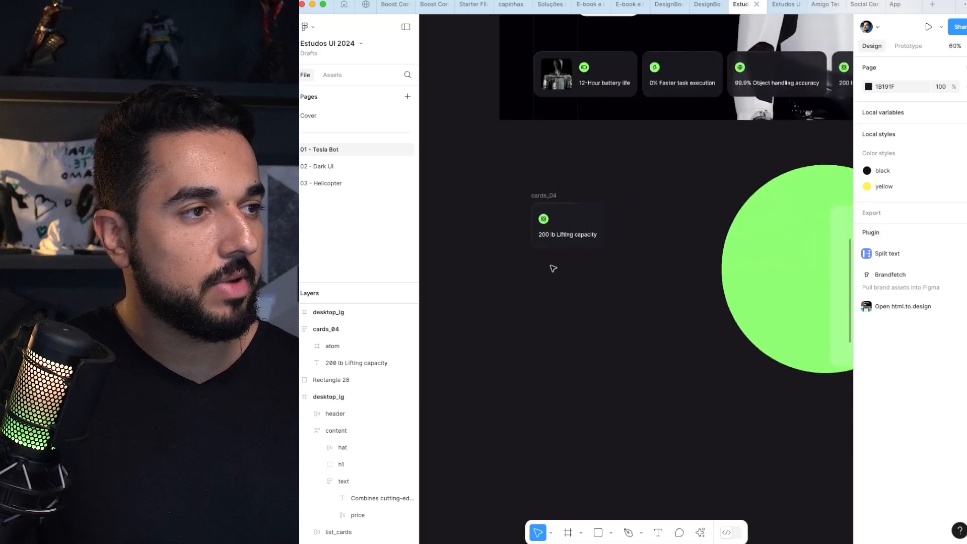
scroll(554, 268, "down", 1)
left_click_drag(581, 153, 548, 213)
double_click(550, 146)
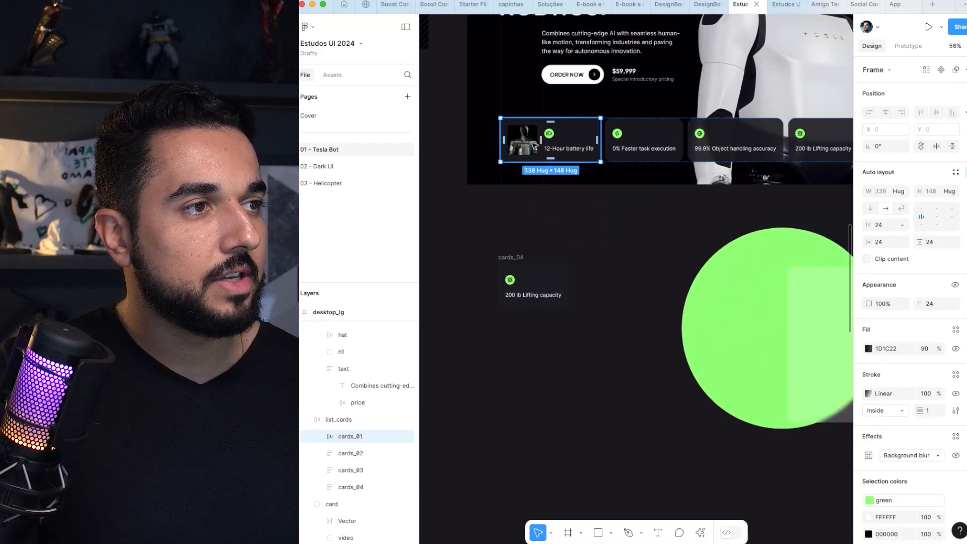
left_click_drag(535, 145, 519, 231)
scroll(506, 258, "up", 3)
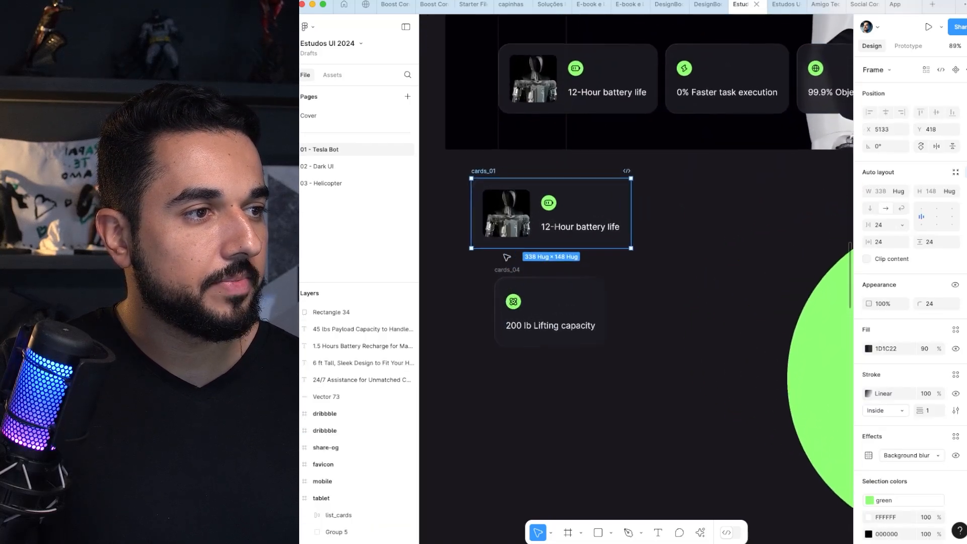
left_click_drag(509, 302, 688, 236)
scroll(504, 201, "up", 2)
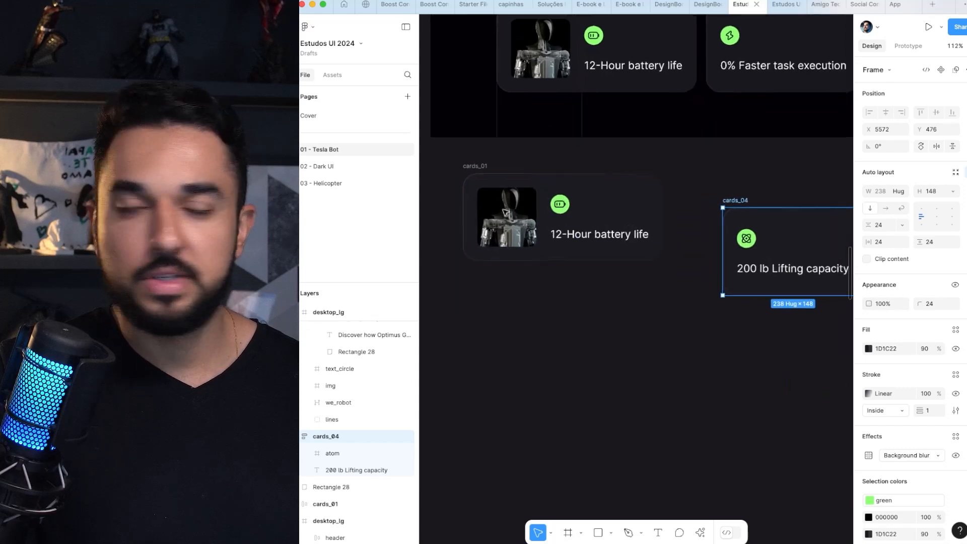
Step: Duplicate the loose "12-Hour battery life" card below itself and ungroup the copy and its inner text frame into separate elements
scroll(505, 212, "up", 3)
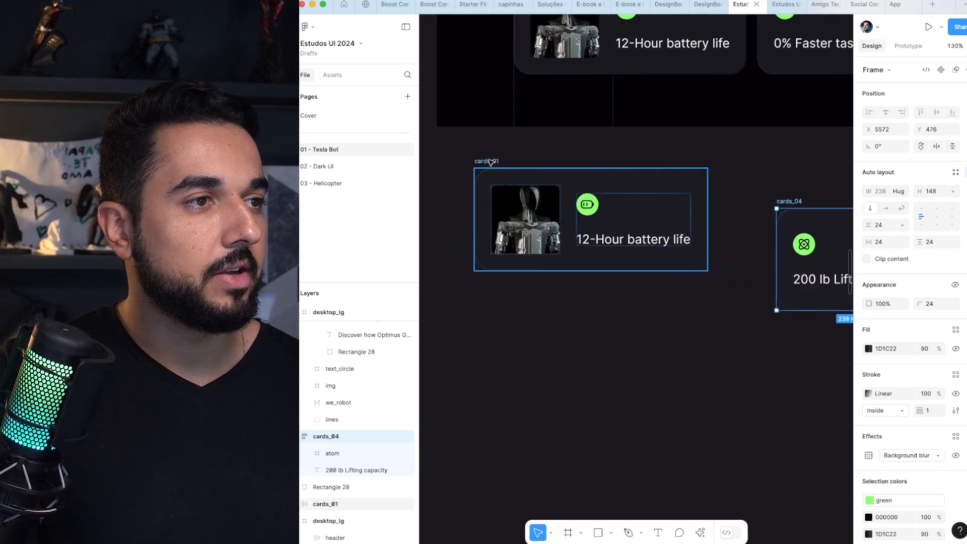
left_click_drag(492, 162, 522, 238)
key("super+shift+g")
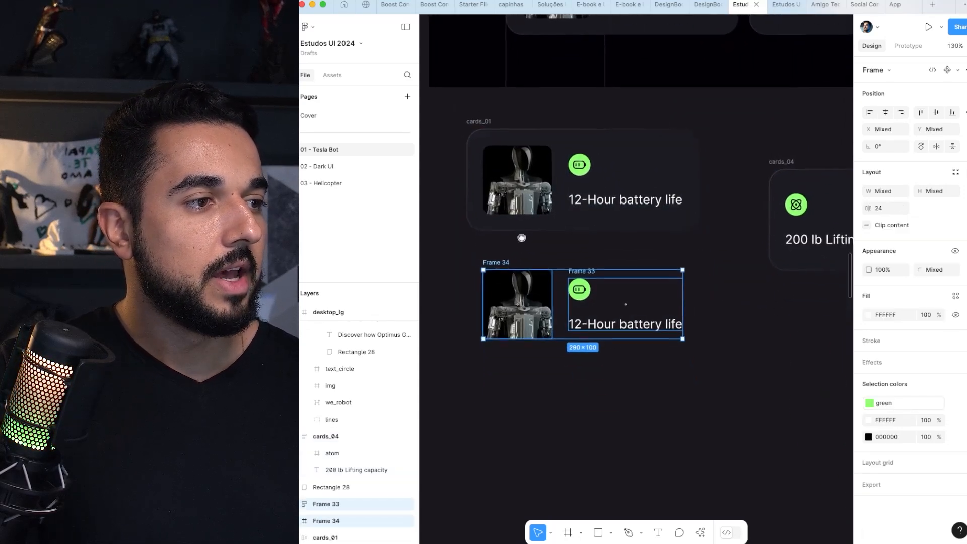
left_click(522, 254)
left_click(577, 270)
key("super+shift+g")
left_click_drag(569, 257, 563, 222)
left_click(564, 223)
left_click(508, 275)
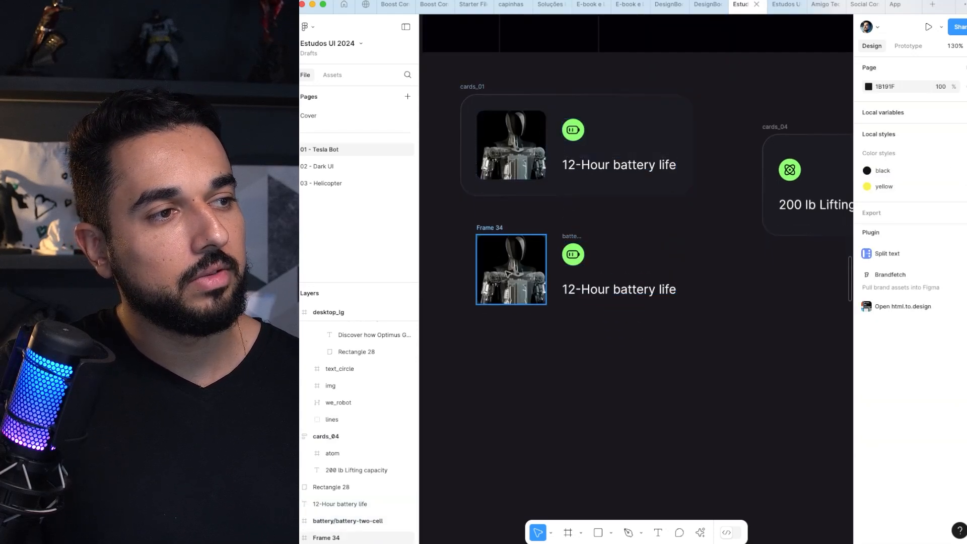
Step: Wrap the loose battery icon and "12-Hour battery life" text in a vertical auto layout with a spacing of 24
left_click(497, 229)
left_click(579, 235)
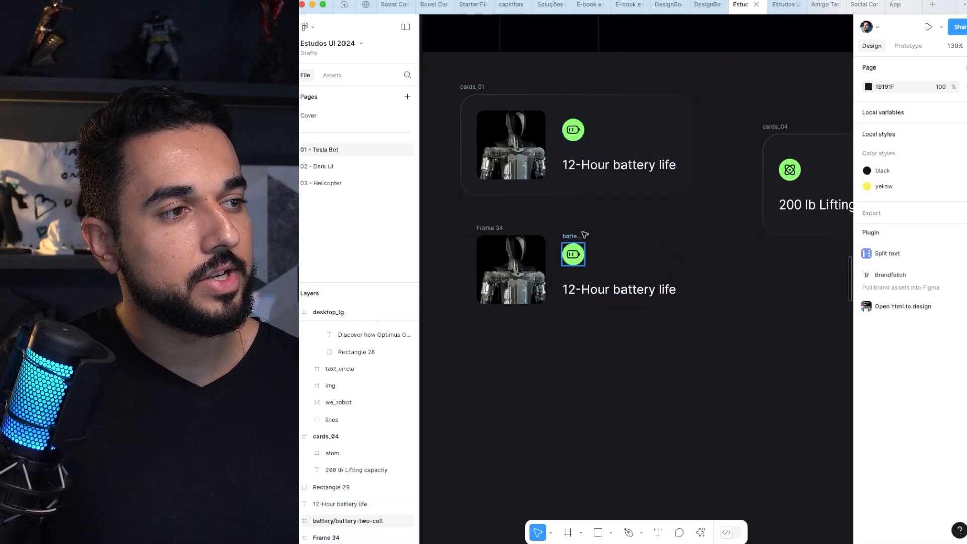
left_click(573, 254)
left_click(610, 289, "shift")
scroll(611, 288, "left", 2)
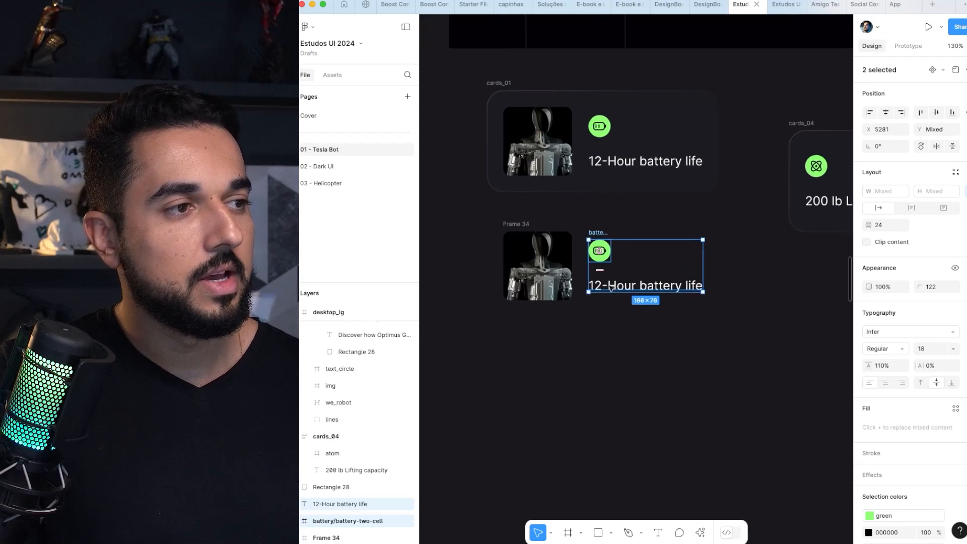
key("shift+a")
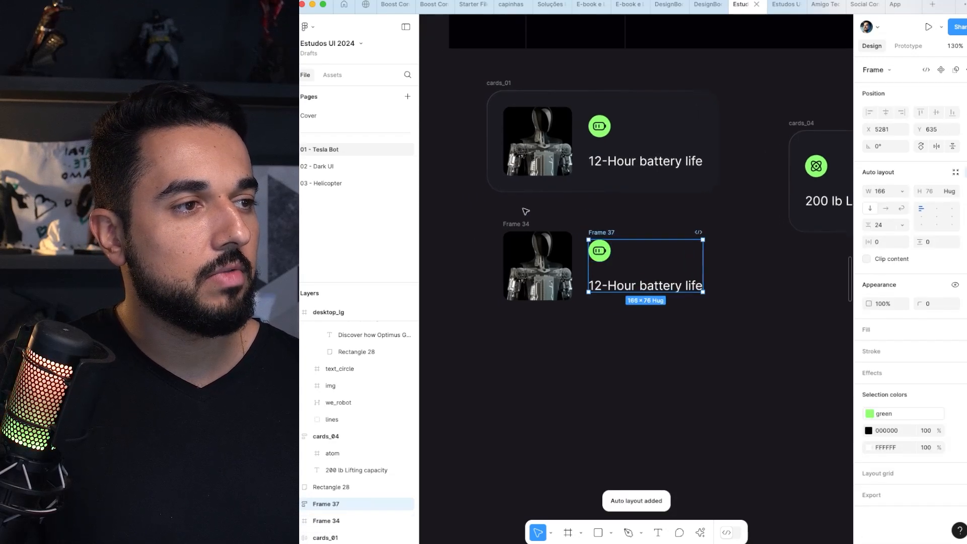
Step: Combine the robot image and the battery text frame in a horizontal auto layout with 24 spacing, aligned to the left centre
left_click(522, 223, "shift")
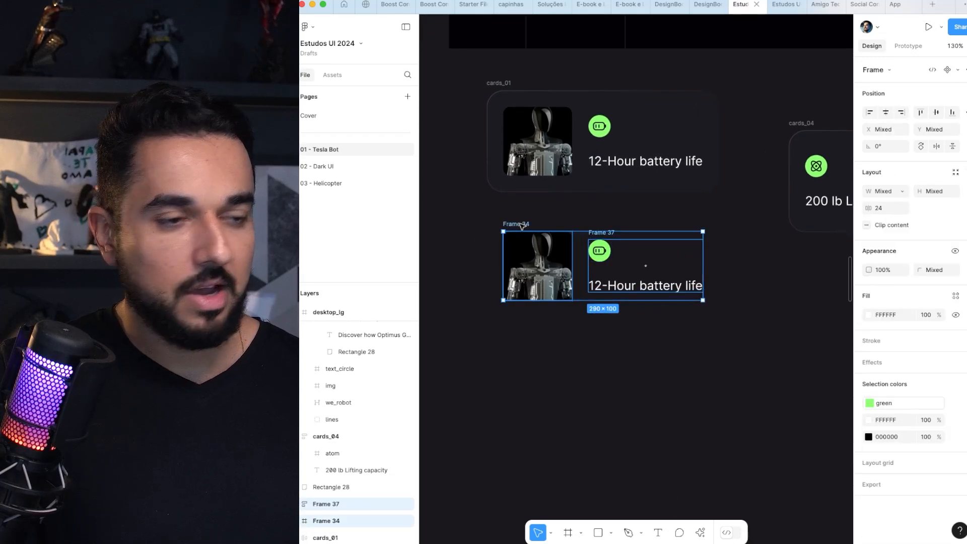
key("shift+a")
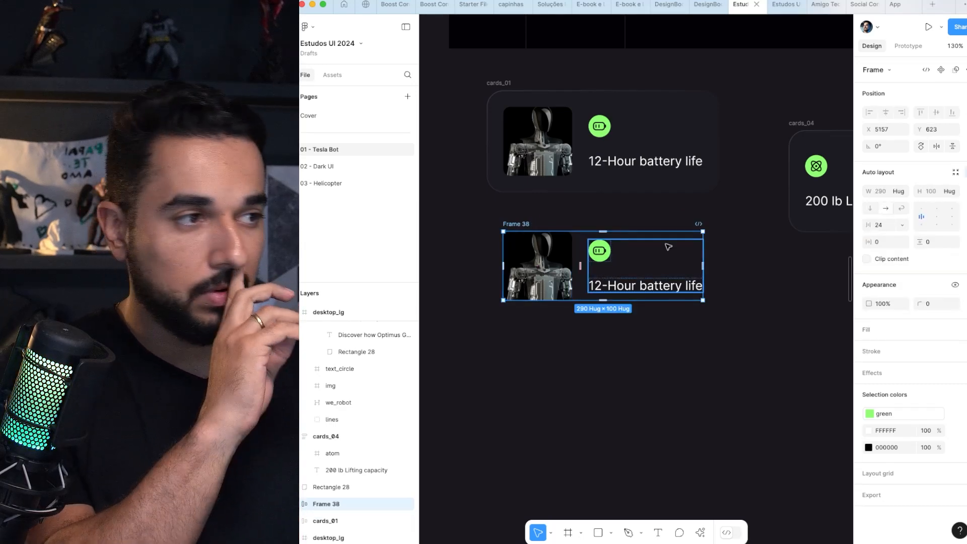
left_click(922, 209)
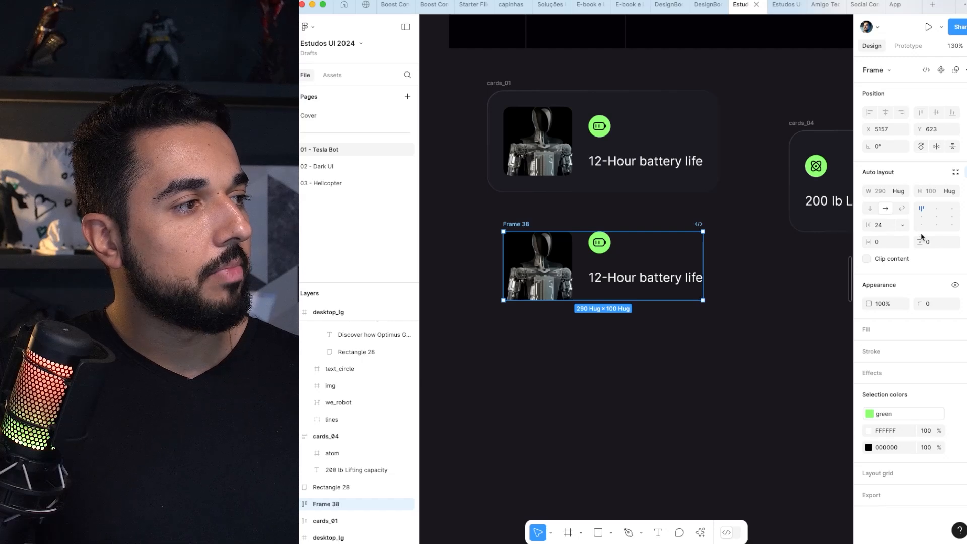
left_click(922, 217)
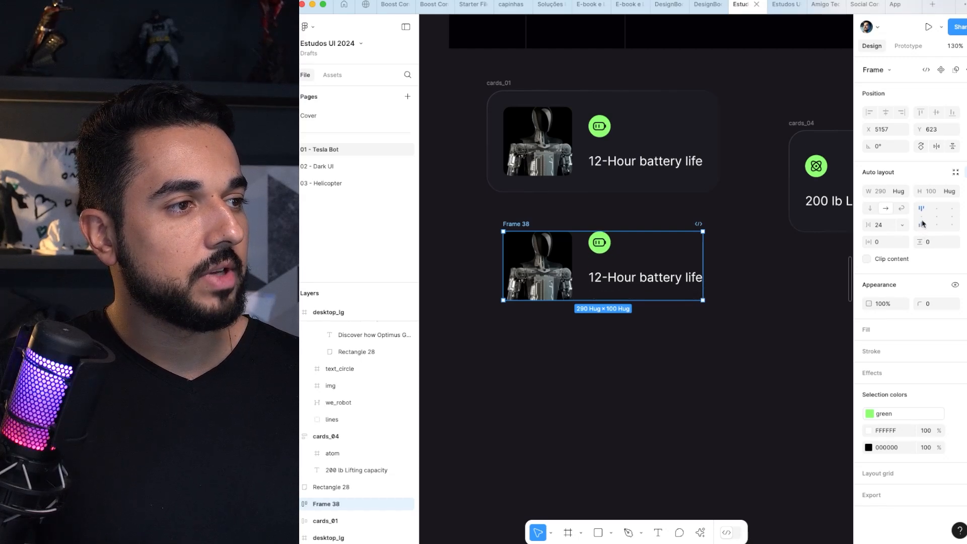
left_click(922, 224)
left_click(923, 218)
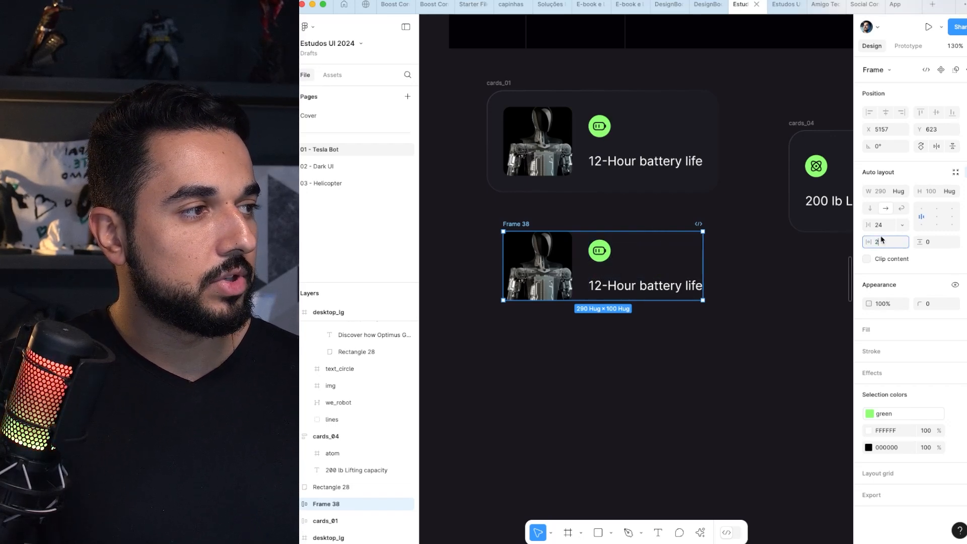
Step: Set the rebuilt battery card's horizontal and vertical padding to 24 and its corner radius to 24
key("Tab")
type("24")
key("Tab")
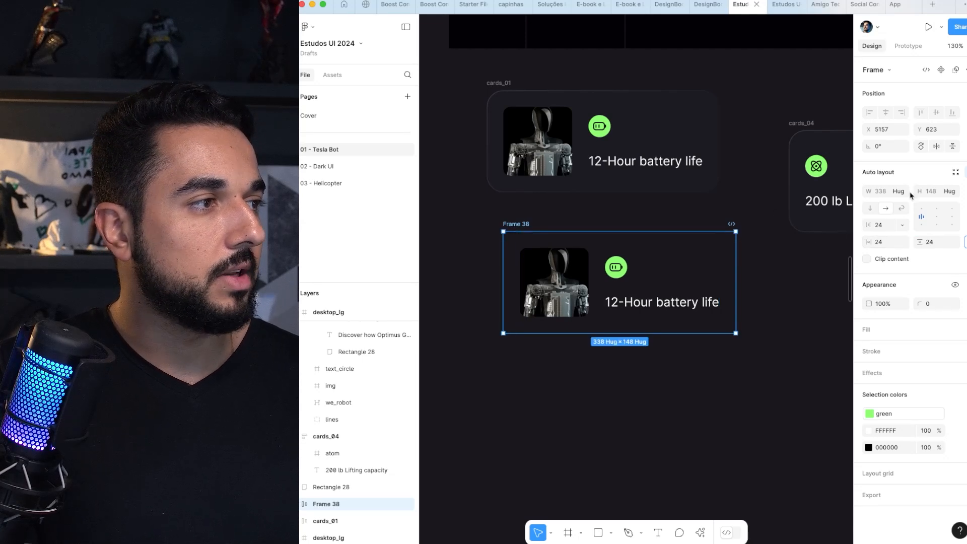
left_click(813, 140)
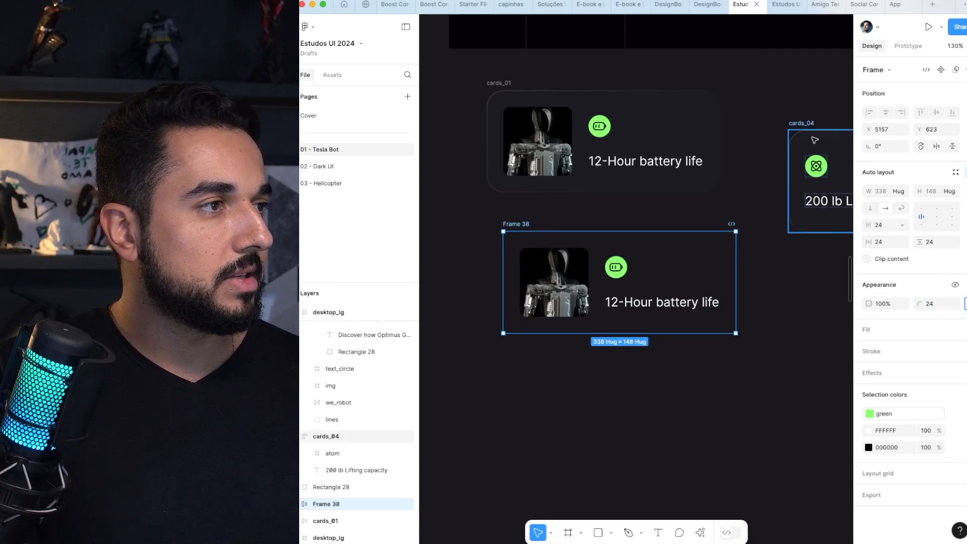
left_click(530, 236)
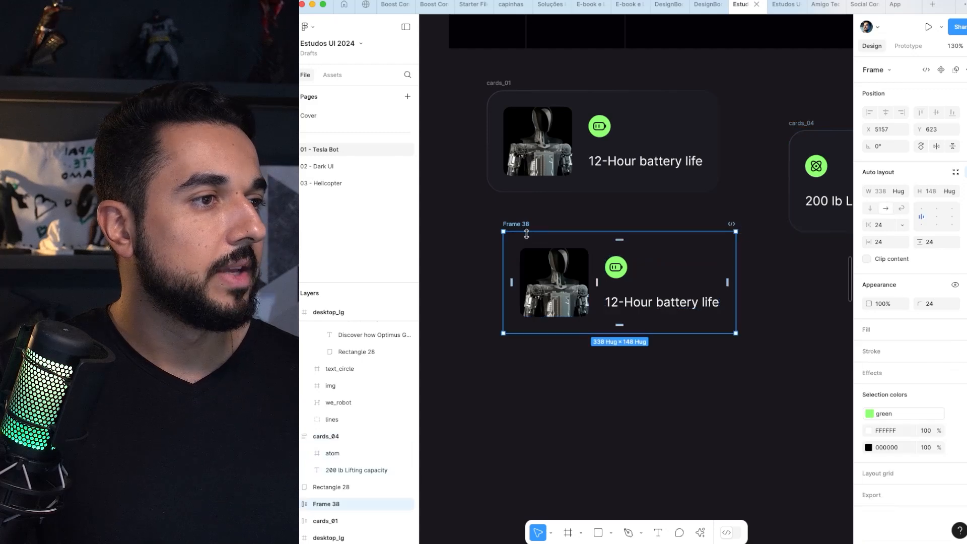
Step: Fill the rebuilt battery card with a solid grey, 5E5C62, so it stands out from the dark page
key("i")
left_click(749, 147)
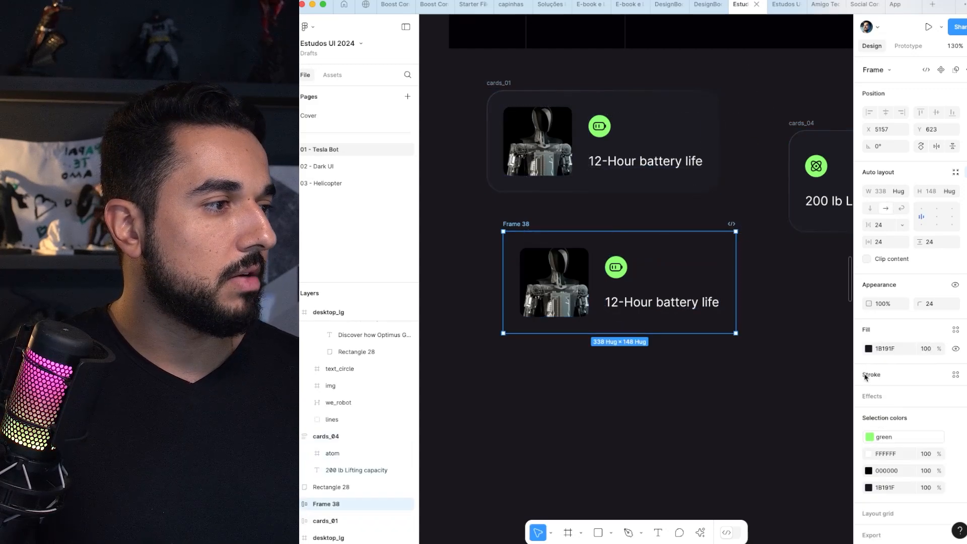
left_click(869, 352)
left_click_drag(751, 398, 736, 373)
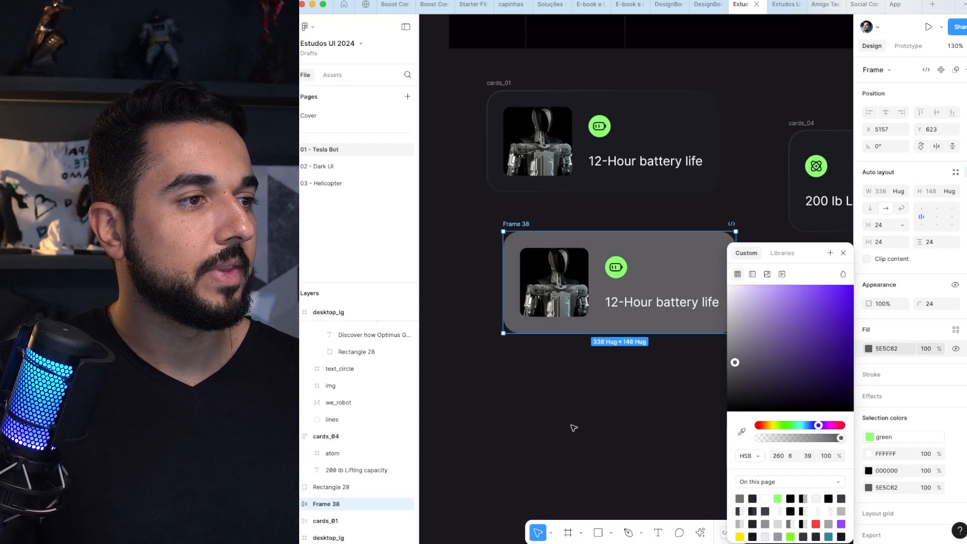
left_click(581, 410)
left_click_drag(605, 370, 516, 391)
scroll(514, 389, "down", 3)
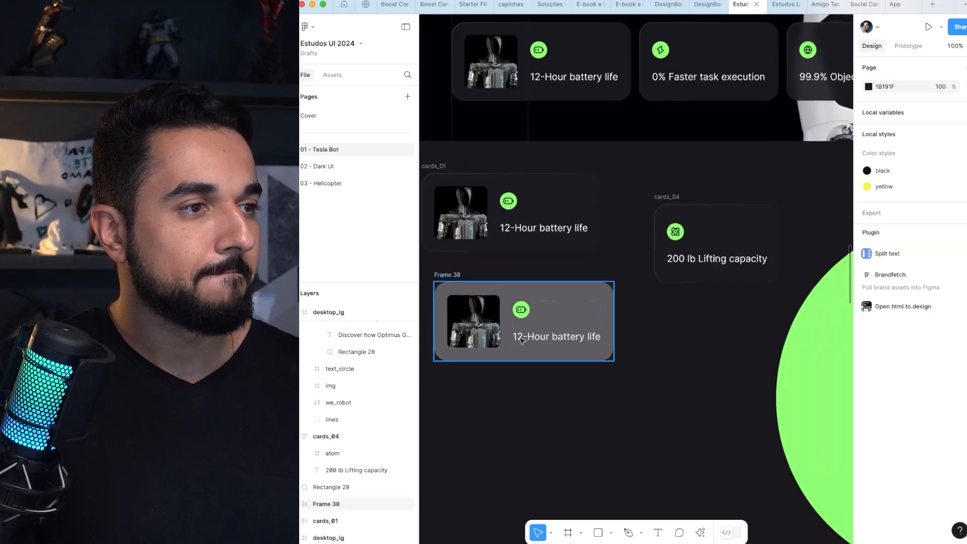
Step: Delete the three loose practice cards below the hero section: the grey battery card, cards_01 and cards_04
left_click(450, 277)
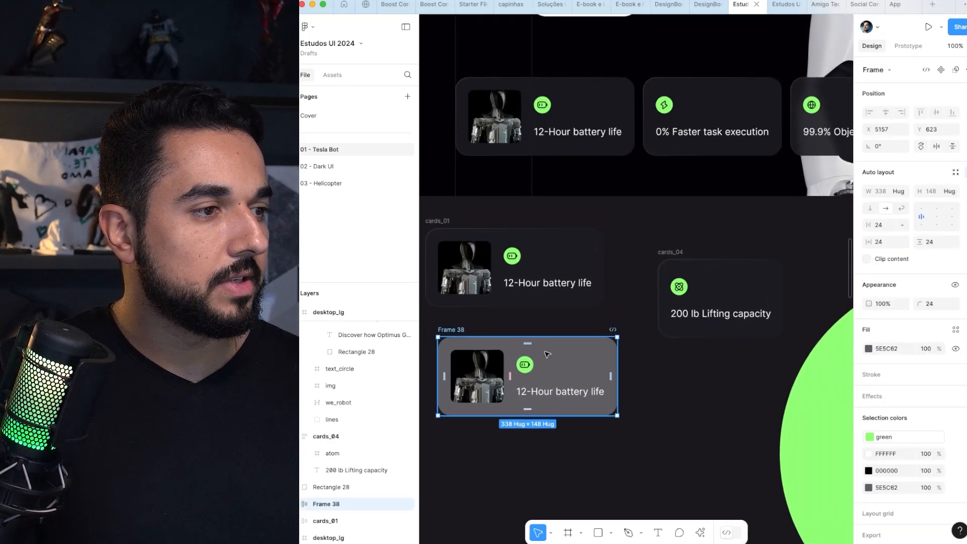
scroll(549, 355, "down", 5)
scroll(549, 356, "down", 5)
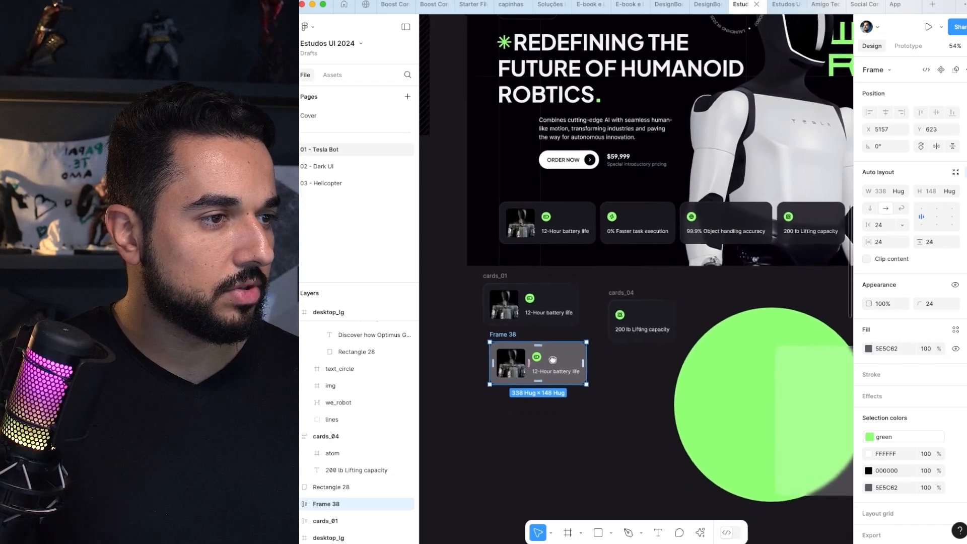
left_click(524, 281)
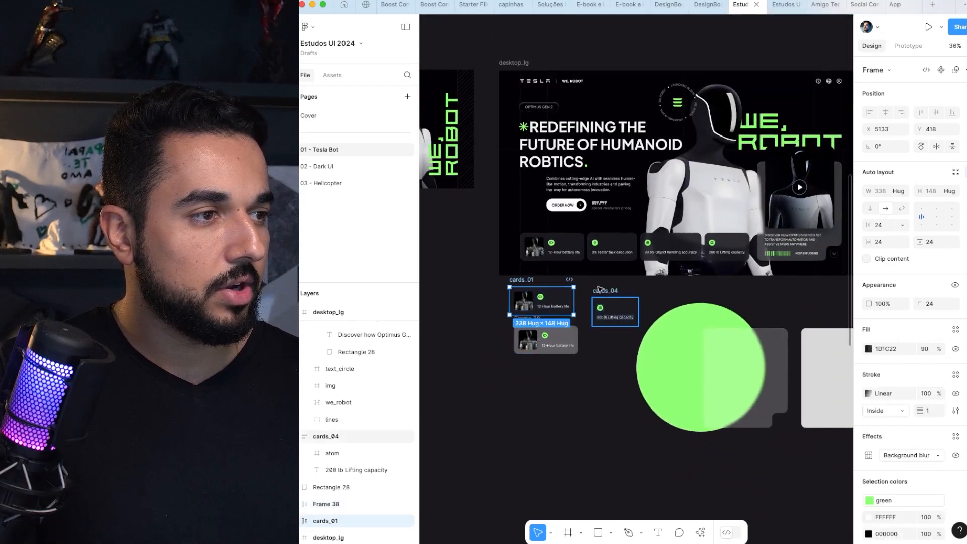
left_click(603, 292, "shift")
left_click(532, 323, "shift")
scroll(665, 292, "up", 5)
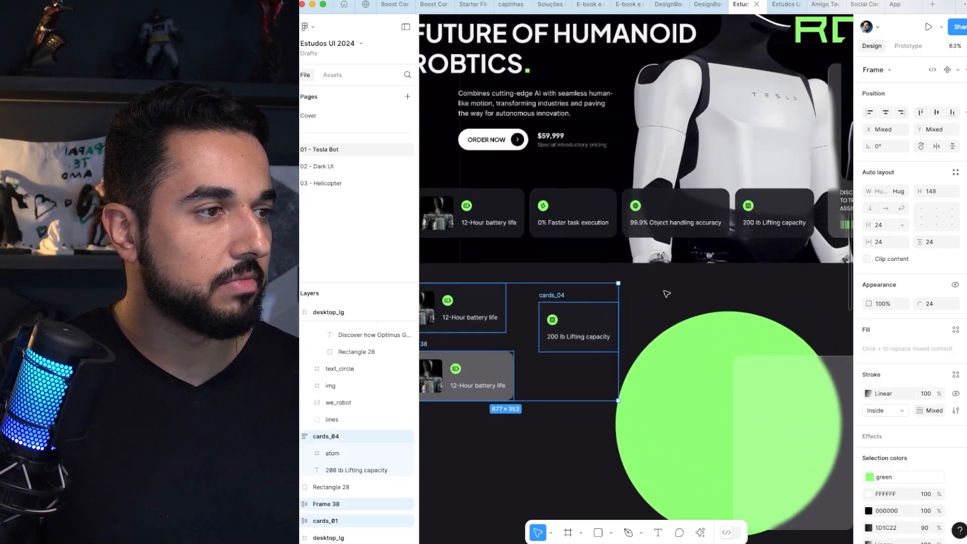
key("Delete")
Step: Delete the large green circle and the two notched card shapes below the hero section
scroll(665, 222, "down", 3)
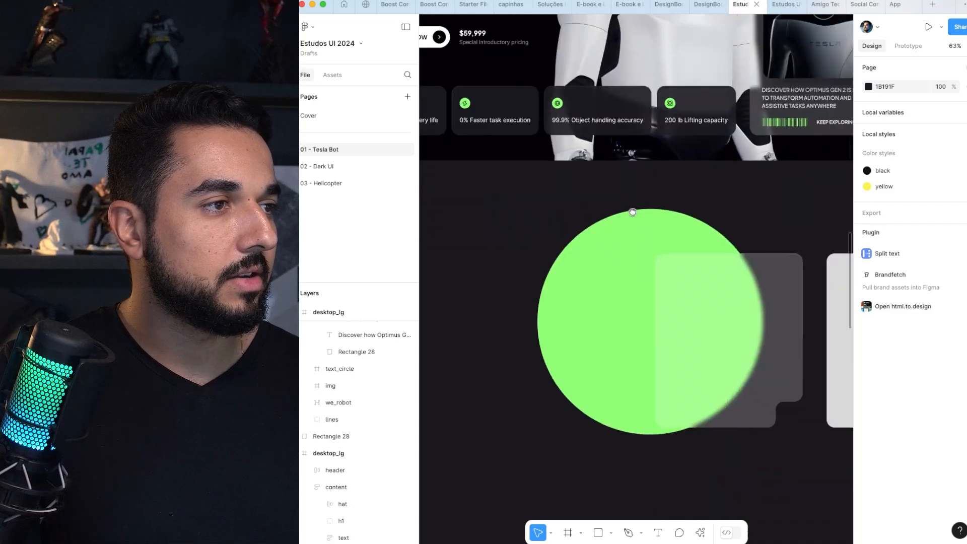
scroll(631, 217, "down", 3)
left_click_drag(555, 214, 792, 335)
scroll(655, 282, "right", 3)
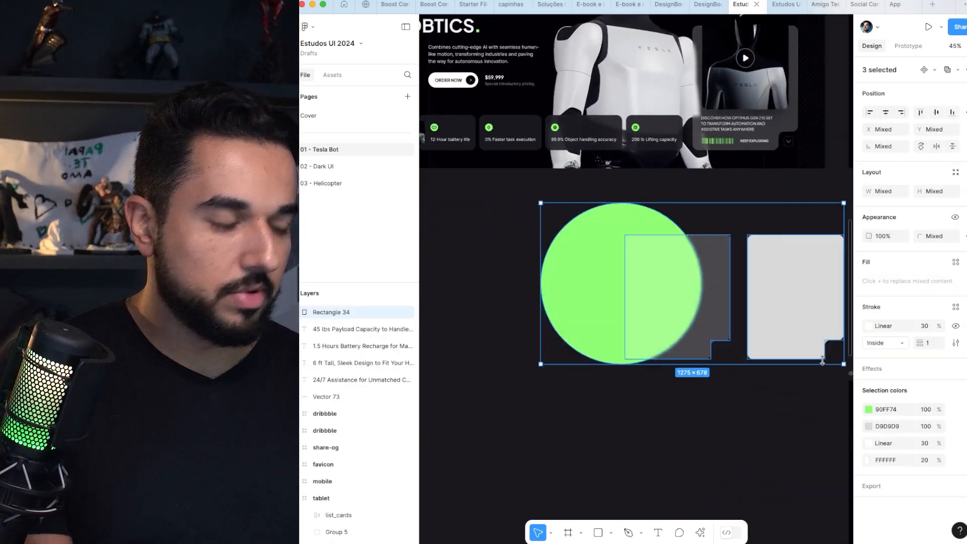
key("Delete")
scroll(588, 228, "right", 5)
scroll(569, 206, "up", 6)
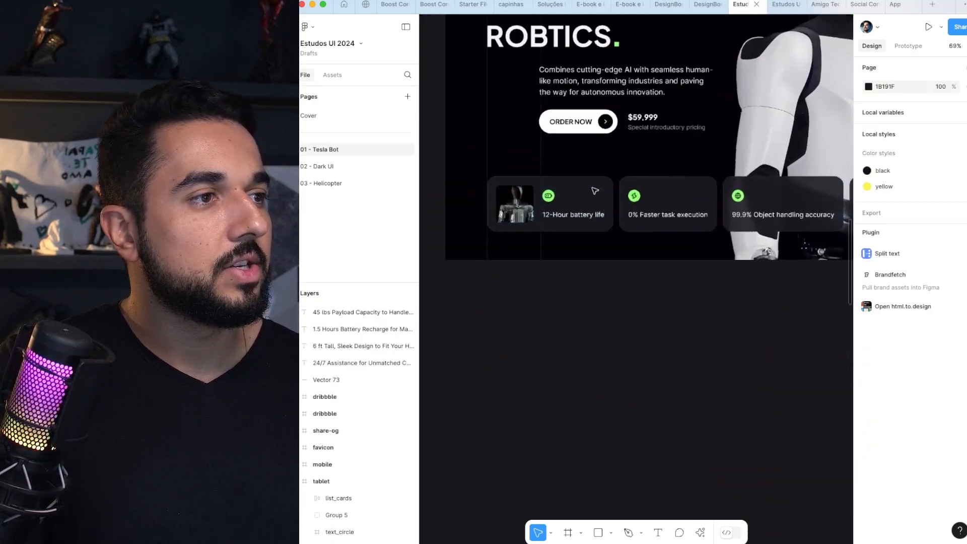
Step: Place a copy of the green battery icon from the "12-Hour battery life" card on the empty canvas below the hero
left_click(542, 199)
double_click(542, 199)
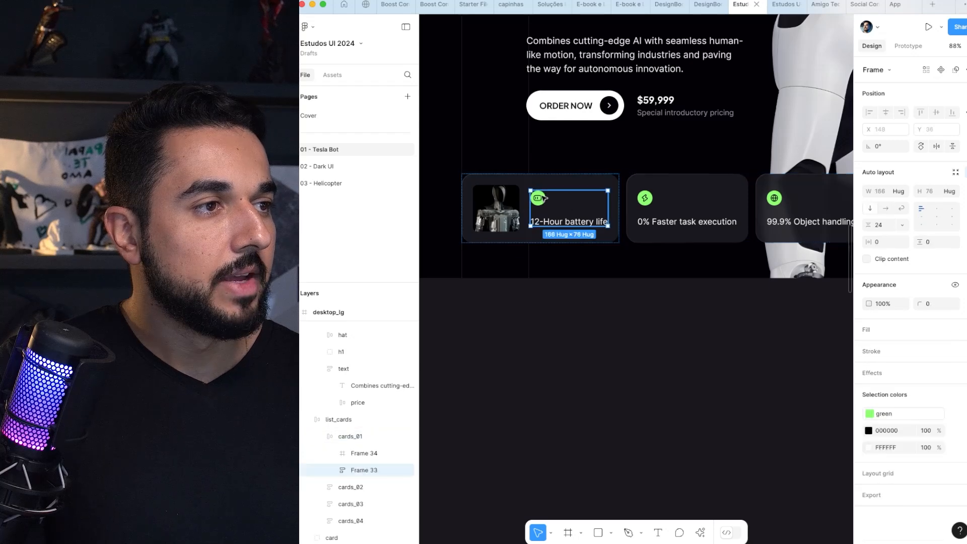
double_click(542, 199)
left_click_drag(542, 200, 535, 355)
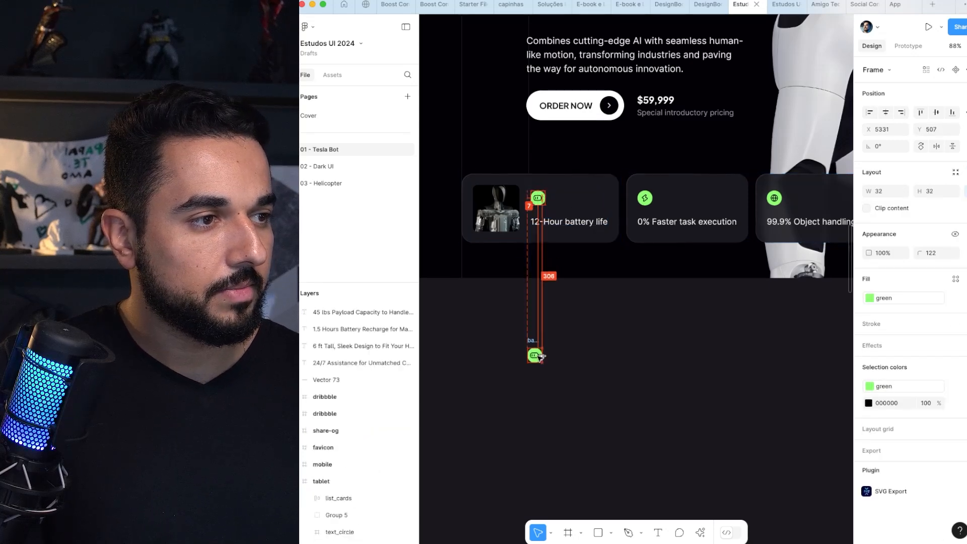
scroll(537, 356, "up", 3)
left_click(571, 327)
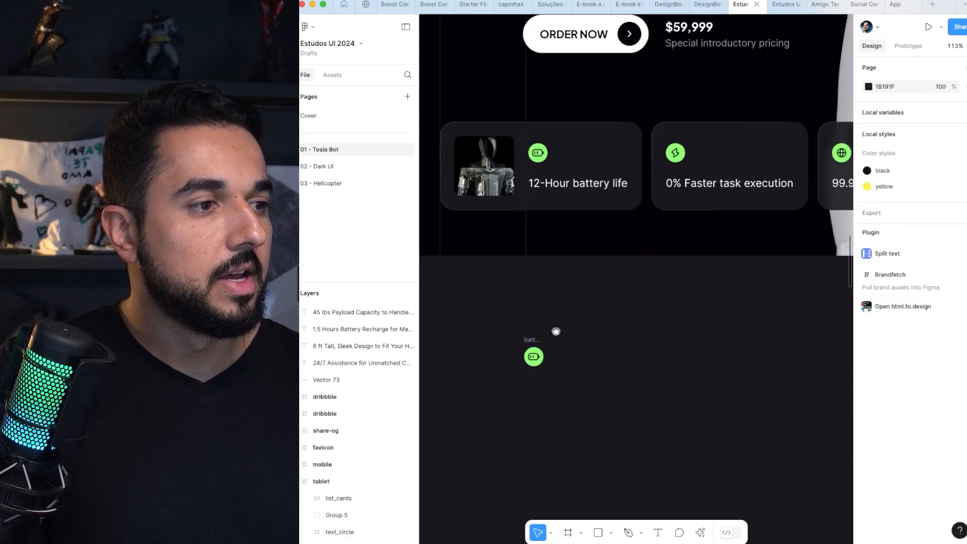
Step: Search the asset libraries for "battery" and place the Pikaicons two-cell battery above the loose green icon
scroll(558, 331, "down", 2)
scroll(558, 330, "left", 1)
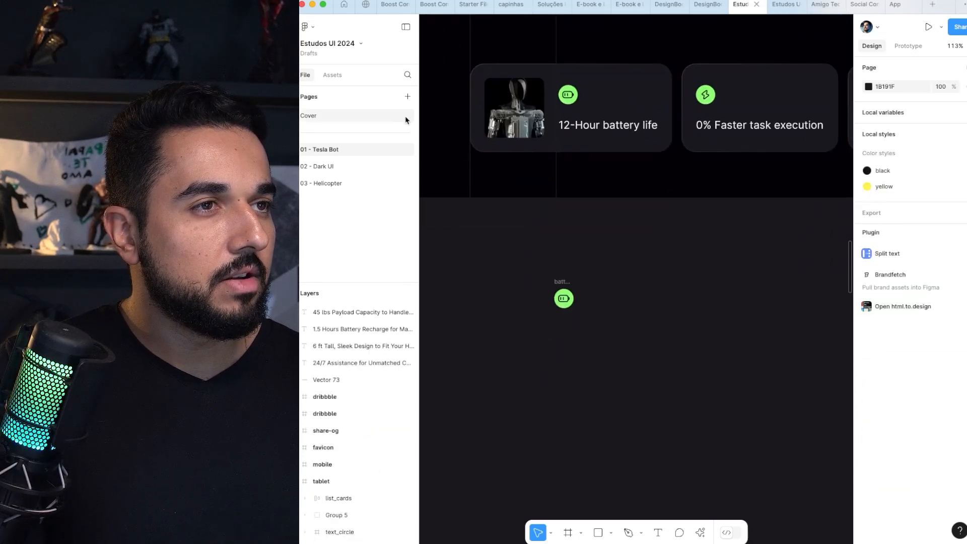
left_click(335, 76)
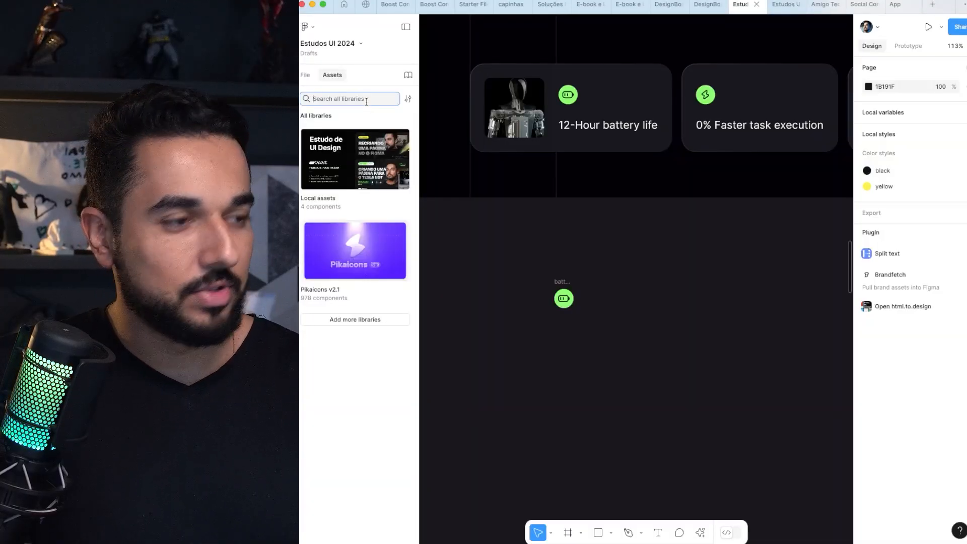
type("ba")
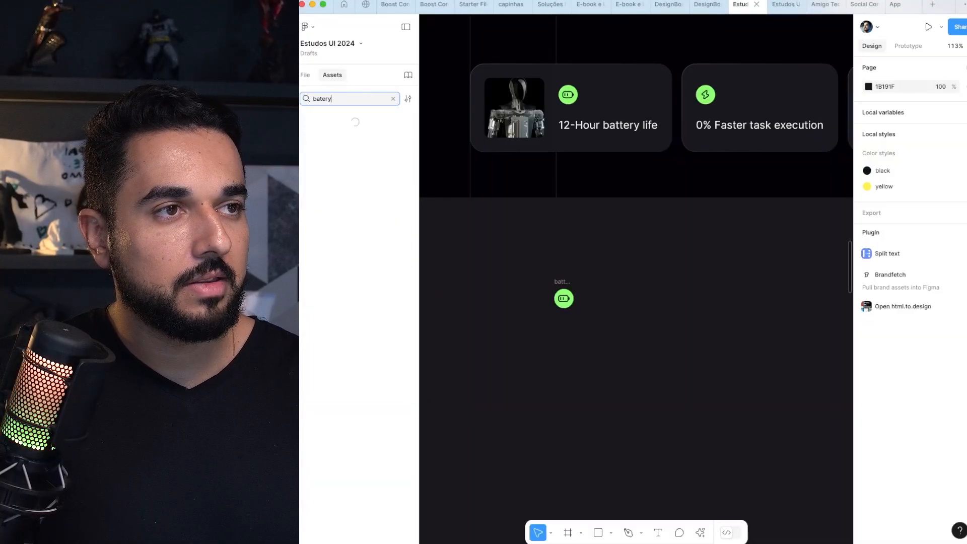
type("t")
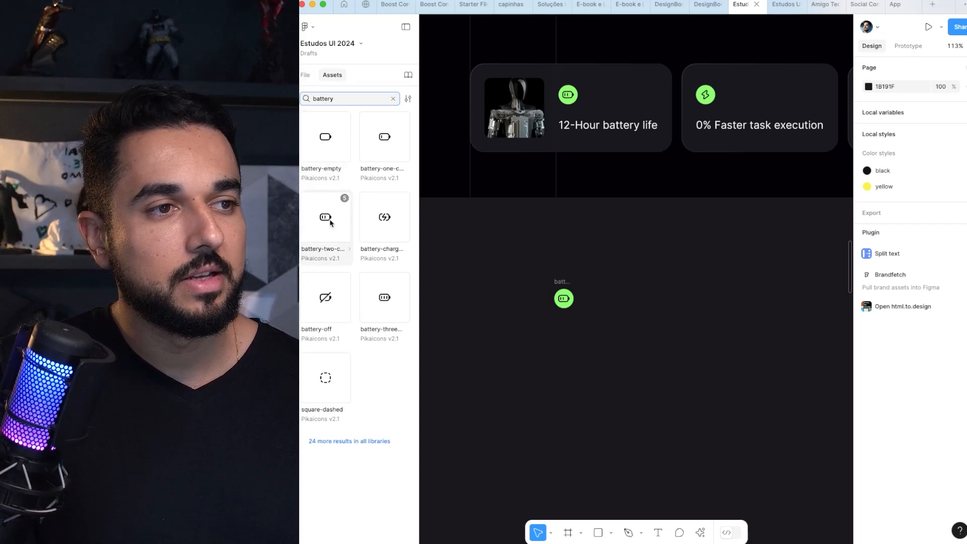
left_click_drag(331, 222, 573, 253)
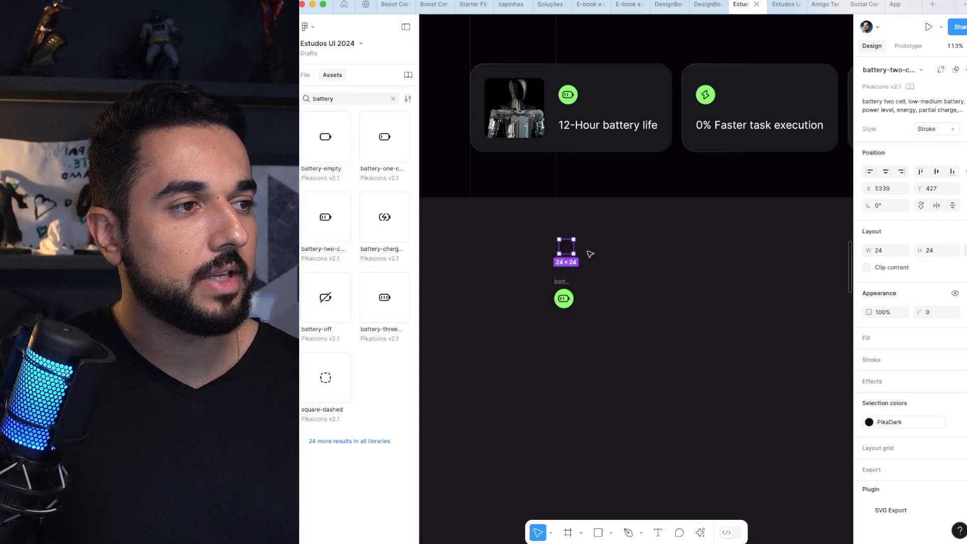
Step: Detach the placed battery icon's PikaDark colour style, recolour it white (FFFFFF), and duplicate the icon beside itself
scroll(590, 254, "up", 5)
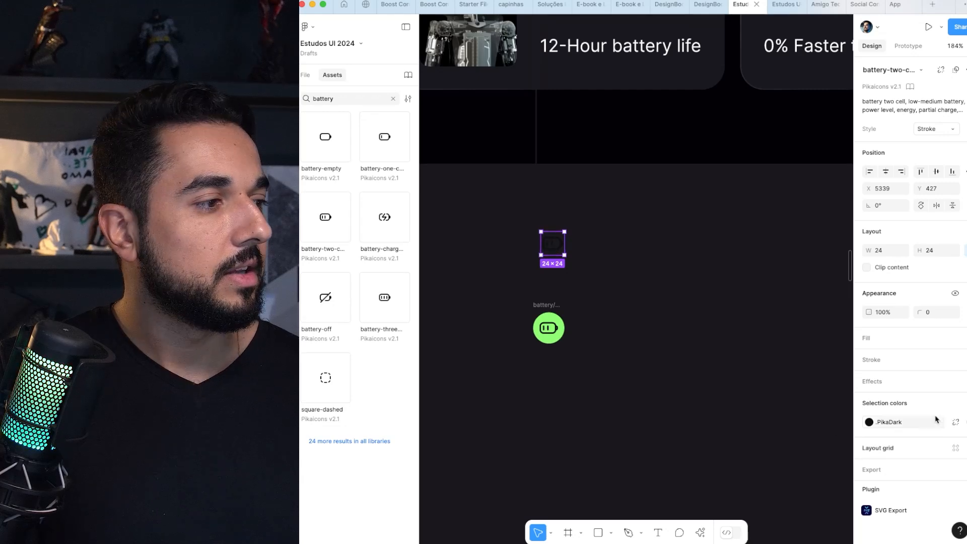
left_click(956, 422)
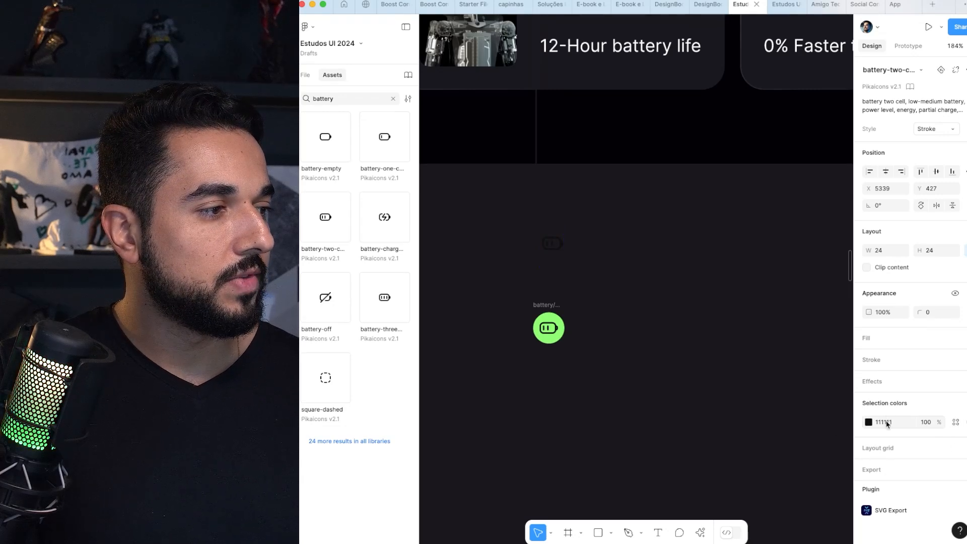
key("Return")
left_click(829, 409)
left_click_drag(556, 252, 588, 252, "alt")
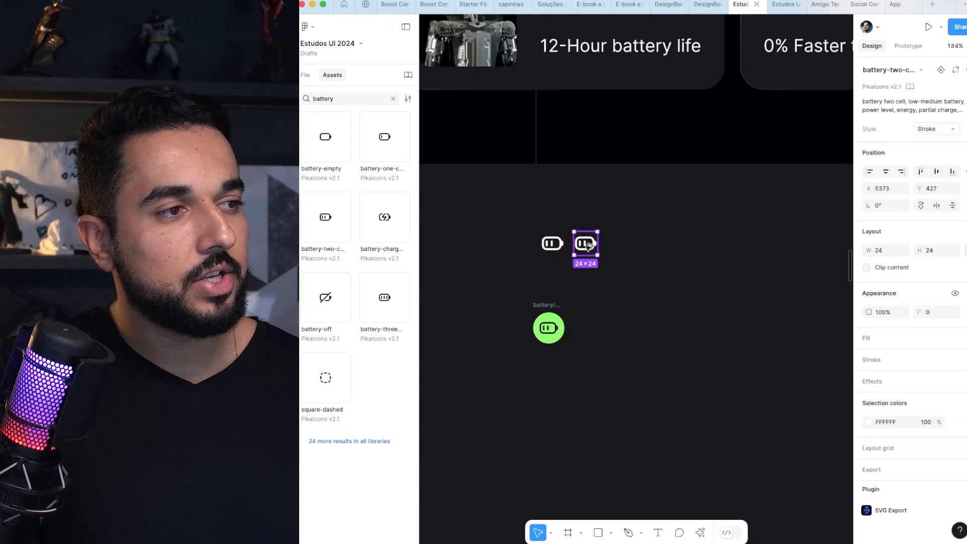
scroll(586, 247, "up", 2)
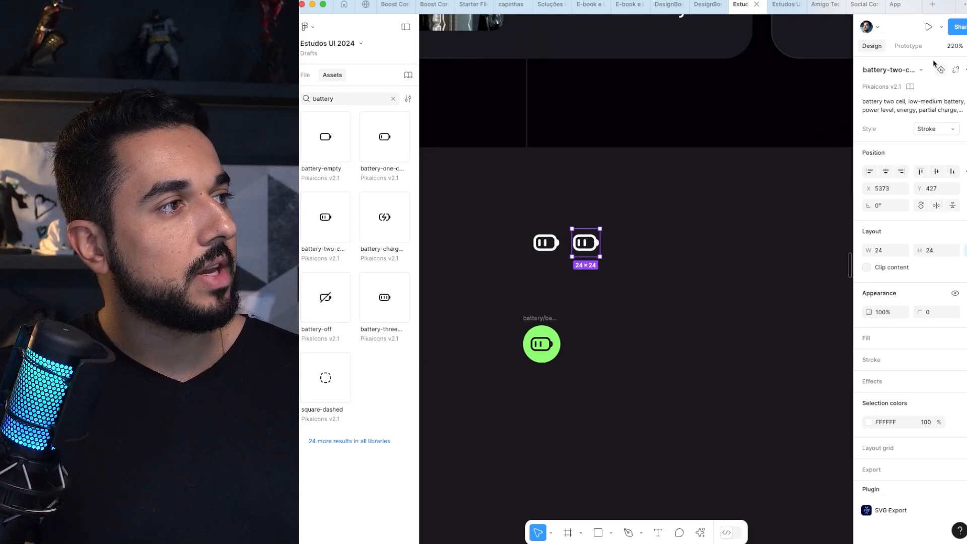
Step: Try the Solid style on the duplicated battery icon and undo the change
left_click(941, 133)
left_click(884, 120)
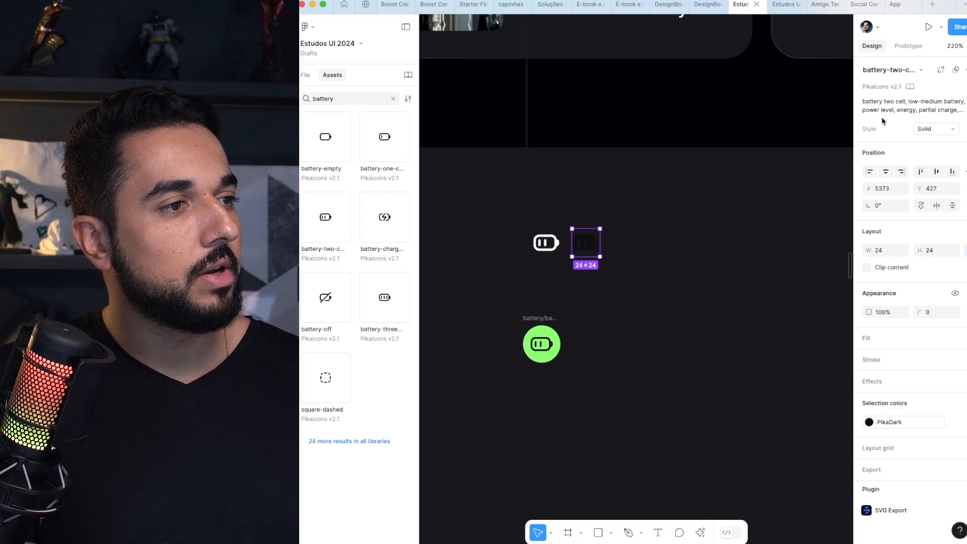
key("super+z")
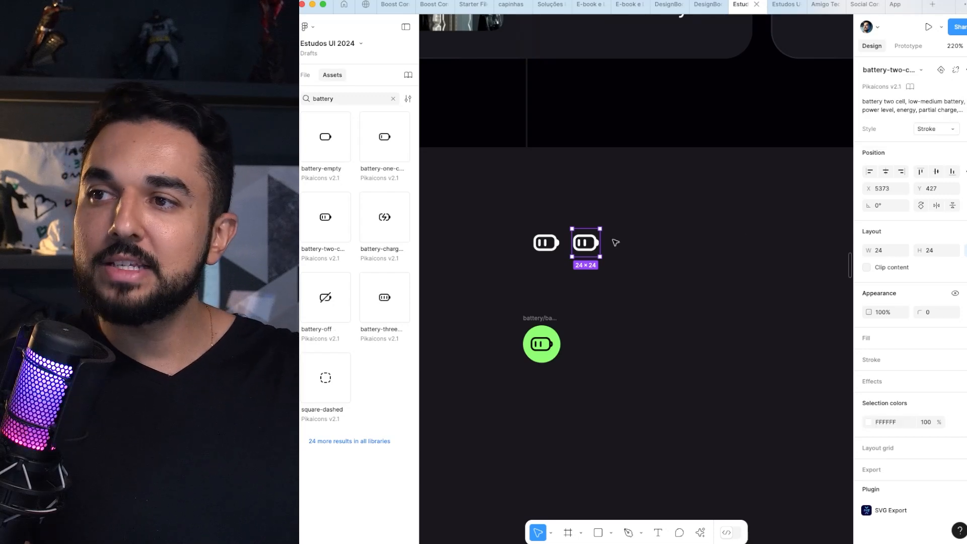
Step: Browse the Pikaicons swap categories and swap the duplicated icon for the charging battery
left_click(916, 72)
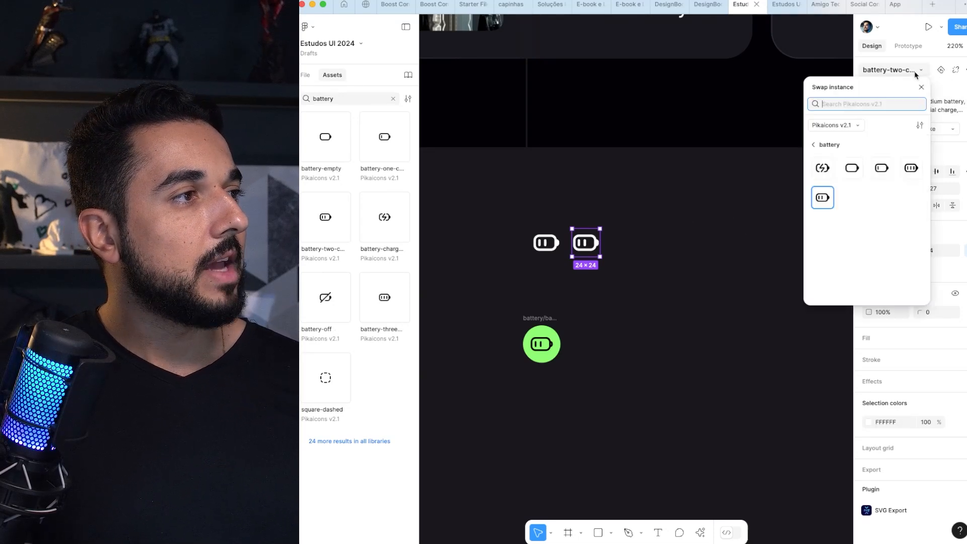
left_click(813, 146)
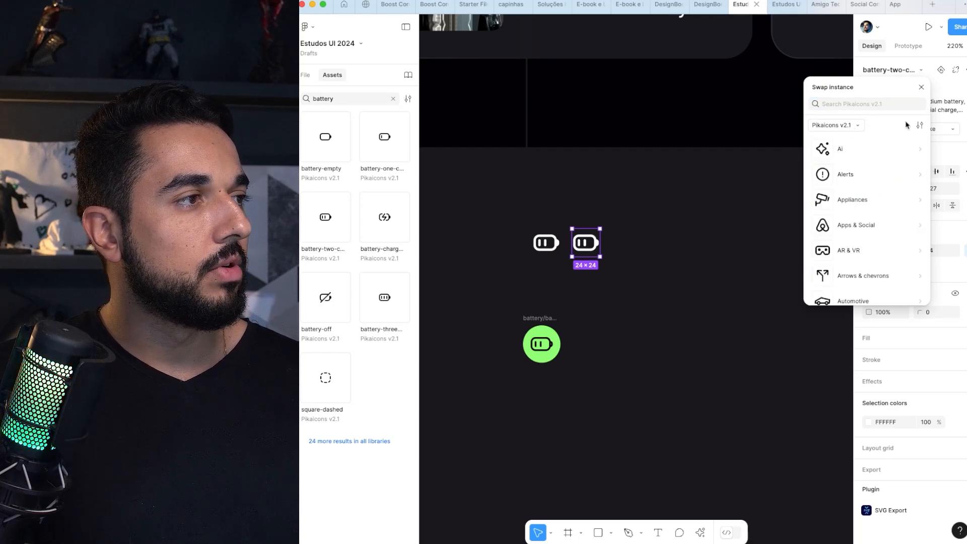
left_click(920, 88)
left_click(921, 70)
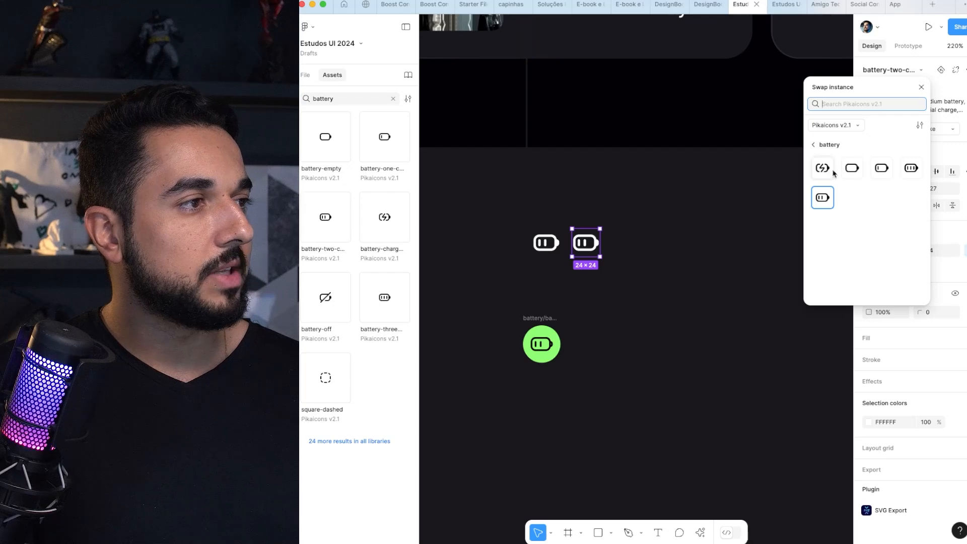
key("Escape")
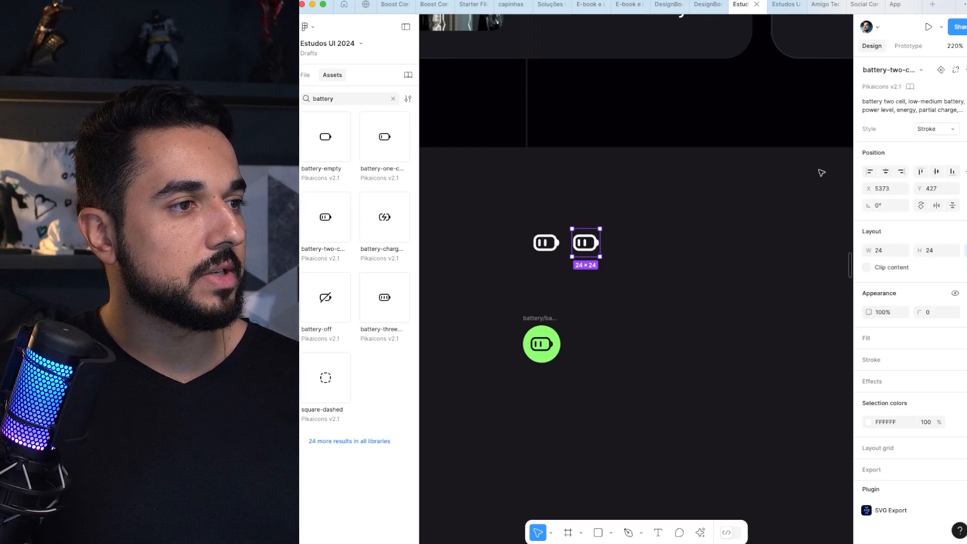
left_click(640, 230)
Step: Delete the two white battery icons and the loose green battery icon below the hero section
left_click_drag(586, 243, 529, 357)
scroll(600, 244, "down", 2)
scroll(603, 332, "down", 5)
scroll(604, 331, "down", 3)
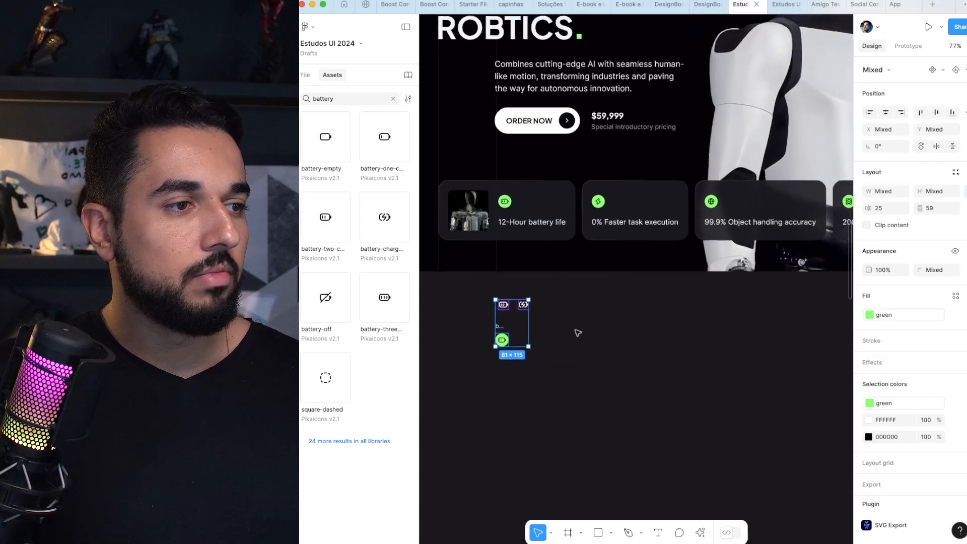
key("Delete")
Step: Hide the interface and examine the row of feature cards and their icons across the hero section
scroll(578, 333, "up", 3)
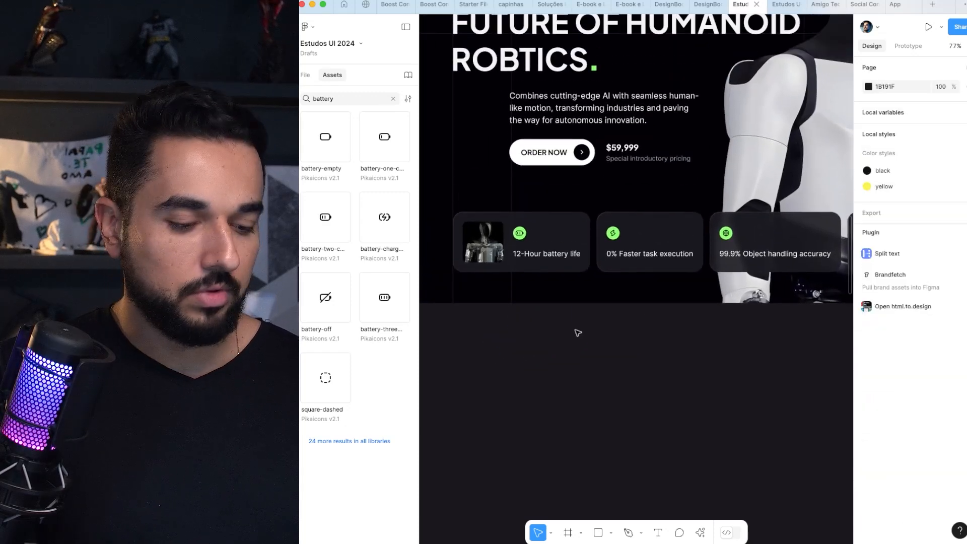
key("ctrl+backslash")
scroll(587, 318, "up", 1)
left_click_drag(597, 307, 541, 350)
left_click_drag(417, 351, 819, 255)
key("shift+2")
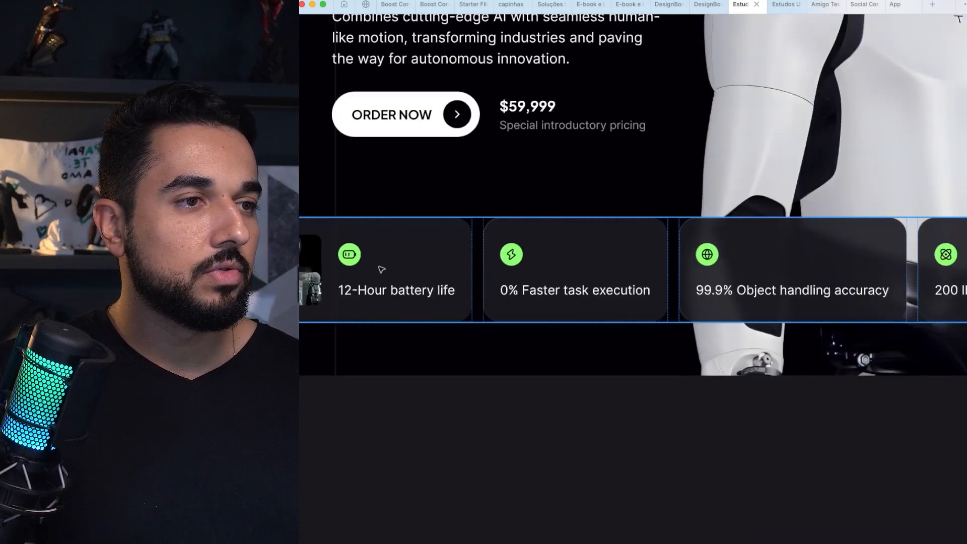
scroll(370, 267, "left", 1)
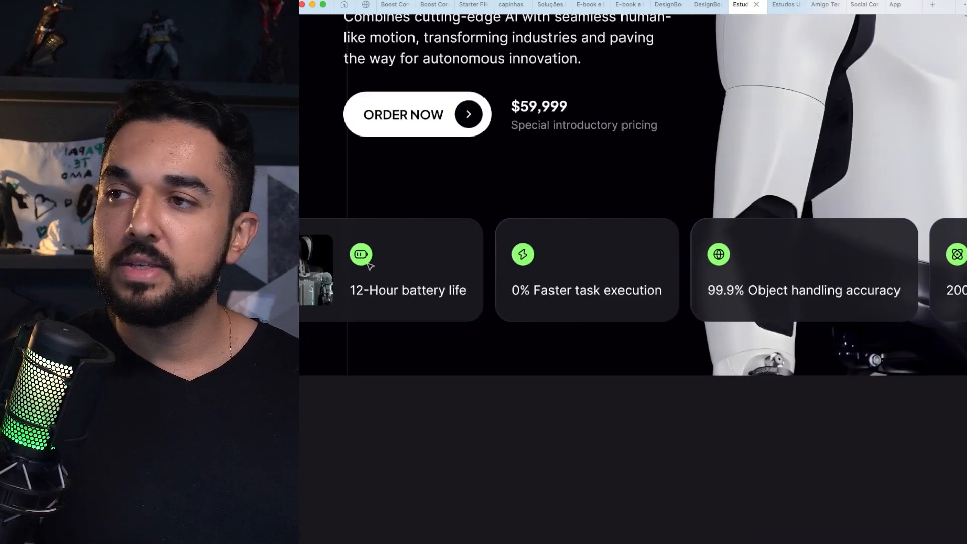
scroll(370, 262, "left", 4)
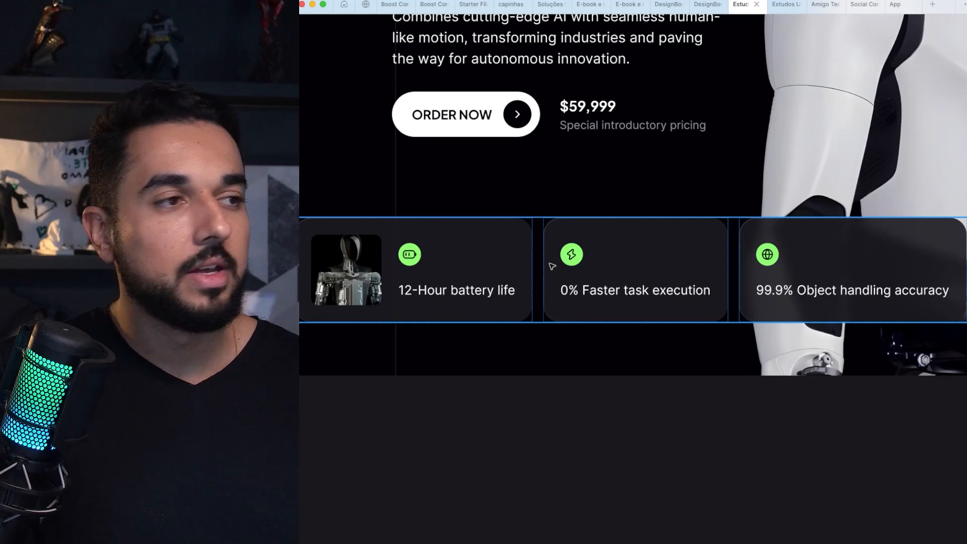
scroll(552, 266, "right", 10)
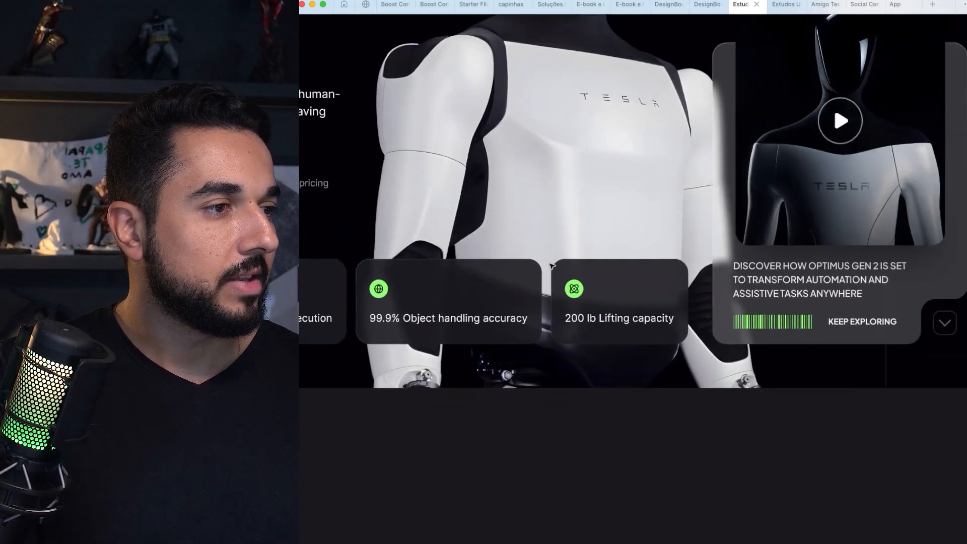
scroll(552, 266, "left", 1)
scroll(553, 266, "down", 2)
scroll(552, 265, "left", 2)
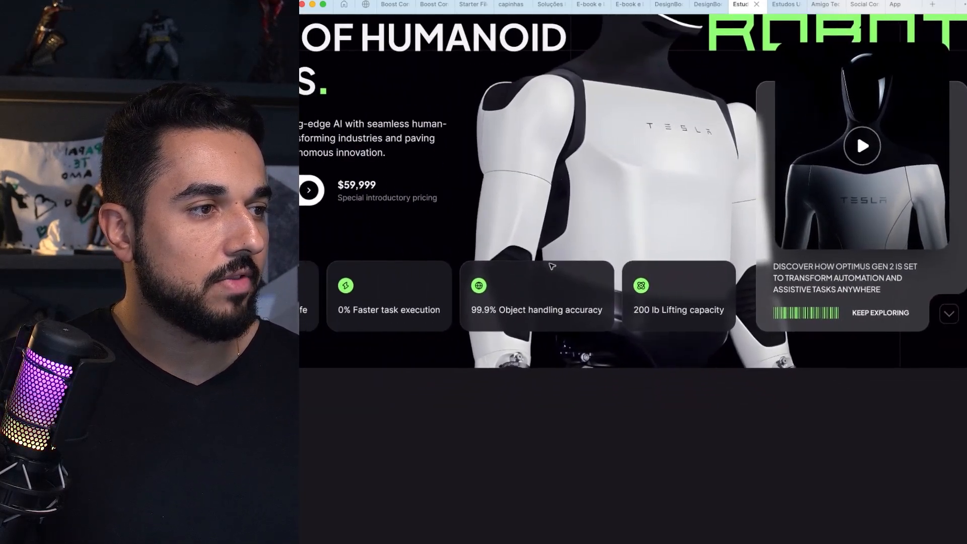
Step: Inspect the faster task execution and lifting capacity cards individually within the hero section's feature row
scroll(552, 266, "left", 3)
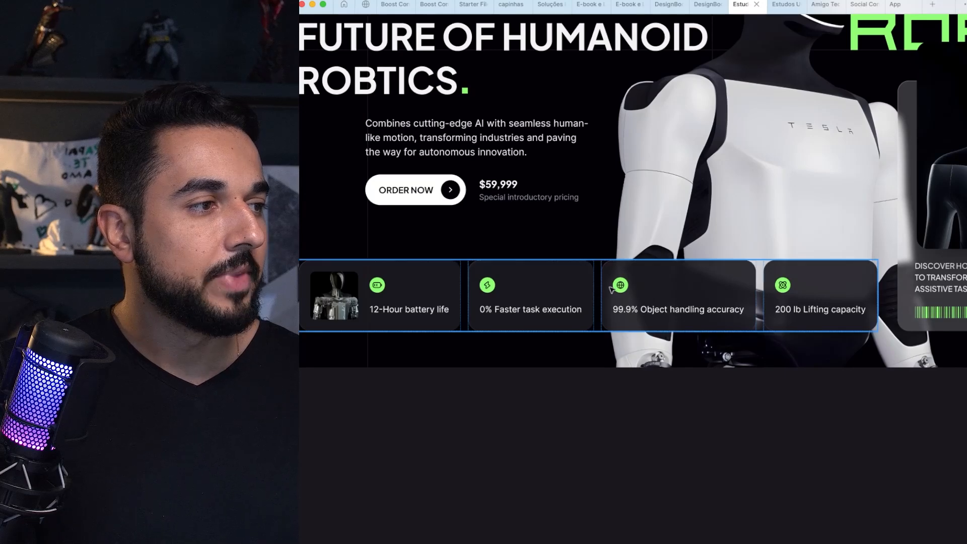
scroll(613, 289, "left", 2)
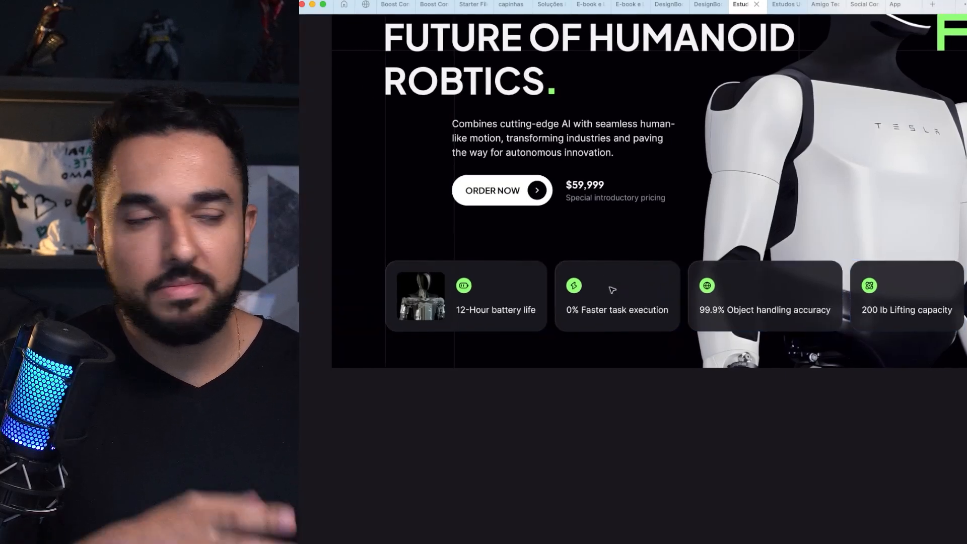
scroll(613, 290, "right", 1)
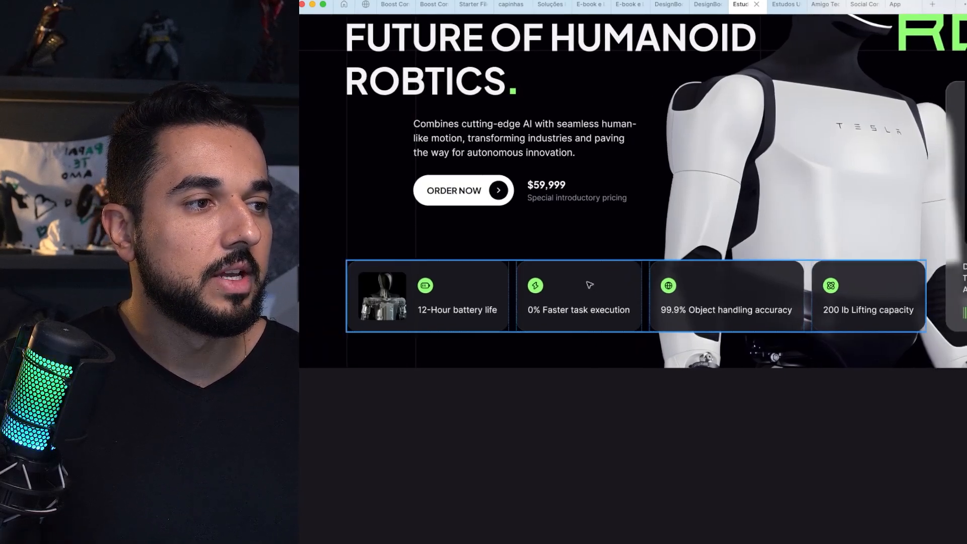
left_click(586, 284)
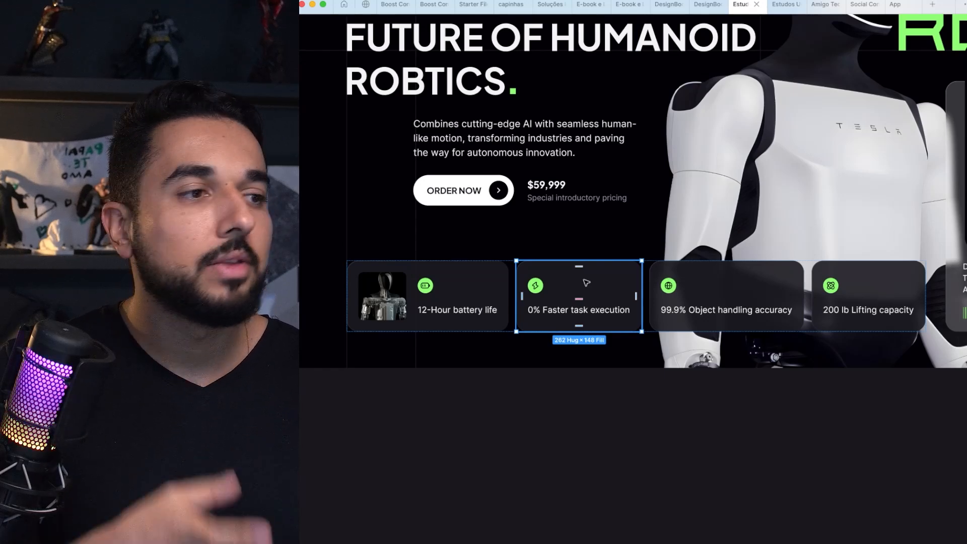
scroll(586, 283, "right", 8)
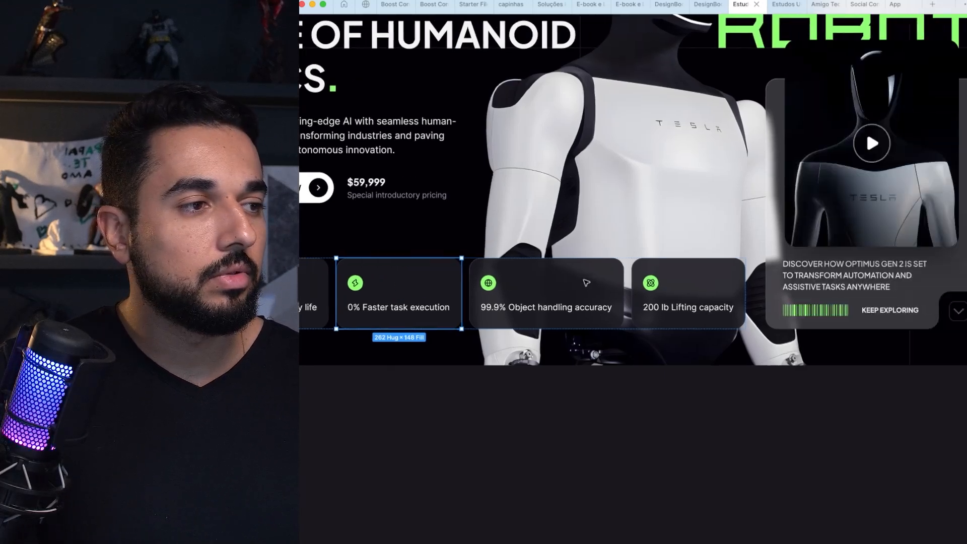
left_click(509, 279)
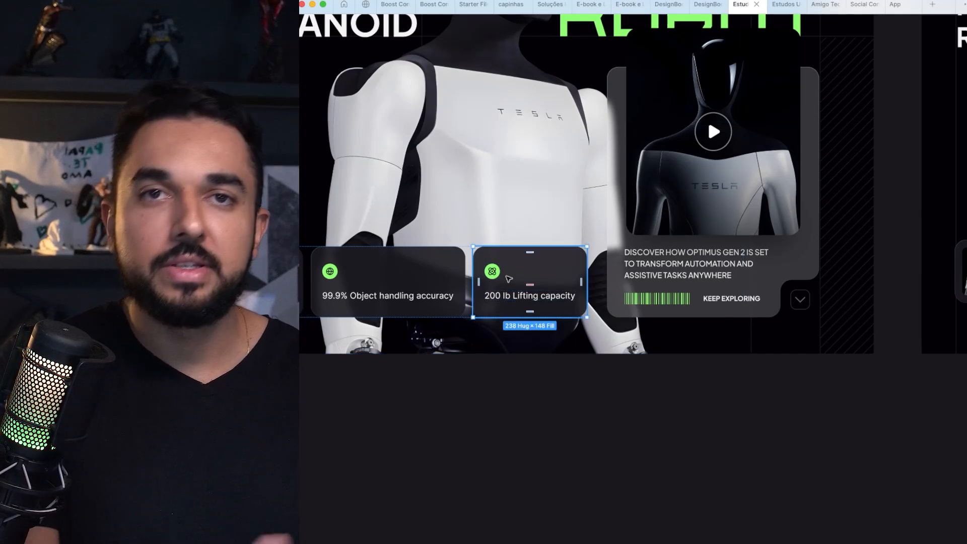
Step: Switch to the prototype preview of the Tesla Optimus hero section
key("ctrl+Tab")
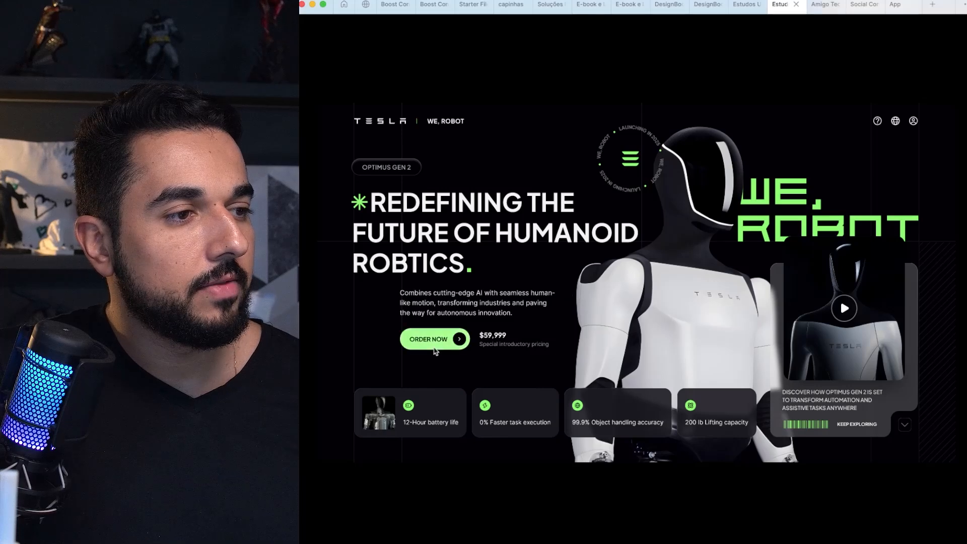
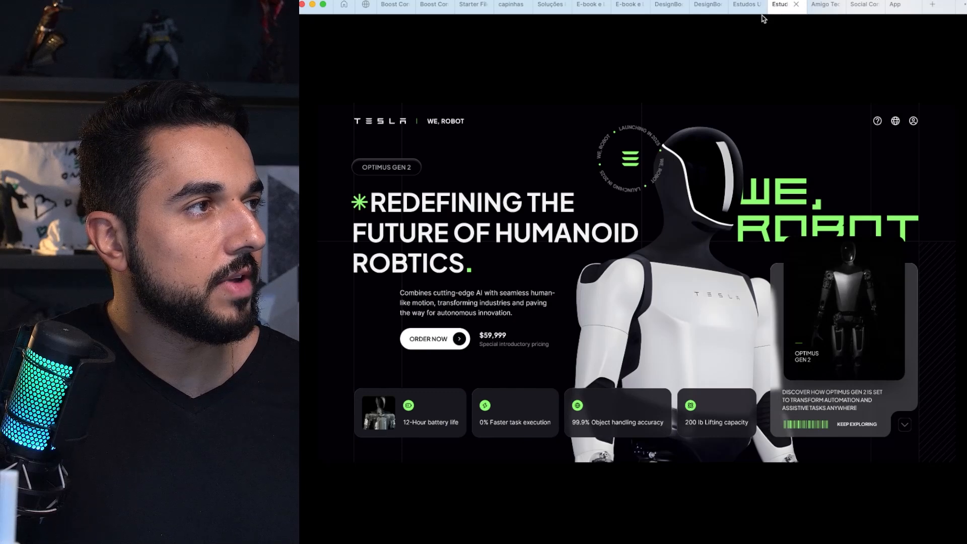
Step: Switch to the design file and duplicate the card's notched background shape beside the card below the hero section
left_click(744, 9)
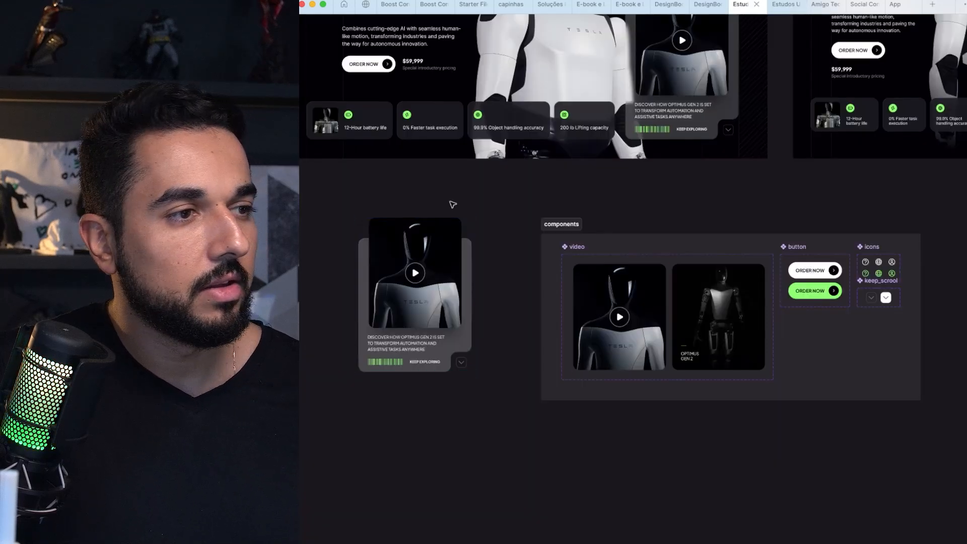
left_click(426, 284)
left_click_drag(426, 284, 498, 272)
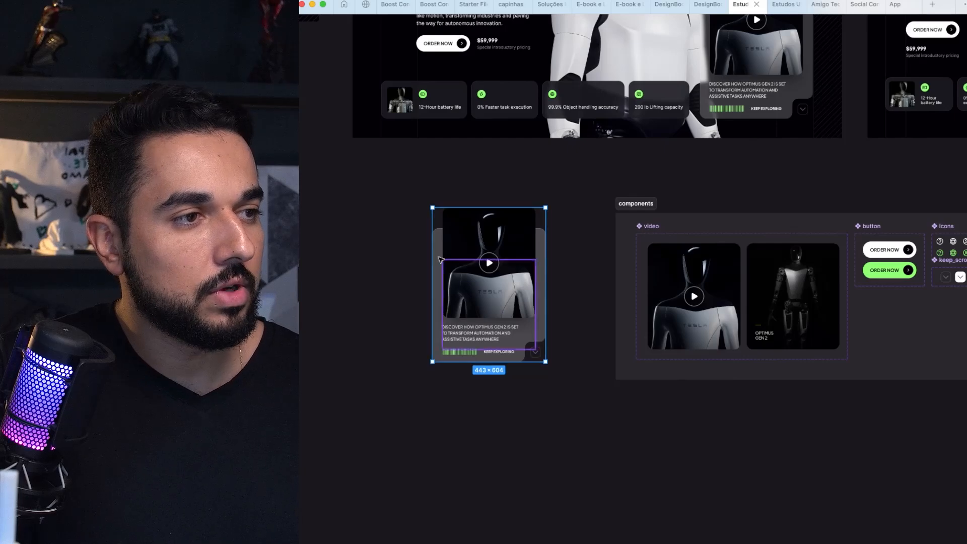
left_click(410, 259)
left_click(439, 249)
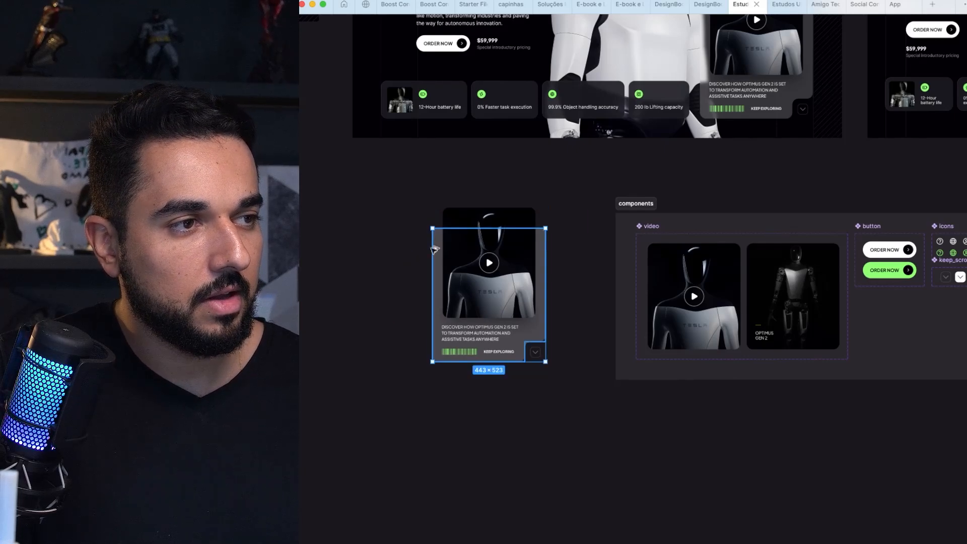
left_click_drag(434, 249, 315, 250)
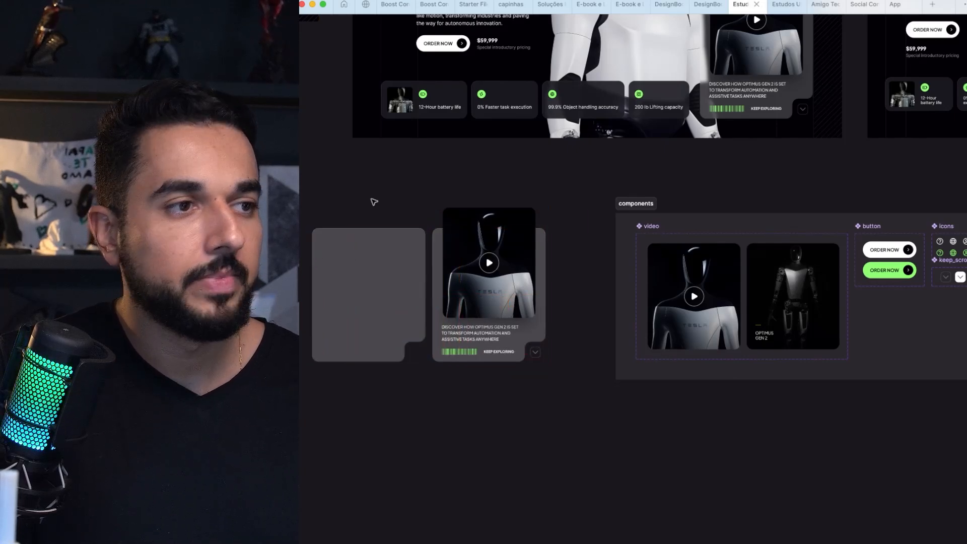
scroll(373, 201, "left", 3)
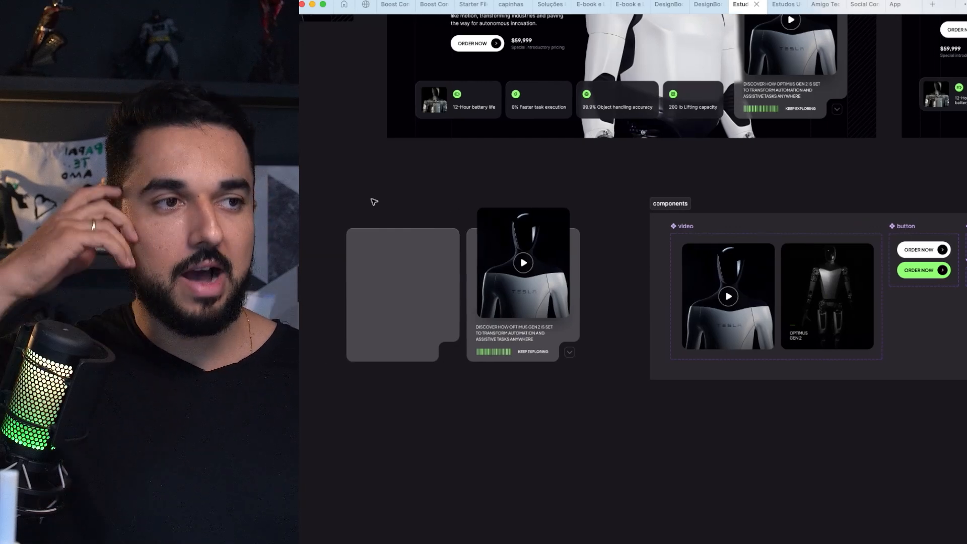
Step: Ungroup the card below the hero section and delete the duplicated notched background shape beside it
left_click(397, 247)
key("super+shift+g")
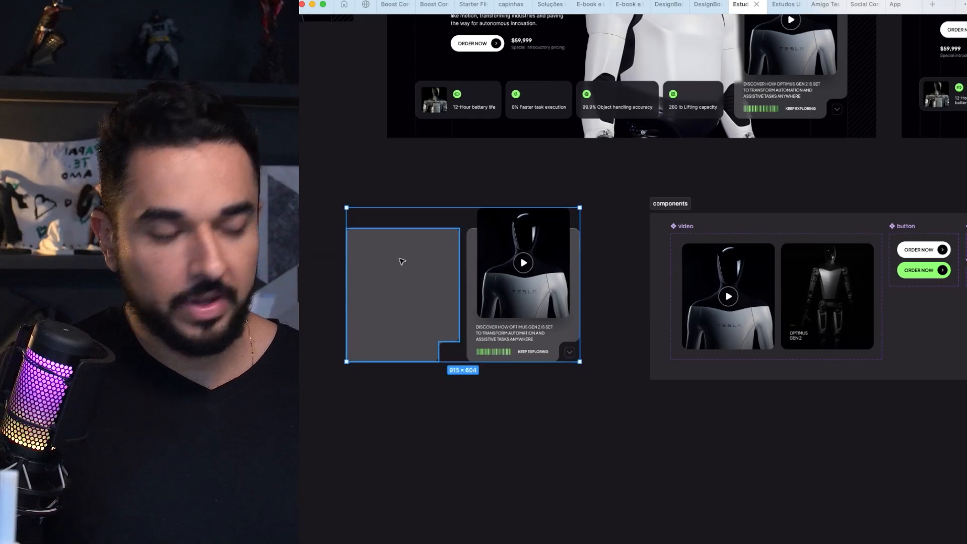
left_click(326, 273)
left_click_drag(387, 259, 356, 259)
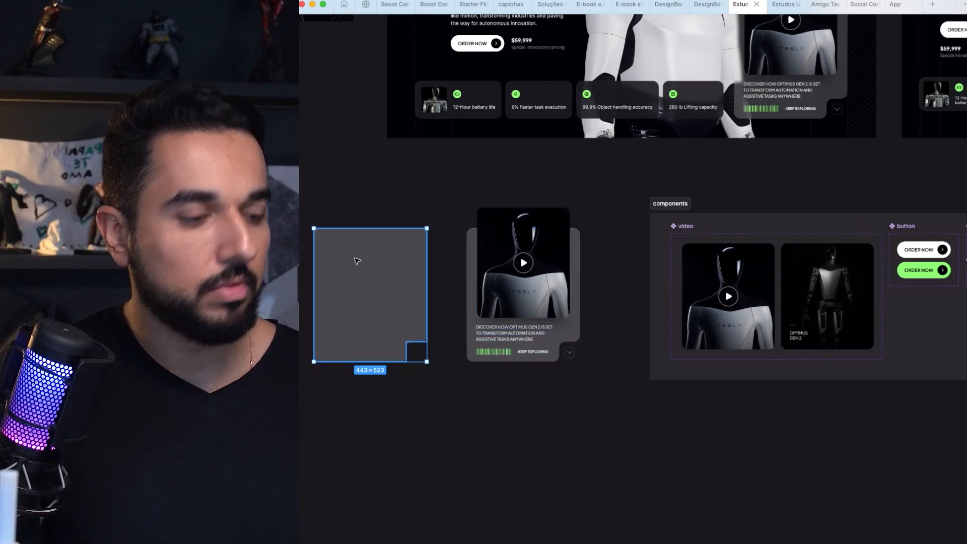
key("Delete")
Step: Inspect the arrow button in the card's notch and check its hover state in the prototype preview
left_click_drag(445, 163, 663, 457)
scroll(677, 385, "up", 3)
left_click(634, 386)
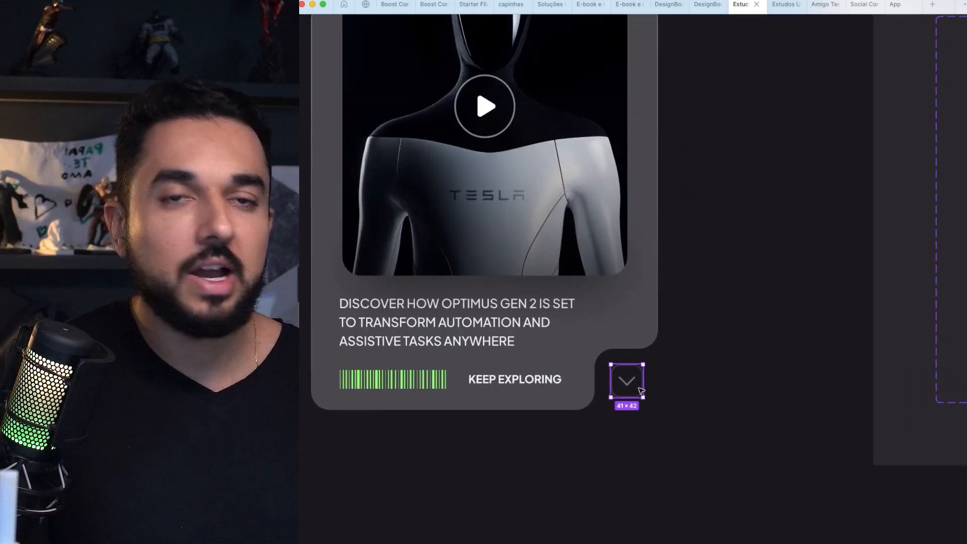
left_click(783, 11)
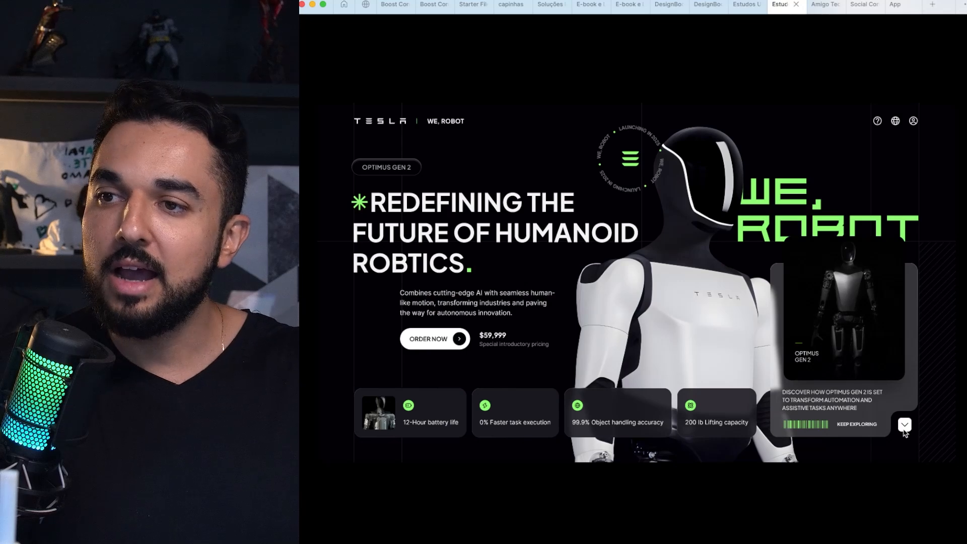
left_click(735, 6)
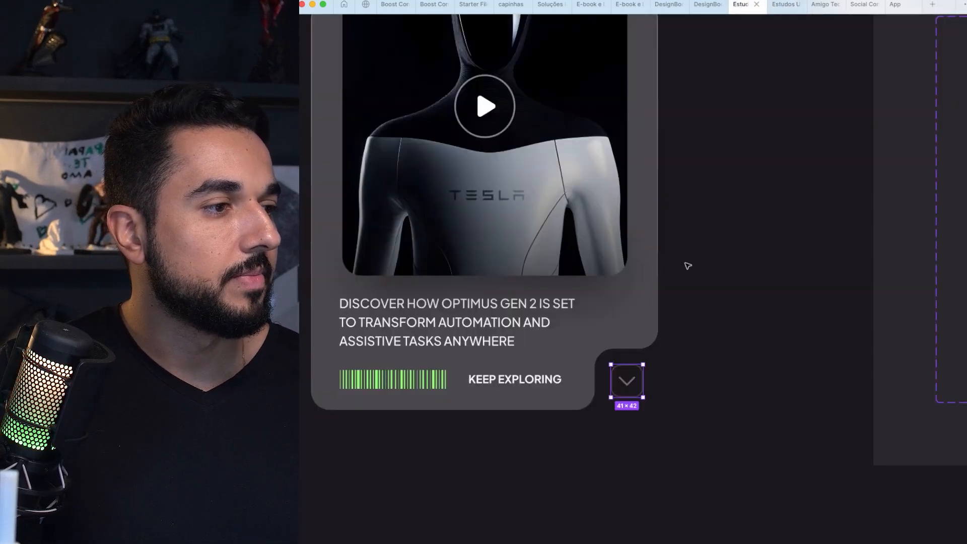
Step: Duplicate the arrow button below the card and show the interface with the file's pages and layers
scroll(638, 386, "down", 2)
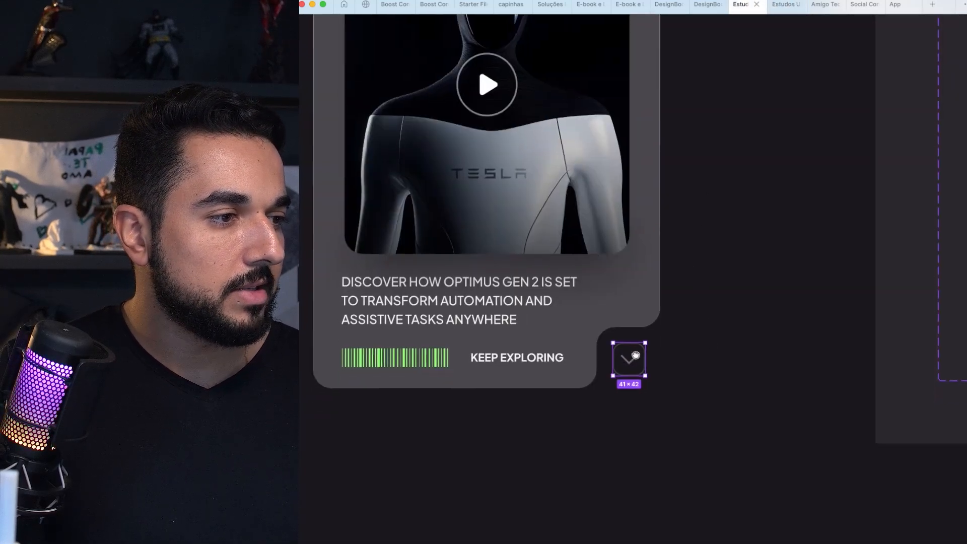
left_click_drag(648, 322, 570, 427)
key("ctrl+backslash")
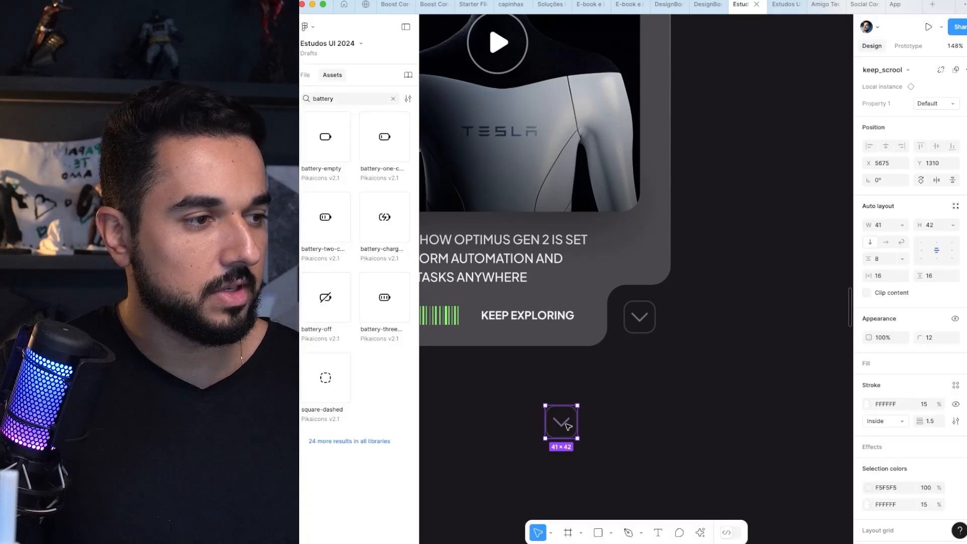
left_click(304, 75)
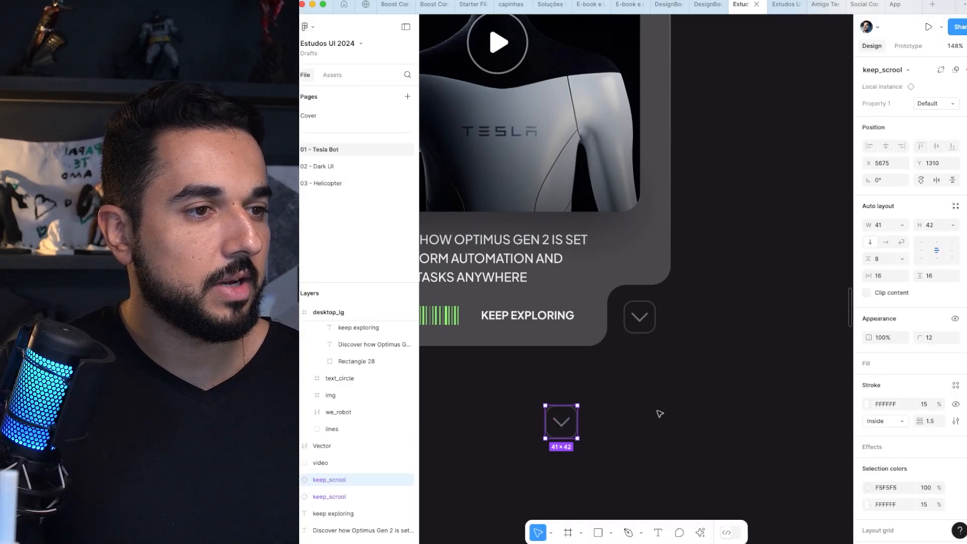
Step: Detach the arrow button copy below the card from its component
left_click(633, 404)
scroll(604, 408, "down", 1)
scroll(605, 408, "left", 1)
left_click(579, 413)
key("ctrl+alt+b")
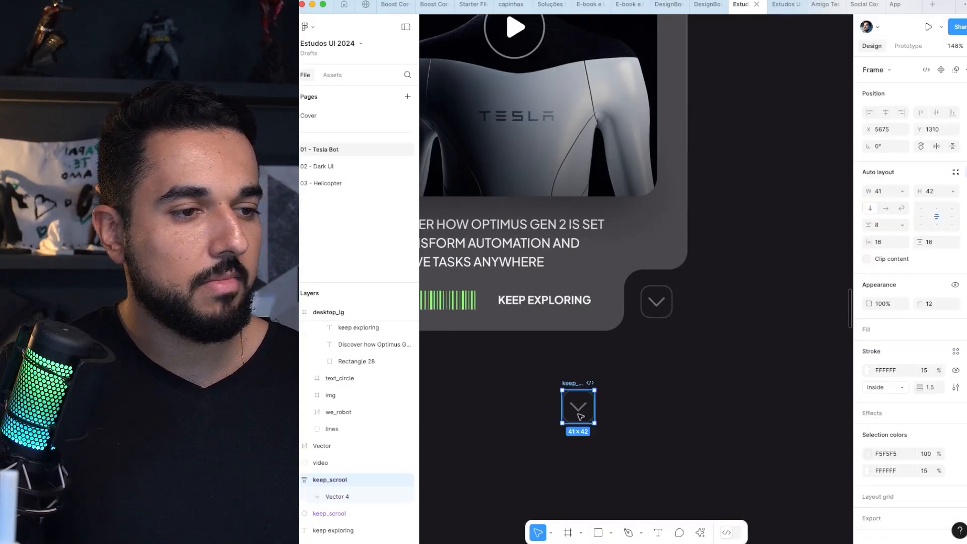
Step: Create a component from the detached arrow button copy and add a second variant to it
left_click(656, 380)
scroll(579, 388, "down", 1)
left_click(581, 387)
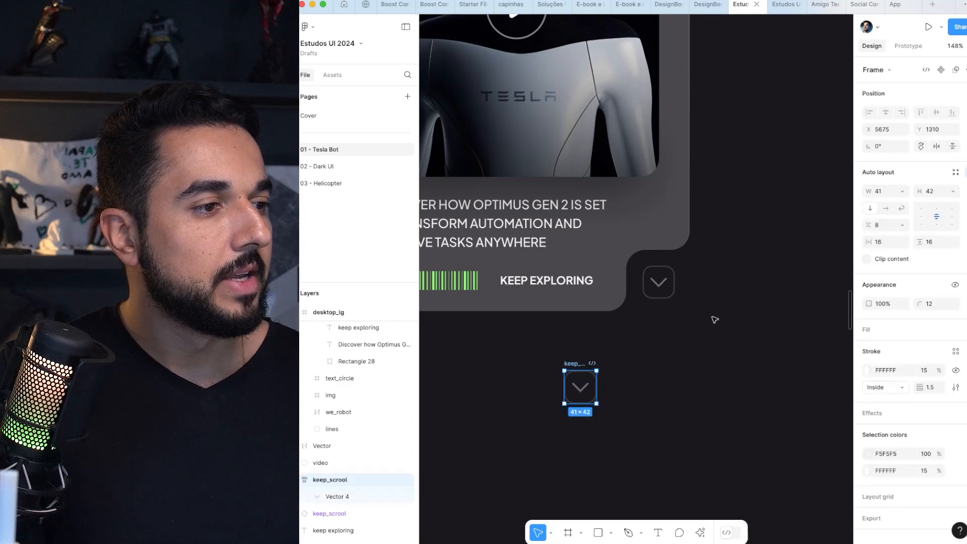
scroll(927, 86, "down", 1)
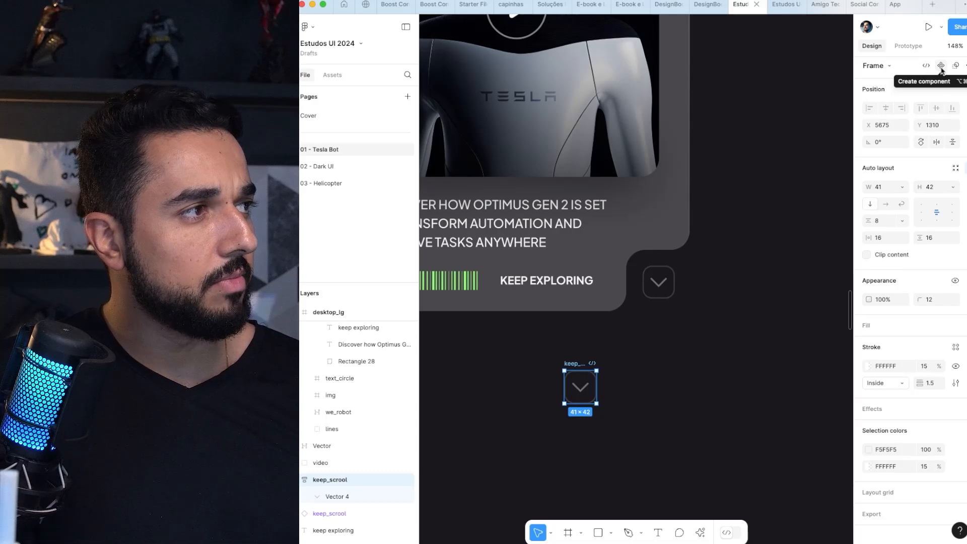
left_click(941, 66)
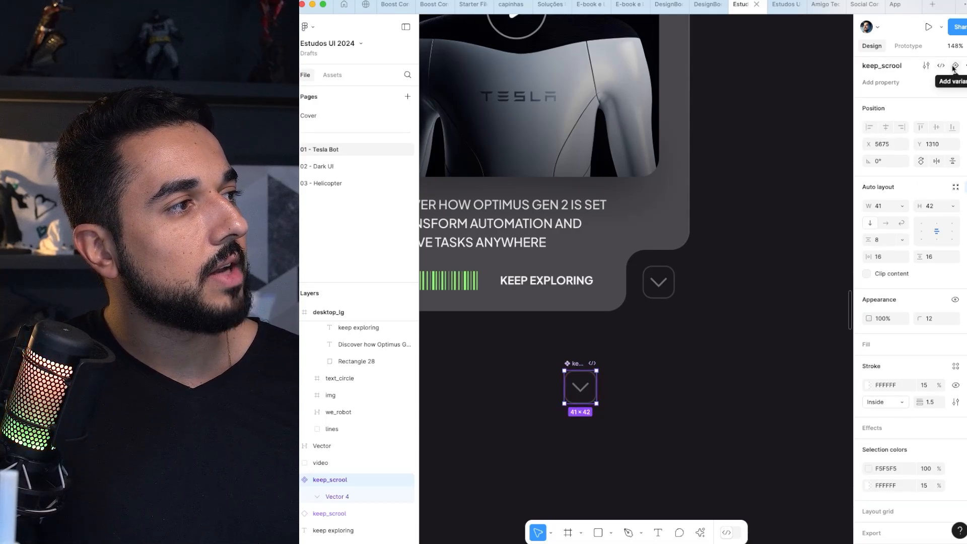
left_click(955, 66)
left_click(633, 358)
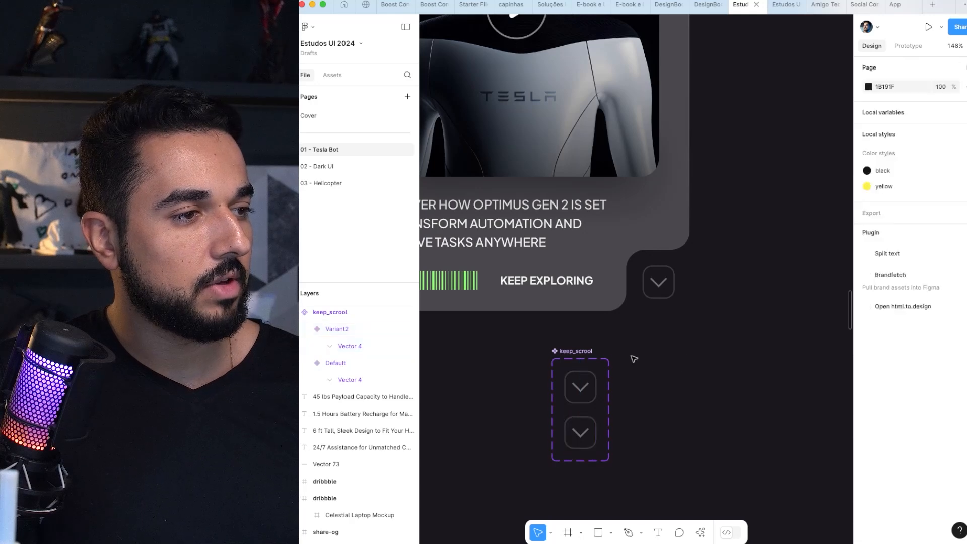
Step: Move the new keep_scrool component set slightly within the empty area below the card
left_click(565, 368)
left_click_drag(565, 368, 584, 381)
scroll(658, 298, "down", 2)
left_click(649, 363)
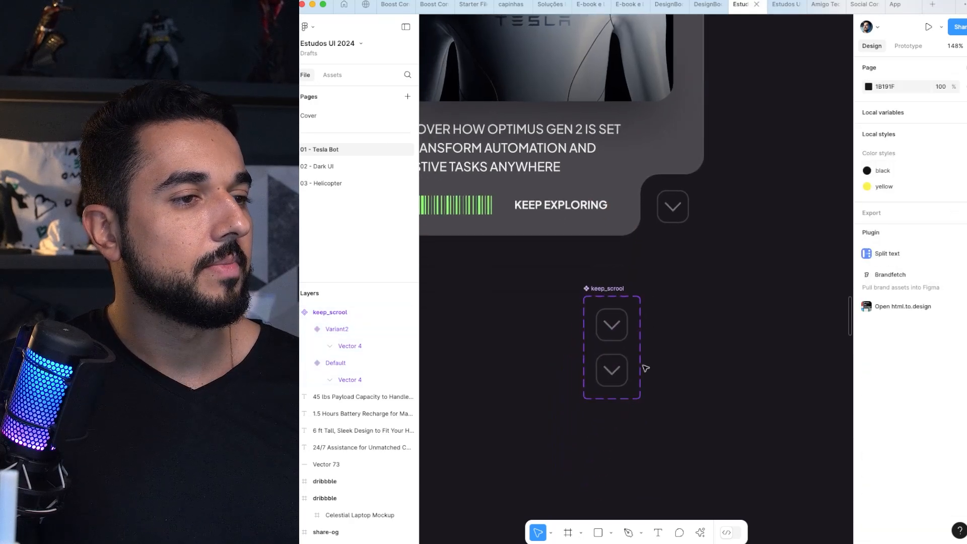
Step: Add an FFFFFF fill at 100% to Variant2 of the new keep_scrool component
scroll(612, 379, "up", 5)
left_click(612, 347)
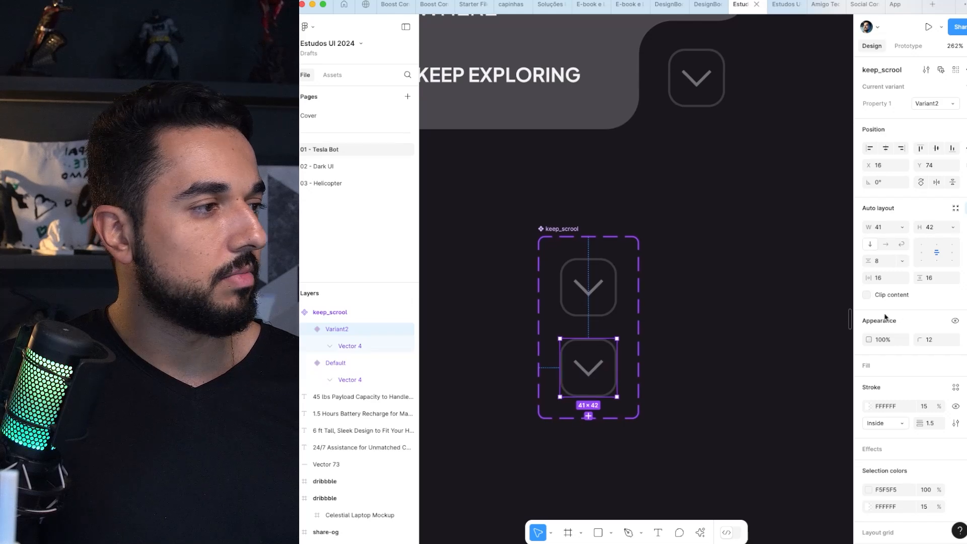
left_click(956, 365)
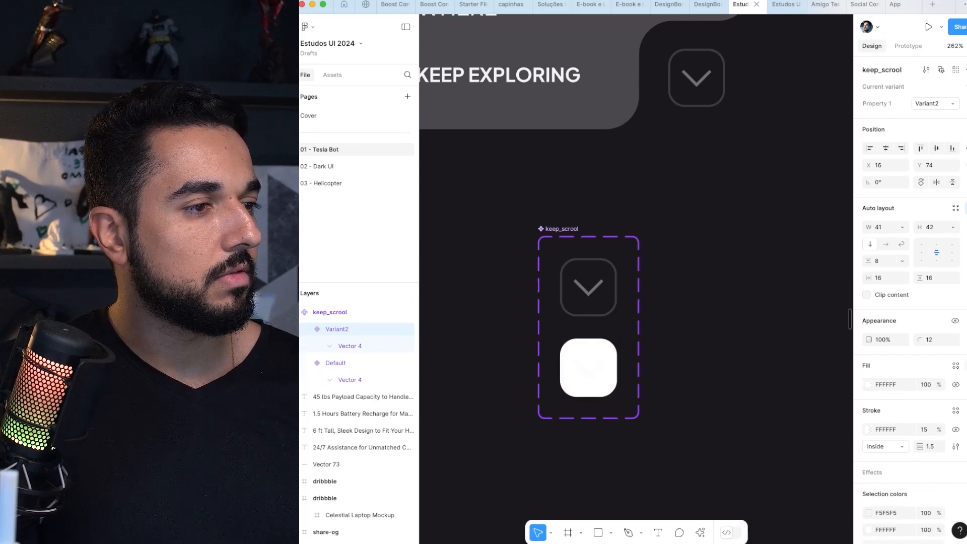
Step: Recolor the arrow in Variant2 with the canvas's dark 1B191F and set its opacity to 100%
left_click(591, 373, "super")
key("i")
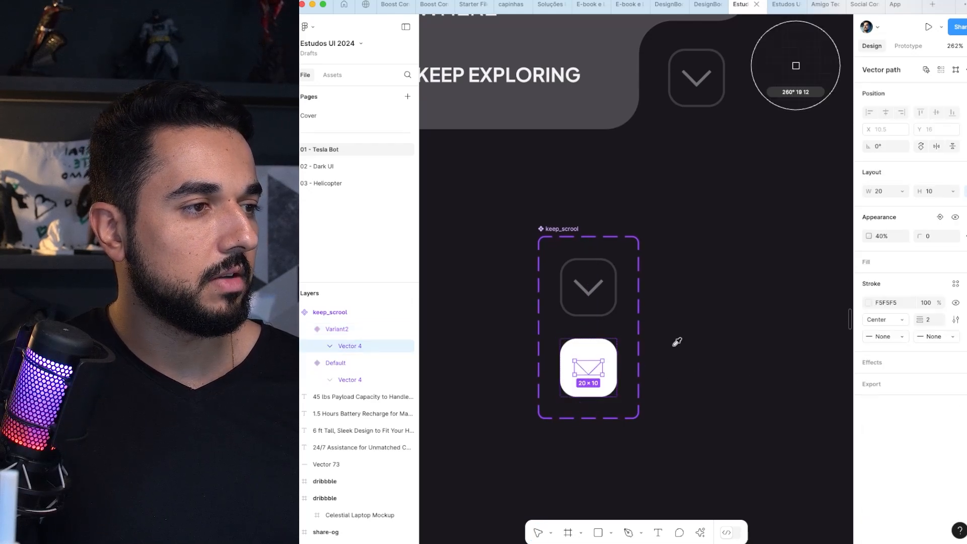
left_click(676, 342)
left_click(703, 333)
left_click(590, 368, "super")
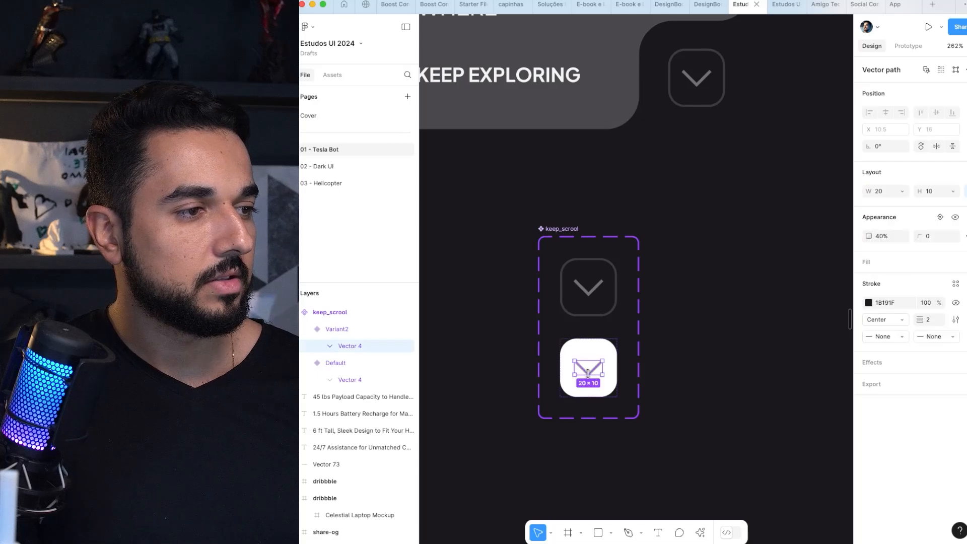
key("0")
left_click(740, 270)
Step: Add a While hovering interaction that changes the default arrow button to Variant2, and review its animation options
left_click(588, 299)
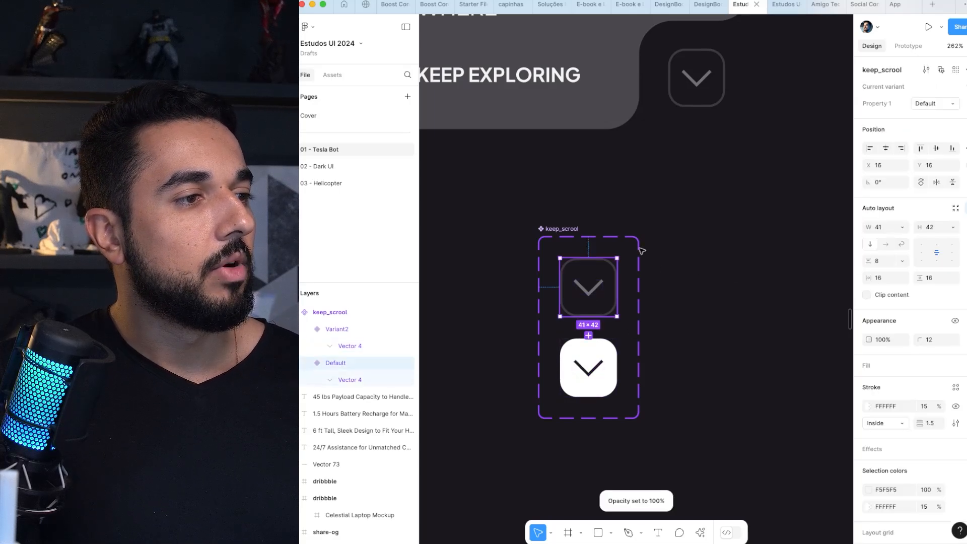
left_click(910, 47)
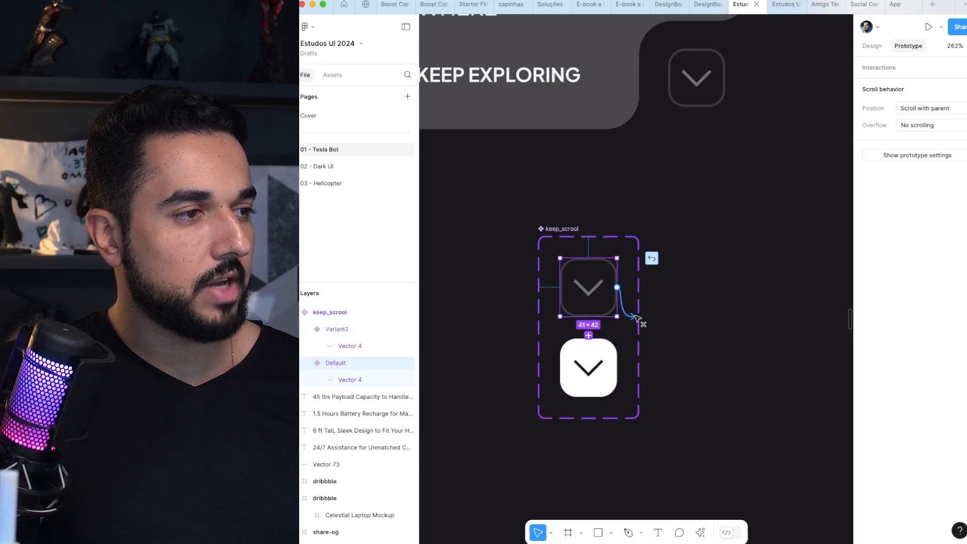
left_click_drag(619, 335, 589, 365)
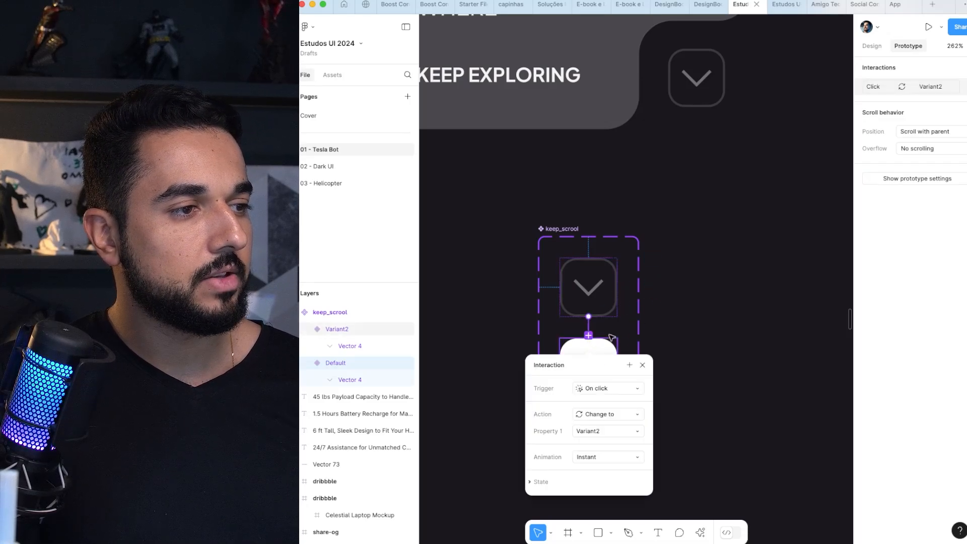
left_click(630, 335)
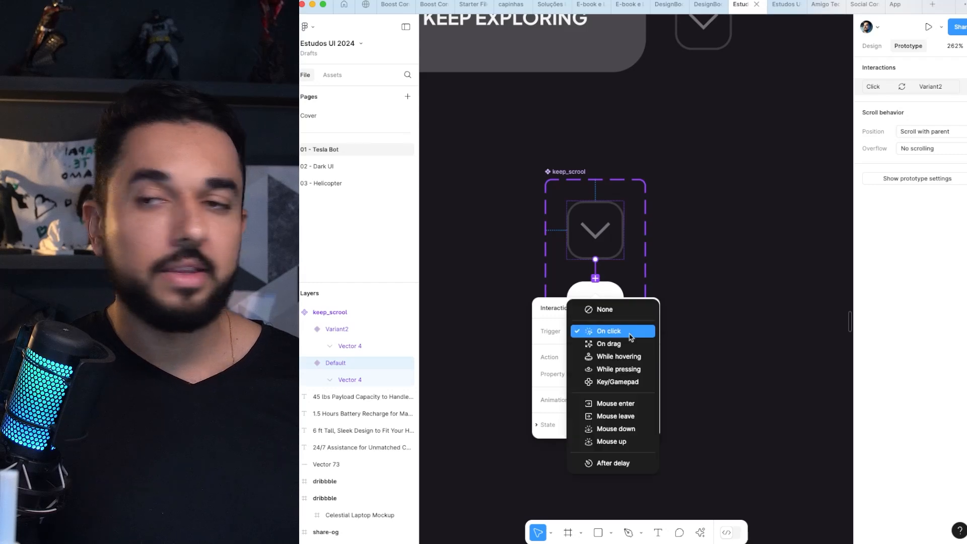
left_click(627, 359)
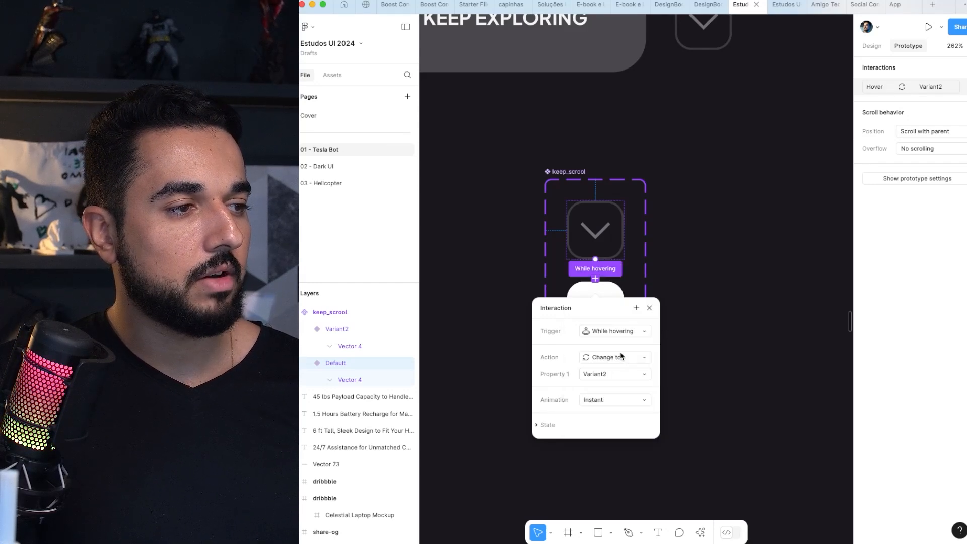
left_click(604, 401)
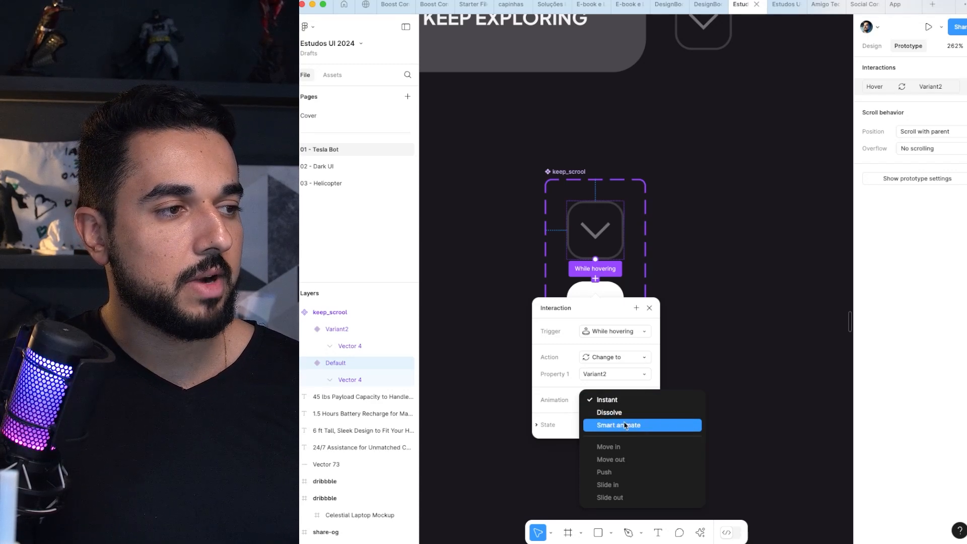
left_click(650, 308)
left_click(650, 308)
scroll(658, 285, "down", 3)
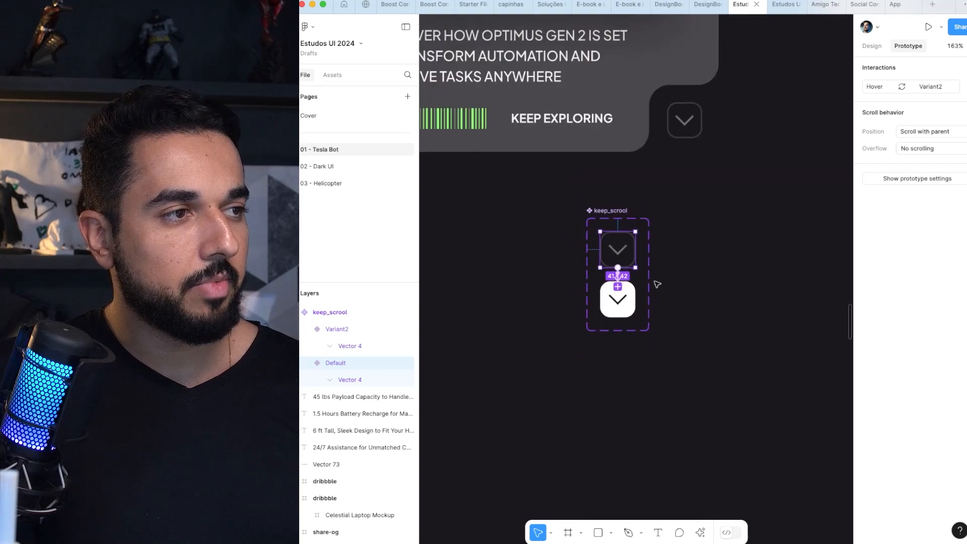
Step: Delete the demonstration keep_scrool component set below the card
scroll(657, 285, "up", 3)
left_click(591, 285)
key("Delete")
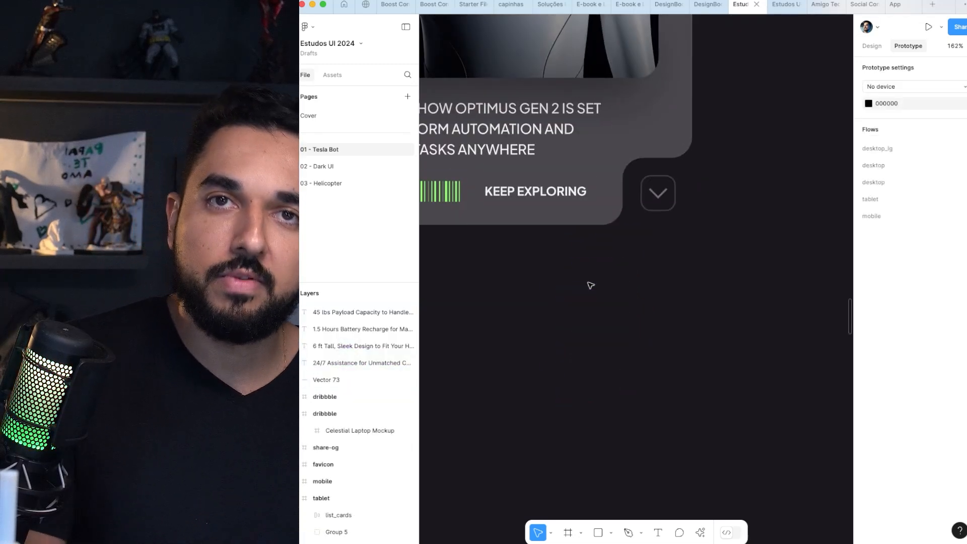
Step: Check the original arrow button's prototype interaction and inspect the green barcode vector's design properties
scroll(608, 297, "down", 4)
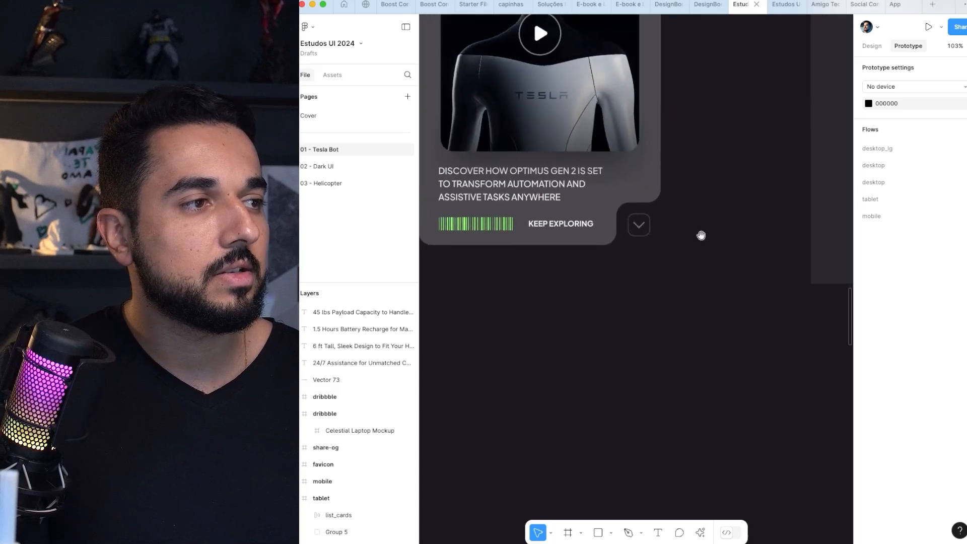
left_click_drag(702, 235, 741, 325)
left_click(694, 348)
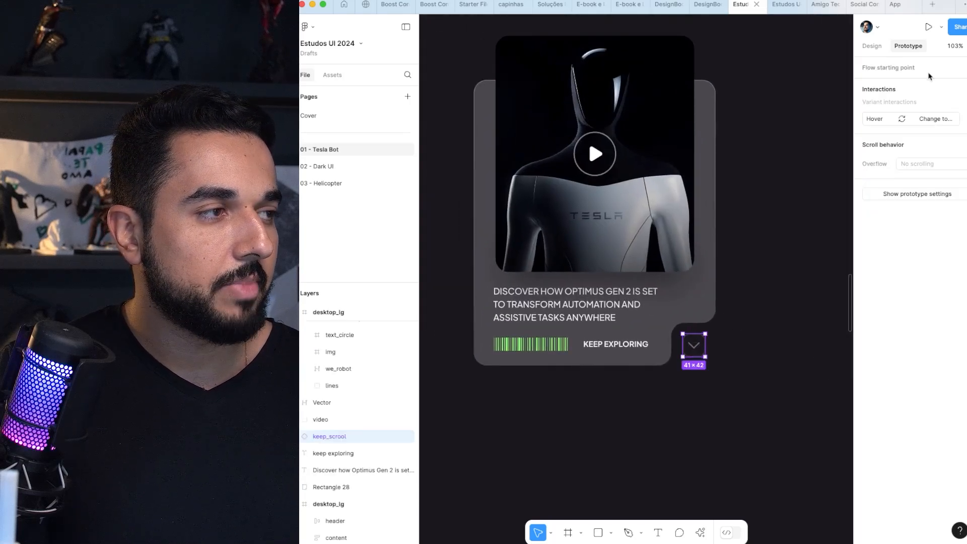
left_click(872, 46)
left_click(532, 349)
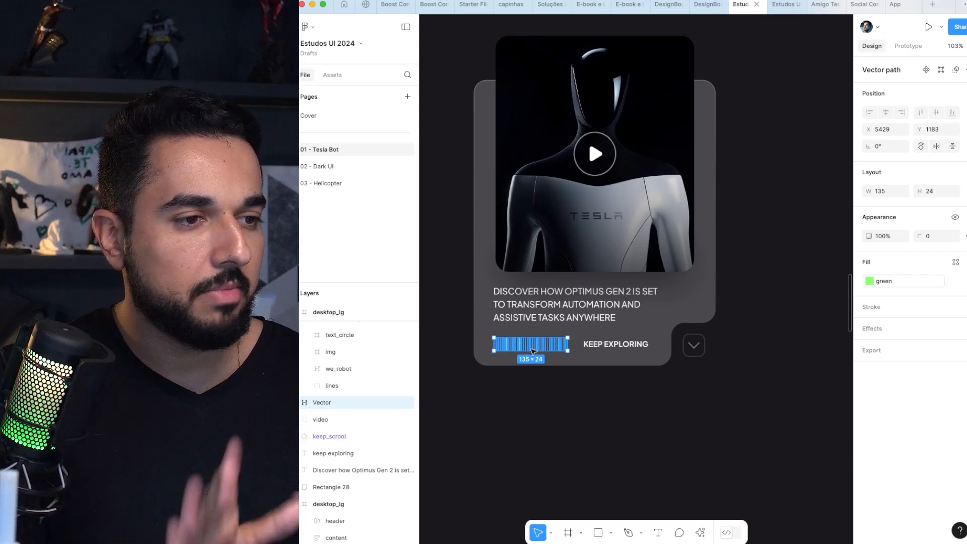
left_click(545, 432)
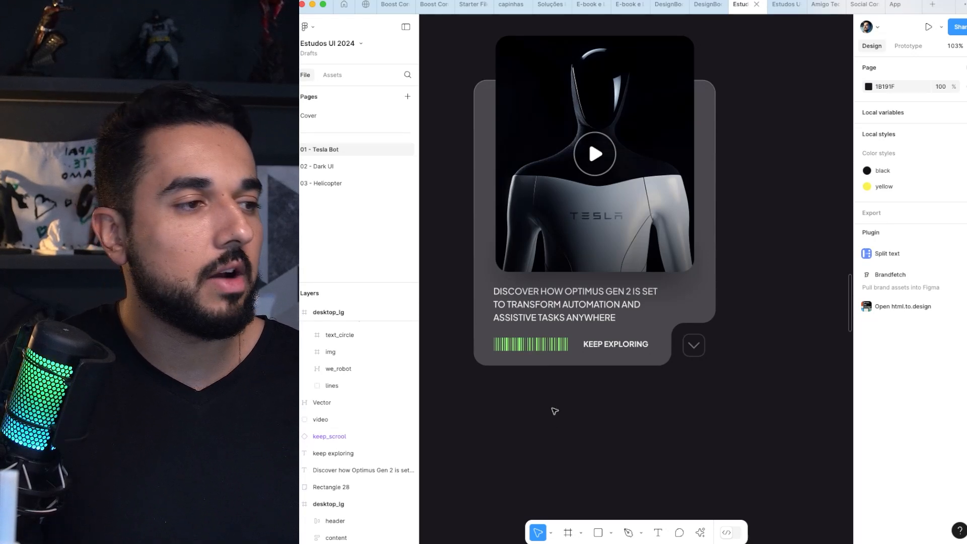
Step: Inspect the green barcode vector and the typography of the description text on the video card
left_click(547, 345)
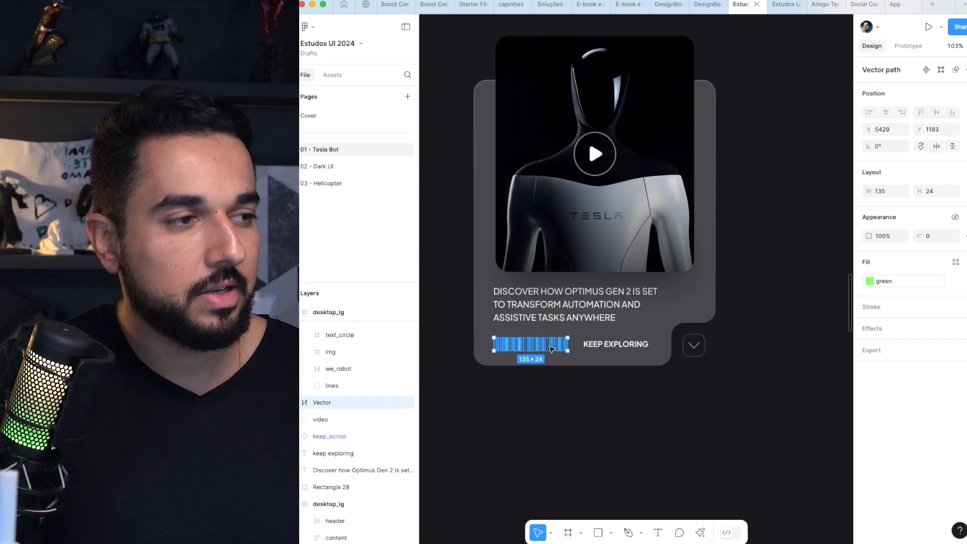
scroll(546, 349, "up", 5)
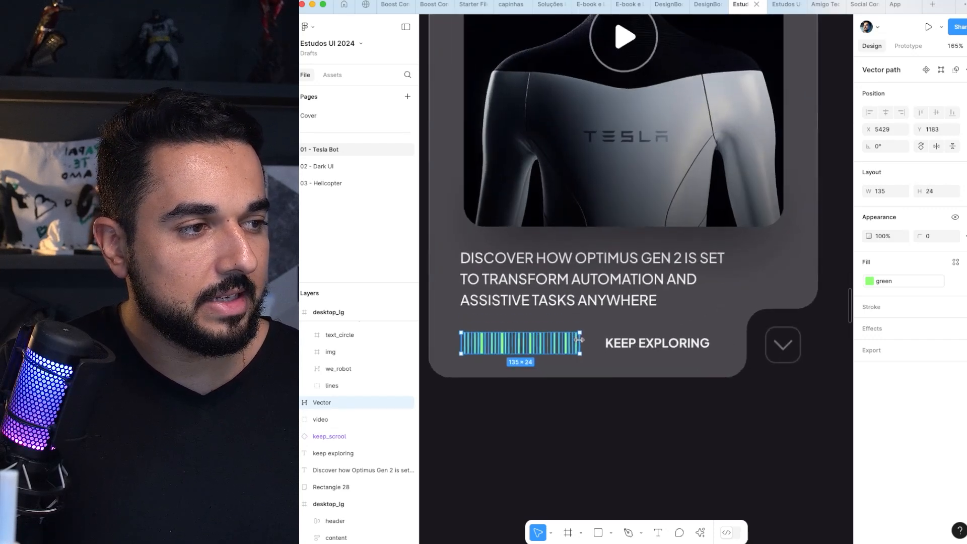
scroll(580, 340, "up", 8)
scroll(579, 341, "down", 6)
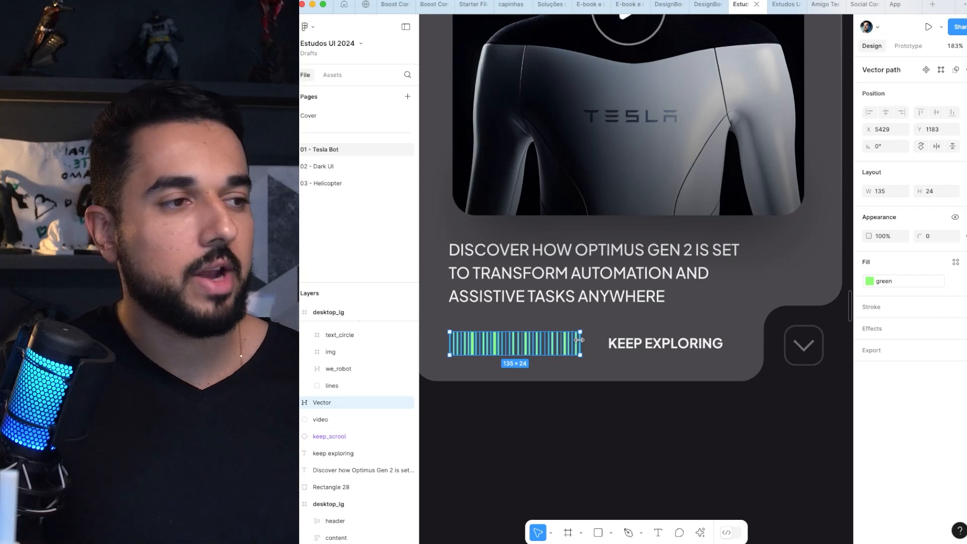
left_click(604, 265)
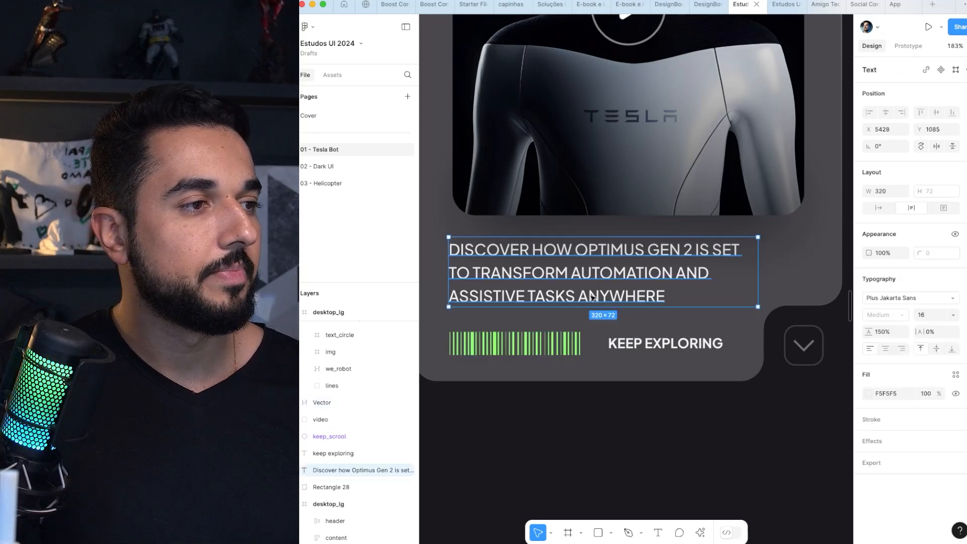
scroll(577, 323, "down", 3)
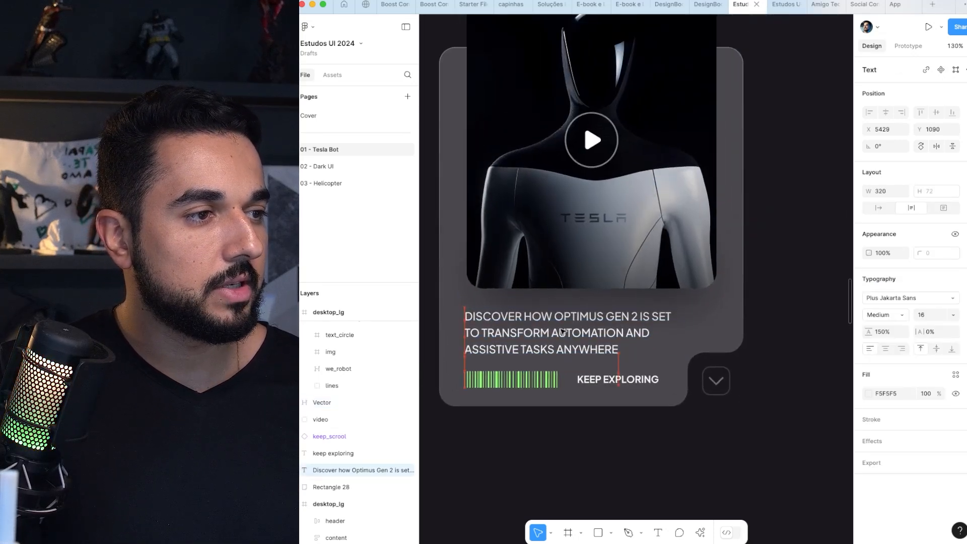
Step: Try moving the robot video group on the card, and undo the move
left_click(609, 270)
scroll(611, 264, "down", 4)
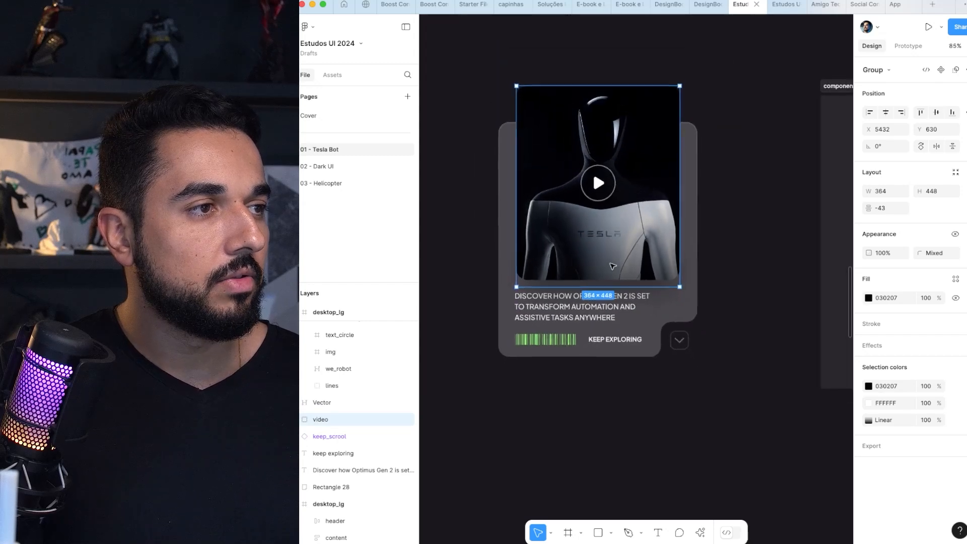
left_click_drag(610, 236, 577, 252)
key("super+z")
key("super+z")
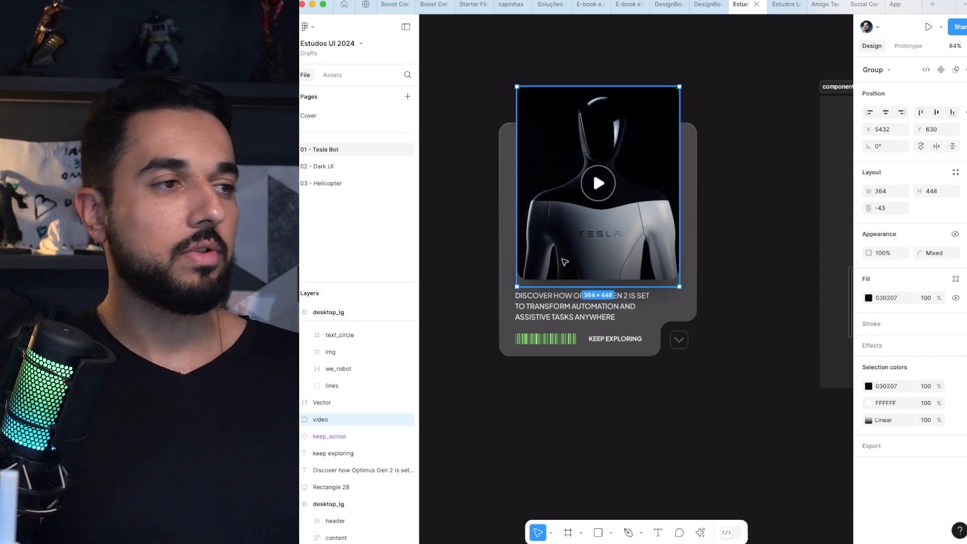
left_click(716, 185)
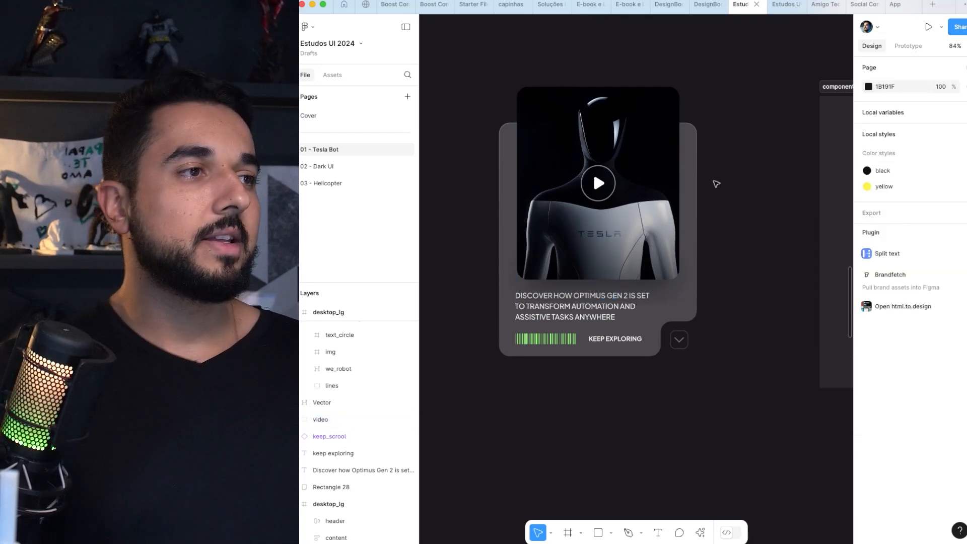
Step: Find the video component set in the components frame and examine the default variant's robot image layer
left_click(639, 174)
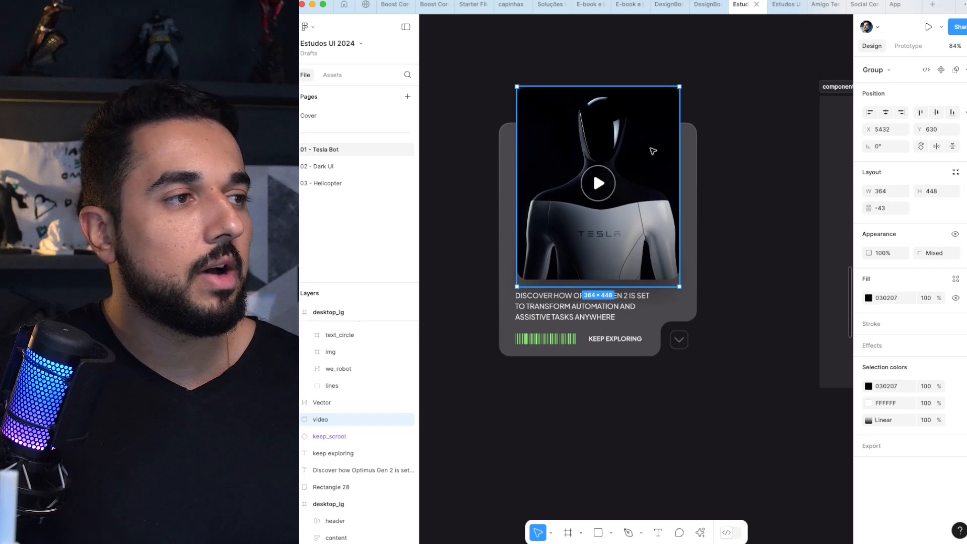
left_click(737, 146)
scroll(746, 151, "right", 10)
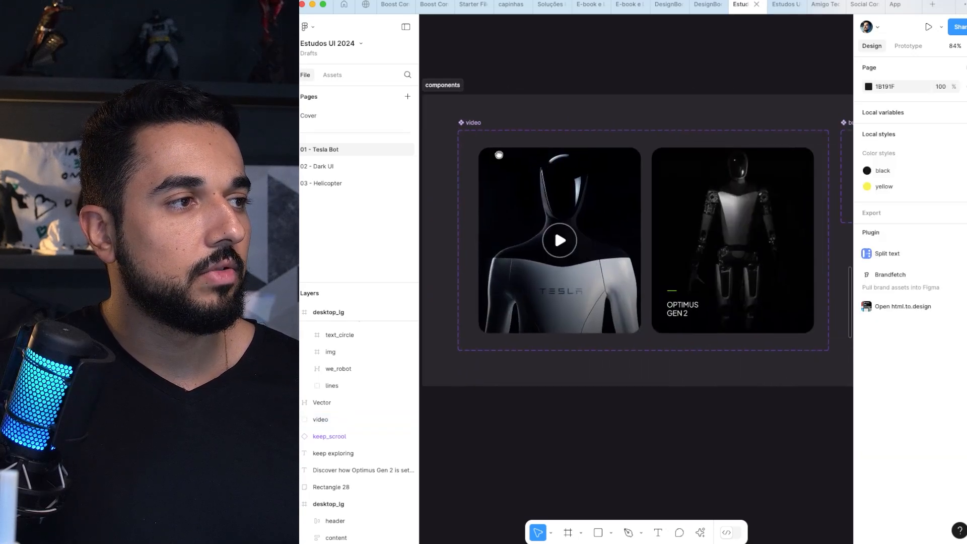
left_click(553, 182)
scroll(552, 183, "left", 3)
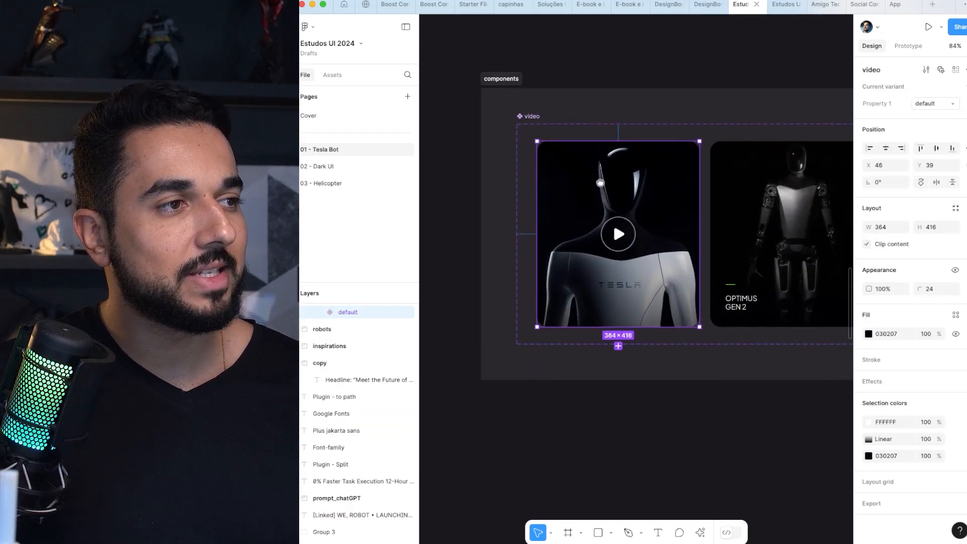
double_click(601, 184)
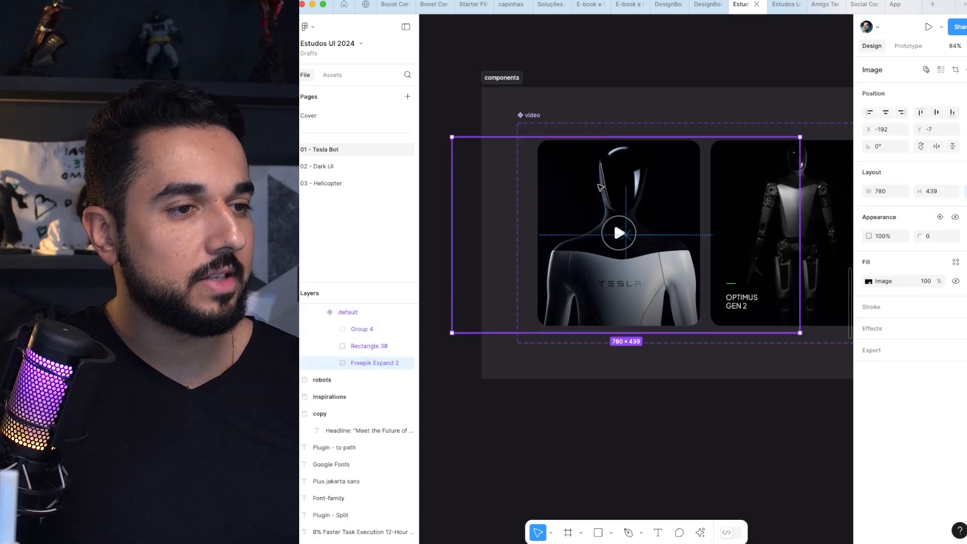
Step: Toggle the visibility of the Freepik Expand 2 image in the default video variant to show its role
left_click(408, 363)
left_click(407, 364)
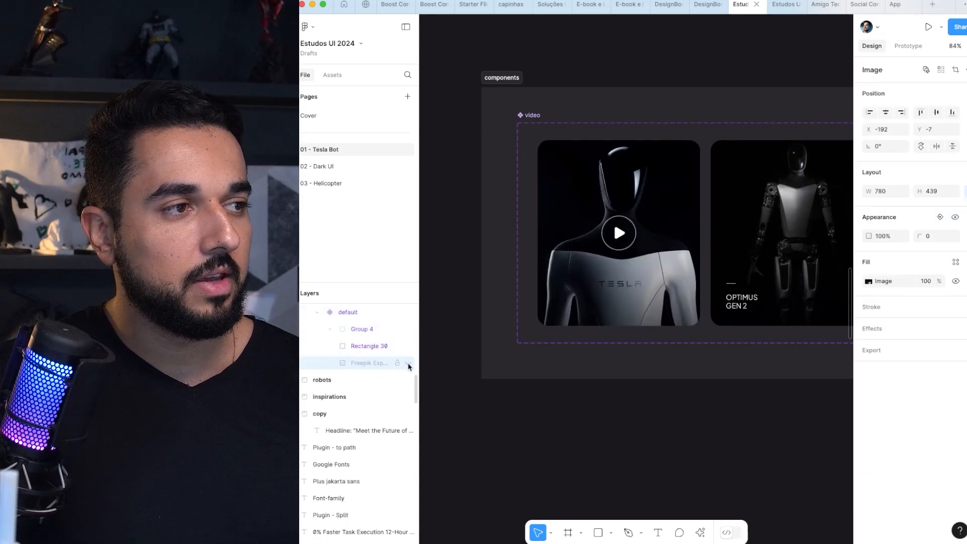
left_click(408, 363)
left_click(408, 364)
Step: Toggle the visibility of the Rectangle 30 overlay in the default video variant to compare the image with and without it
left_click(409, 347)
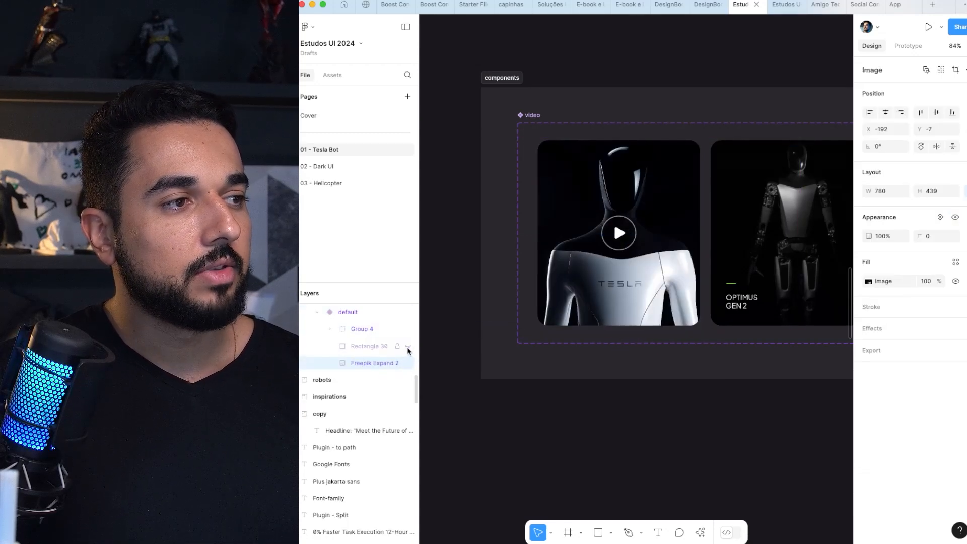
left_click(408, 346)
left_click(408, 347)
left_click(408, 346)
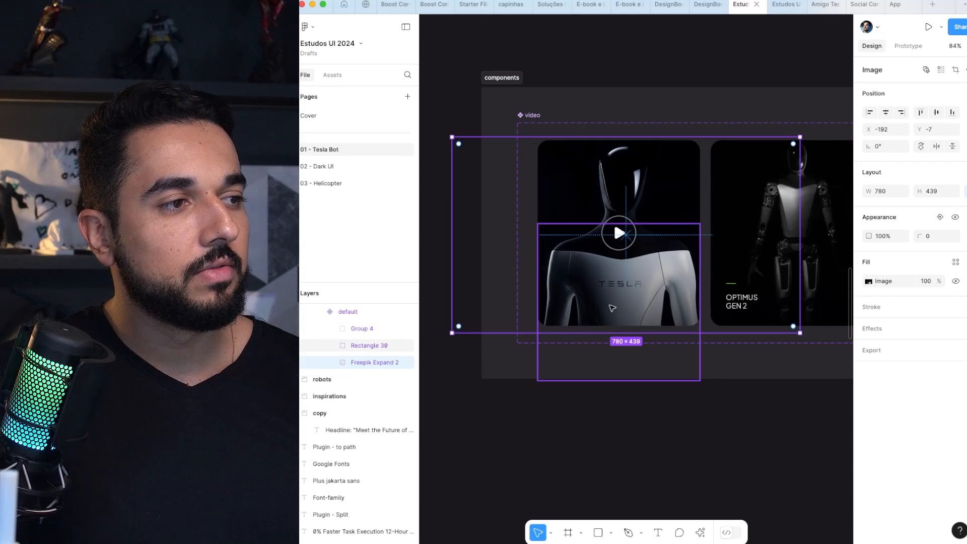
left_click(408, 347)
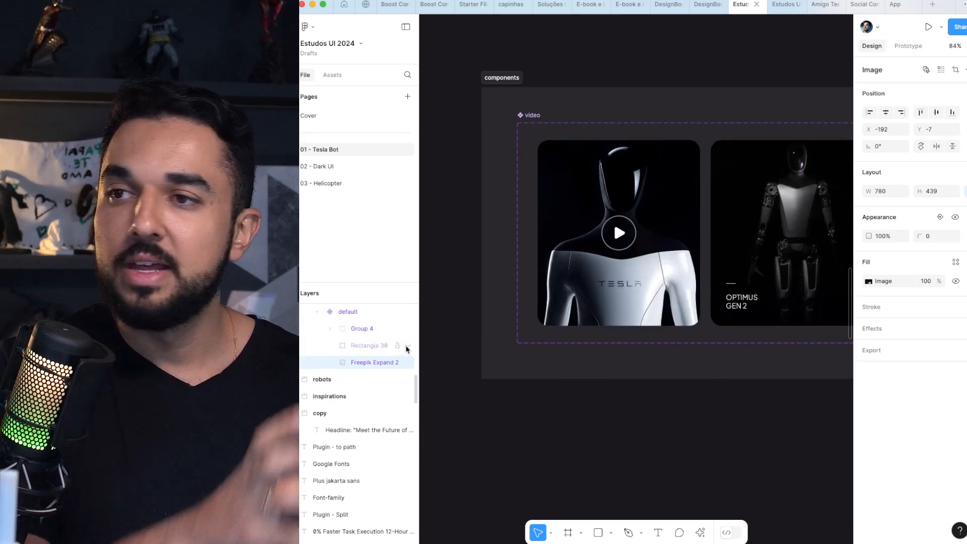
scroll(407, 349, "down", 1)
left_click(408, 345)
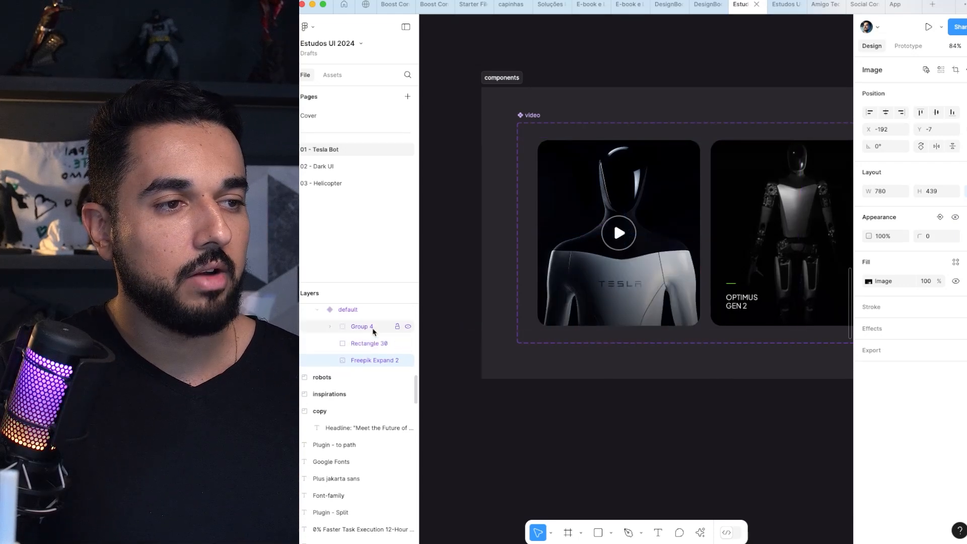
Step: Hide and restore Group 4, the play icon, in the default video variant to show its role
left_click(388, 327)
scroll(407, 325, "down", 1)
left_click(406, 322)
scroll(407, 331, "up", 5)
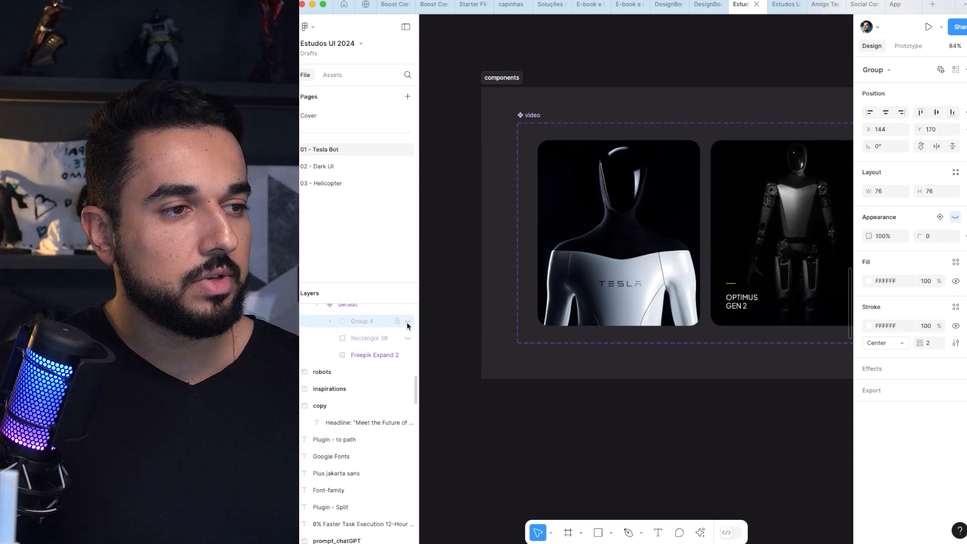
left_click(408, 386)
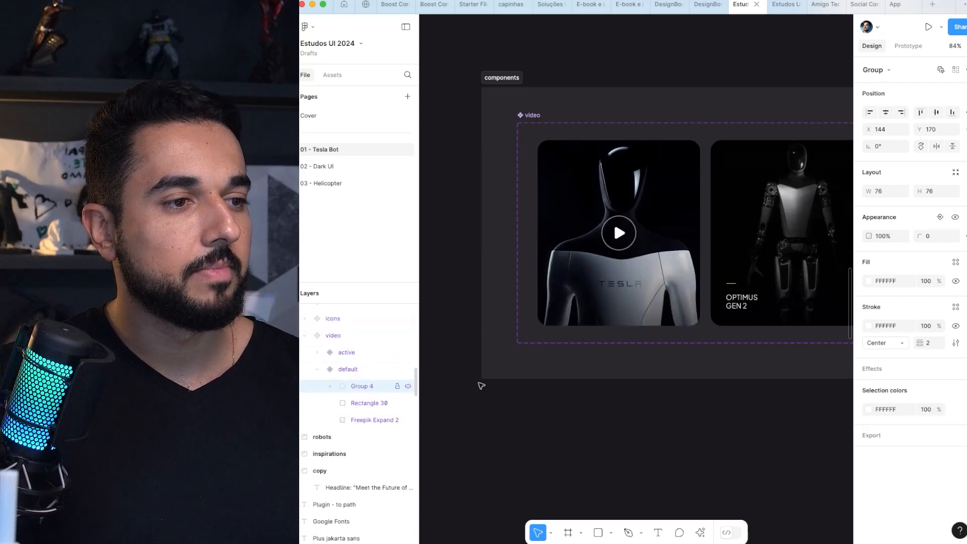
Step: Place a copy of the active video variant below the components frame and delete the original active variant from the set
key("Escape")
scroll(641, 419, "right", 5)
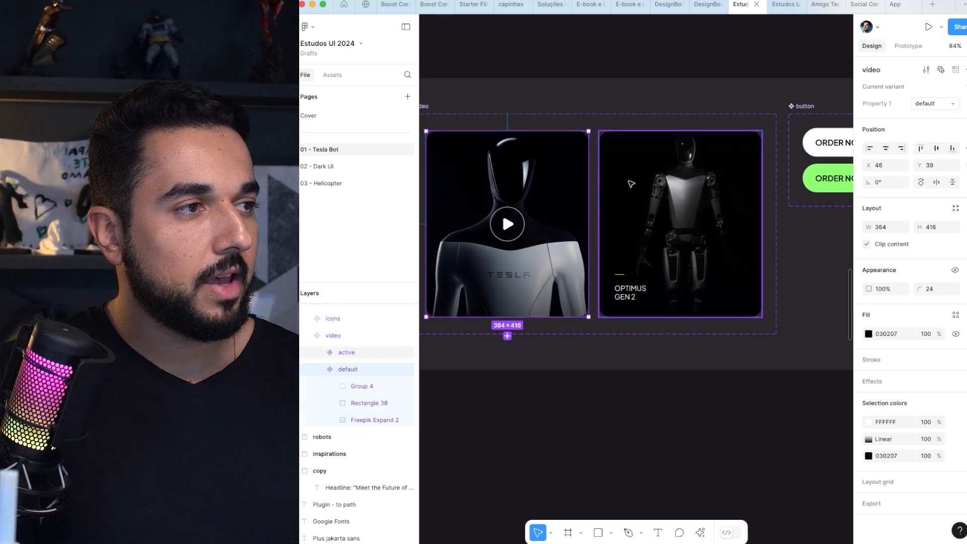
left_click(630, 184)
left_click_drag(689, 171, 576, 440)
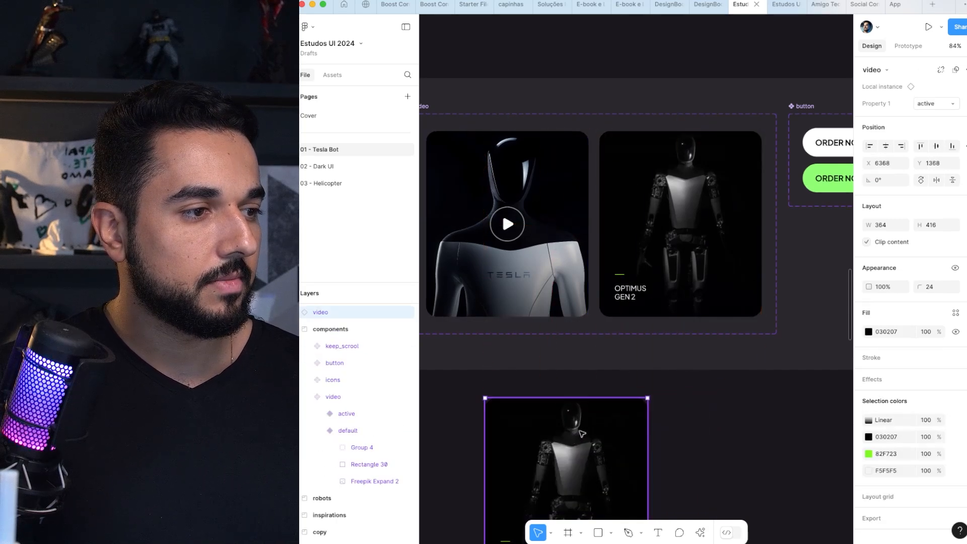
left_click(683, 218)
key("BackSpace")
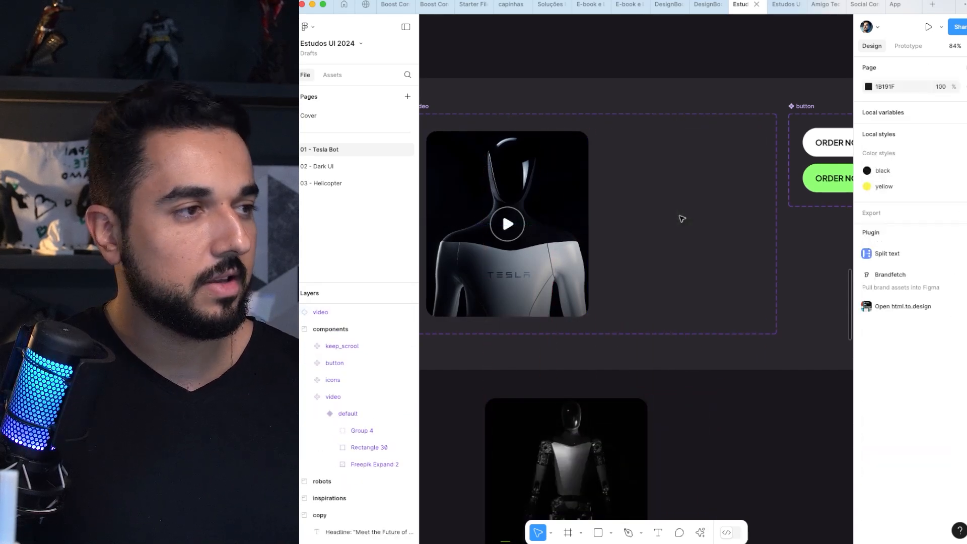
Step: Duplicate the default video variant into the empty space beside it in the component set
left_click_drag(554, 199, 712, 171)
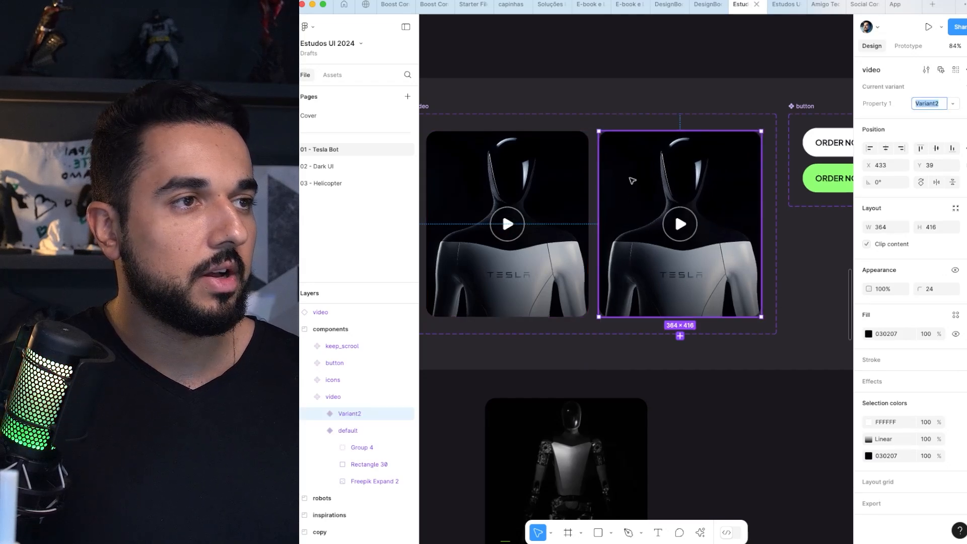
key("BackSpace")
mouse_move(633, 181)
left_mouse_down()
mouse_move(658, 143)
mouse_move(647, 195)
mouse_move(627, 180)
left_mouse_up()
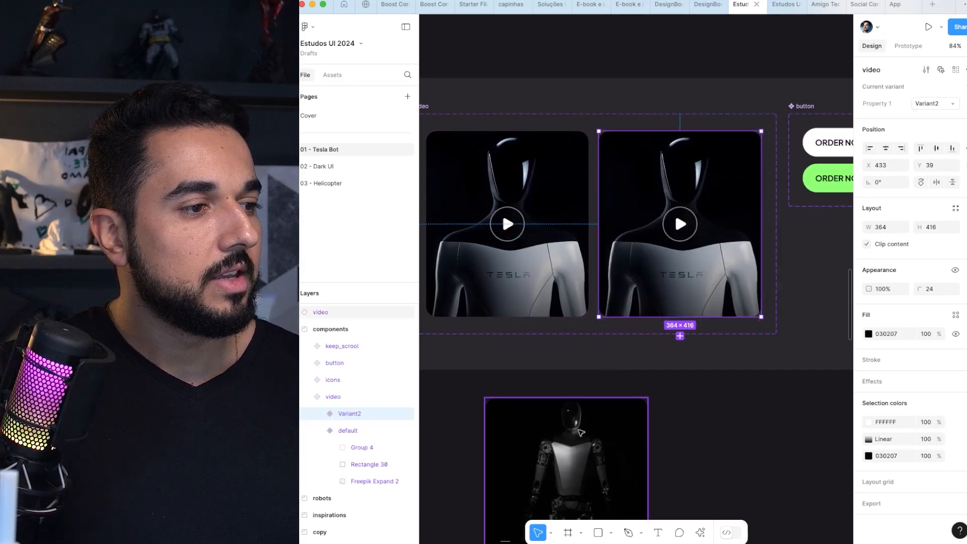
Step: Transfer the screen-recording video layer from the spare active copy into Variant2, directly above its Freepik Expand 2 image
left_click(578, 440, "super")
left_click(581, 407, "super")
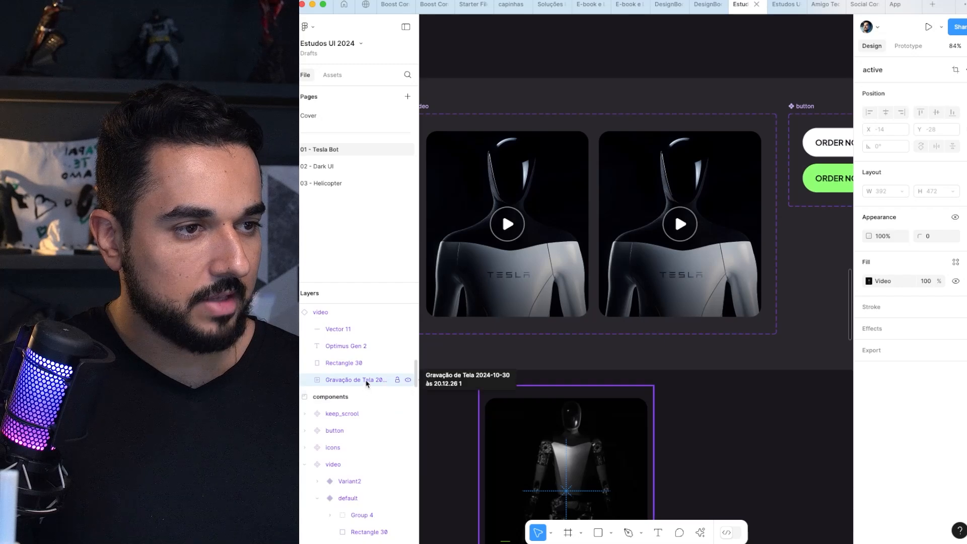
key("super+x")
left_click(644, 145, "super")
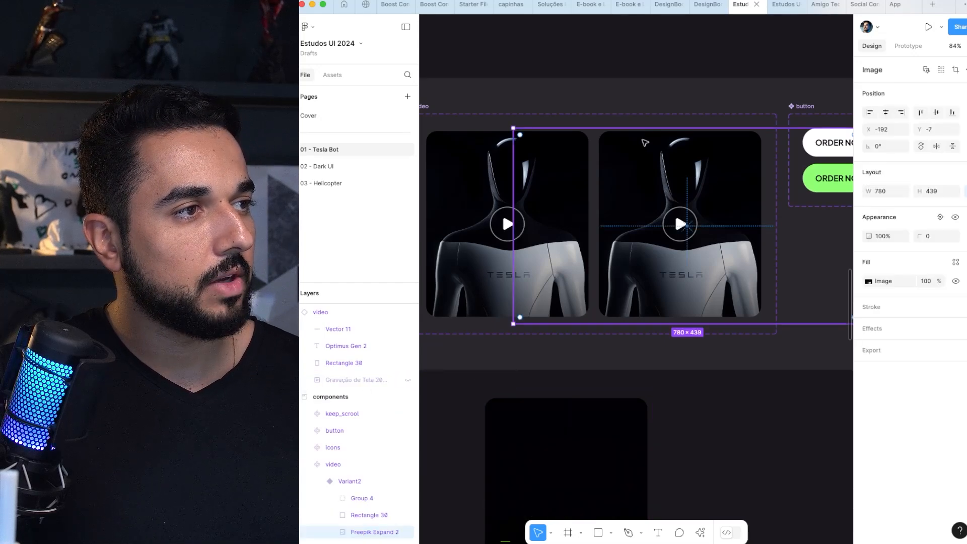
key("super+v")
scroll(383, 434, "down", 1)
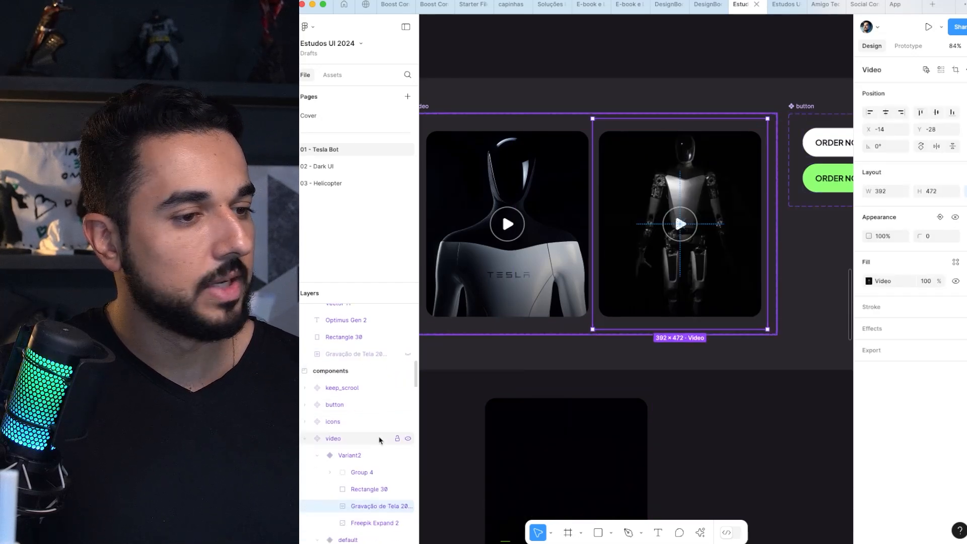
scroll(520, 408, "down", 4)
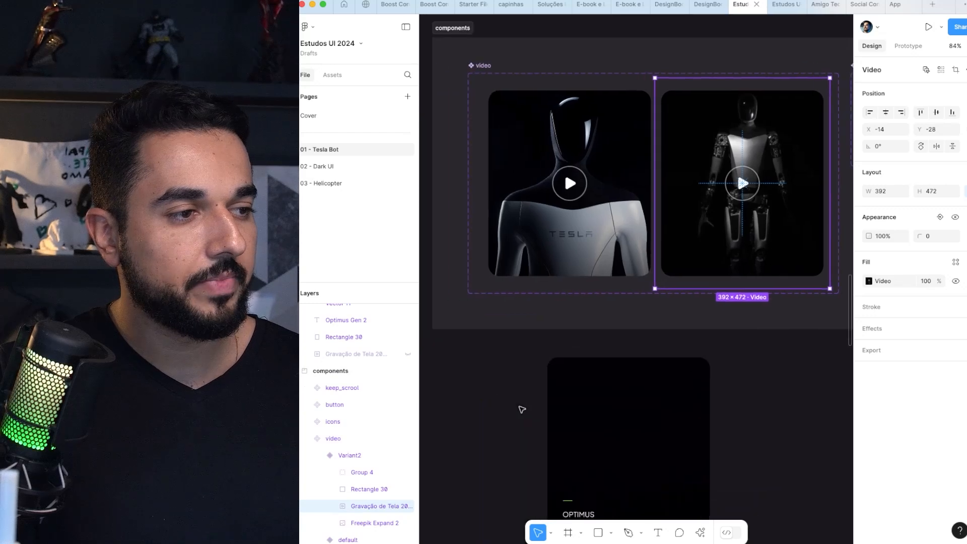
Step: Delete the spare active video copy below the components frame
left_click(541, 391)
key("Delete")
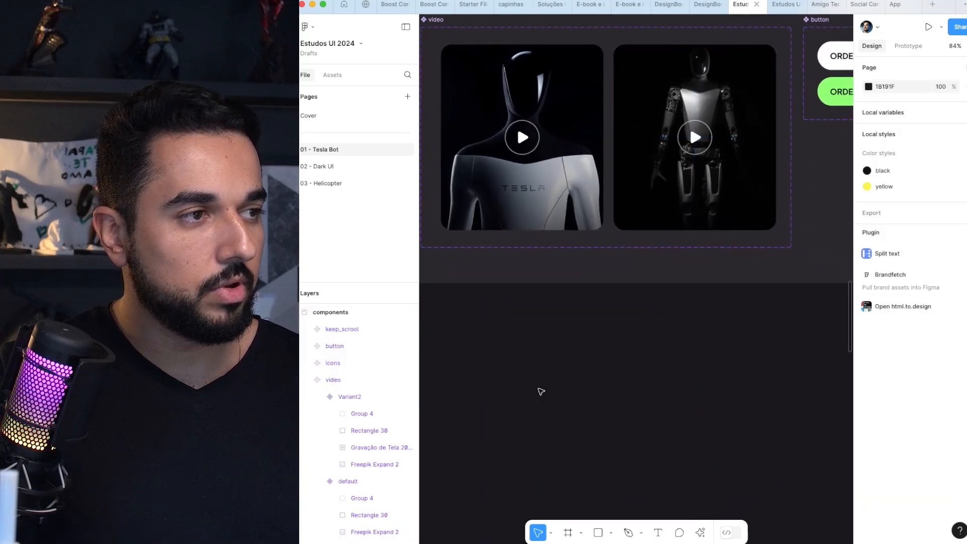
scroll(544, 328, "up", 3)
left_click_drag(595, 262, 651, 254)
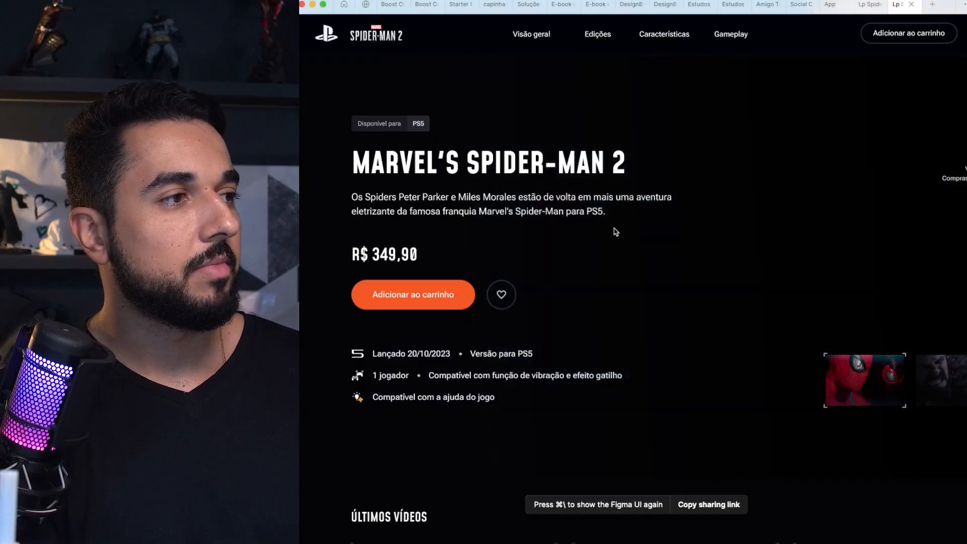
Step: Preview the Spider-Man 2 hero prototype by switching its background video with the two thumbnails
scroll(654, 223, "right", 1)
left_click(890, 391)
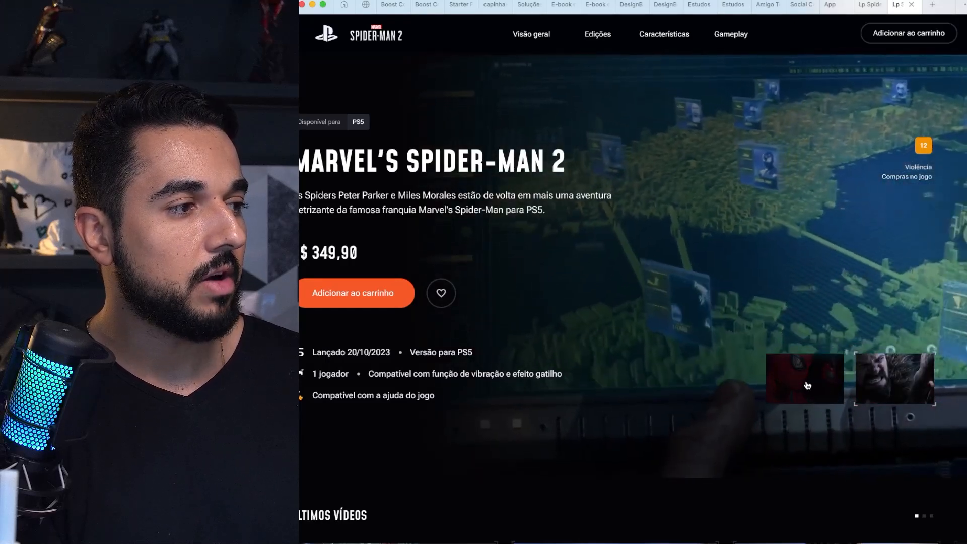
left_click(808, 387)
scroll(891, 282, "left", 1)
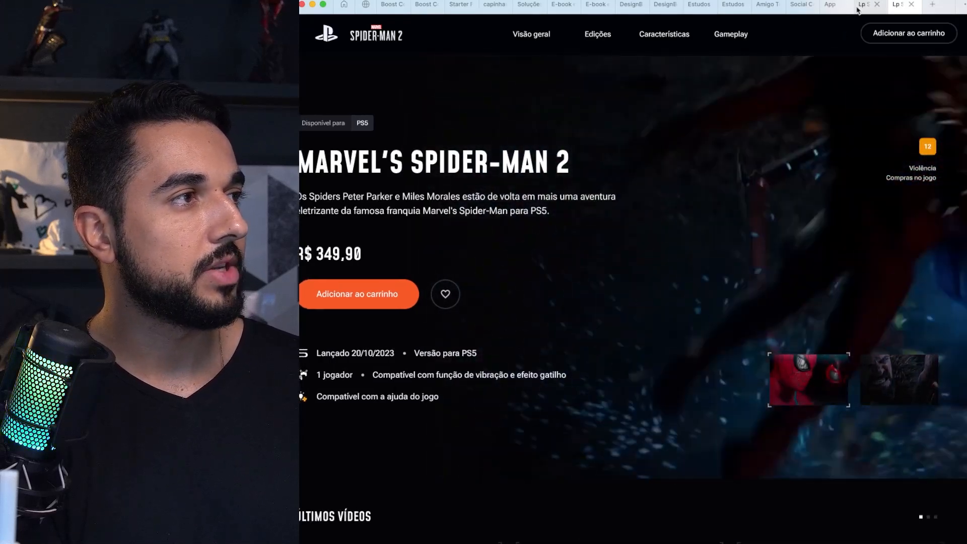
Step: Inspect the spider-man-2 video layer inside bg_hero in the Lp Spider Man - Completa file, and return to the prototype preview
left_click(861, 5)
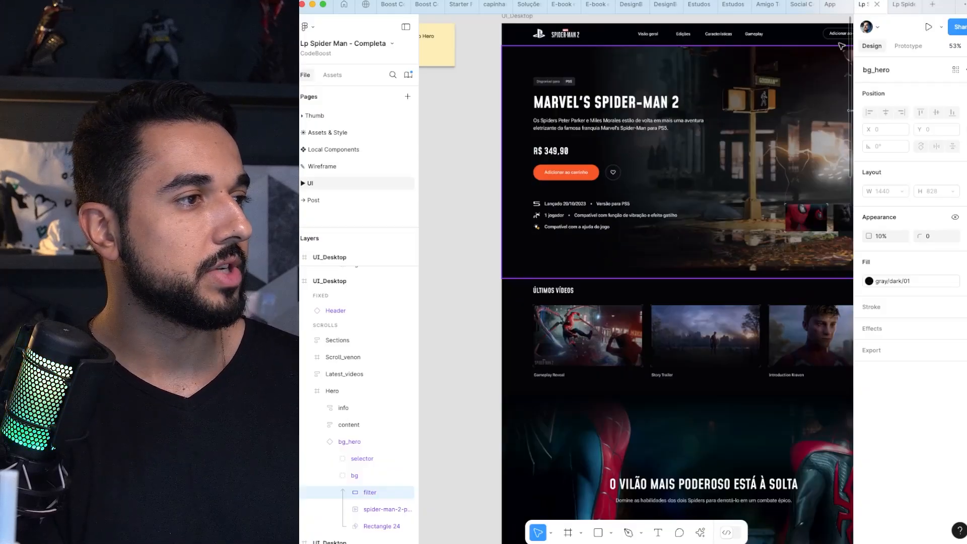
left_click(409, 512)
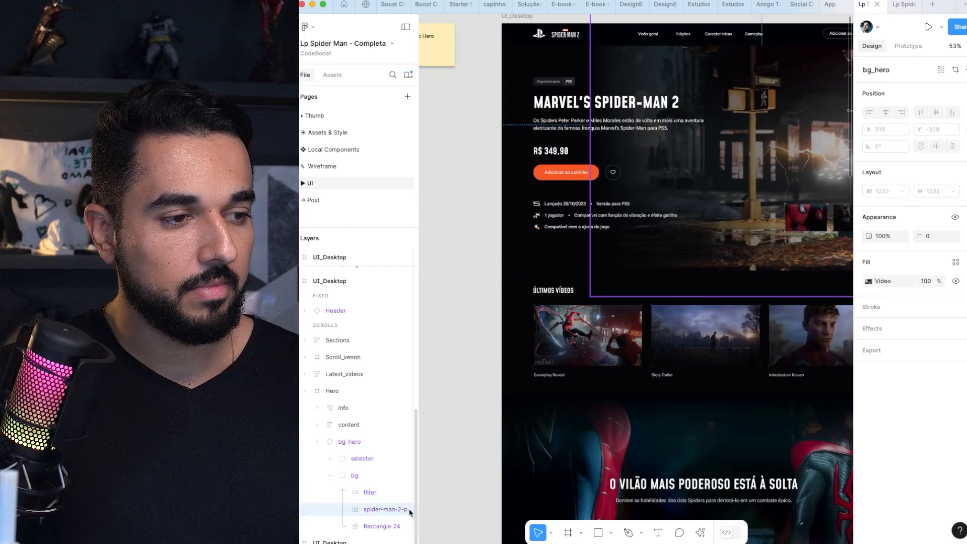
left_click(409, 510)
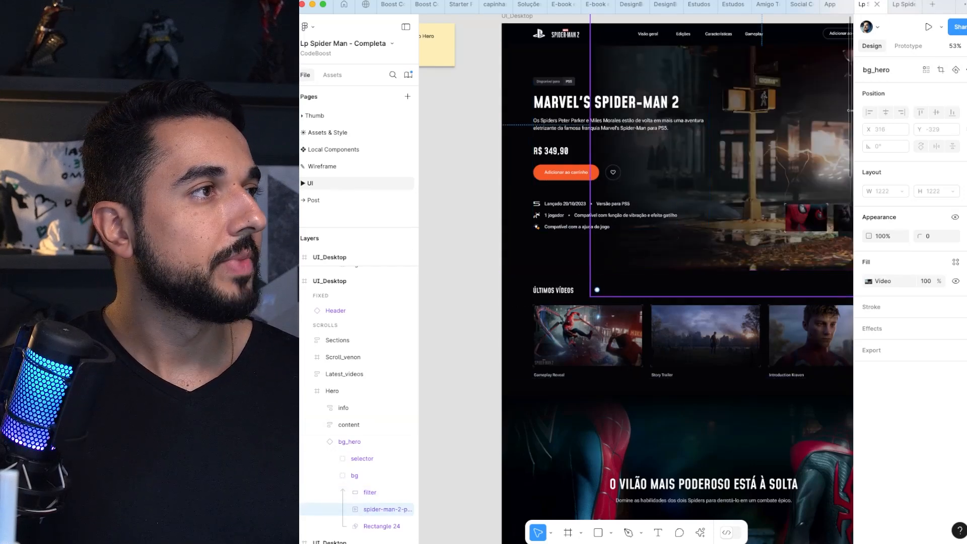
left_click(902, 5)
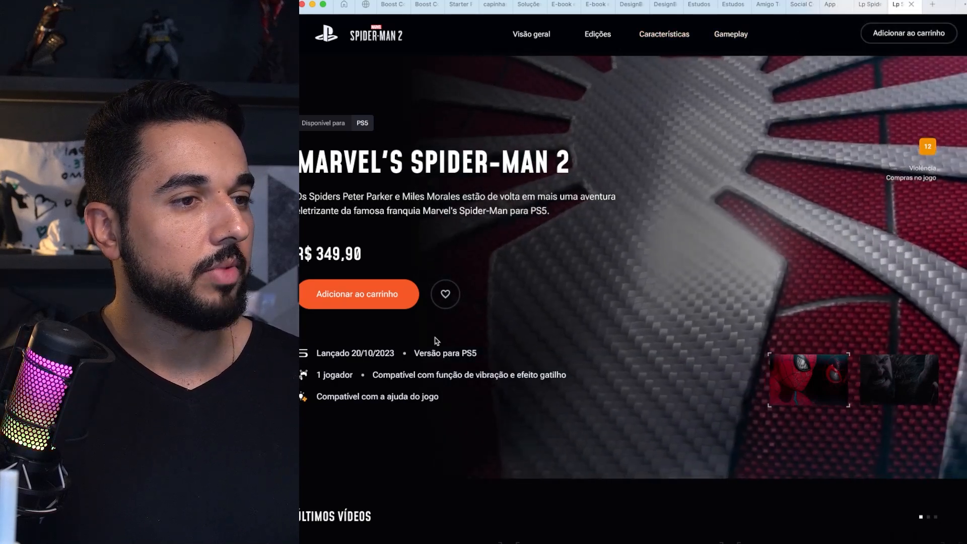
Step: Look through the Spider-Man 2 prototype's latest videos and villain sections, and return to the Estudos UI 2024 file
scroll(605, 275, "down", 8)
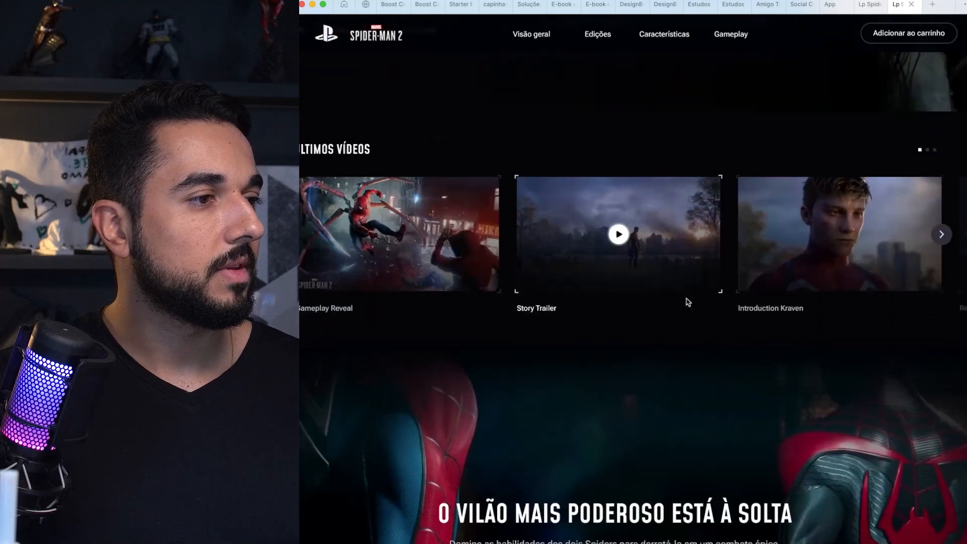
scroll(627, 330, "down", 6)
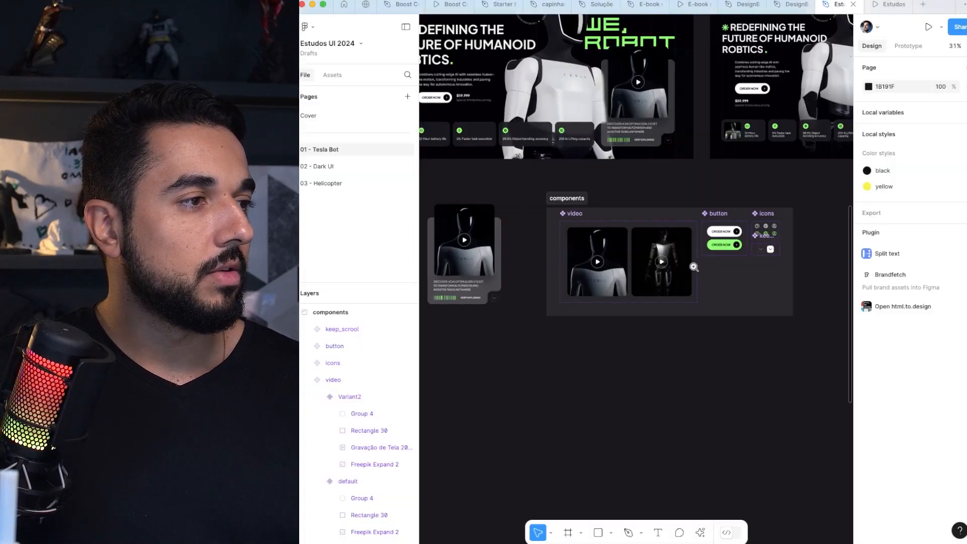
left_click_drag(694, 267, 804, 194)
scroll(545, 191, "down", 2)
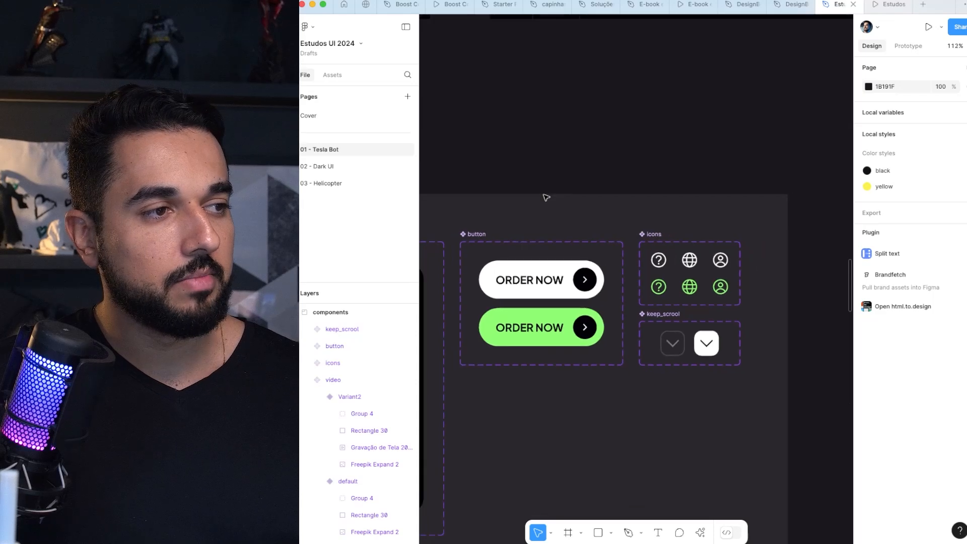
Step: Inspect the prototype interaction on the default variant of the ORDER NOW button component
left_click(532, 276)
left_click(915, 45)
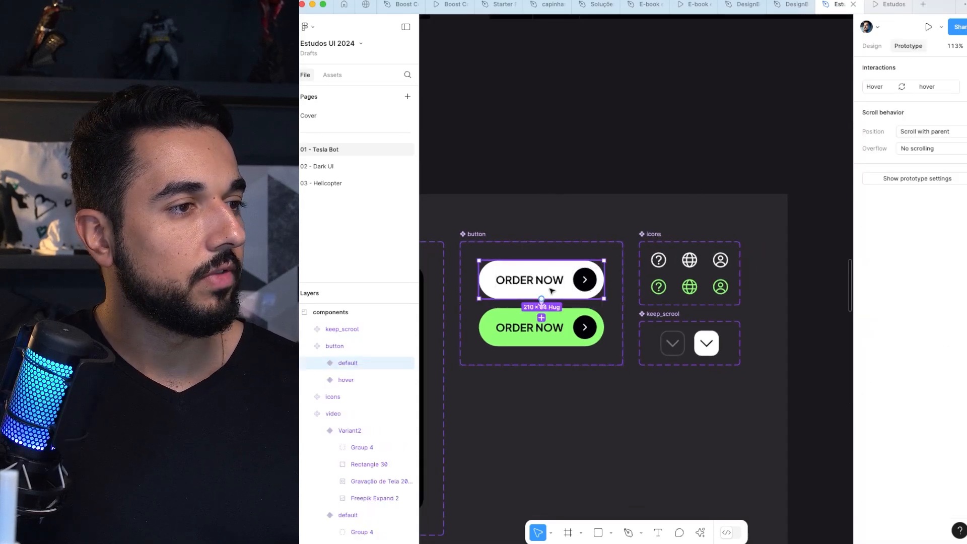
scroll(549, 293, "up", 2)
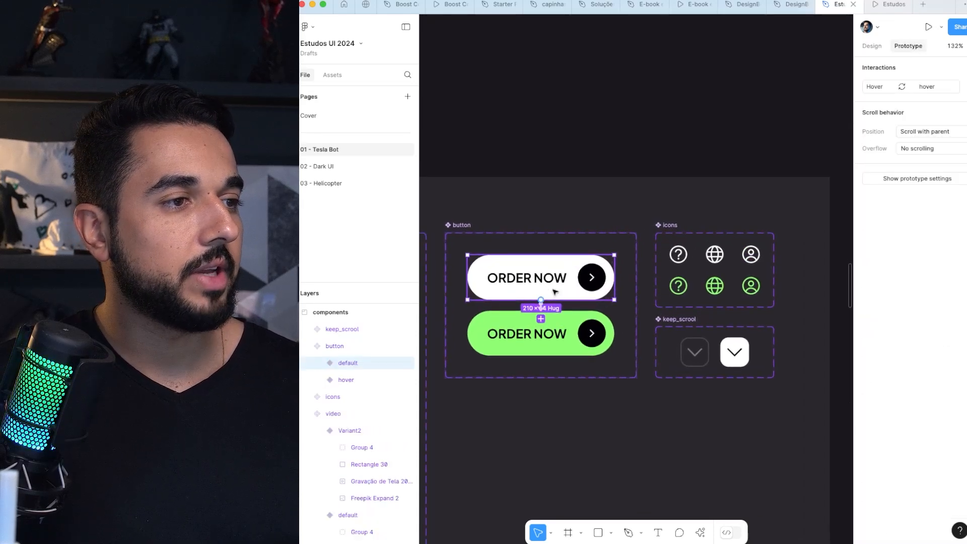
scroll(806, 268, "up", 4)
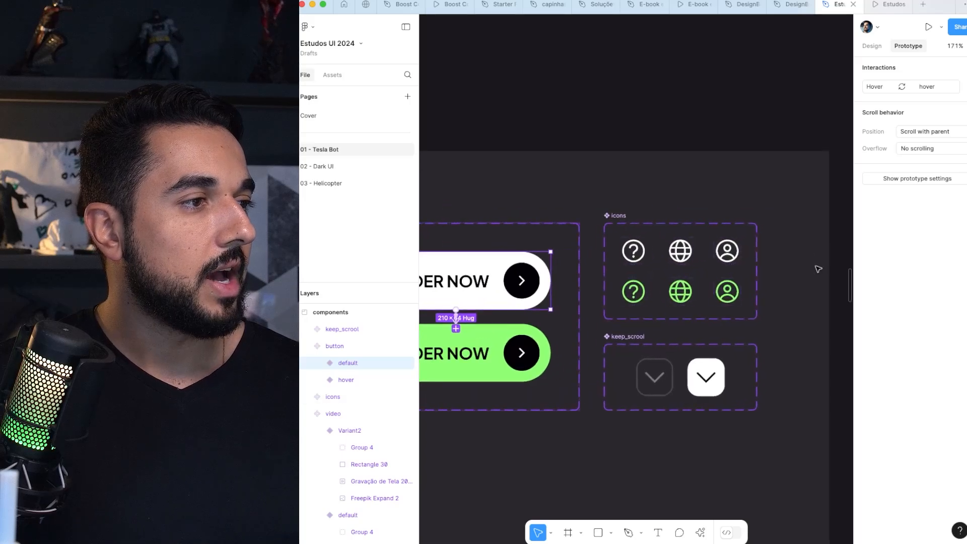
Step: Inspect the prototype interactions of the white help, user and globe icon variants, then select the keep_scrool component set
left_click(625, 259)
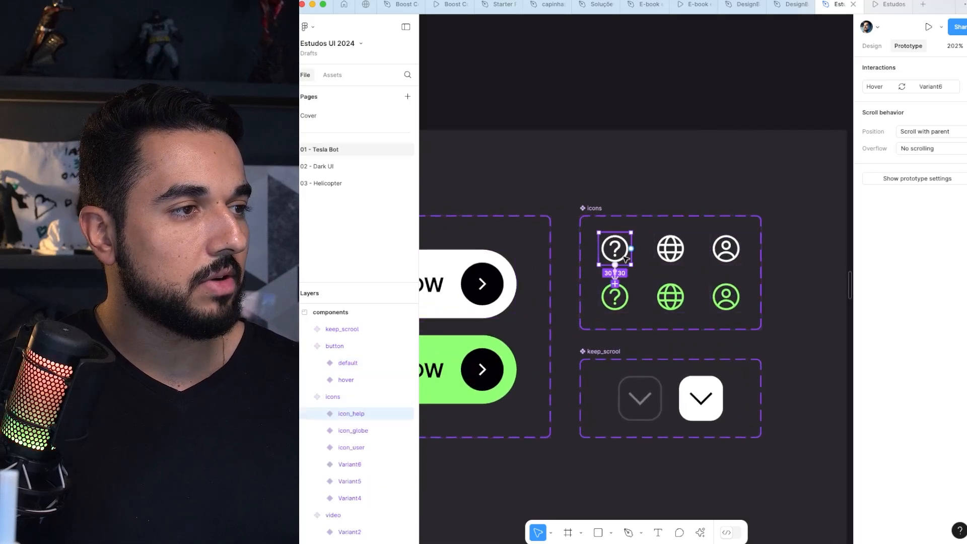
left_click(725, 249)
left_click(629, 260)
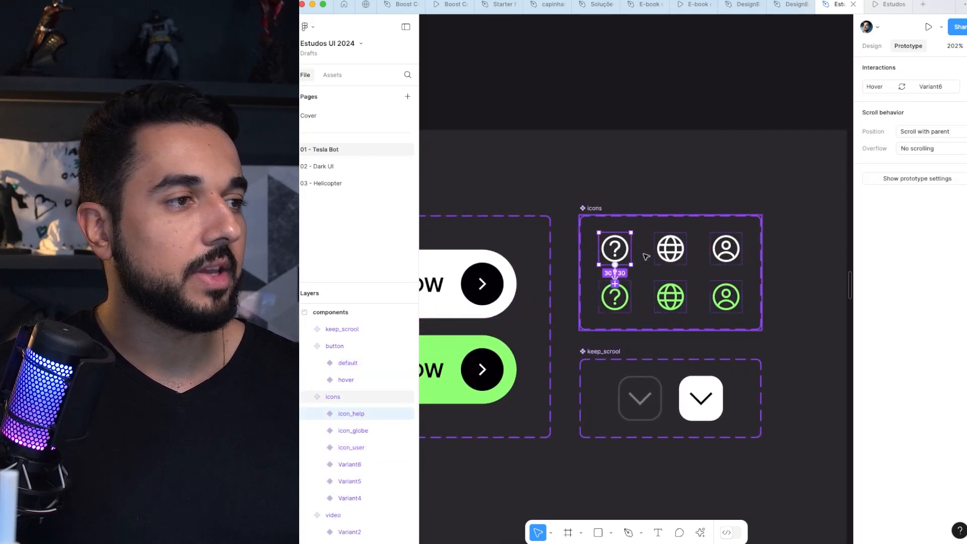
left_click(668, 256)
left_click(614, 255)
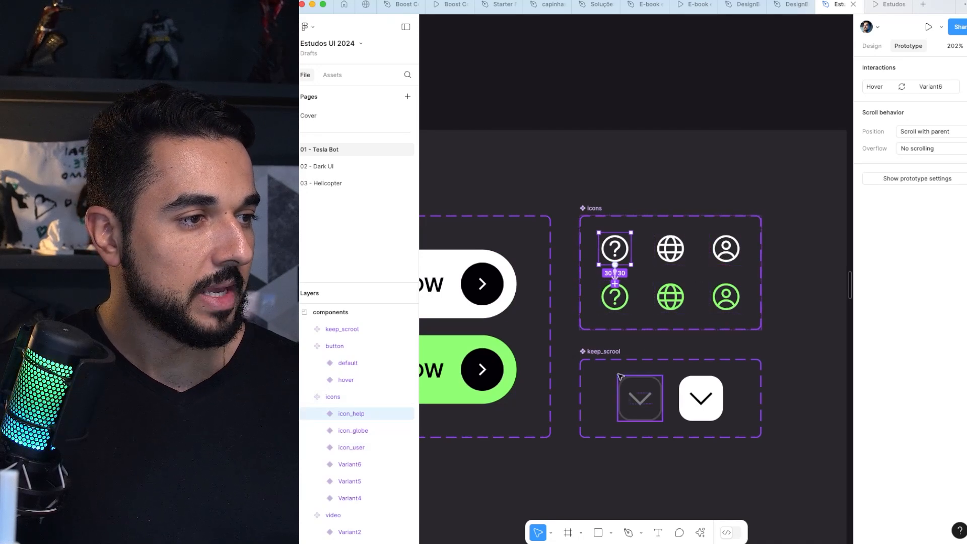
left_click(646, 398)
Step: Examine the components frame alongside the hero frames above it, finishing at the desktop_lg frame
scroll(648, 395, "down", 5)
scroll(600, 355, "up", 3)
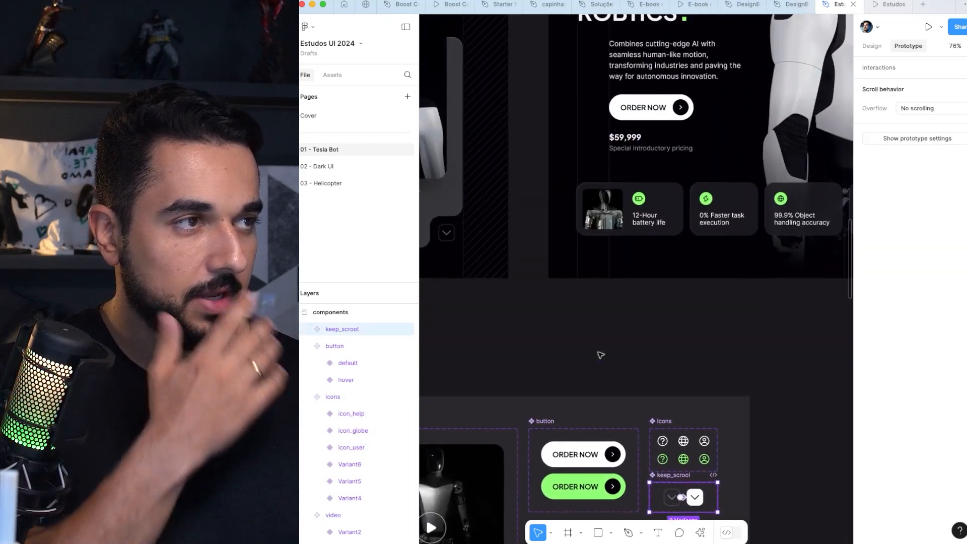
scroll(600, 355, "left", 5)
scroll(601, 355, "down", 3)
scroll(601, 355, "down", 3)
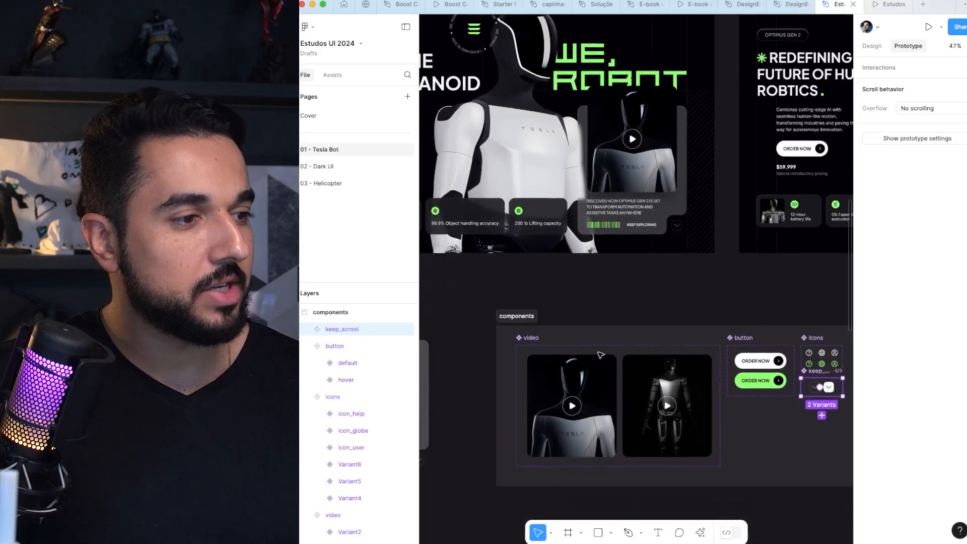
left_click(527, 290)
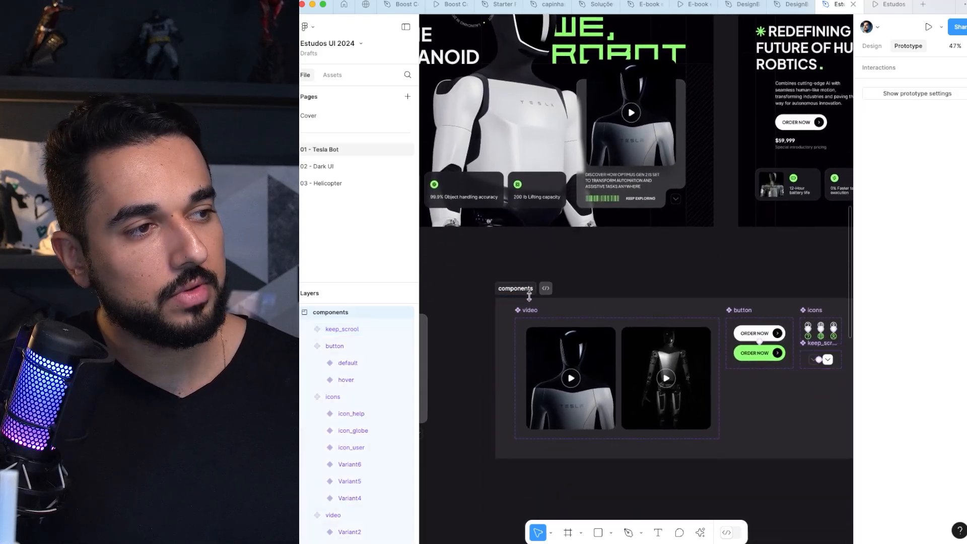
scroll(529, 296, "up", 3)
scroll(529, 296, "left", 3)
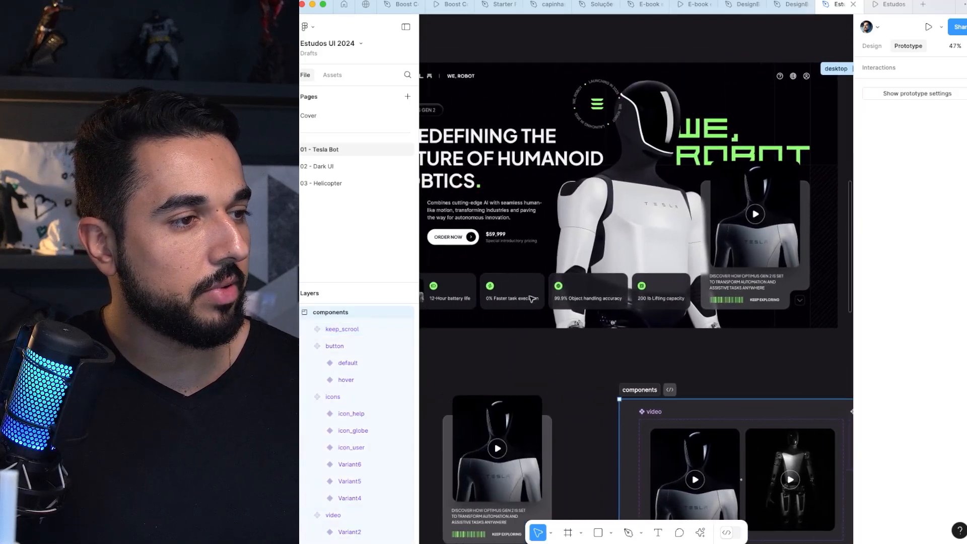
scroll(532, 298, "left", 2)
scroll(719, 218, "up", 2)
scroll(719, 218, "left", 1)
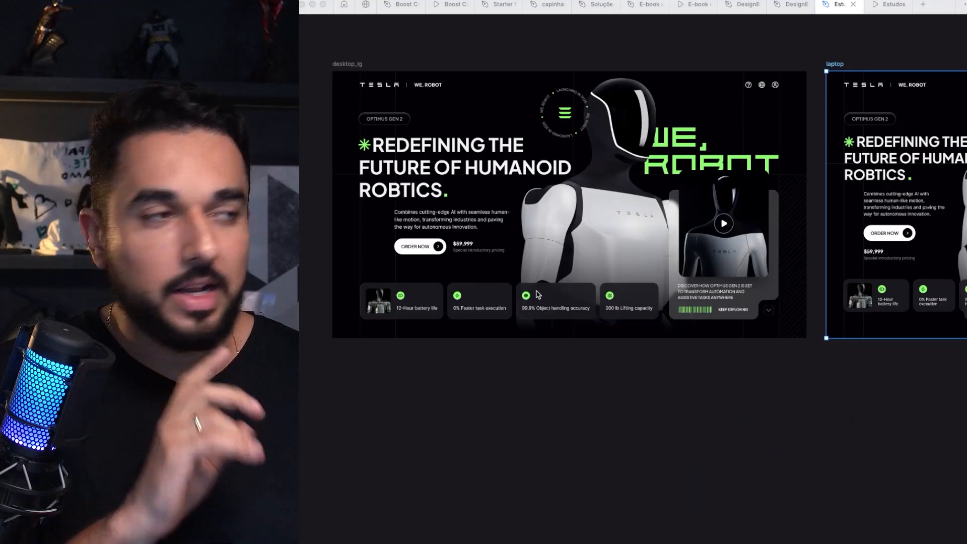
Step: Hide the editor interface and examine the complete desktop_lg hero composition
scroll(527, 254, "up", 2)
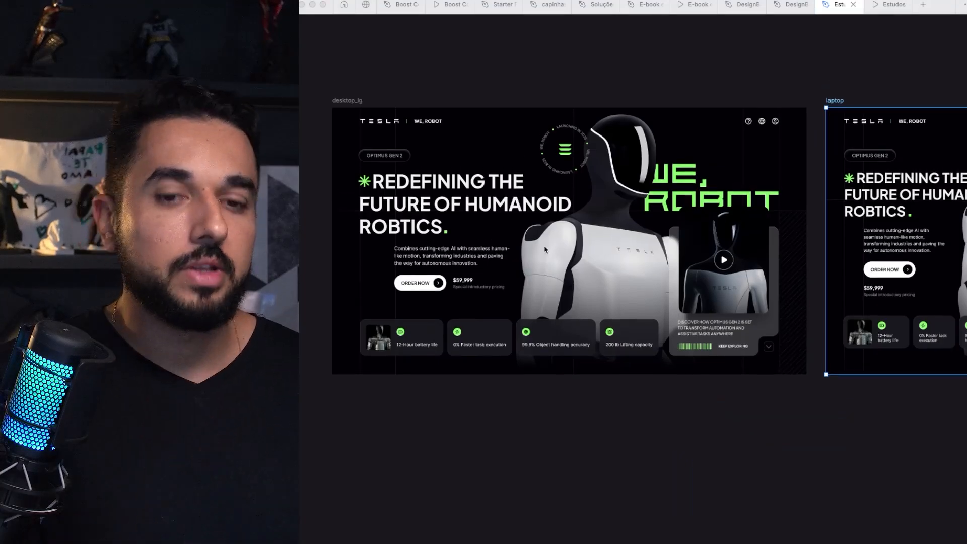
scroll(562, 248, "up", 3)
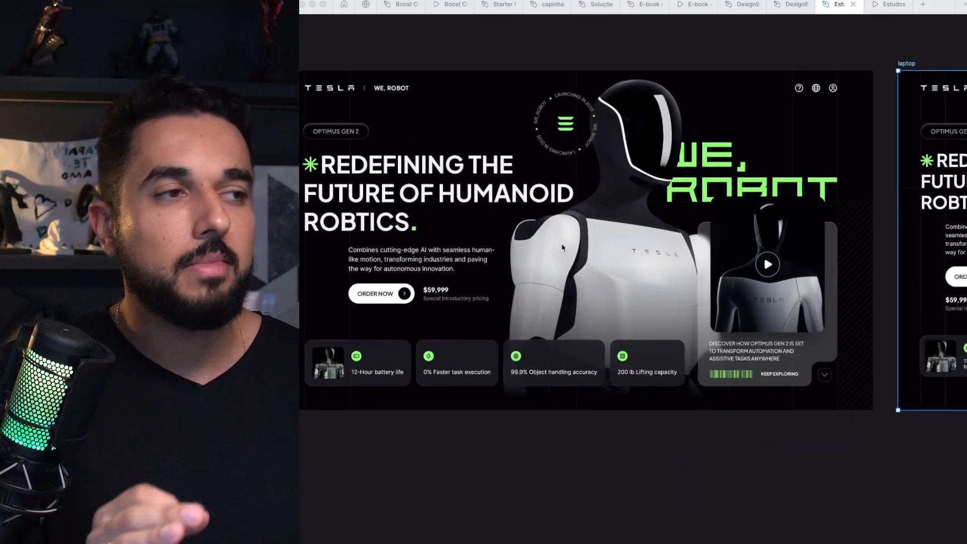
scroll(563, 247, "left", 2)
scroll(563, 247, "up", 1)
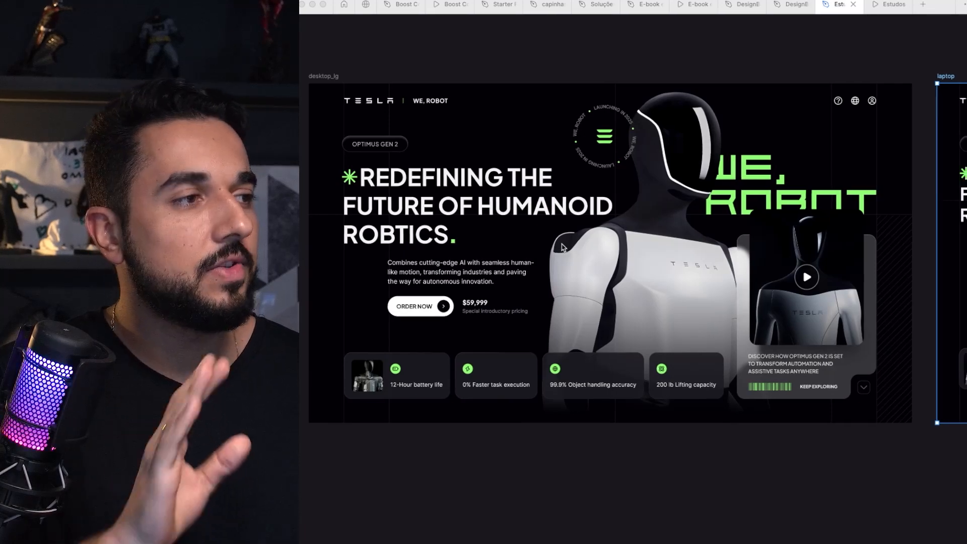
scroll(563, 248, "right", 10)
scroll(563, 247, "left", 10)
scroll(563, 247, "left", 2)
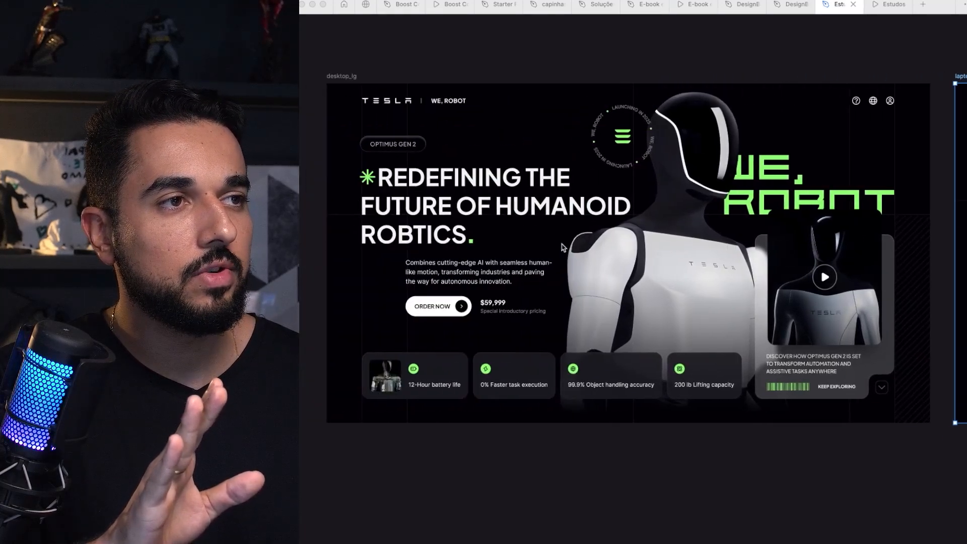
Step: Check the sizes of the desktop_lg and laptop frames, and compare their layouts with the tablet version
left_click(338, 76)
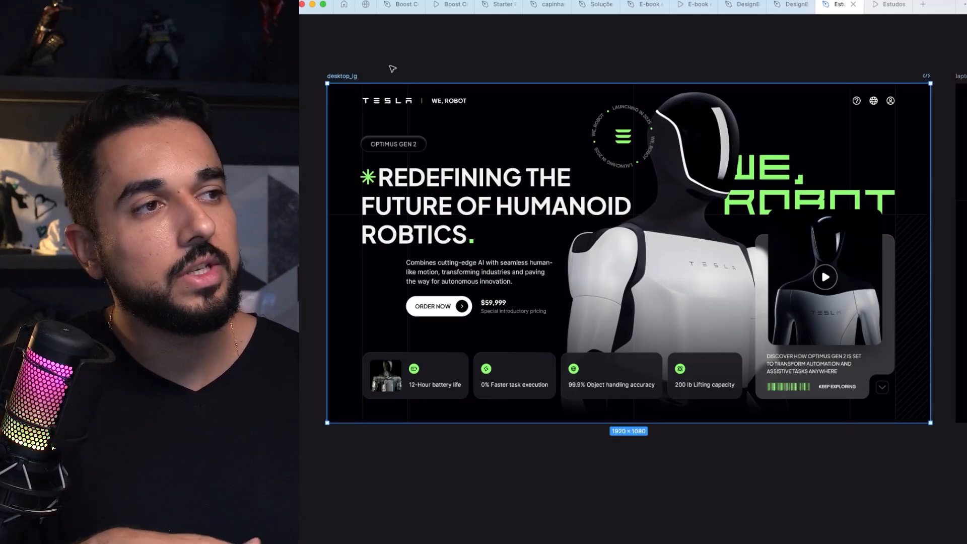
scroll(393, 68, "right", 20)
scroll(392, 68, "left", 20)
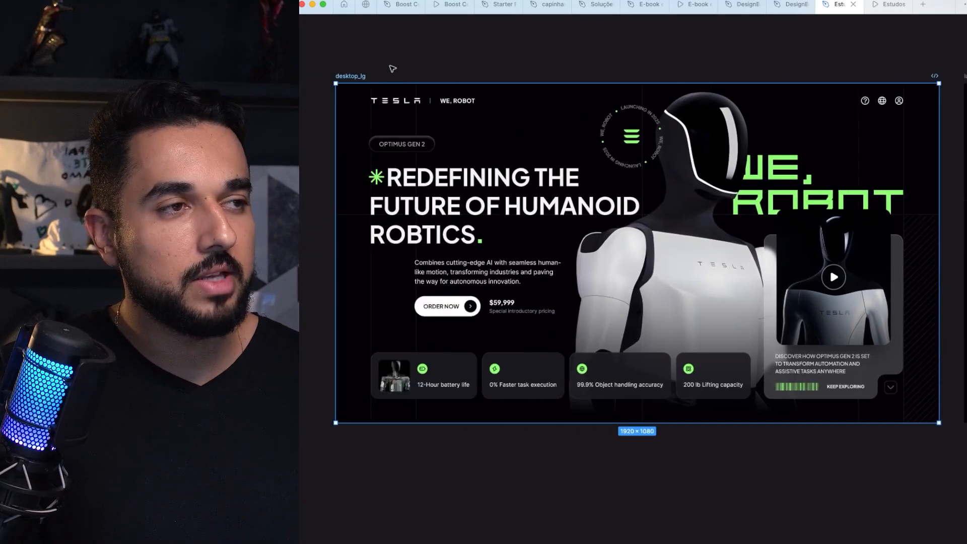
scroll(393, 68, "right", 20)
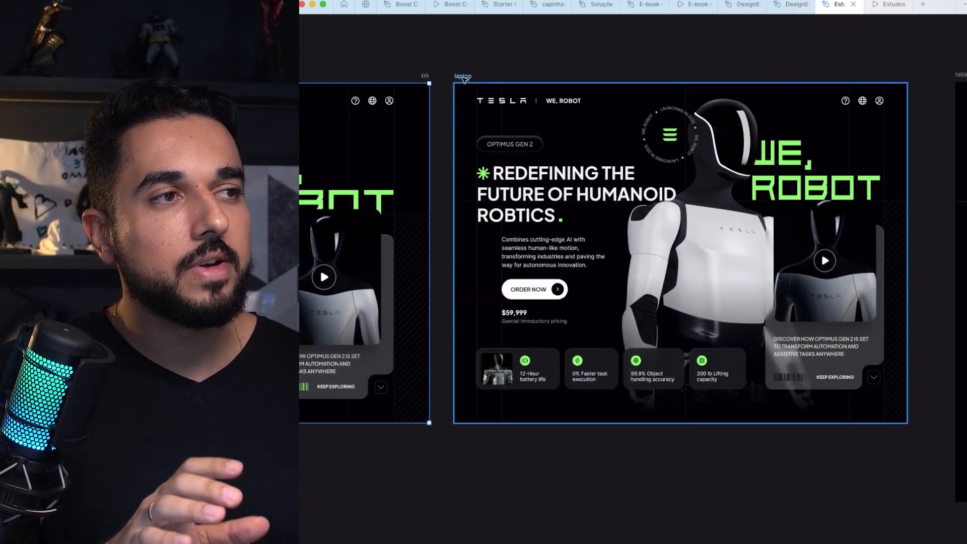
scroll(469, 74, "right", 5)
scroll(469, 74, "left", 2)
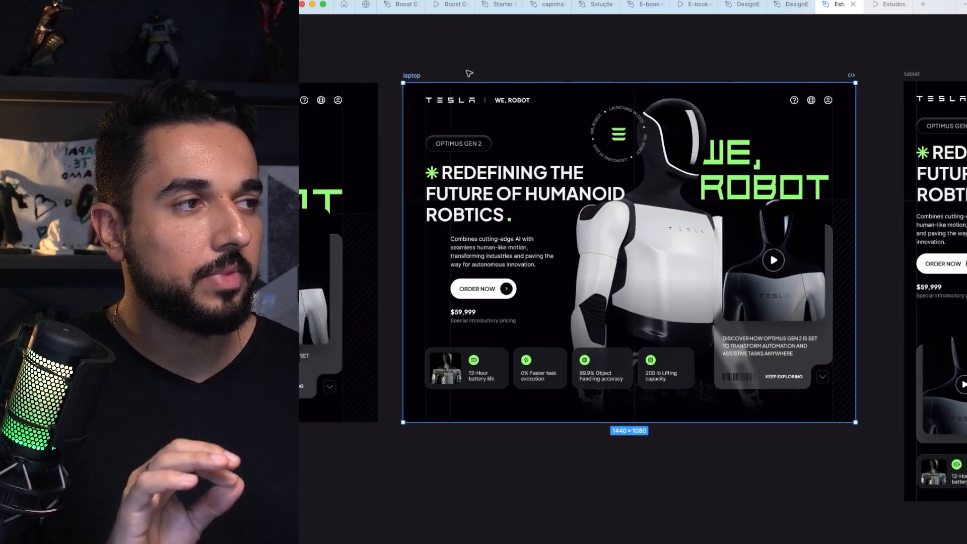
scroll(469, 73, "right", 11)
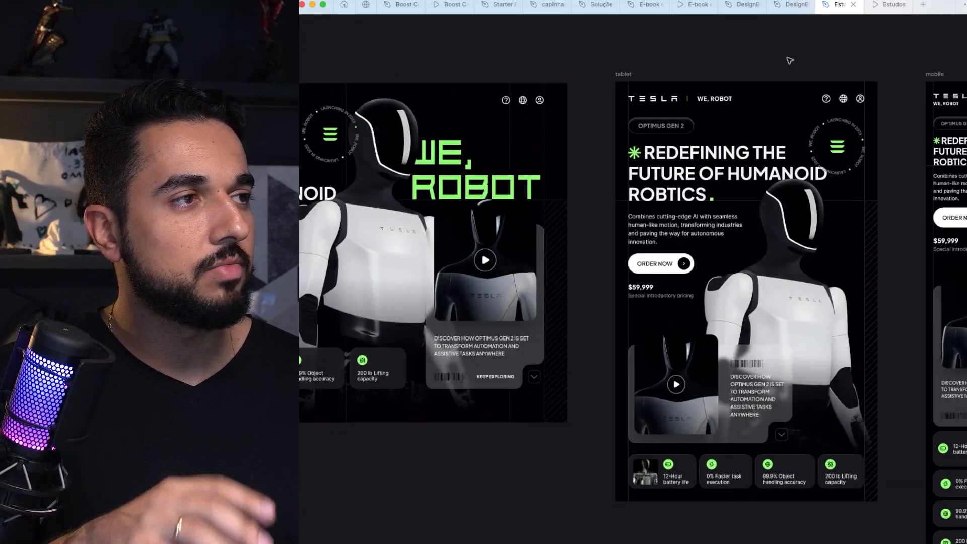
Step: Examine the laptop and desktop_lg hero layouts side by side
scroll(549, 87, "down", 3)
scroll(548, 87, "left", 13)
scroll(548, 87, "up", 2)
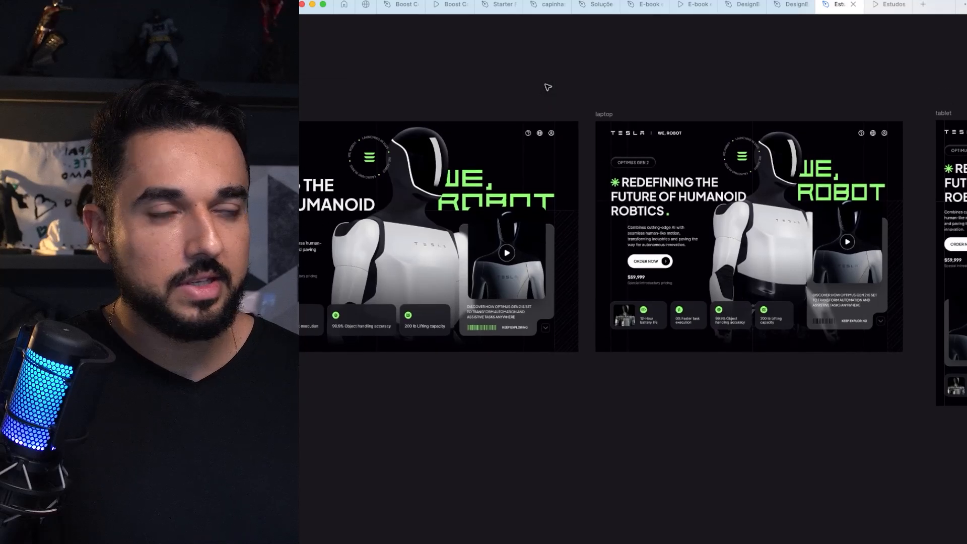
scroll(548, 87, "left", 2)
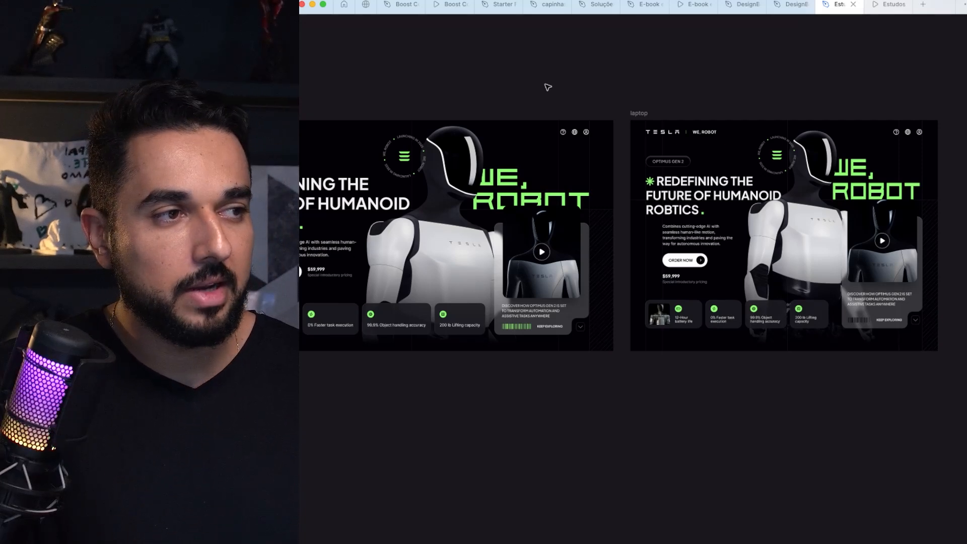
scroll(546, 87, "up", 5)
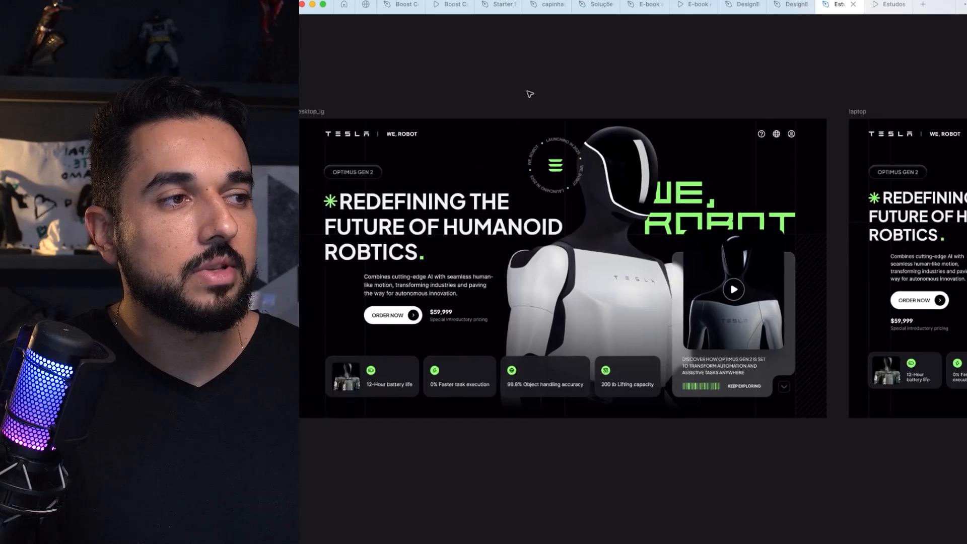
scroll(531, 95, "left", 2)
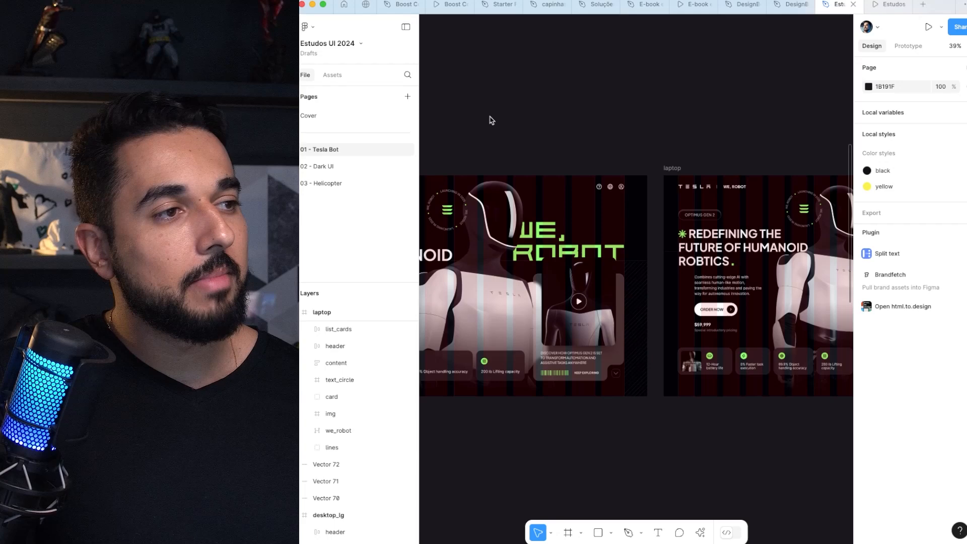
Step: Restore the editor interface and show the layout grids, with the desktop_lg frame selected
left_click_drag(482, 128, 718, 98)
left_click(510, 136)
left_click_drag(492, 117, 841, 382)
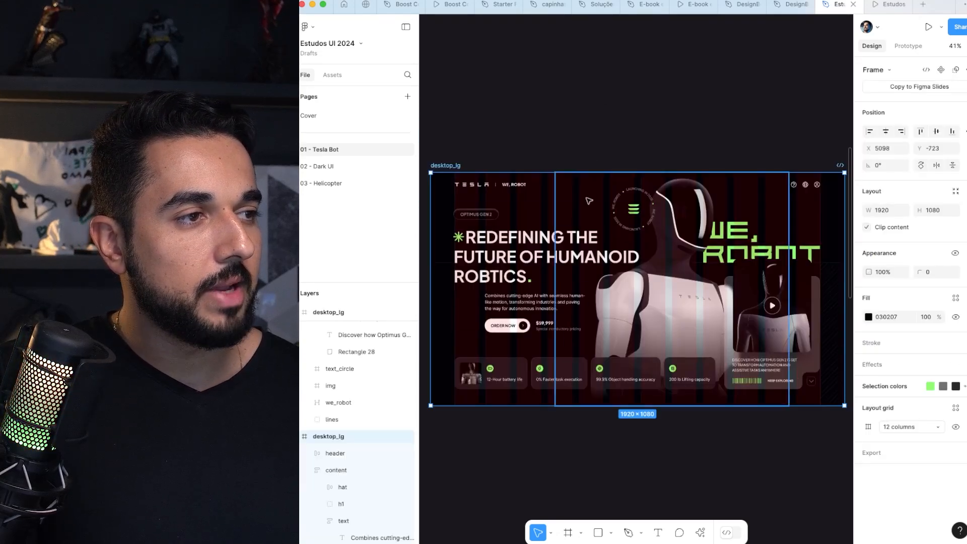
Step: Compare how the hero content aligns with the column grids on the laptop and desktop_lg frames
key("Escape")
scroll(589, 145, "right", 15)
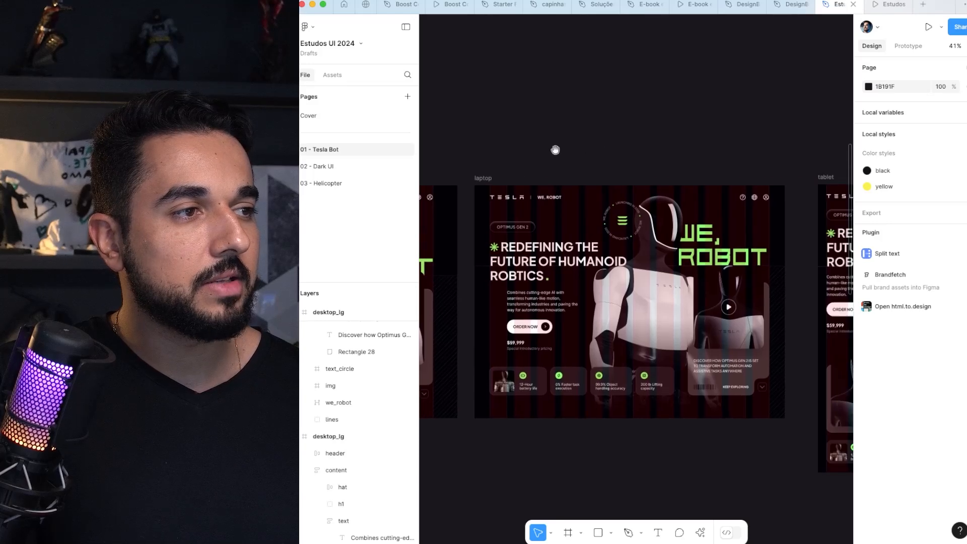
left_click(491, 178)
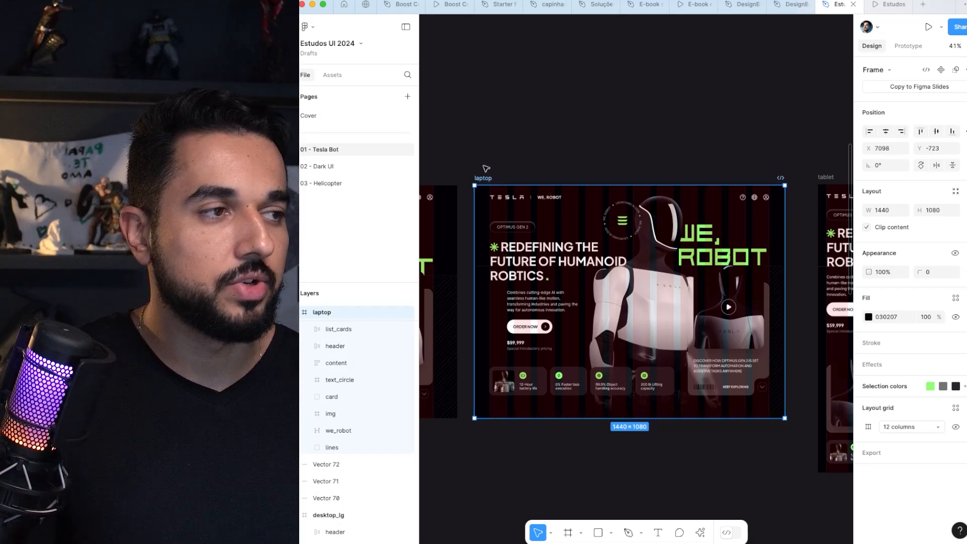
left_click(506, 158)
left_click(486, 178)
left_click_drag(479, 161, 594, 153)
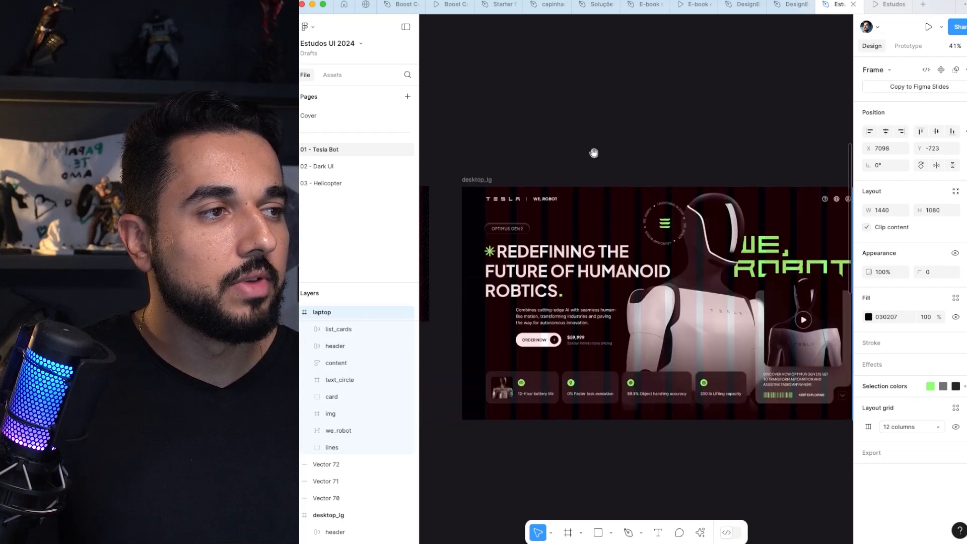
left_click(476, 180)
left_click_drag(529, 175, 506, 120)
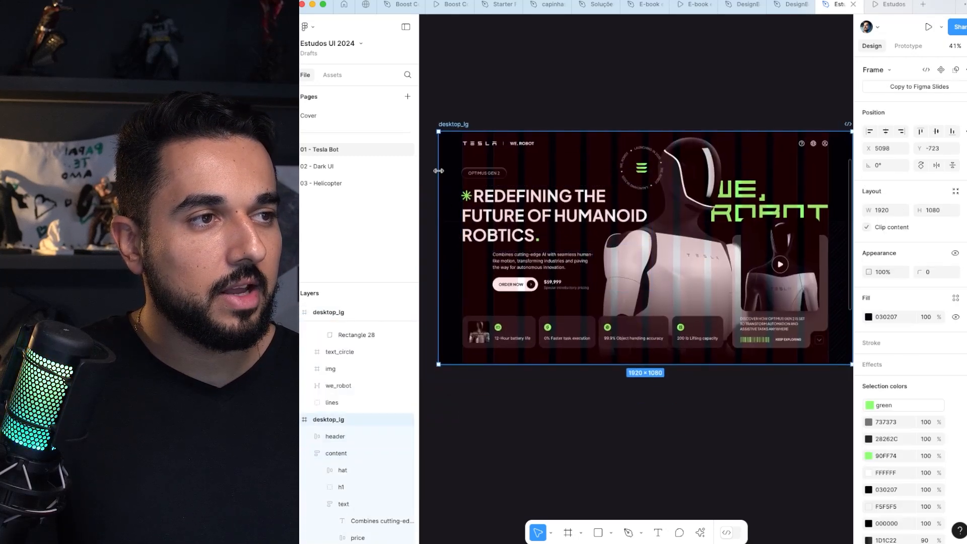
Step: Open the 12-column layout grid settings of the desktop_lg frame and examine the headline area against the columns
scroll(909, 460, "down", 3)
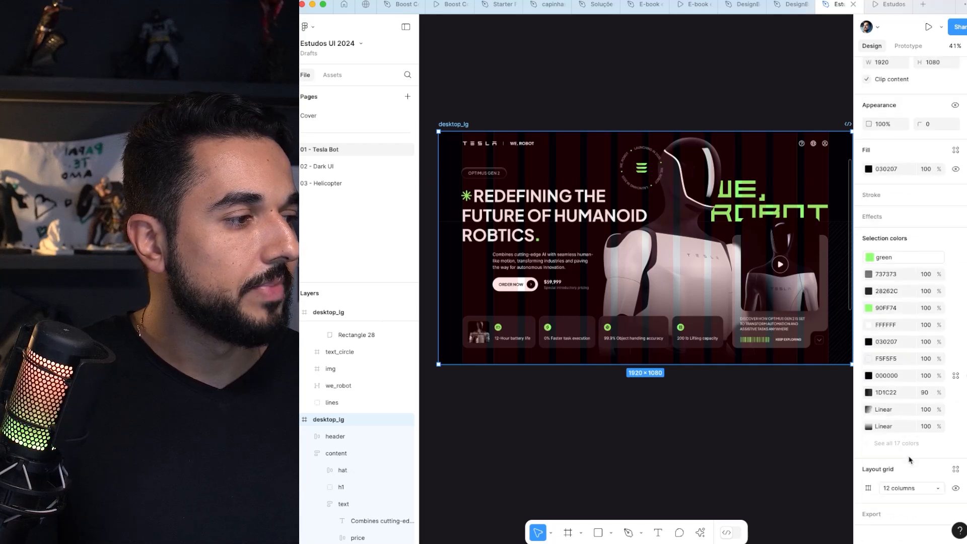
left_click(868, 489)
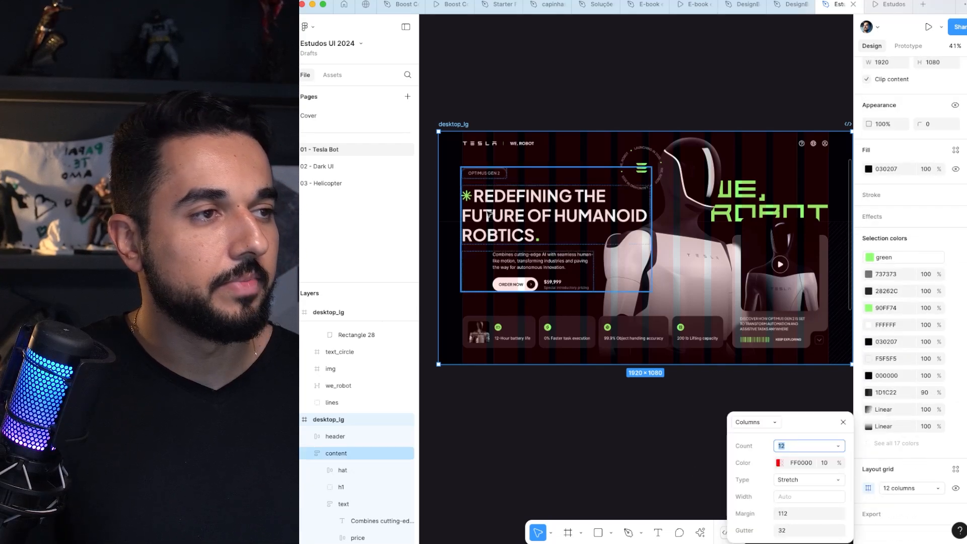
scroll(484, 154, "up", 5)
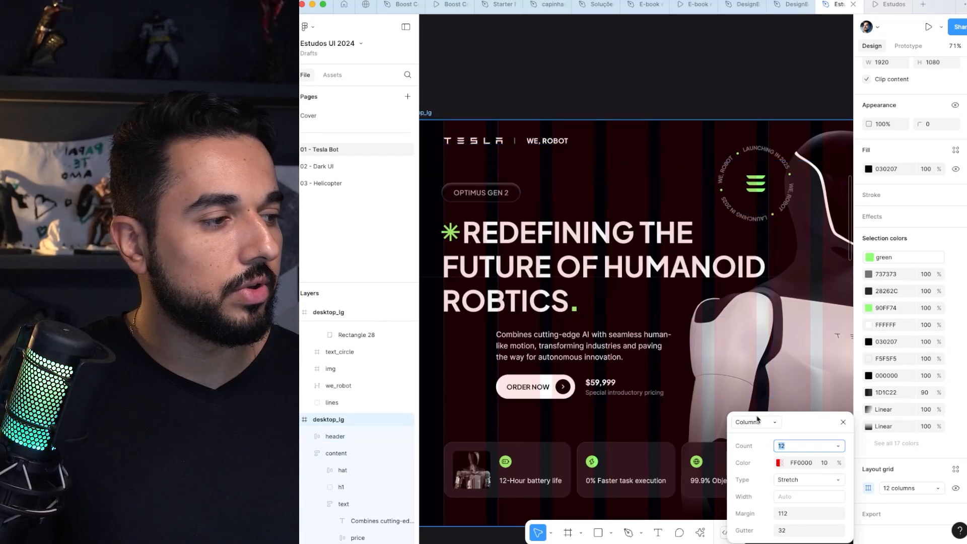
Step: Select the laptop frame and open its 12-column layout grid settings to examine margin and gutter
scroll(630, 201, "right", 10)
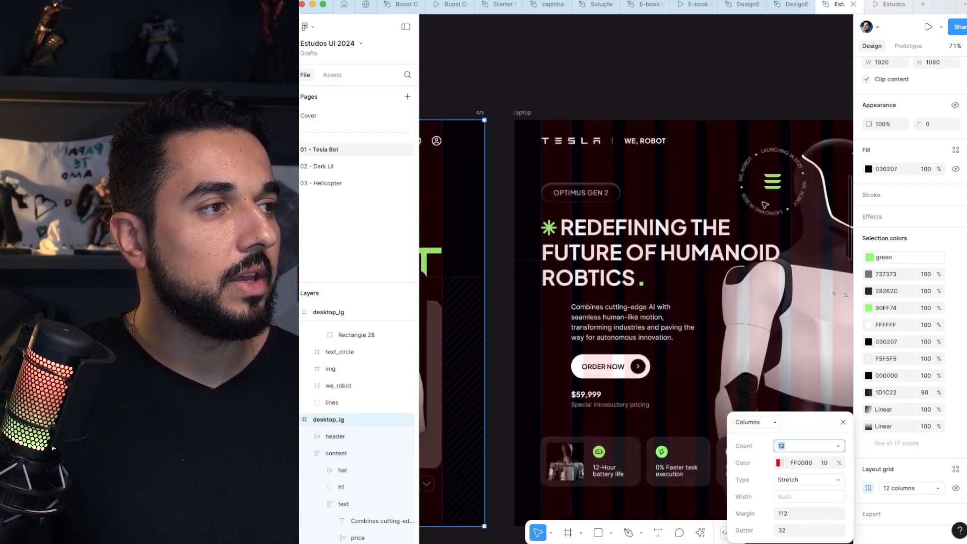
left_click(497, 113)
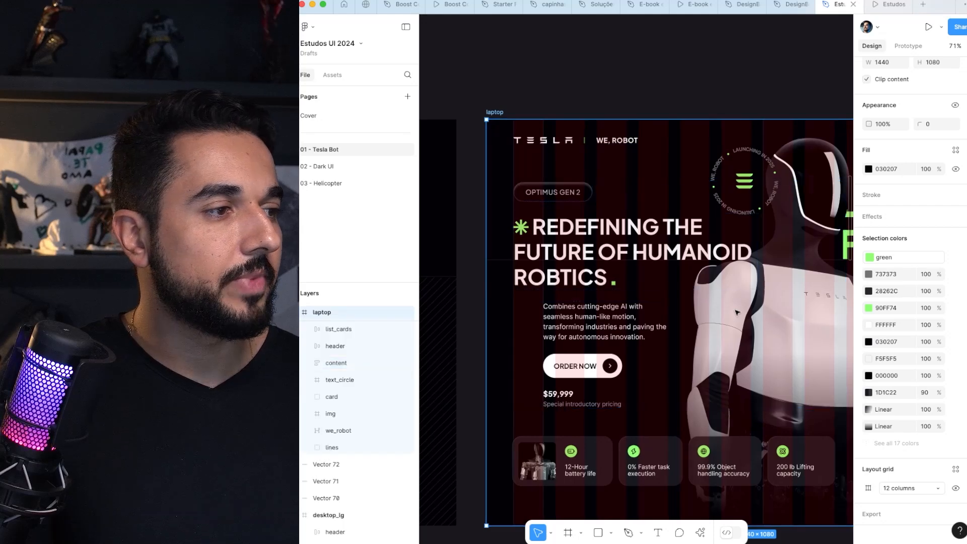
scroll(736, 313, "right", 1)
left_click(868, 488)
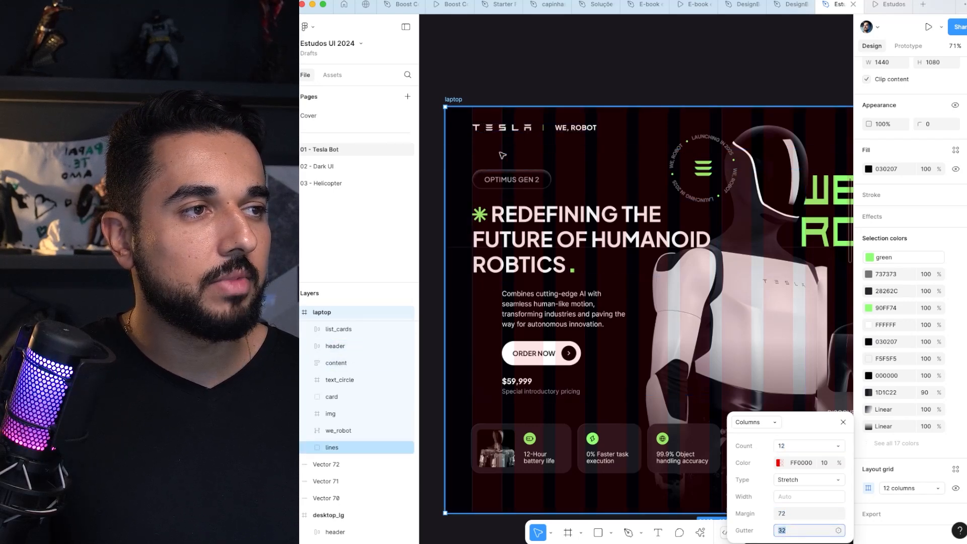
Step: Open the tablet frame's 6-column layout grid settings and examine how its content aligns with the columns
scroll(577, 165, "right", 10)
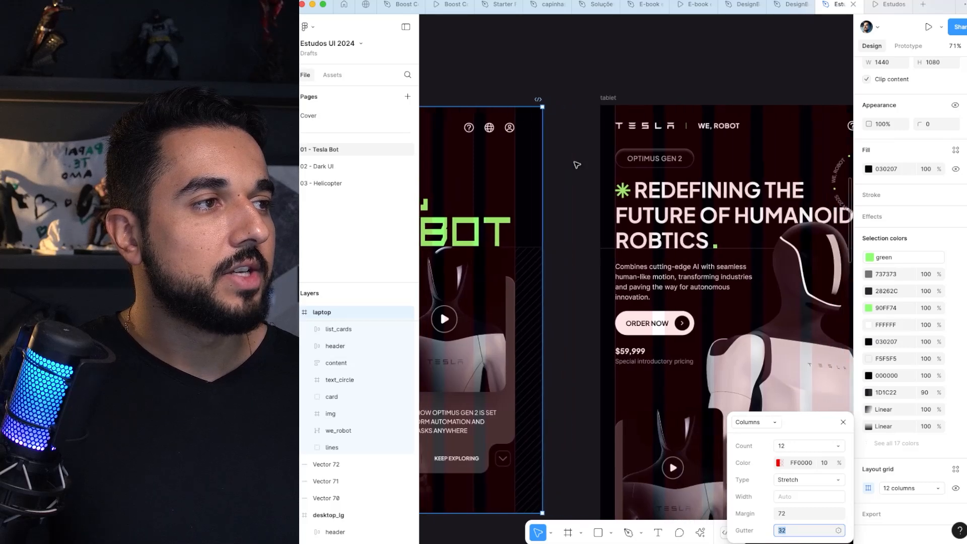
scroll(577, 165, "right", 3)
left_click(491, 98)
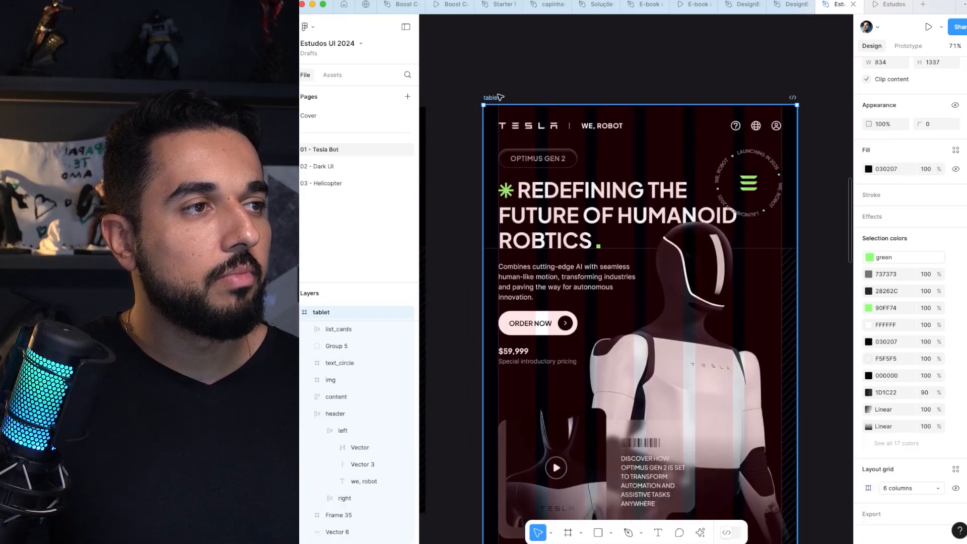
left_click(869, 489)
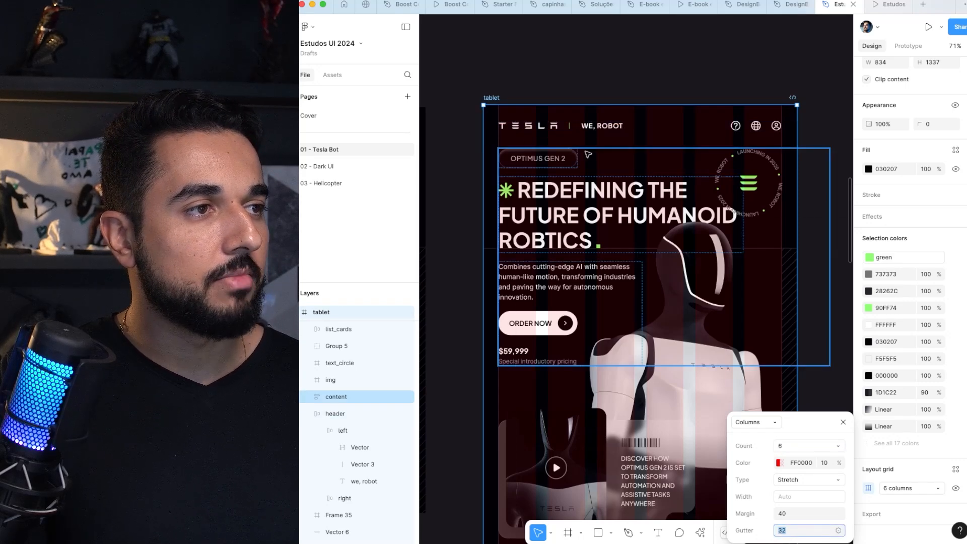
scroll(663, 226, "down", 2)
scroll(664, 226, "down", 5)
scroll(663, 227, "right", 4)
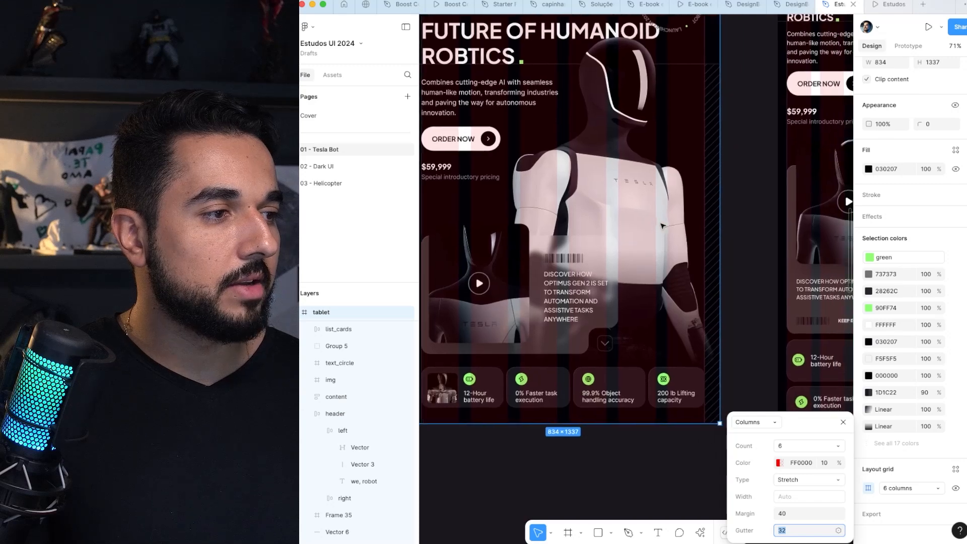
Step: Open the mobile frame's 4-column layout grid settings, examine the content against the columns, and deselect the frame
scroll(663, 226, "up", 6)
scroll(663, 226, "right", 3)
scroll(661, 225, "right", 5)
scroll(662, 225, "up", 3)
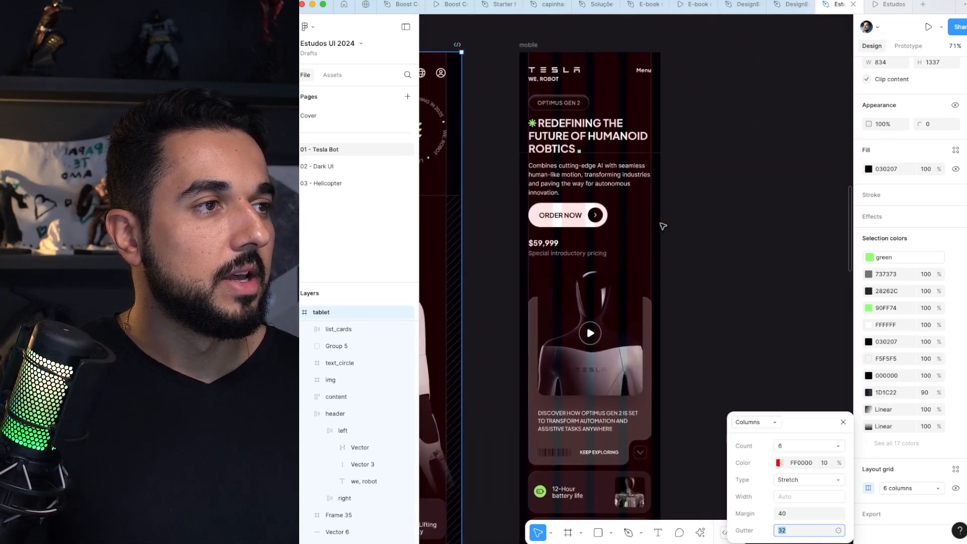
left_click(530, 97)
scroll(625, 132, "up", 3)
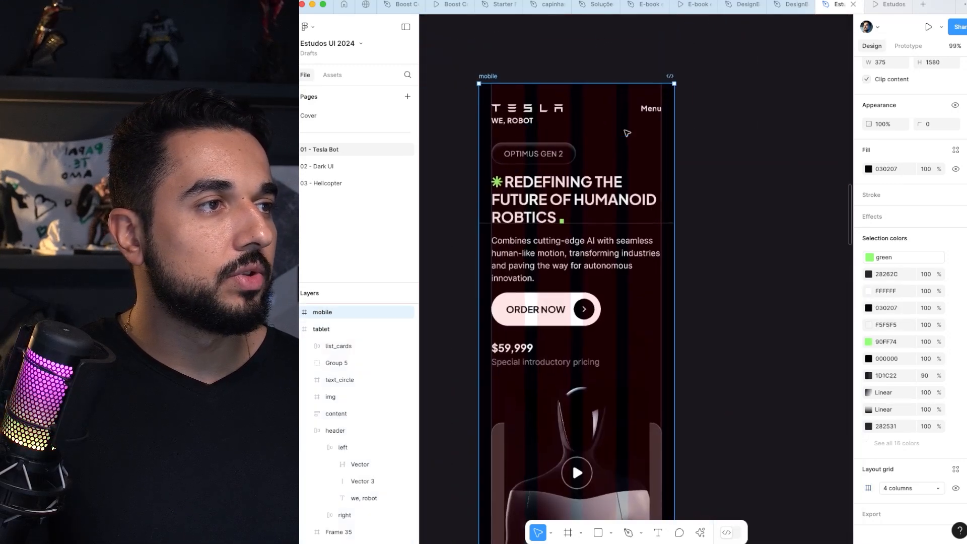
scroll(627, 137, "down", 3)
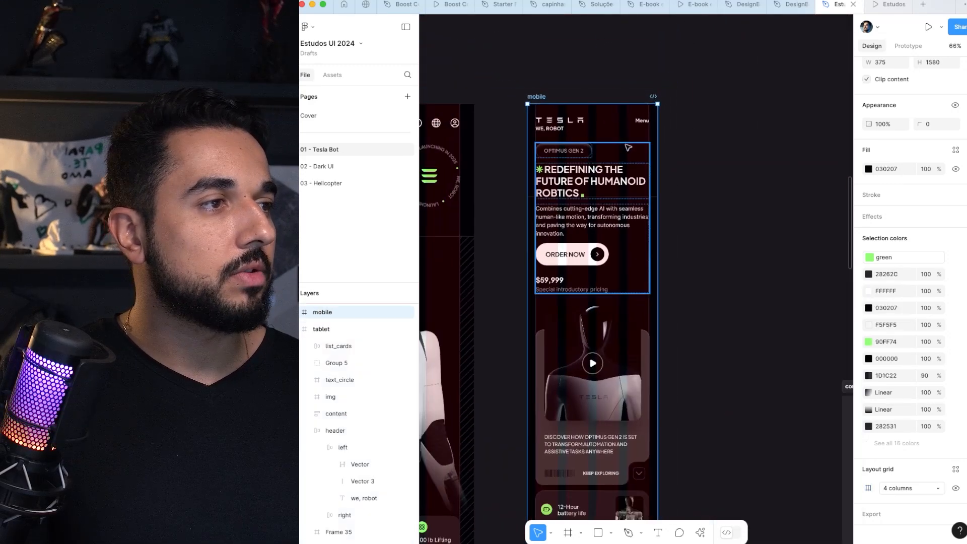
left_click(869, 489)
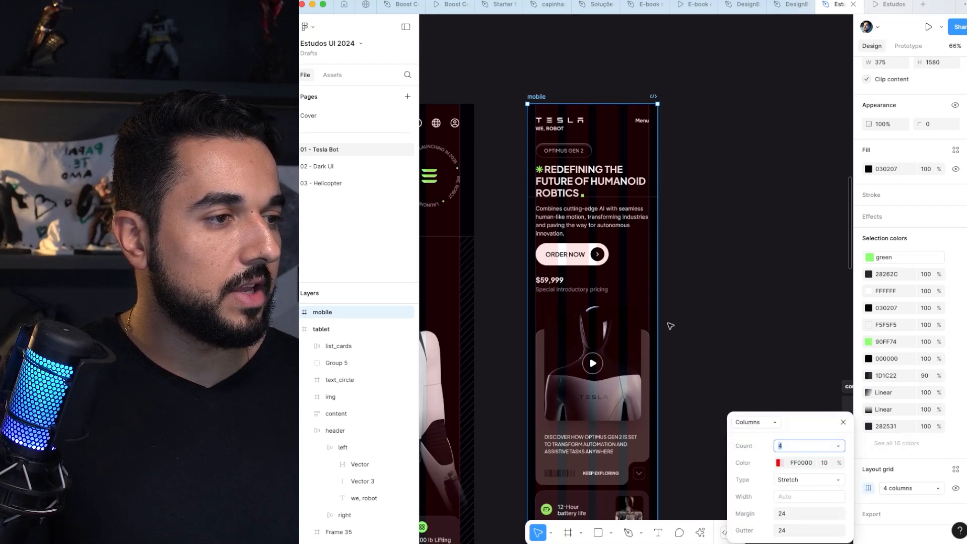
scroll(671, 326, "up", 5)
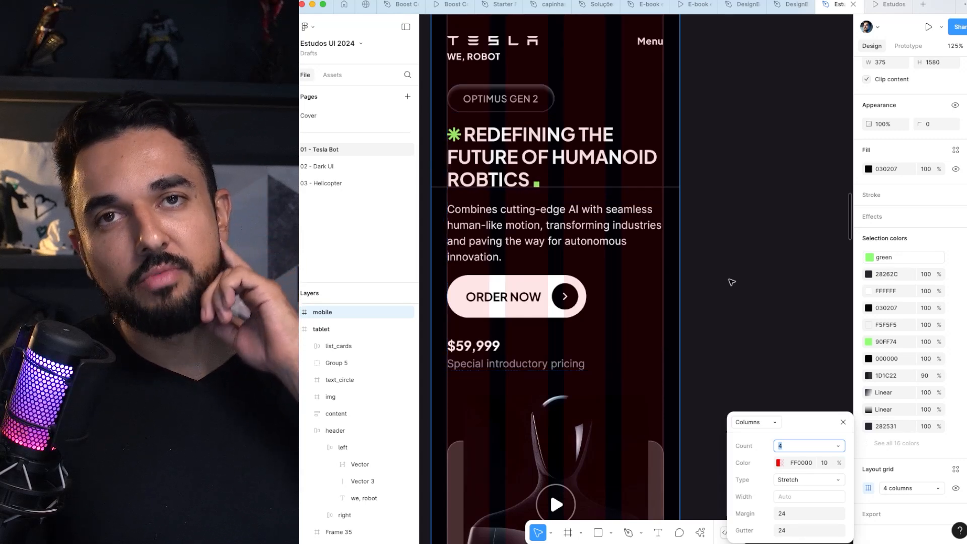
scroll(732, 282, "up", 1)
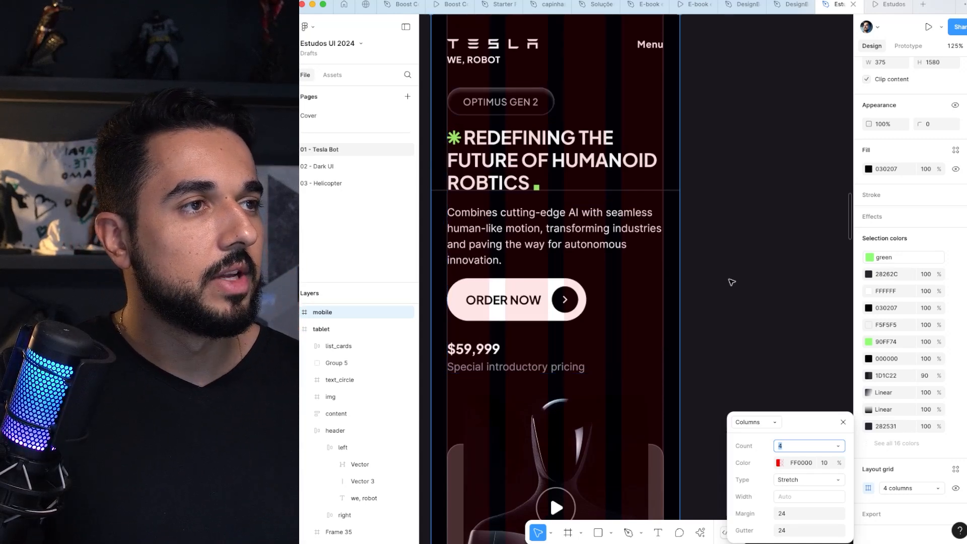
scroll(732, 282, "up", 3)
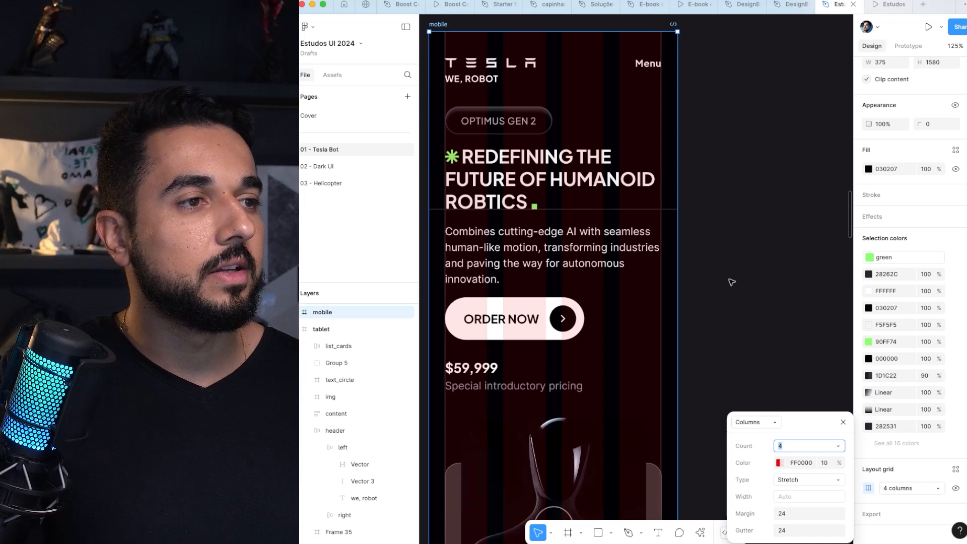
left_click(735, 270)
scroll(512, 215, "down", 5)
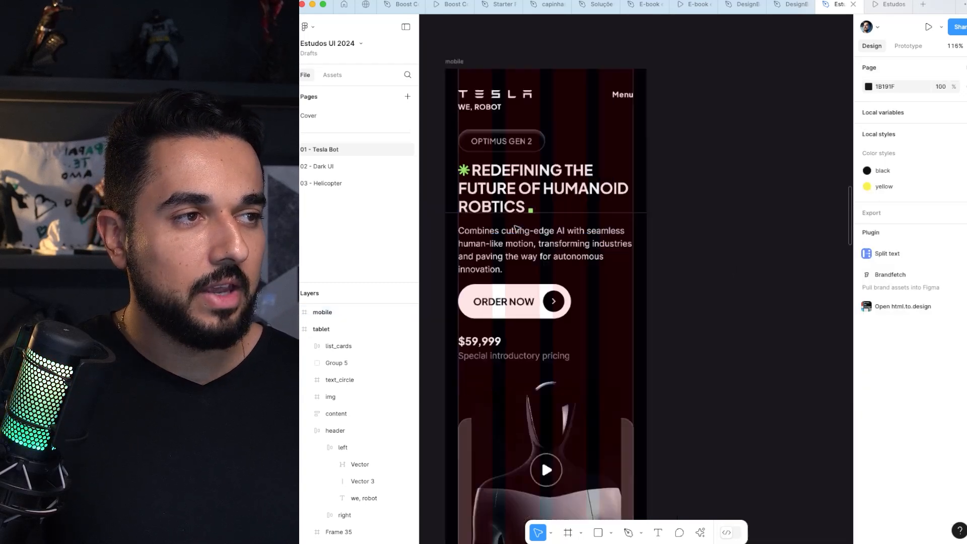
Step: Switch to the prototype preview and go through the mobile and tablet flows to desktop_md
left_click(885, 10)
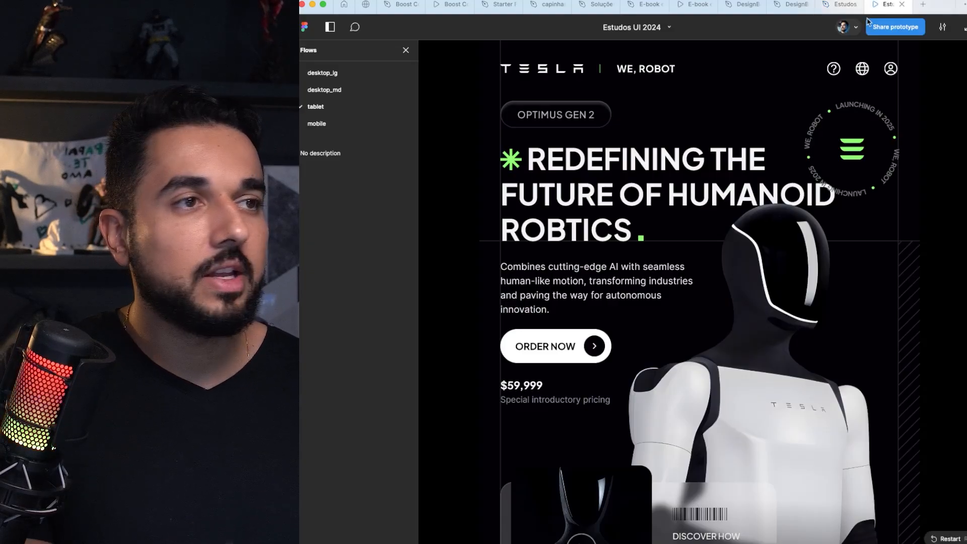
left_click(316, 124)
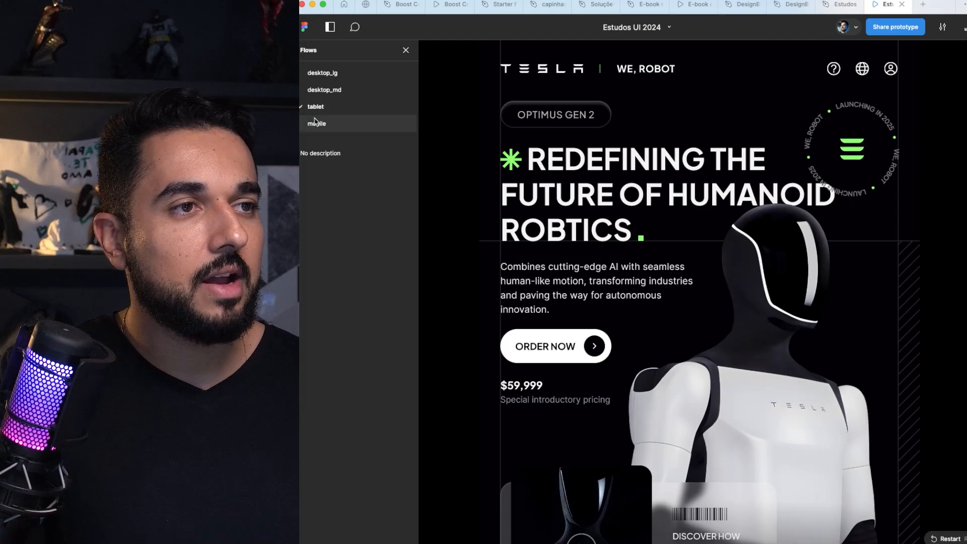
left_click(333, 111)
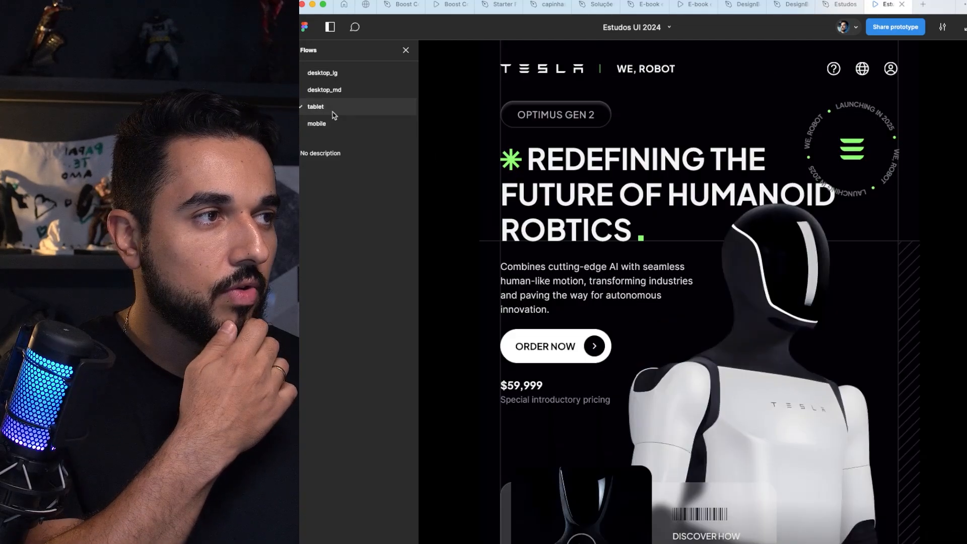
left_click(350, 92)
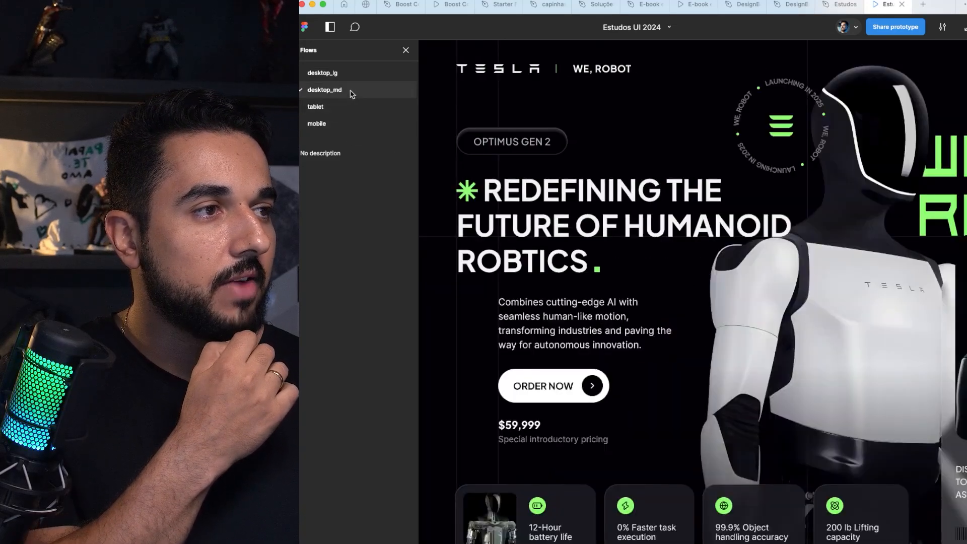
Step: Scale the prototype preview to fit width and compare the desktop_lg and desktop_md flows
left_click(942, 26)
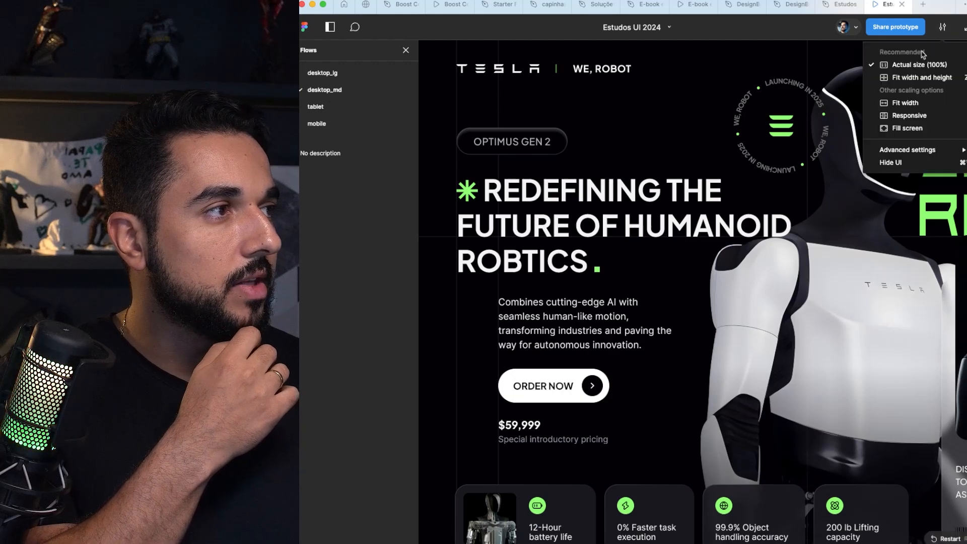
left_click(905, 103)
left_click(352, 74)
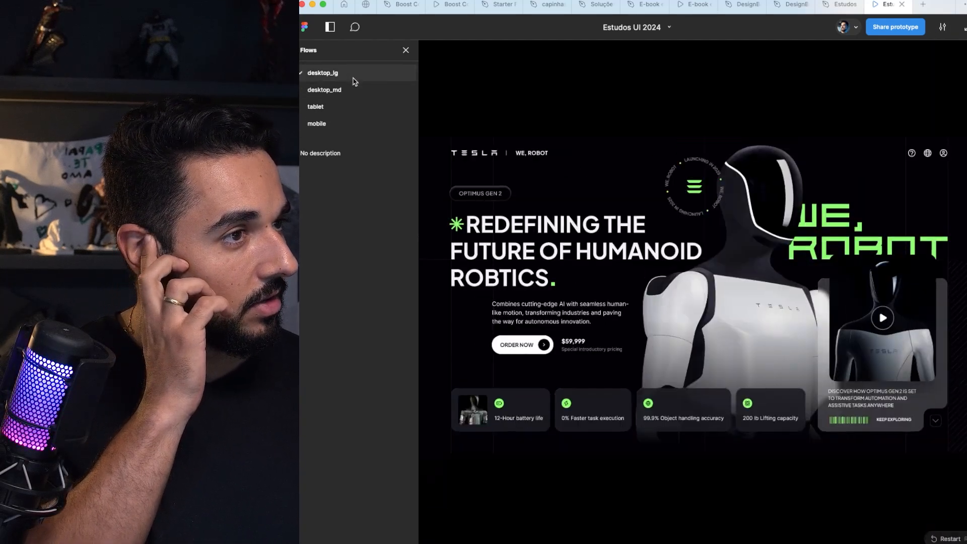
left_click(373, 96)
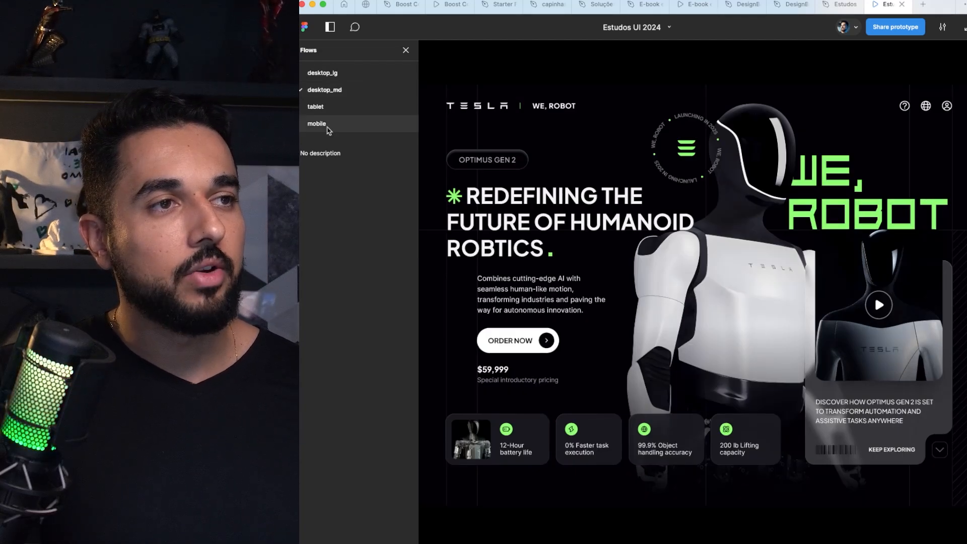
Step: Return to the editor's prototype settings and remove the tablet frame's flow starting point
left_click(827, 9)
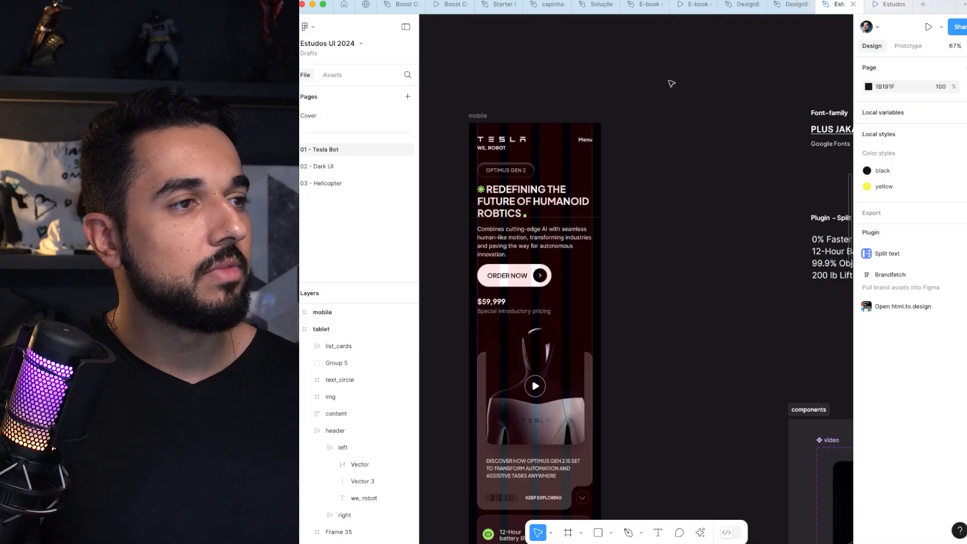
left_click(909, 46)
scroll(571, 103, "left", 10)
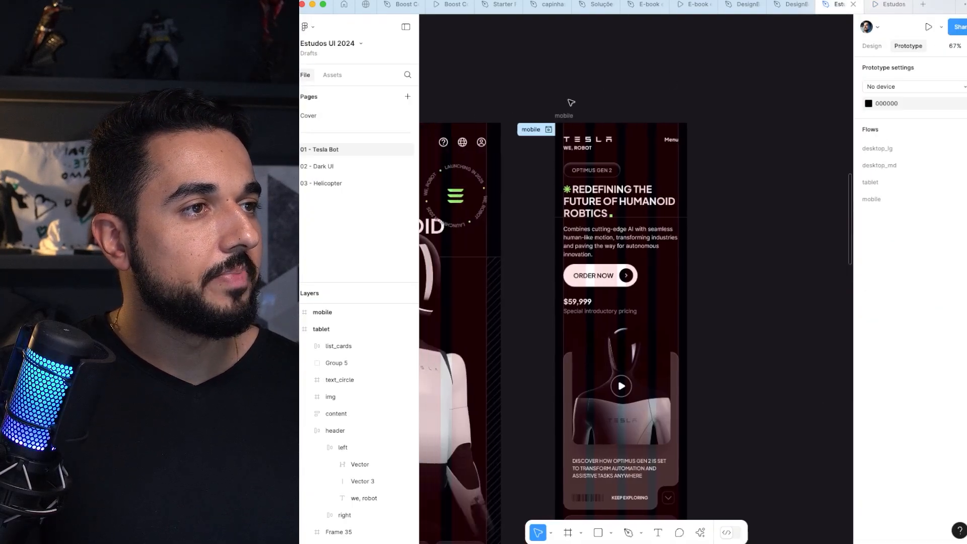
scroll(571, 103, "right", 3)
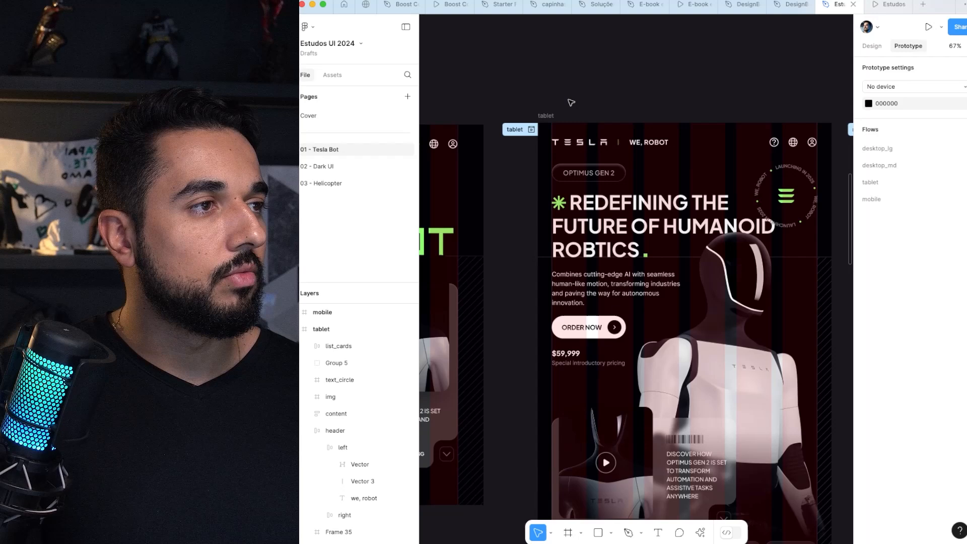
left_click(547, 116)
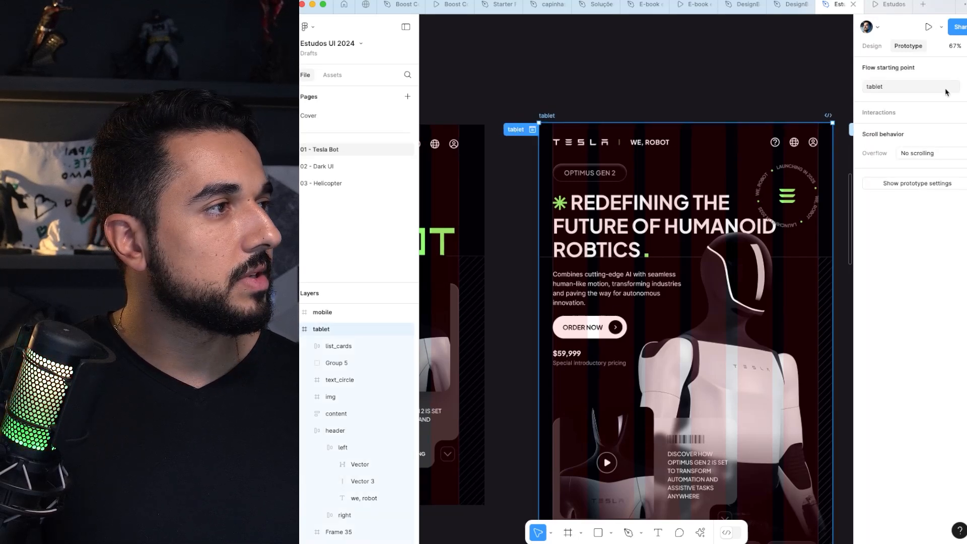
left_click(621, 75)
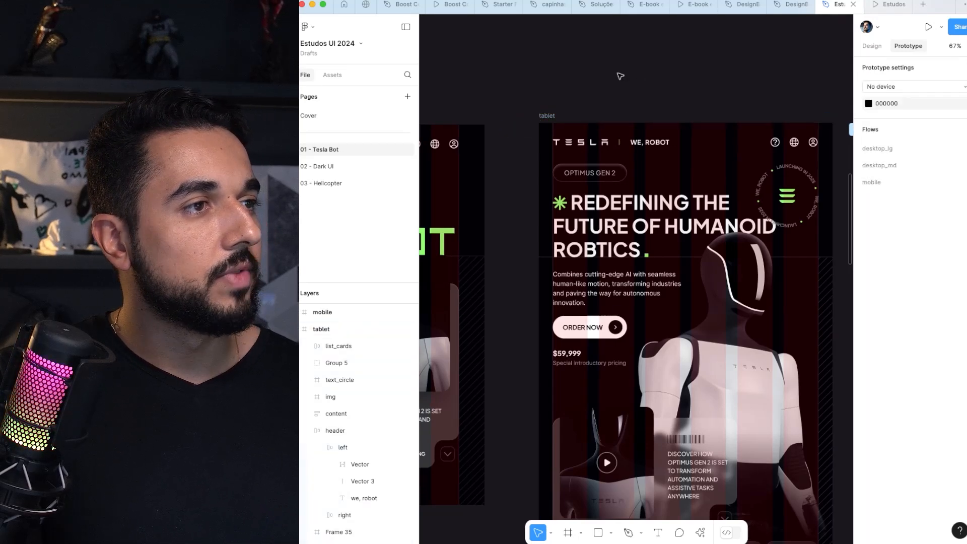
Step: Add a flow starting point named tablet to the tablet frame and place it above mobile in the flow order
left_click(561, 117)
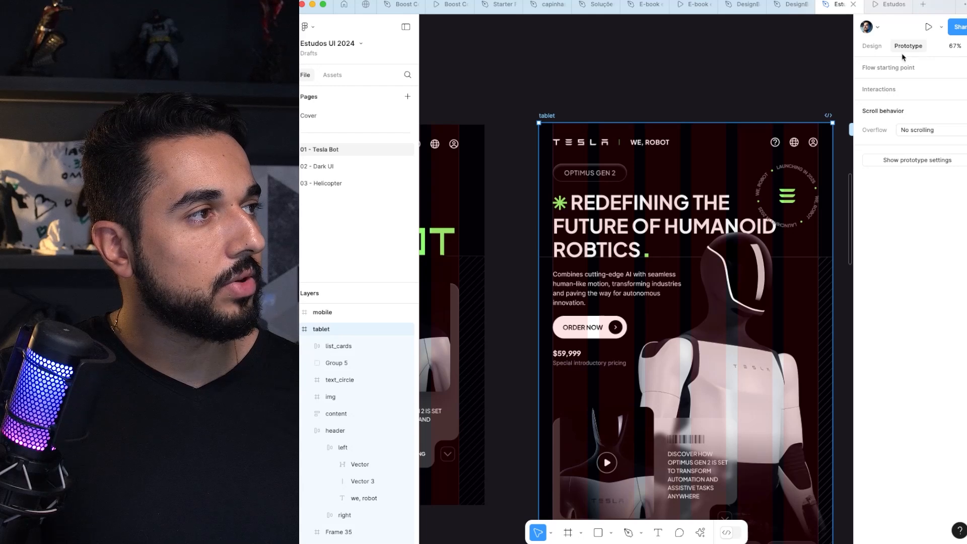
left_click(890, 68)
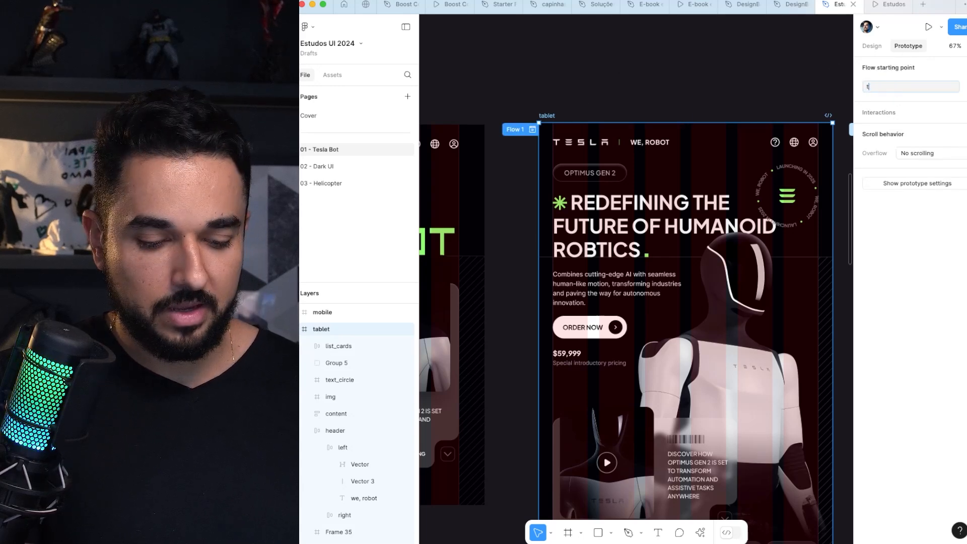
left_click(727, 88)
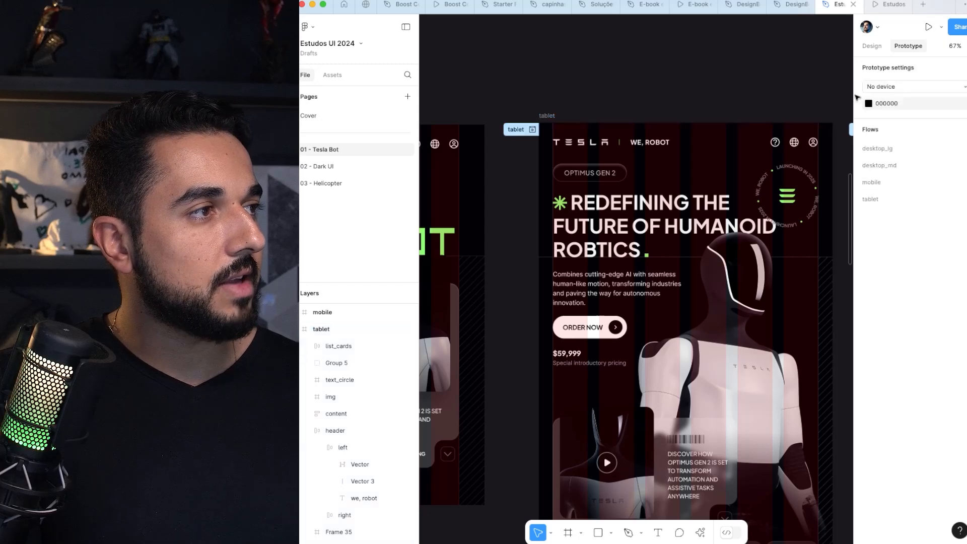
left_click_drag(881, 200, 883, 179)
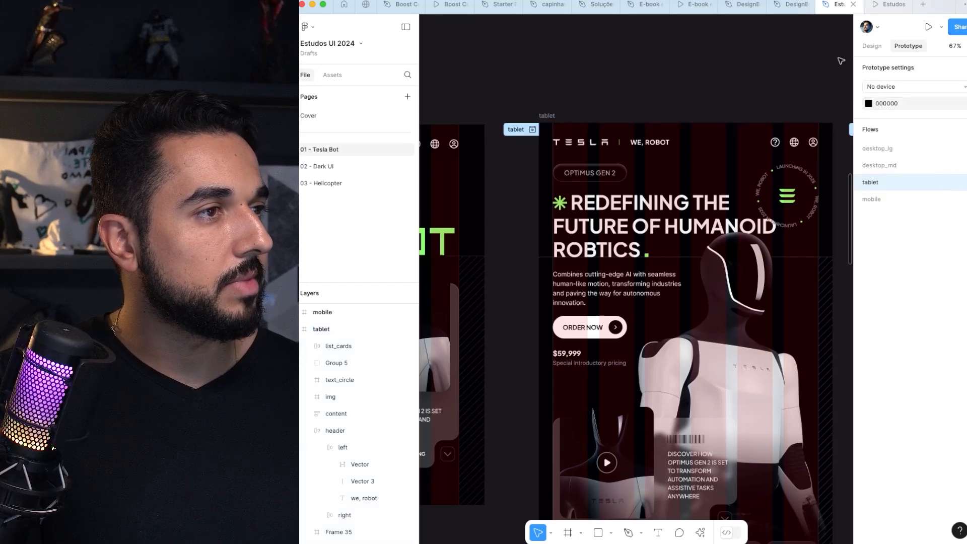
Step: Return to the prototype preview, reveal its flow list and display the tablet flow
left_click(887, 2)
key("super+backslash")
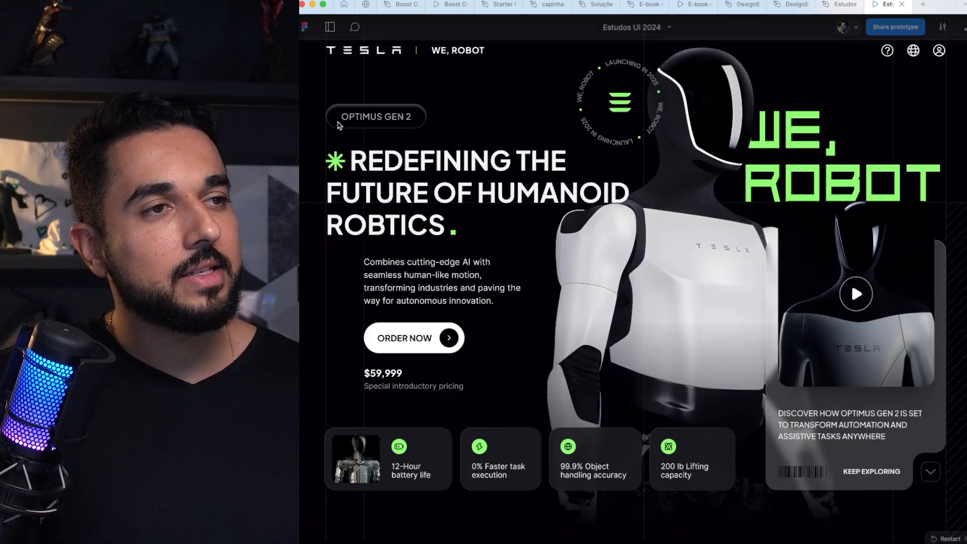
left_click(330, 27)
left_click(318, 110)
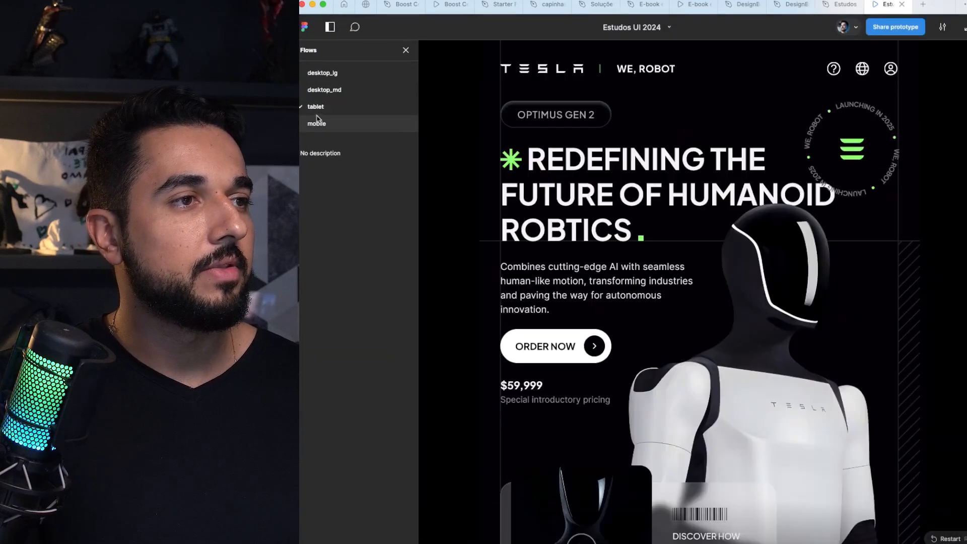
Step: Compare the mobile, tablet, desktop_md and desktop_lg flows by switching between them in the preview
left_click(318, 121)
left_click(320, 109)
left_click(324, 92)
left_click(325, 76)
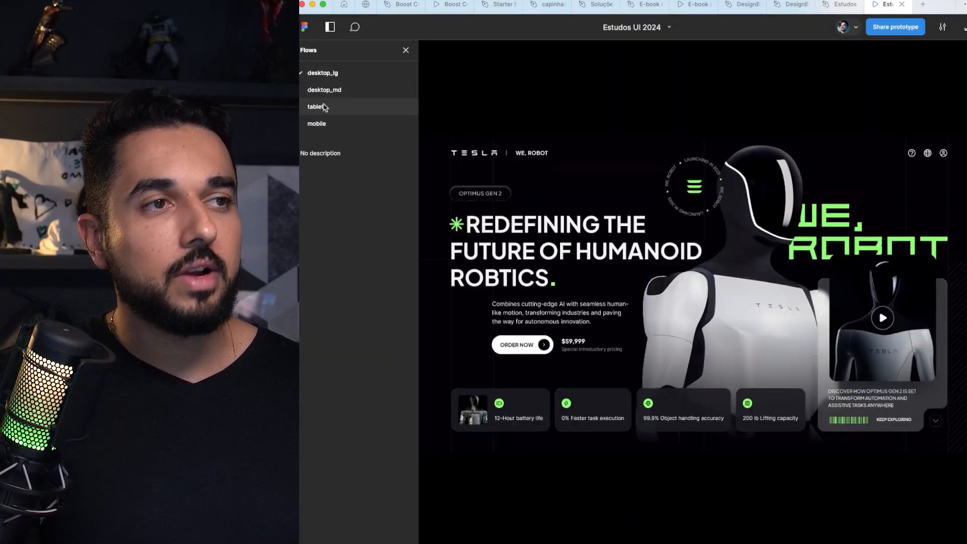
left_click(323, 106)
left_click(321, 122)
left_click(320, 107)
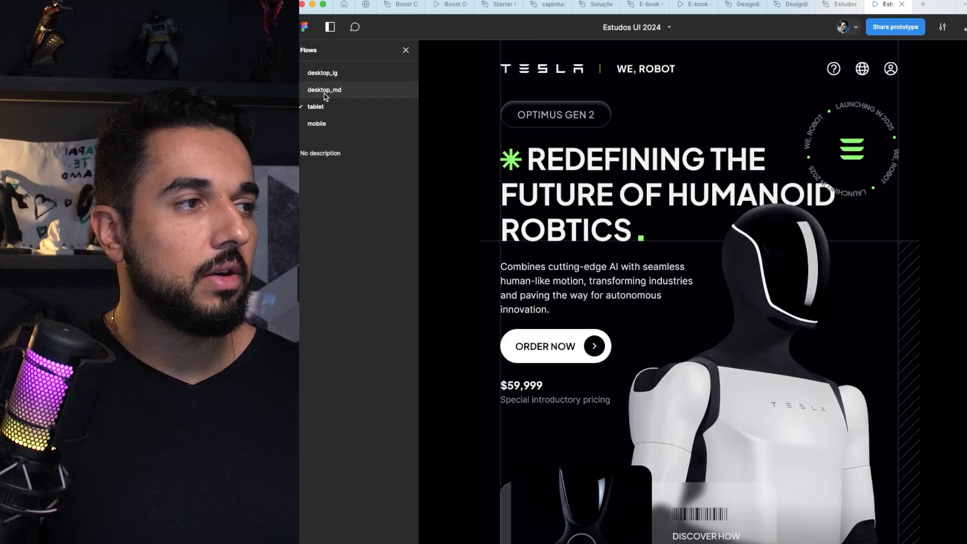
Step: Display the mobile flow and the desktop_lg flow in the prototype preview
left_click(321, 126)
left_click(324, 110)
left_click(351, 125)
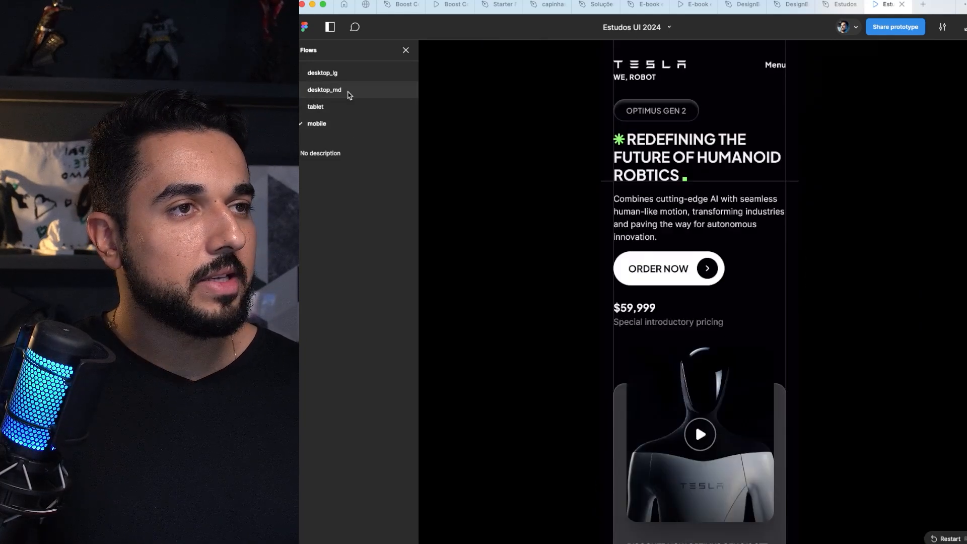
left_click(348, 77)
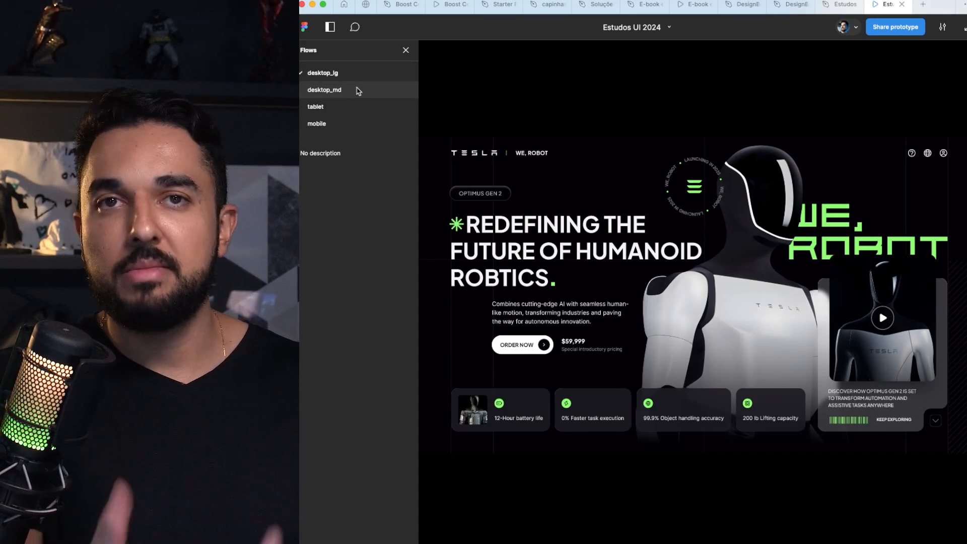
Step: Return to the editor's design properties and select the desktop_lg headline to examine its typography
left_click(839, 5)
scroll(592, 147, "left", 10)
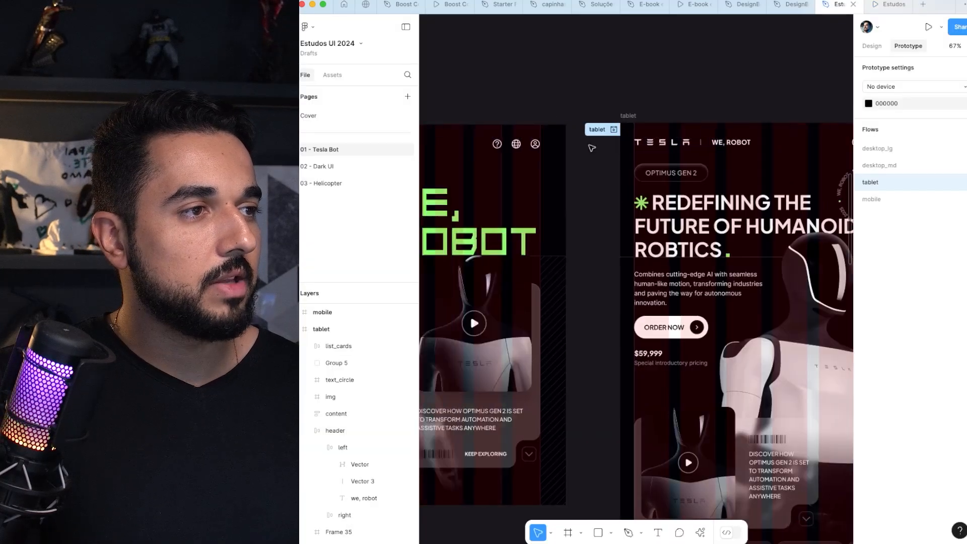
scroll(592, 147, "down", 5)
scroll(593, 147, "left", 5)
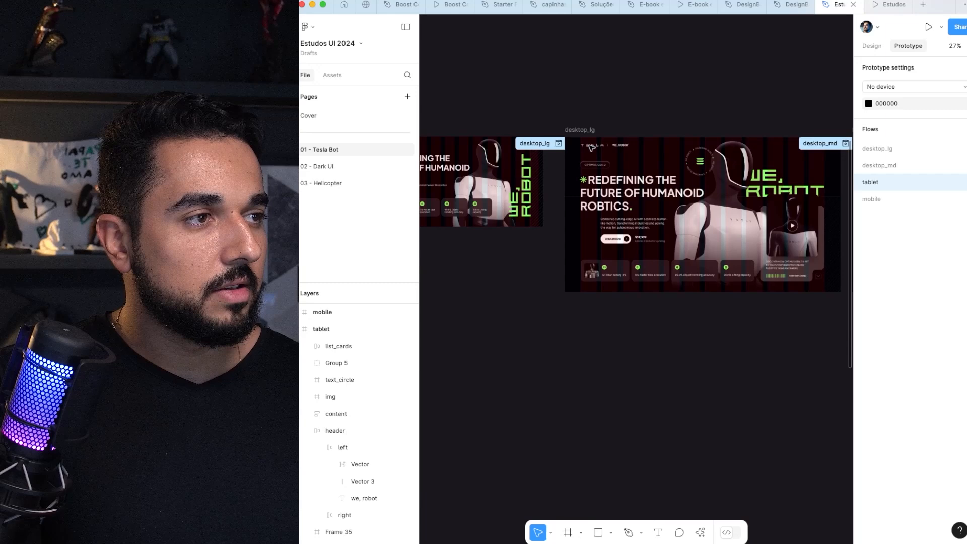
left_click(878, 48)
left_click_drag(618, 94, 428, 119)
left_click_drag(537, 154, 620, 89)
left_click(488, 172, "super")
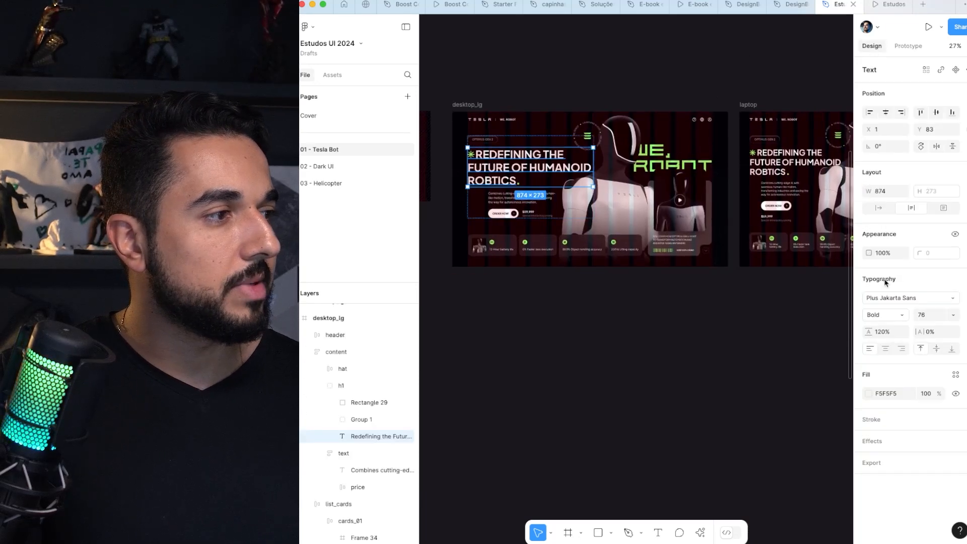
Step: Select the laptop, tablet and mobile headlines one after another to compare their font sizes
left_click(782, 168, "super")
scroll(782, 166, "right", 10)
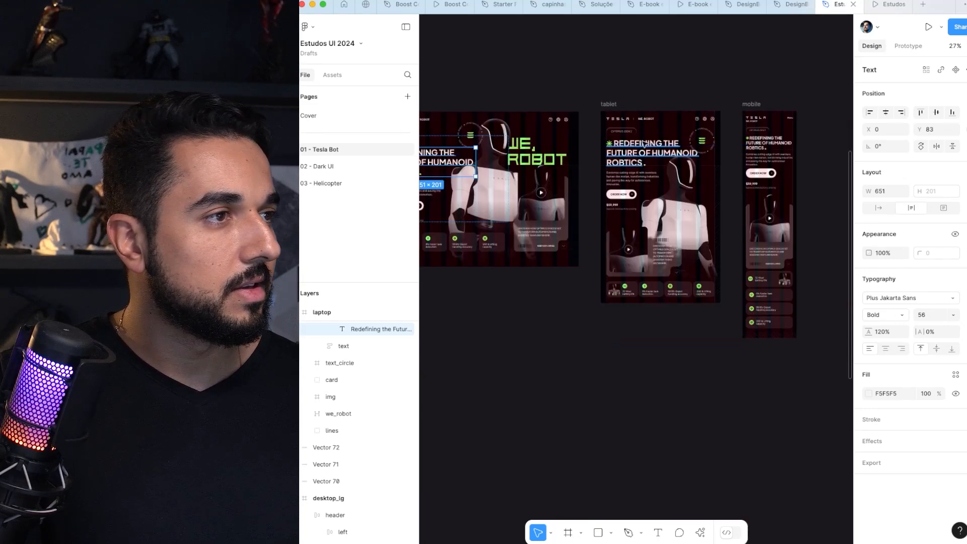
left_click(644, 142, "super")
scroll(649, 147, "right", 2)
scroll(650, 146, "up", 3)
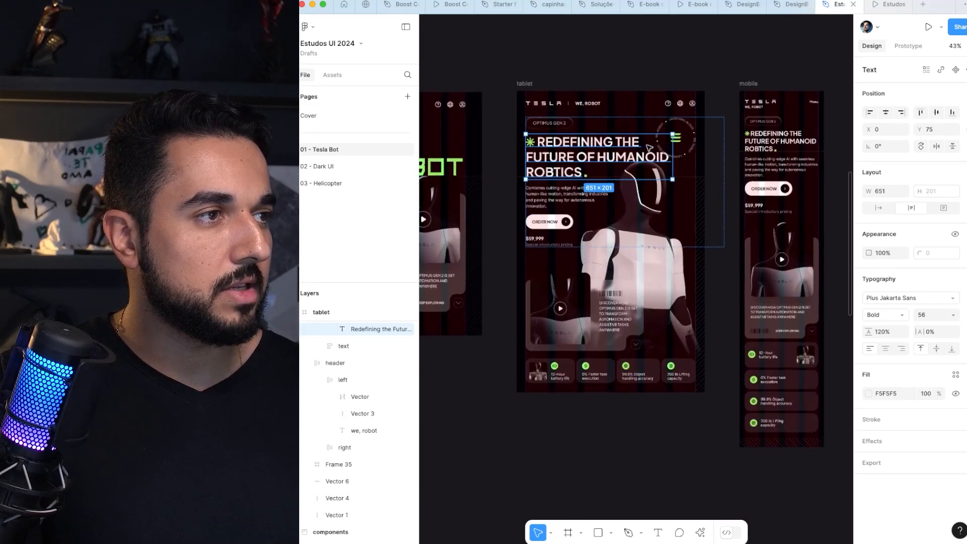
scroll(649, 147, "right", 5)
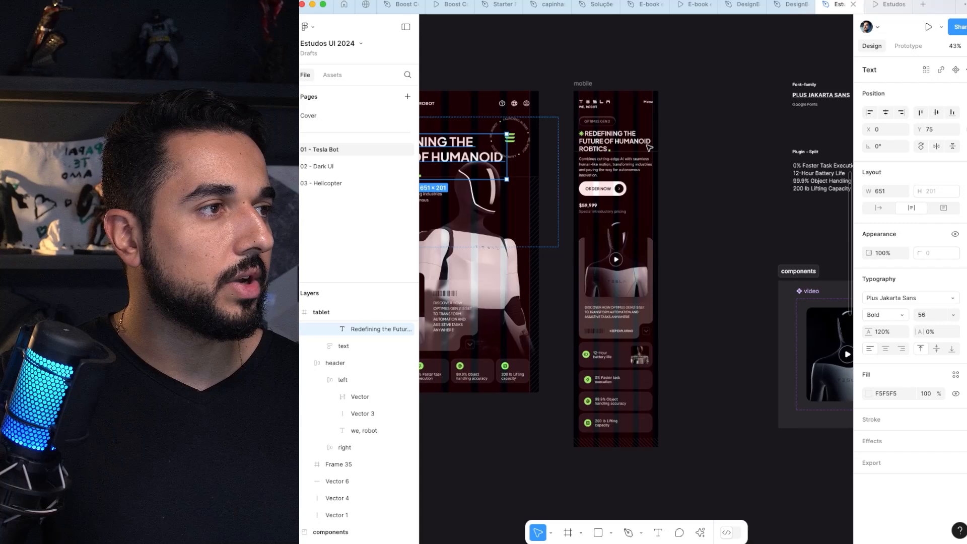
left_click(629, 143, "super")
scroll(629, 143, "left", 4)
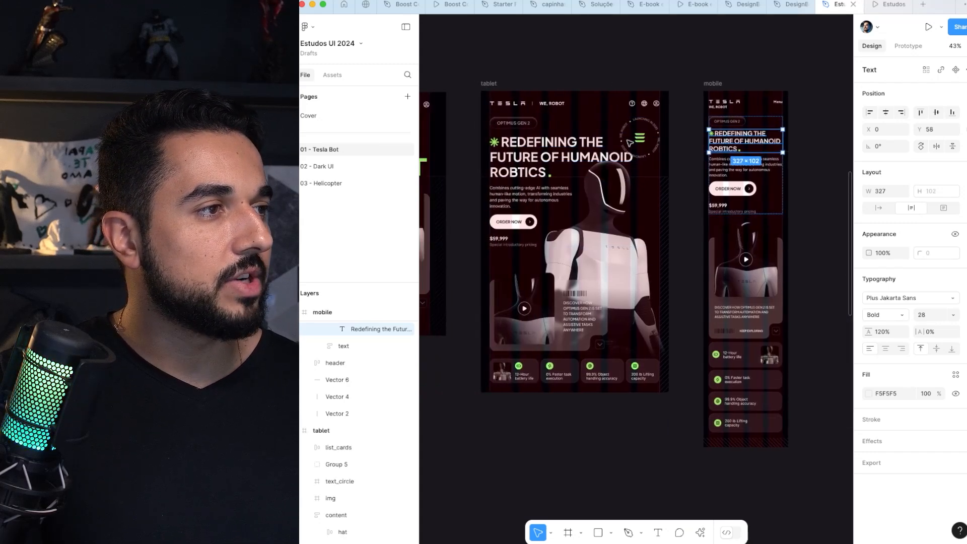
Step: Select the mobile frame's description paragraph, examine its typography and compare it with the tablet layout
scroll(630, 143, "up", 4)
scroll(631, 143, "down", 1)
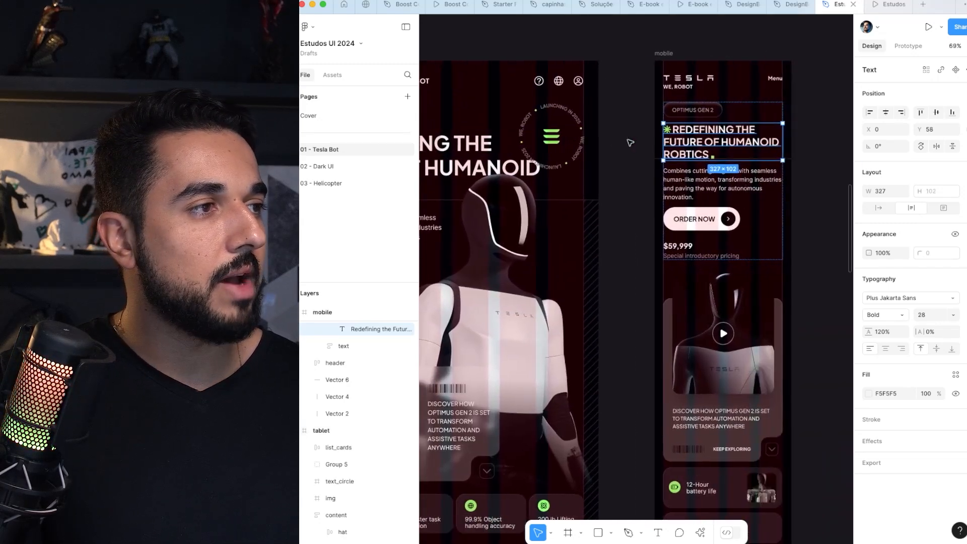
left_click(722, 191, "super")
scroll(722, 190, "left", 2)
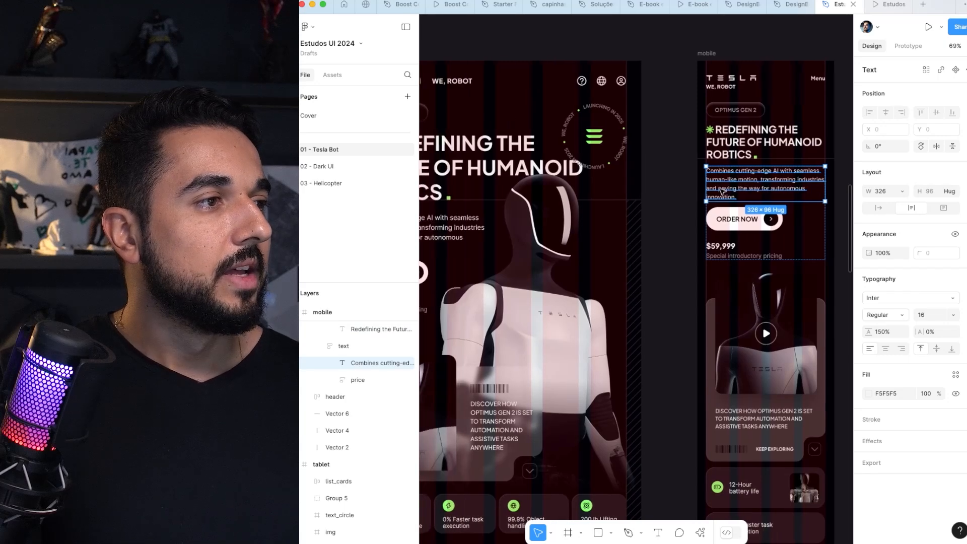
scroll(756, 175, "left", 5)
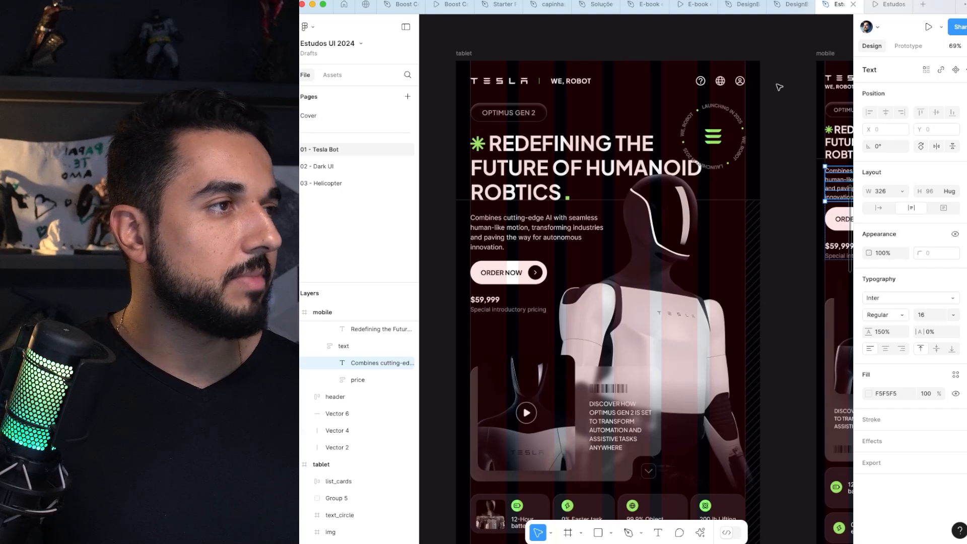
scroll(779, 86, "right", 2)
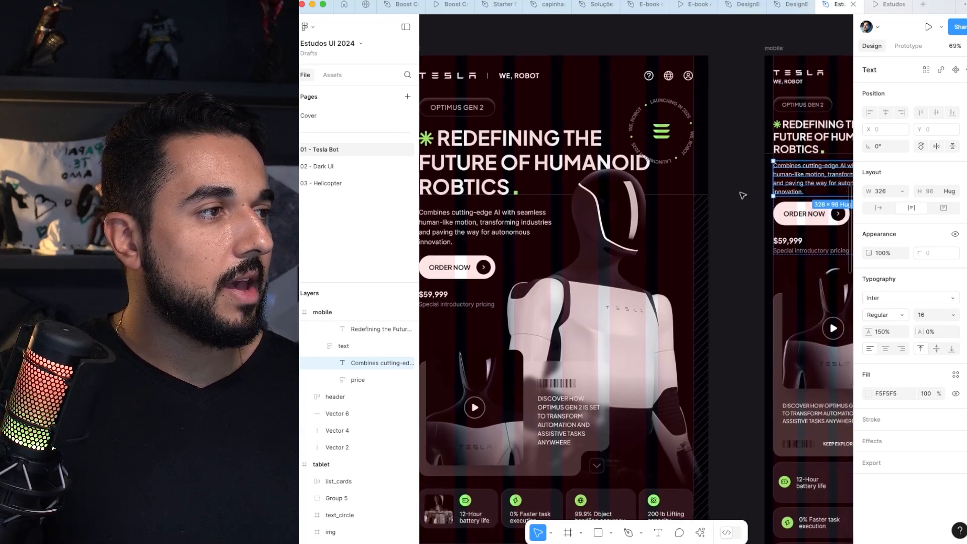
scroll(740, 192, "right", 2)
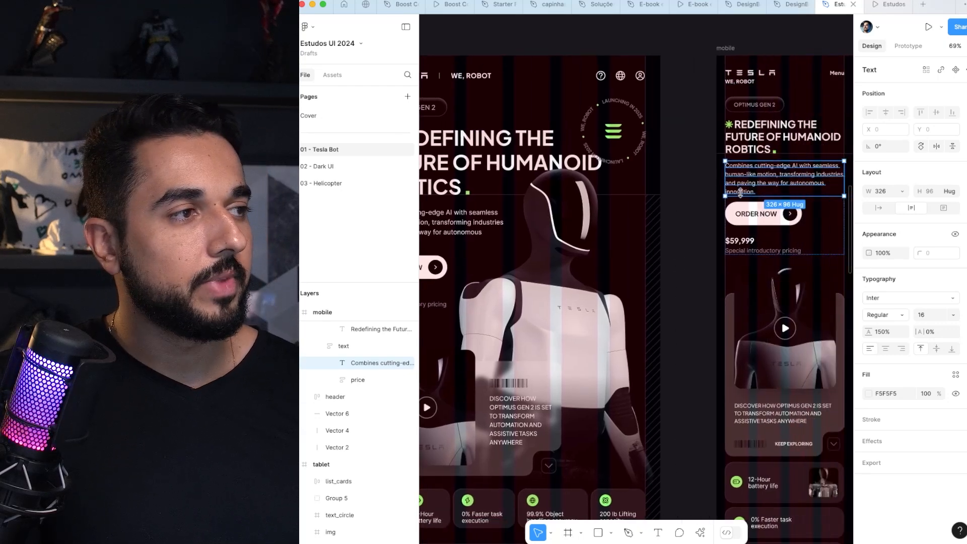
scroll(740, 192, "right", 2)
scroll(721, 198, "left", 10)
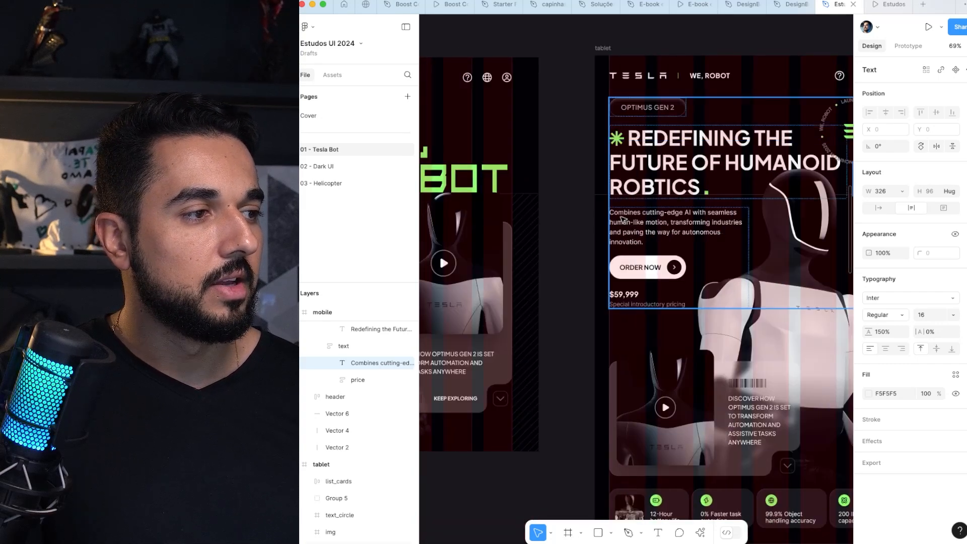
Step: Select the description paragraphs in the laptop and desktop_lg frames to compare their font sizes
scroll(628, 221, "right", 10)
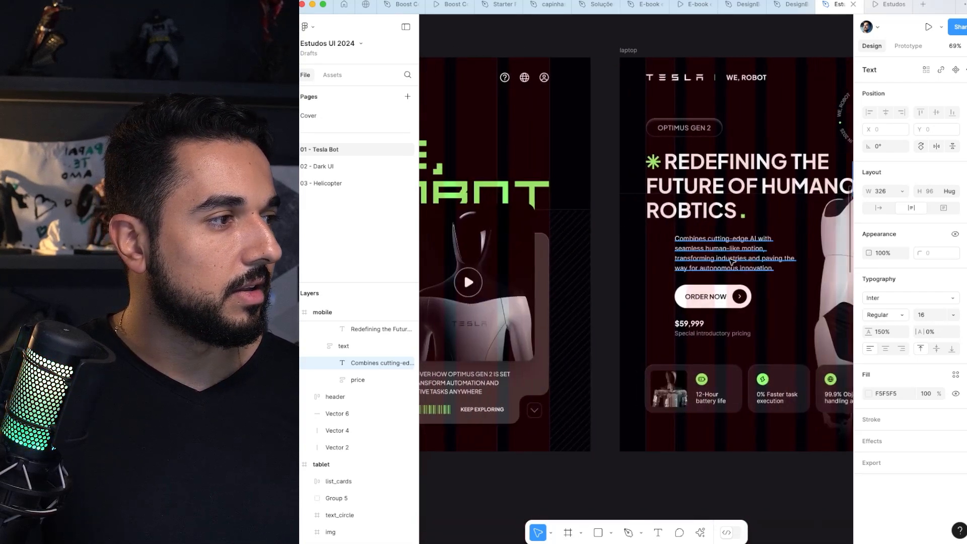
double_click(731, 261)
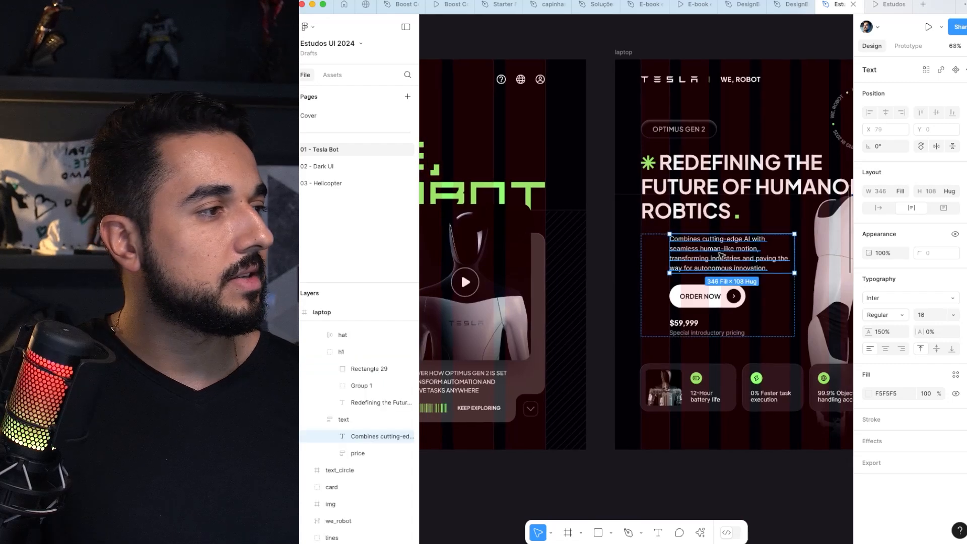
scroll(725, 257, "right", 8)
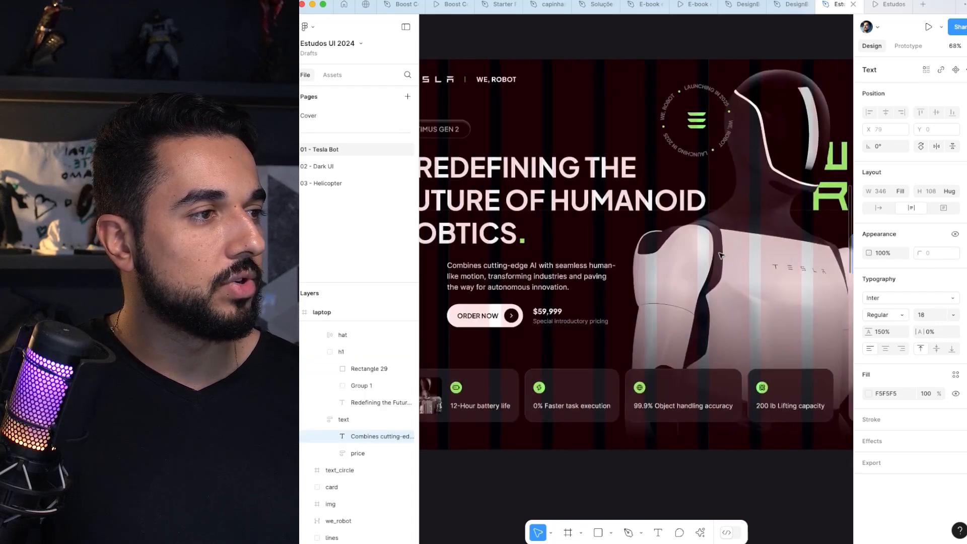
double_click(504, 283)
scroll(496, 281, "down", 3)
scroll(496, 281, "down", 2)
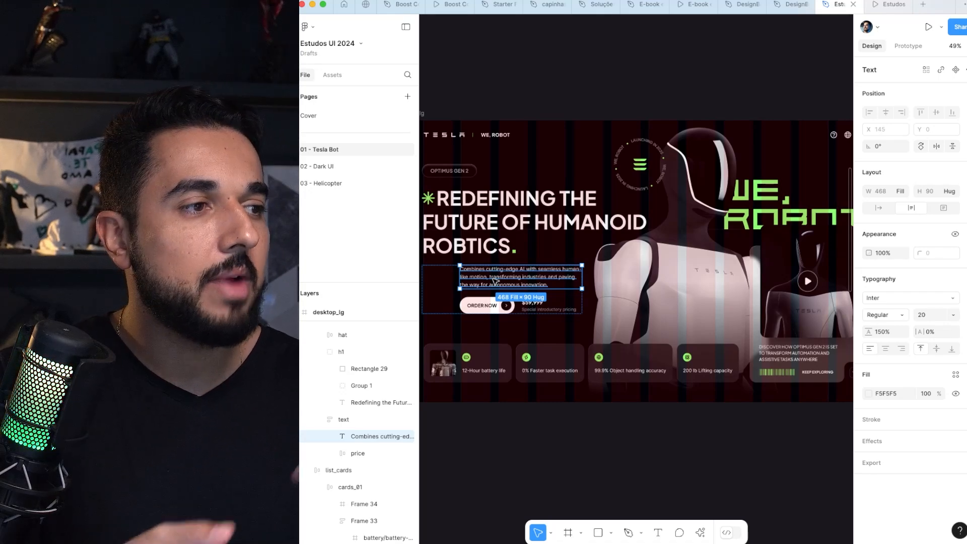
Step: Hide the layout grids and examine the indented description text in the desktop_lg and laptop frames
key("shift+g")
left_click(563, 100)
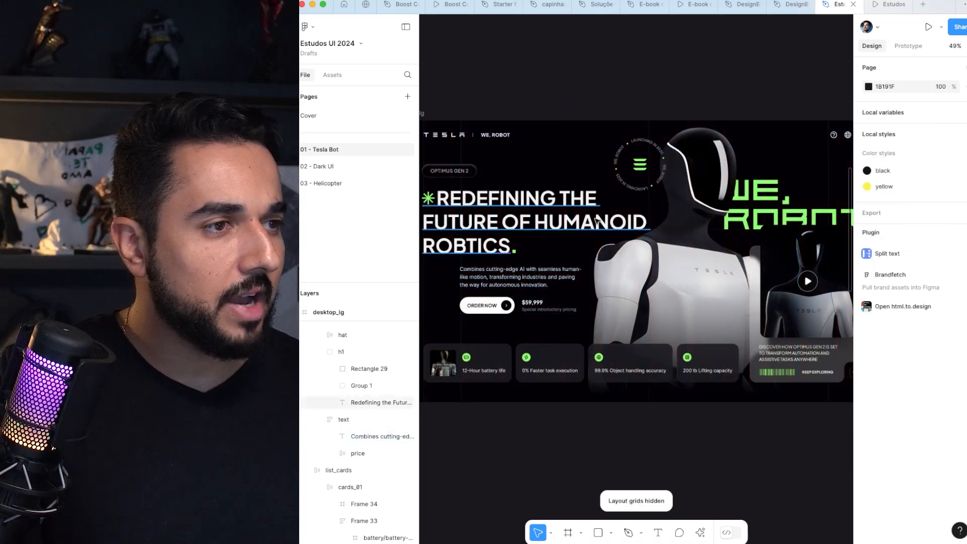
scroll(604, 217, "down", 5)
left_click_drag(680, 244, 556, 217)
left_click_drag(677, 215, 647, 222)
scroll(705, 218, "up", 6)
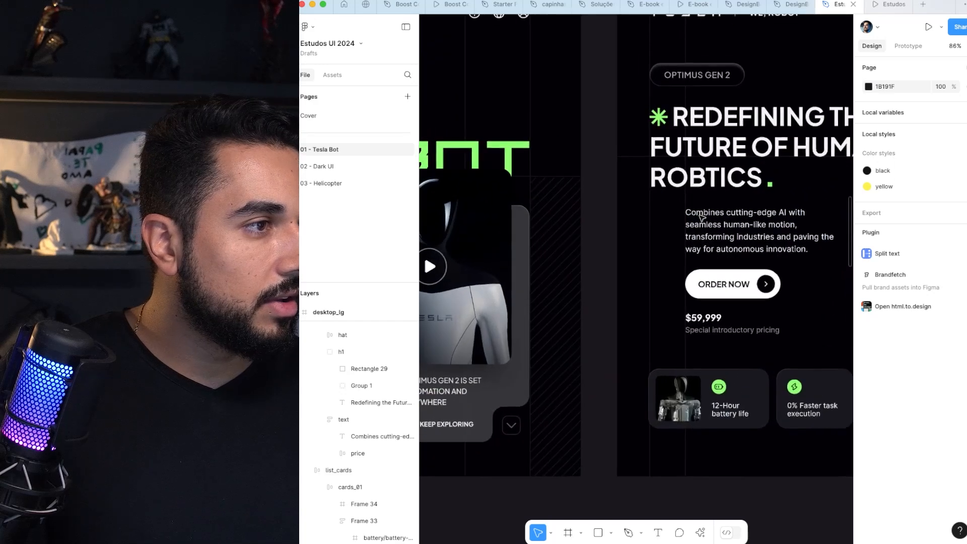
Step: Show the layout grids again and select the laptop's text frame to examine its indent against the columns
key("shift+g")
scroll(709, 221, "up", 4)
left_click_drag(703, 209, 468, 216)
left_click(502, 226)
scroll(502, 221, "down", 3)
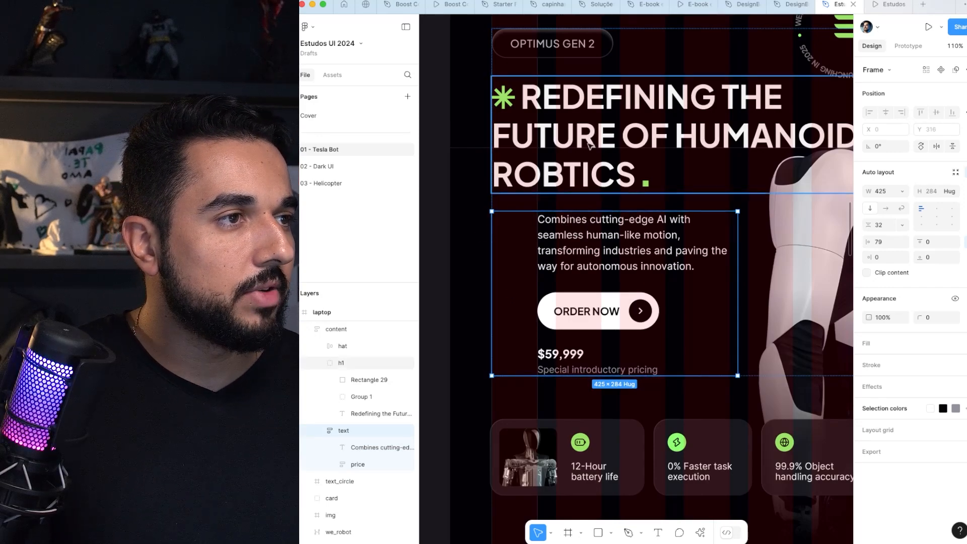
Step: Ungroup the desktop_lg content frame and wrap its elements in a new vertical auto layout
scroll(572, 146, "right", 5)
scroll(571, 202, "left", 10)
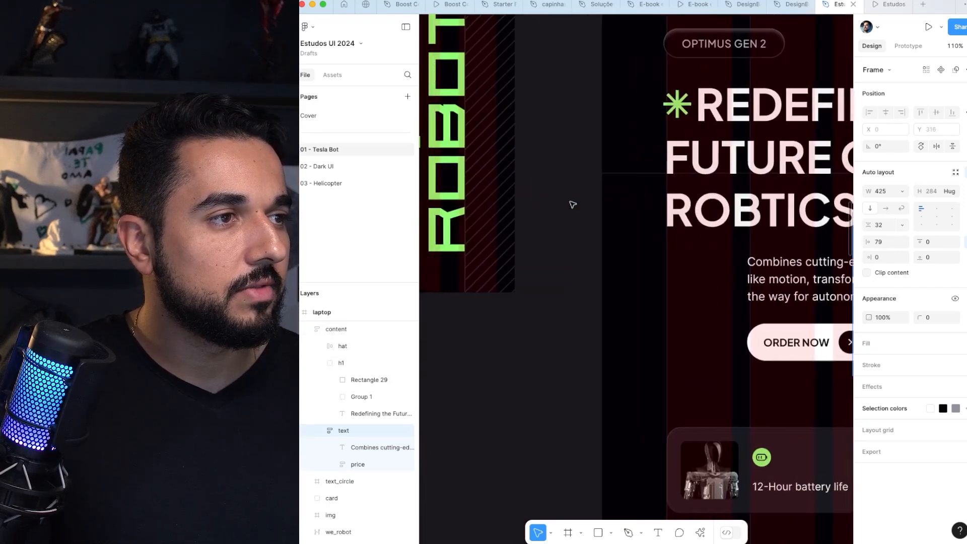
scroll(573, 204, "down", 4)
scroll(573, 204, "right", 5)
left_click(558, 178)
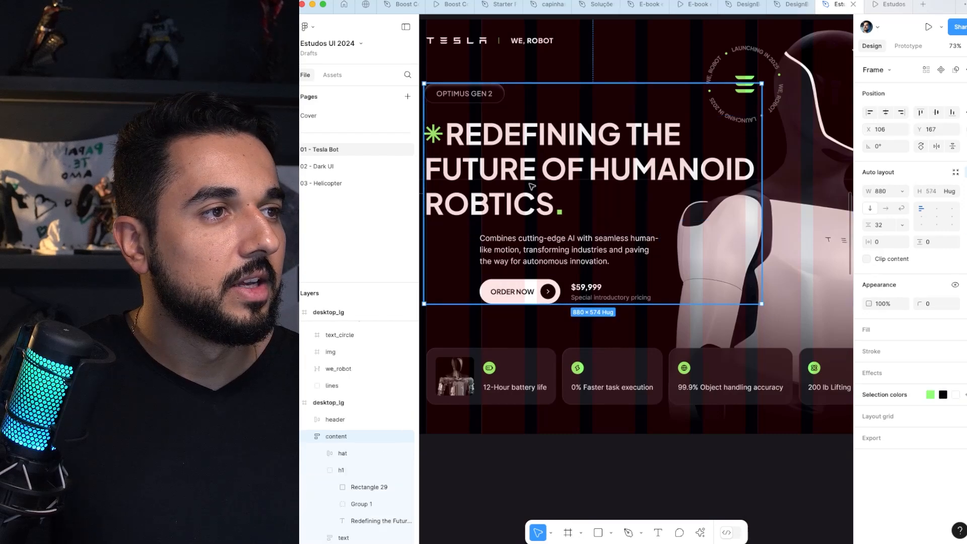
left_click_drag(559, 179, 579, 179)
scroll(576, 179, "up", 1)
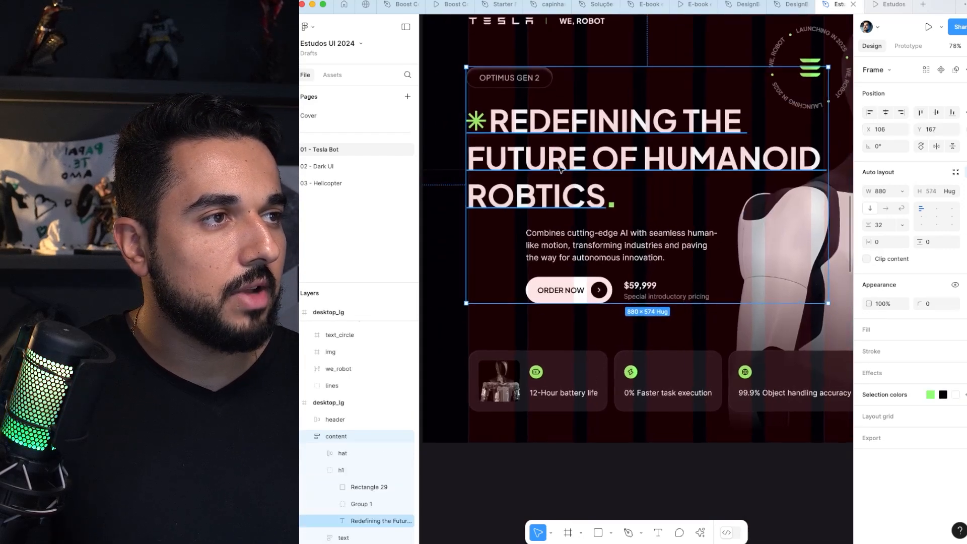
key("super+shift+g")
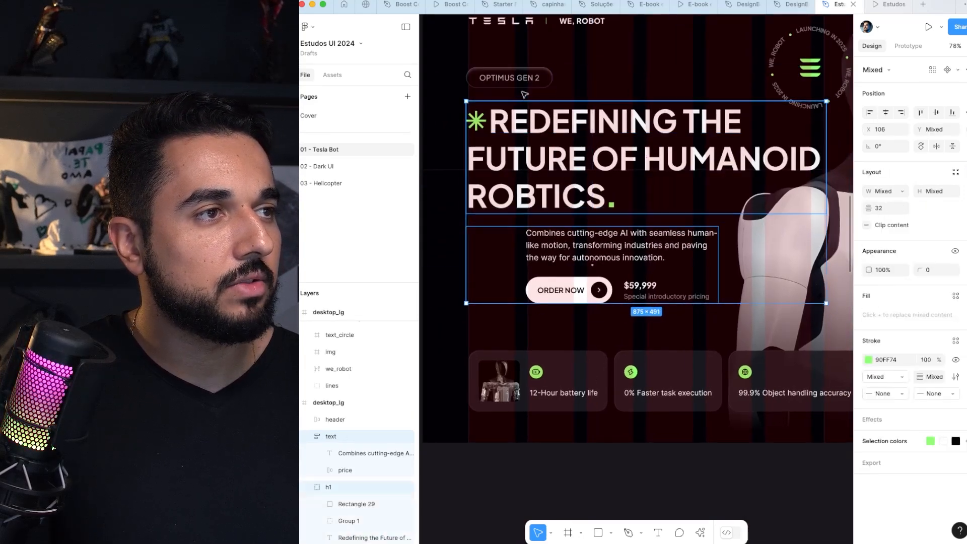
key("shift+a")
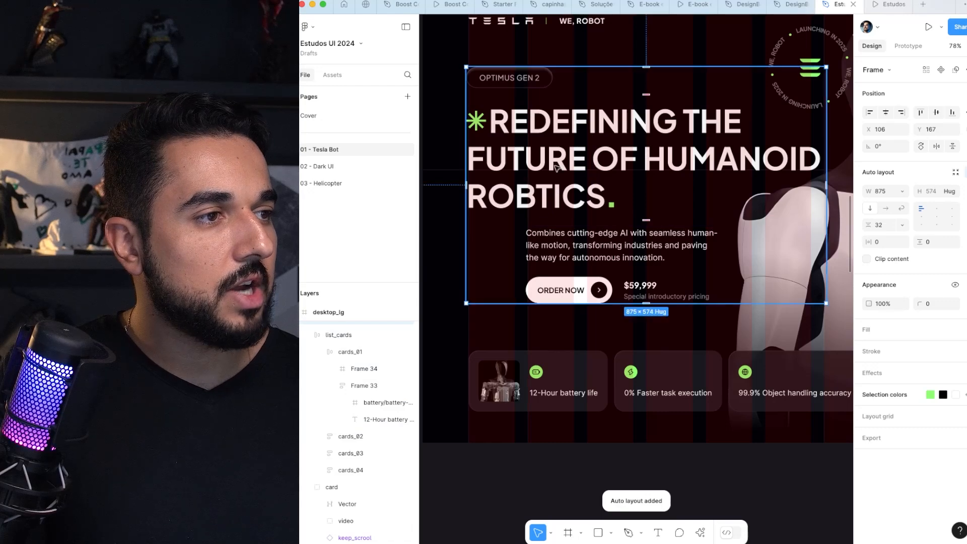
Step: Set the left padding of the desktop_lg text frame to 153 to align the description with the column grid
left_click(533, 235)
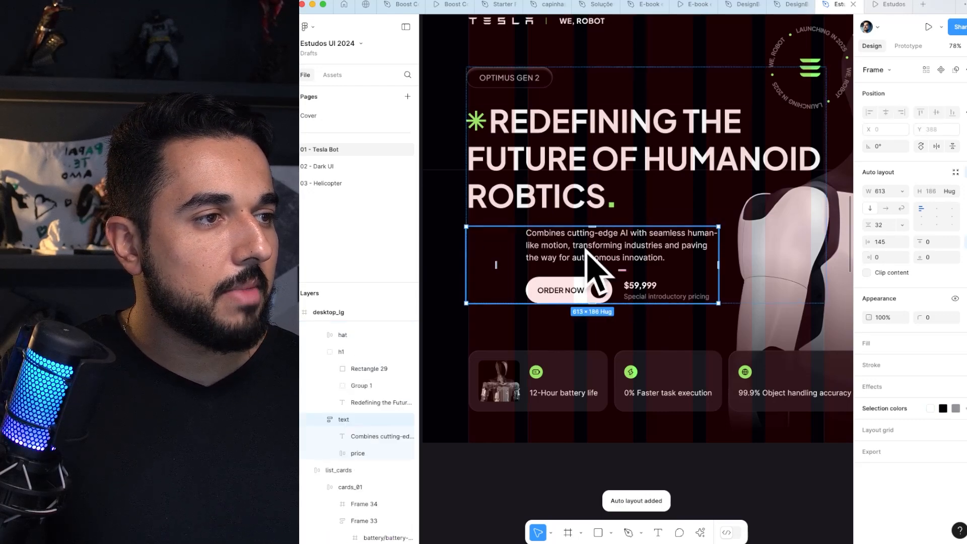
scroll(499, 246, "up", 3)
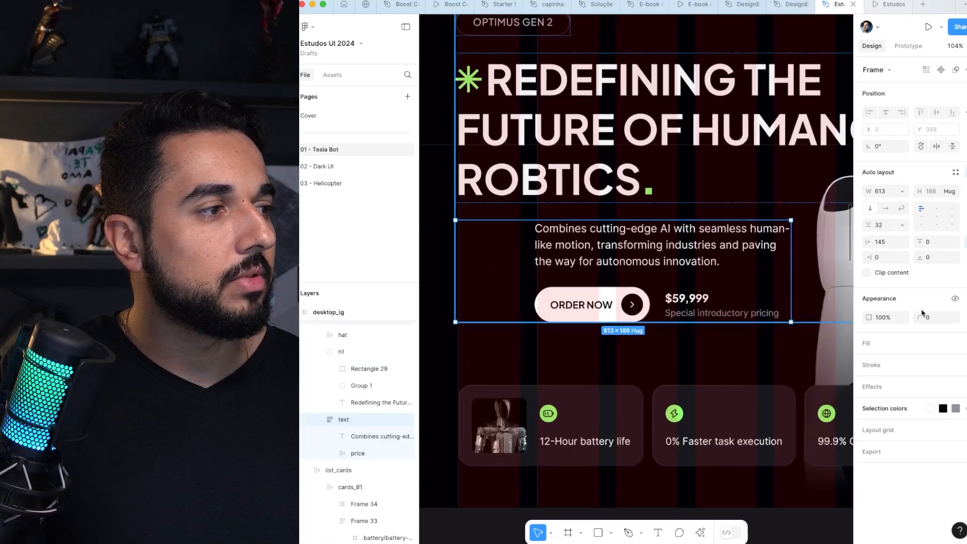
left_click_drag(871, 244, 868, 244)
scroll(559, 254, "up", 3)
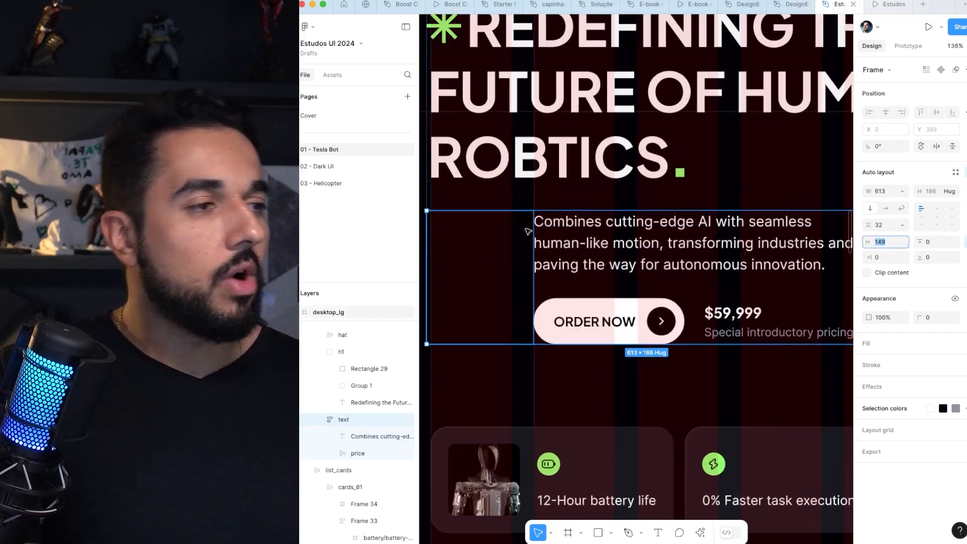
scroll(528, 231, "down", 8)
left_click(549, 415)
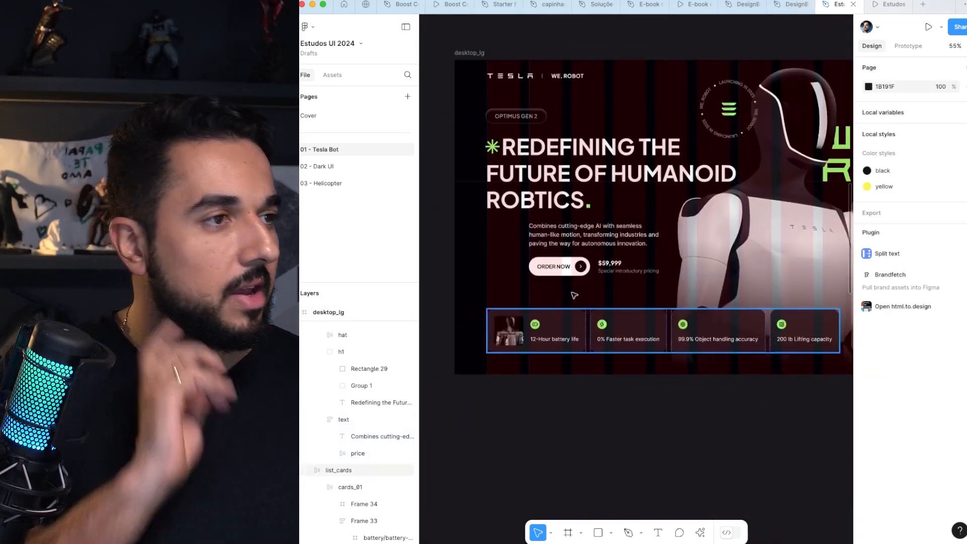
Step: Set the left padding of the laptop's text frame to 113 to align the description with the second column
scroll(589, 216, "right", 3)
scroll(589, 216, "right", 15)
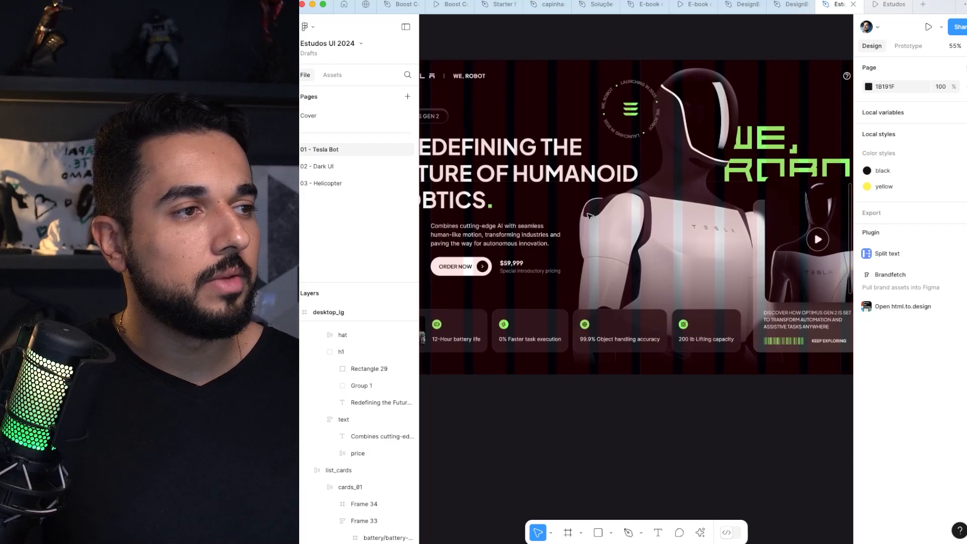
scroll(608, 199, "up", 5)
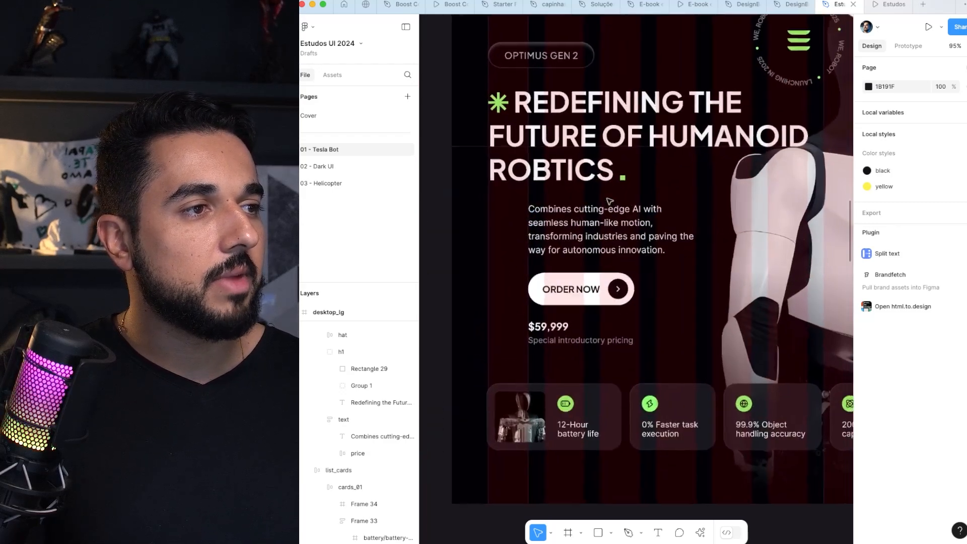
double_click(606, 174)
left_click(579, 230)
scroll(580, 230, "up", 3)
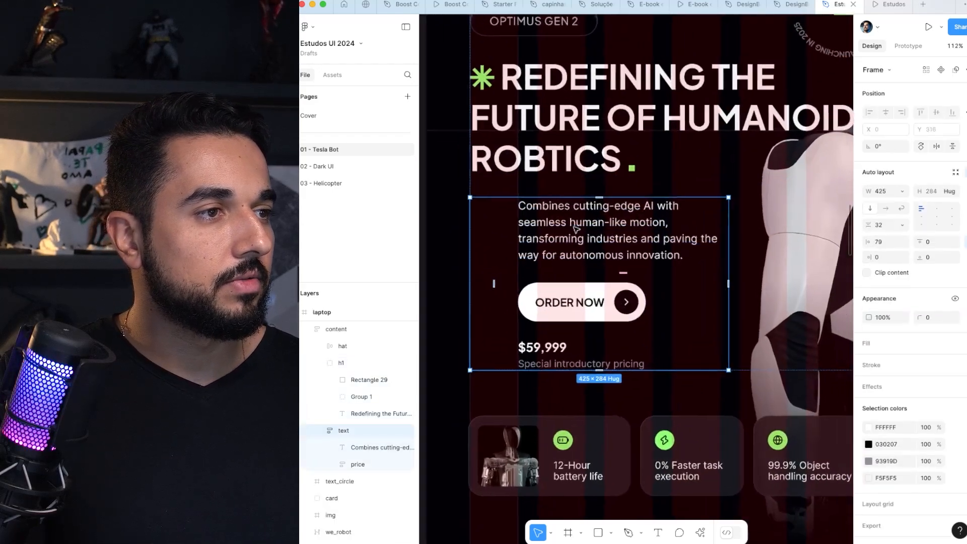
left_click_drag(872, 244, 908, 228)
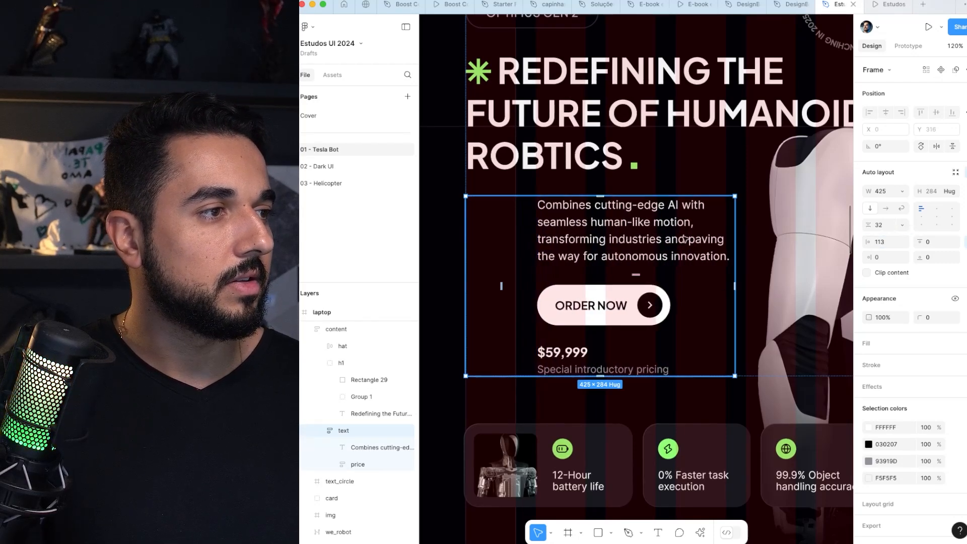
Step: Widen the laptop's text frame to 436 and set its left padding to 112
left_click_drag(736, 223, 743, 220)
scroll(628, 230, "down", 5)
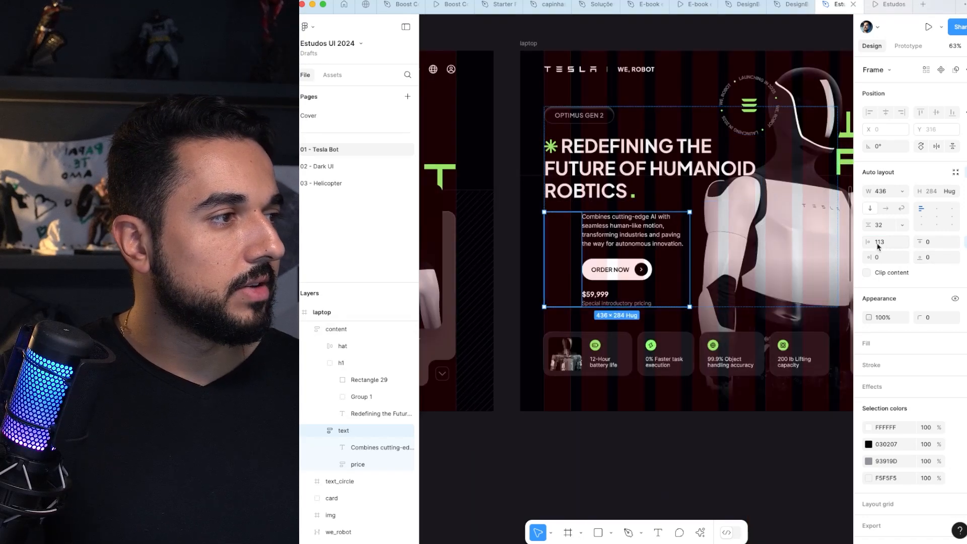
key("Up")
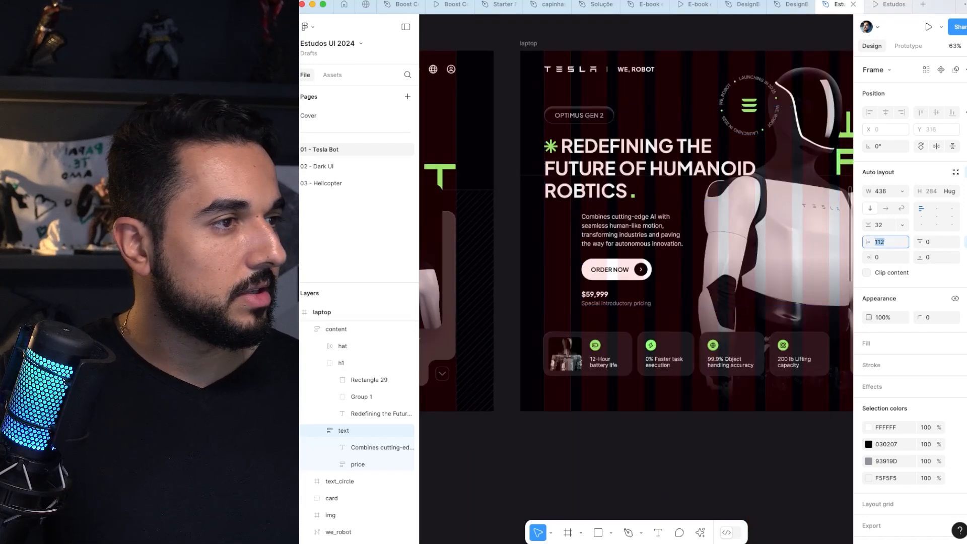
scroll(607, 236, "up", 5)
scroll(611, 239, "down", 5)
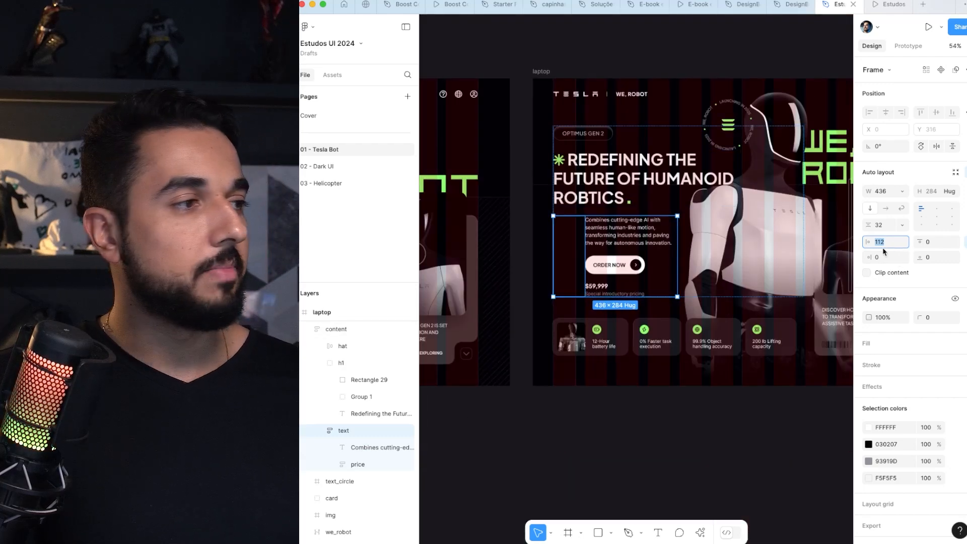
left_click(688, 423)
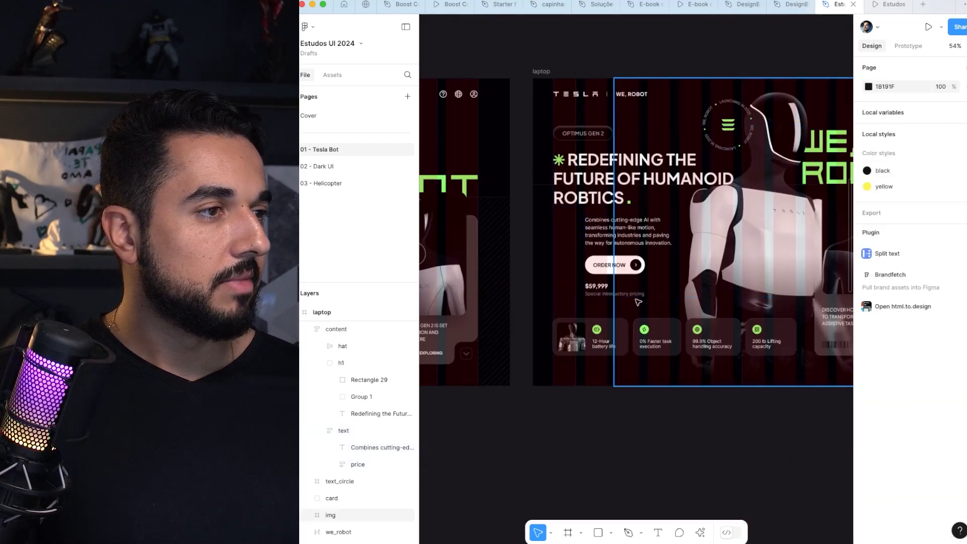
Step: Compare how the laptop and tablet content sits on the column grids, and hide the layout grids
left_click(623, 190)
scroll(604, 189, "right", 4)
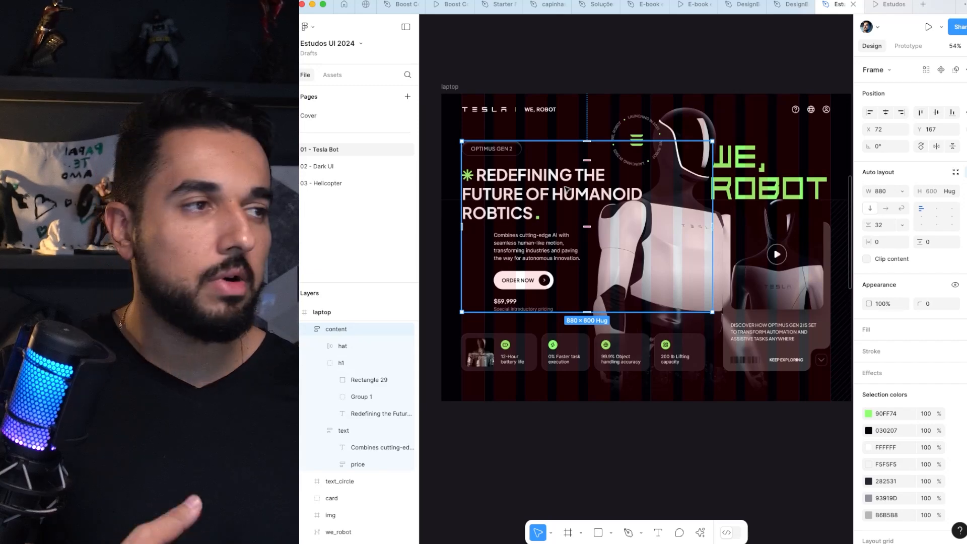
scroll(567, 190, "right", 10)
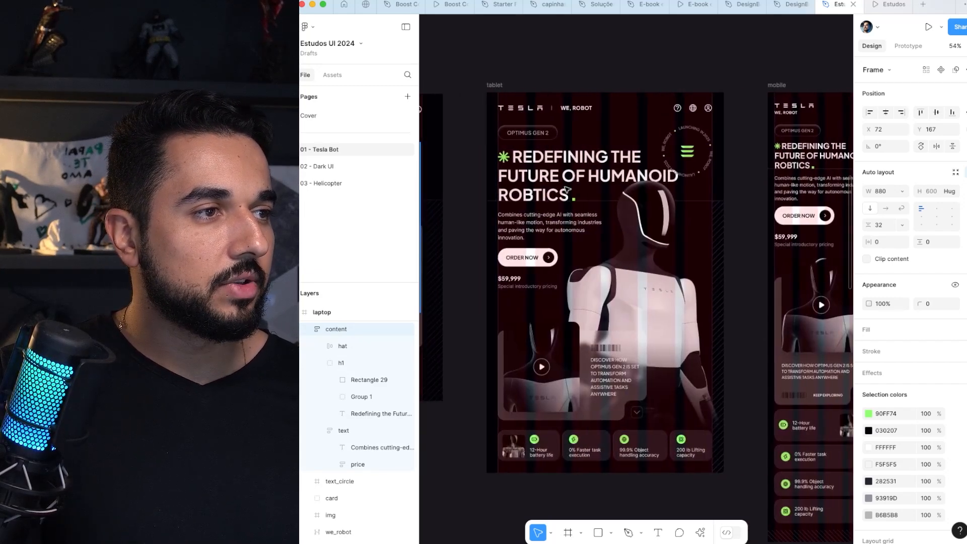
scroll(567, 189, "up", 4)
left_click(495, 260)
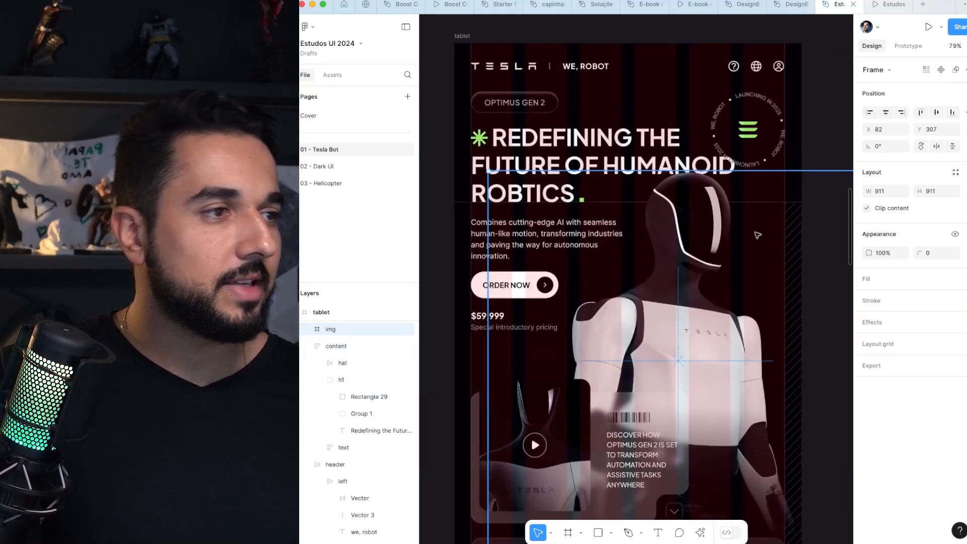
key("ctrl+g")
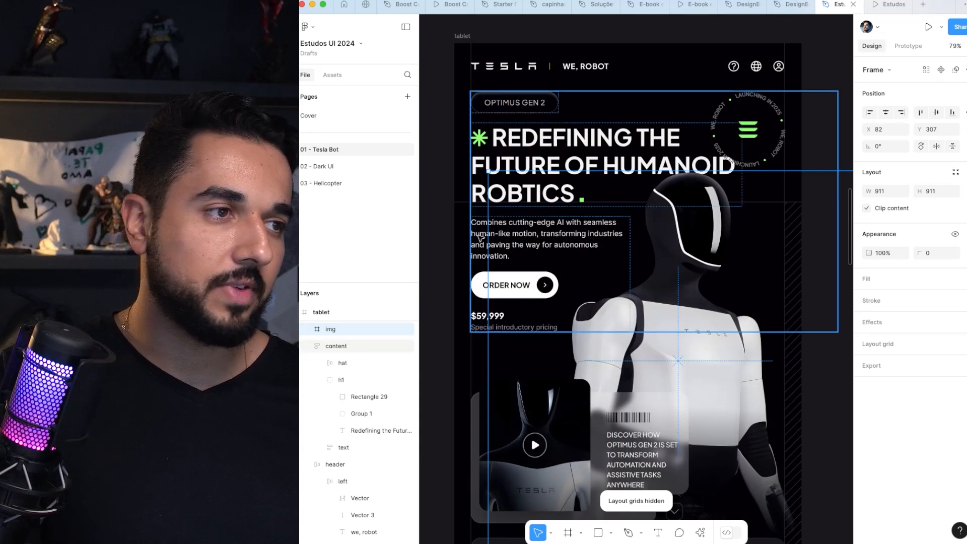
left_click(481, 238)
scroll(482, 238, "left", 1)
key("super+z")
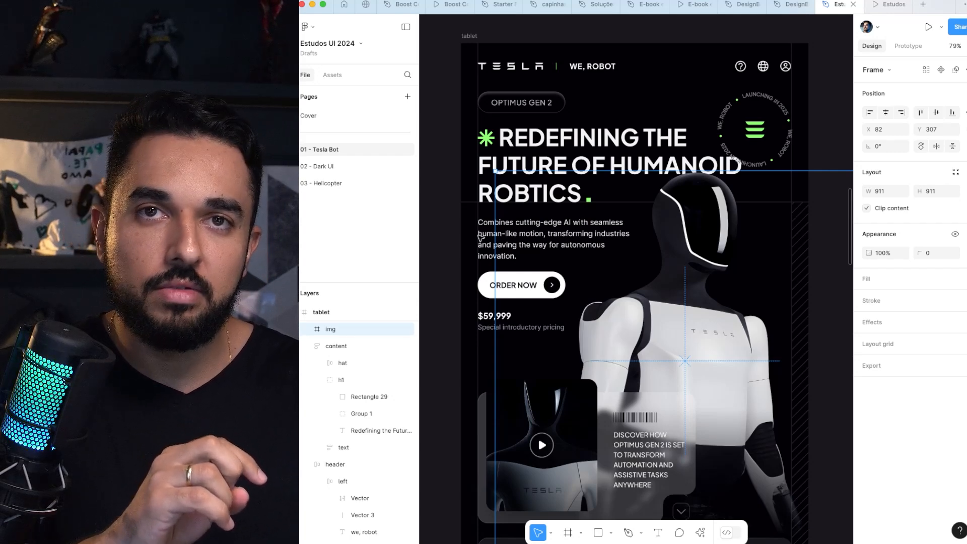
Step: Show the layout grids and move the laptop frame's vertical background line to X 183, in line with the description's indent
scroll(480, 237, "left", 9)
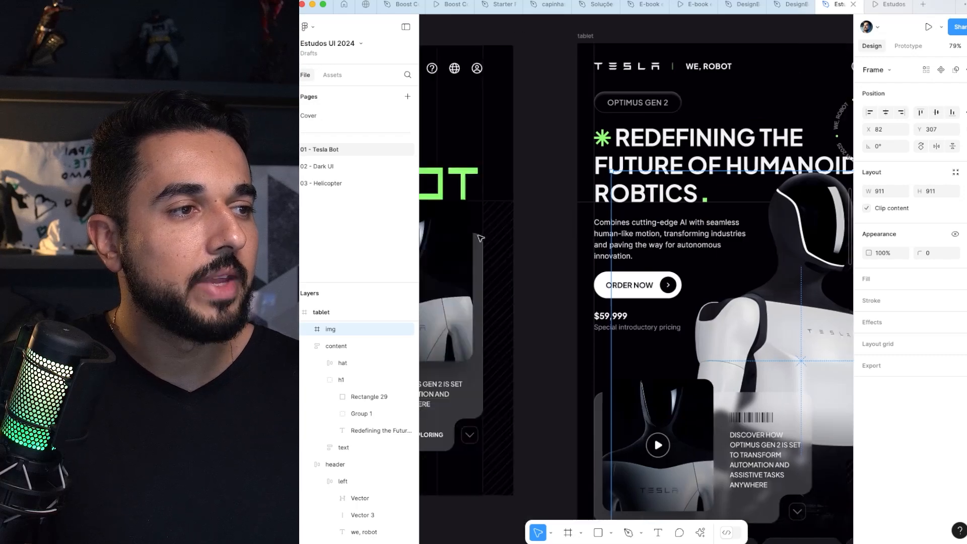
scroll(480, 237, "down", 3)
scroll(481, 237, "left", 3)
left_click(556, 254)
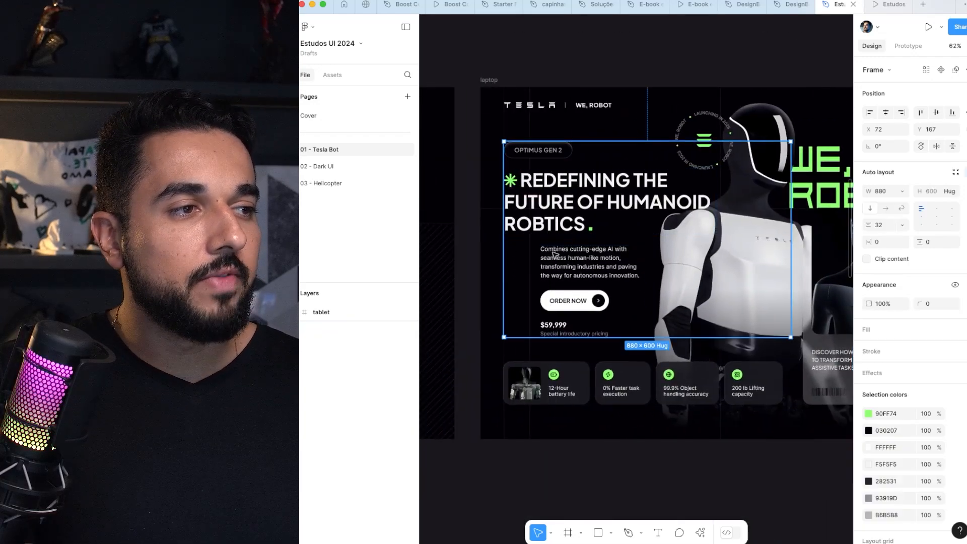
scroll(556, 255, "left", 5)
scroll(555, 255, "right", 8)
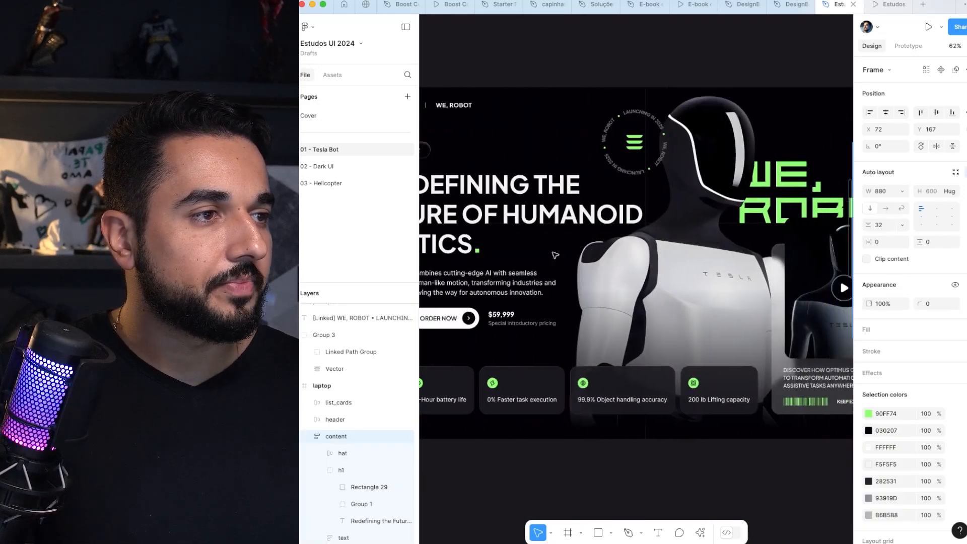
scroll(693, 84, "up", 8)
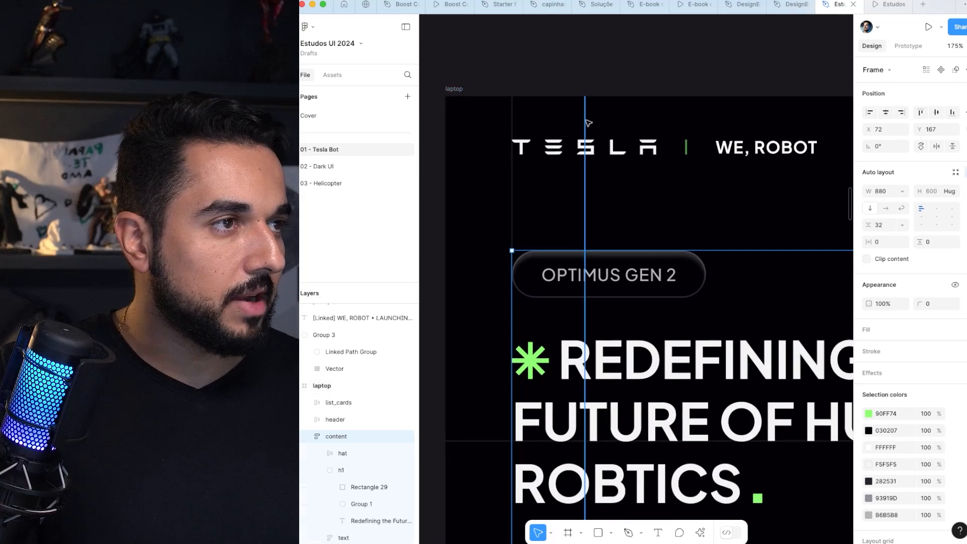
left_click(586, 120, "super")
key("shift+g")
left_click_drag(586, 121, 618, 112)
scroll(599, 136, "down", 6)
scroll(783, 206, "left", 5)
scroll(784, 206, "down", 3)
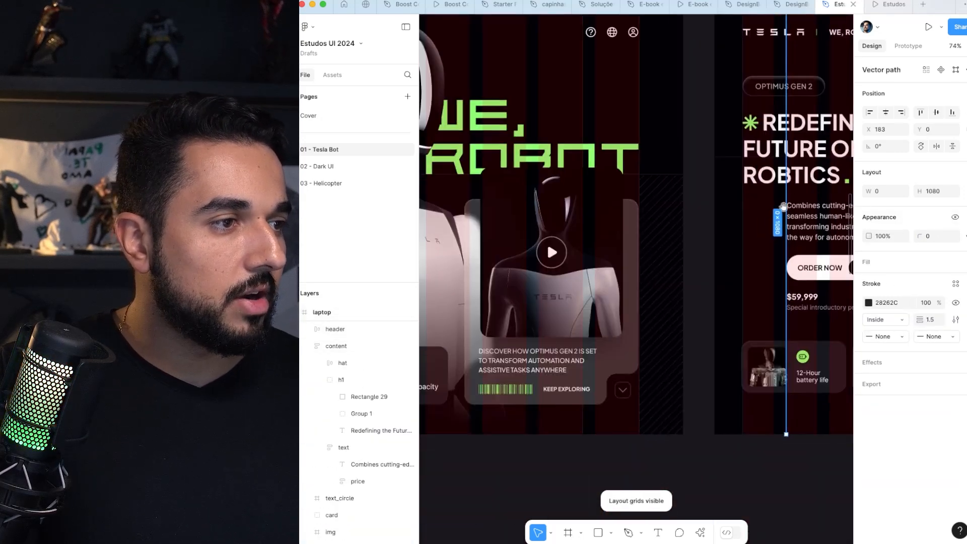
Step: Inspect the text frames of desktop_lg and laptop for their indent against the columns, and hide the layout grids
scroll(588, 238, "right", 10)
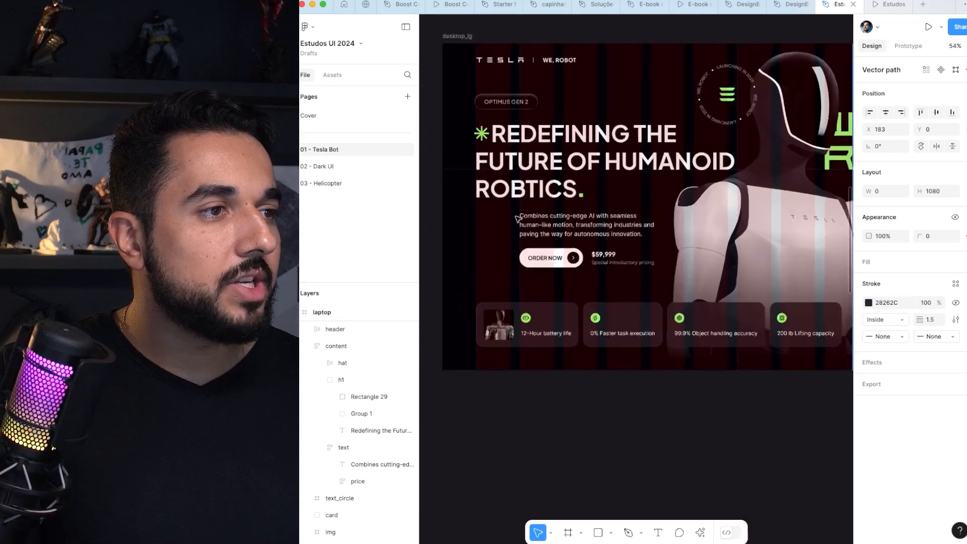
scroll(527, 224, "down", 1)
left_click(526, 224)
scroll(537, 238, "up", 1)
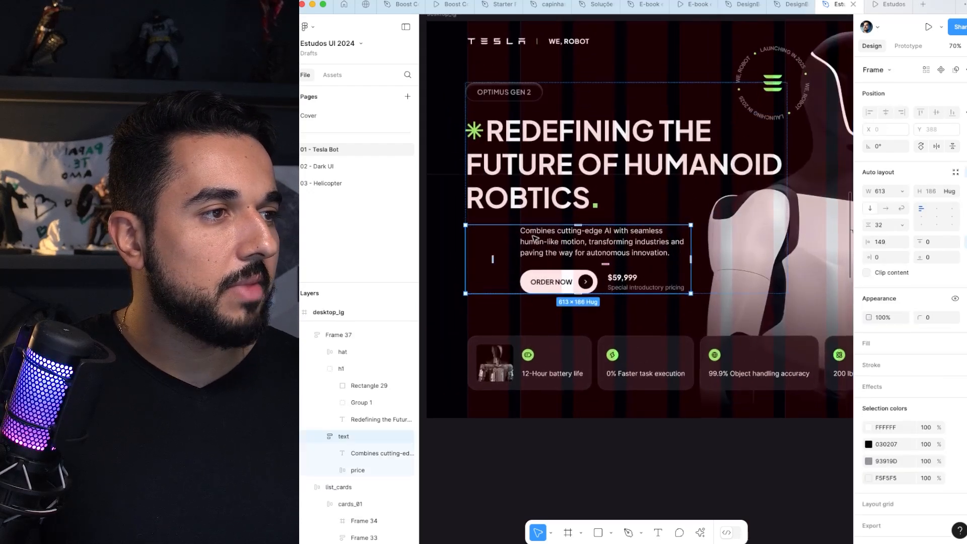
scroll(539, 267, "up", 3)
scroll(540, 272, "right", 2)
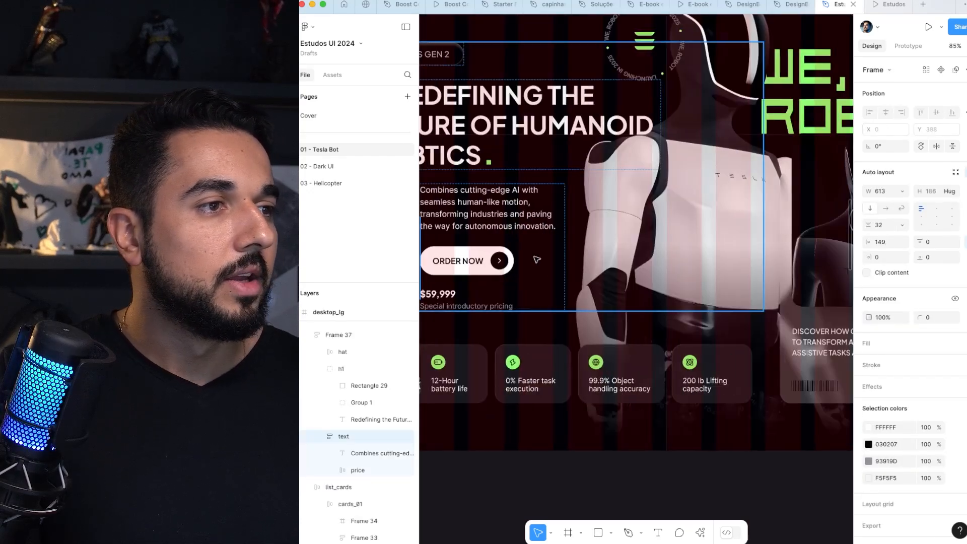
scroll(536, 259, "left", 8)
left_click(708, 203)
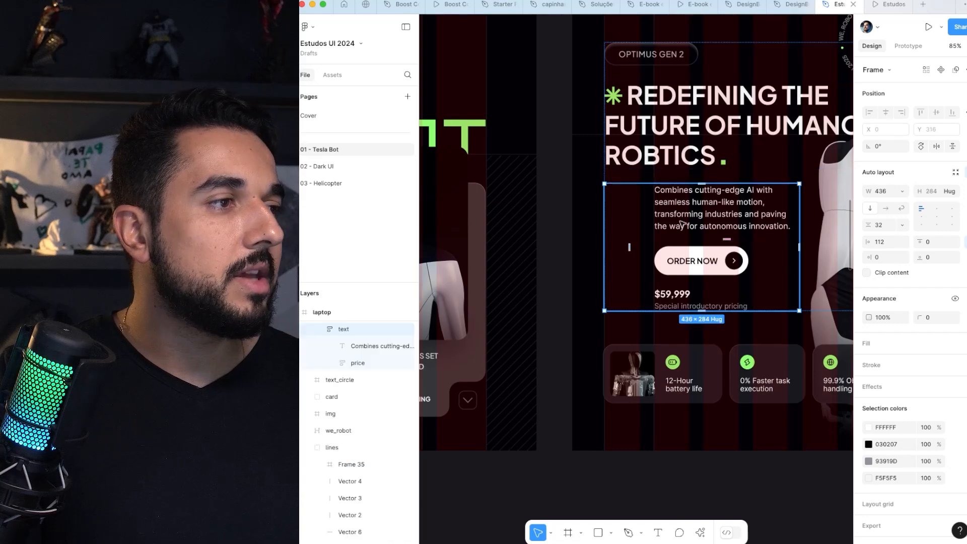
scroll(752, 218, "down", 5)
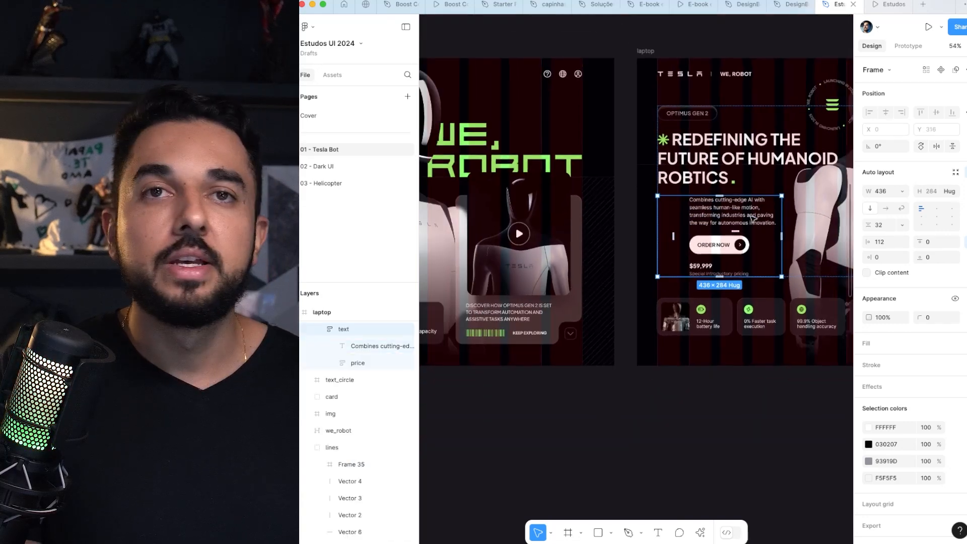
key("ctrl+g")
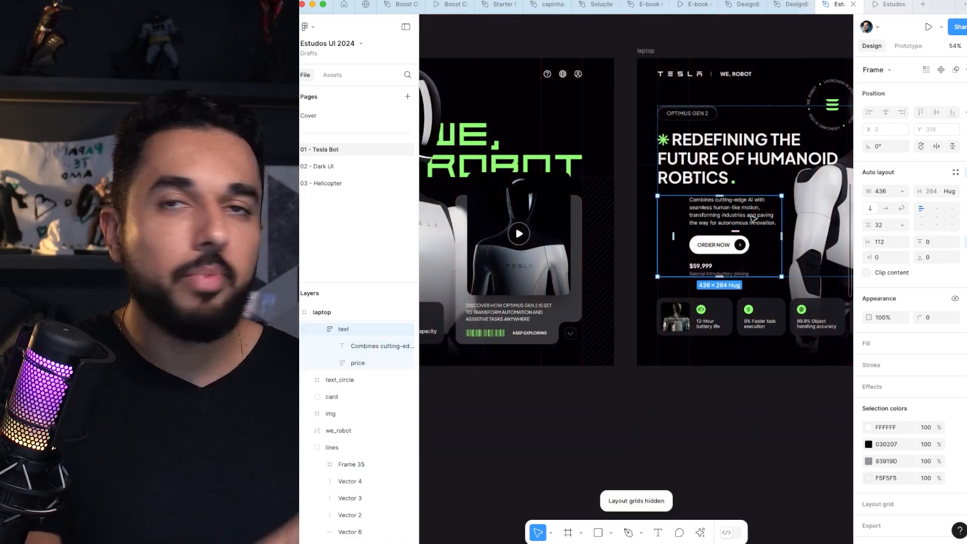
Step: Examine the tablet's content frame and compare its text placement with the laptop and desktop_lg layouts
scroll(751, 218, "right", 5)
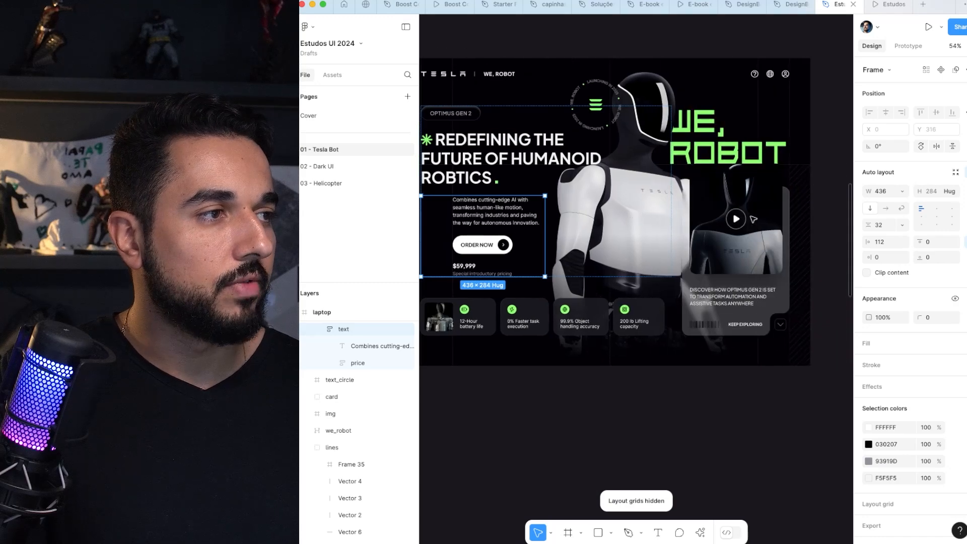
scroll(754, 219, "right", 1)
scroll(753, 219, "left", 2)
scroll(568, 167, "right", 5)
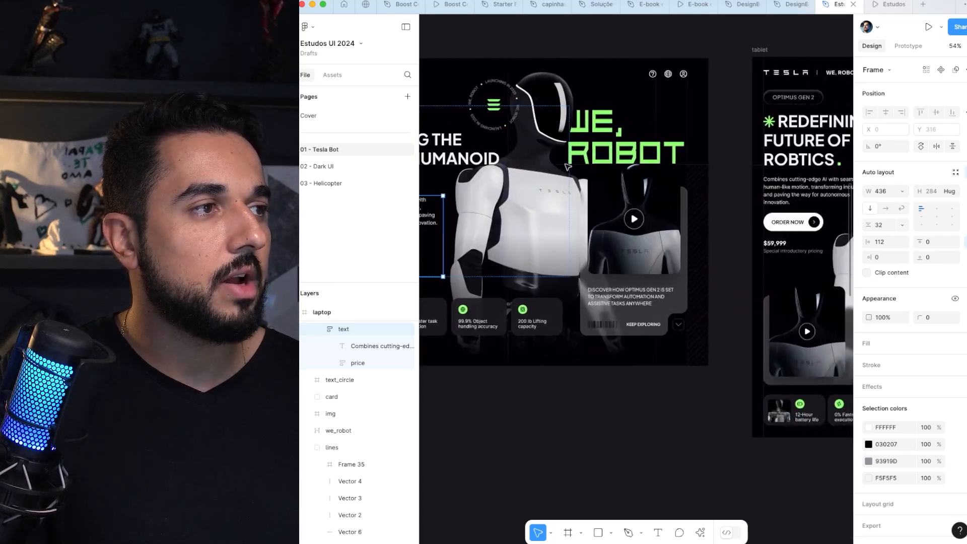
scroll(567, 166, "right", 5)
left_click(577, 132)
scroll(577, 132, "right", 2)
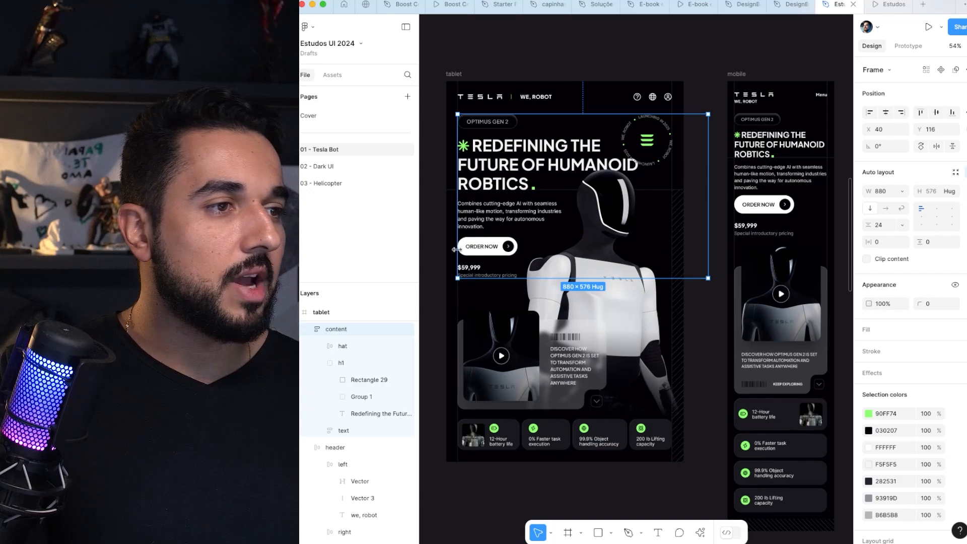
scroll(488, 178, "right", 6)
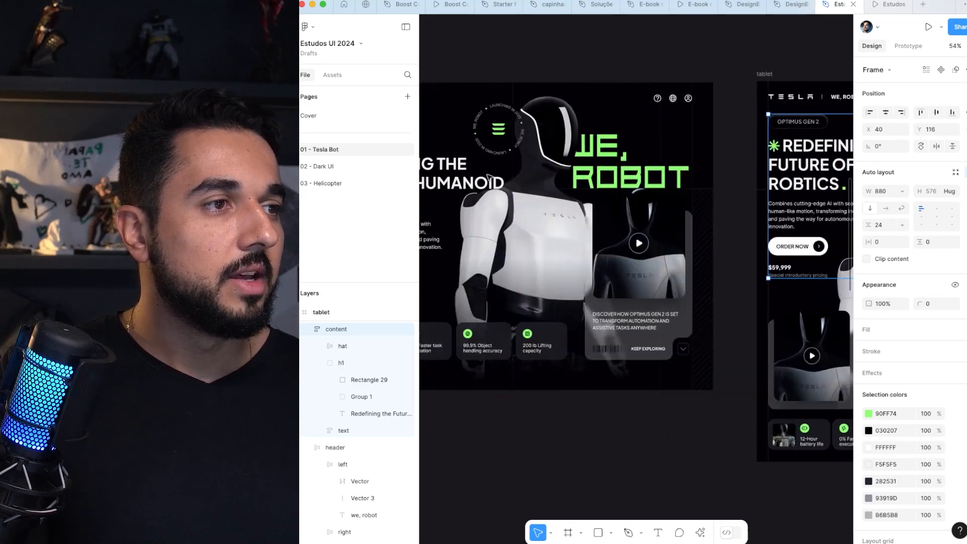
scroll(600, 177, "right", 8)
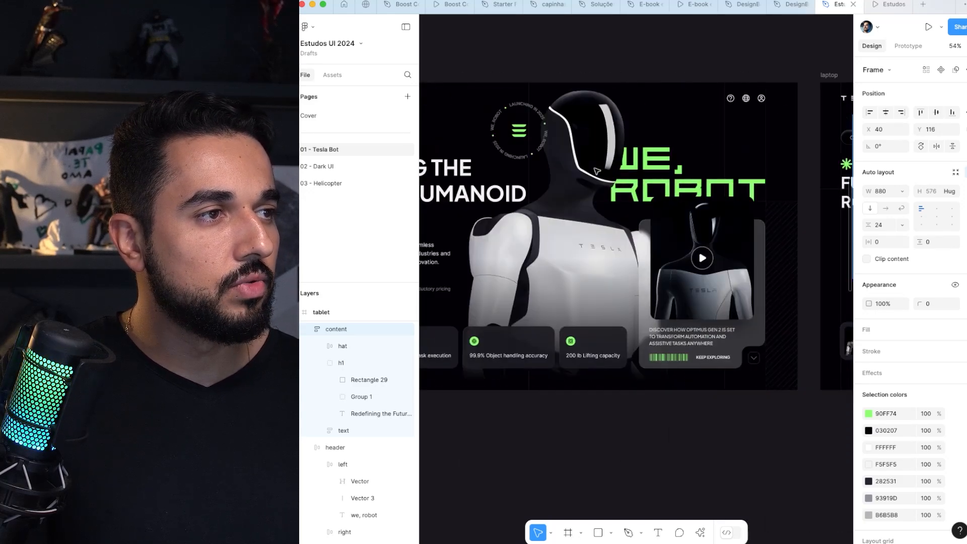
scroll(597, 171, "left", 2)
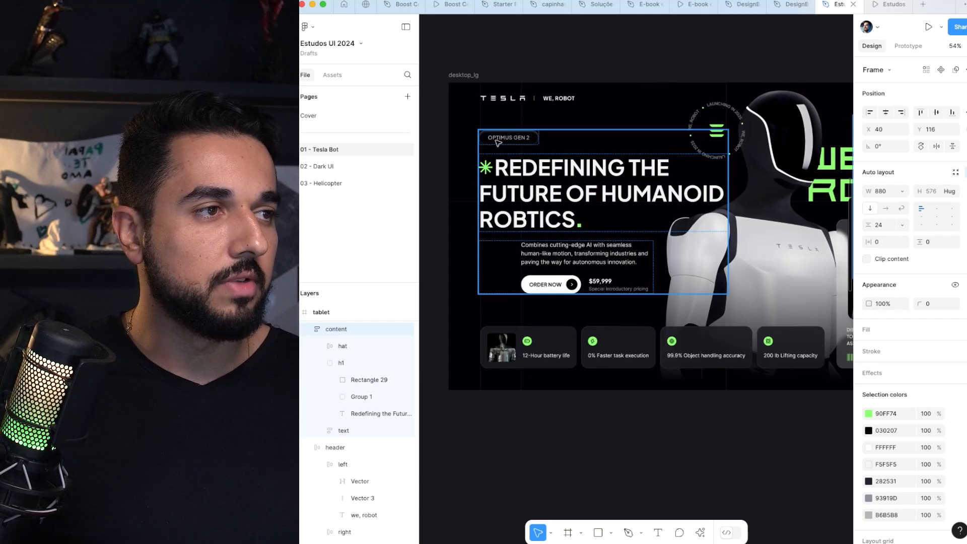
scroll(545, 179, "left", 1)
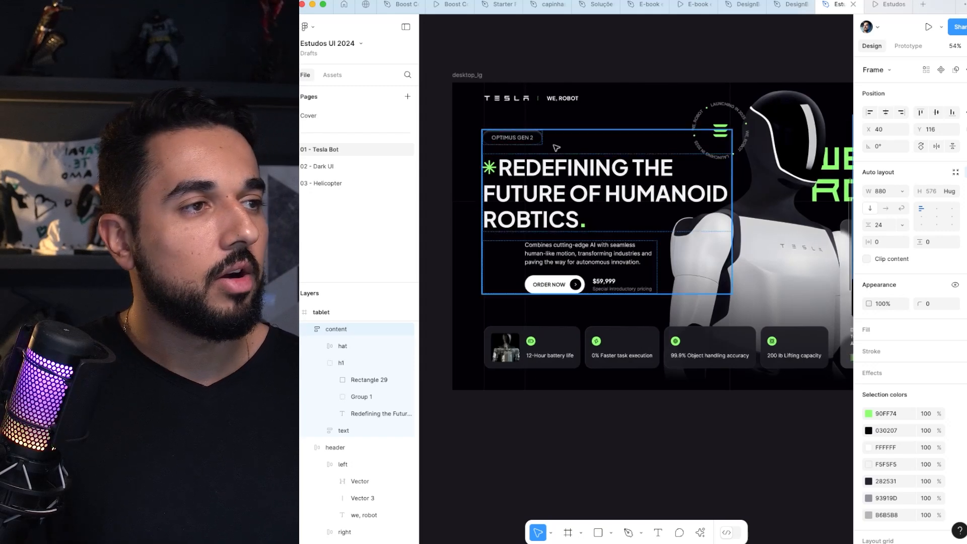
Step: Select the desktop_lg content frame and compare its text block with the laptop and tablet versions
left_click(572, 165)
scroll(630, 163, "right", 3)
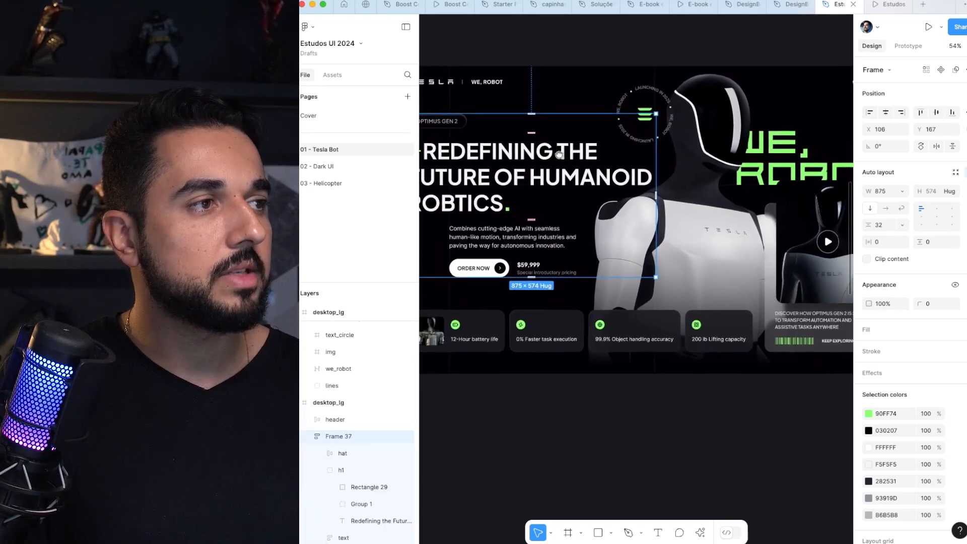
scroll(703, 160, "right", 5)
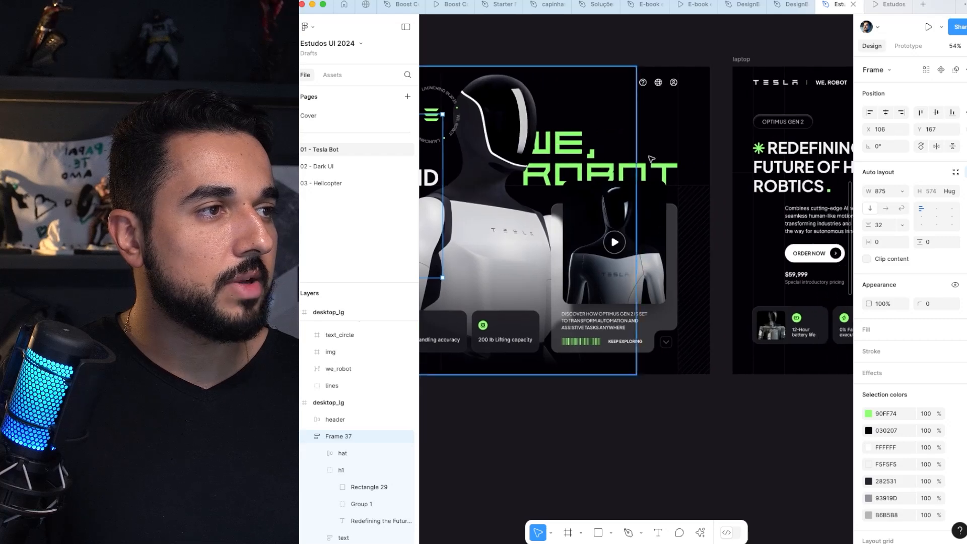
scroll(672, 227, "right", 8)
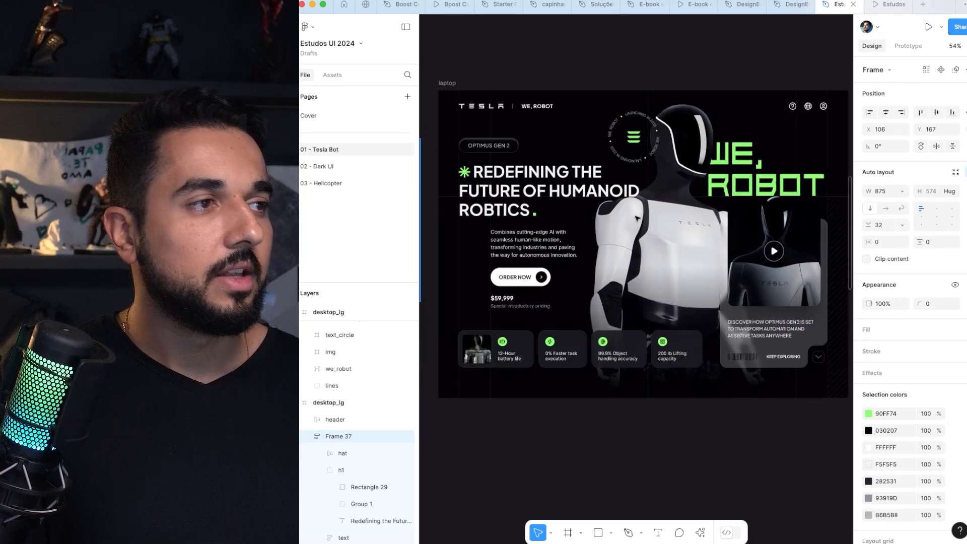
scroll(507, 212, "right", 6)
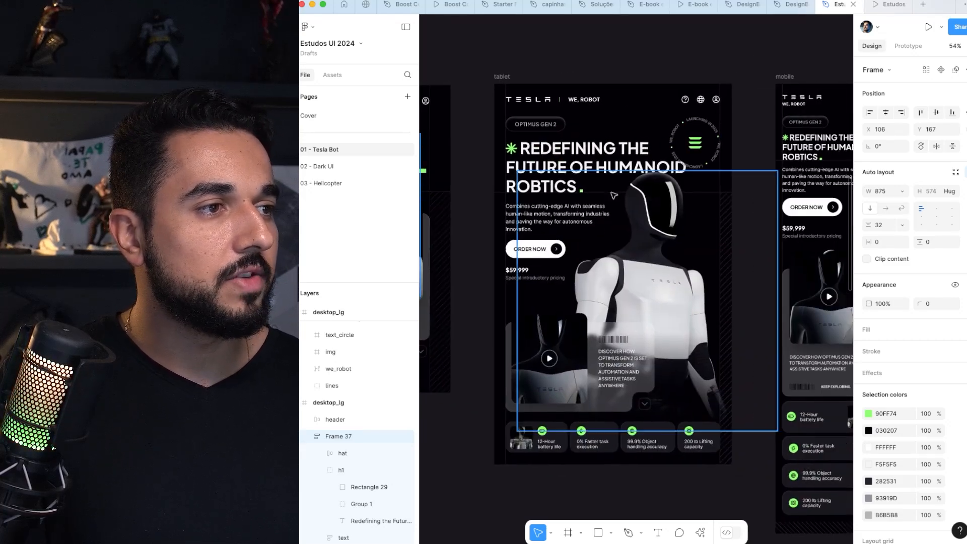
Step: Select the laptop's video card and compare its layout with the tablet's card and feature list
scroll(648, 260, "down", 5)
scroll(598, 227, "left", 3)
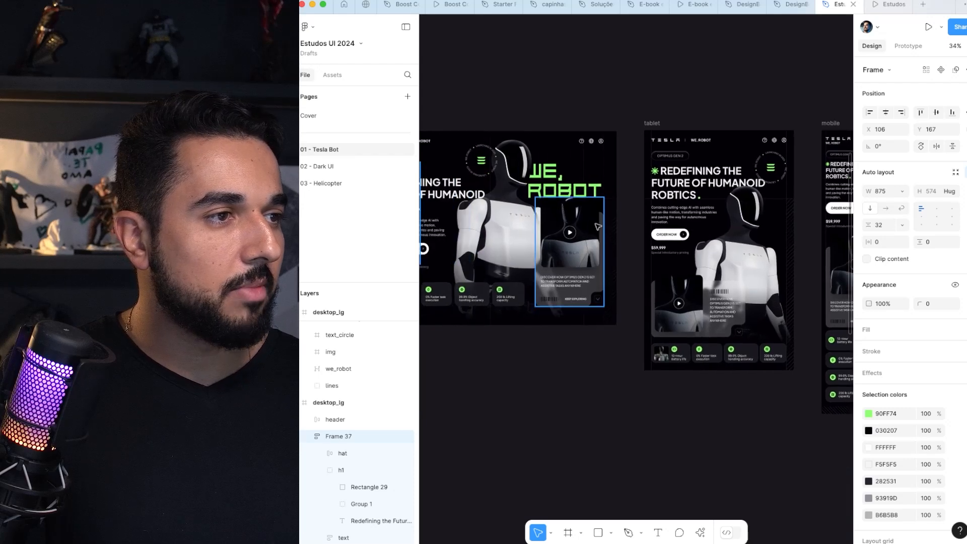
scroll(750, 313, "up", 4)
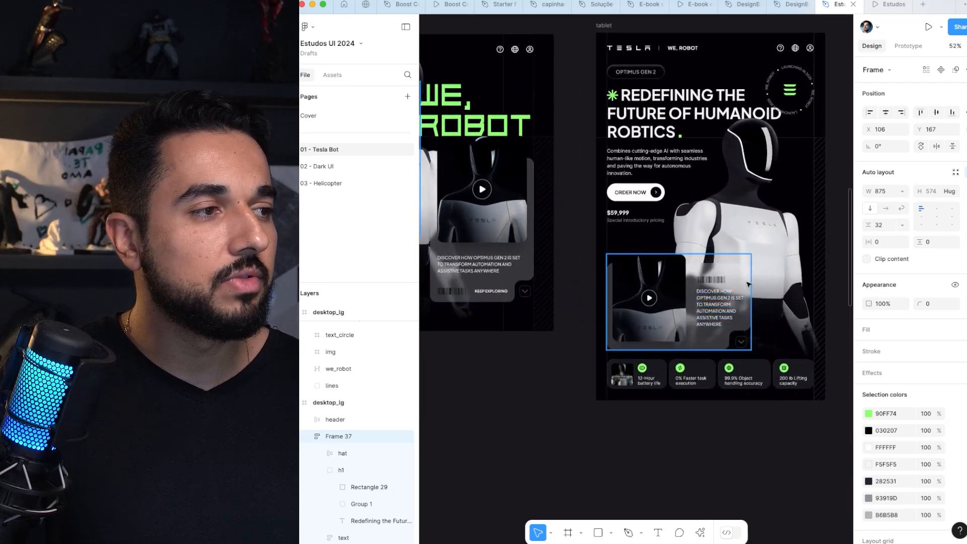
left_click(489, 194)
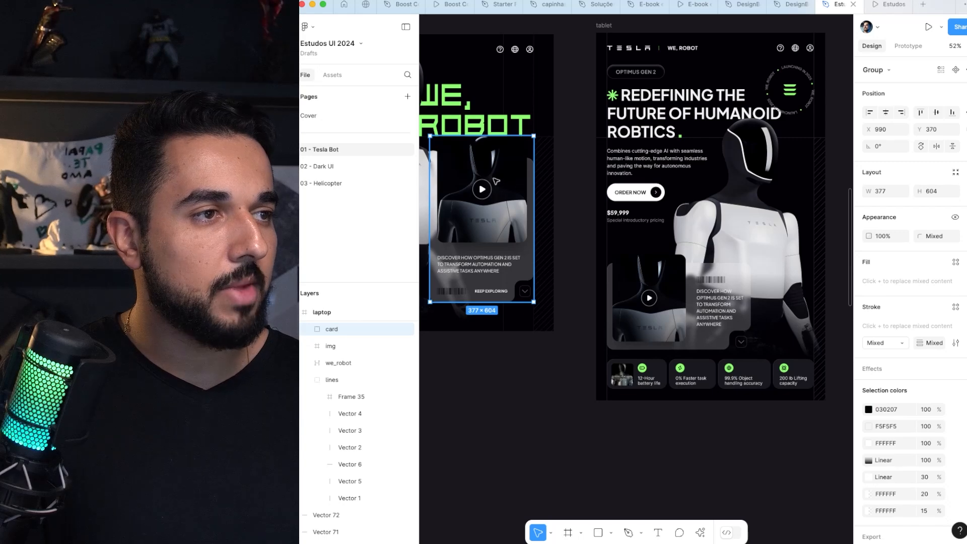
scroll(663, 283, "right", 5)
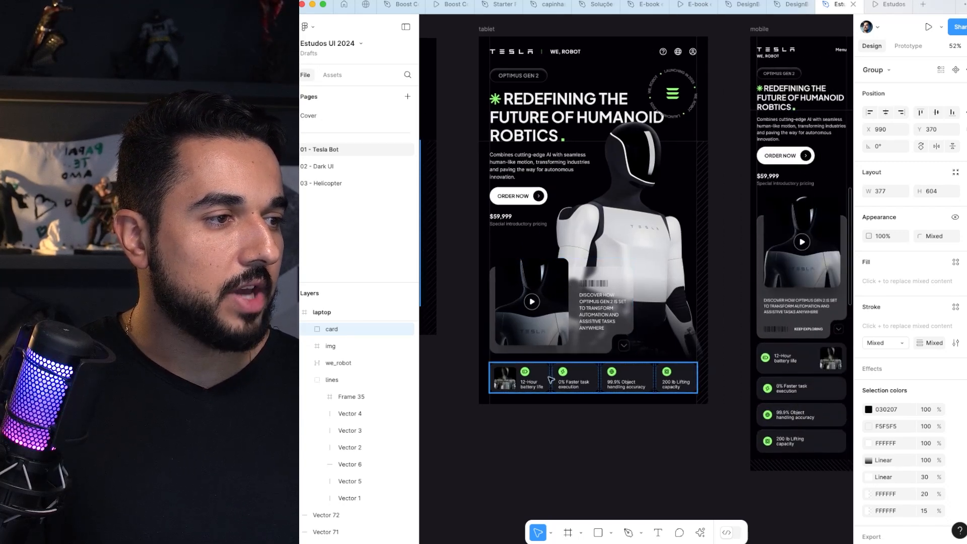
Step: Compare the feature card list across the laptop, tablet and mobile layouts, selecting the tablet's list_cards frame
scroll(551, 379, "left", 12)
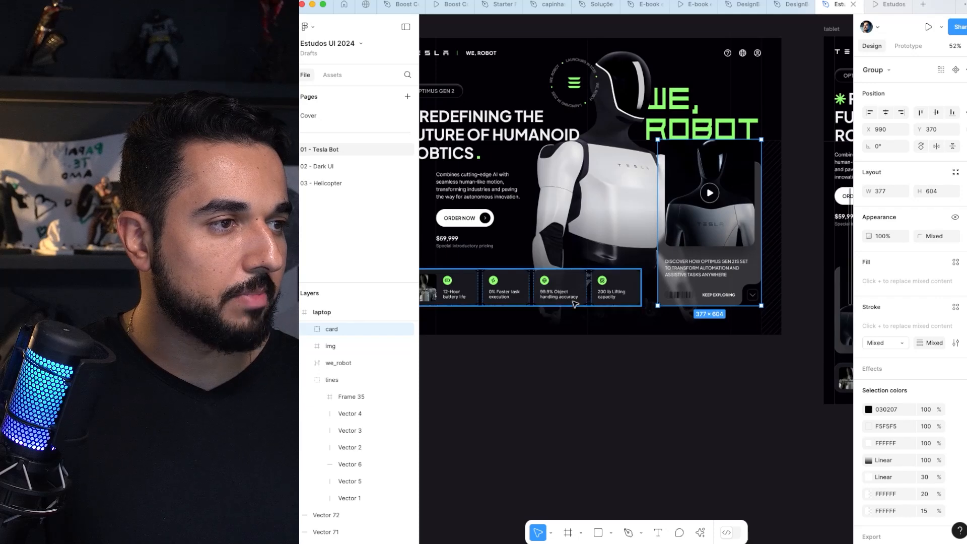
scroll(575, 285, "right", 12)
left_click(610, 388)
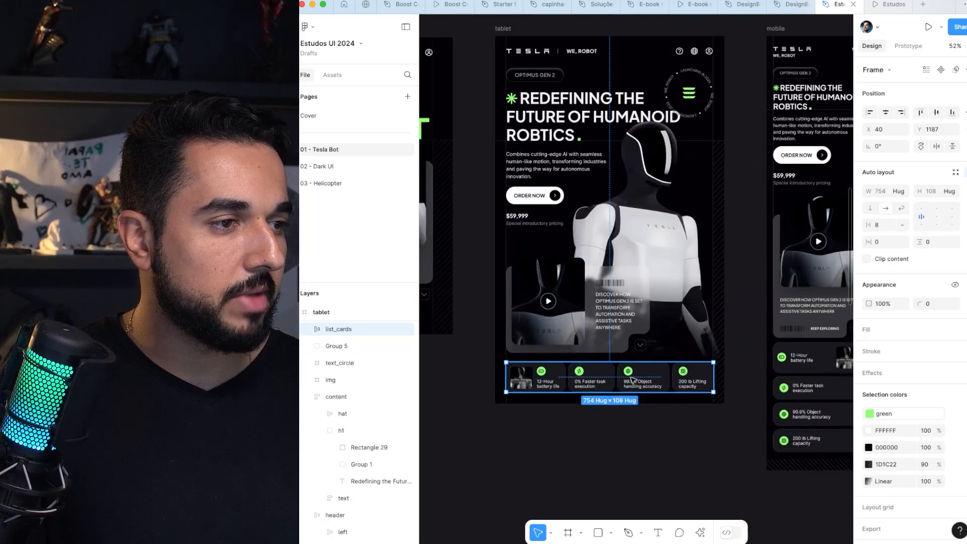
scroll(620, 385, "right", 4)
scroll(620, 386, "up", 2)
scroll(634, 381, "right", 3)
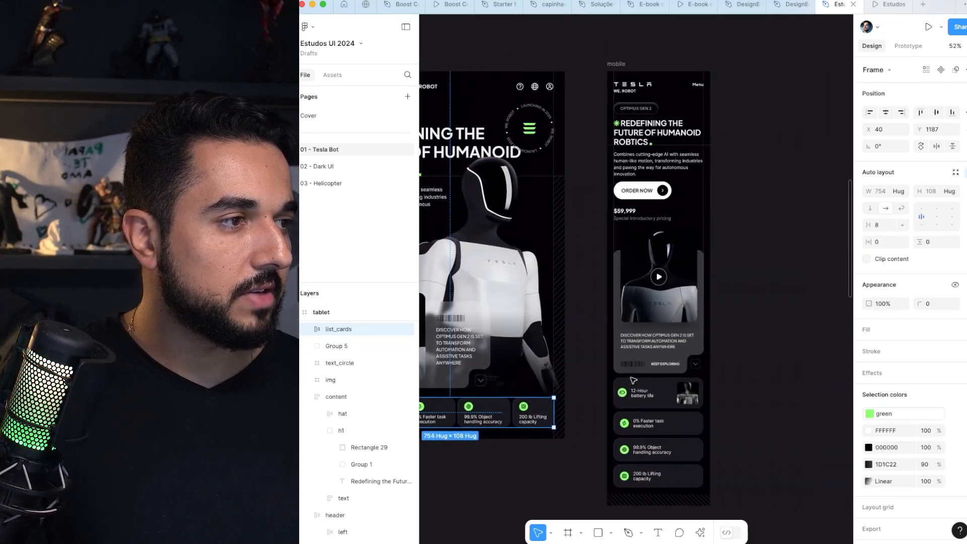
Step: Select the mobile video card and compare its vertical layout with the tablet's horizontal card
left_click(637, 312)
scroll(647, 317, "left", 4)
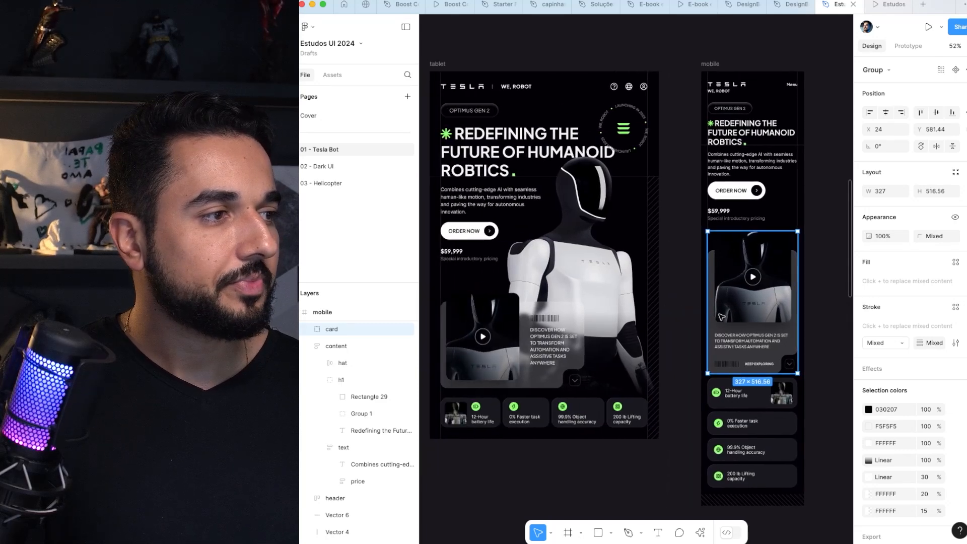
scroll(699, 309, "left", 3)
left_click(588, 337)
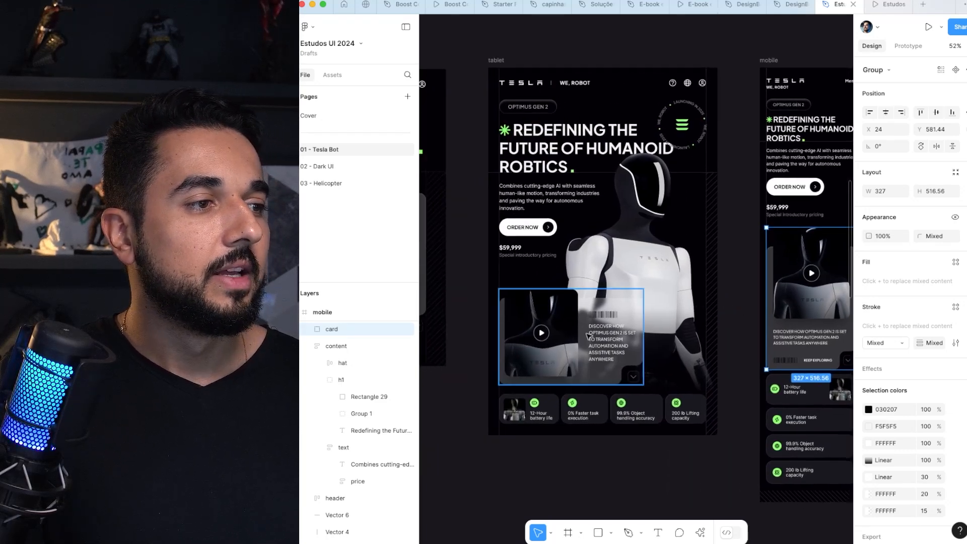
key("super+z")
key("super+z")
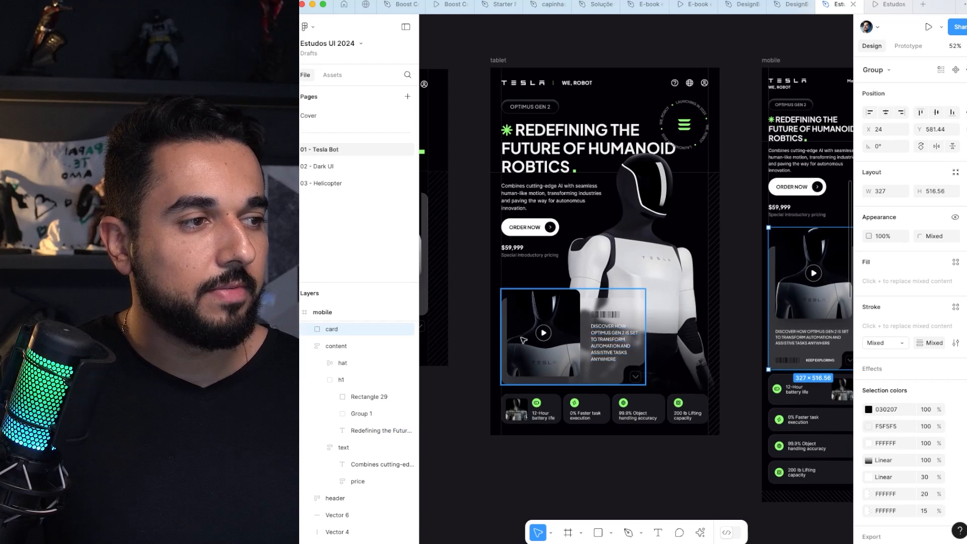
Step: Try replacing the tablet's horizontal video card with a copy of the mobile's vertical card above the feature list
left_click(544, 331)
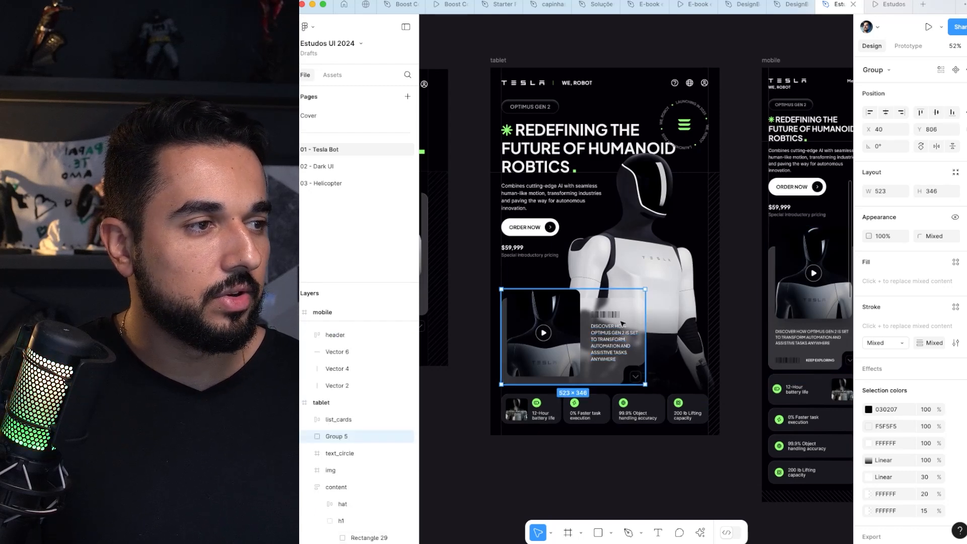
scroll(623, 323, "down", 3)
key("Delete")
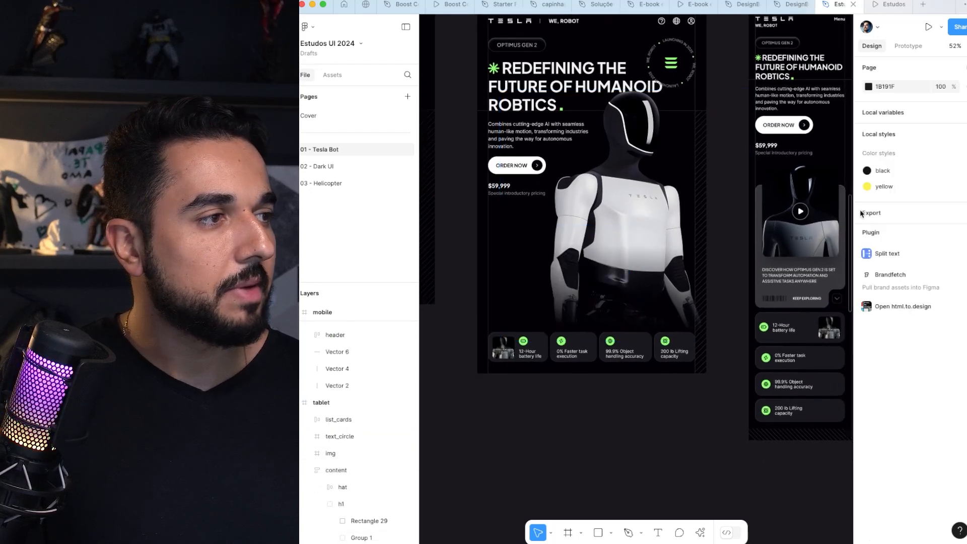
left_click_drag(804, 216, 673, 215)
left_click_drag(680, 274, 554, 282)
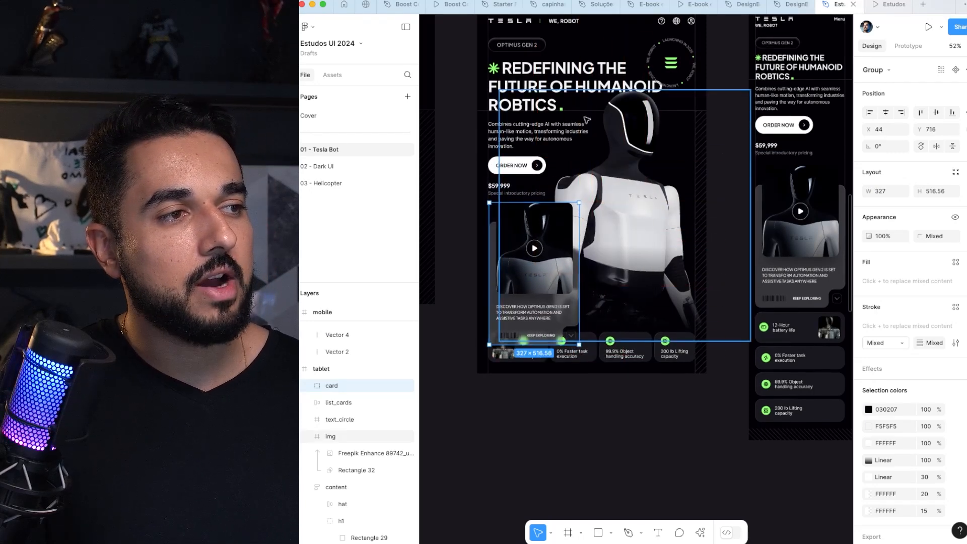
Step: Undo the card replacement in the tablet layout, restoring its horizontal video card
key("ctrl+z")
key("ctrl+z")
key("ctrl+z")
key("ctrl+z")
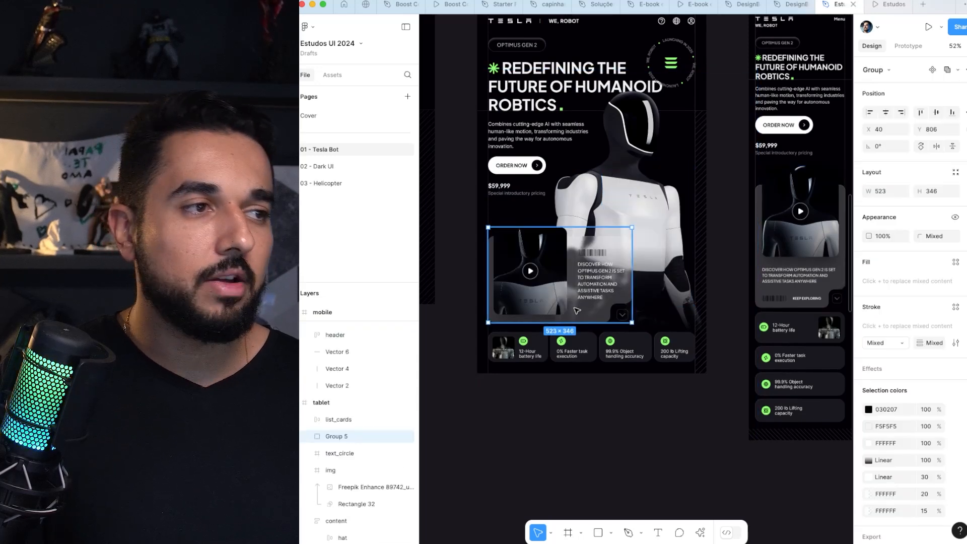
key("ctrl+z")
Step: Move the tablet's video card slightly up, away from the feature list, and deselect it
left_click(559, 275)
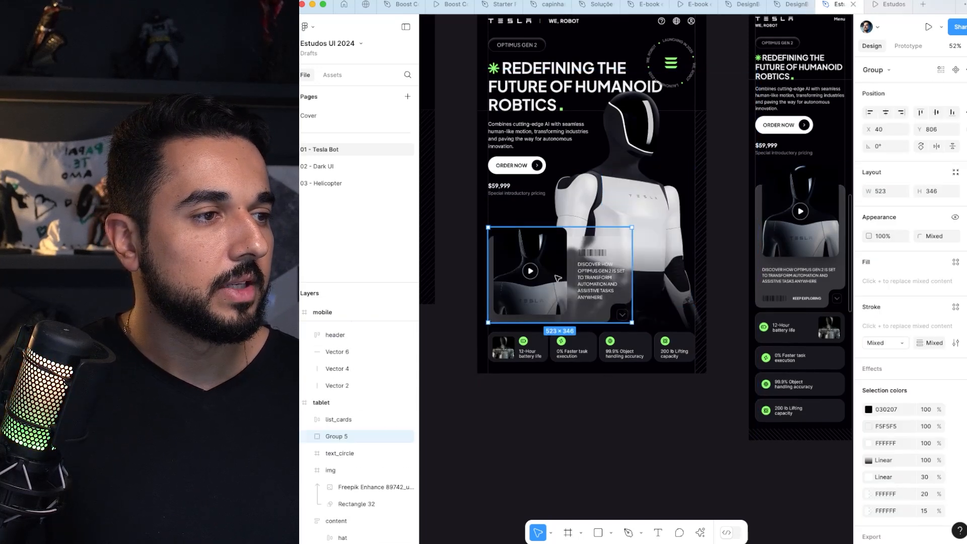
left_click_drag(559, 281, 559, 272)
left_click(637, 400)
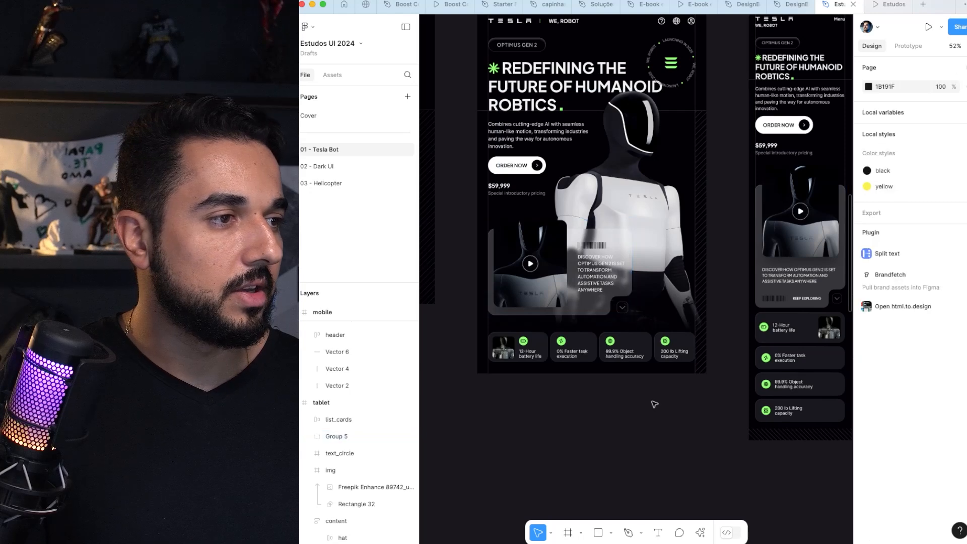
Step: Clear the robot image selection and select the tablet's text_circle badge to examine its placement beside the headline
scroll(654, 402, "up", 3)
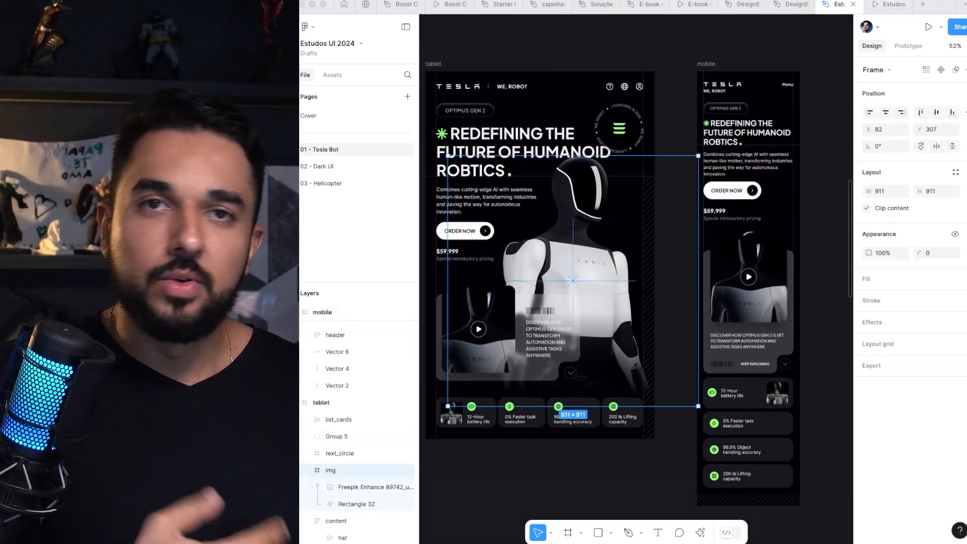
left_click(476, 47)
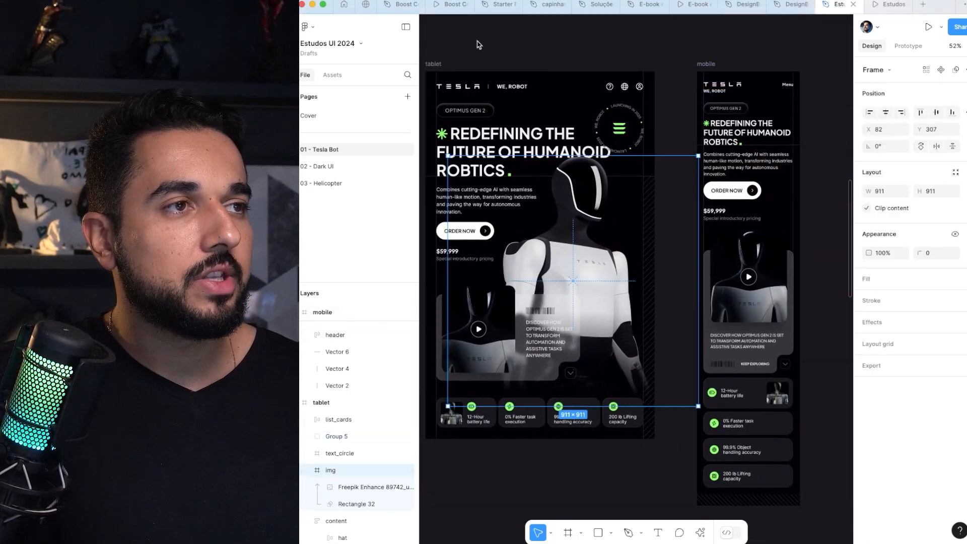
left_click(476, 46)
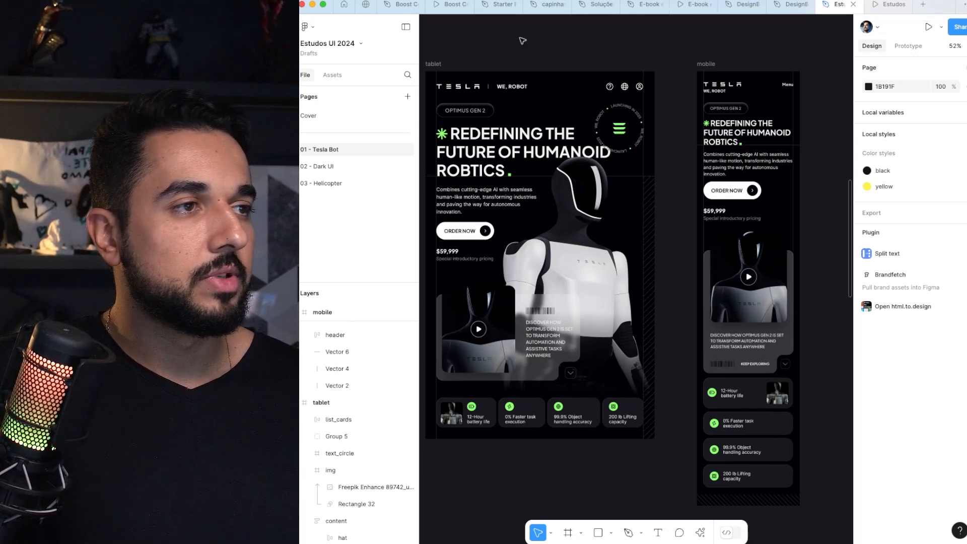
left_click(623, 126)
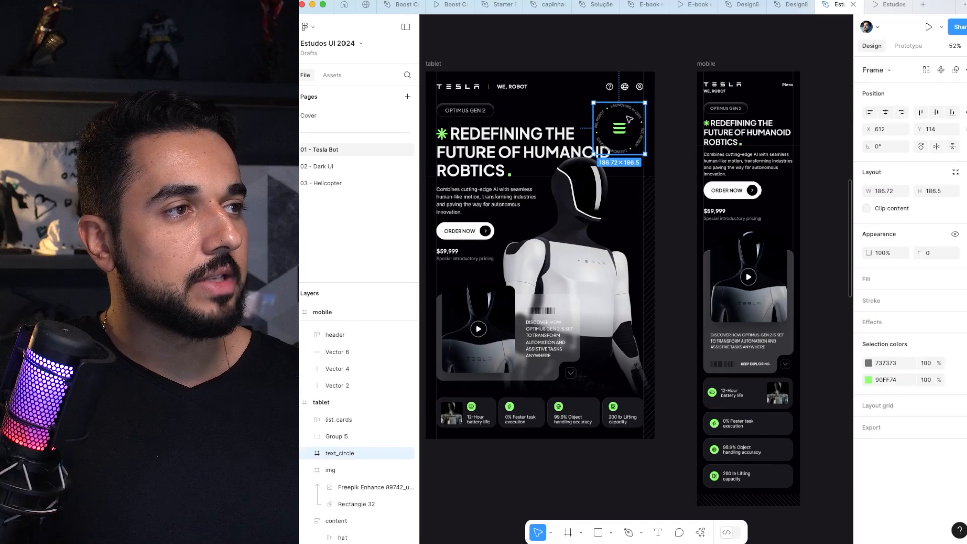
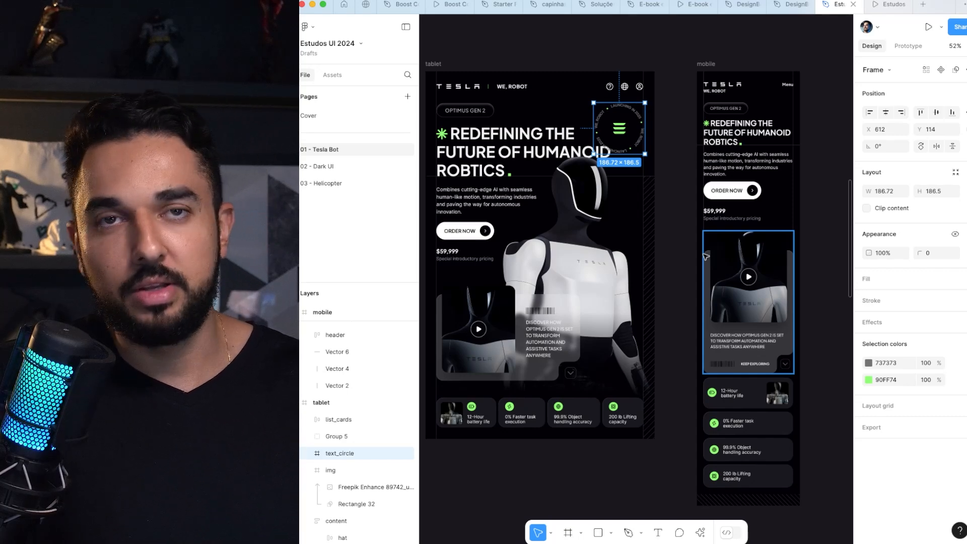
Step: Select the tablet header and the mobile header to compare their navigation items, and clear the selection
left_click(667, 39)
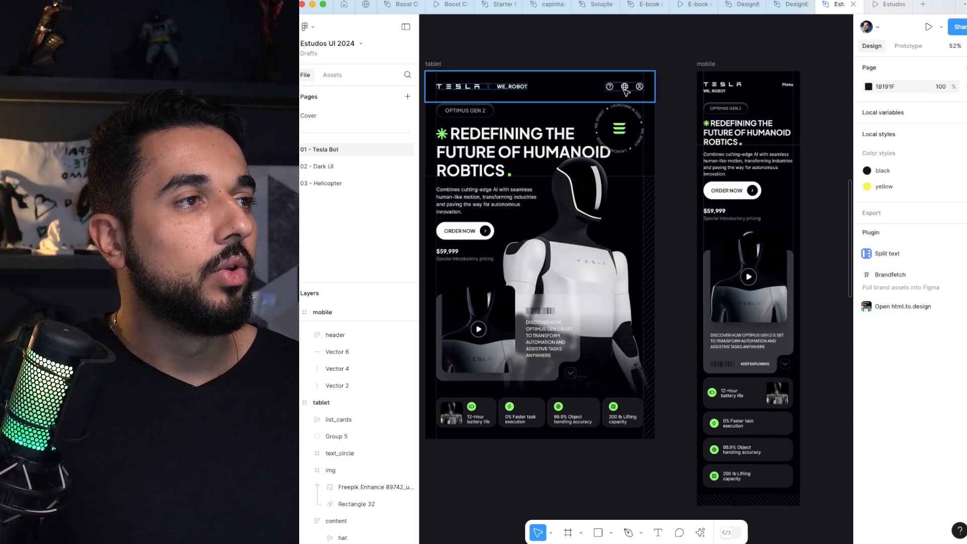
left_click(625, 88)
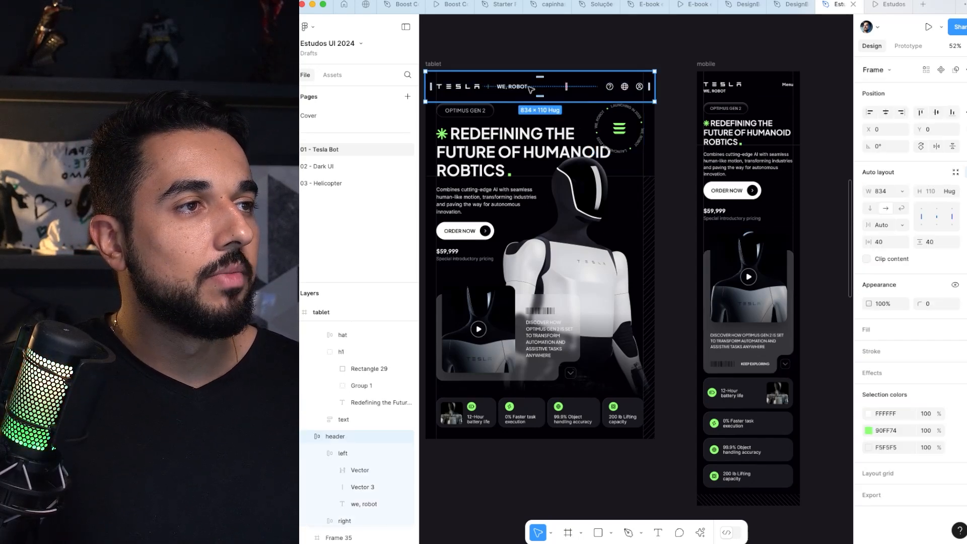
left_click(779, 93)
scroll(790, 89, "up", 3)
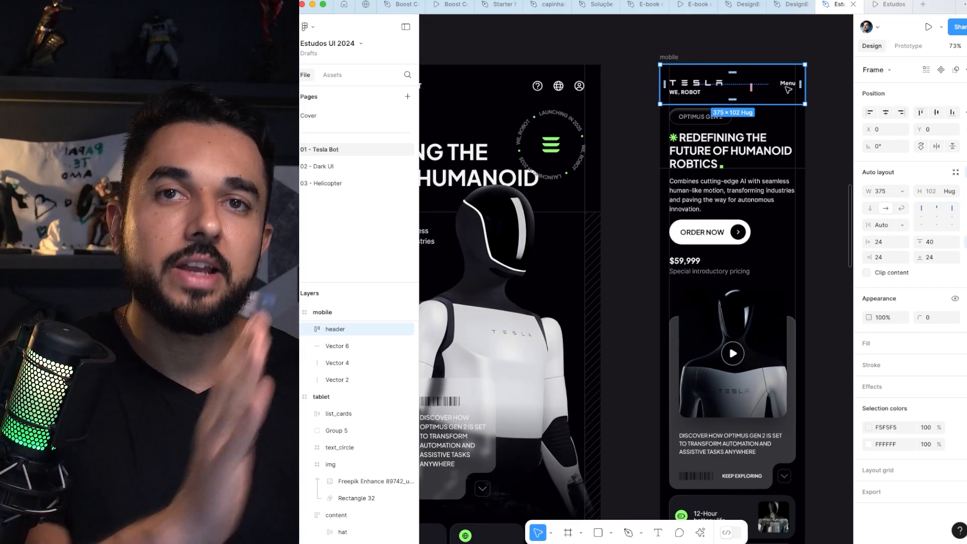
left_click(752, 44)
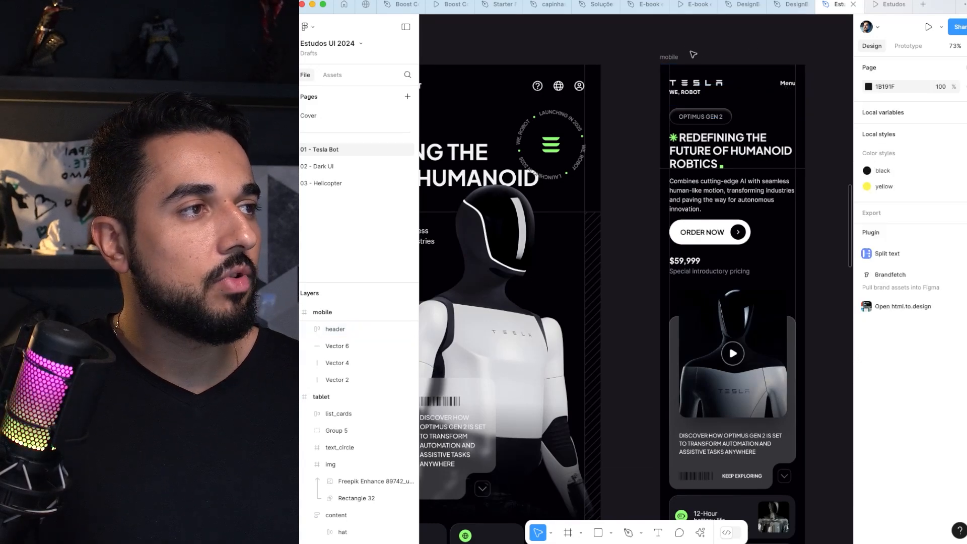
scroll(704, 58, "down", 2)
scroll(647, 123, "down", 2)
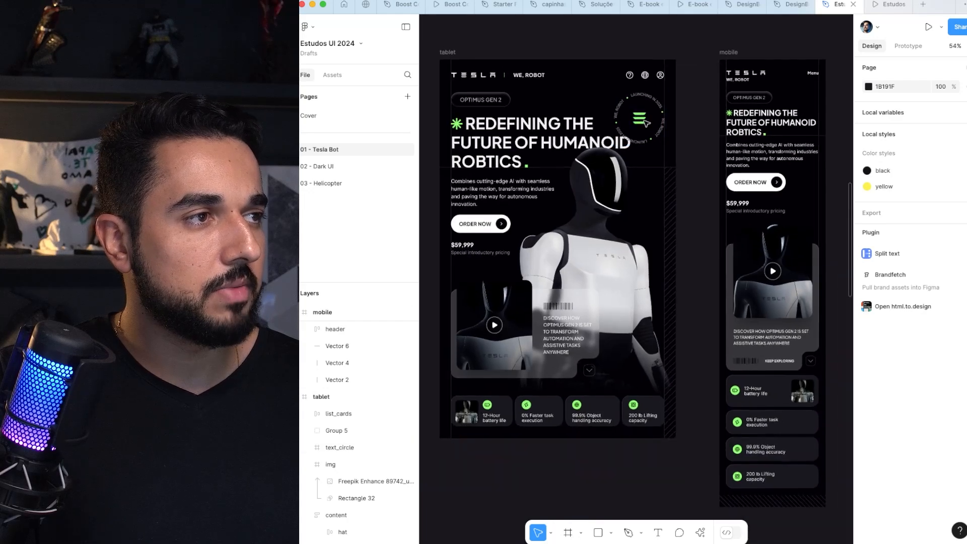
Step: Select the tablet's robot image and the video cards in the mobile, tablet and laptop layouts to compare their orientation
left_click(628, 211)
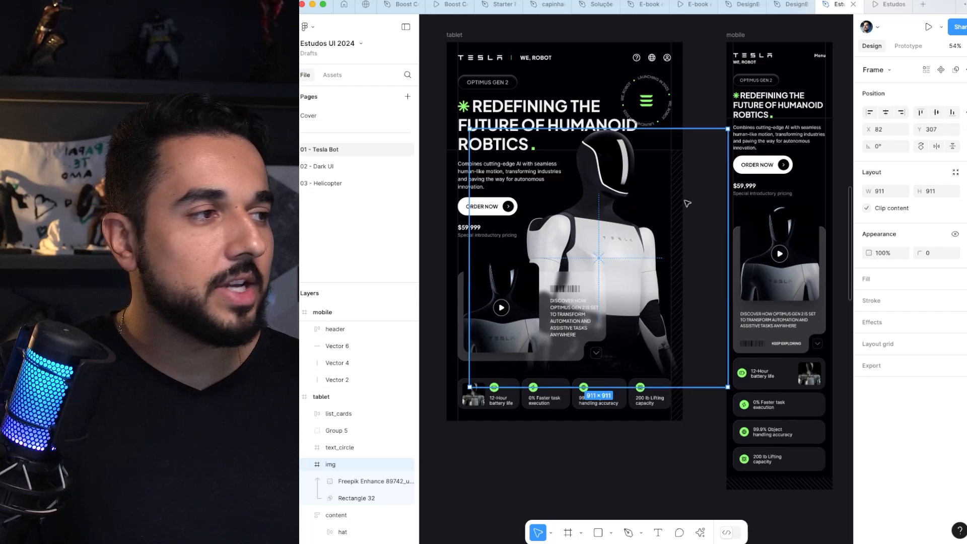
left_click(806, 231)
left_click(785, 184, "shift")
scroll(785, 184, "right", 3)
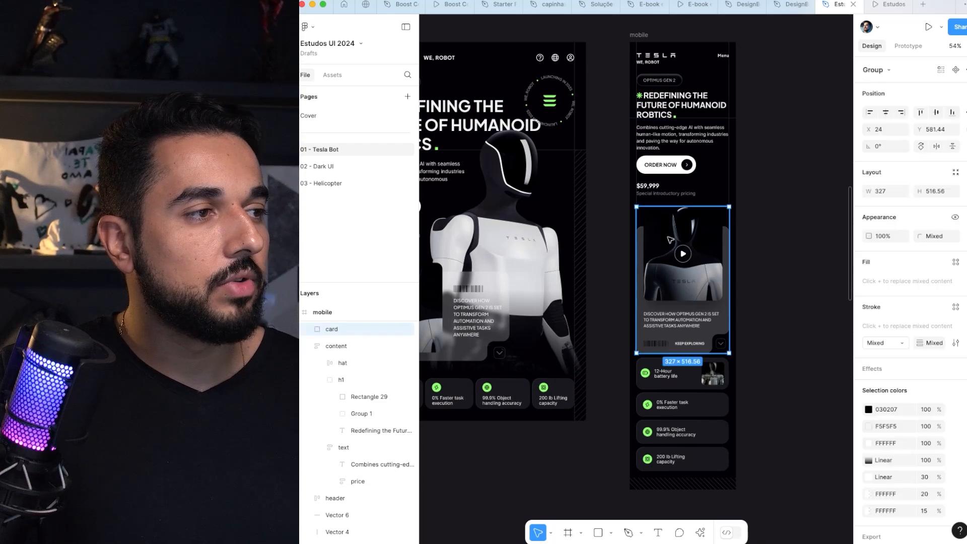
scroll(512, 291, "left", 3)
left_click(513, 291)
left_click_drag(512, 291, 650, 276)
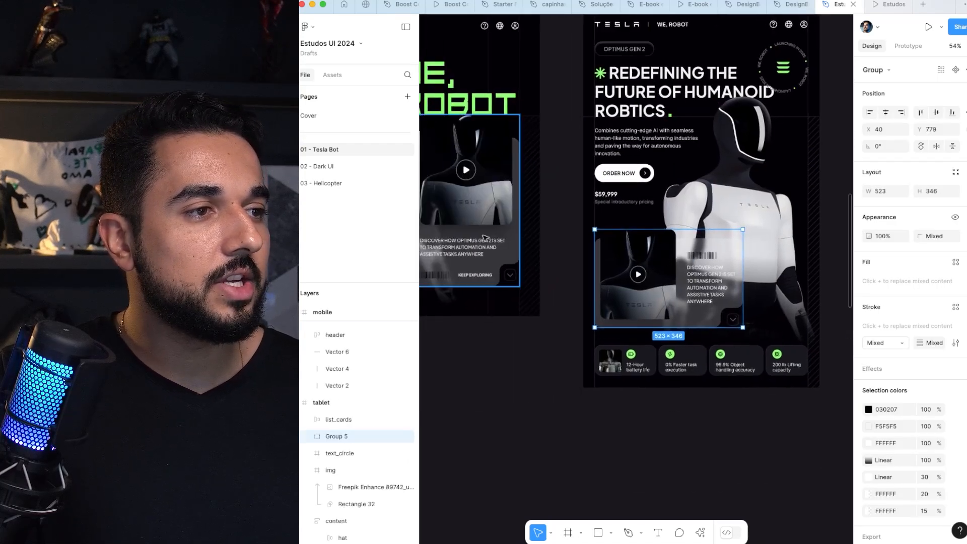
left_click(494, 180)
Step: Select the mobile layout's vertical video card to examine its size and placement below the price
left_click_drag(833, 257, 699, 257)
scroll(621, 190, "up", 3)
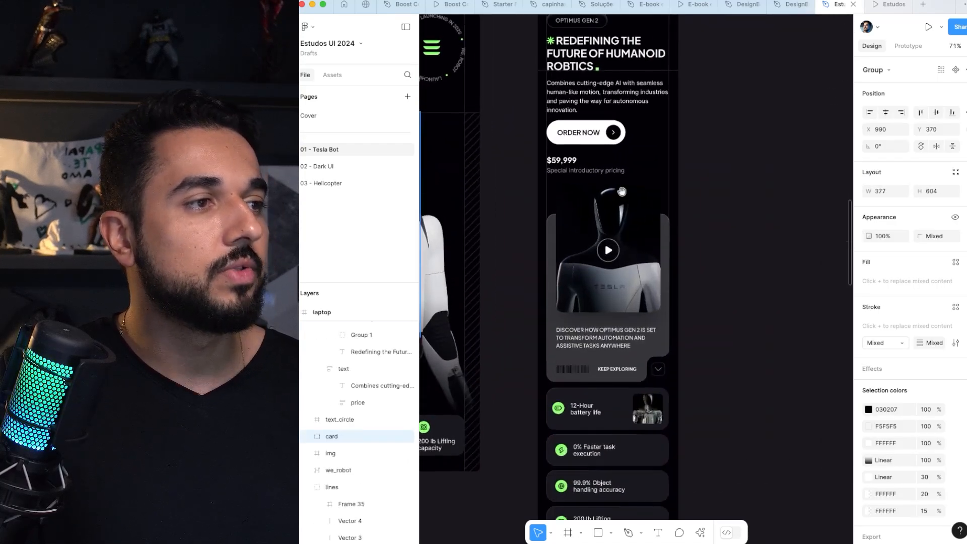
left_click_drag(622, 191, 557, 279)
scroll(560, 281, "down", 1)
scroll(558, 281, "down", 2)
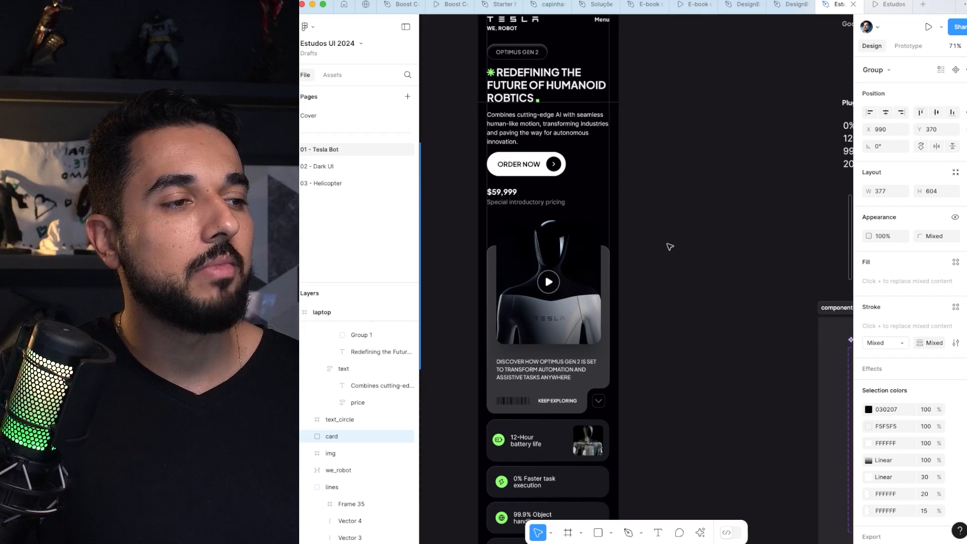
left_click(670, 247)
left_click(564, 263)
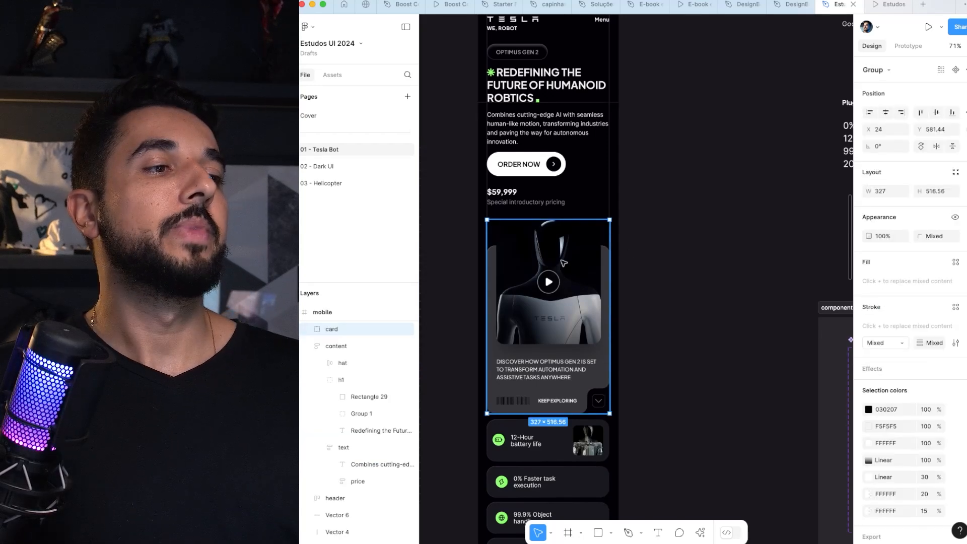
scroll(564, 263, "down", 3)
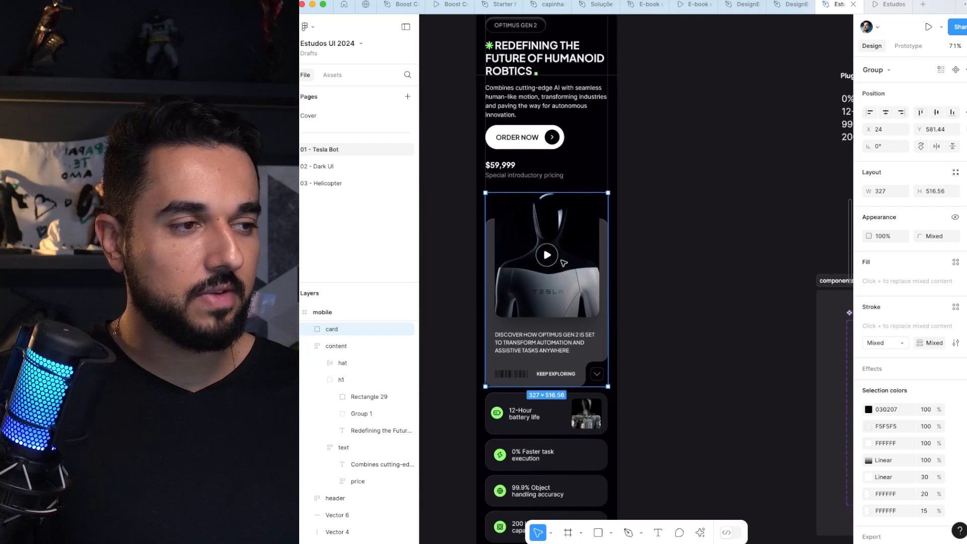
Step: Select the mobile's list_cards stack to compare it with the tablet's horizontal feature row, and clear the selection
left_click(552, 393)
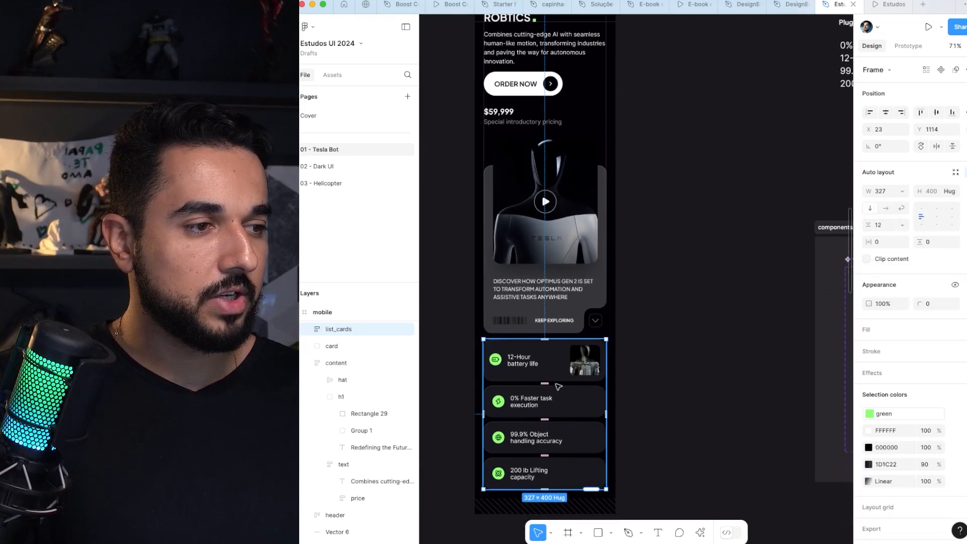
scroll(557, 384, "down", 5)
scroll(539, 357, "left", 6)
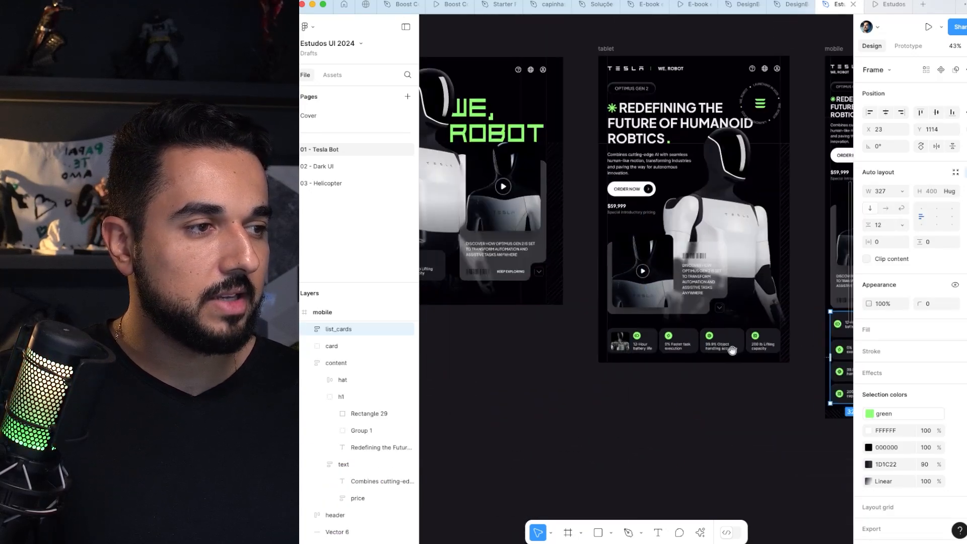
left_click_drag(718, 343, 517, 339)
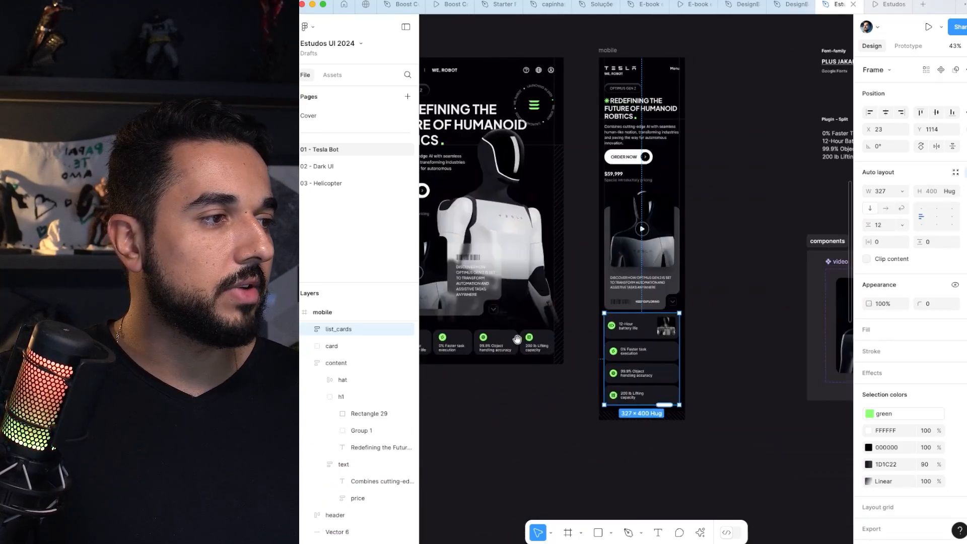
left_click(725, 212)
Step: Place a copy of the desktop_lg header on the empty canvas above its frame
left_click_drag(711, 189, 833, 222)
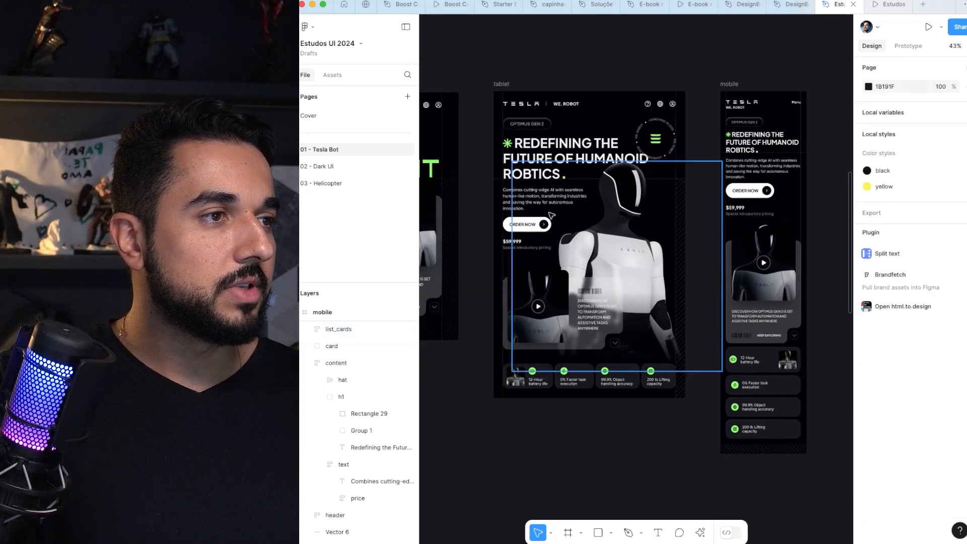
scroll(554, 217, "left", 8)
scroll(640, 171, "left", 5)
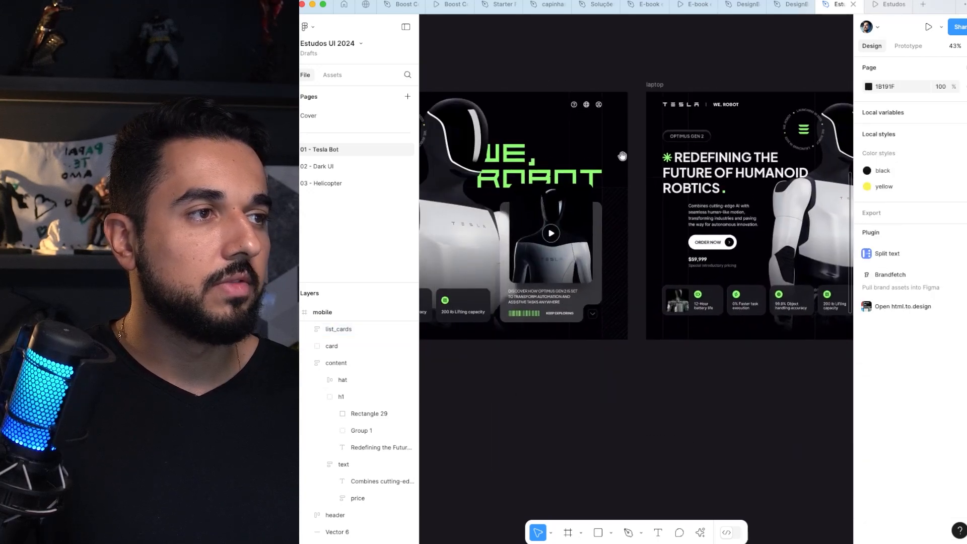
scroll(522, 153, "left", 10)
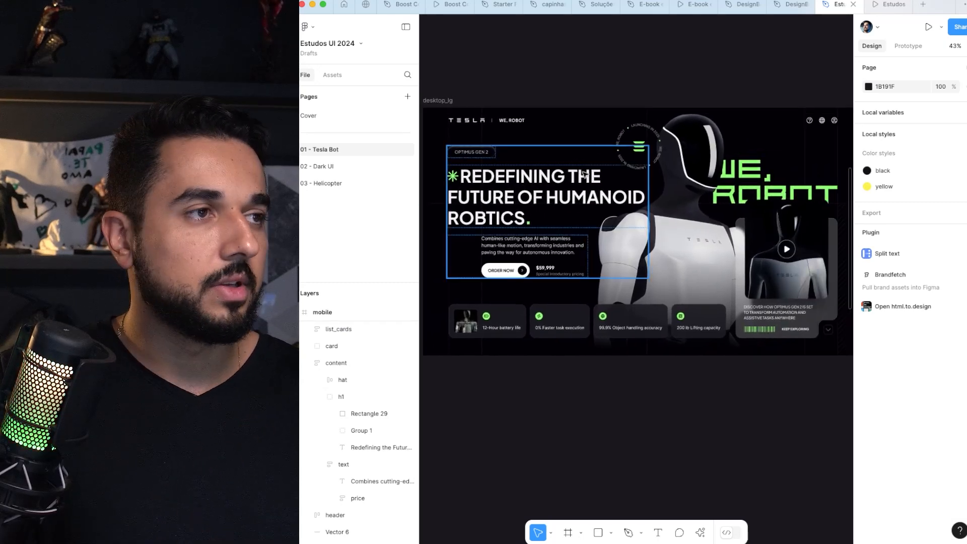
left_click(509, 121)
scroll(509, 217, "up", 4)
left_click_drag(509, 218, 512, 136)
scroll(652, 130, "down", 2)
left_click_drag(699, 105, 652, 121)
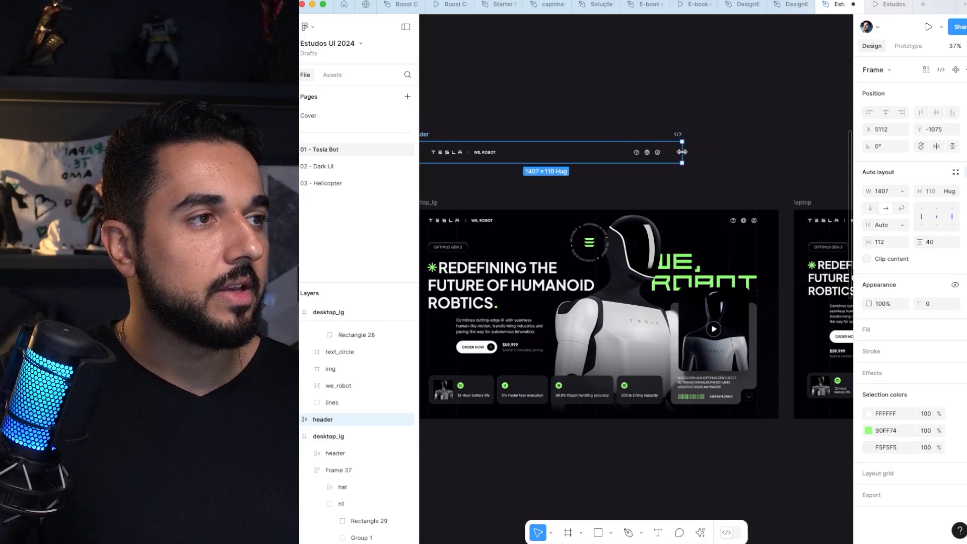
Step: Resize the header copy through several widths, ending at 1203, to test how its contents spread
left_click_drag(682, 151, 779, 152)
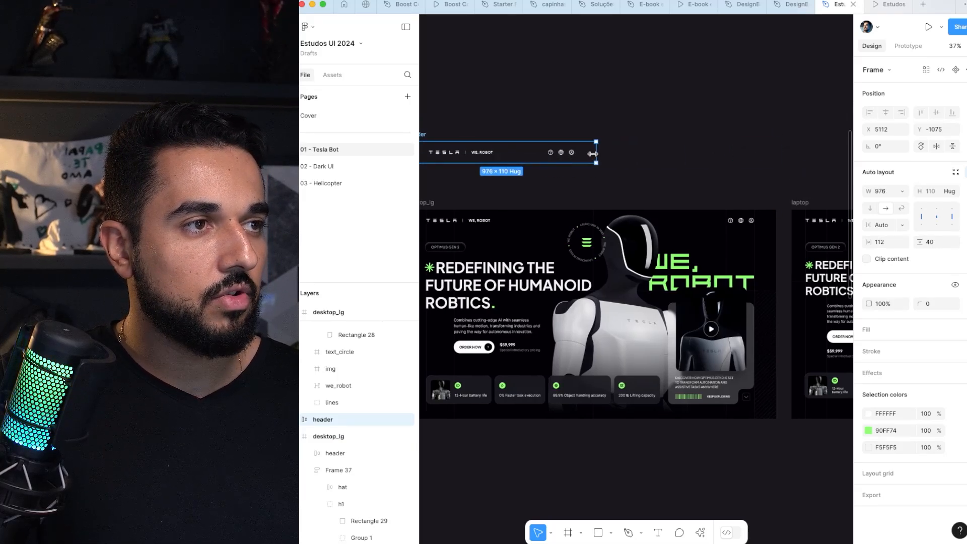
left_click_drag(631, 149, 642, 150)
left_click_drag(564, 130, 609, 116)
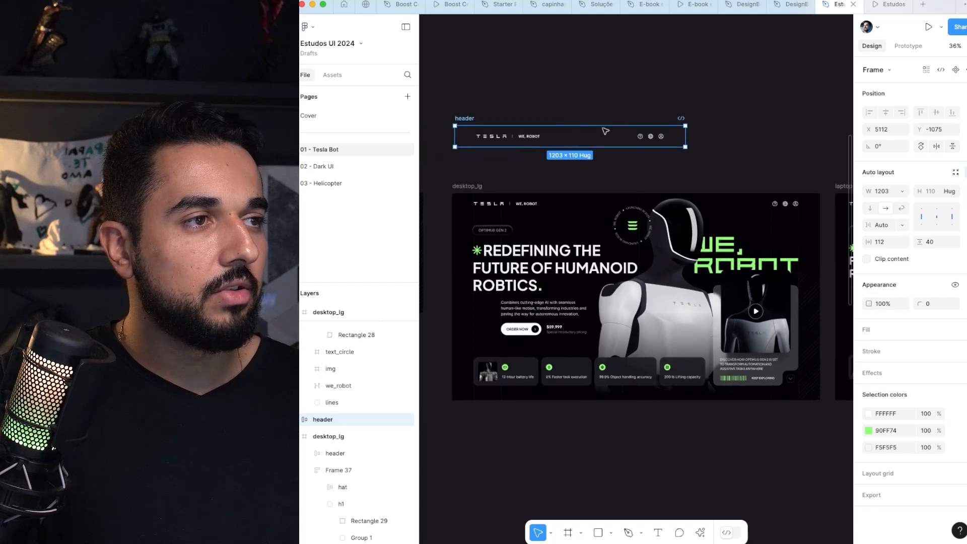
Step: Try a horizontal padding of 72 on the header copy, undo it, and delete the copy
scroll(609, 132, "up", 2)
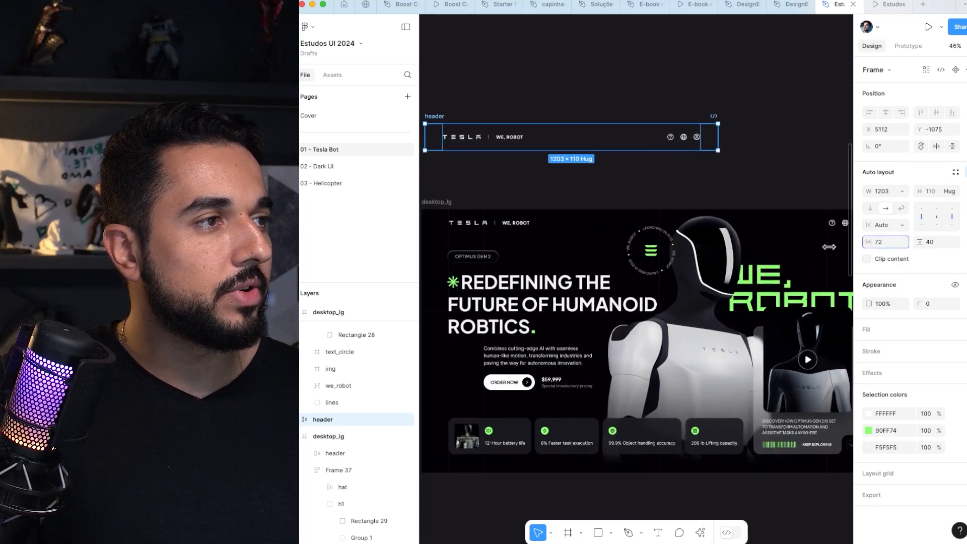
scroll(592, 89, "up", 1)
key("super+z")
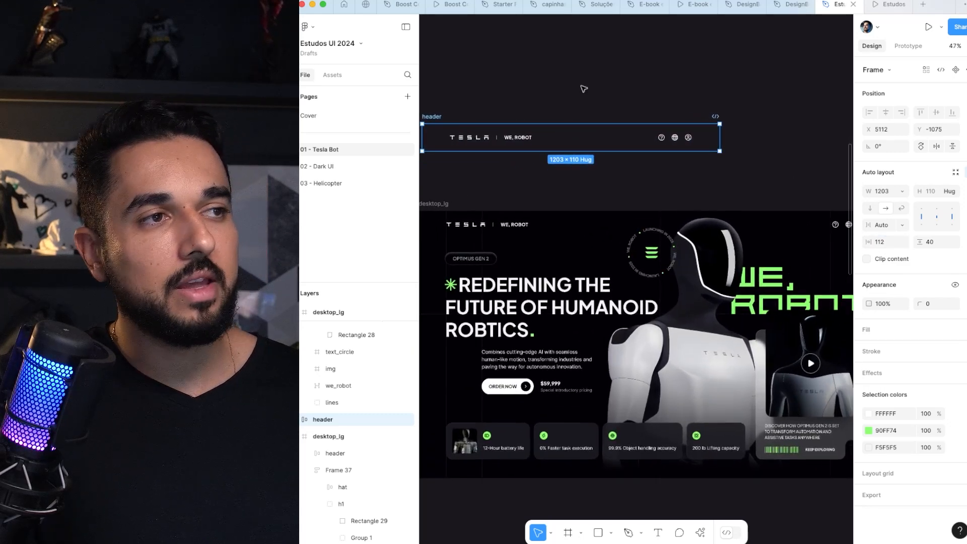
key("Delete")
Step: Place a copy of the desktop's list_cards row above the desktop_lg frame and try stretching it to 1420 wide
left_click(592, 429)
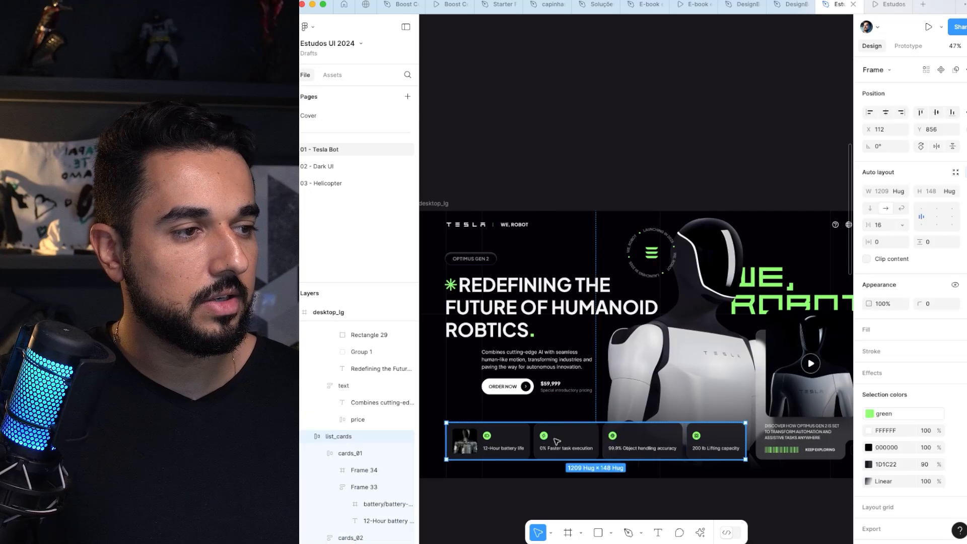
left_click_drag(592, 428, 618, 123)
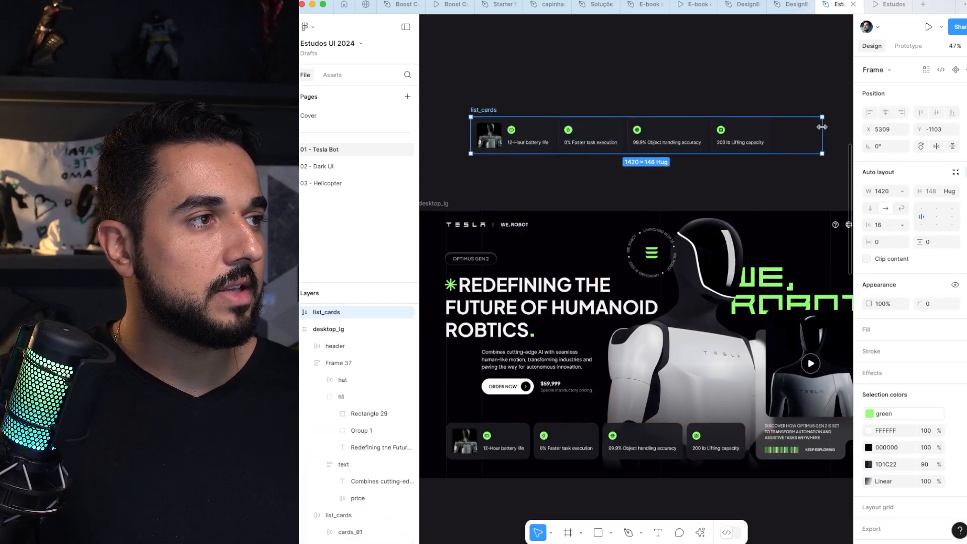
left_click_drag(822, 127, 769, 126)
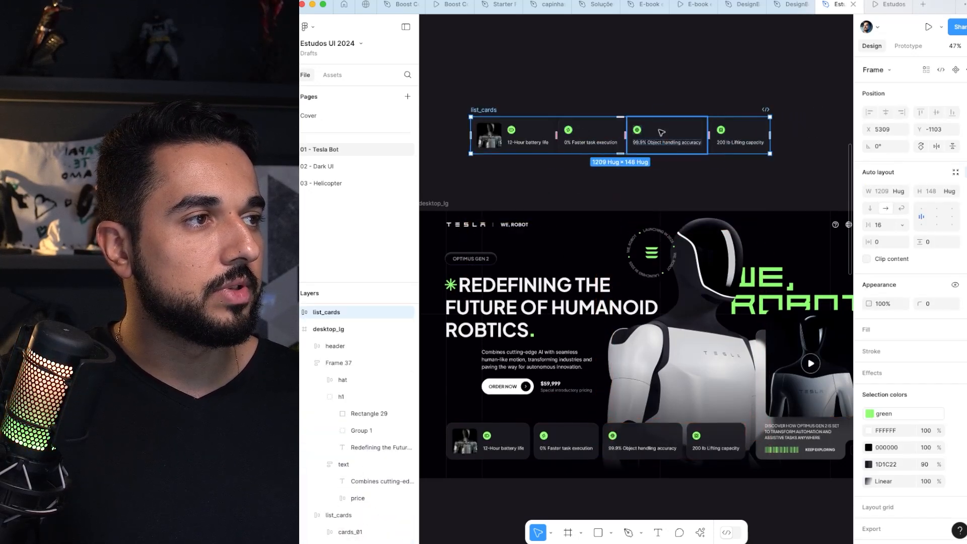
Step: Set all four cards in the list_cards copy to fill the container's width and widen the row
key("Return")
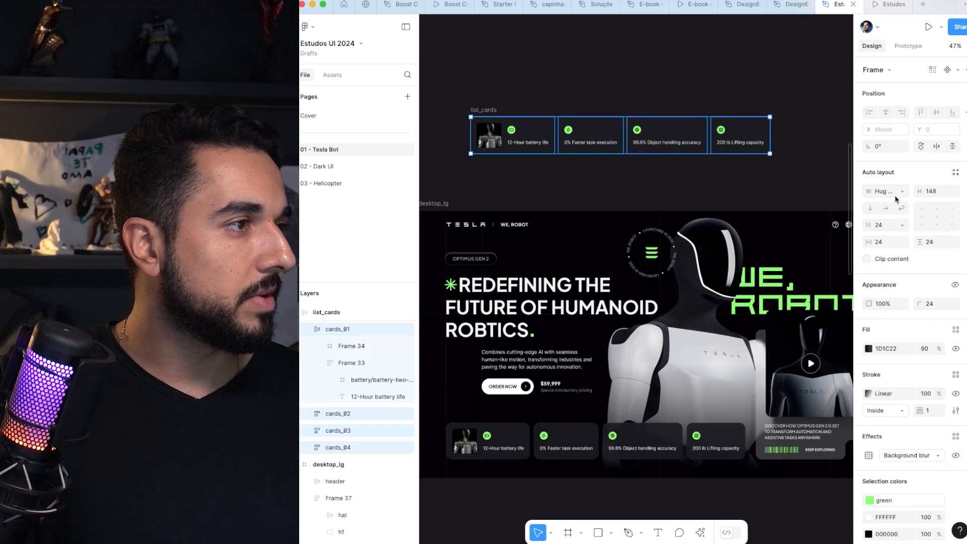
left_click(902, 191)
left_click(902, 205)
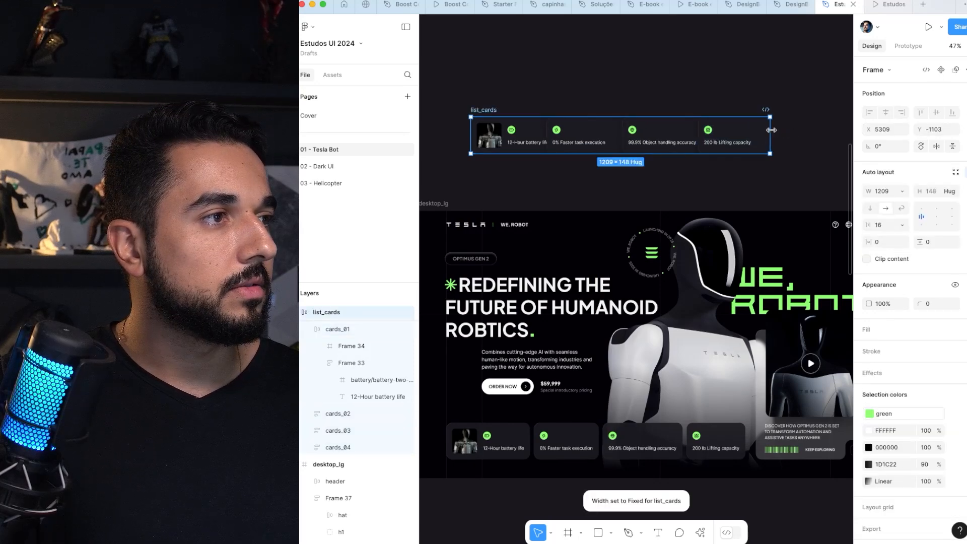
left_click_drag(771, 130, 799, 116)
Step: Make the battery life, object handling and lifting capacity labels fill their containers' width, and adjust the battery card's text frame to match
double_click(756, 143)
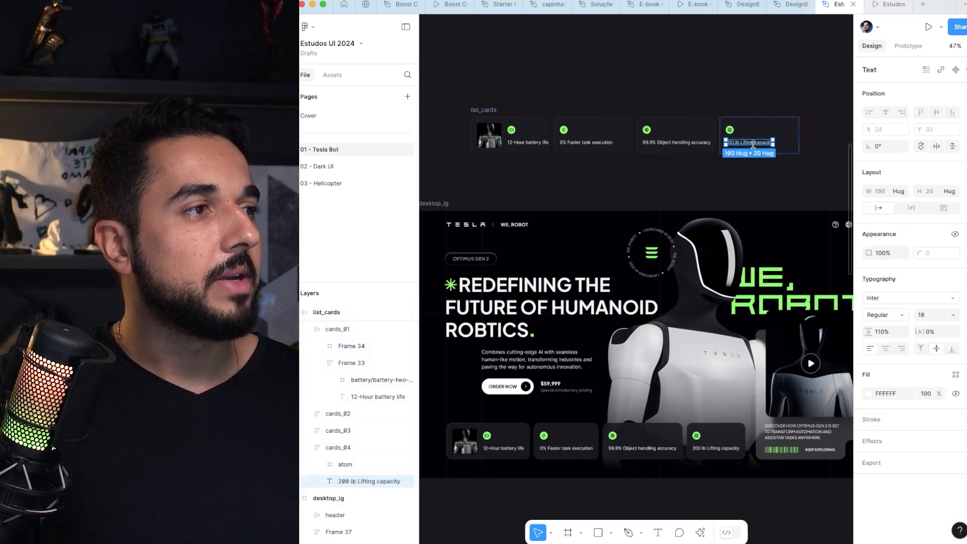
left_click(678, 142, "shift")
left_click(529, 144, "shift")
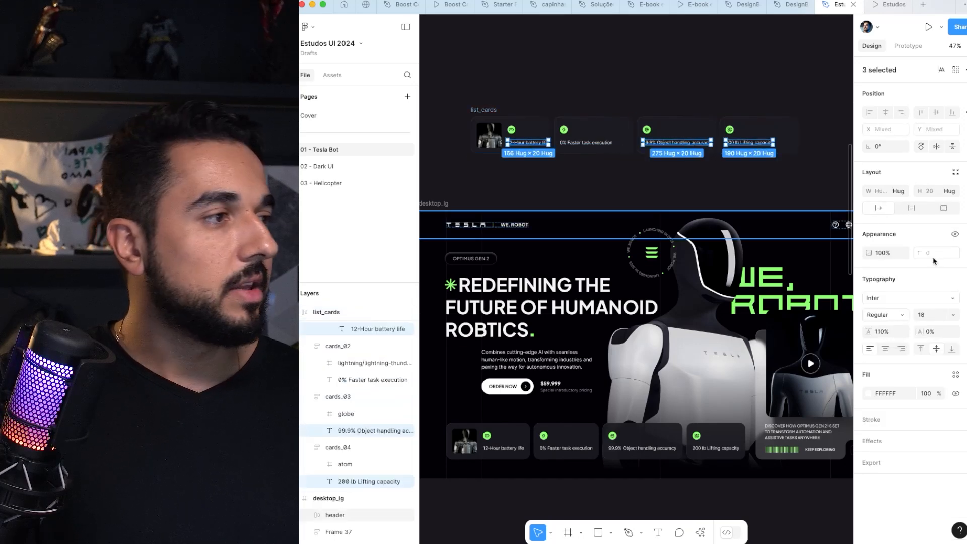
left_click(904, 196)
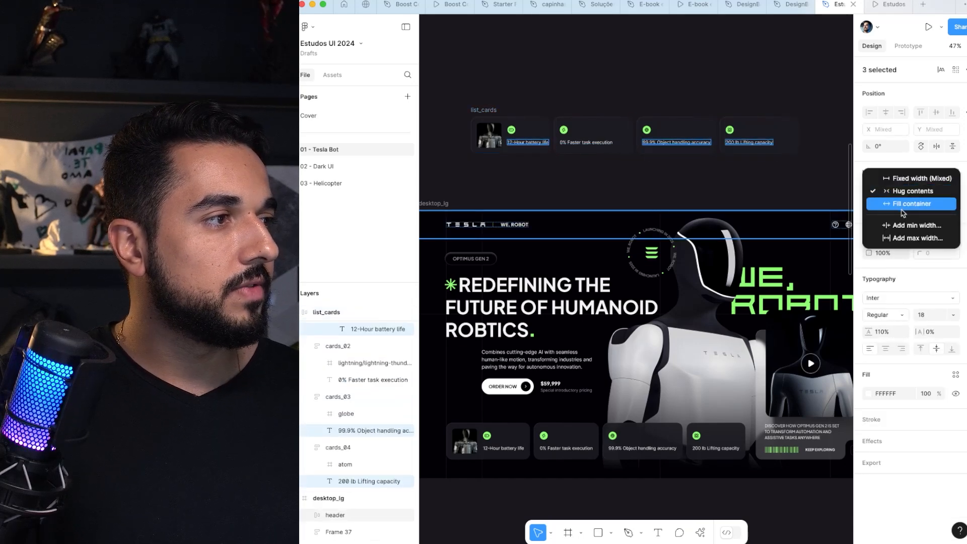
left_click(903, 205)
left_click(680, 86)
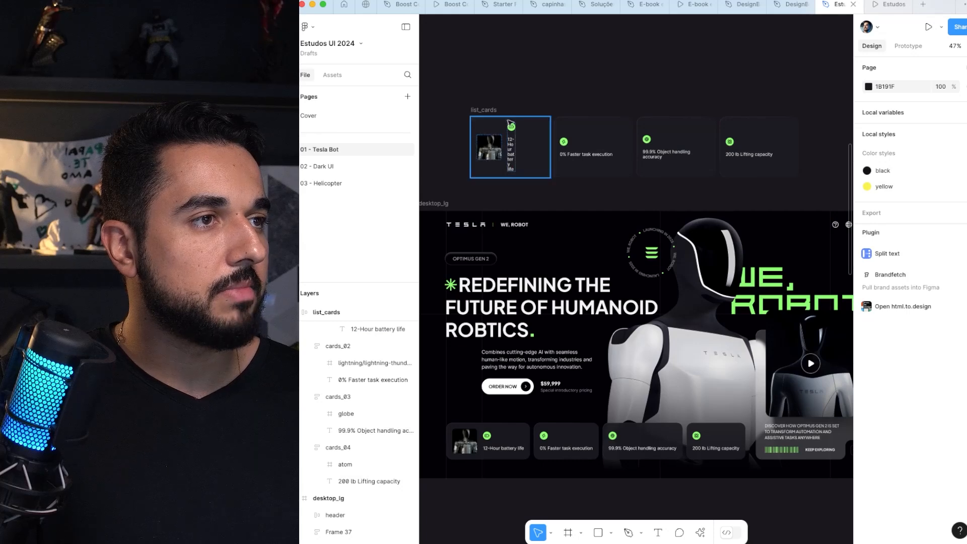
left_click(509, 122)
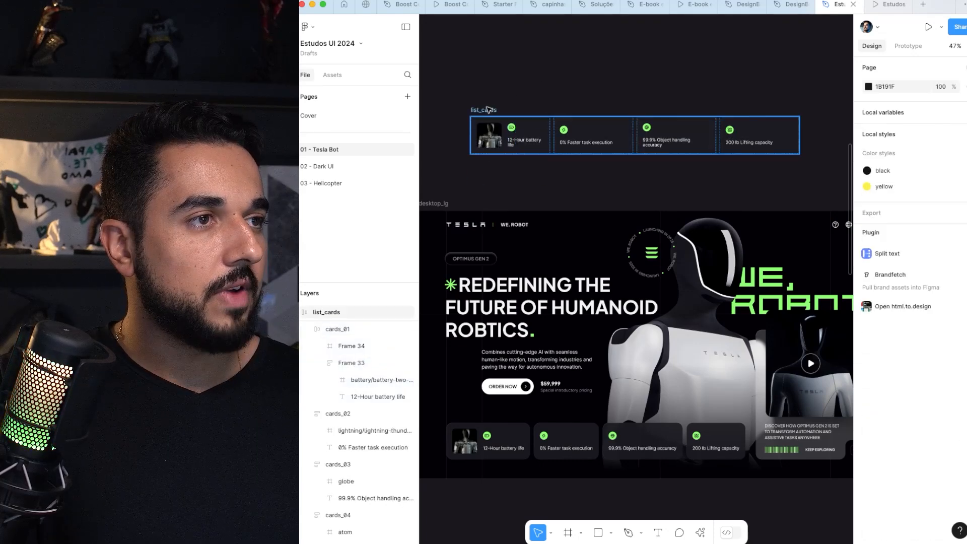
Step: Resize the list_cards copy to 1273 wide to test how its labels wrap, and reselect the row
left_click(488, 110)
left_click_drag(805, 130, 830, 123)
key("super+z")
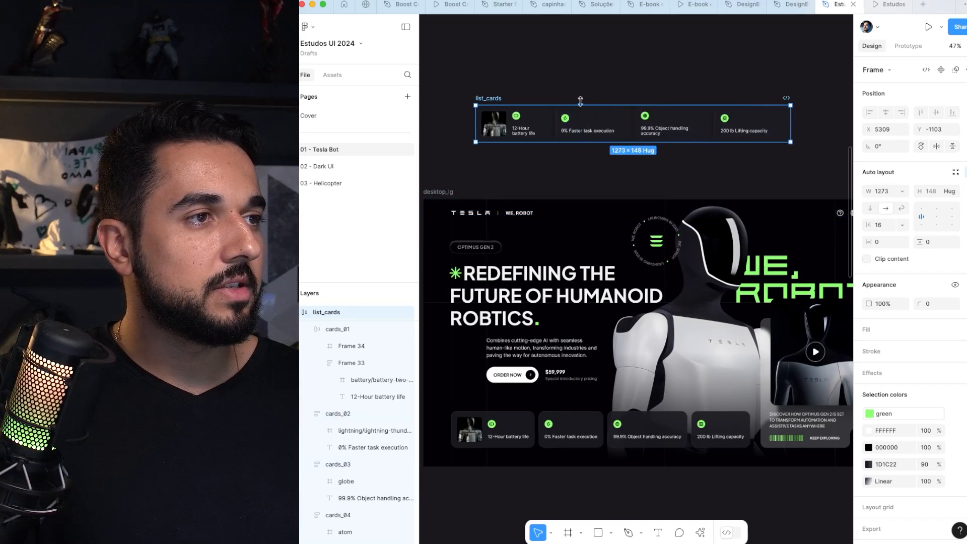
left_click(520, 84)
left_click(503, 100)
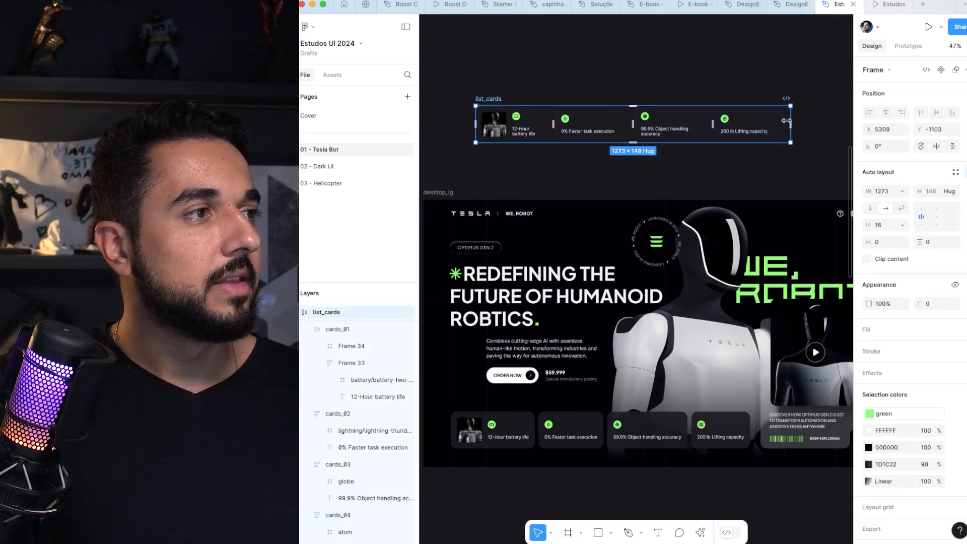
Step: Narrow the list_cards copy to 1204 wide as a last wrapping test and delete the copy
mouse_move(791, 114)
left_mouse_down()
mouse_move(822, 114)
mouse_move(774, 114)
left_mouse_up()
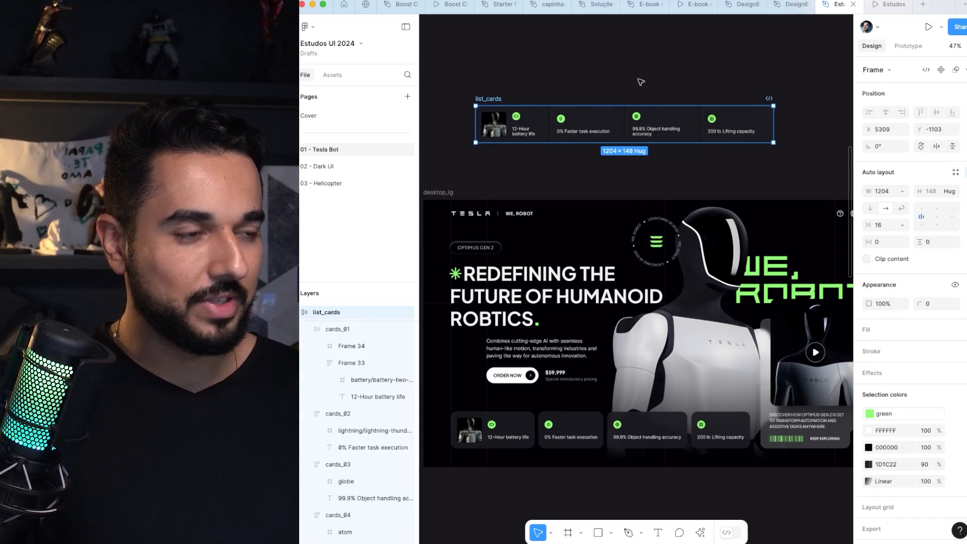
key("Delete")
left_click_drag(633, 135, 655, 98)
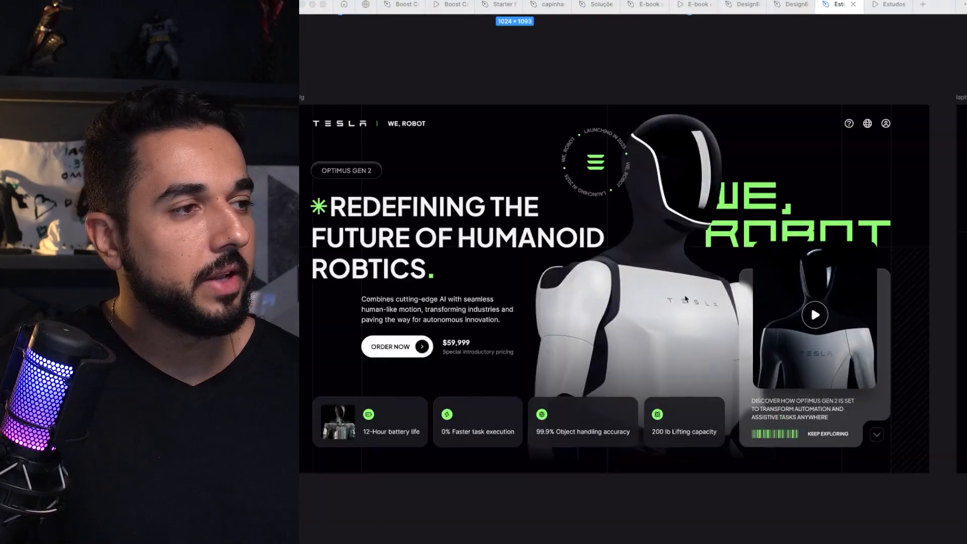
left_click(685, 299)
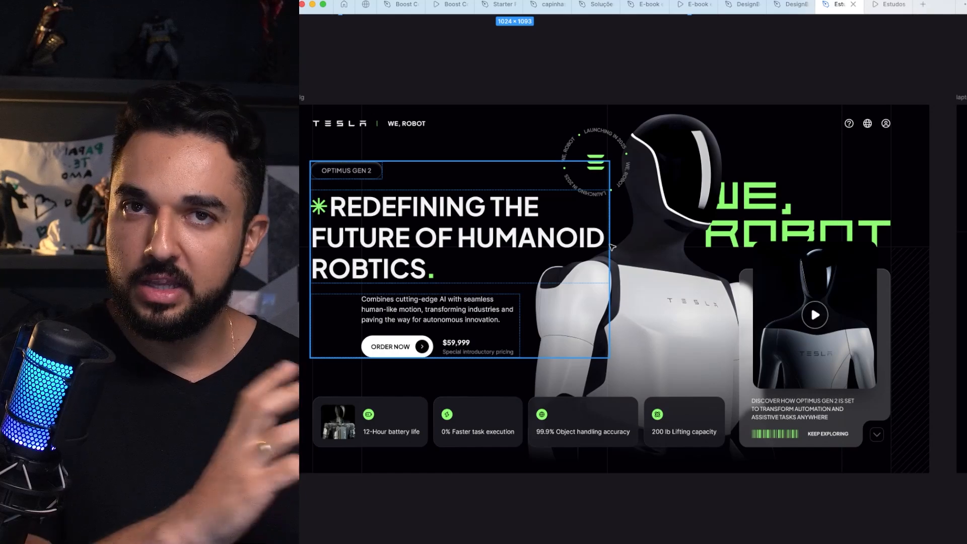
scroll(612, 247, "up", 4)
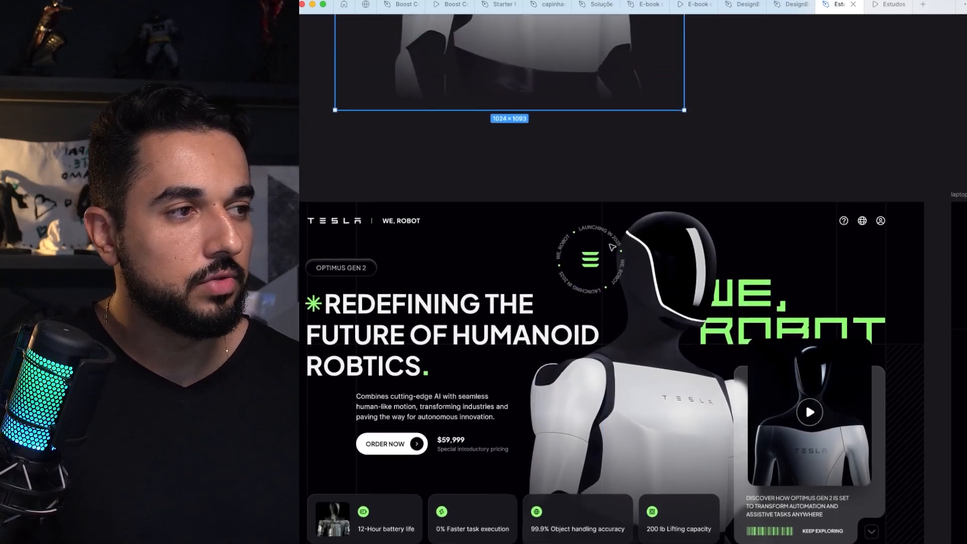
scroll(612, 247, "up", 3)
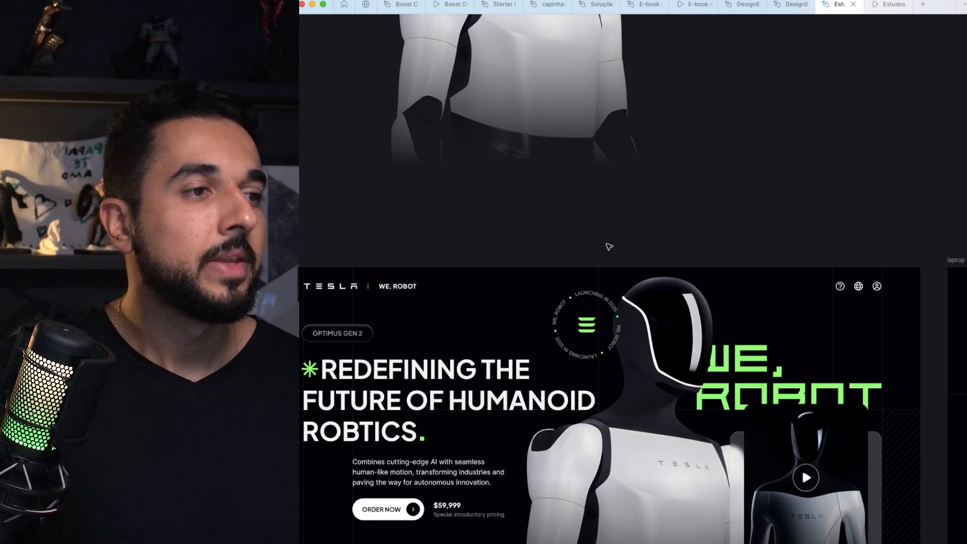
scroll(610, 247, "up", 2)
scroll(595, 253, "down", 5)
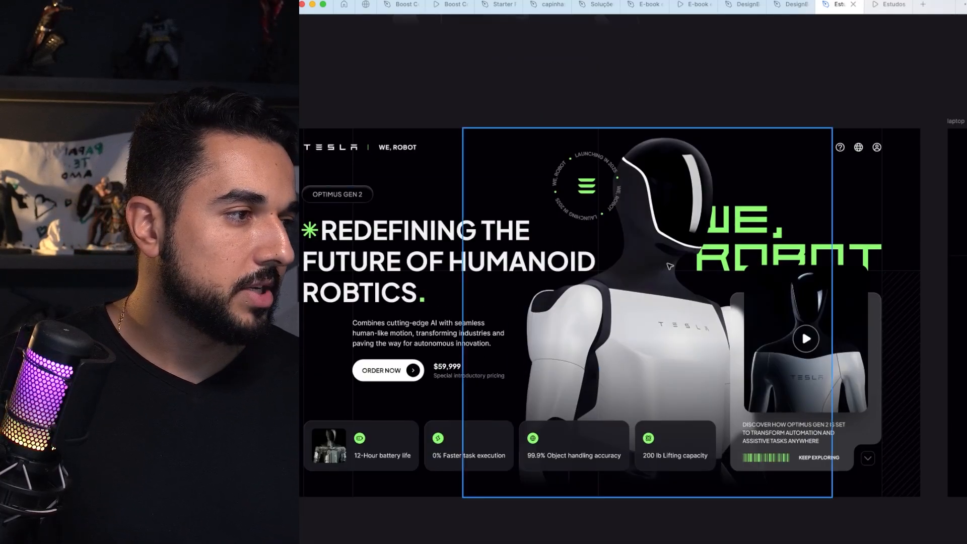
scroll(670, 256, "down", 2)
scroll(670, 256, "right", 1)
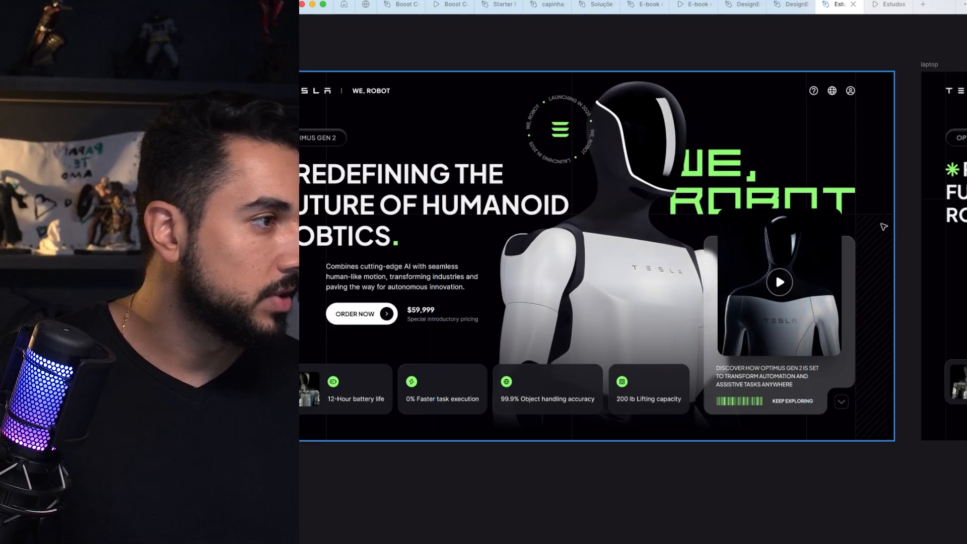
left_click(884, 230)
left_click(886, 288)
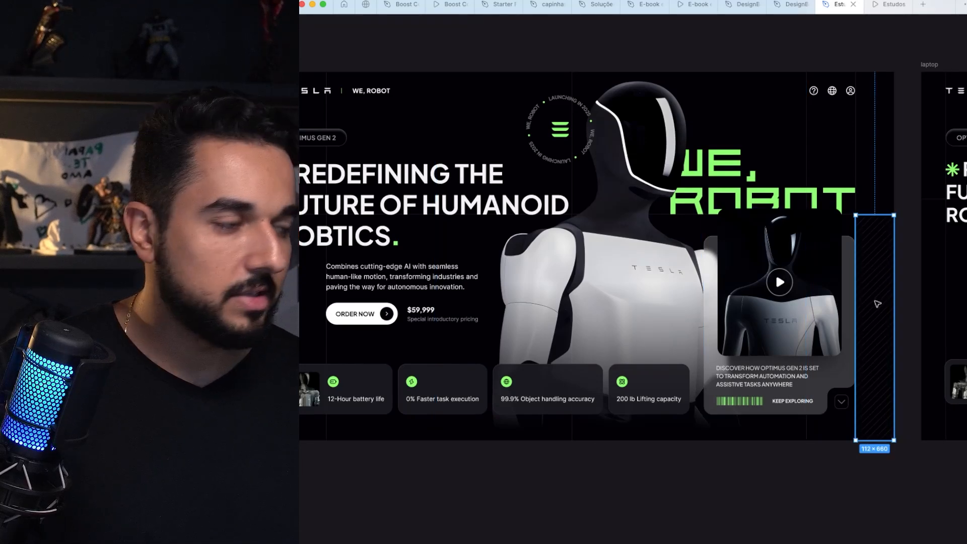
left_click_drag(881, 283, 709, 152)
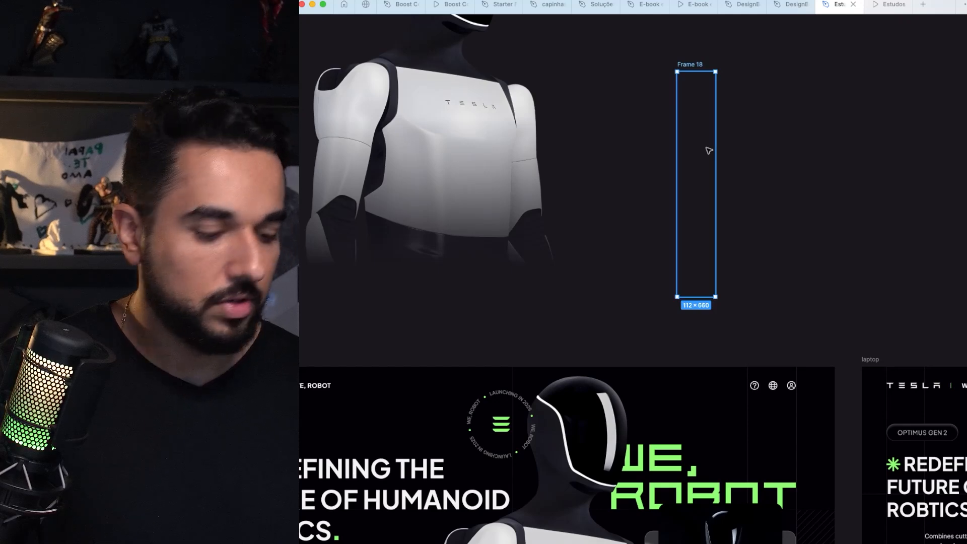
key("ctrl+backslash")
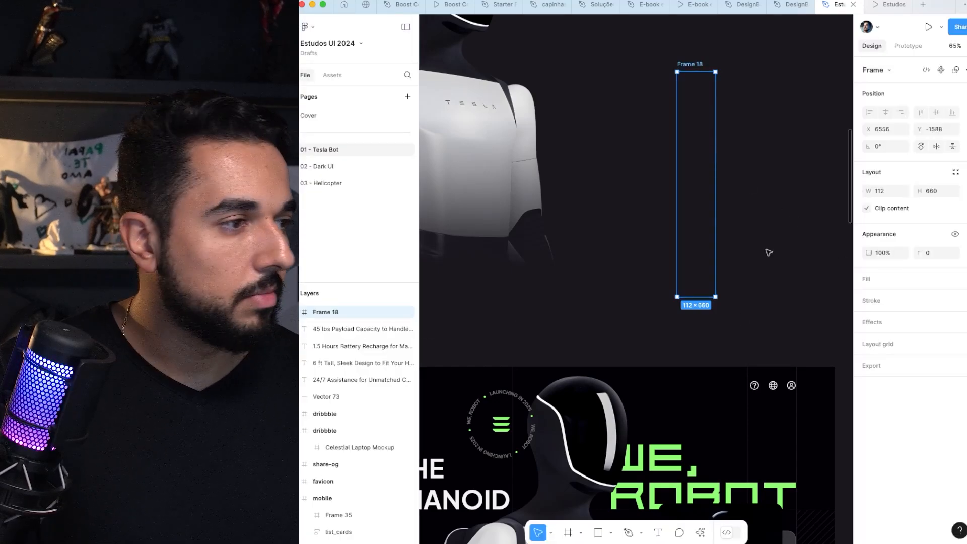
left_click(775, 188)
left_click(706, 95)
key("Delete")
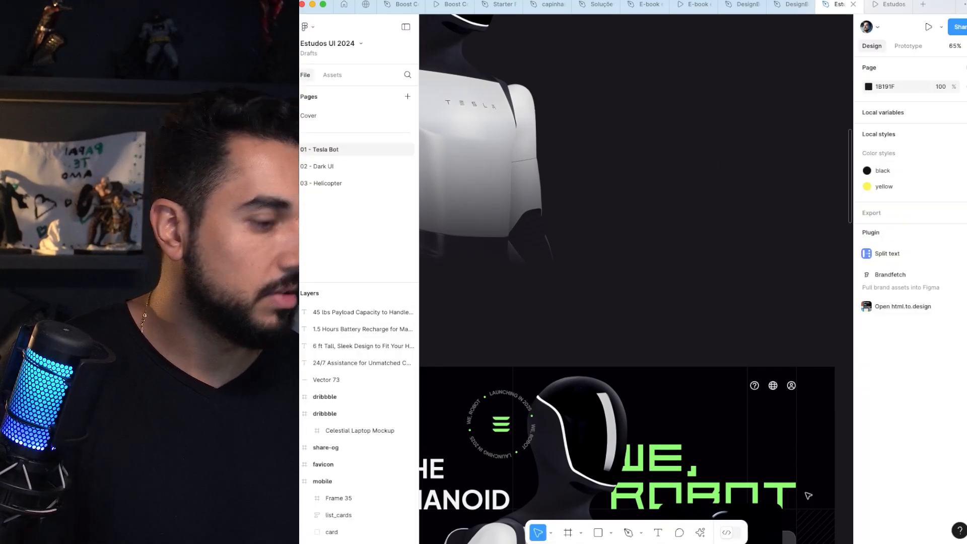
Step: With layer outlines shown, find the desktop hero's diagonal-line frame, place a copy beside the standalone robot image, and hide the outlines
key("shift+o")
left_click(829, 468, "super")
mouse_move(830, 472)
left_mouse_down()
mouse_move(746, 268)
mouse_move(760, 537)
mouse_move(712, 103)
mouse_move(731, 244)
mouse_move(718, 147)
left_mouse_up()
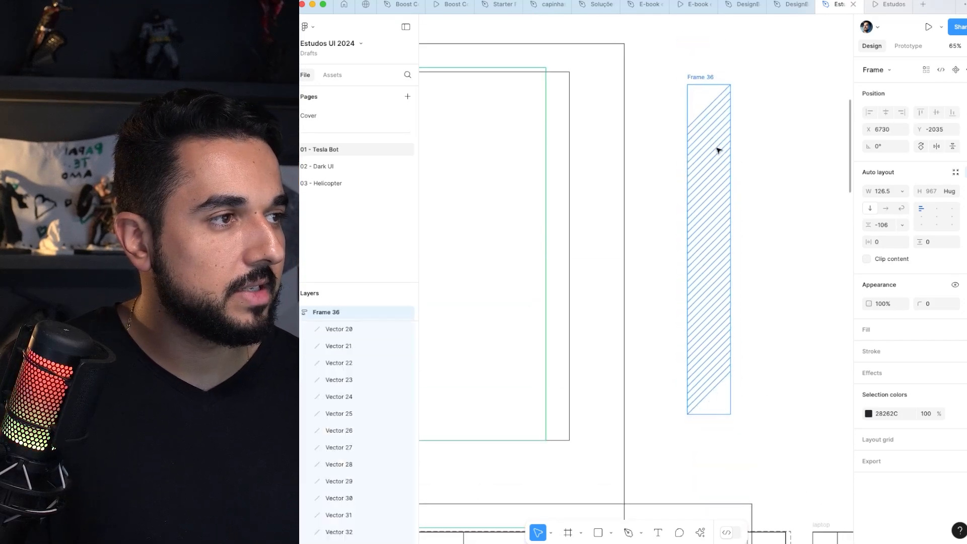
scroll(718, 147, "down", 5)
key("shift+o")
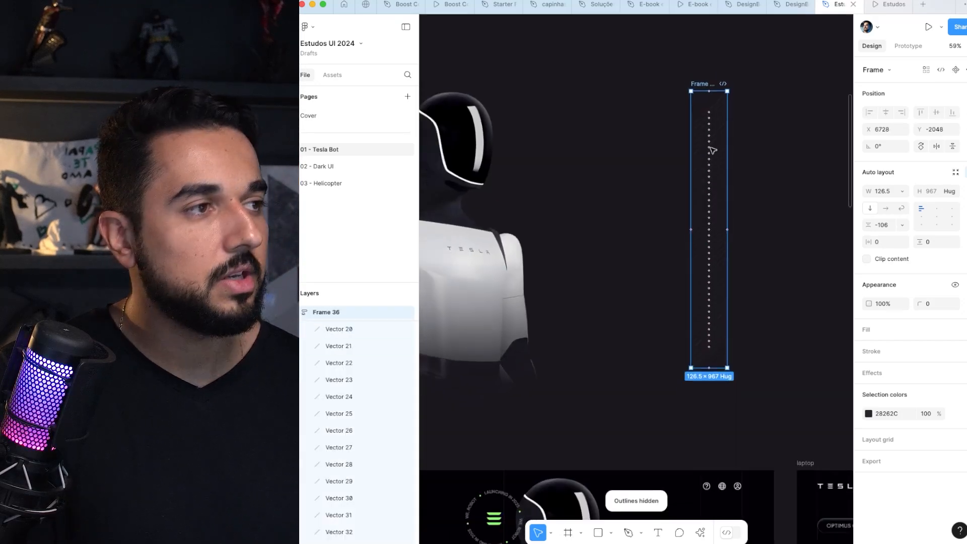
key("shift+o")
key("shift+o")
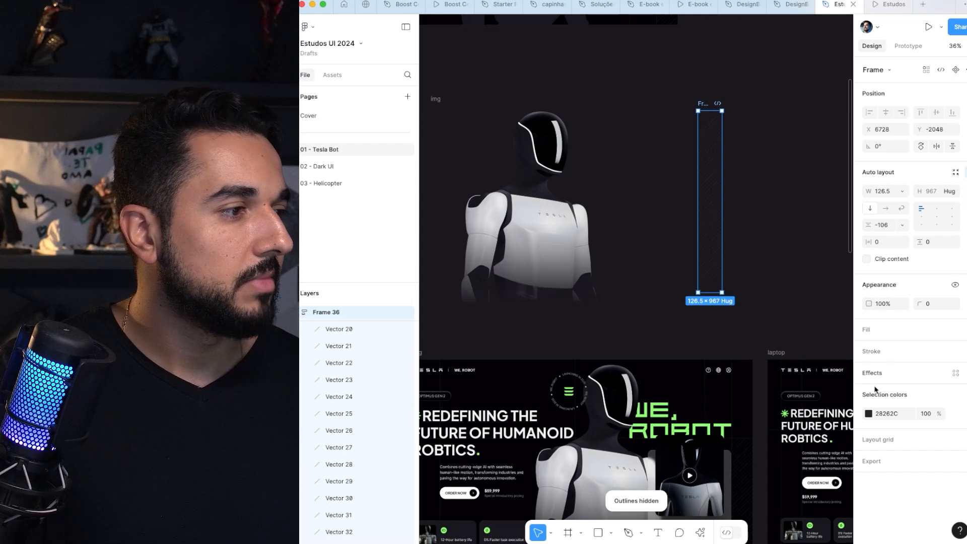
Step: Recolour the diagonal-line copy's strokes to CCCBCF and move the frame to X 6922, Y -2042
left_click(868, 414)
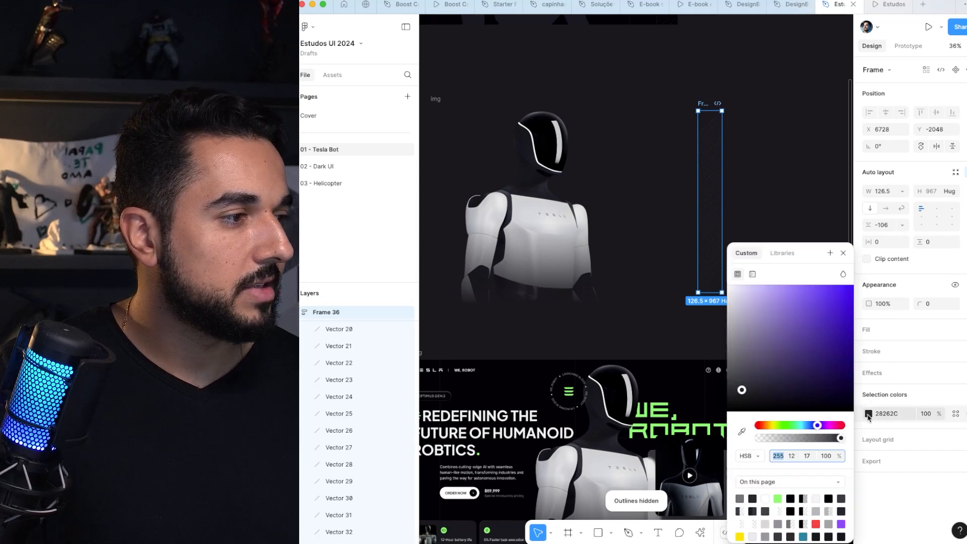
left_click(786, 151)
left_click(716, 131)
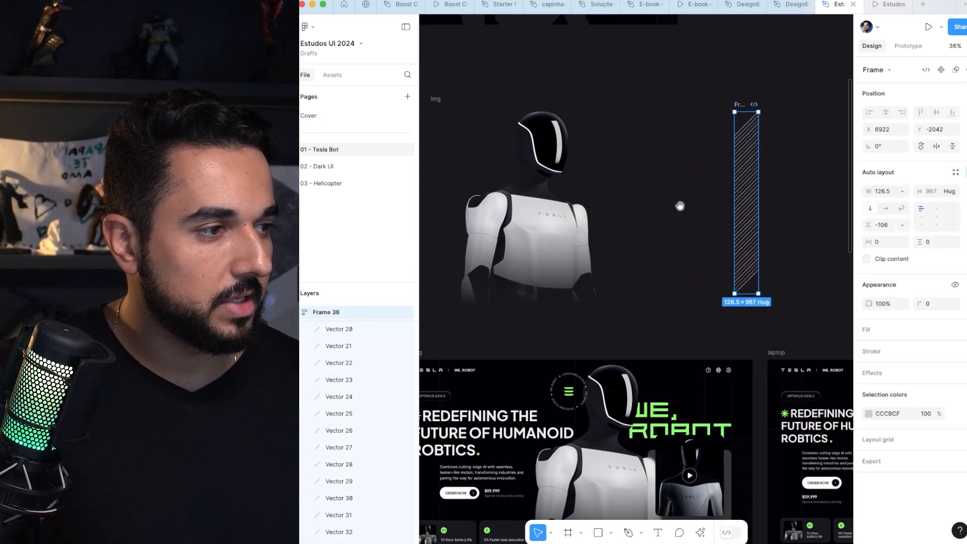
Step: Examine the desktop_lg hero, focusing on how the robot, headline and hatched strip are composed
scroll(695, 167, "down", 5)
scroll(695, 166, "left", 3)
scroll(711, 173, "down", 1)
scroll(666, 304, "up", 5)
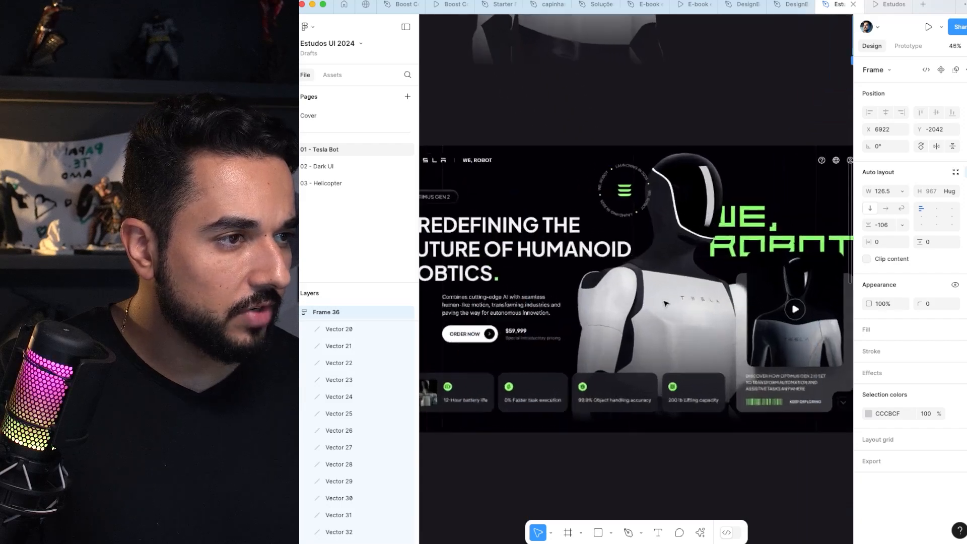
left_click_drag(685, 240, 568, 337)
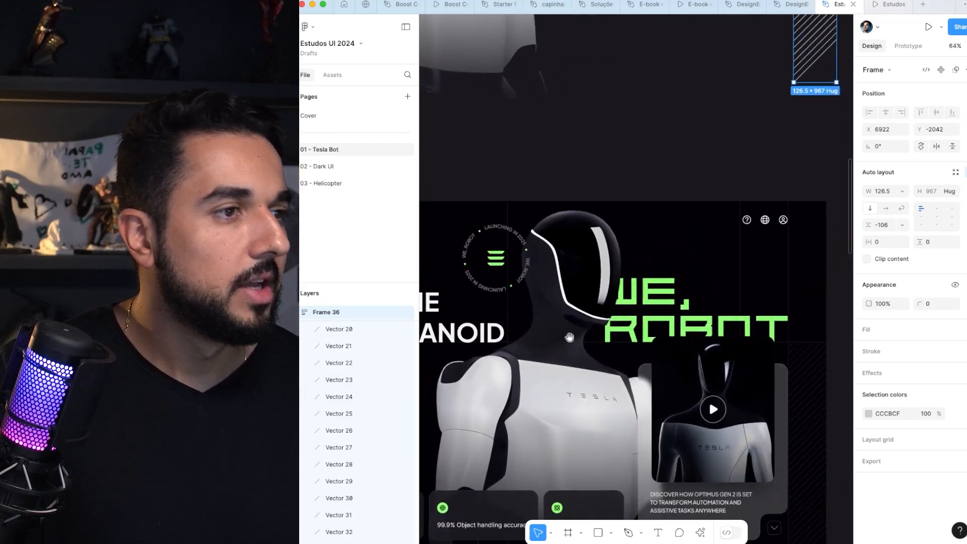
left_click(568, 336)
left_click_drag(560, 288, 540, 159)
left_click_drag(754, 264, 814, 281)
left_click_drag(670, 208, 677, 370)
left_click(561, 167)
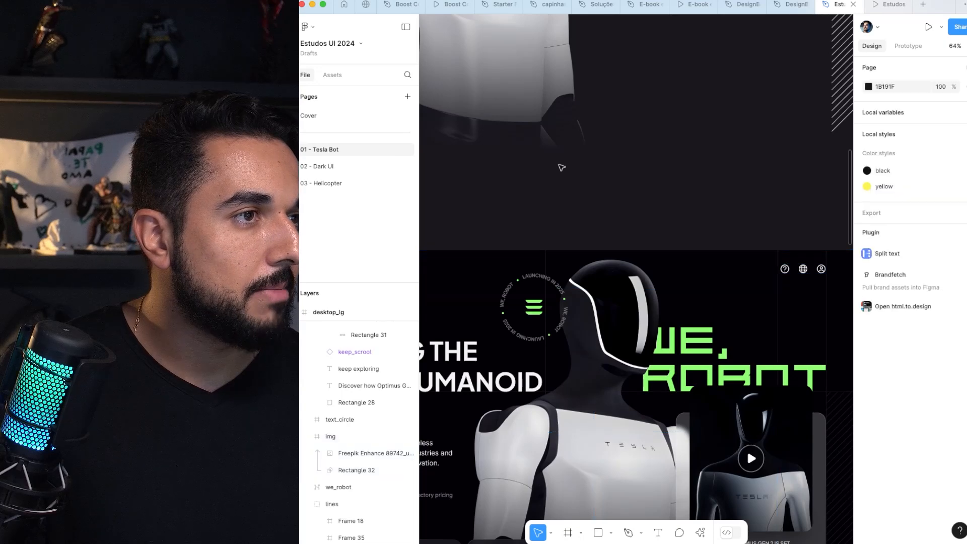
Step: Select the standalone robot img frame above desktop_lg and compare it with the robot in the hero
left_click_drag(561, 169, 661, 322)
scroll(582, 199, "up", 1)
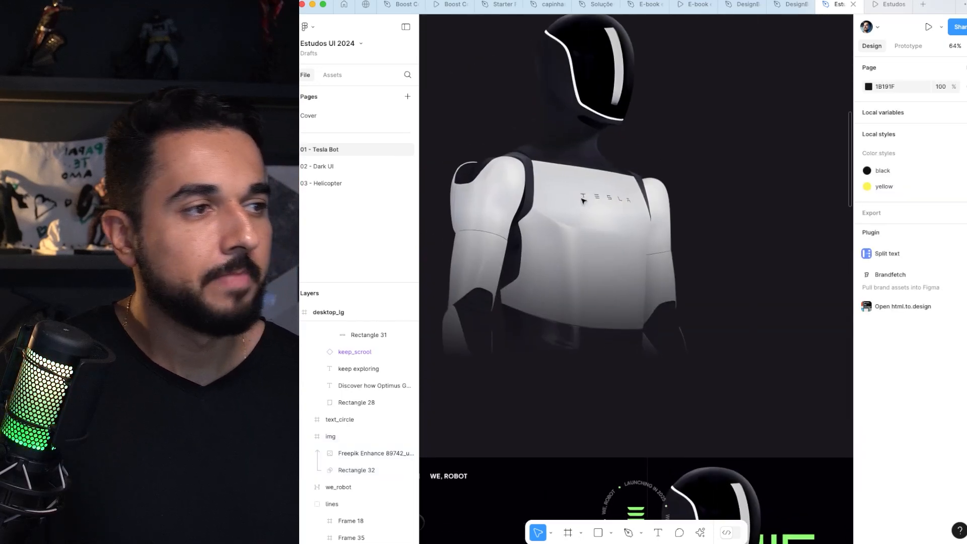
scroll(583, 201, "left", 1)
left_click(584, 202)
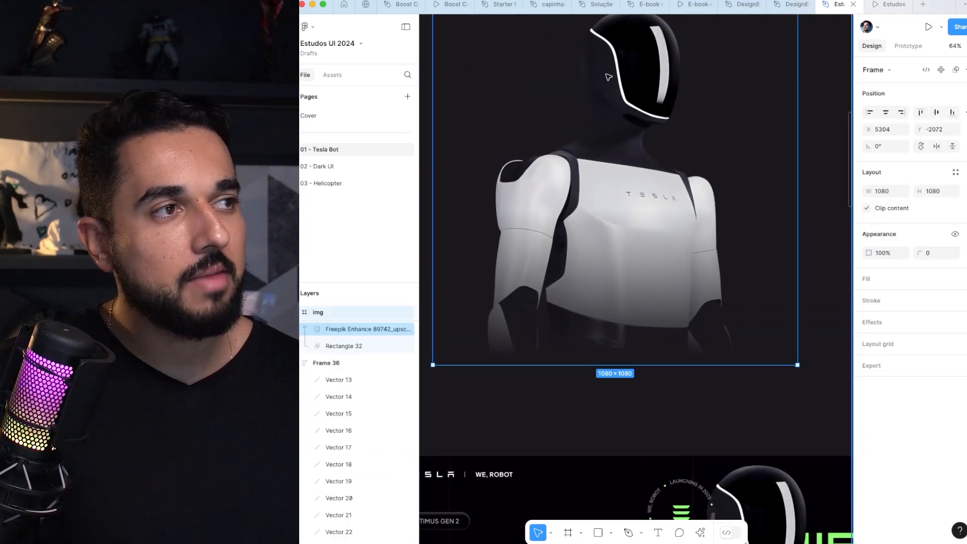
scroll(620, 310, "down", 8)
scroll(605, 252, "right", 2)
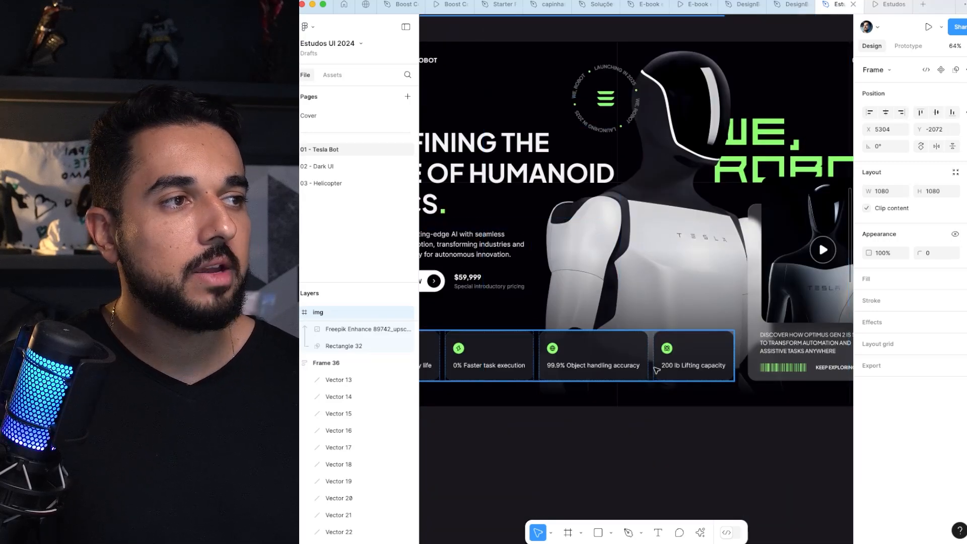
scroll(655, 318, "down", 3)
left_click_drag(612, 151, 588, 397)
left_click_drag(575, 251, 610, 337)
left_click_drag(671, 315, 689, 294)
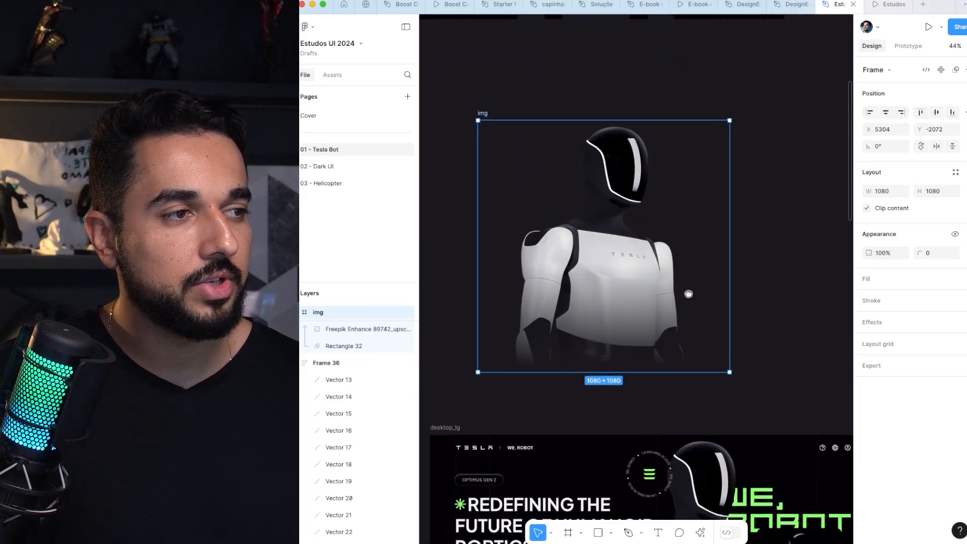
scroll(689, 295, "left", 2)
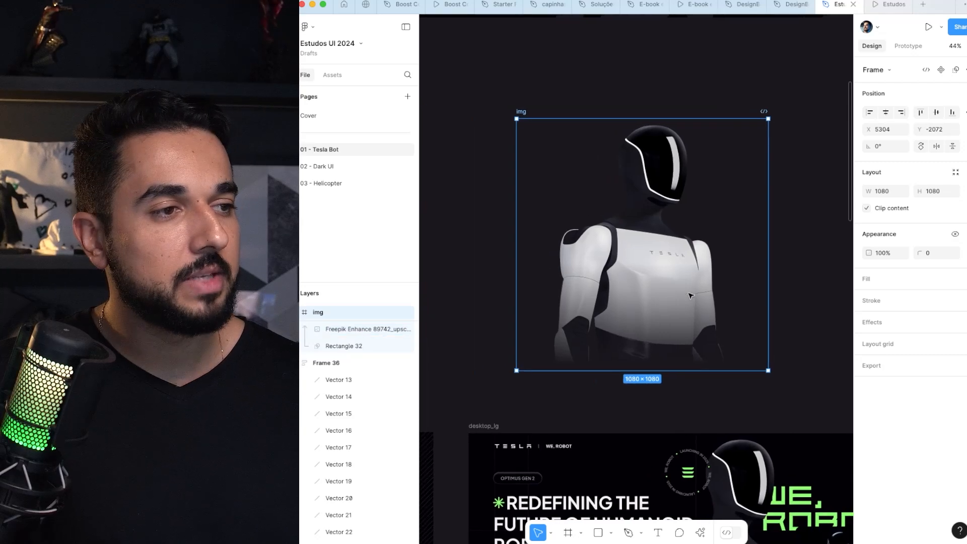
scroll(690, 295, "down", 1)
Step: Delete the gradient mask rectangle, Rectangle 32, from the standalone robot img frame
left_click(637, 308)
left_click(360, 347)
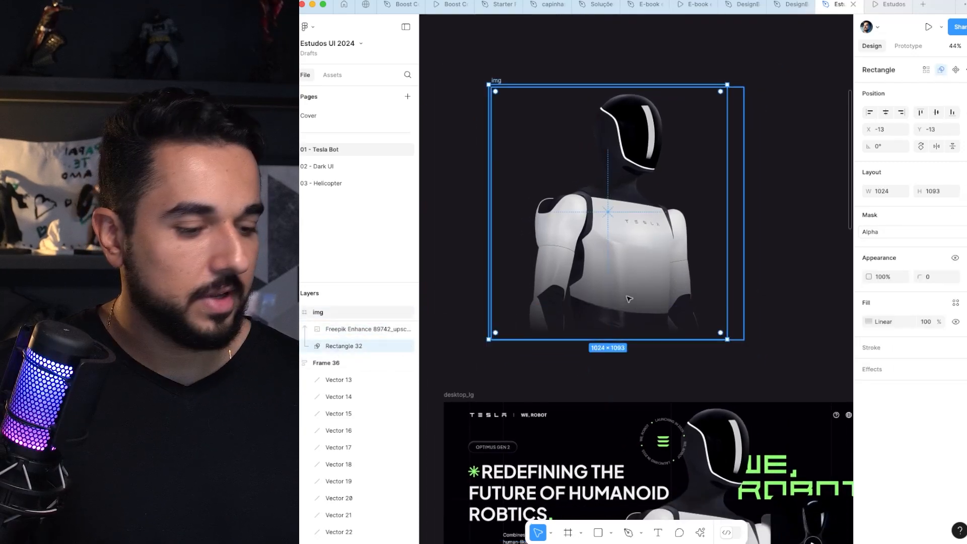
key("BackSpace")
left_click(637, 253)
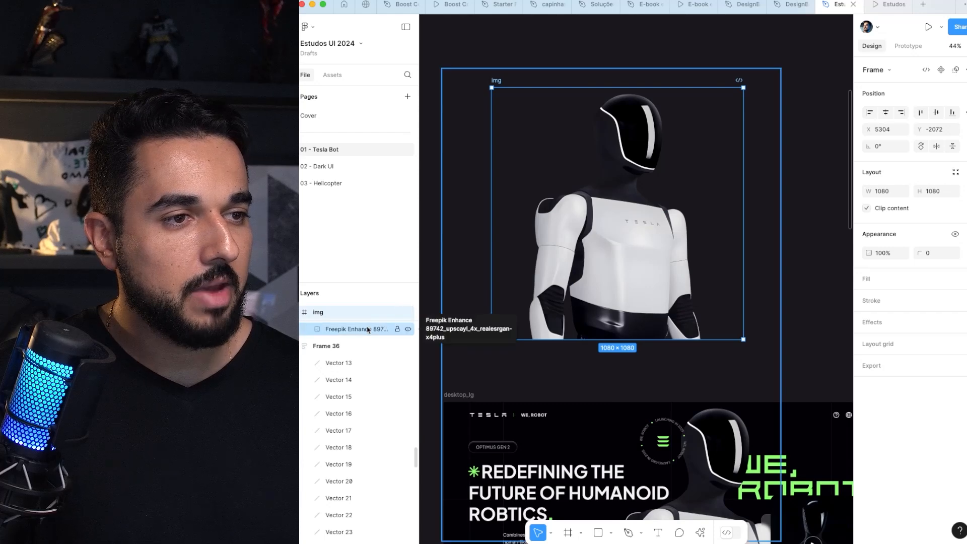
Step: Draw a rectangle about 1136 × 1112 over the robot and place it inside the img frame, beneath the robot image layer
left_click_drag(484, 341, 747, 82)
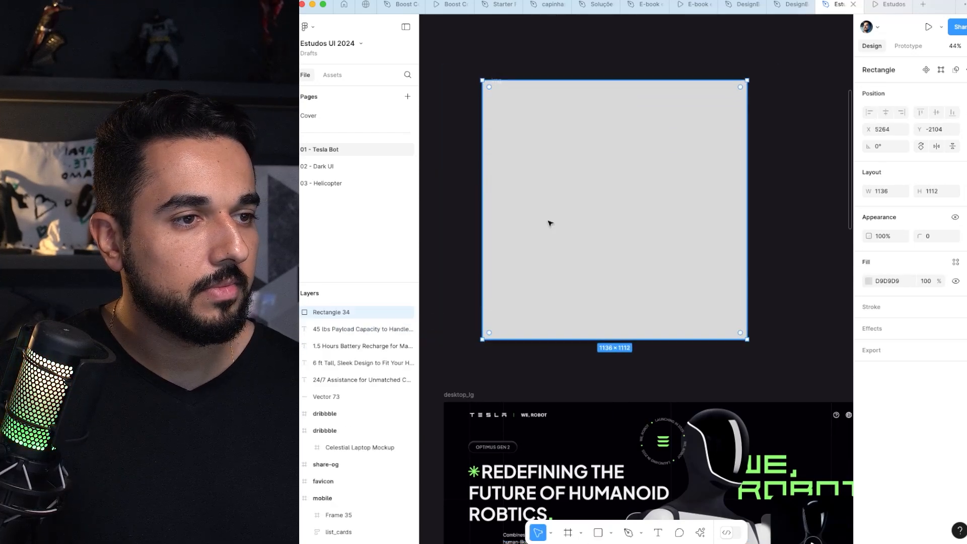
key("ctrl+z")
key("ctrl+shift+z")
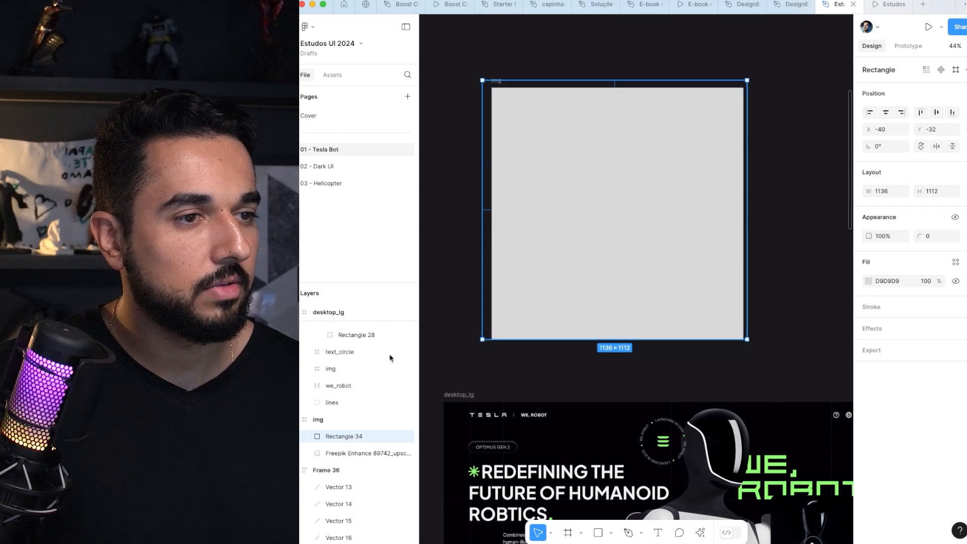
left_click_drag(339, 439, 341, 460)
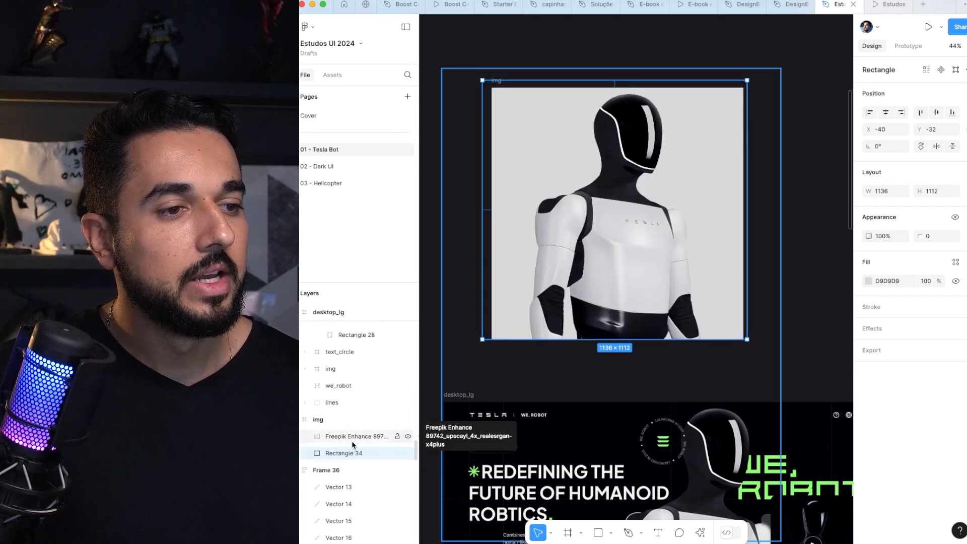
Step: Use the new rectangle as a mask for the robot image in the img frame
left_click(352, 440, "shift")
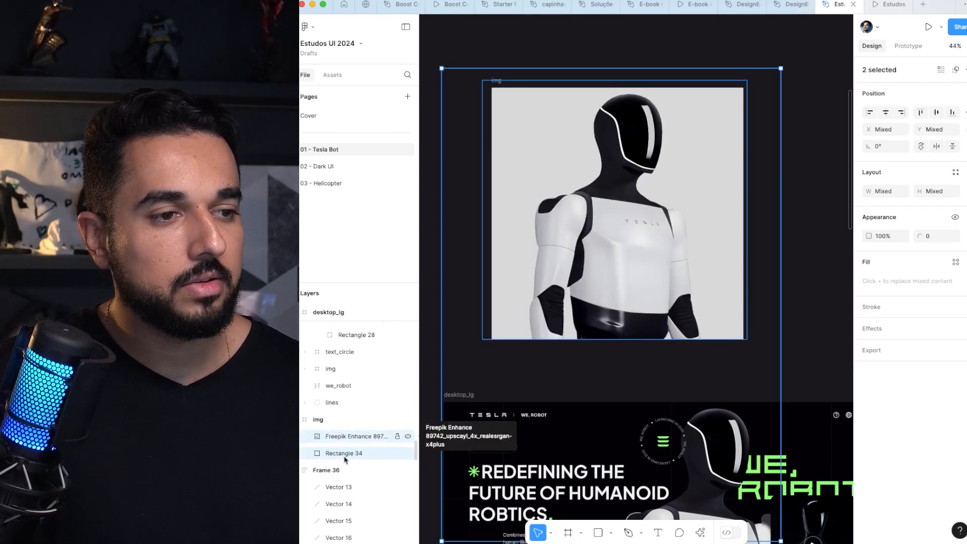
right_click(367, 443)
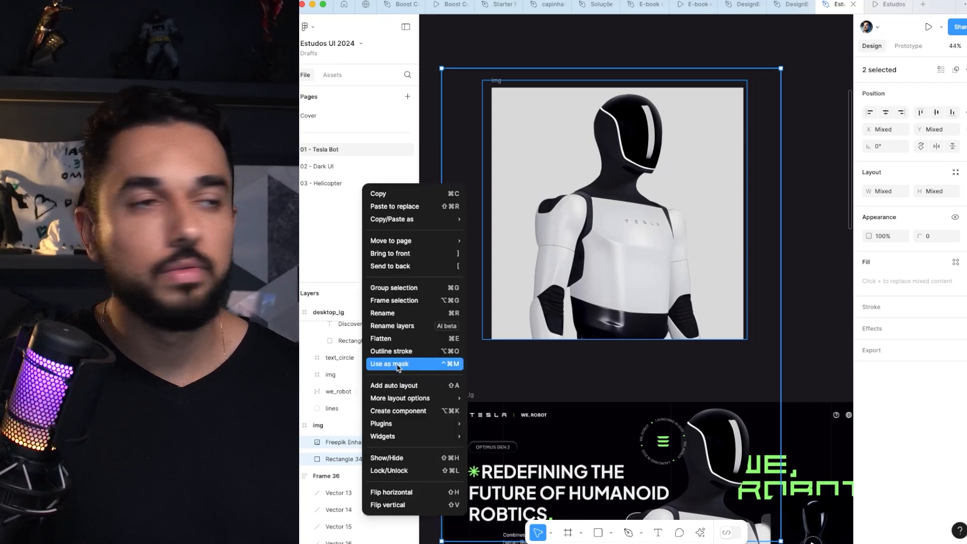
left_click(398, 363)
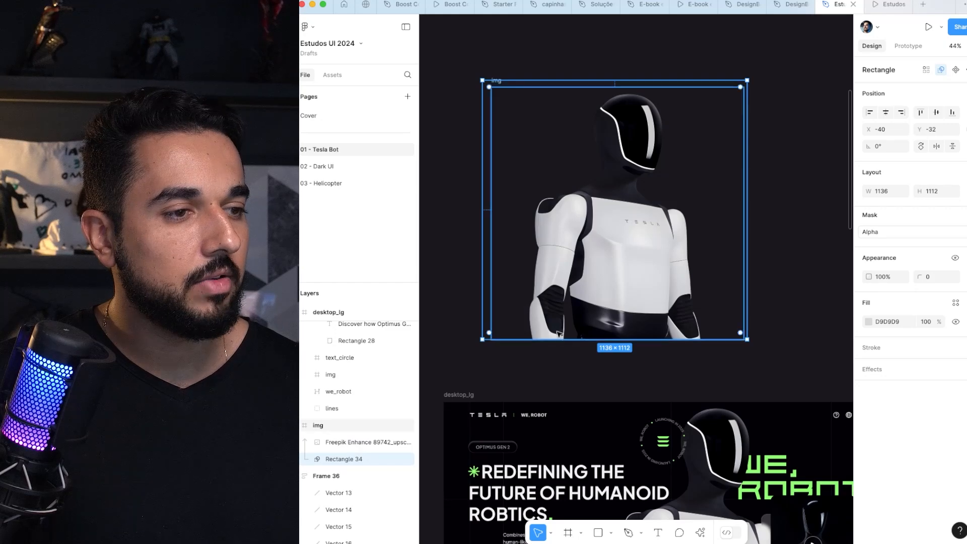
Step: Try cropping the robot by shortening the mask rectangle to 603 high, and undo the resize
left_click_drag(558, 341, 564, 220)
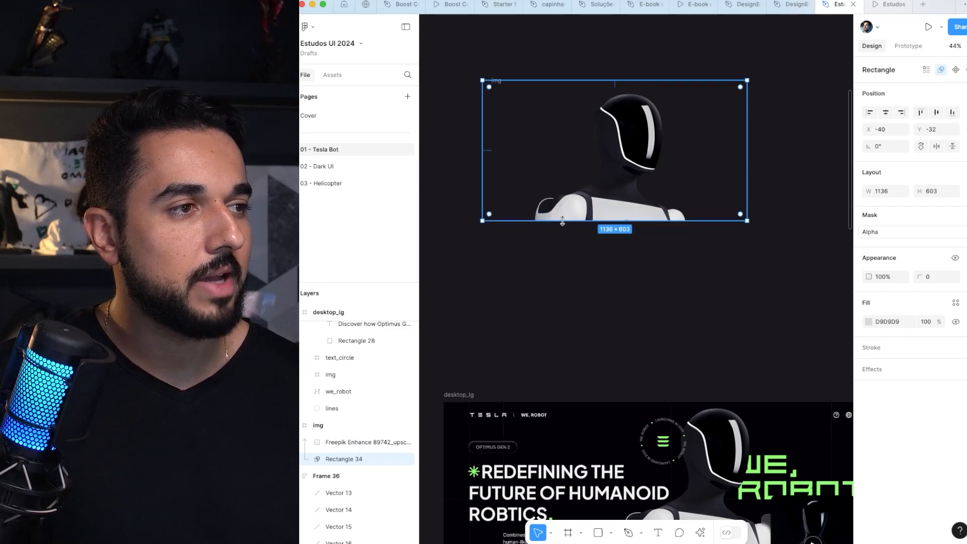
key("super+z")
Step: Fill the robot's mask rectangle in the standalone img frame with a linear gradient whose end stop has 0% opacity
scroll(564, 225, "down", 2)
scroll(564, 225, "down", 1)
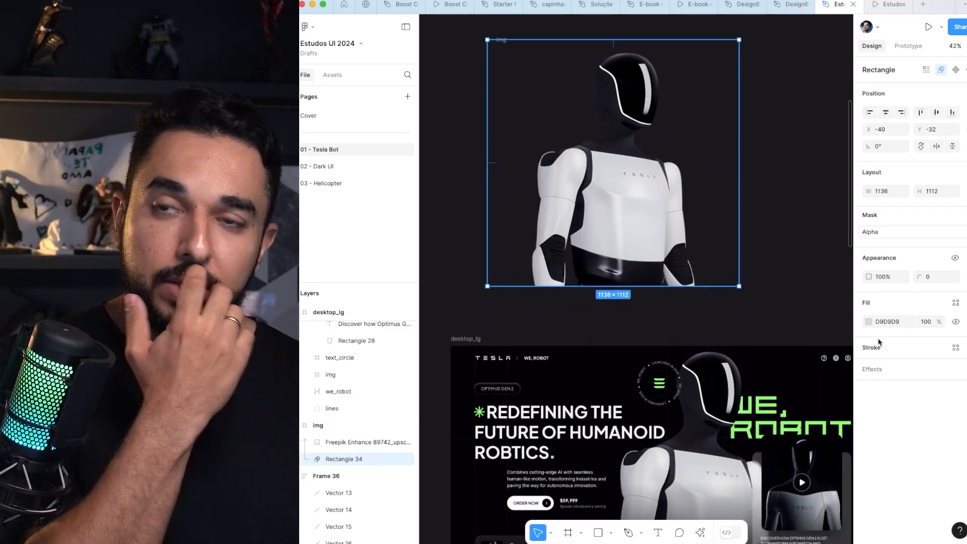
left_click(871, 322)
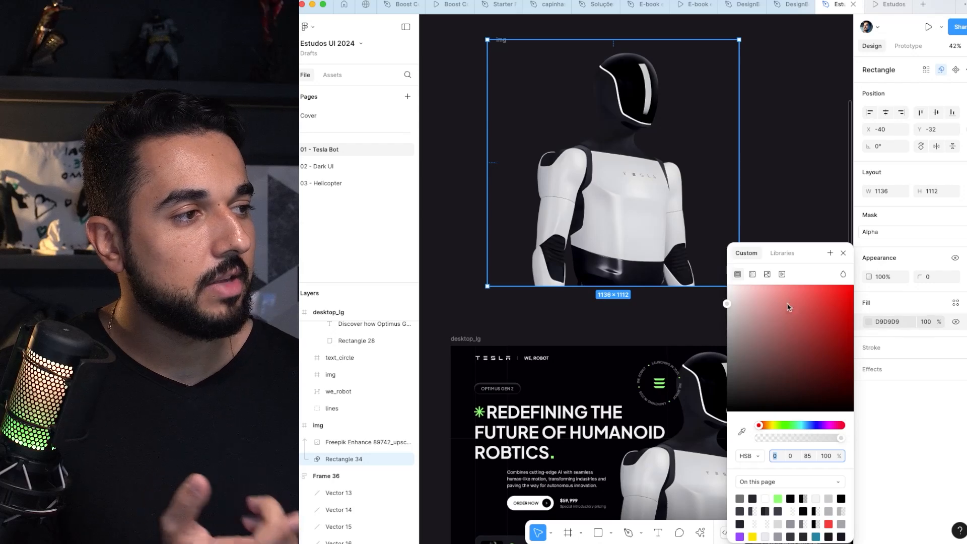
left_click(753, 275)
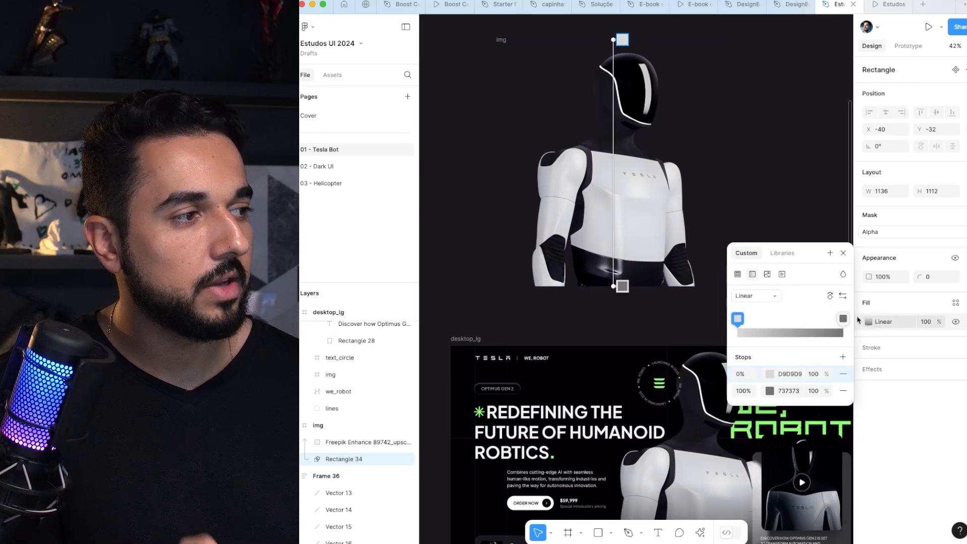
left_click(752, 298)
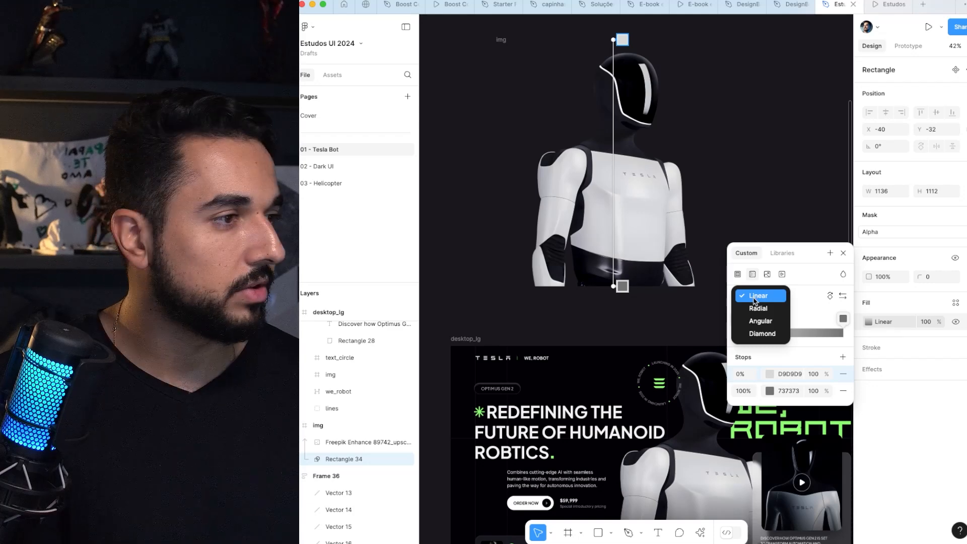
left_click(755, 298)
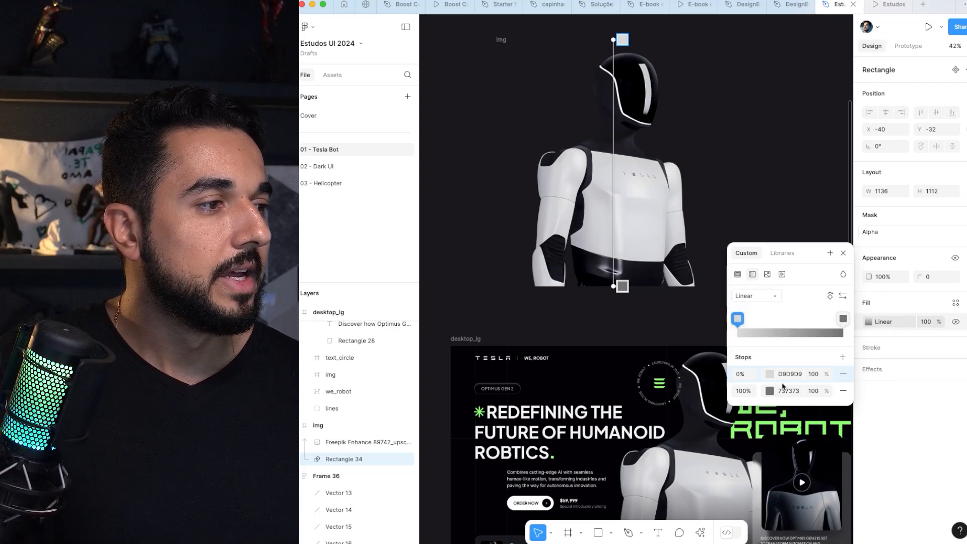
left_click(812, 391)
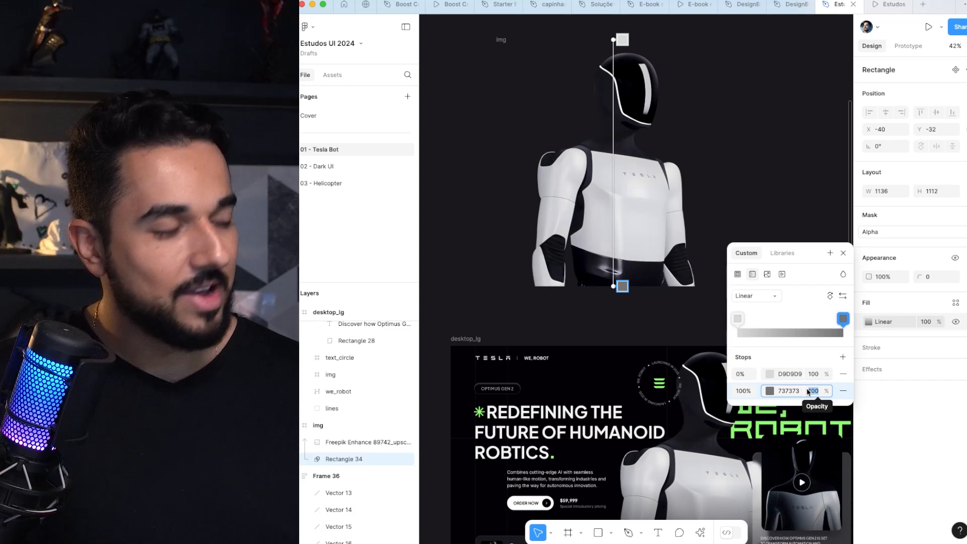
type("0")
key("Return")
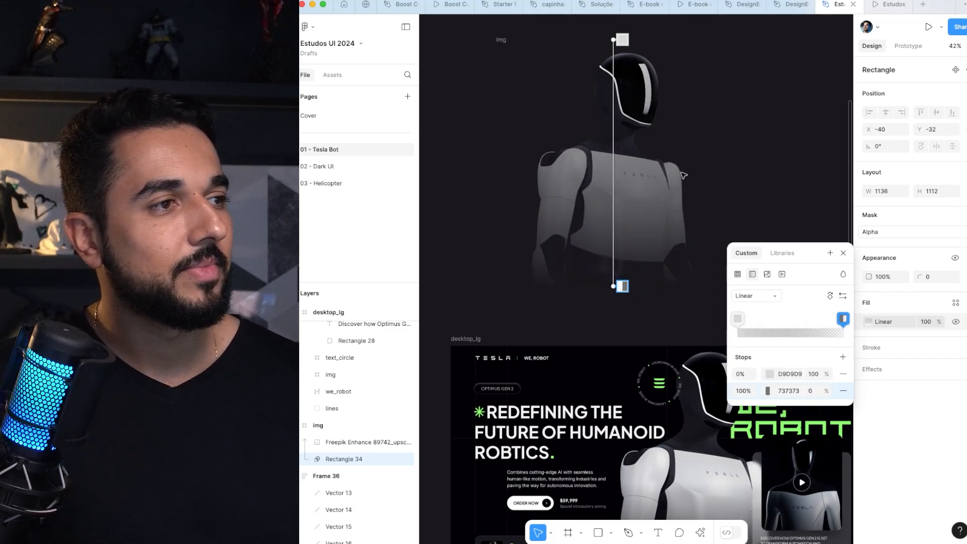
Step: Shift the mask gradient's start down to the robot's torso and its transparent end just below the image, fading only the lower body
left_click_drag(613, 40, 609, 193)
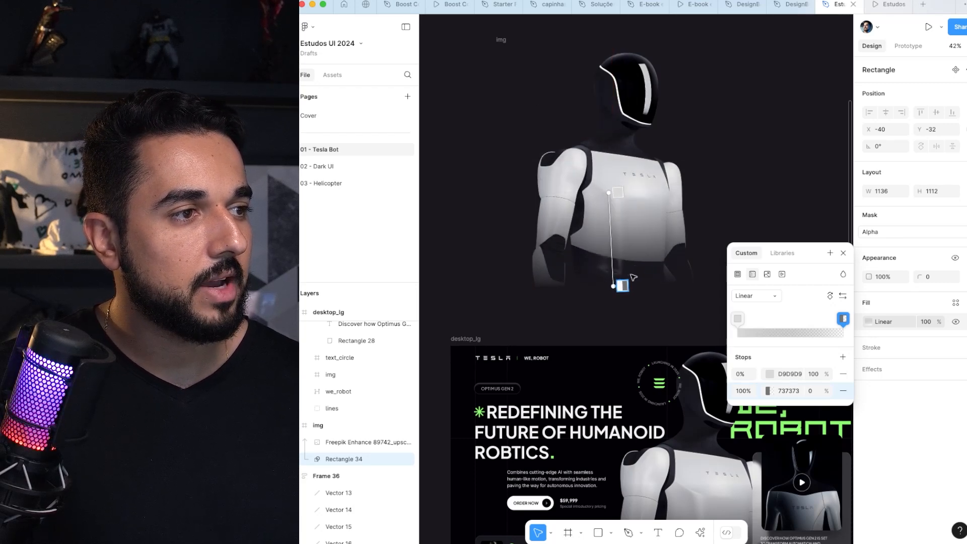
mouse_move(613, 288)
left_mouse_down()
mouse_move(612, 317)
mouse_move(611, 293)
left_mouse_up()
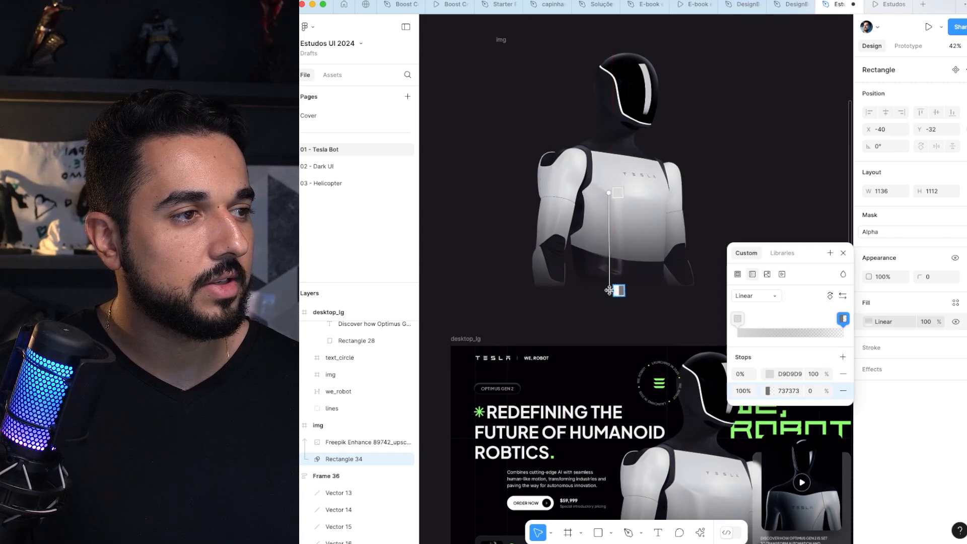
left_click(718, 183)
Step: In desktop_lg, extend the transparent end of the linear gradient on the robot's mask, Rectangle 32, slightly below the frame
scroll(715, 184, "down", 5)
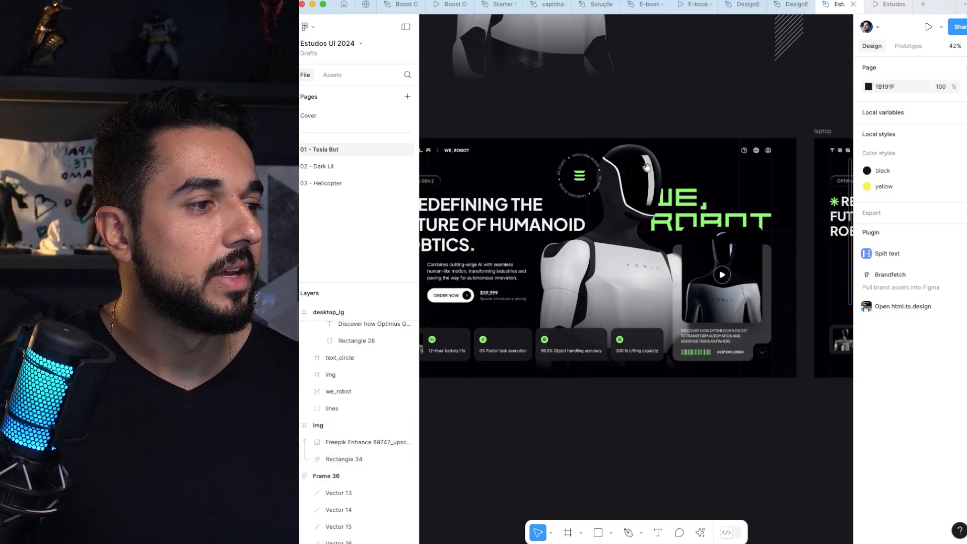
scroll(605, 252, "up", 2)
scroll(623, 312, "up", 2)
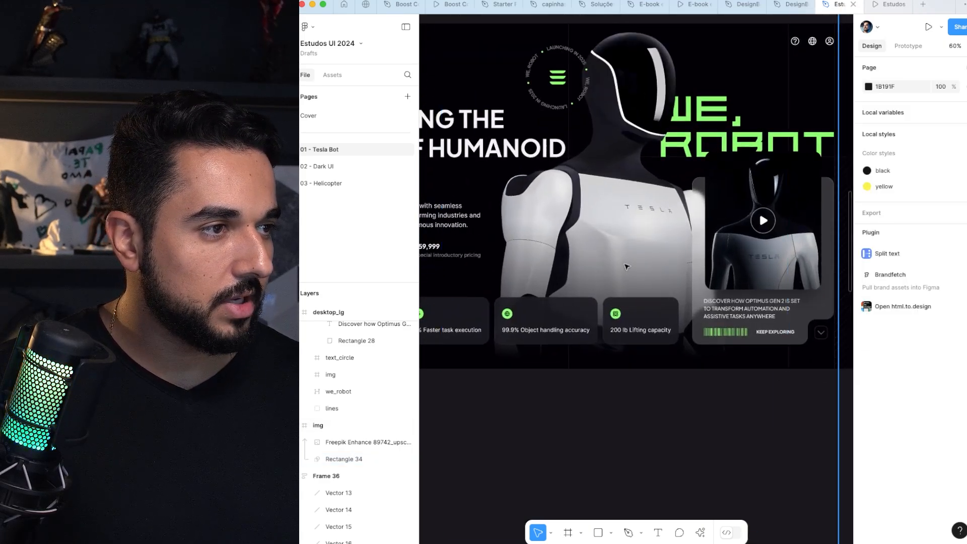
left_click(368, 442)
left_click(374, 455)
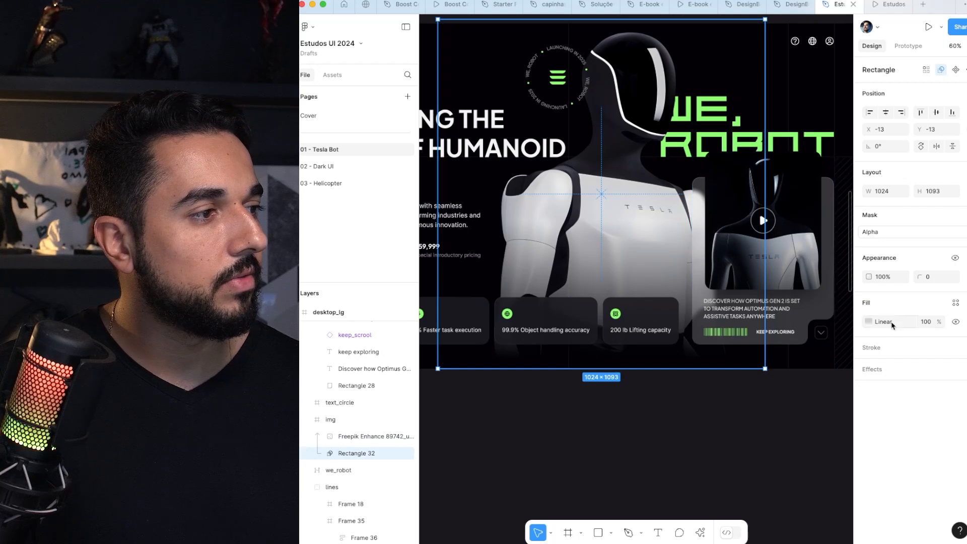
left_click(868, 323)
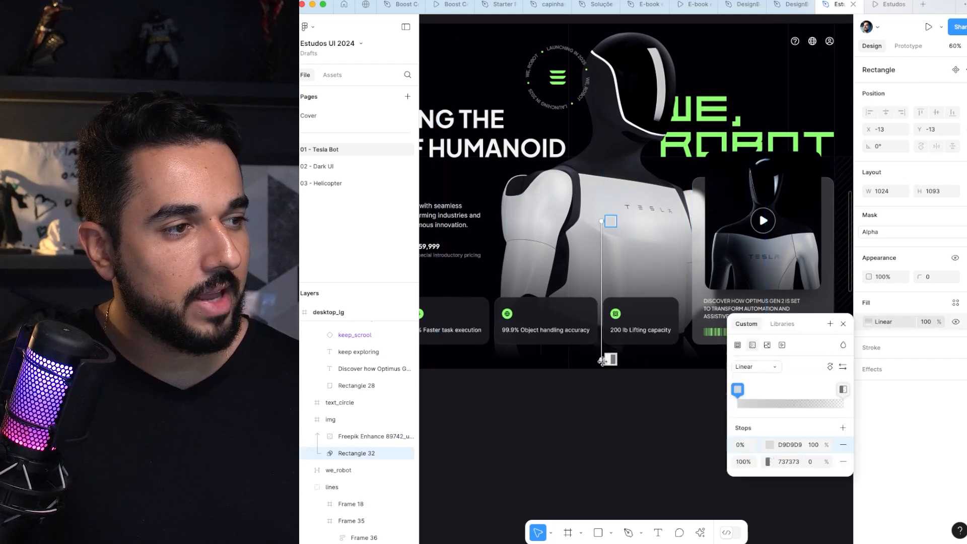
left_click_drag(603, 361, 601, 376)
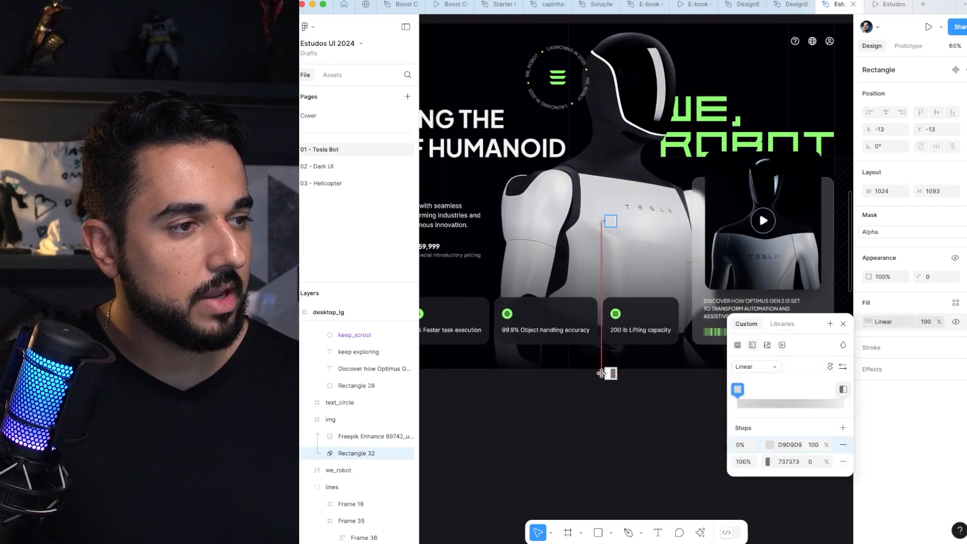
left_click(568, 379)
Step: Examine the standalone diagonal-line strip, Frame 36, and how it is used beside the video card in desktop_lg
scroll(583, 426, "down", 3)
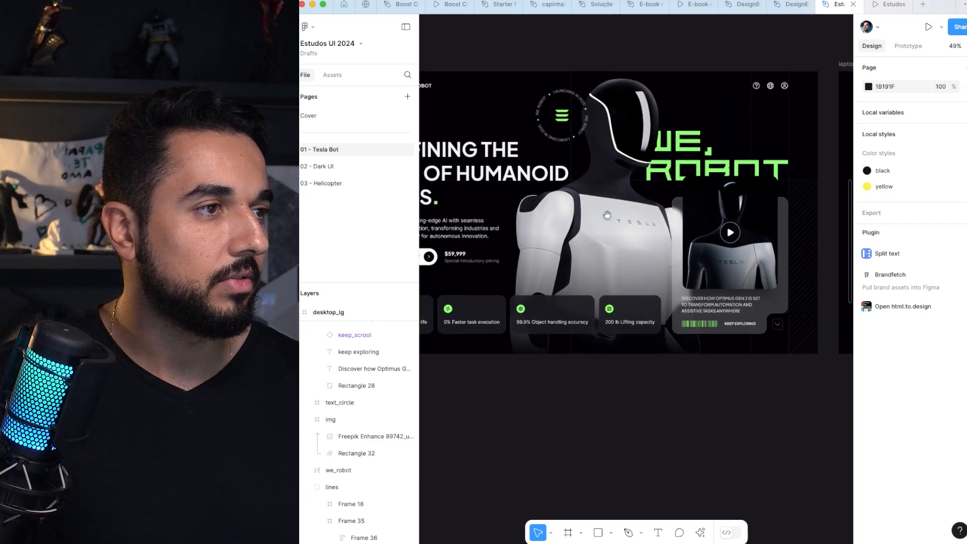
left_click_drag(606, 217, 578, 365)
left_click_drag(602, 185, 404, 479)
left_click(580, 166)
left_click_drag(673, 333, 670, 198)
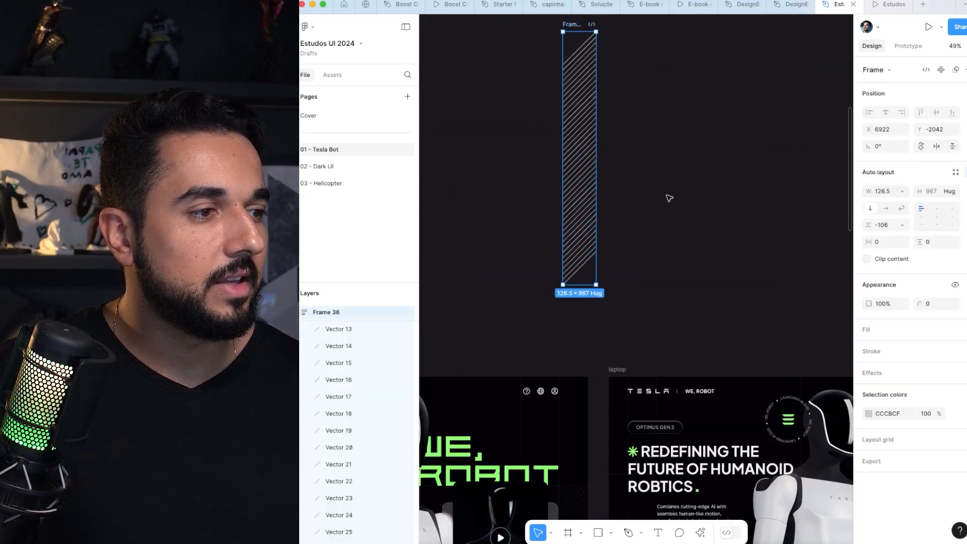
scroll(650, 240, "down", 5)
scroll(749, 258, "up", 5)
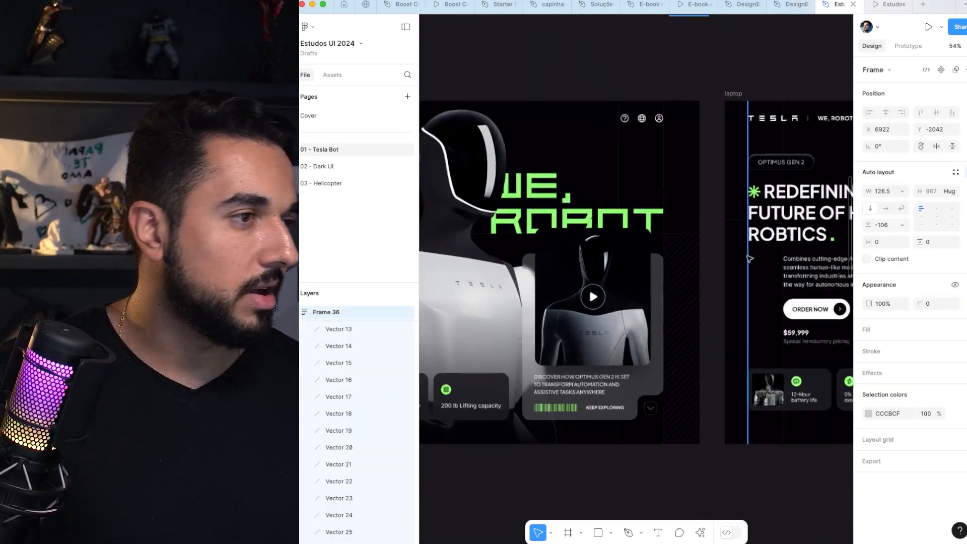
scroll(680, 251, "up", 1)
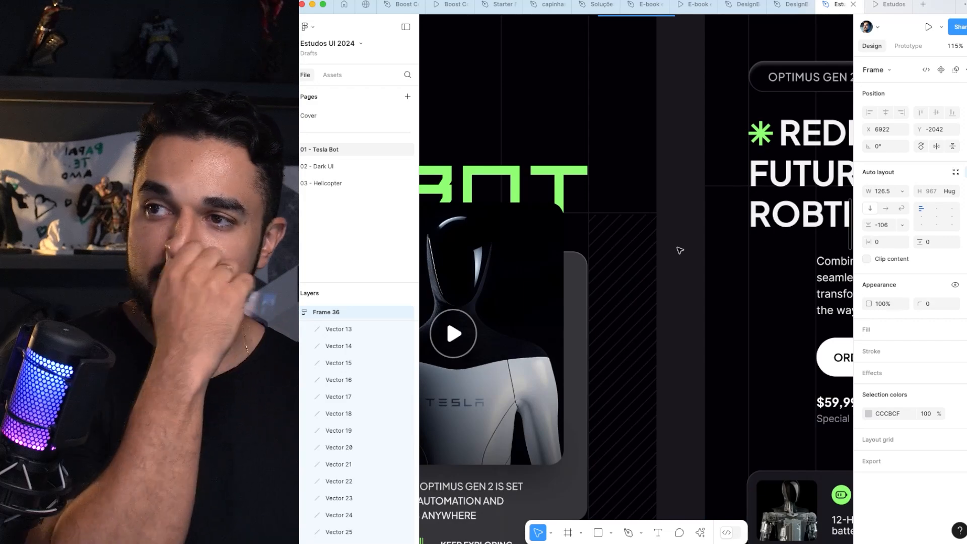
scroll(680, 250, "down", 5)
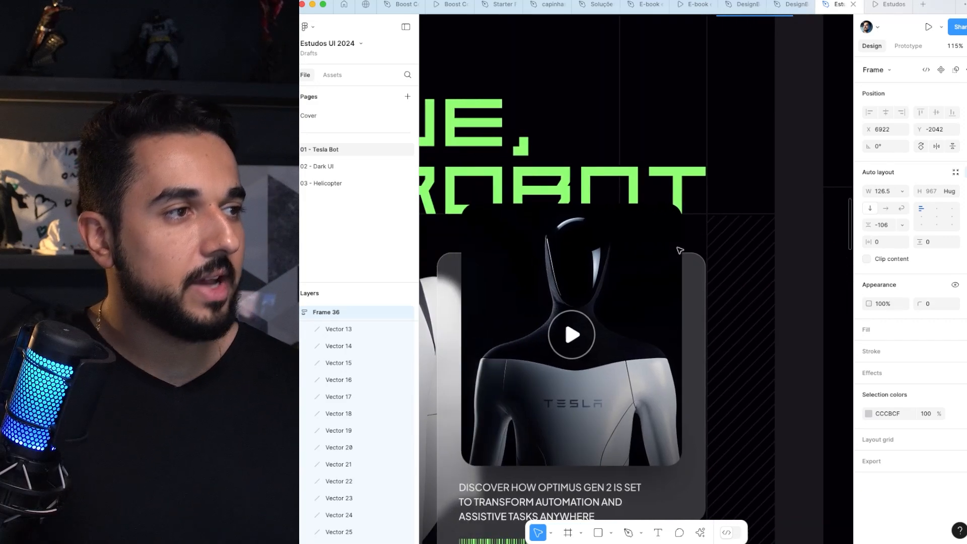
scroll(680, 251, "down", 5)
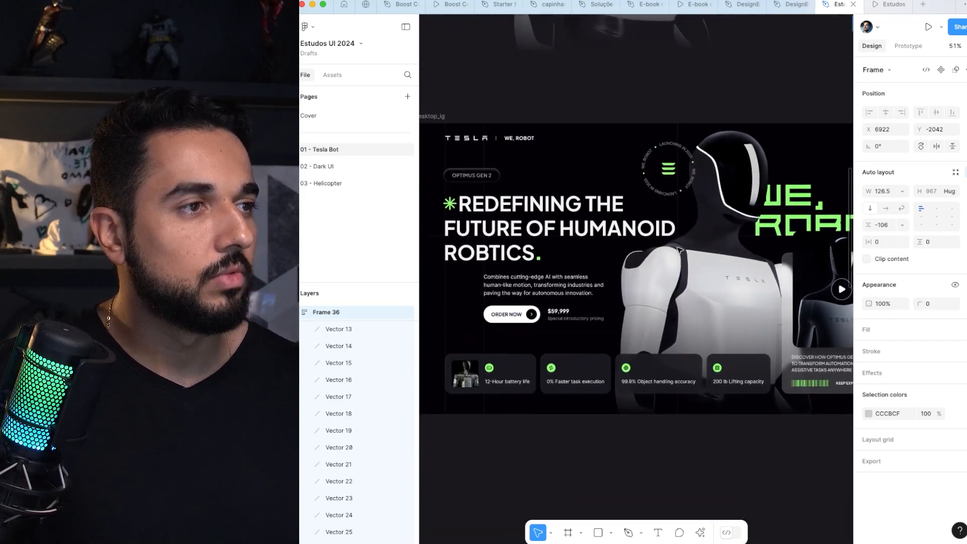
Step: Draw a 45° diagonal line about 154 × 154 with the Pen tool on the empty canvas beside Frame 36
left_click_drag(679, 250, 657, 272)
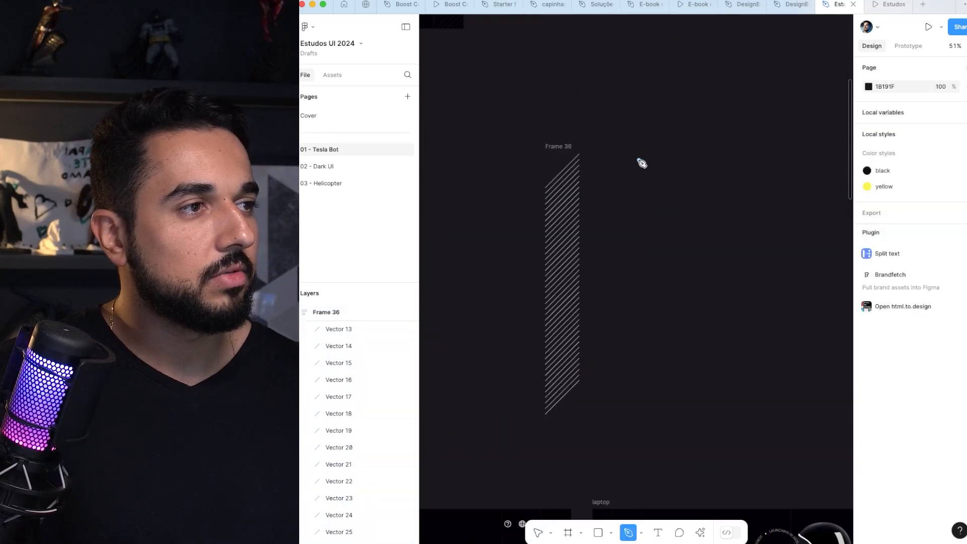
left_click(640, 161)
key("Escape")
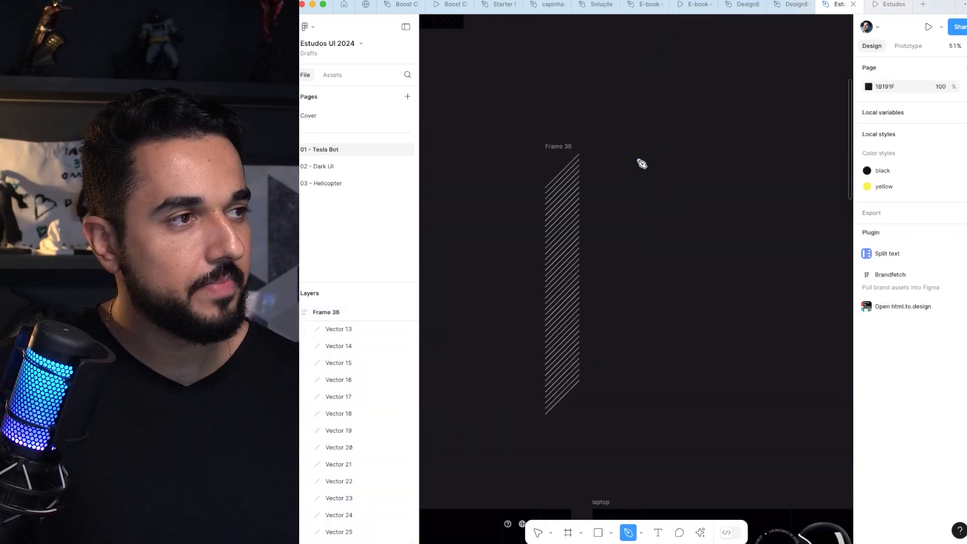
left_click(635, 182)
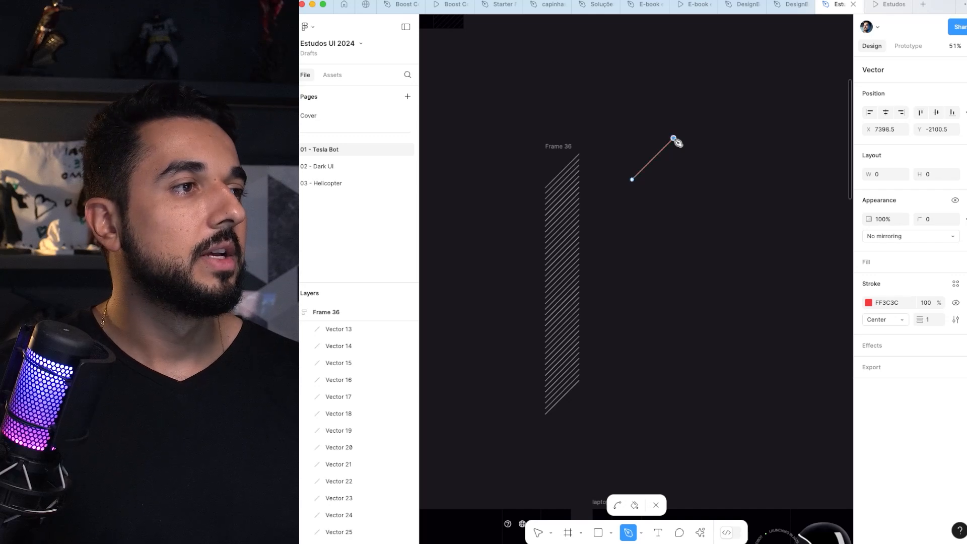
key("Escape")
key("Escape")
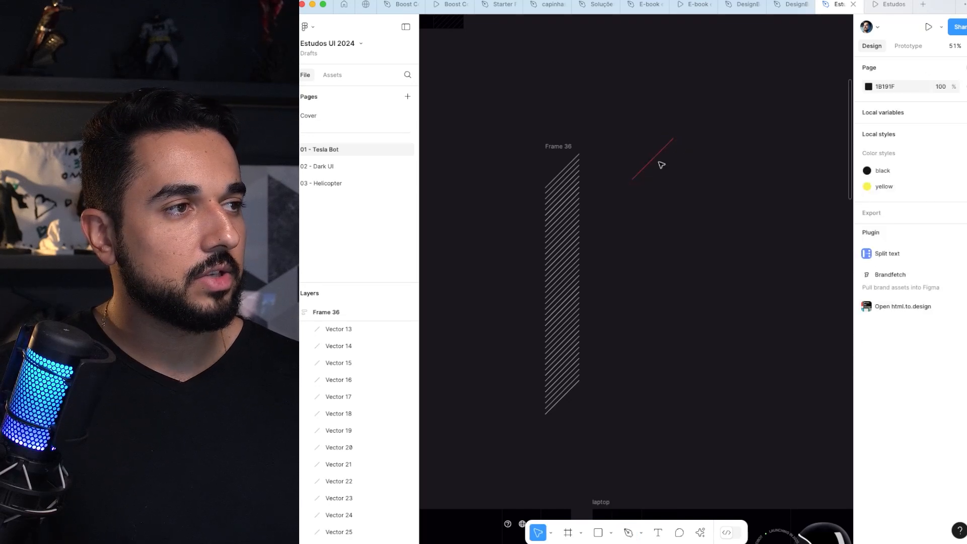
Step: Move the red line up, copy it about 39 px below, and repeat the duplication to build a column of parallel diagonal lines
left_click(659, 153)
key("Escape")
left_click_drag(659, 158, 657, 132)
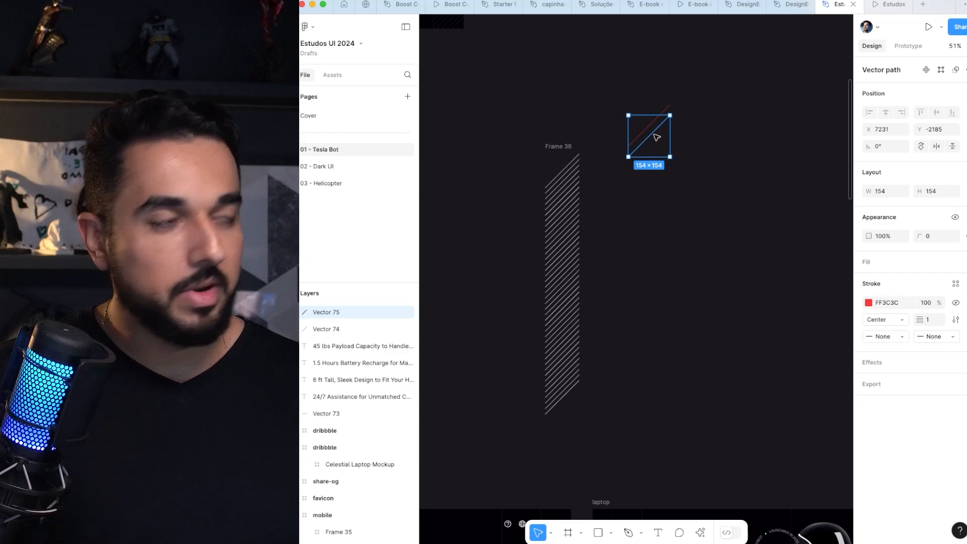
key("super+d")
key("super+d")
key("super+d")
key("super+d")
key("super+d")
key("super+d")
key("super+d")
key("super+d")
key("super+d")
key("super+d")
key("super+d")
key("super+d")
key("super+d")
key("super+d")
key("super+d")
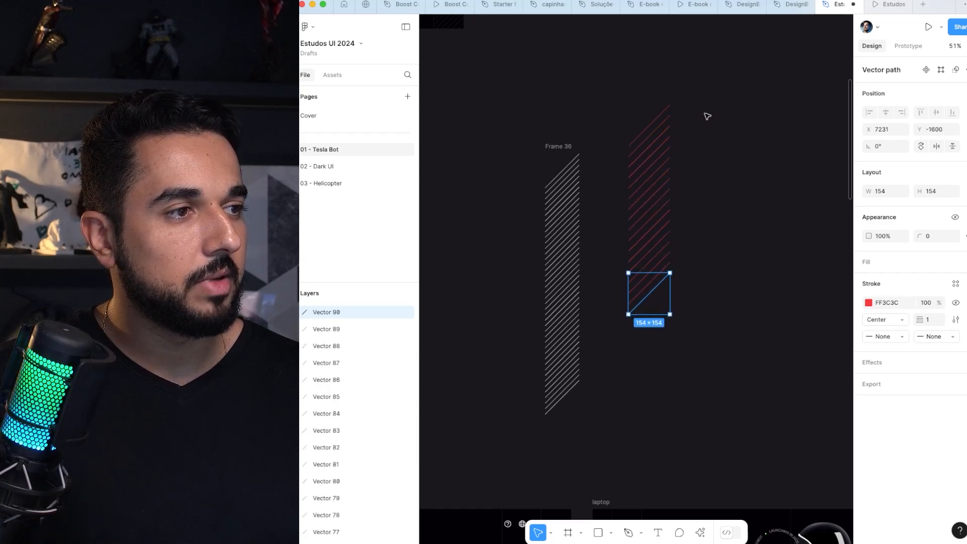
key("super+d")
key("super+d")
key("super+d")
key("super+d")
key("super+d")
key("super+d")
Step: Wrap all the red diagonal lines in a vertical auto layout frame and set the gap between them to -123
left_click_drag(720, 91, 605, 401)
key("shift+a")
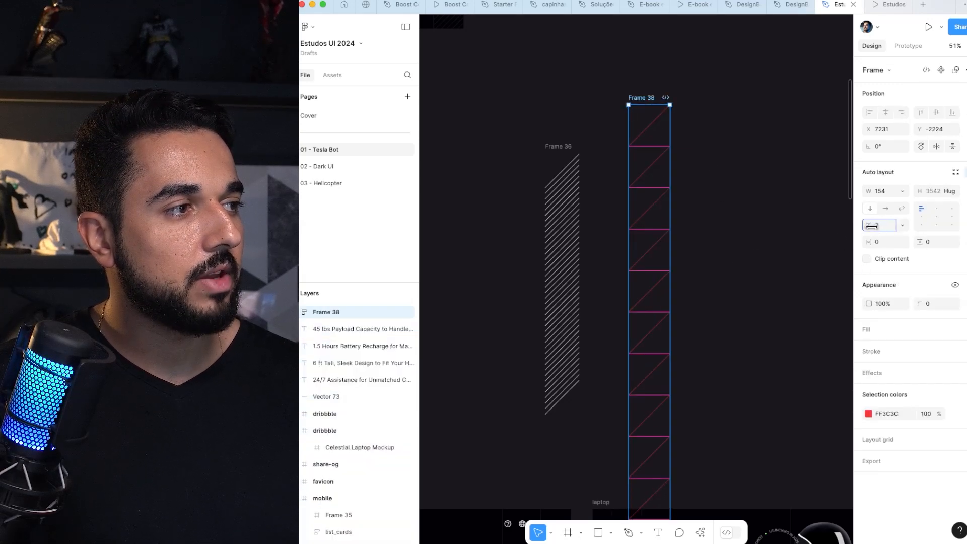
left_click_drag(872, 226, 741, 270)
left_click(782, 145)
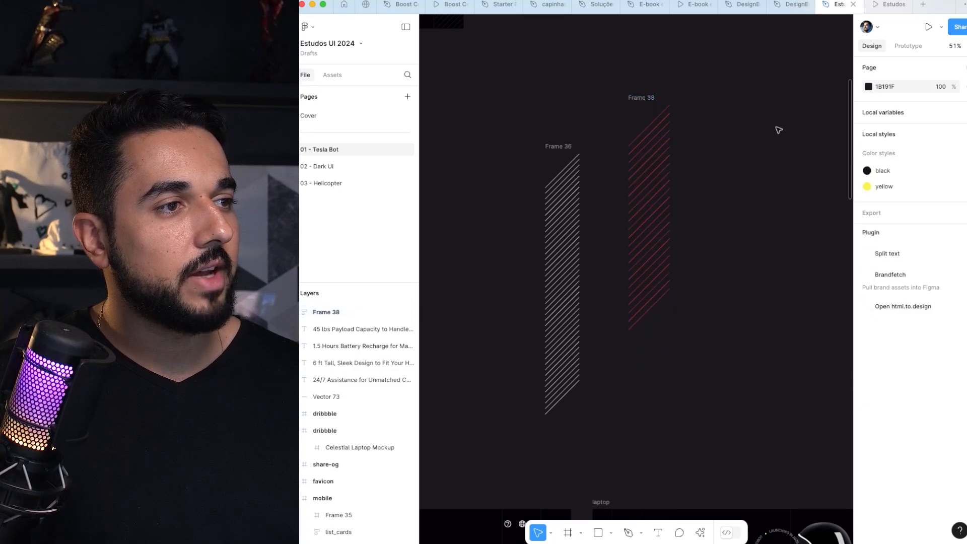
Step: Tighten the gap of the red line strip, Frame 38, to -132
left_click(637, 100)
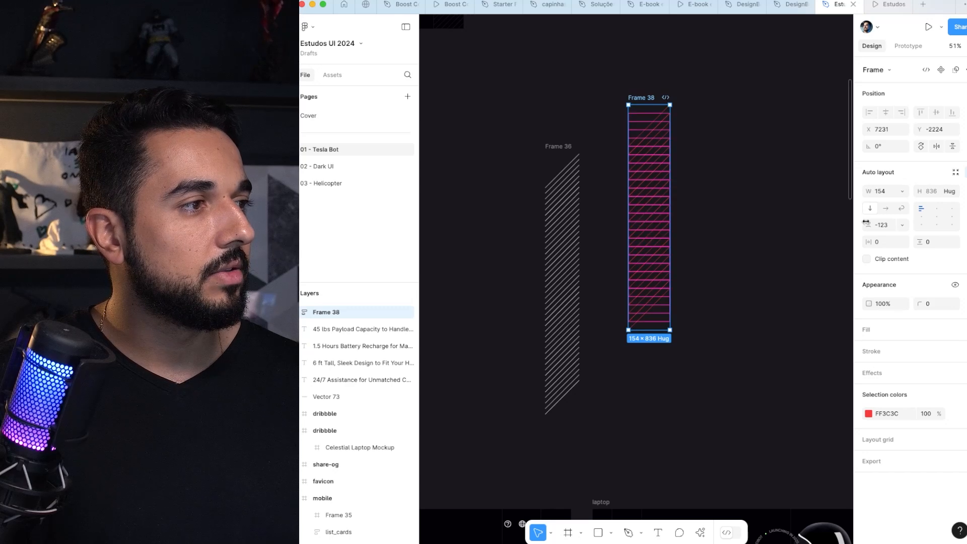
left_click_drag(867, 225, 766, 125)
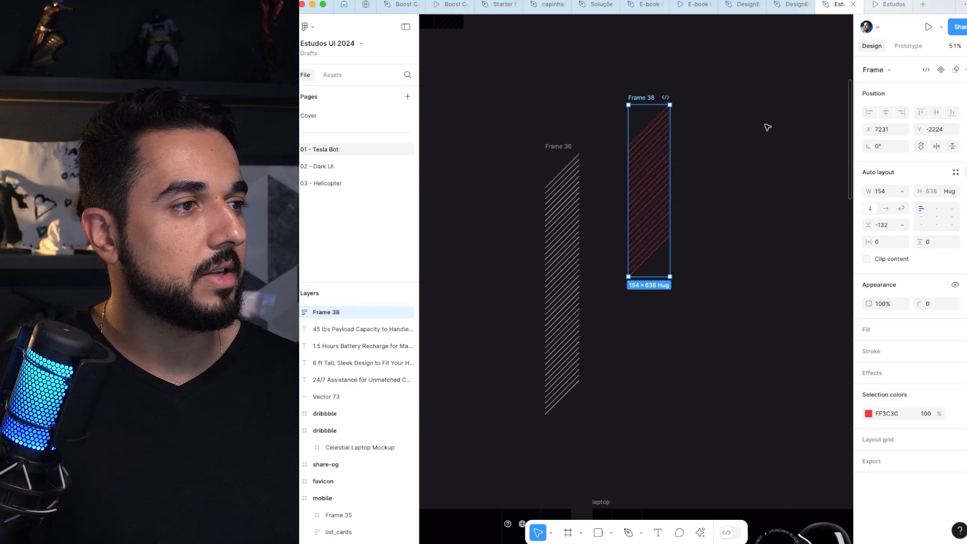
left_click(767, 126)
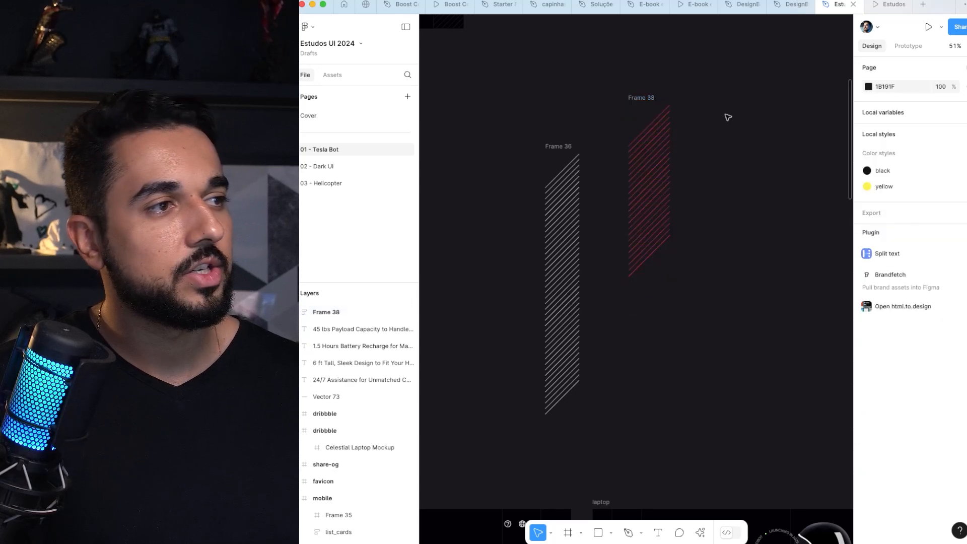
Step: Duplicate the last line inside Frame 38 repeatedly until the red strip extends slightly lower than Frame 36
left_click(550, 147)
left_click(639, 97)
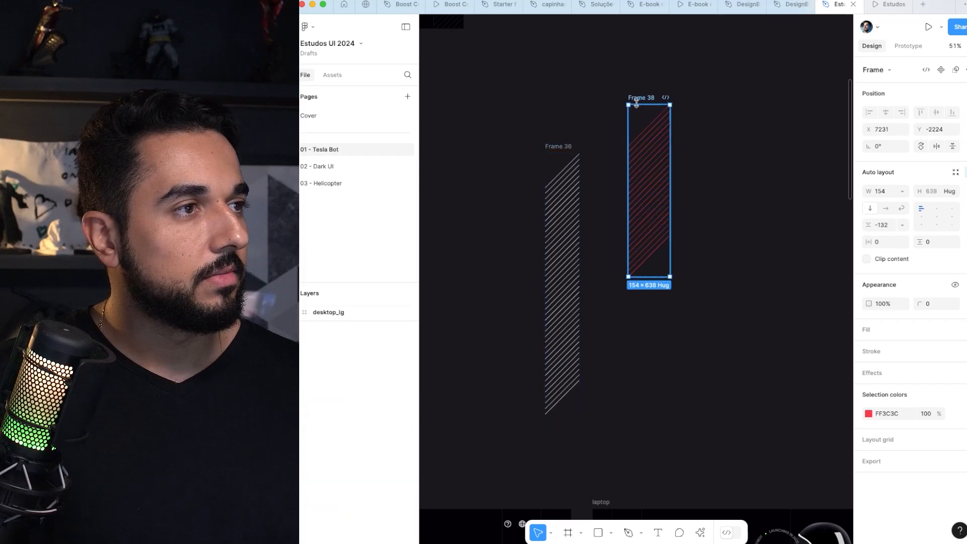
left_click(652, 253)
key("ctrl+d")
key("ctrl+d")
key("ctrl+d")
key("ctrl+d")
key("ctrl+d")
key("ctrl+d")
key("ctrl+d")
key("ctrl+d")
key("ctrl+d")
key("ctrl+d")
key("ctrl+d")
key("ctrl+d")
key("ctrl+d")
key("ctrl+d")
key("ctrl+d")
key("ctrl+d")
key("ctrl+d")
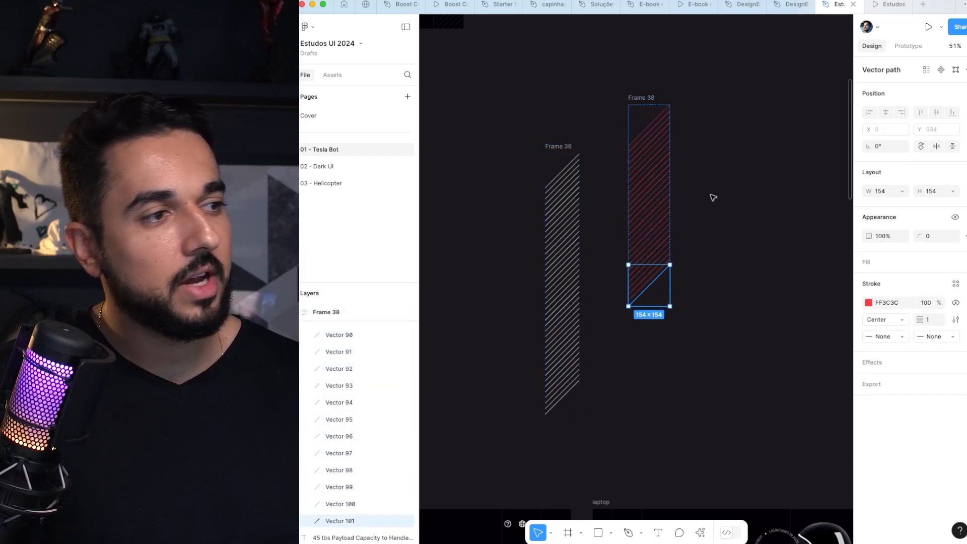
key("ctrl+d")
key("ctrl+d")
key("ctrl+d")
key("ctrl+d")
key("ctrl+d")
key("ctrl+d")
key("ctrl+d")
key("ctrl+d")
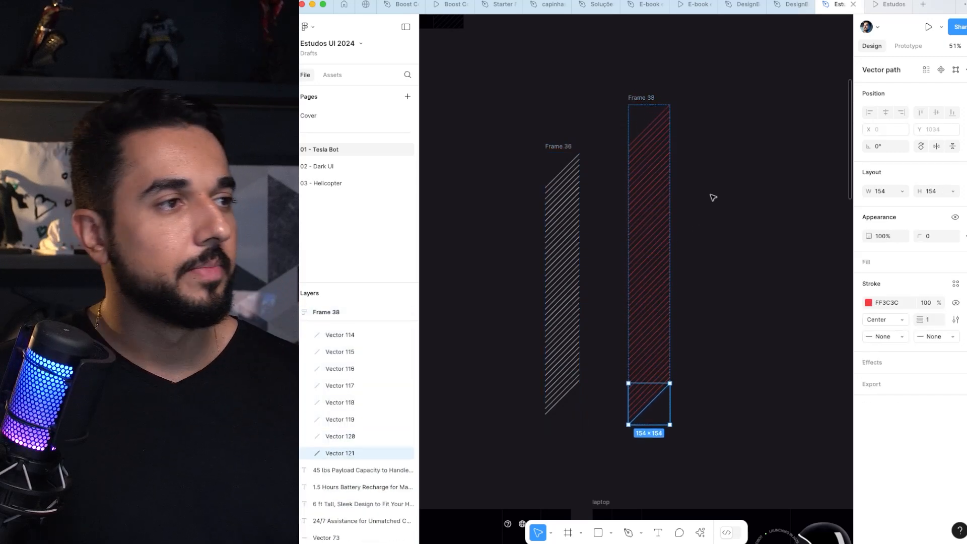
left_click(713, 198)
Step: Wrap Frame 38 in a new clipping frame measuring 154 × 880, trimming the ragged ends of the red line strip
scroll(684, 149, "down", 5)
scroll(683, 149, "down", 5)
scroll(631, 180, "up", 5)
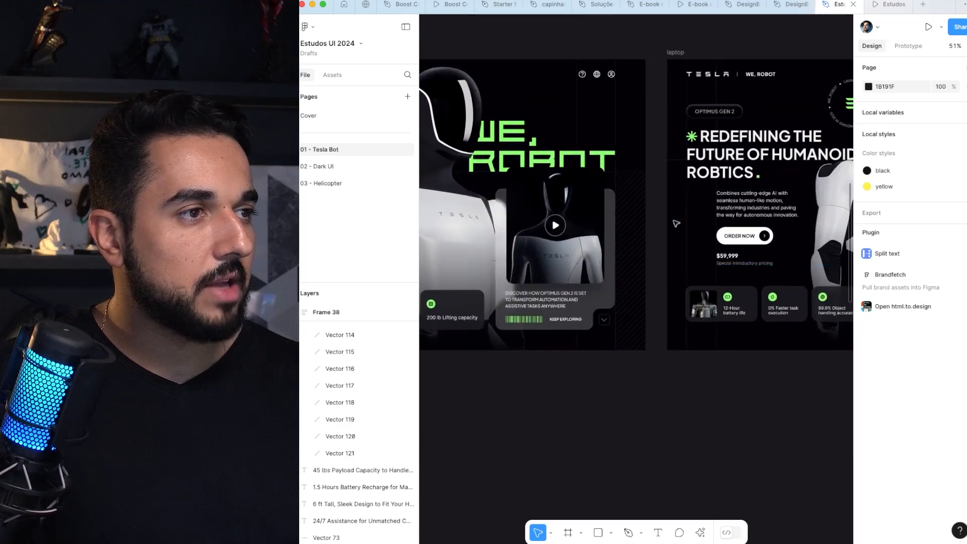
scroll(648, 188, "up", 10)
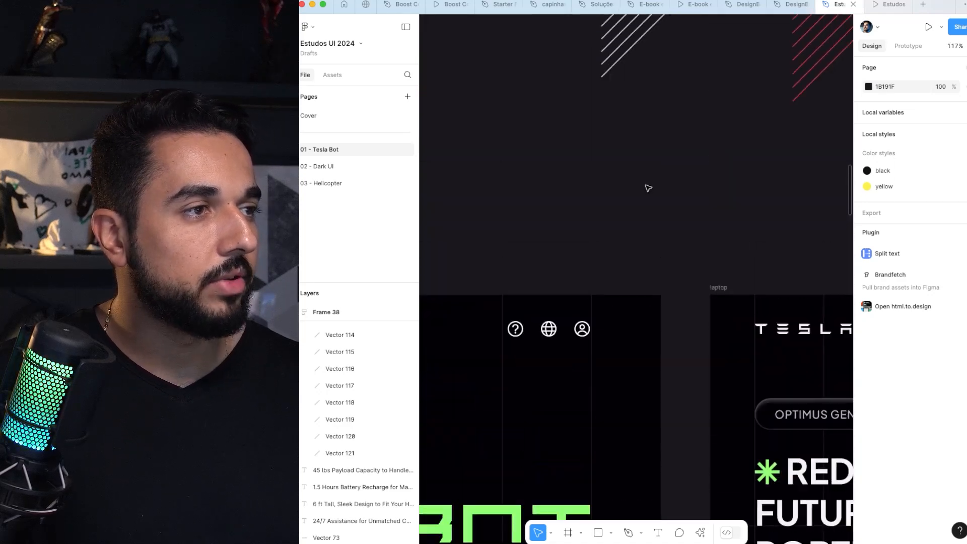
scroll(697, 196, "right", 4)
scroll(539, 226, "down", 5, "super")
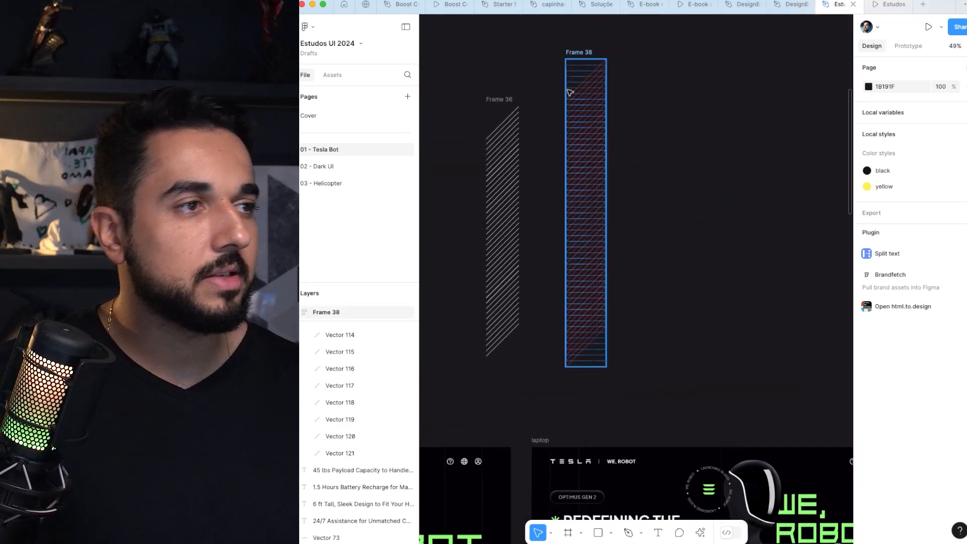
left_click(578, 60)
scroll(580, 101, "up", 2)
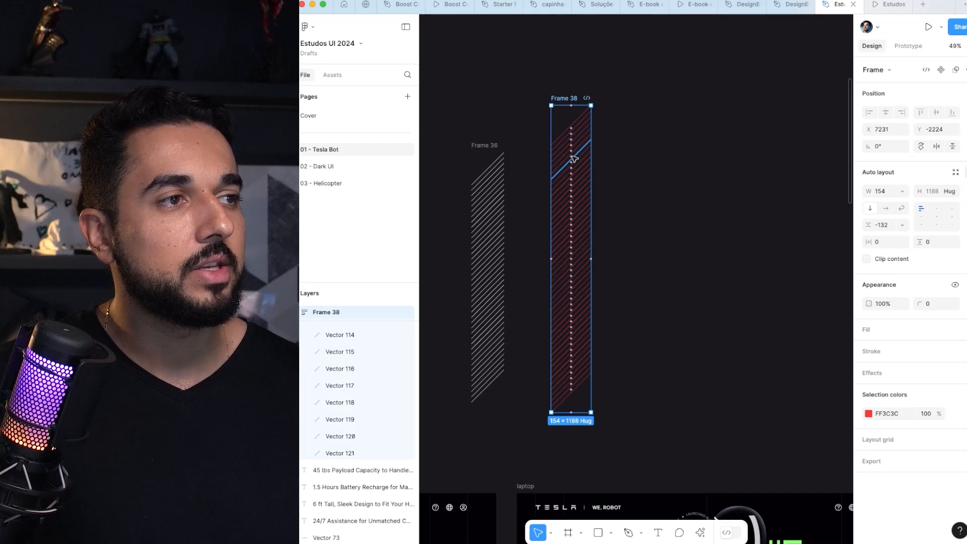
scroll(574, 159, "up", 3, "super")
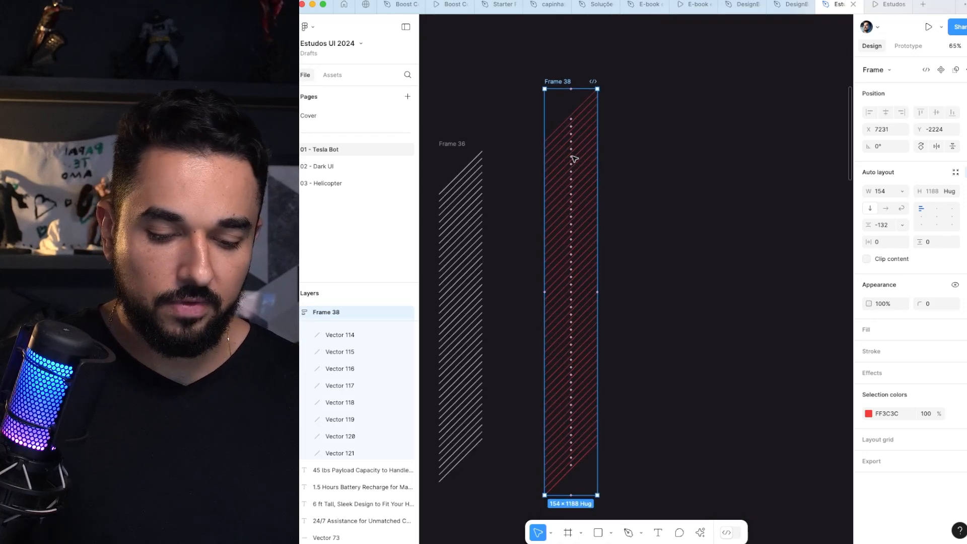
key("alt")
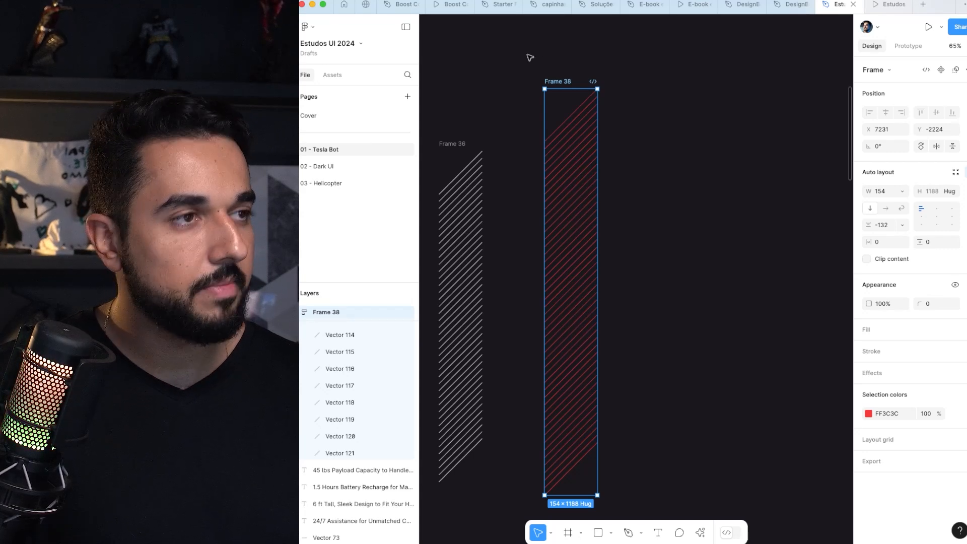
key("super+alt+g")
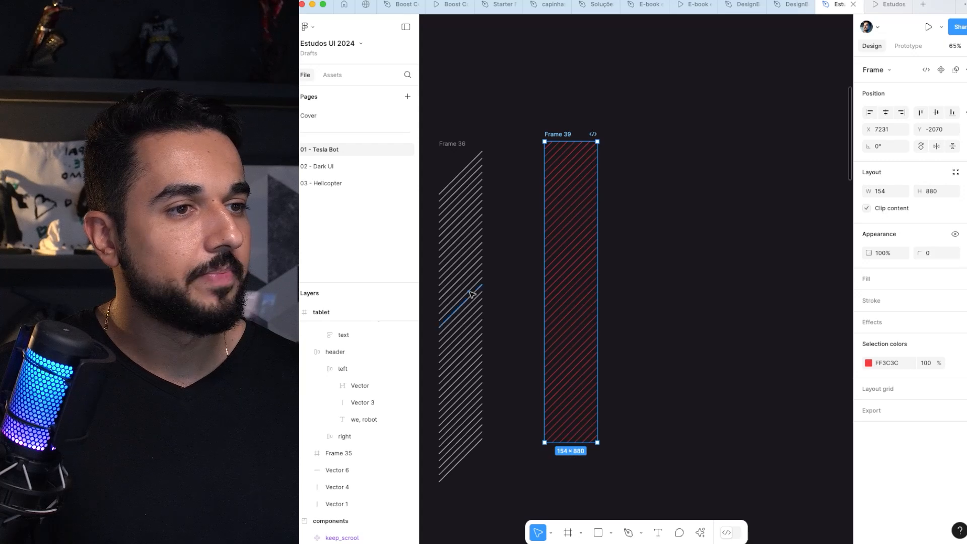
Step: Expand Frame 39 in the layer list and shift the inner line strip vertically to test how the frame clips it
left_click(507, 83)
left_click(555, 135)
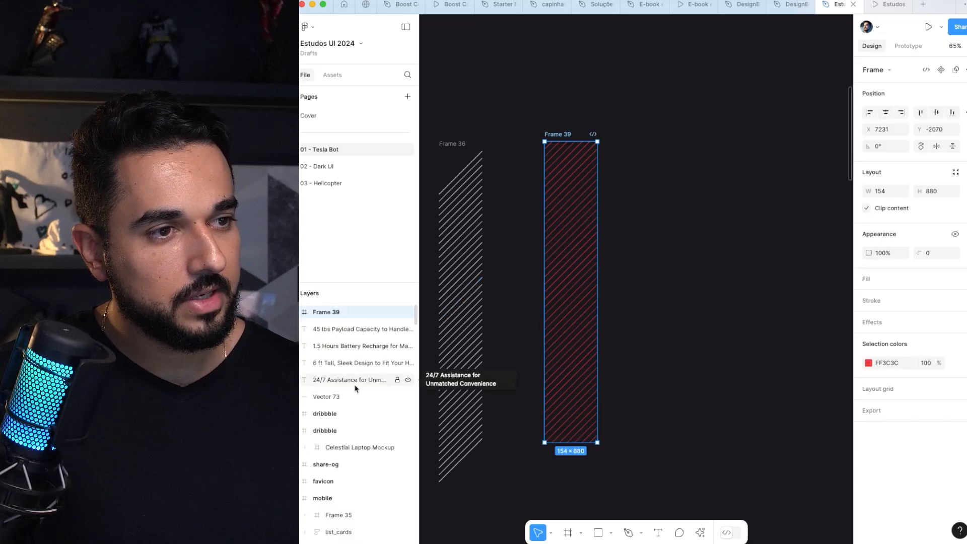
left_click(301, 313)
left_click(312, 329)
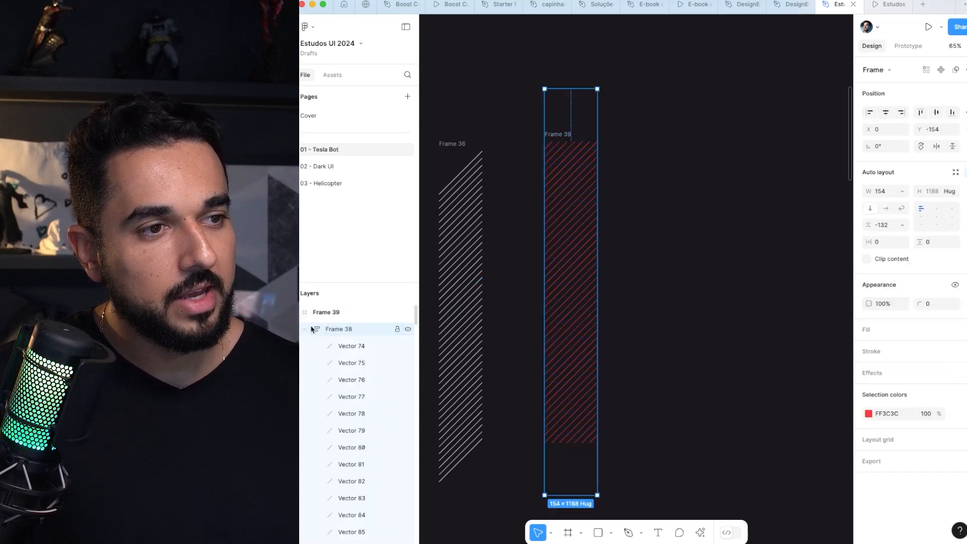
left_click(305, 331)
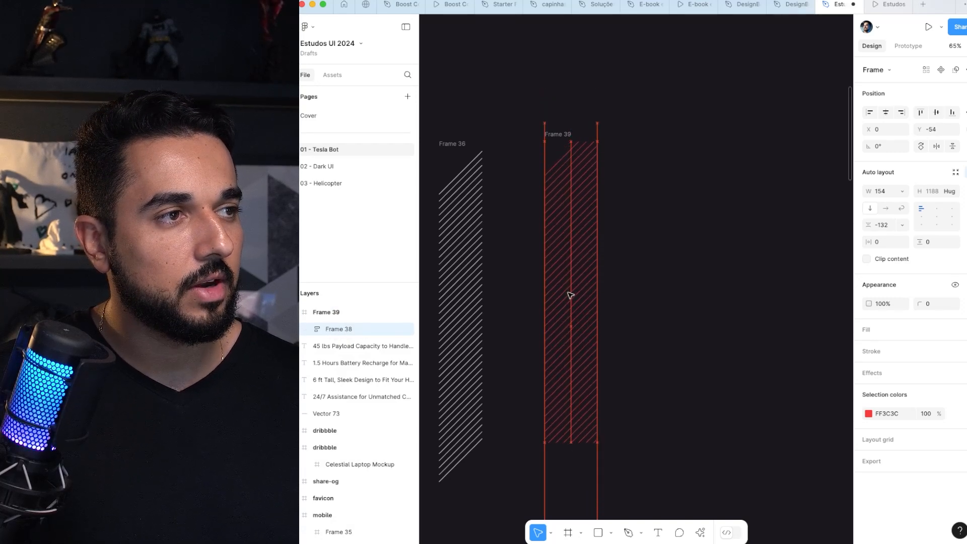
left_click(559, 135)
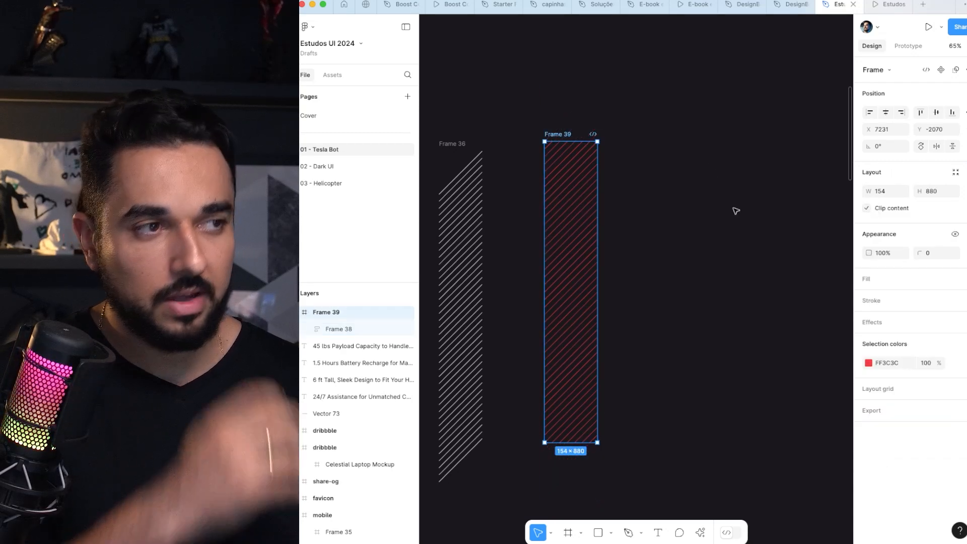
Step: Delete the white and red diagonal-line strips, Frame 36 and Frame 39, from the canvas
left_click(722, 164)
mouse_move(567, 141)
left_mouse_down()
mouse_move(615, 122)
mouse_move(649, 127)
mouse_move(590, 124)
mouse_move(548, 146)
left_mouse_up()
left_click(553, 130)
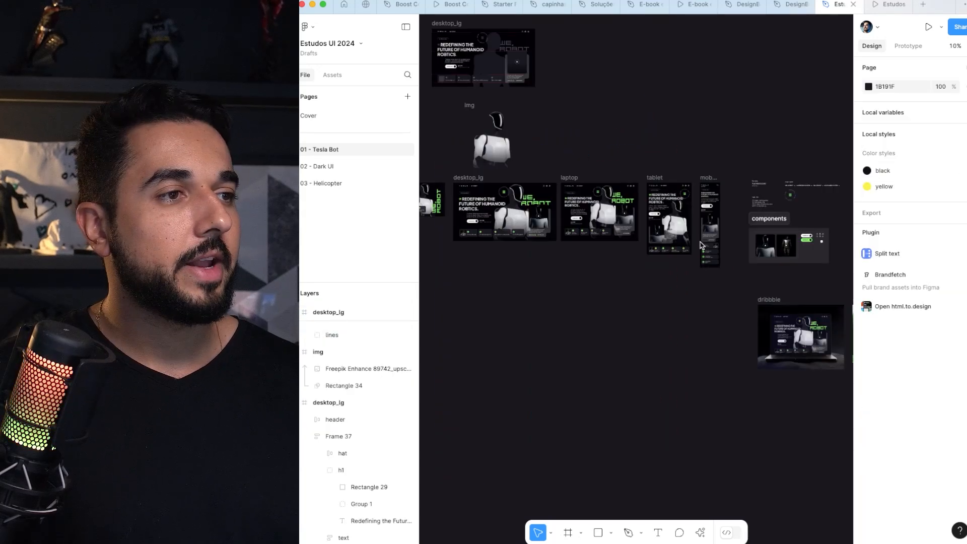
scroll(700, 245, "left", 5)
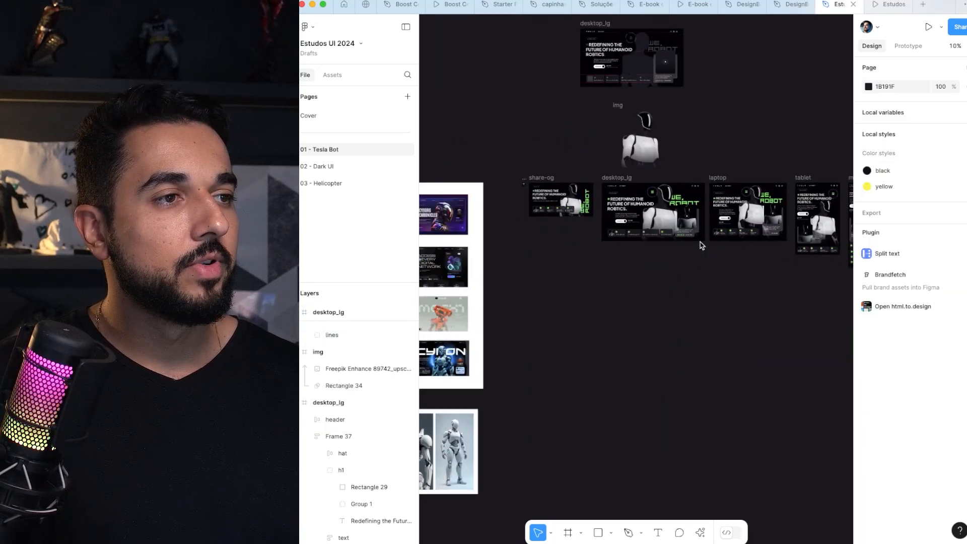
Step: Hide the interface panels and select the share-og frame for a close look at the favicon and social sharing image
left_click_drag(518, 185, 613, 251)
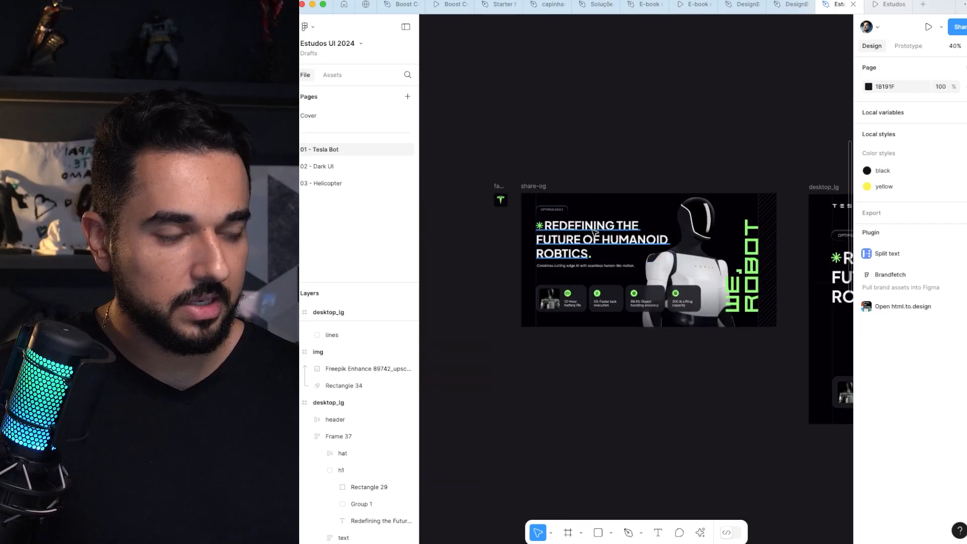
key("super+backslash")
scroll(525, 233, "up", 5)
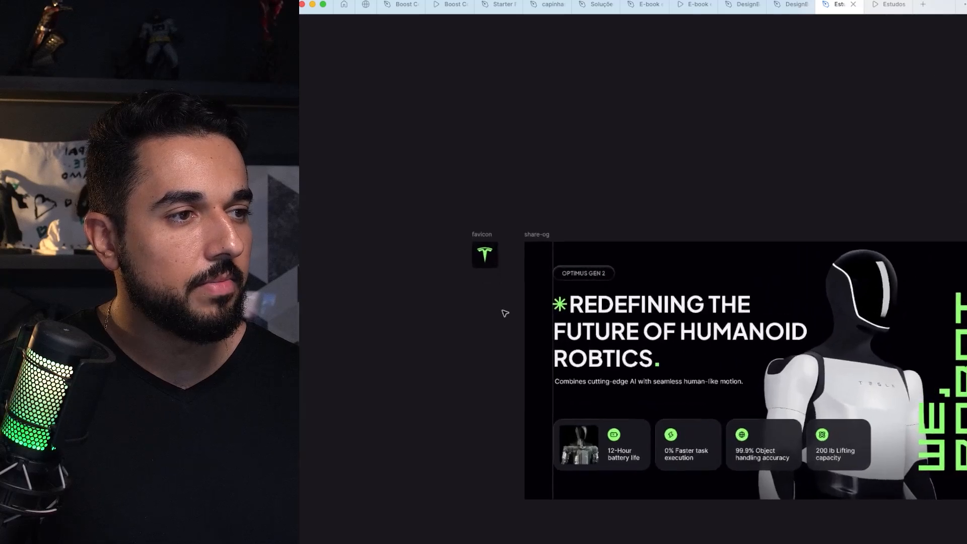
scroll(505, 314, "up", 3)
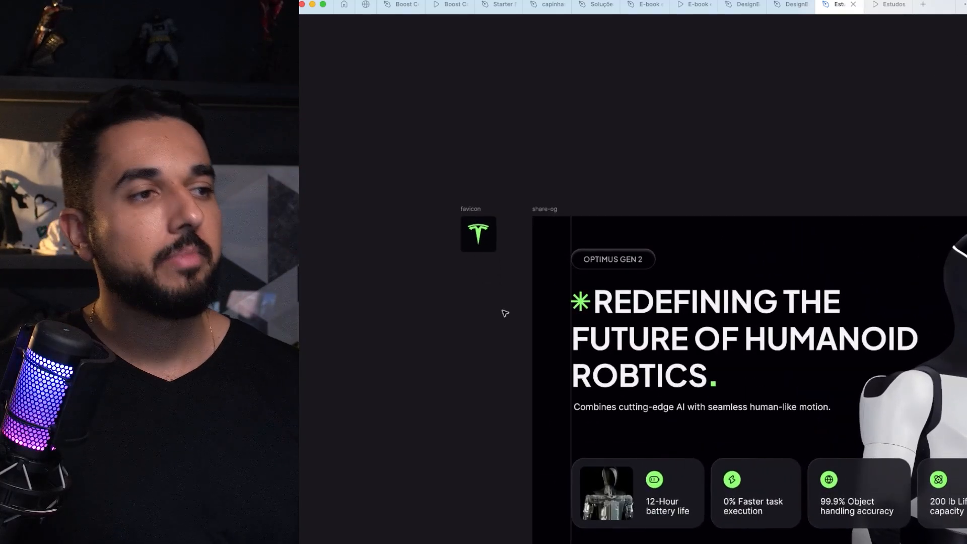
left_click_drag(588, 208, 379, 129)
left_click(514, 164)
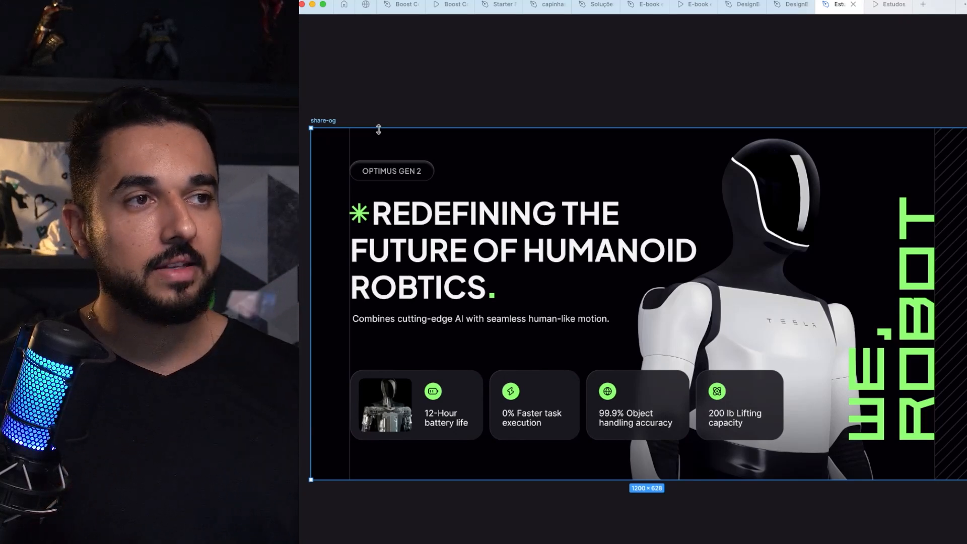
Step: Show the layout grids briefly to check the share-og frame's columns, and undo any accidental move of the frame
key("shift+g")
key("shift+g")
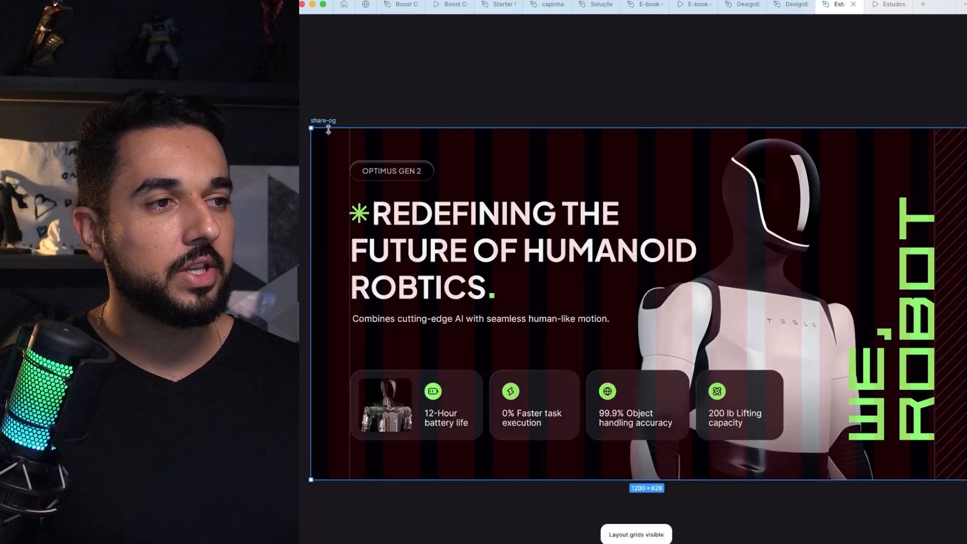
scroll(333, 130, "down", 3)
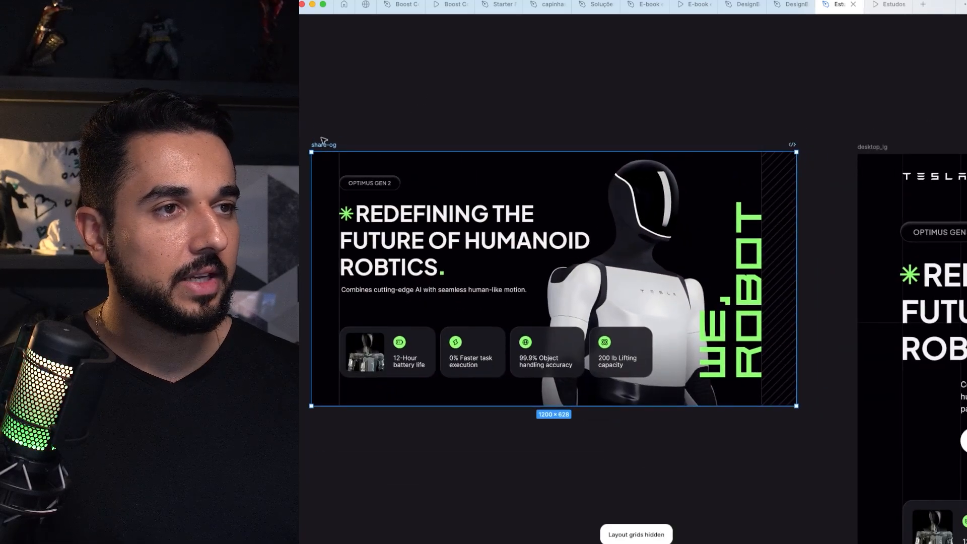
left_click_drag(322, 147, 323, 134)
key("super+z")
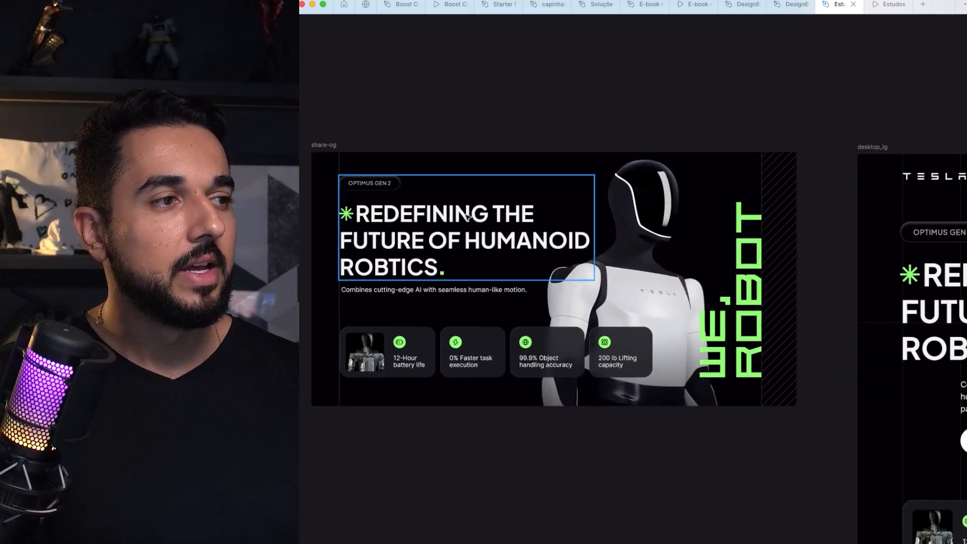
Step: Examine how the share-og frame adapts the heading, cards and robot from the desktop_lg design
scroll(737, 234, "right", 5)
scroll(811, 221, "down", 3)
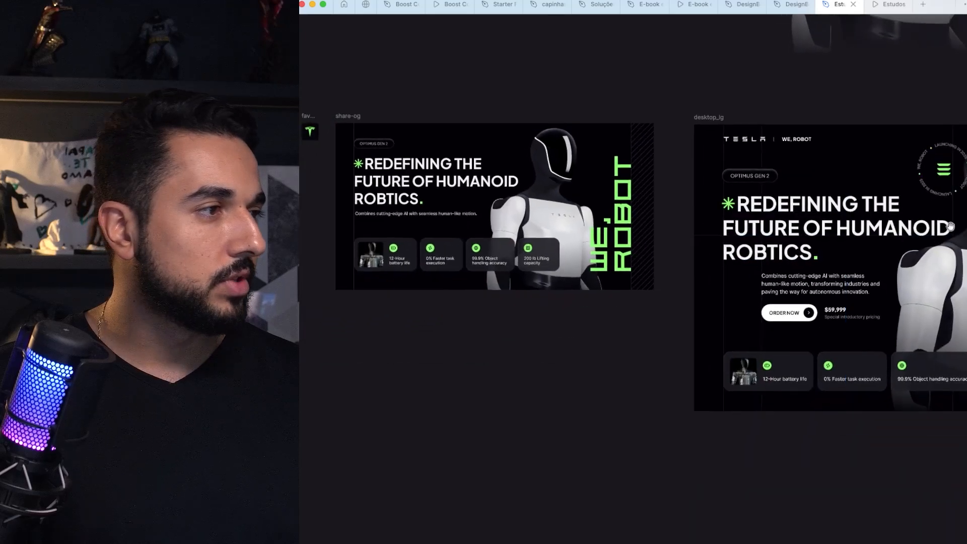
scroll(839, 196, "right", 3)
scroll(705, 196, "left", 4)
scroll(504, 171, "up", 3)
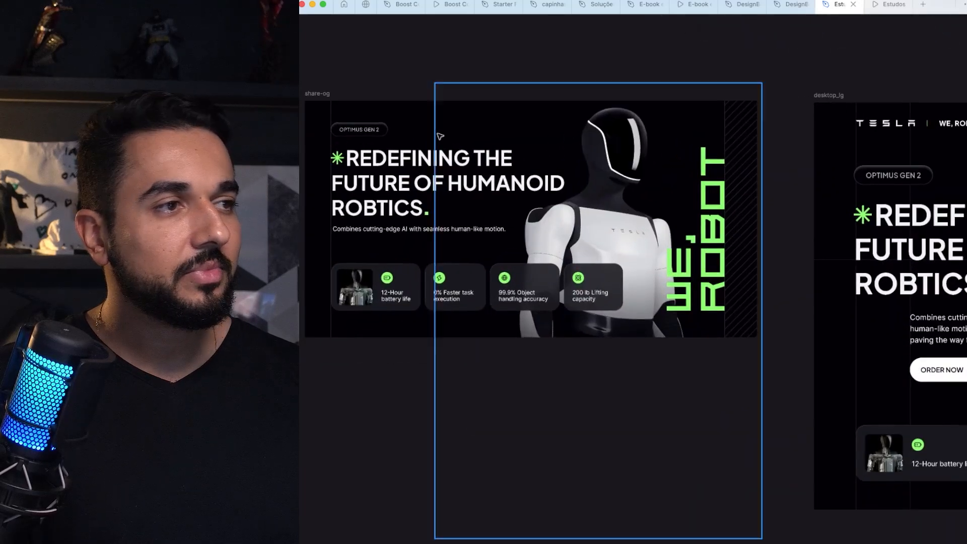
scroll(497, 186, "up", 1)
left_click_drag(310, 91, 310, 93)
left_click_drag(324, 105, 352, 107)
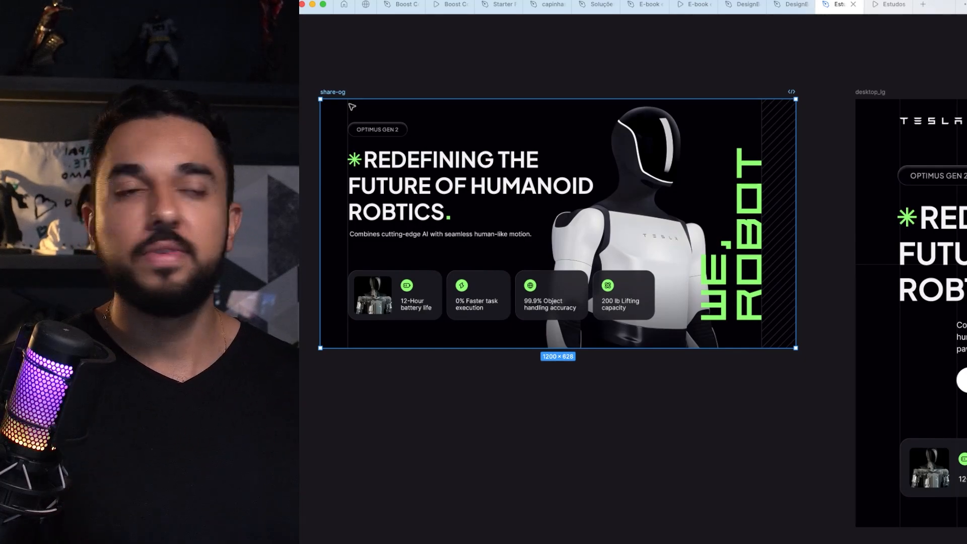
scroll(369, 141, "down", 5)
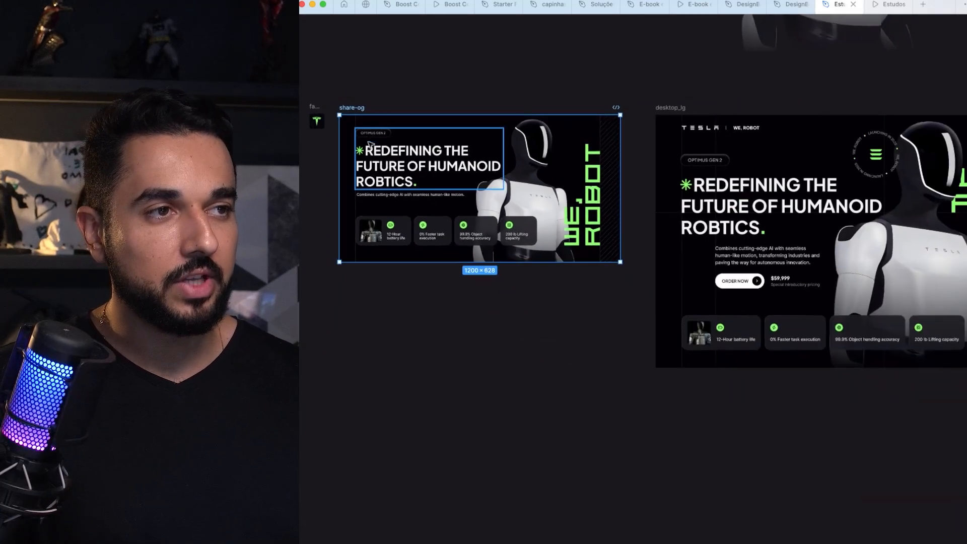
left_click_drag(370, 145, 375, 153)
left_click(431, 75)
left_click(365, 118)
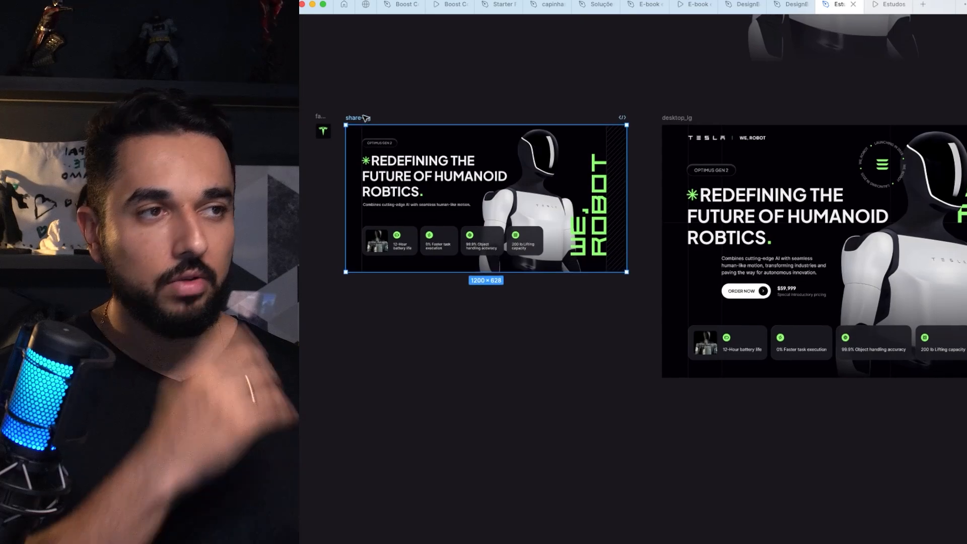
scroll(383, 115, "left", 2)
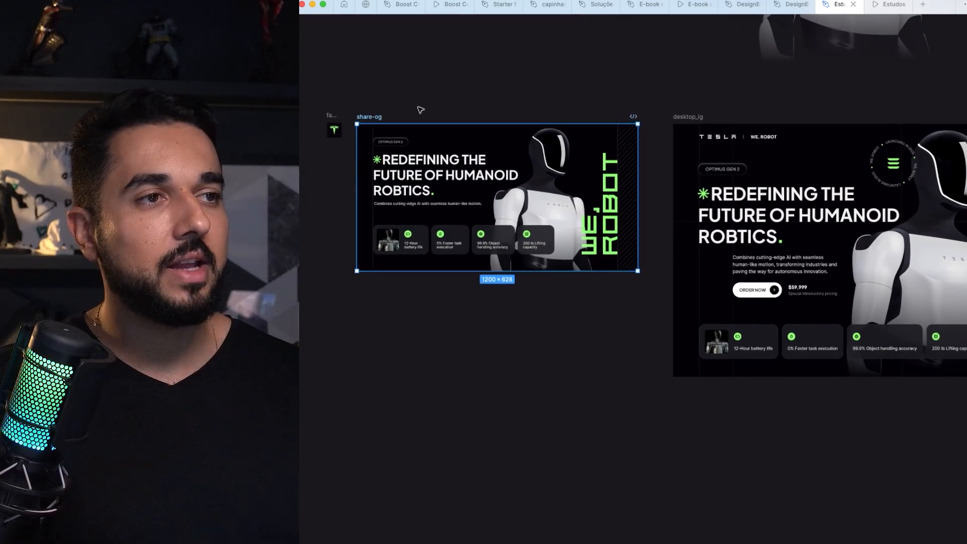
scroll(421, 108, "down", 3)
scroll(504, 90, "up", 4)
Step: Delete the 1080 × 1080 img frame with the masked robot above the desktop_lg design
left_click(544, 78)
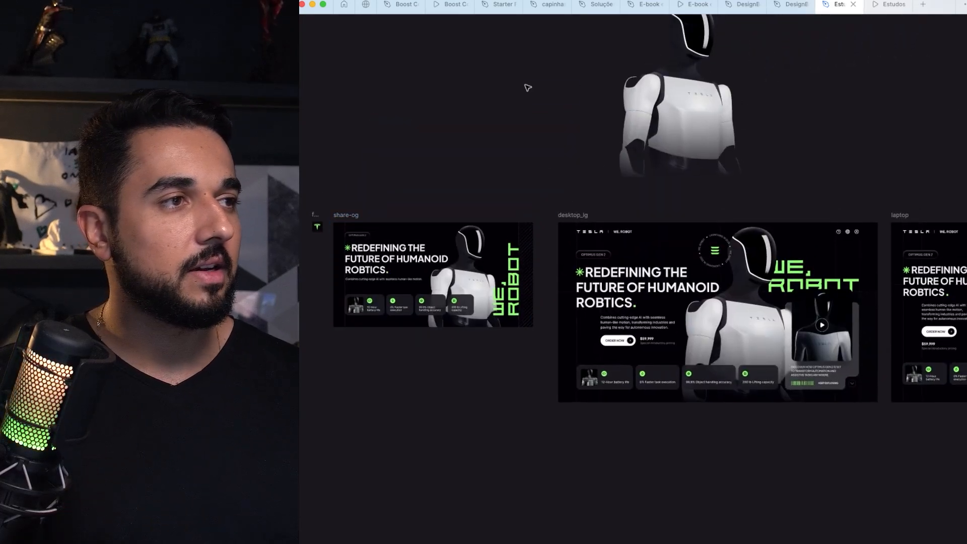
left_click(751, 125)
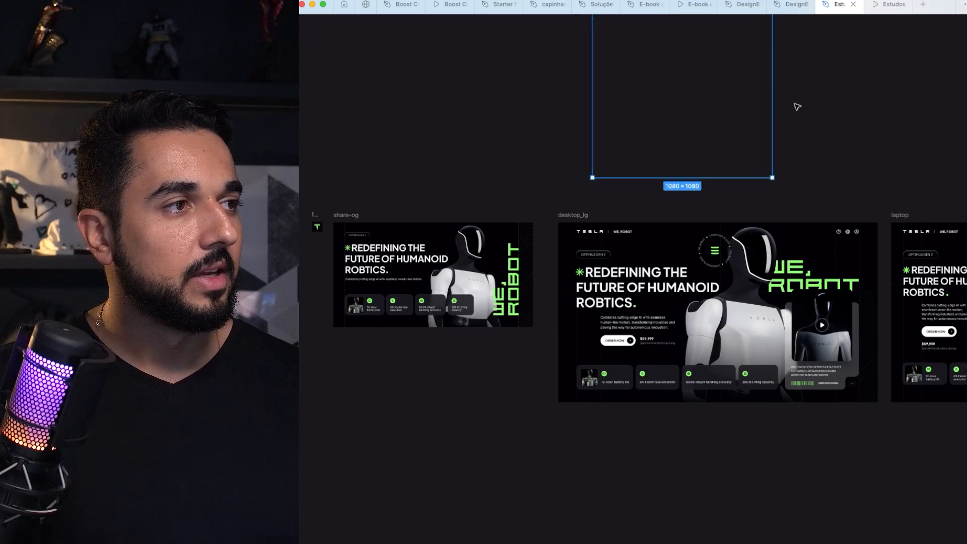
key("Delete")
Step: Review the laptop, tablet and mobile versions and nudge the components section slightly away from the font and plugin notes
scroll(404, 190, "up", 3)
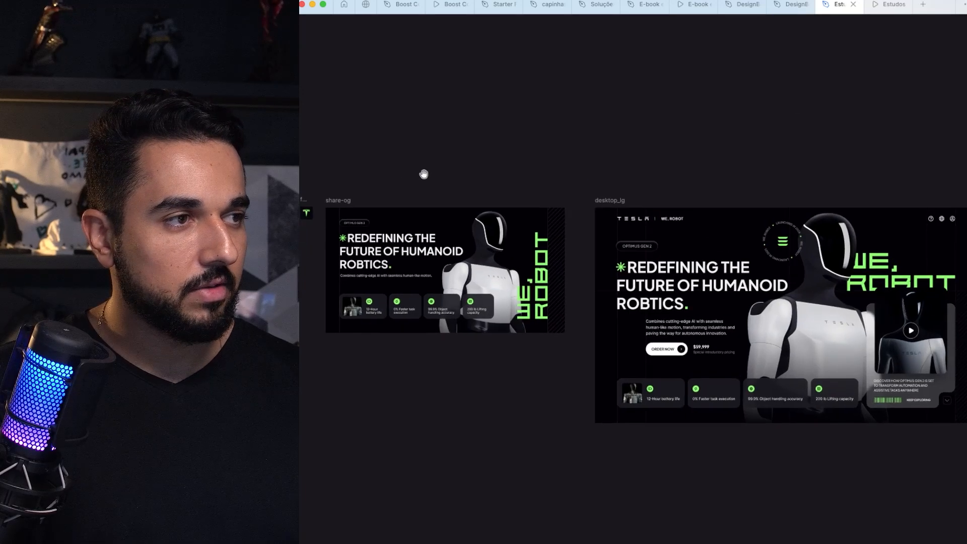
scroll(585, 184, "right", 6)
scroll(738, 182, "right", 12)
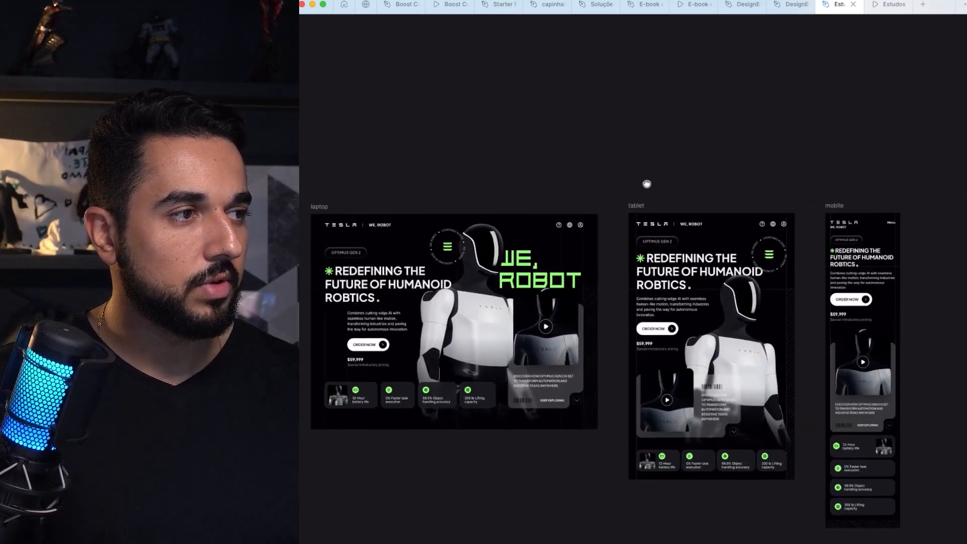
scroll(516, 187, "down", 2)
scroll(516, 187, "right", 8)
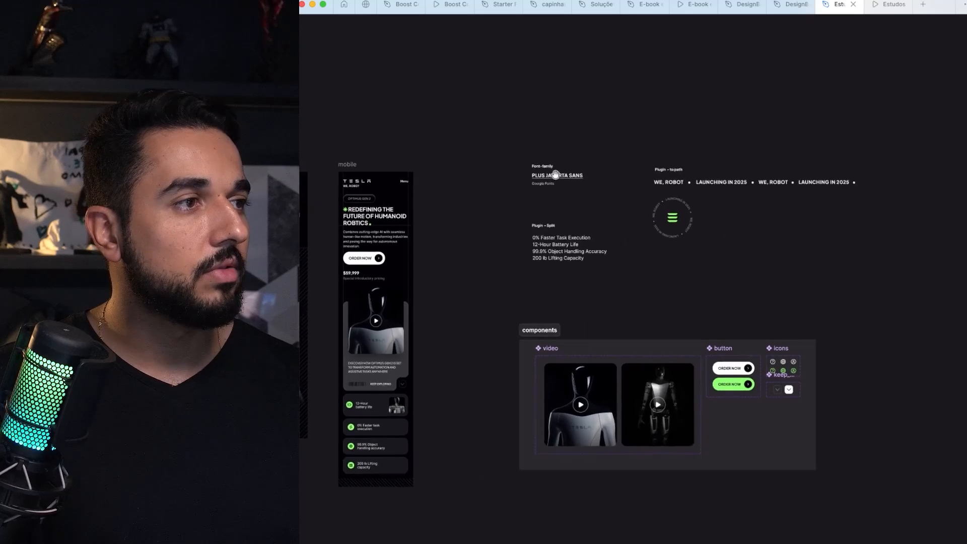
scroll(761, 277, "down", 3)
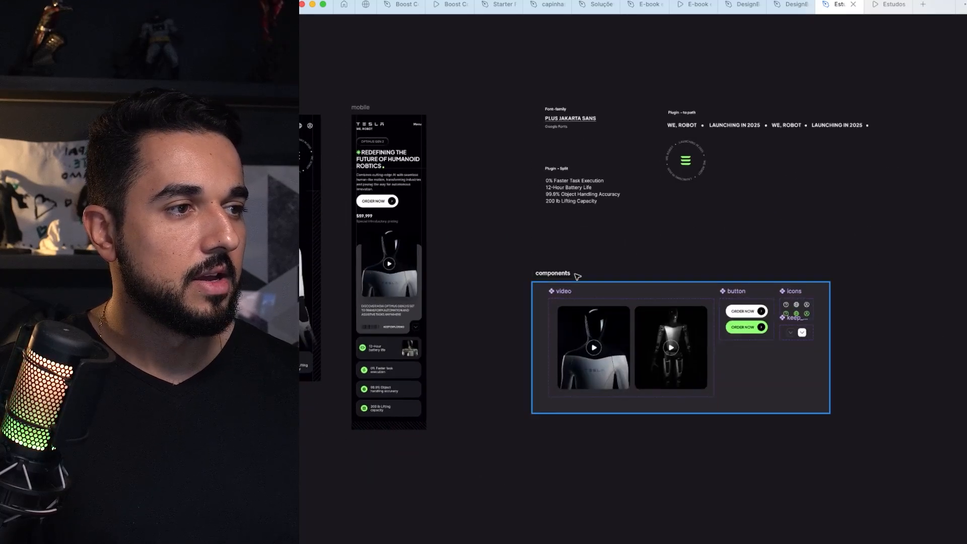
left_click_drag(575, 280, 587, 292)
scroll(586, 290, "down", 5)
scroll(481, 299, "down", 4)
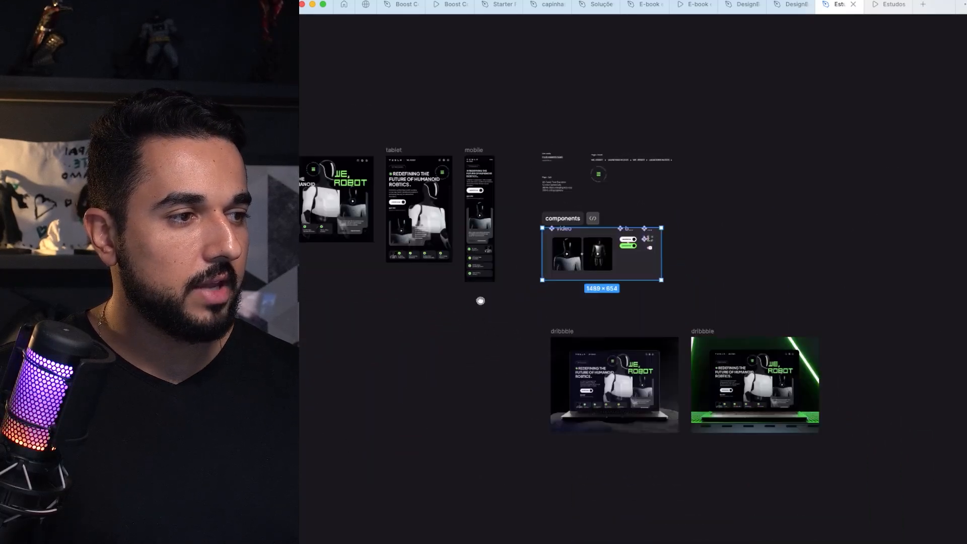
Step: Select both dribbble mockup frames and move them beneath the desktop_lg and laptop designs
left_click(506, 273)
left_click_drag(506, 275, 841, 426)
scroll(642, 290, "down", 3)
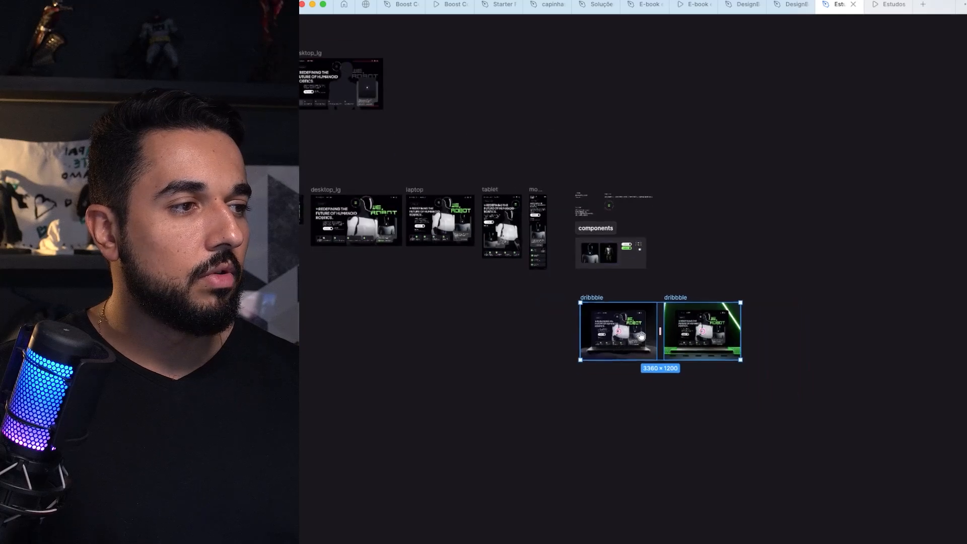
scroll(779, 333, "left", 5)
left_click_drag(756, 304, 491, 278)
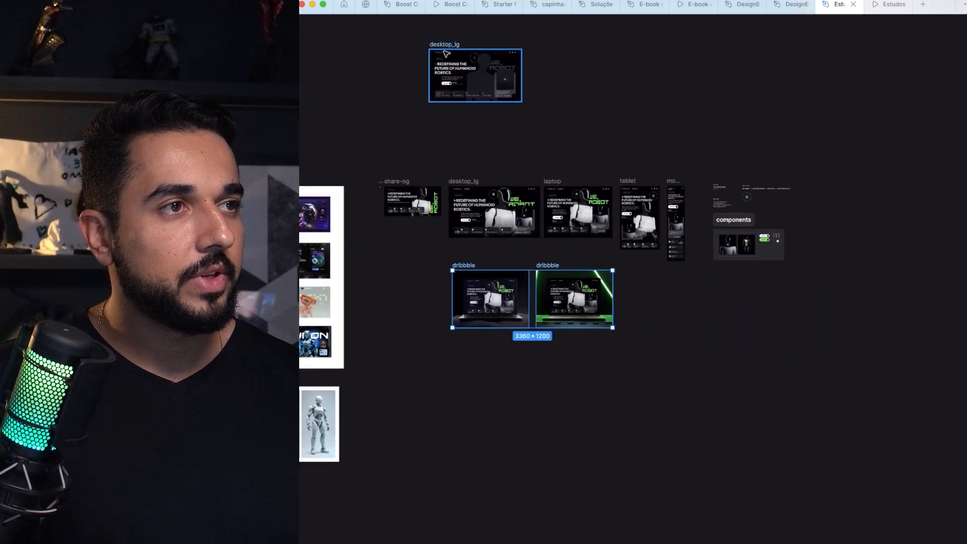
Step: Move the dimmed desktop_lg copy below the dribbble mockups and select it together with the mockup frames
left_click_drag(446, 54, 470, 359)
left_click_drag(433, 247, 648, 440)
scroll(522, 326, "up", 5)
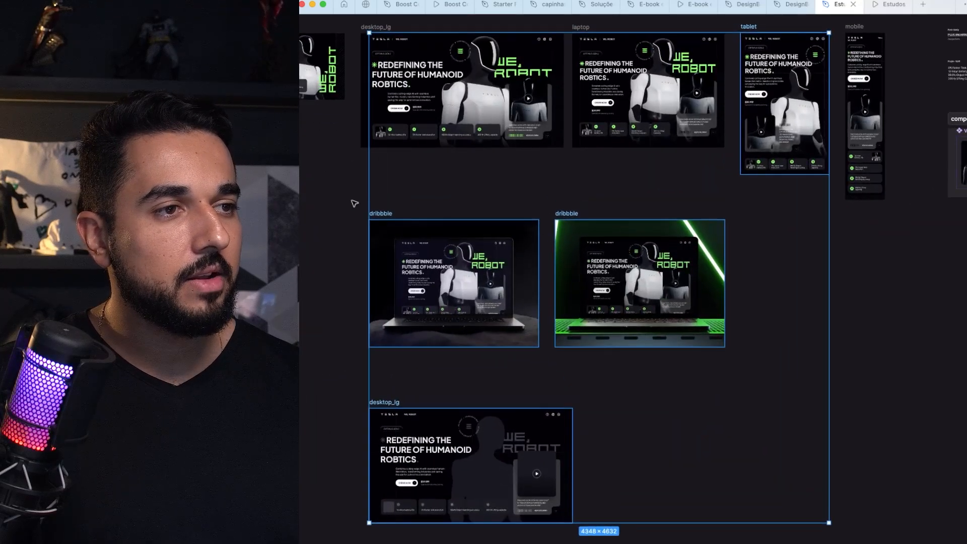
Step: Clear the selection and select only the two dribbble mockup frames and the dimmed desktop_lg copy
left_click(356, 204)
scroll(362, 185, "down", 2)
left_click_drag(370, 150, 751, 511)
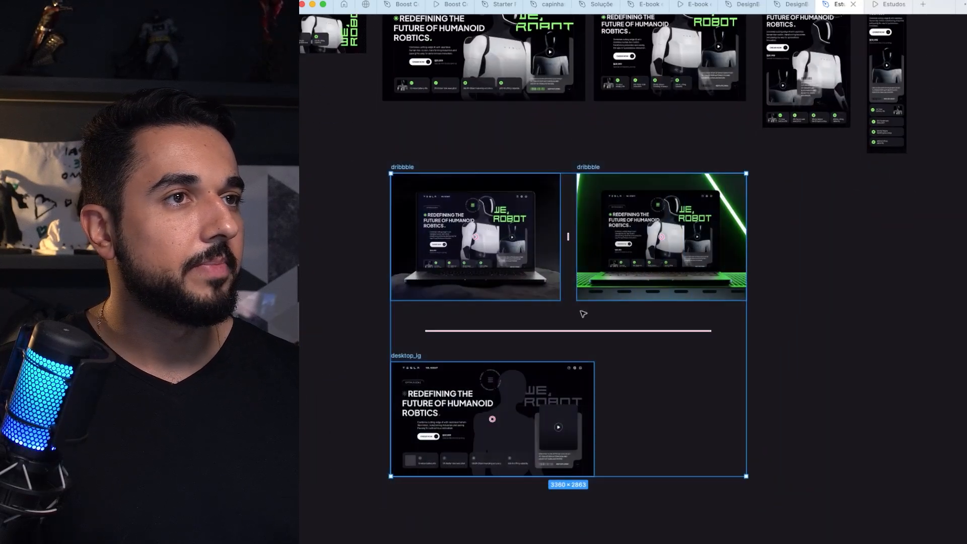
Step: Search the Figma Community for "mockup laptop" and browse the resulting laptop mockup files
left_click(366, 5)
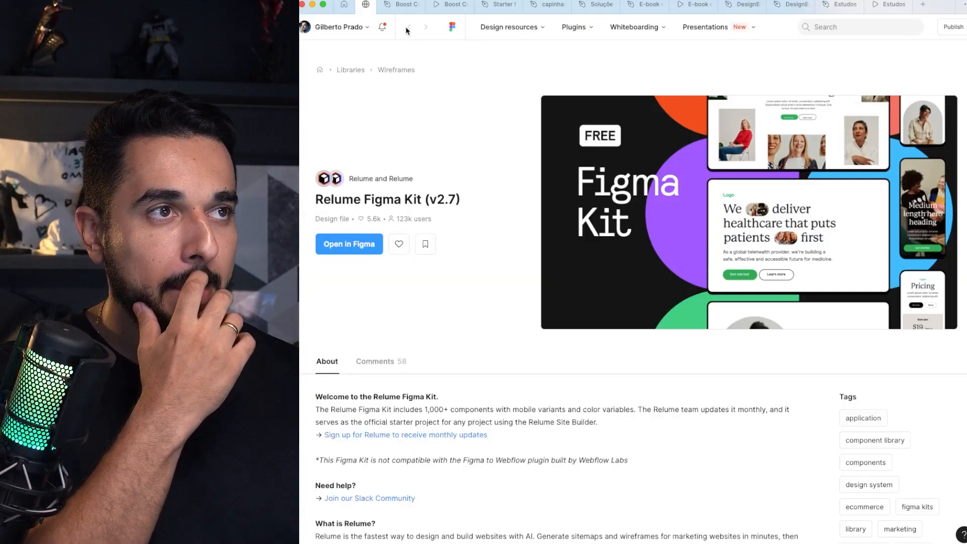
left_click(835, 25)
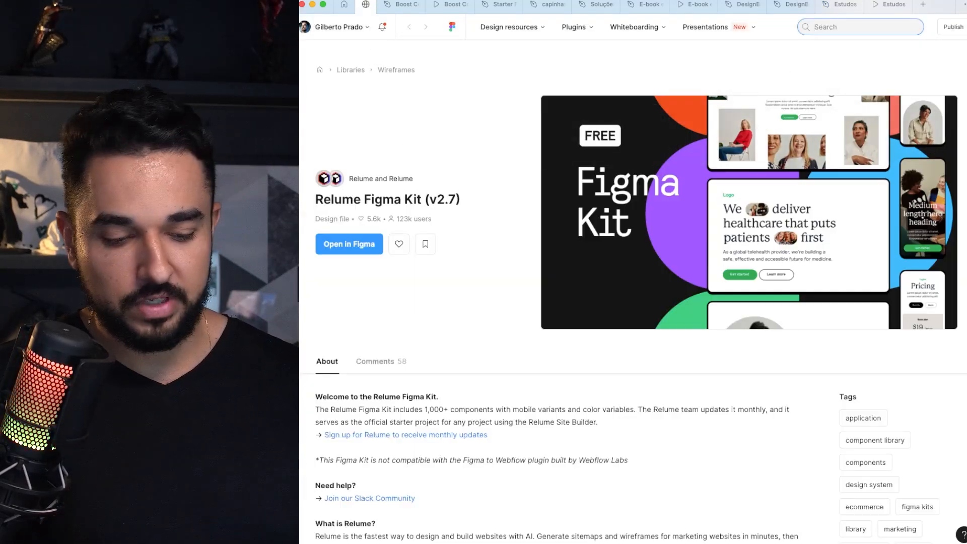
type("mocku")
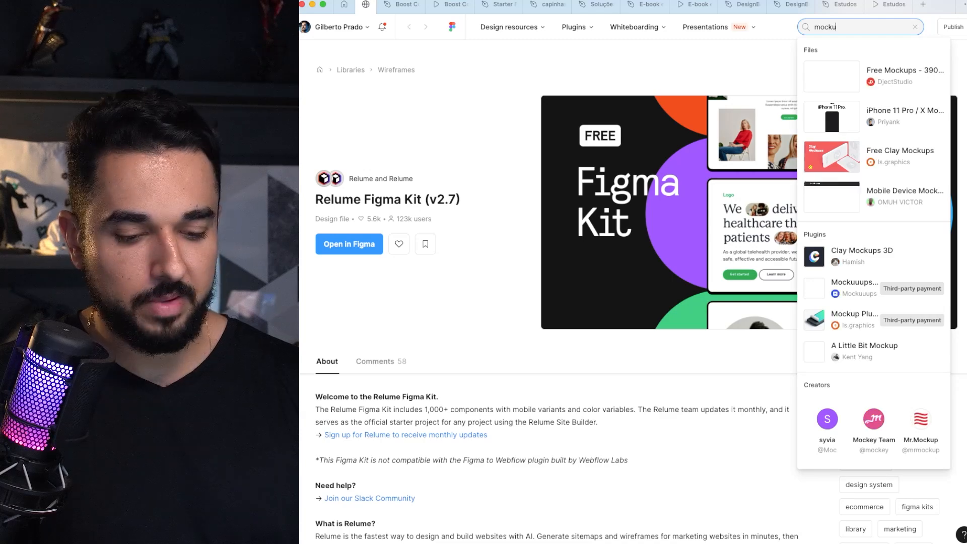
type("p laptop")
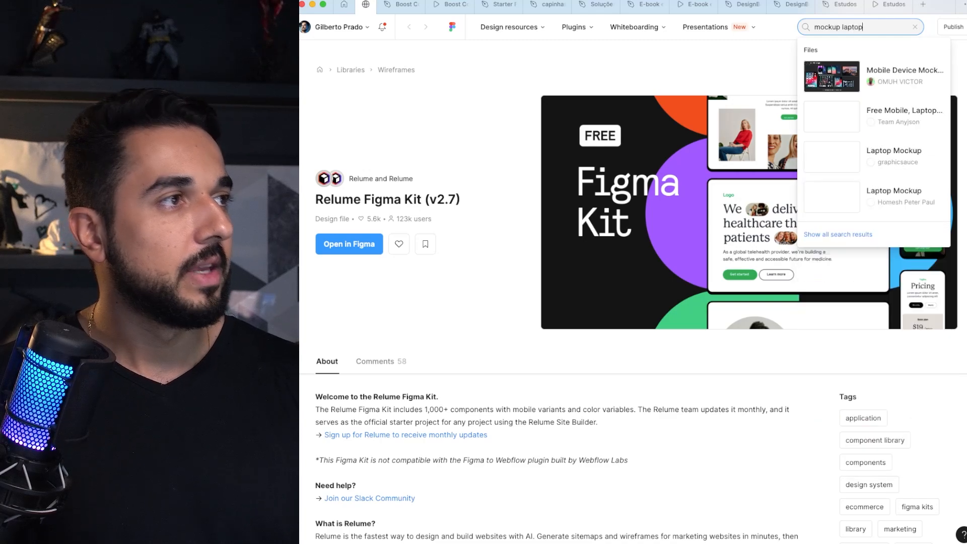
key("Return")
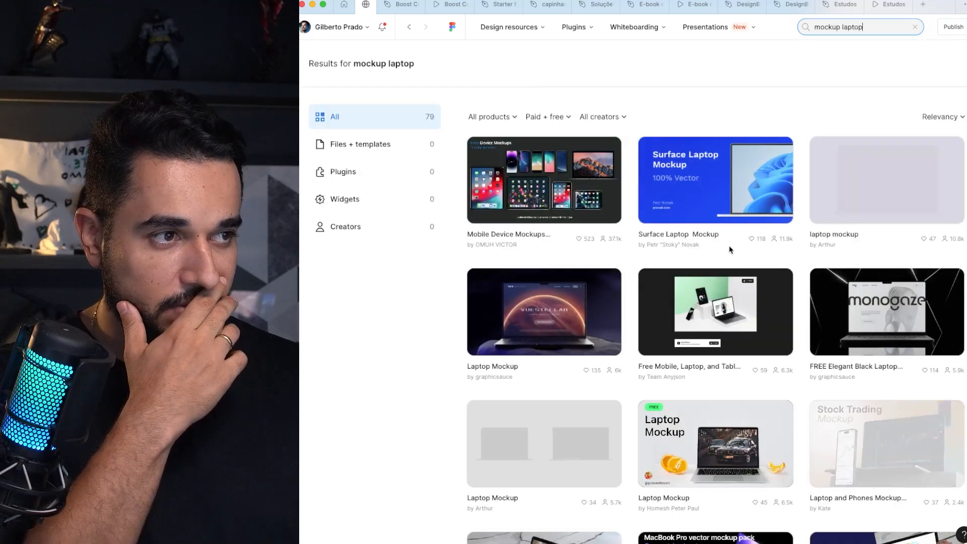
scroll(504, 293, "down", 1)
scroll(618, 289, "down", 1)
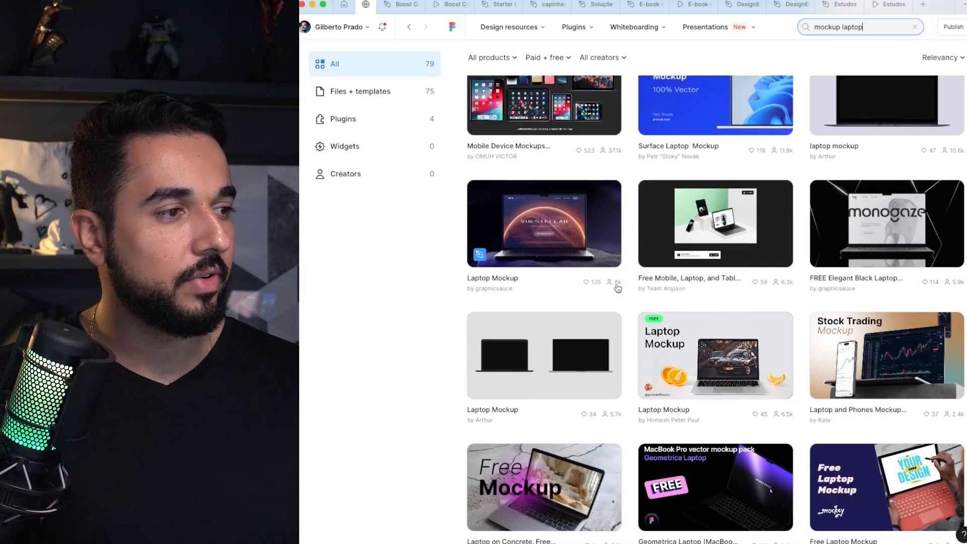
Step: Return to the Estudos UI 2024 file, show the interface panels and select the Celestial Laptop Mockup in the dark dribbble frame
left_click_drag(879, 7, 840, 6)
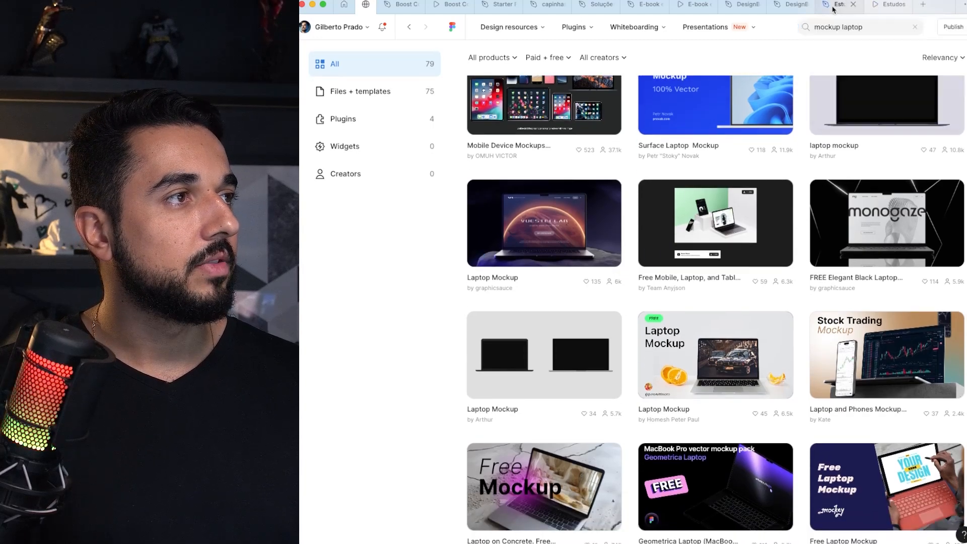
scroll(434, 244, "up", 5)
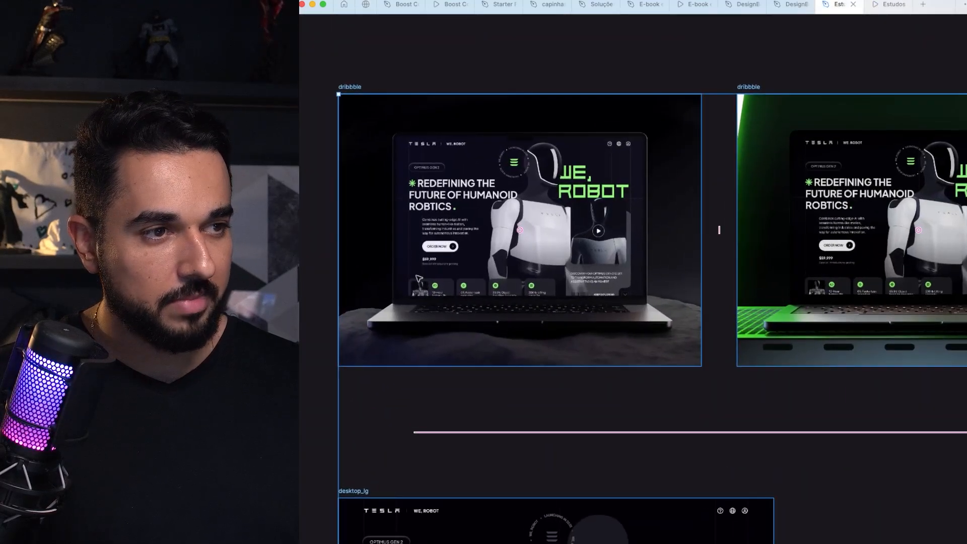
left_click(420, 247)
key("super+backslash")
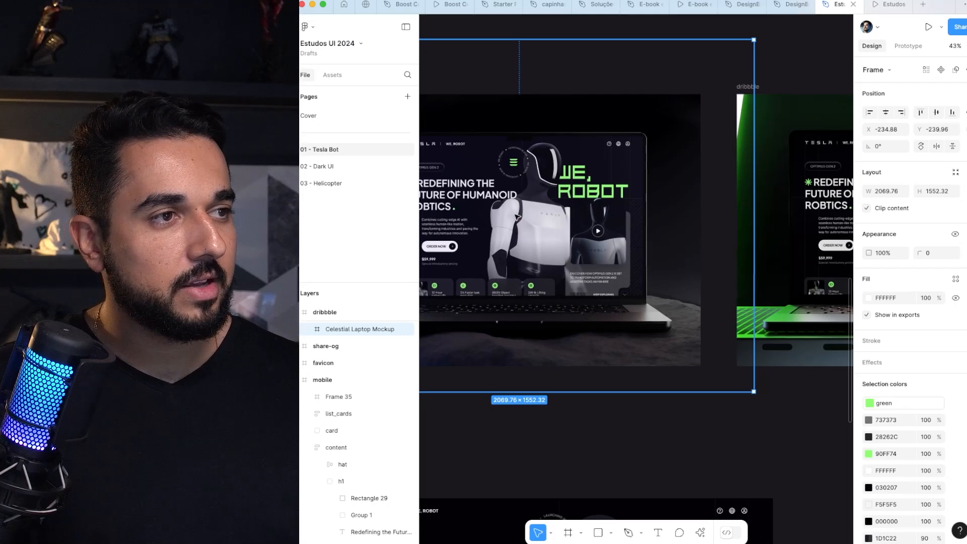
left_click_drag(509, 227, 627, 196)
scroll(518, 316, "right", 10)
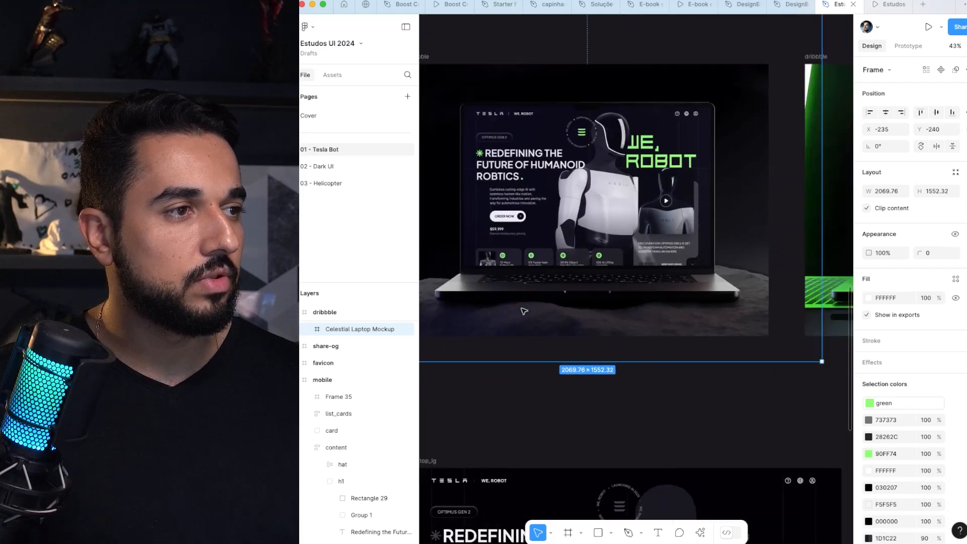
Step: Recolour the Neon Right group in the green Neon Laptop Mockup to 96E685, trying another hue and undoing it
left_click(680, 163)
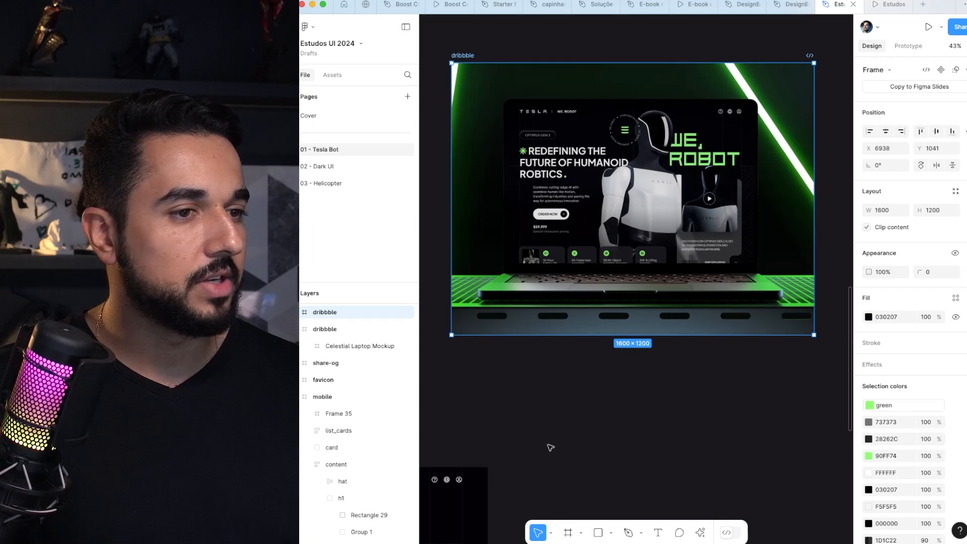
double_click(468, 78)
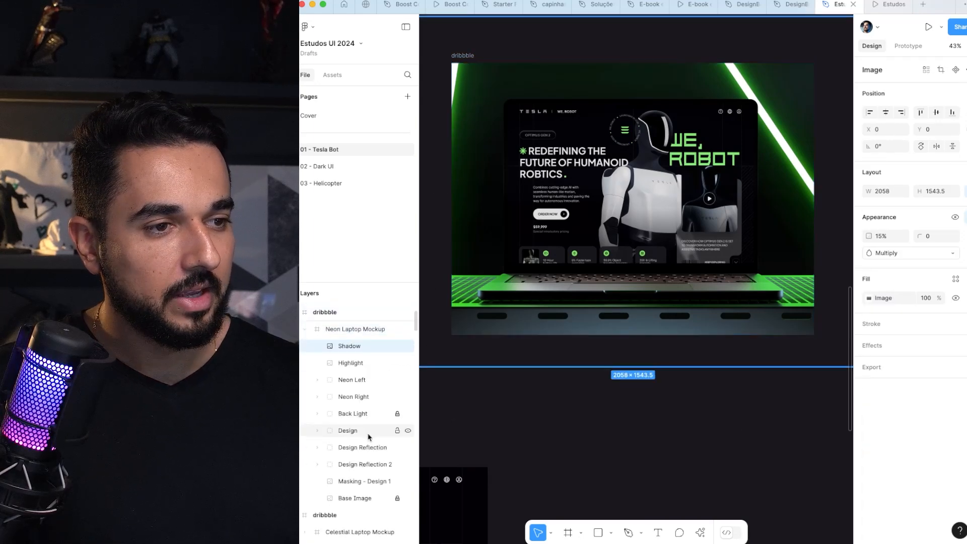
left_click(360, 396)
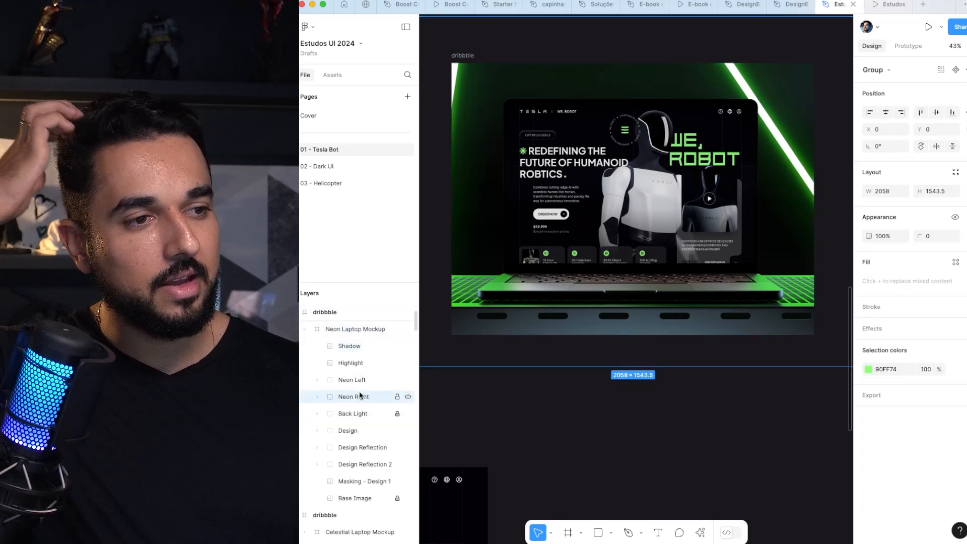
left_click(869, 370)
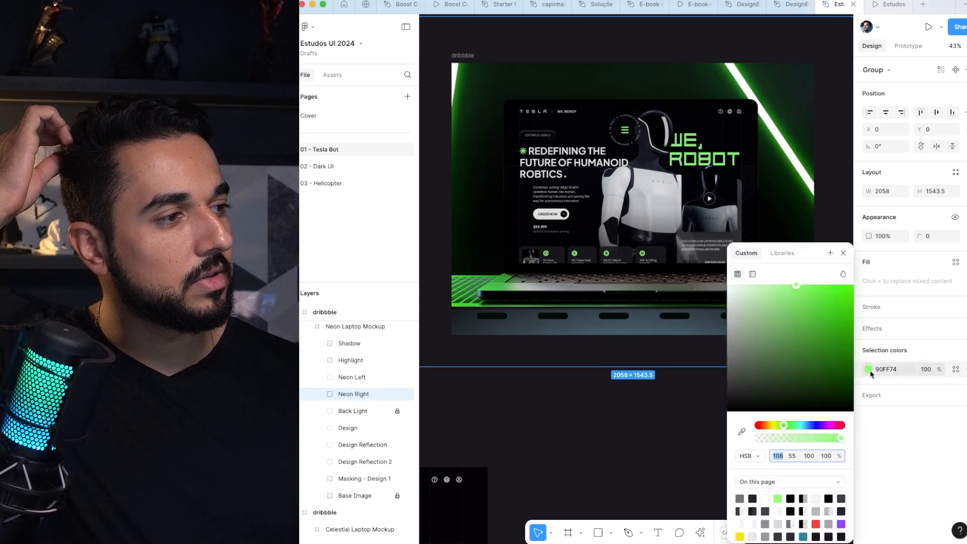
left_click_drag(811, 349, 799, 369)
left_click_drag(833, 426, 804, 426)
key("super+z")
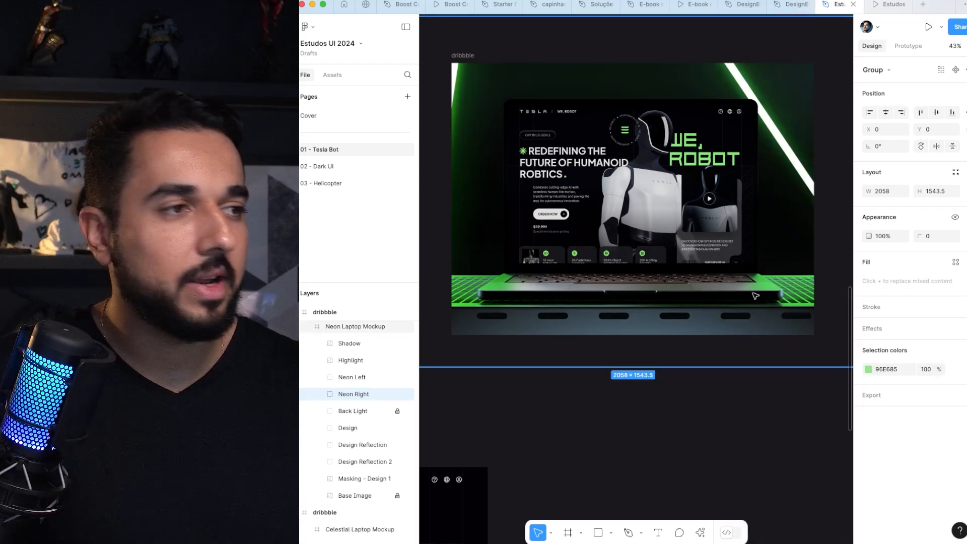
Step: Examine the green and dark laptop mockups and compare them with the reference designs and robot image boards
scroll(709, 189, "up", 3)
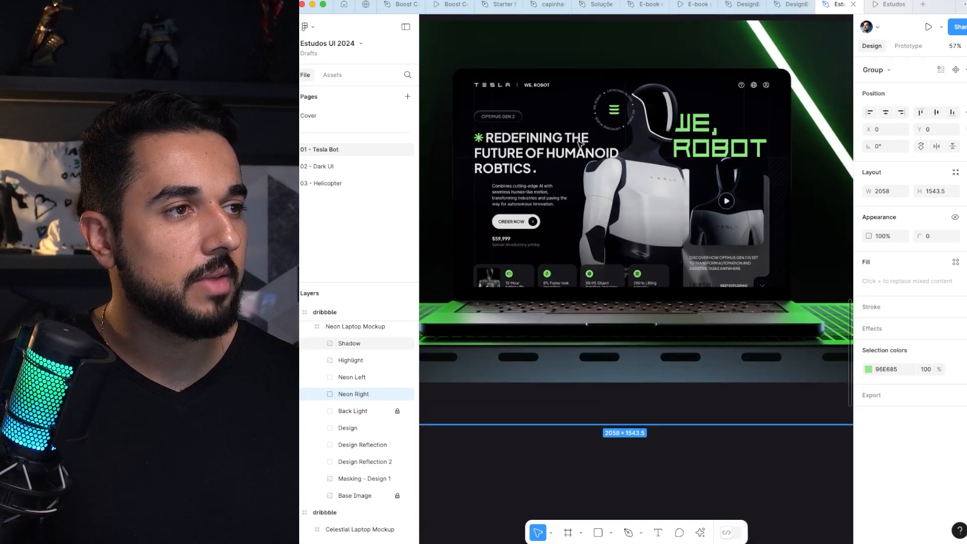
scroll(580, 144, "down", 4)
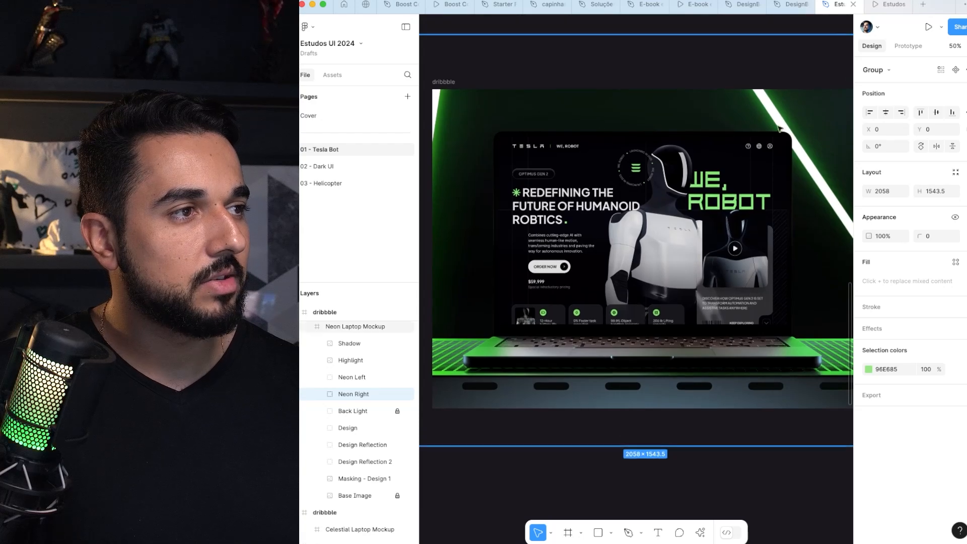
scroll(571, 179, "down", 3)
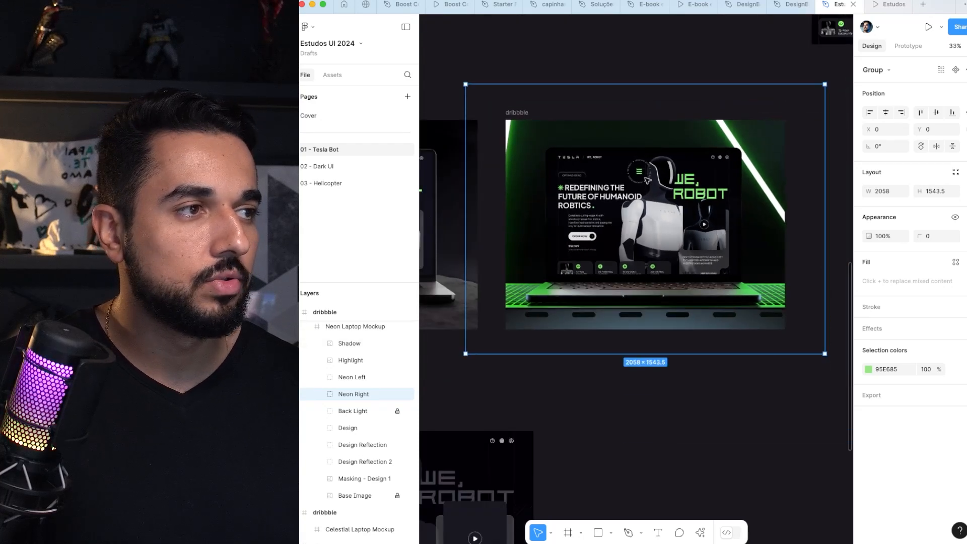
scroll(630, 180, "left", 5)
scroll(605, 202, "left", 5)
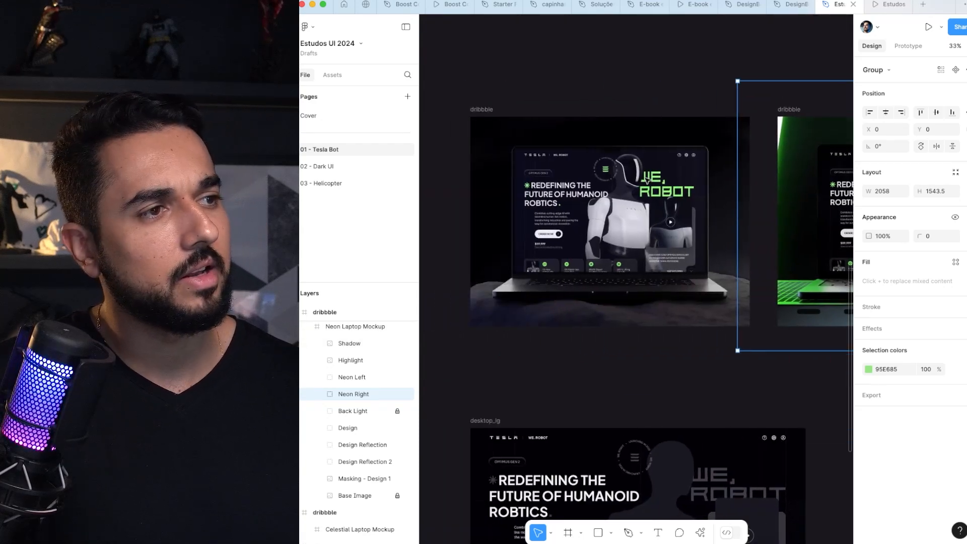
scroll(542, 222, "up", 3)
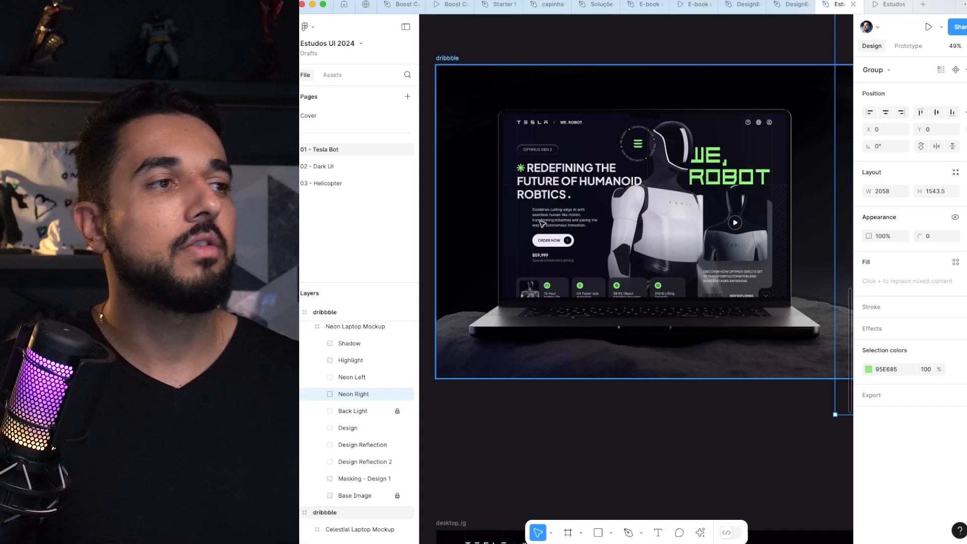
scroll(658, 257, "down", 8)
scroll(659, 257, "left", 5)
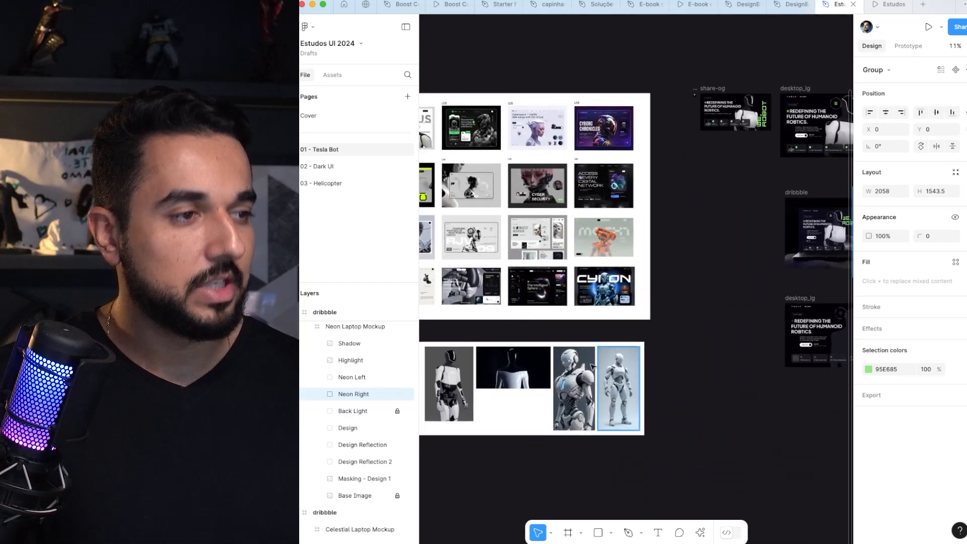
scroll(567, 408, "up", 5)
scroll(615, 329, "left", 10)
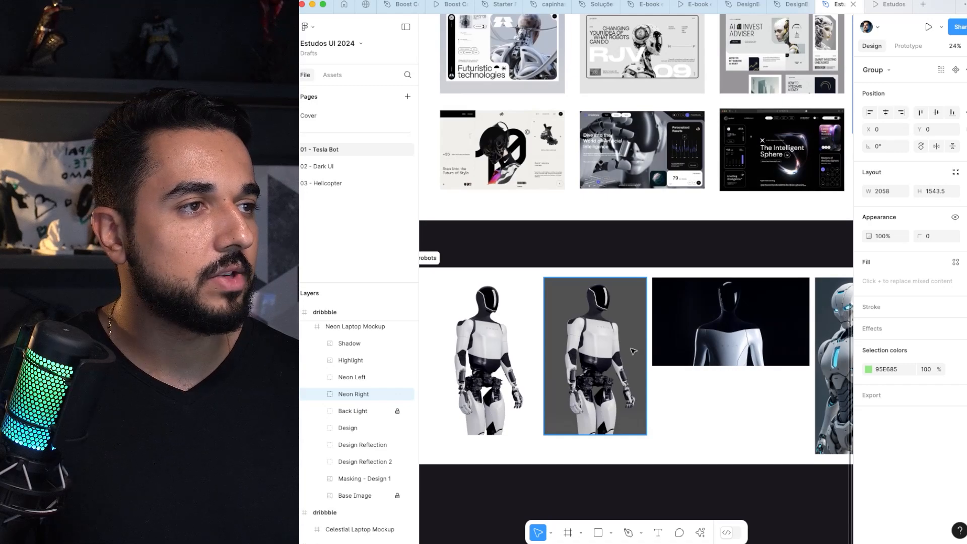
scroll(633, 351, "up", 5)
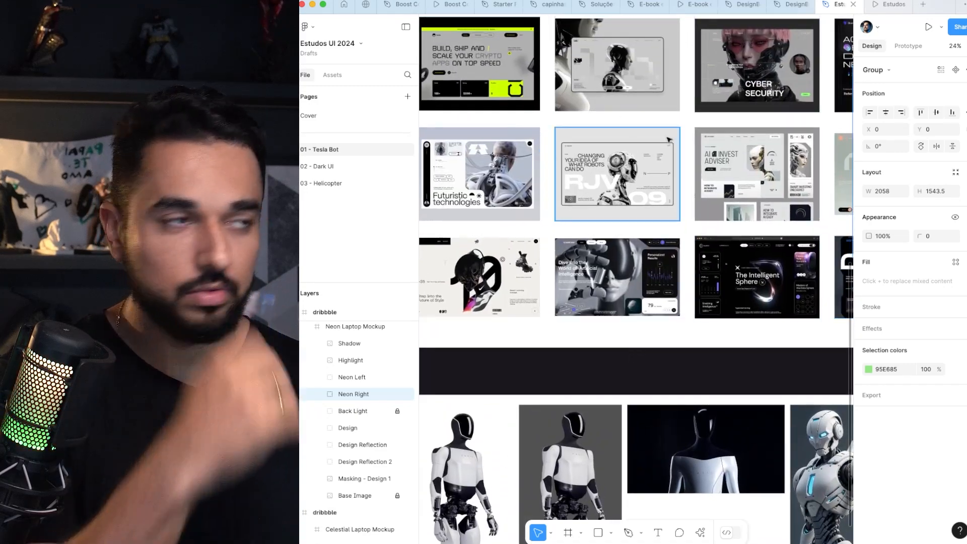
key("shift+2")
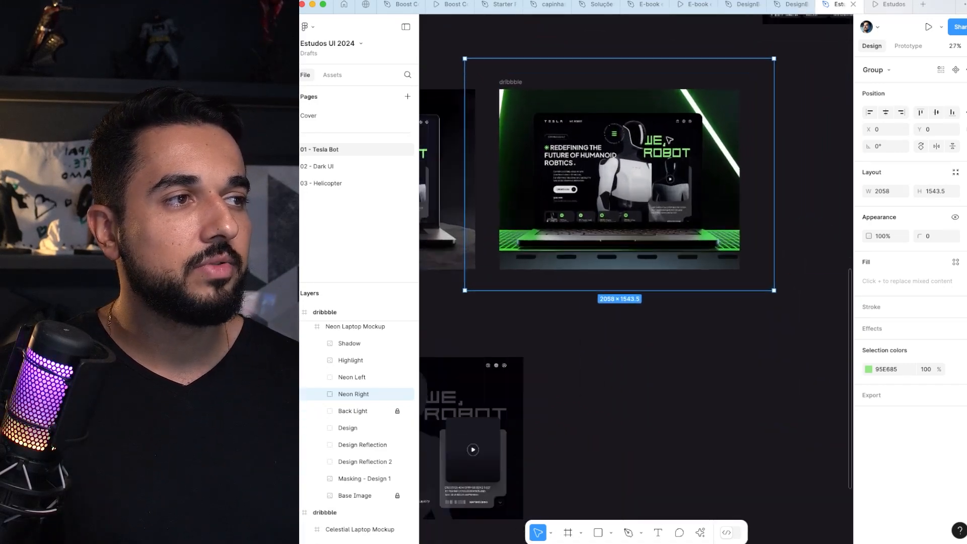
scroll(670, 139, "up", 3)
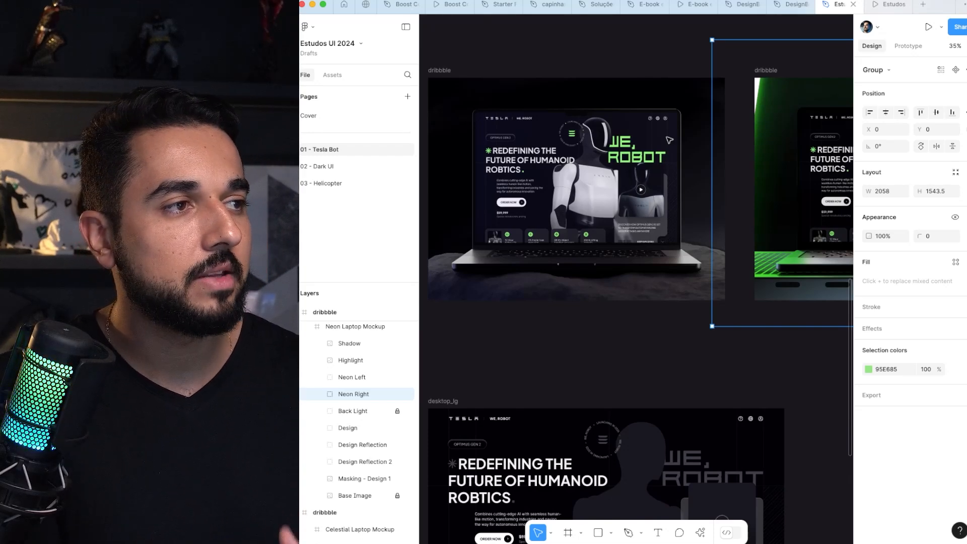
Step: Select the dark dribbble mockup frame, switch the layer outlines on and off, and inspect the laptop closely
left_click(599, 161)
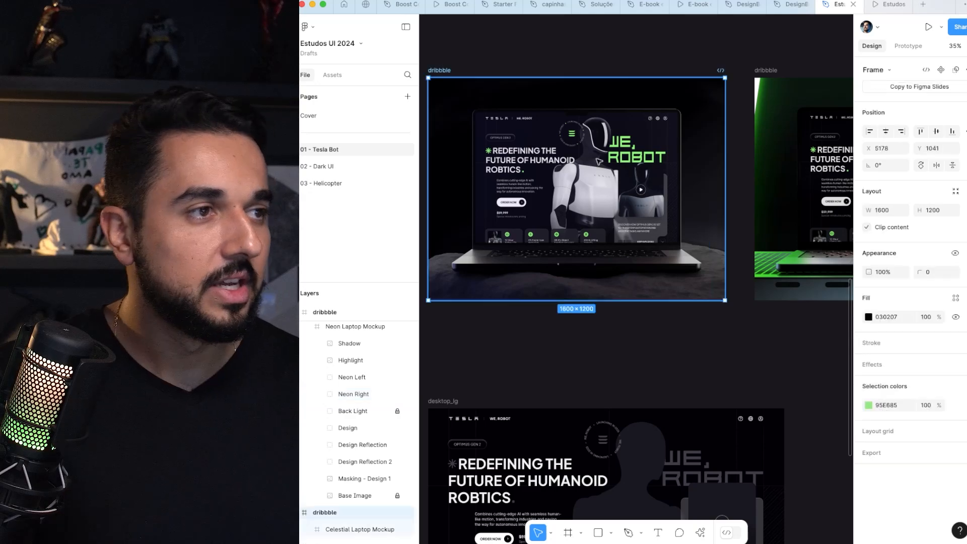
scroll(600, 161, "up", 6, "ctrl")
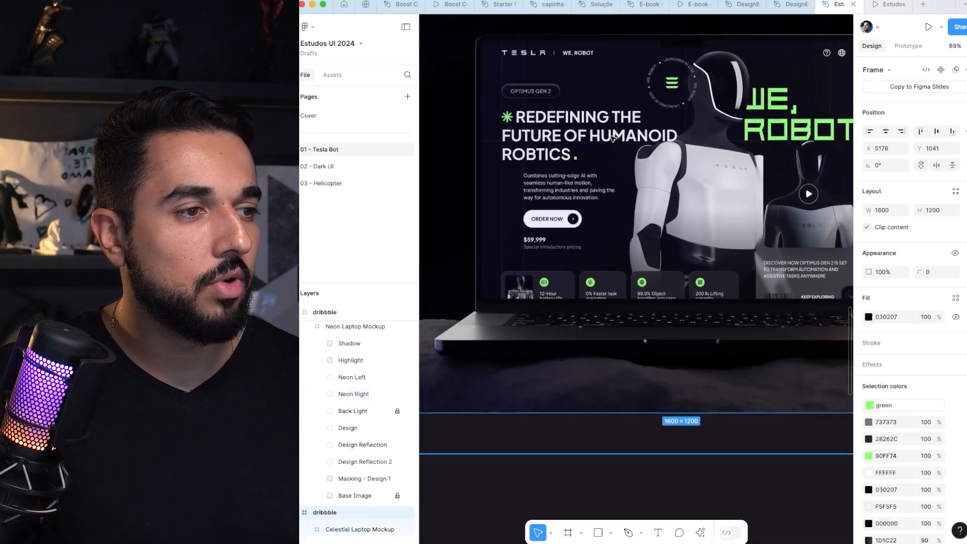
scroll(614, 138, "down", 6, "ctrl")
key("super+y")
key("super+y")
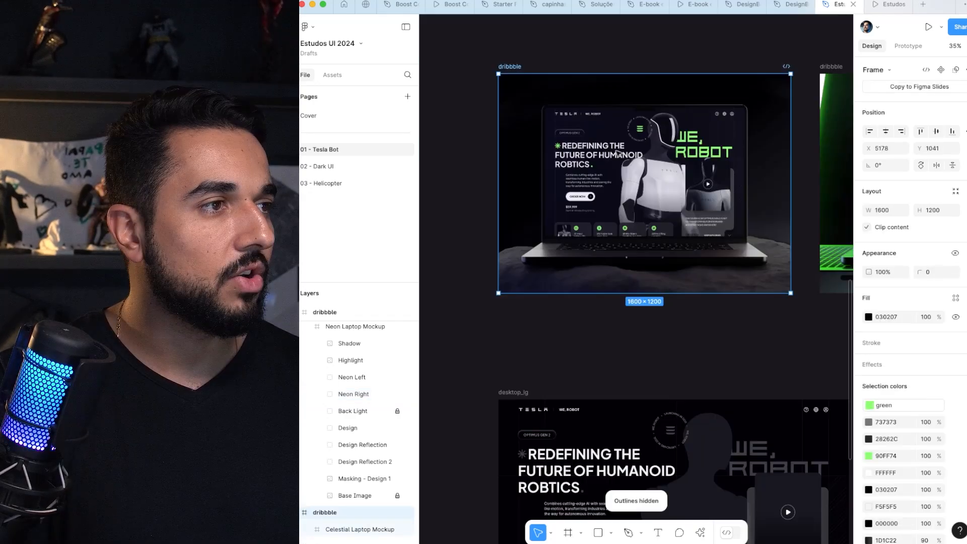
scroll(605, 177, "up", 2)
scroll(480, 279, "up", 2)
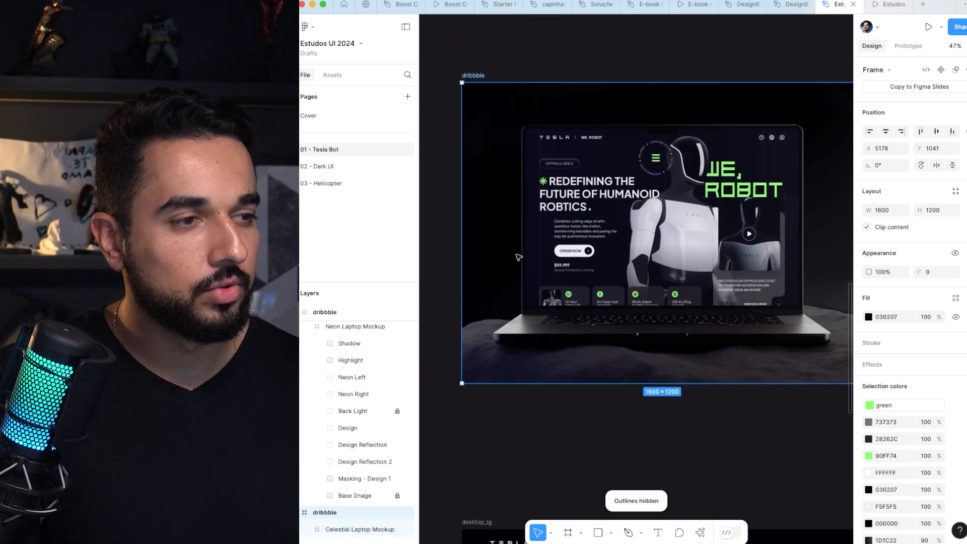
Step: Inspect the Glossy image layer of the Celestial Laptop Mockup, close its fill settings and expand the Design group
double_click(595, 216)
double_click(594, 217)
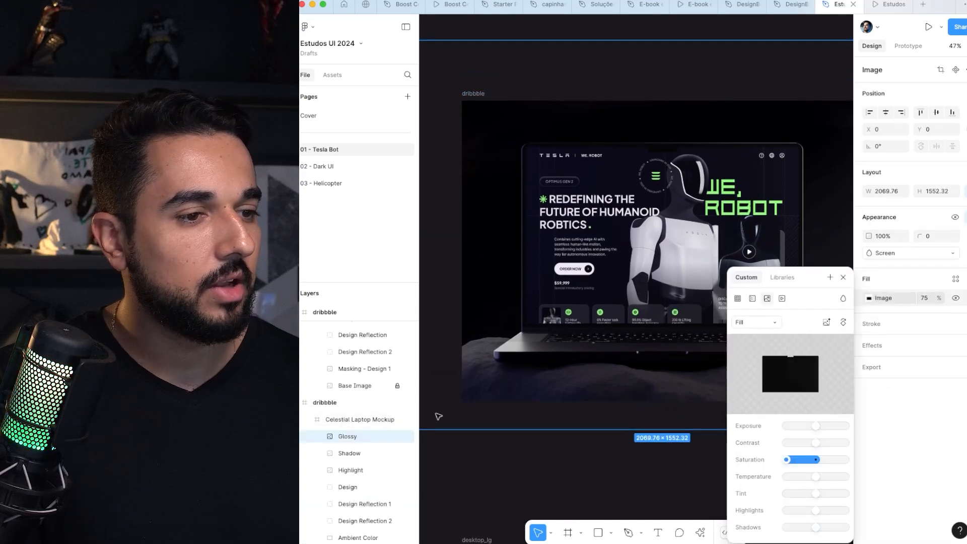
key("Escape")
left_click(335, 492)
left_click(318, 490)
scroll(326, 495, "down", 1)
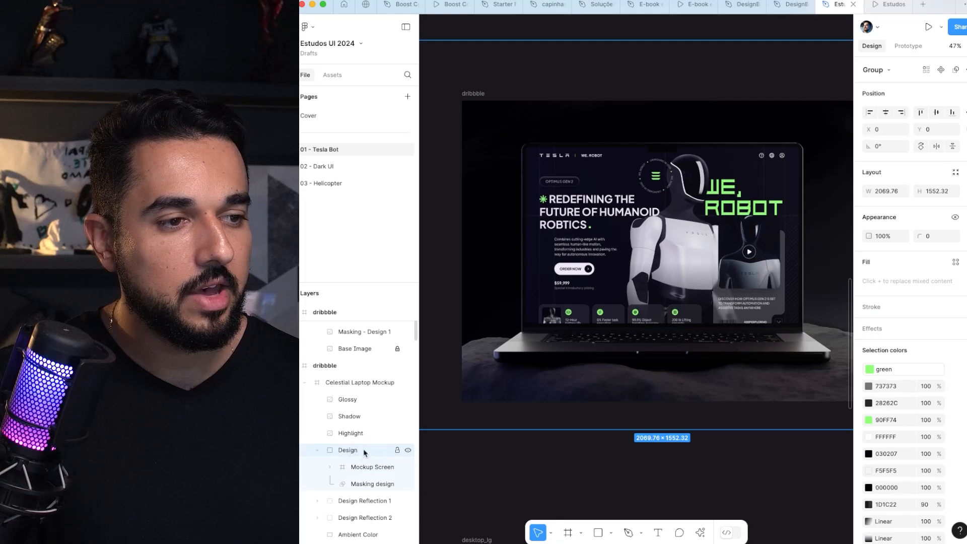
Step: Expand the Mockup Screen frame inside the Design group and select its nested desktop frame for a closer look
left_click(371, 469)
left_click(409, 468)
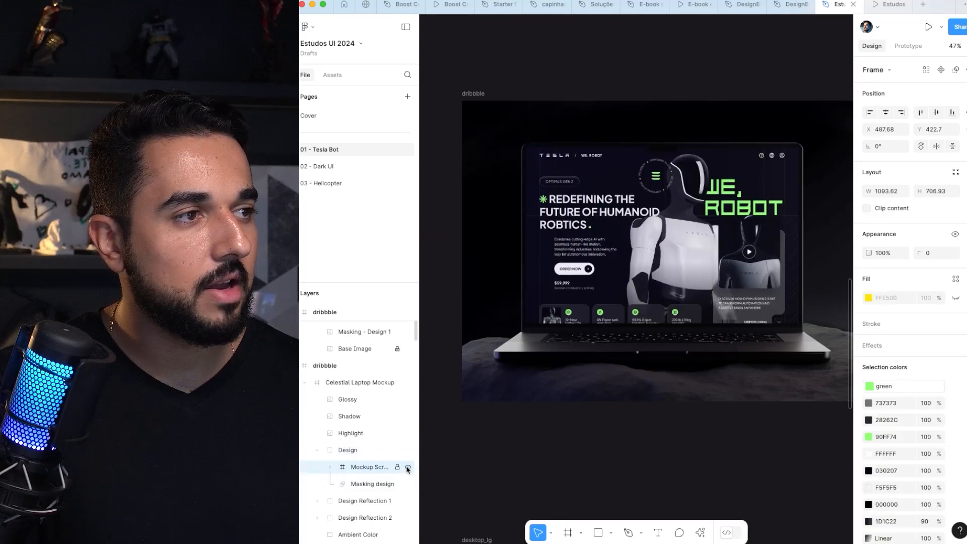
left_click(372, 484)
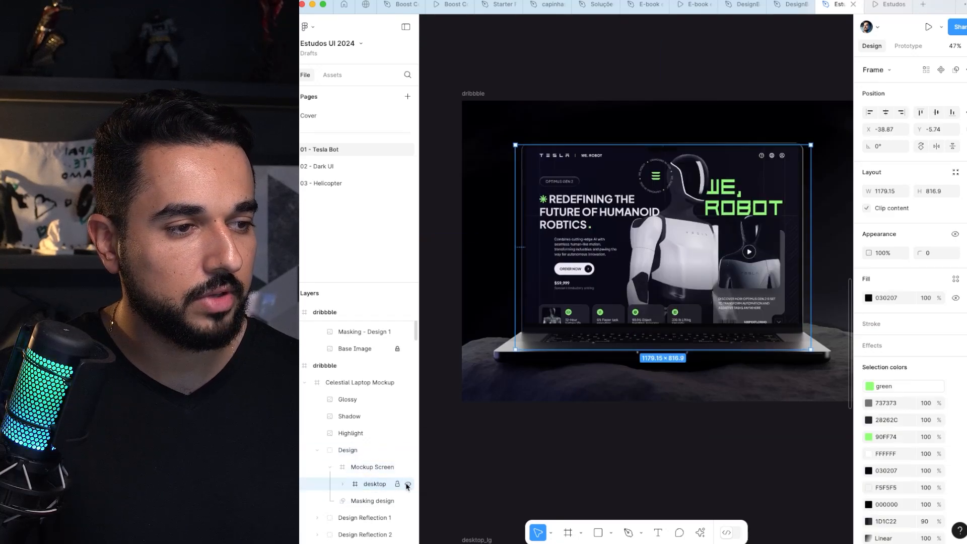
scroll(729, 203, "up", 2)
scroll(730, 203, "up", 1)
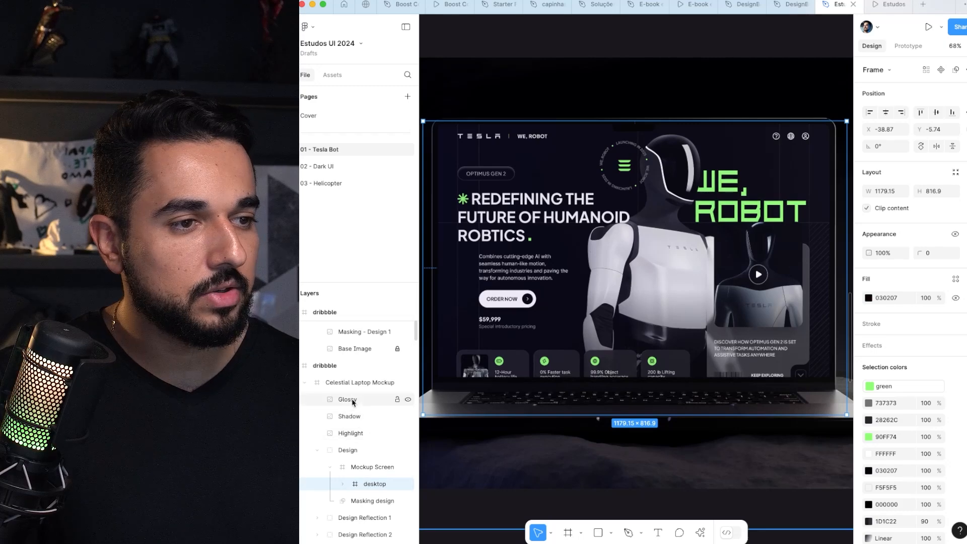
Step: Select the Glossy image layer of the Celestial Laptop Mockup and toggle its visibility off and on to compare the effect
left_click(353, 401)
left_click(408, 400)
left_click(408, 400)
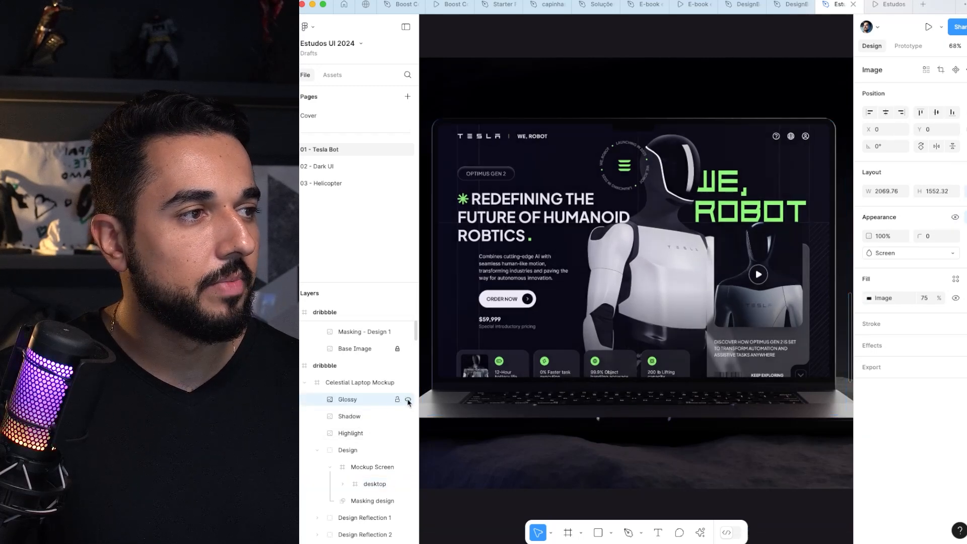
left_click(408, 401)
left_click(408, 400)
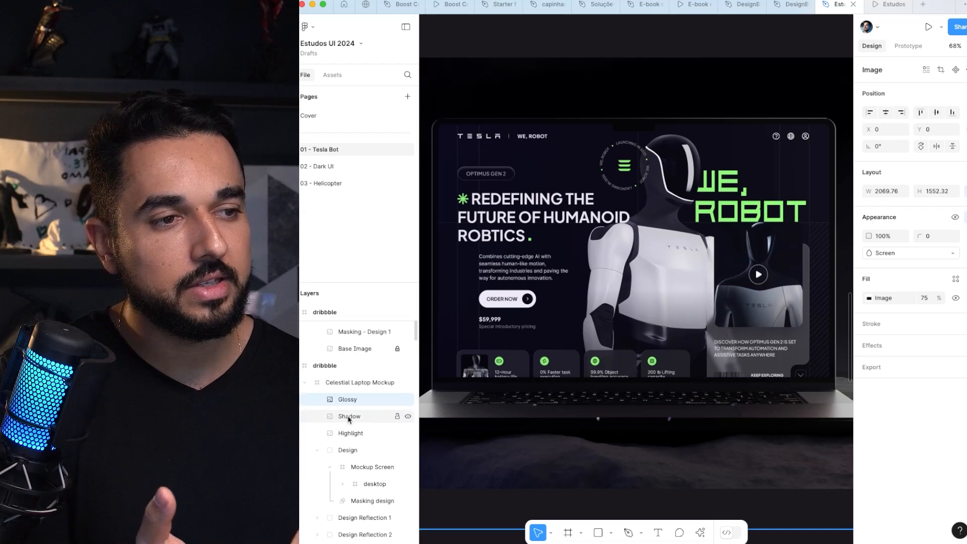
Step: Toggle the Shadow layer's visibility off and on, and open its image fill settings for inspection
left_click(403, 417)
left_click(408, 417)
left_click(408, 417)
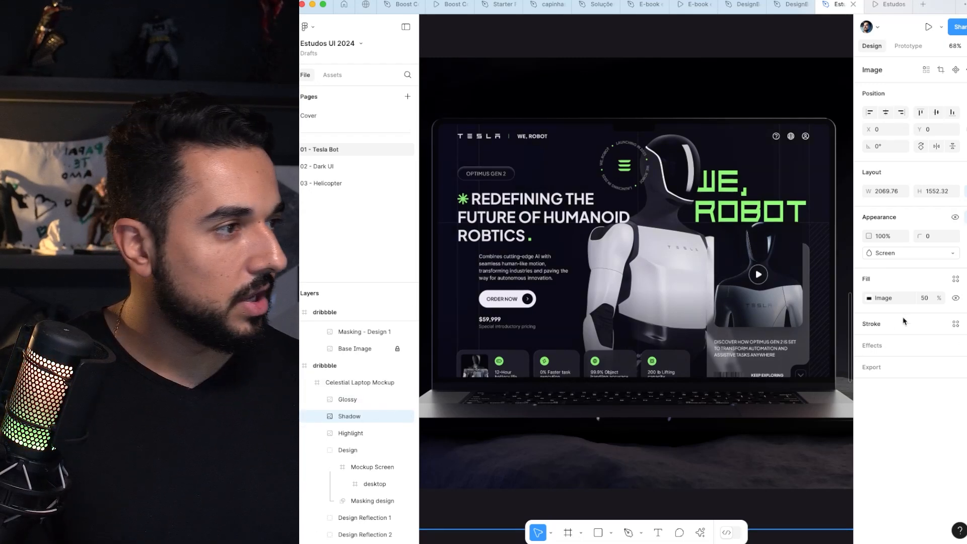
left_click(869, 298)
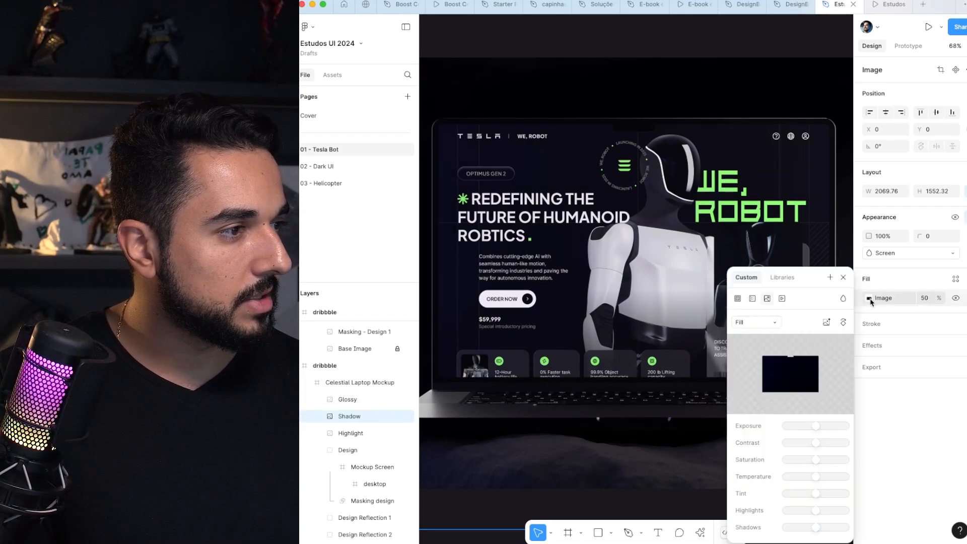
Step: Inspect the Glossy layer's image fill and its saturation adjustment, close the settings and view the whole laptop mockup
left_click(387, 406)
left_click(868, 298)
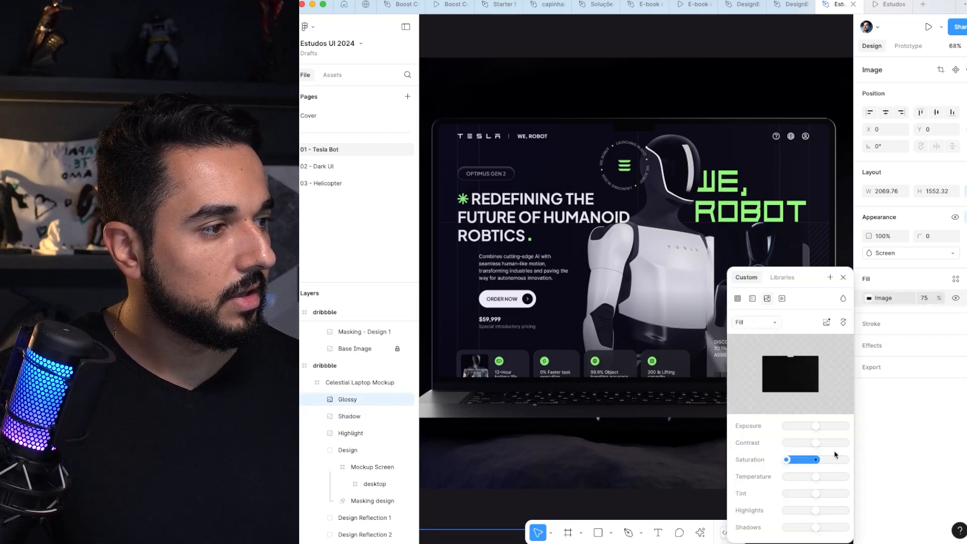
mouse_move(792, 463)
left_mouse_down()
mouse_move(813, 460)
mouse_move(796, 460)
left_mouse_up()
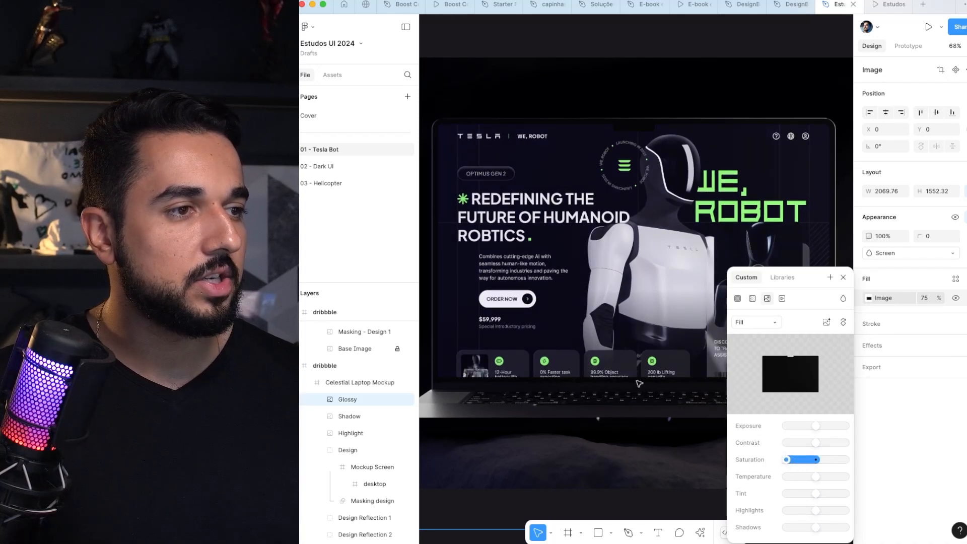
key("Escape")
key("shift+2")
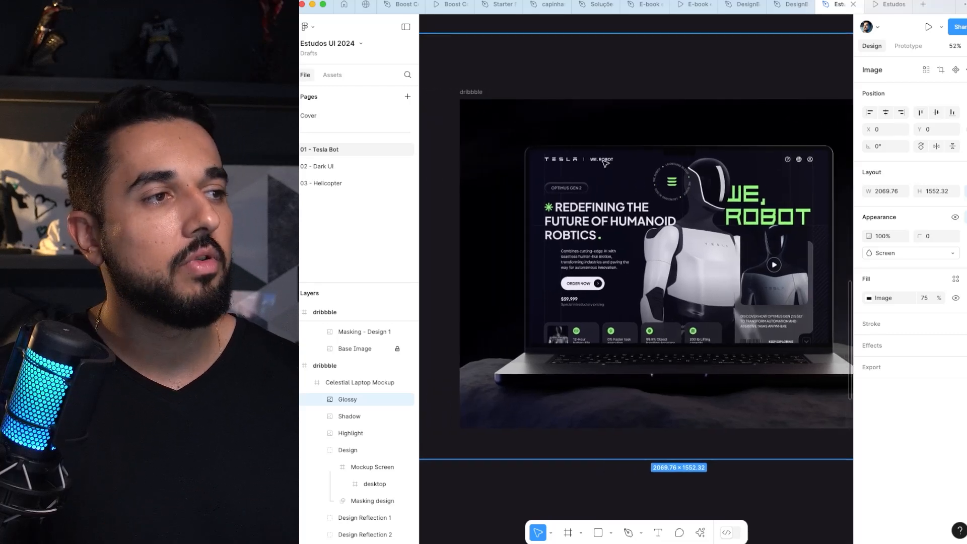
scroll(605, 162, "right", 5)
scroll(606, 162, "down", 1)
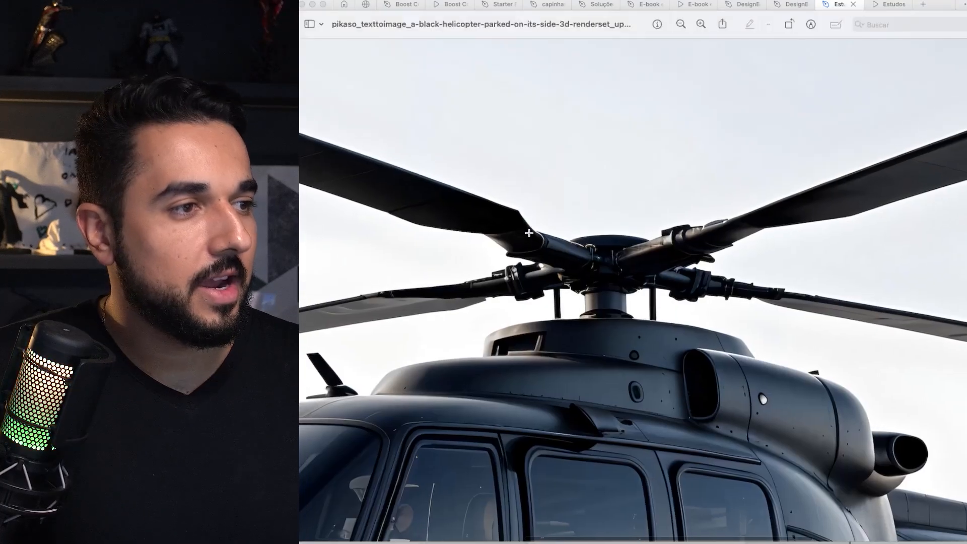
Step: Examine the generated black helicopter image up close, checking the rotor, cabin windows and engine details, and view it whole
scroll(533, 234, "down", 5)
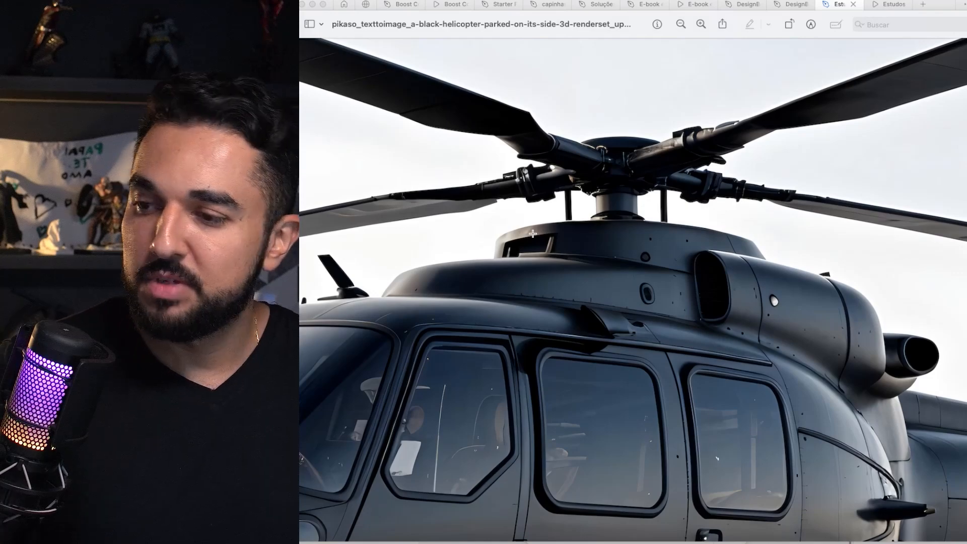
scroll(592, 228, "down", 5)
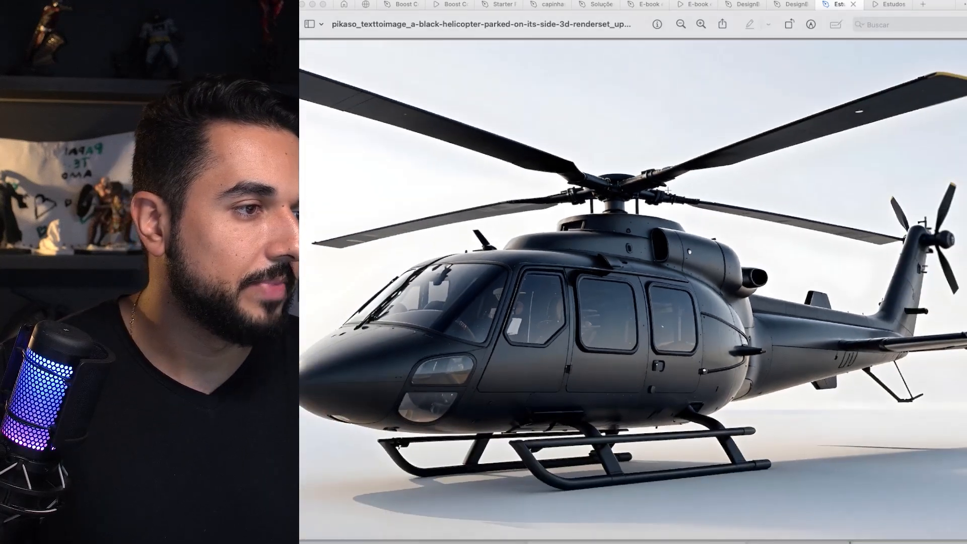
scroll(669, 188, "up", 5)
scroll(564, 345, "up", 3)
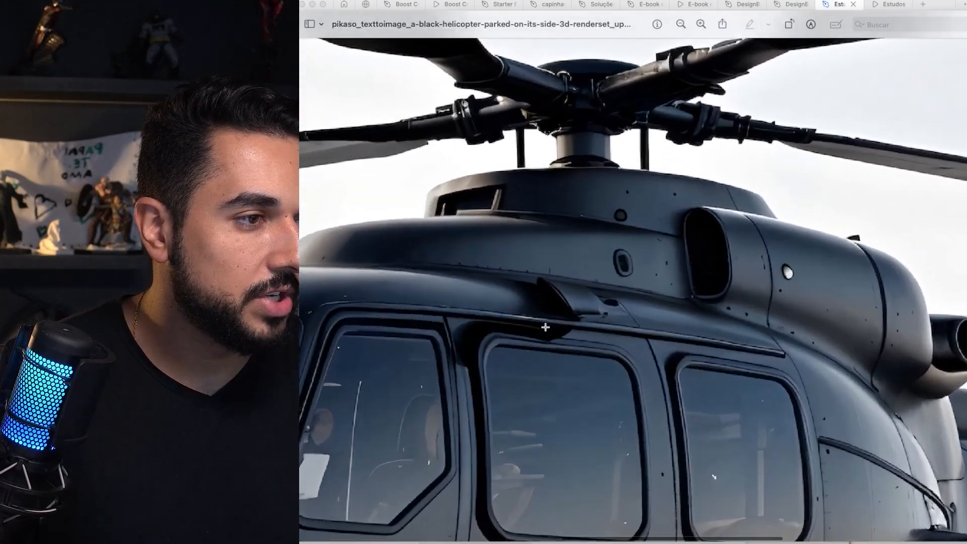
scroll(546, 327, "down", 2)
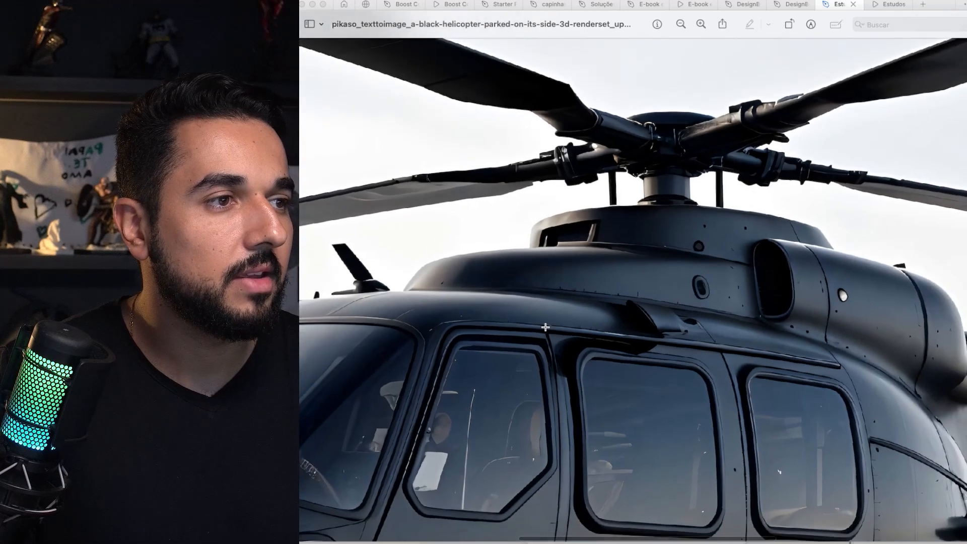
scroll(546, 327, "down", 3)
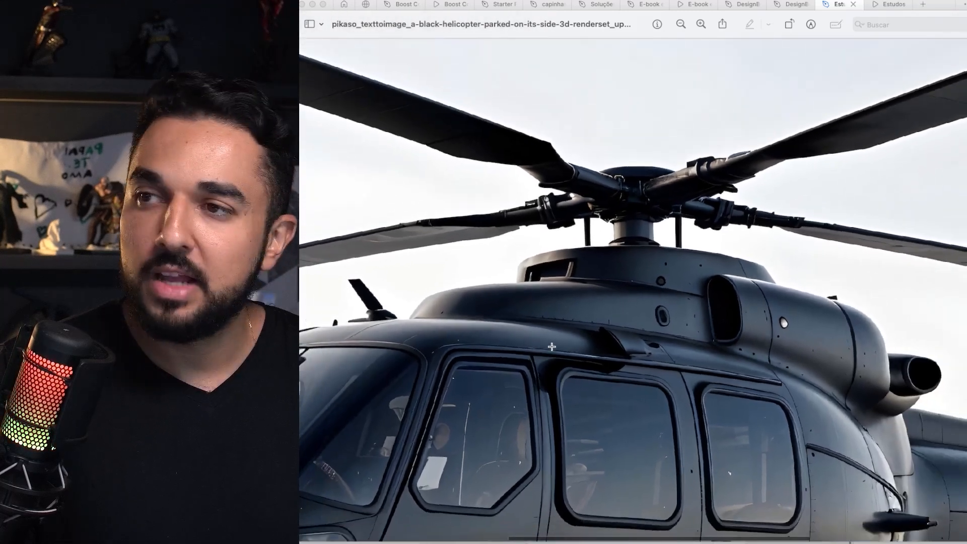
scroll(583, 303, "right", 3)
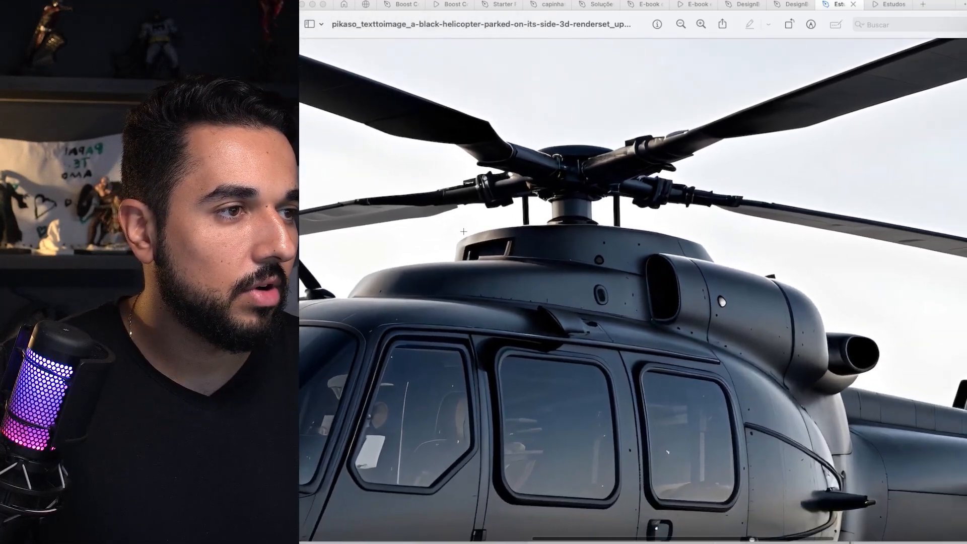
scroll(463, 232, "up", 3)
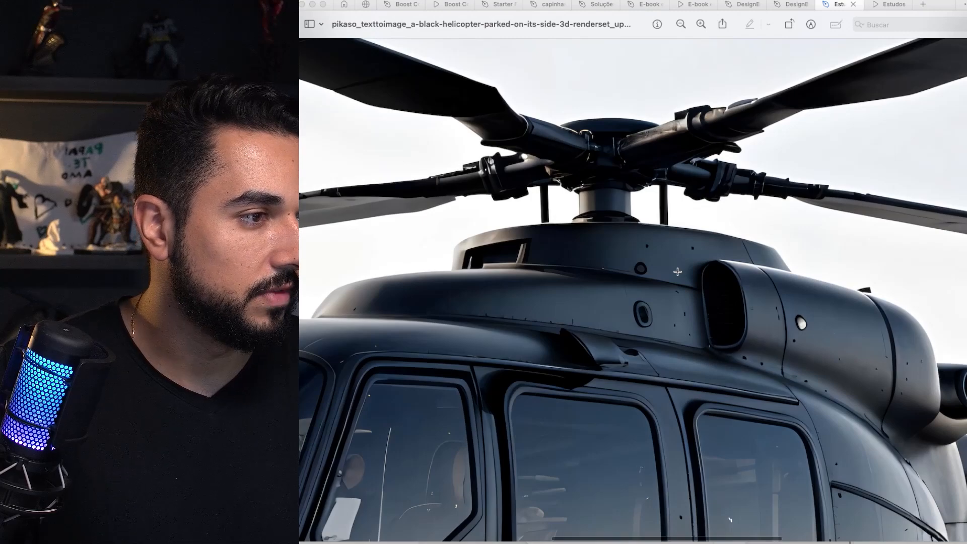
scroll(677, 272, "down", 5)
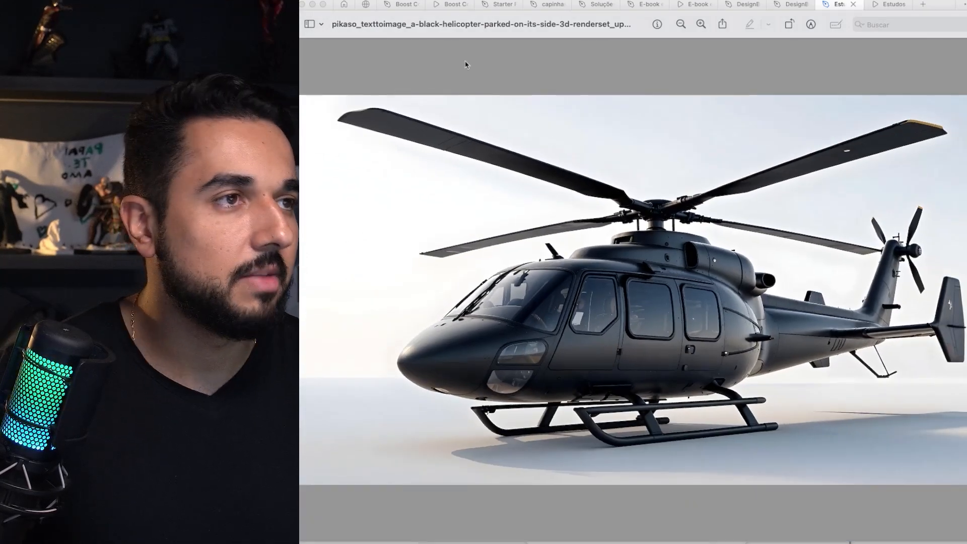
Step: Switch back to the Estudos UI 2024 file in Figma and select the helicopter image in the FlyBoost design
left_click(835, 9)
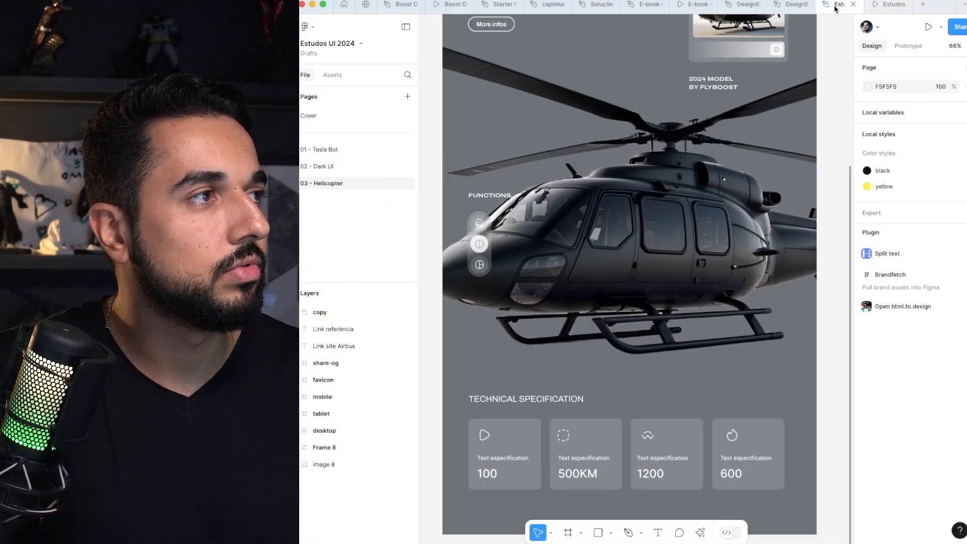
scroll(697, 110, "down", 5)
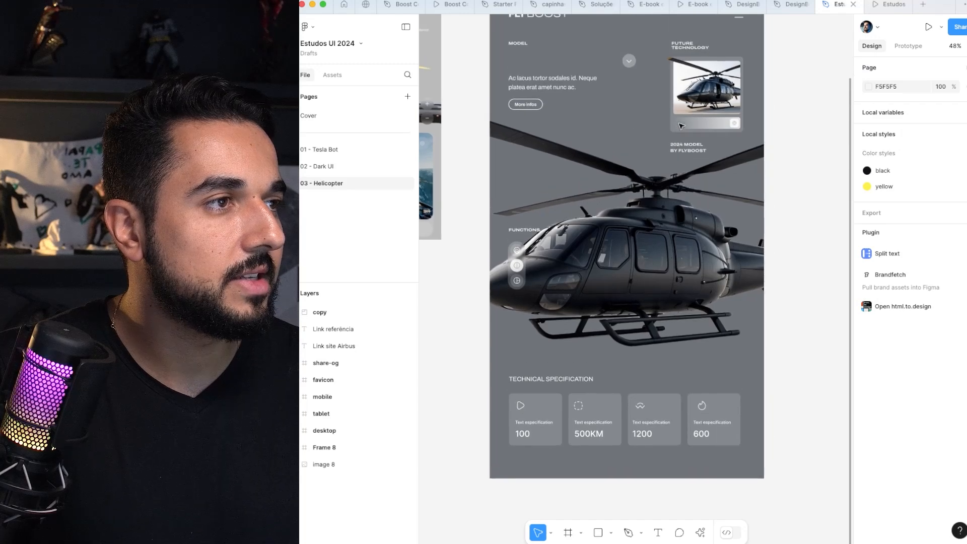
left_click(551, 271)
Step: Select the ACH-135 reference image beside the FlyBoost frame, view both designs together and clear the selection
scroll(564, 268, "down", 3)
scroll(594, 265, "left", 5)
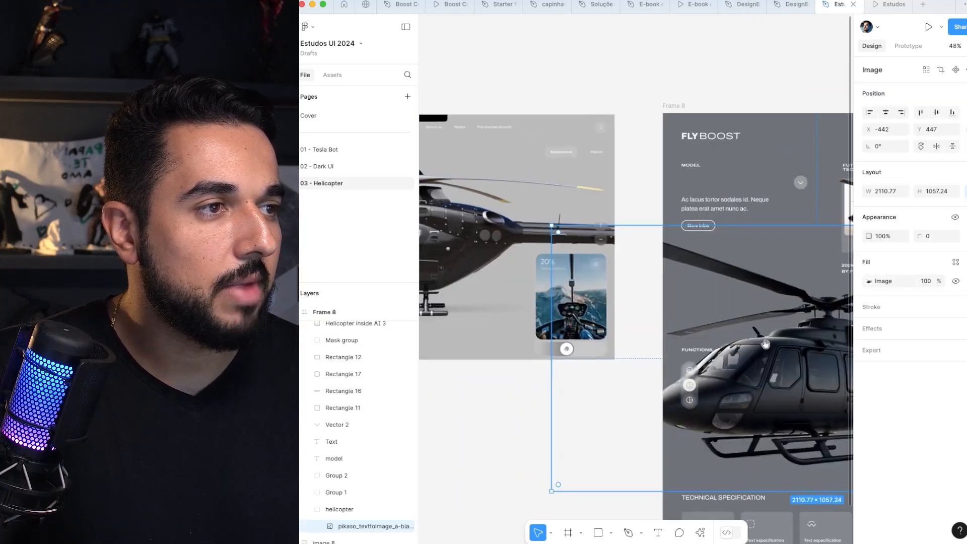
left_click_drag(461, 220, 547, 189)
left_click(575, 218)
scroll(574, 215, "down", 3)
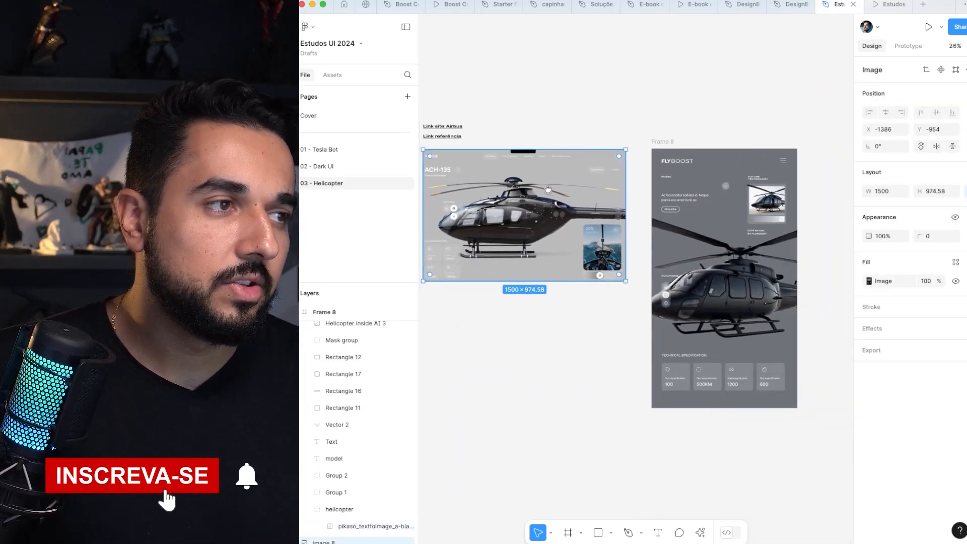
left_click(612, 100)
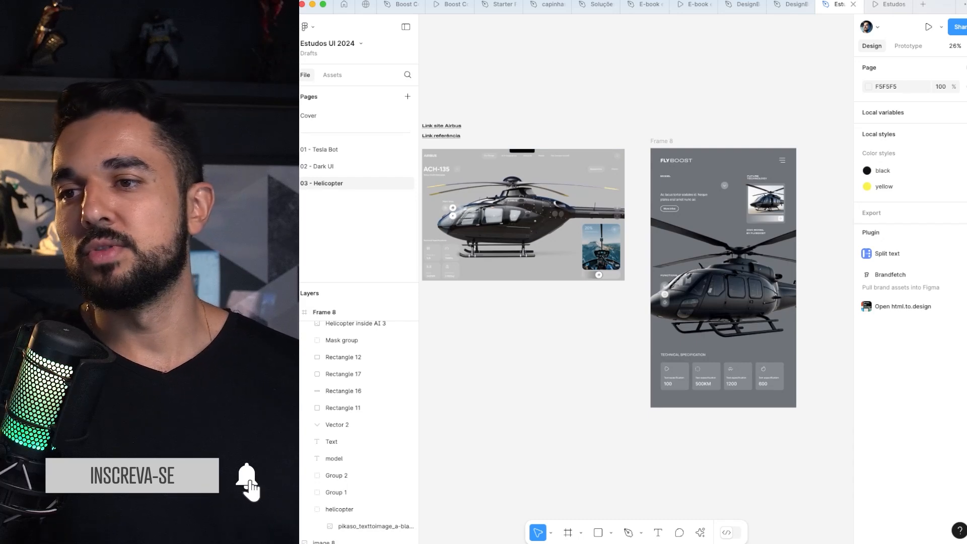